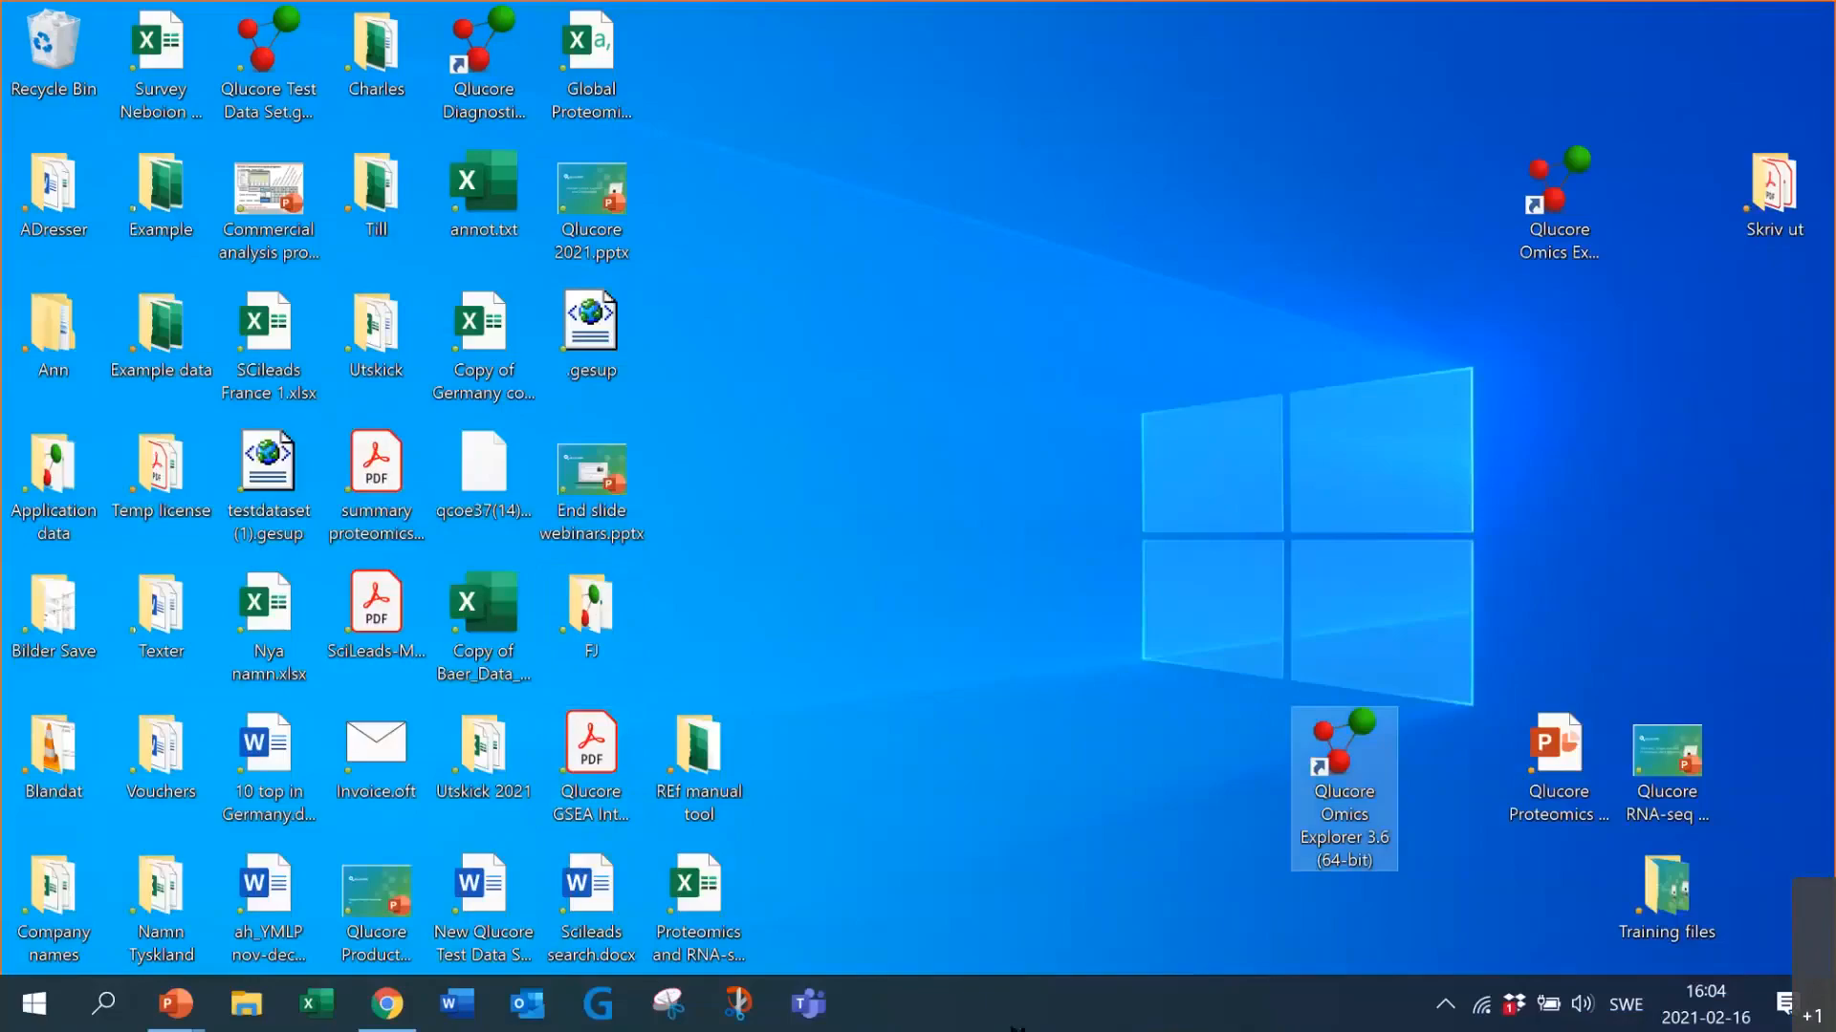
# Step: Launch Qlucore Omics Explorer 3.6 and dismiss the Getting Started window
pyautogui.doubleClick(1318, 801)
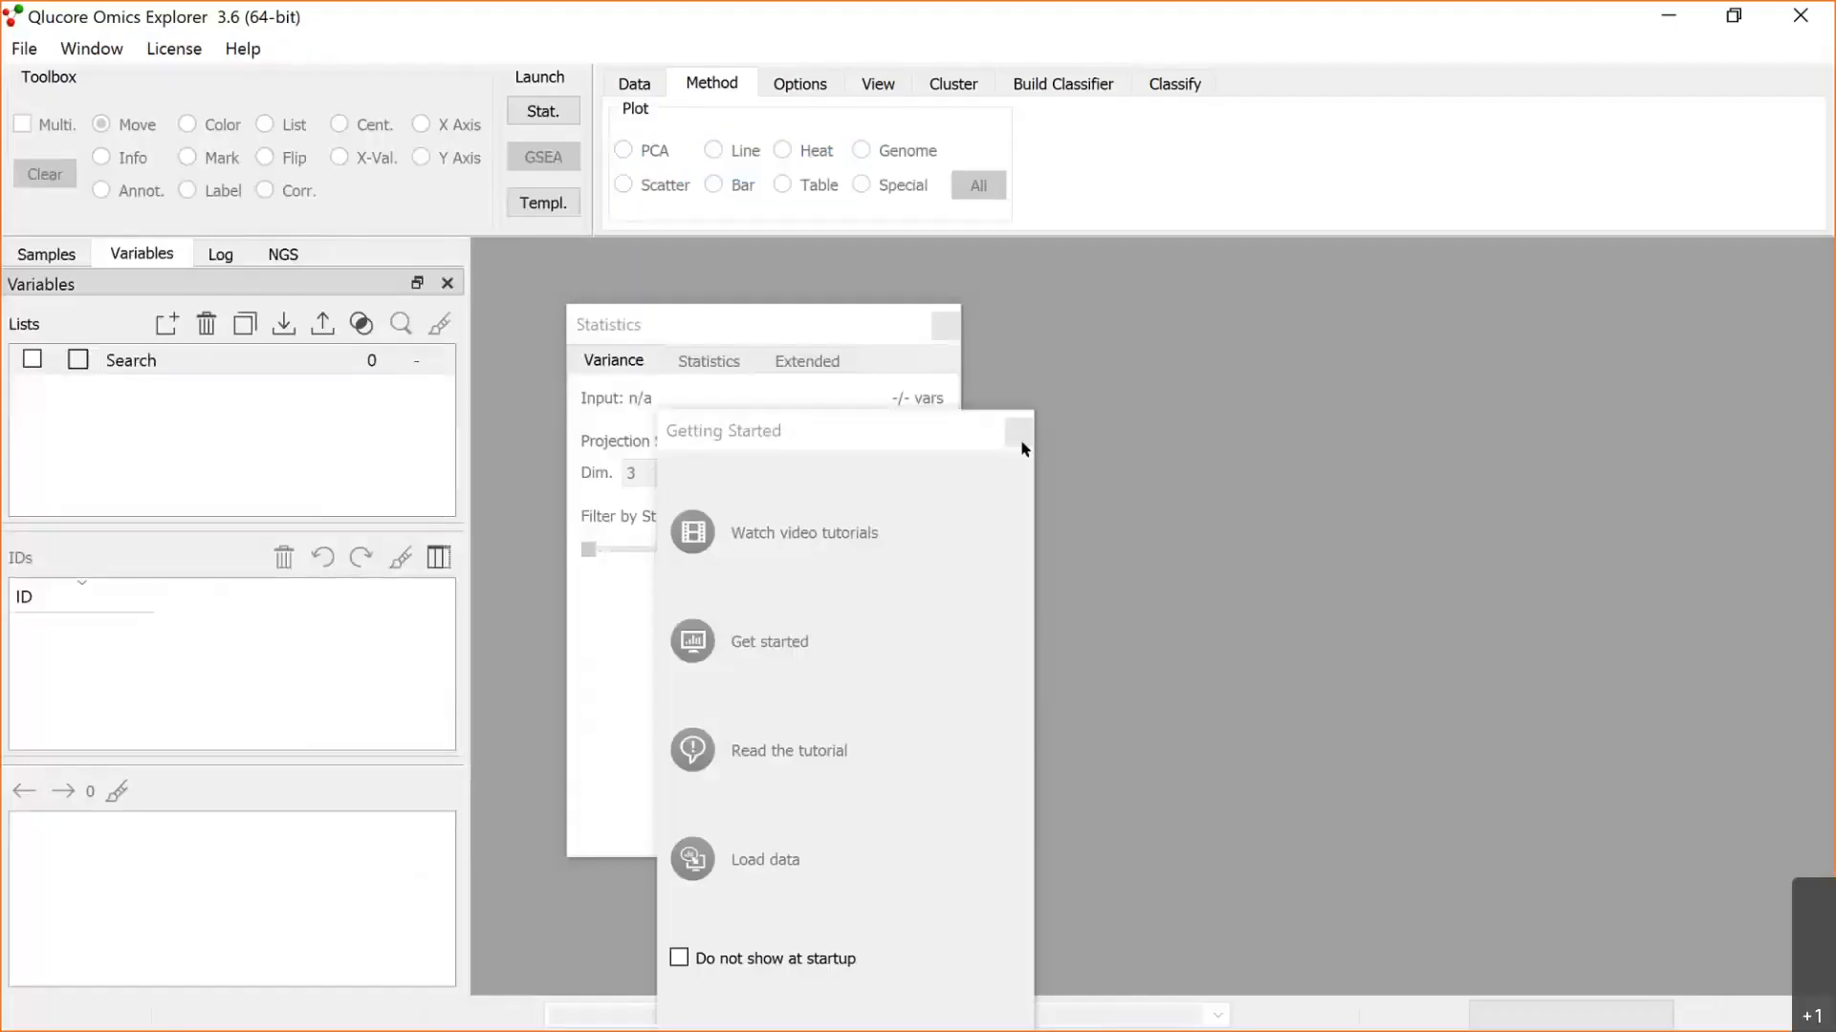
pyautogui.click(1018, 435)
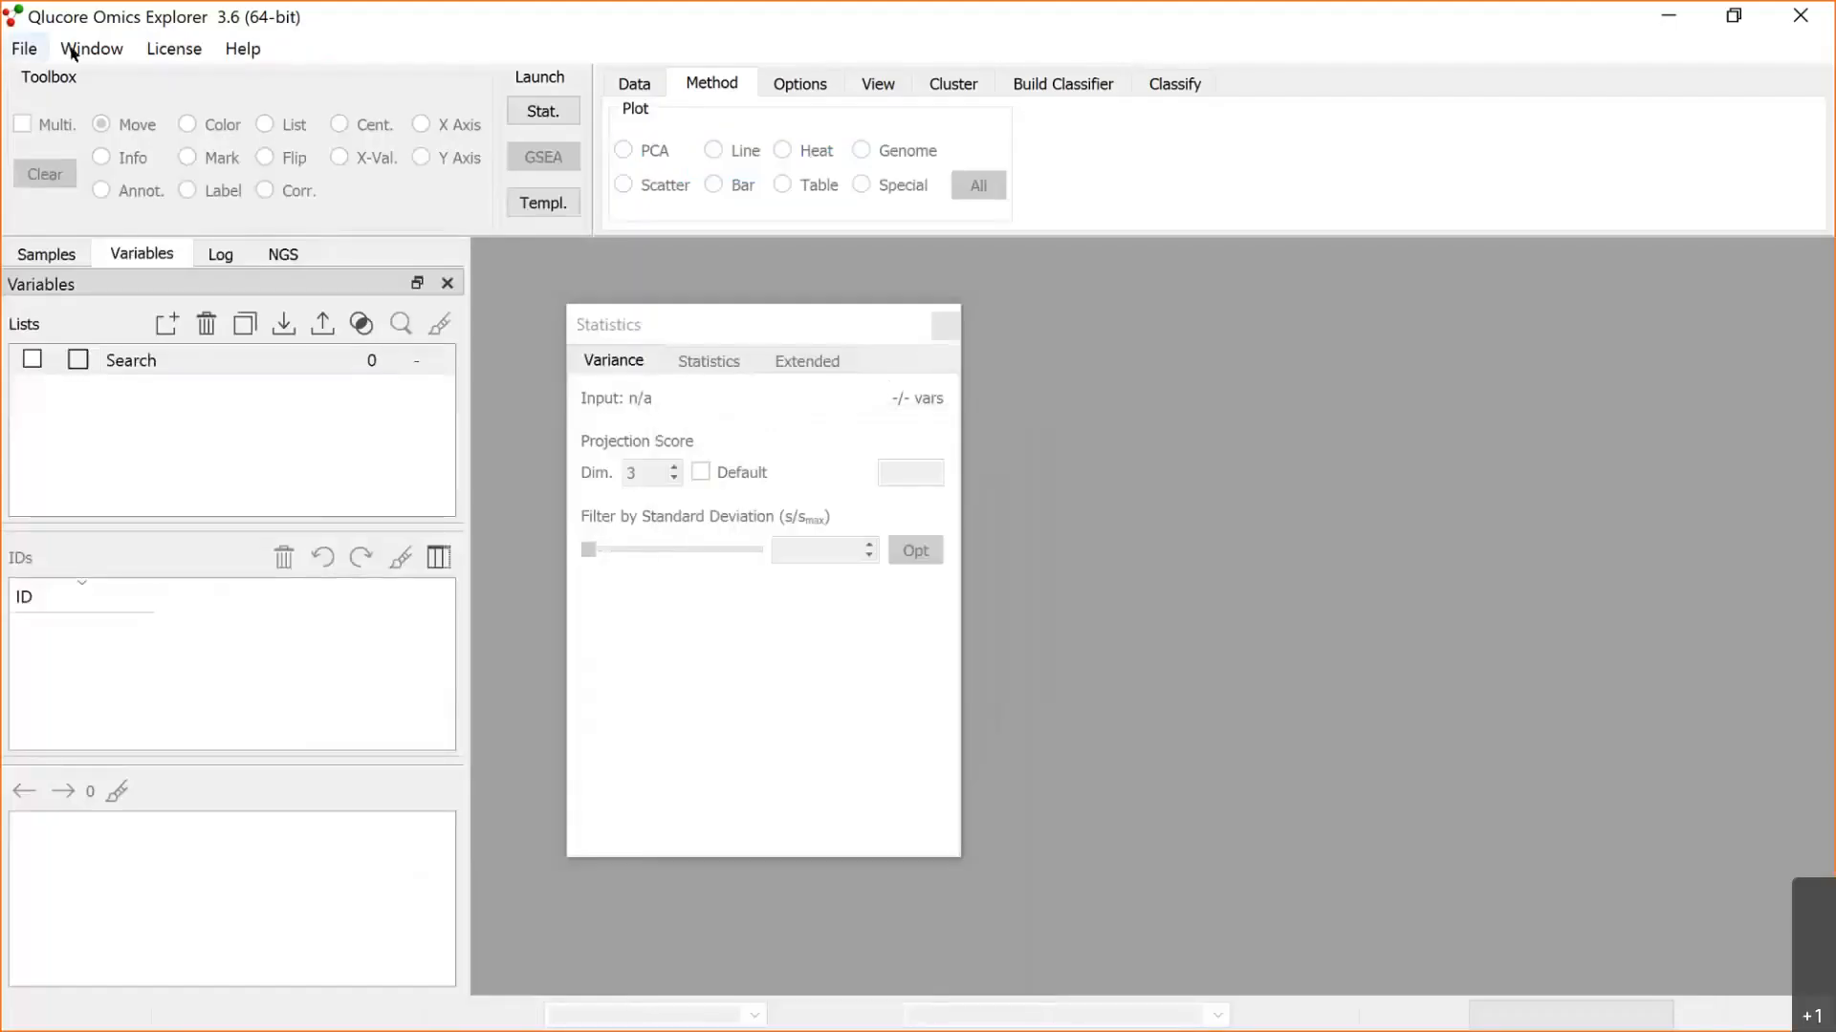
# Step: Open "Proteomics cancer dataset - import example1.txt" from Training files > Proteomics and metabolomics data on the Desktop, using the import wizard
pyautogui.click(30, 53)
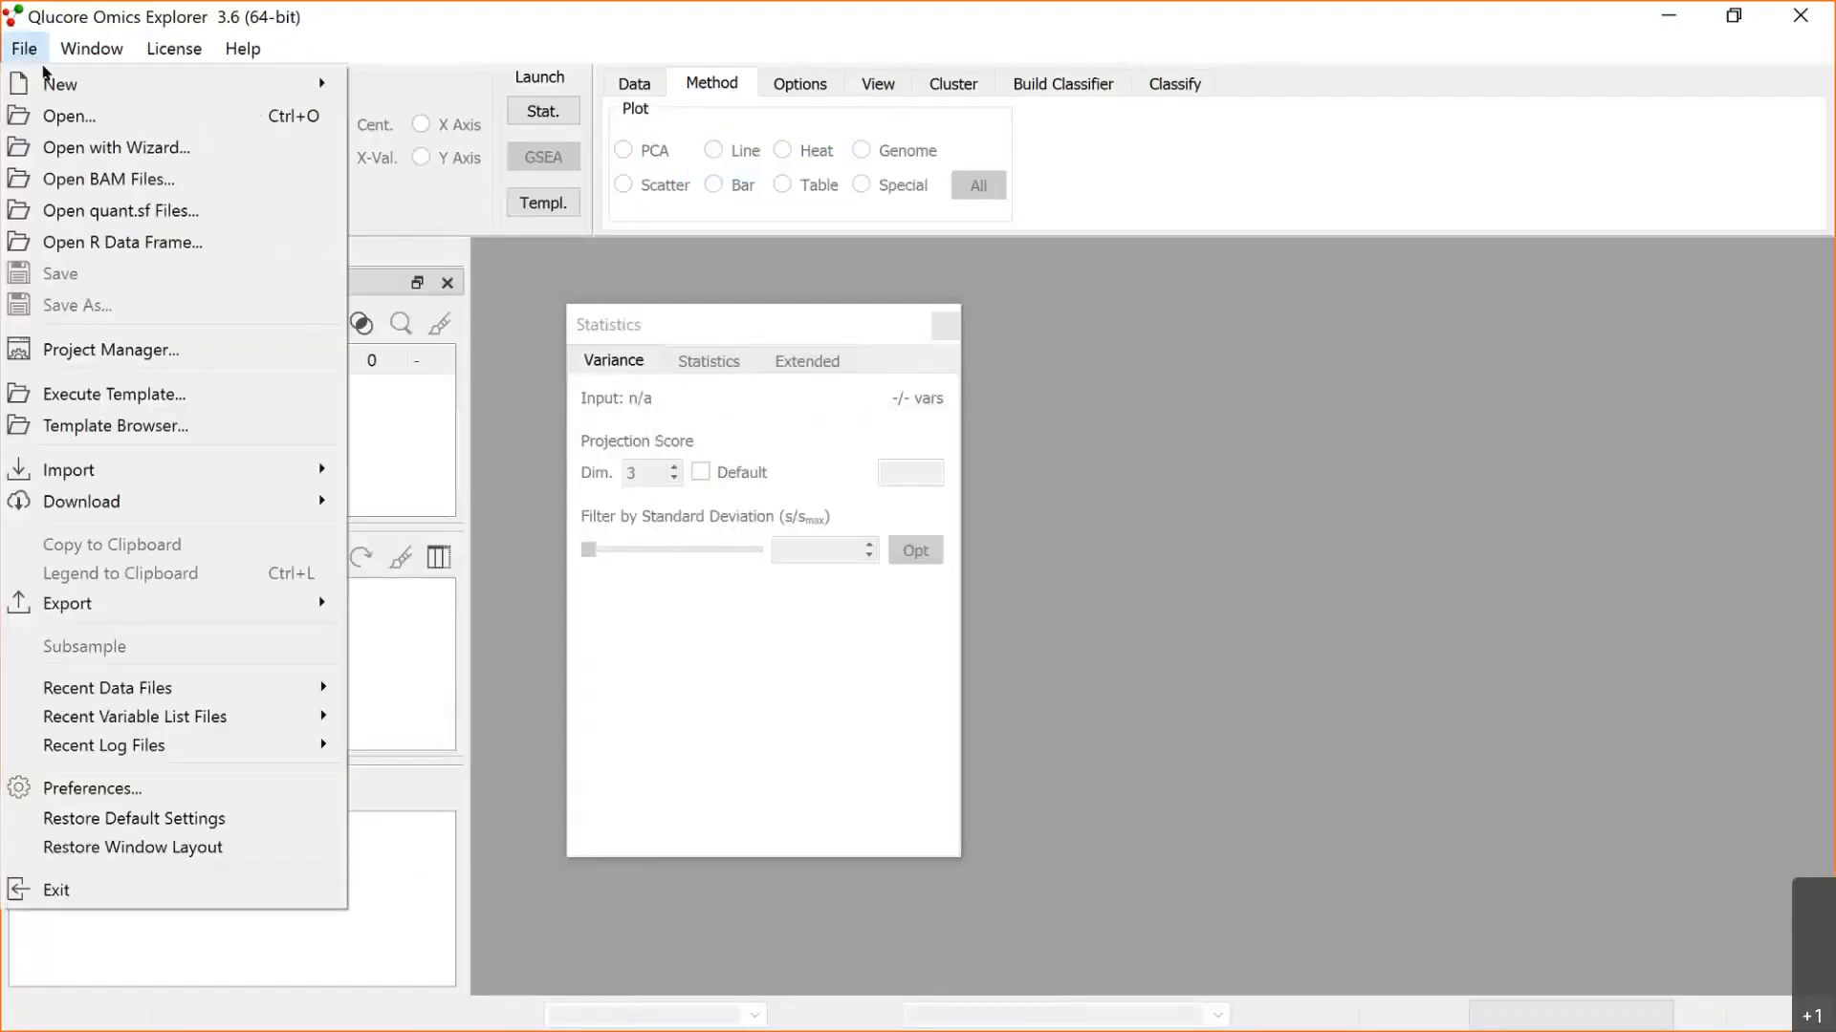
pyautogui.click(57, 115)
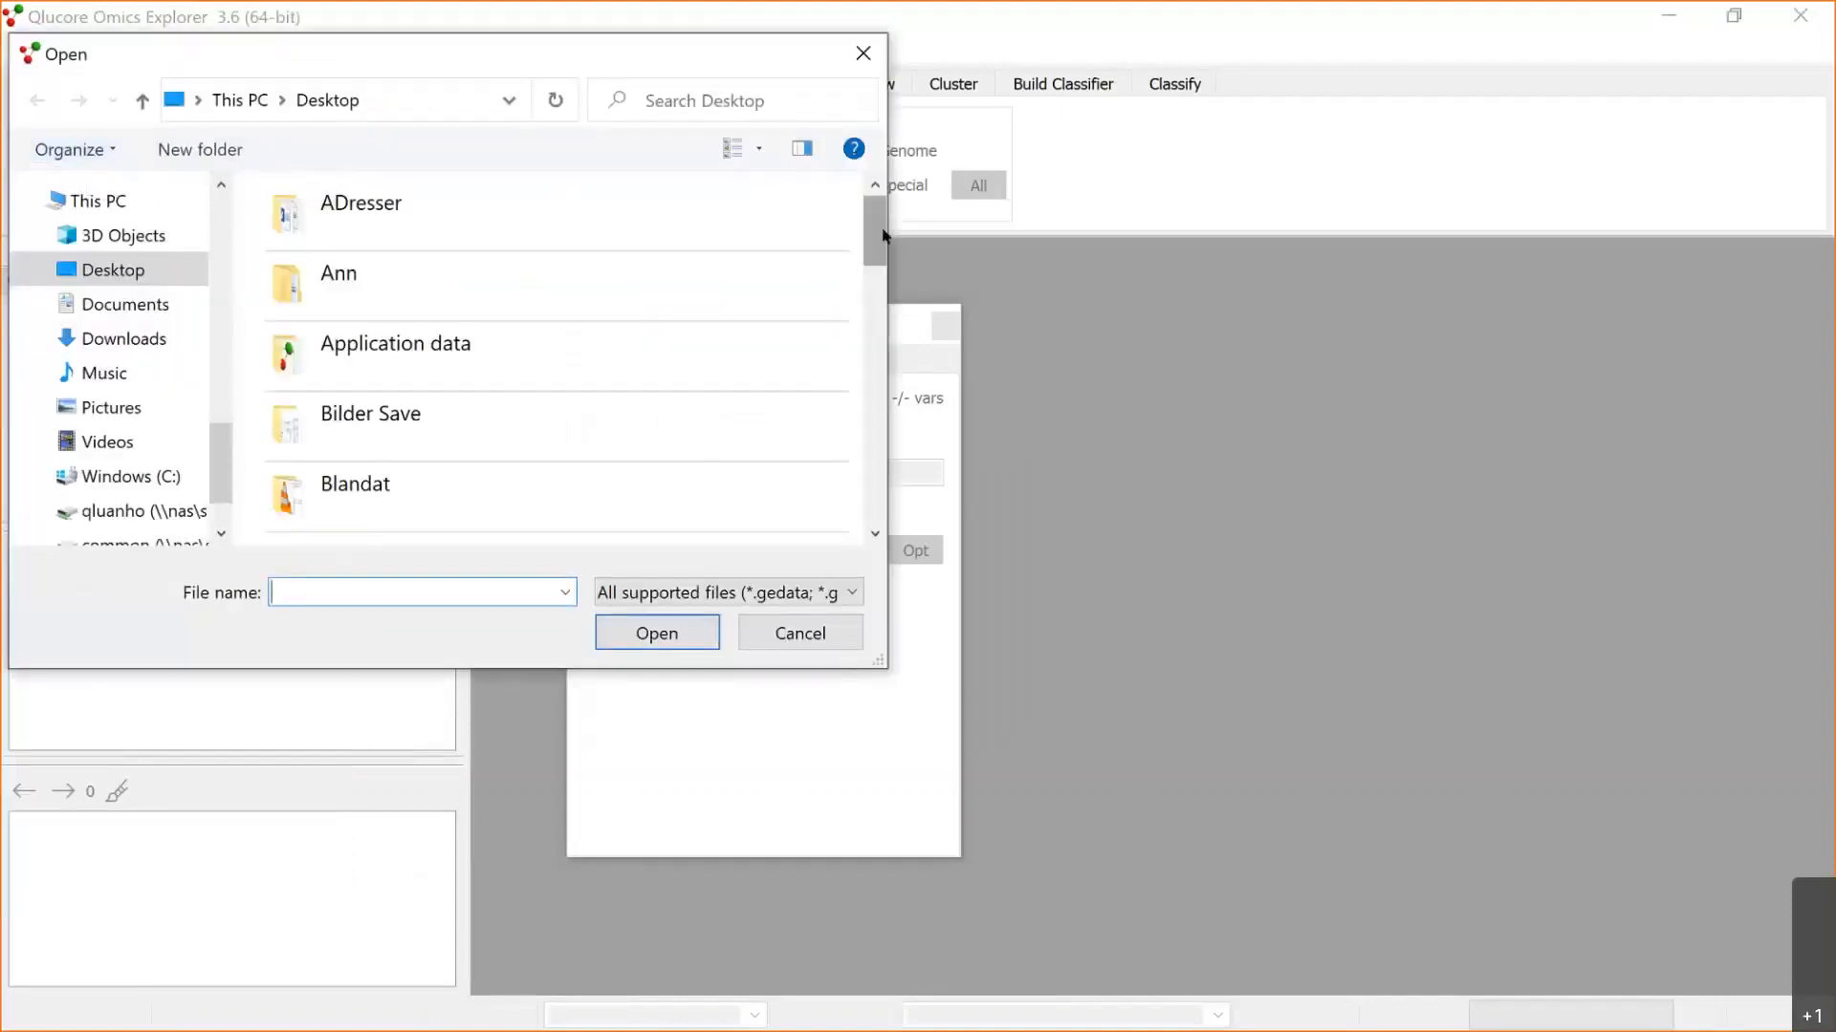
pyautogui.moveTo(883, 236); pyautogui.dragTo(883, 421)
pyautogui.click(563, 380)
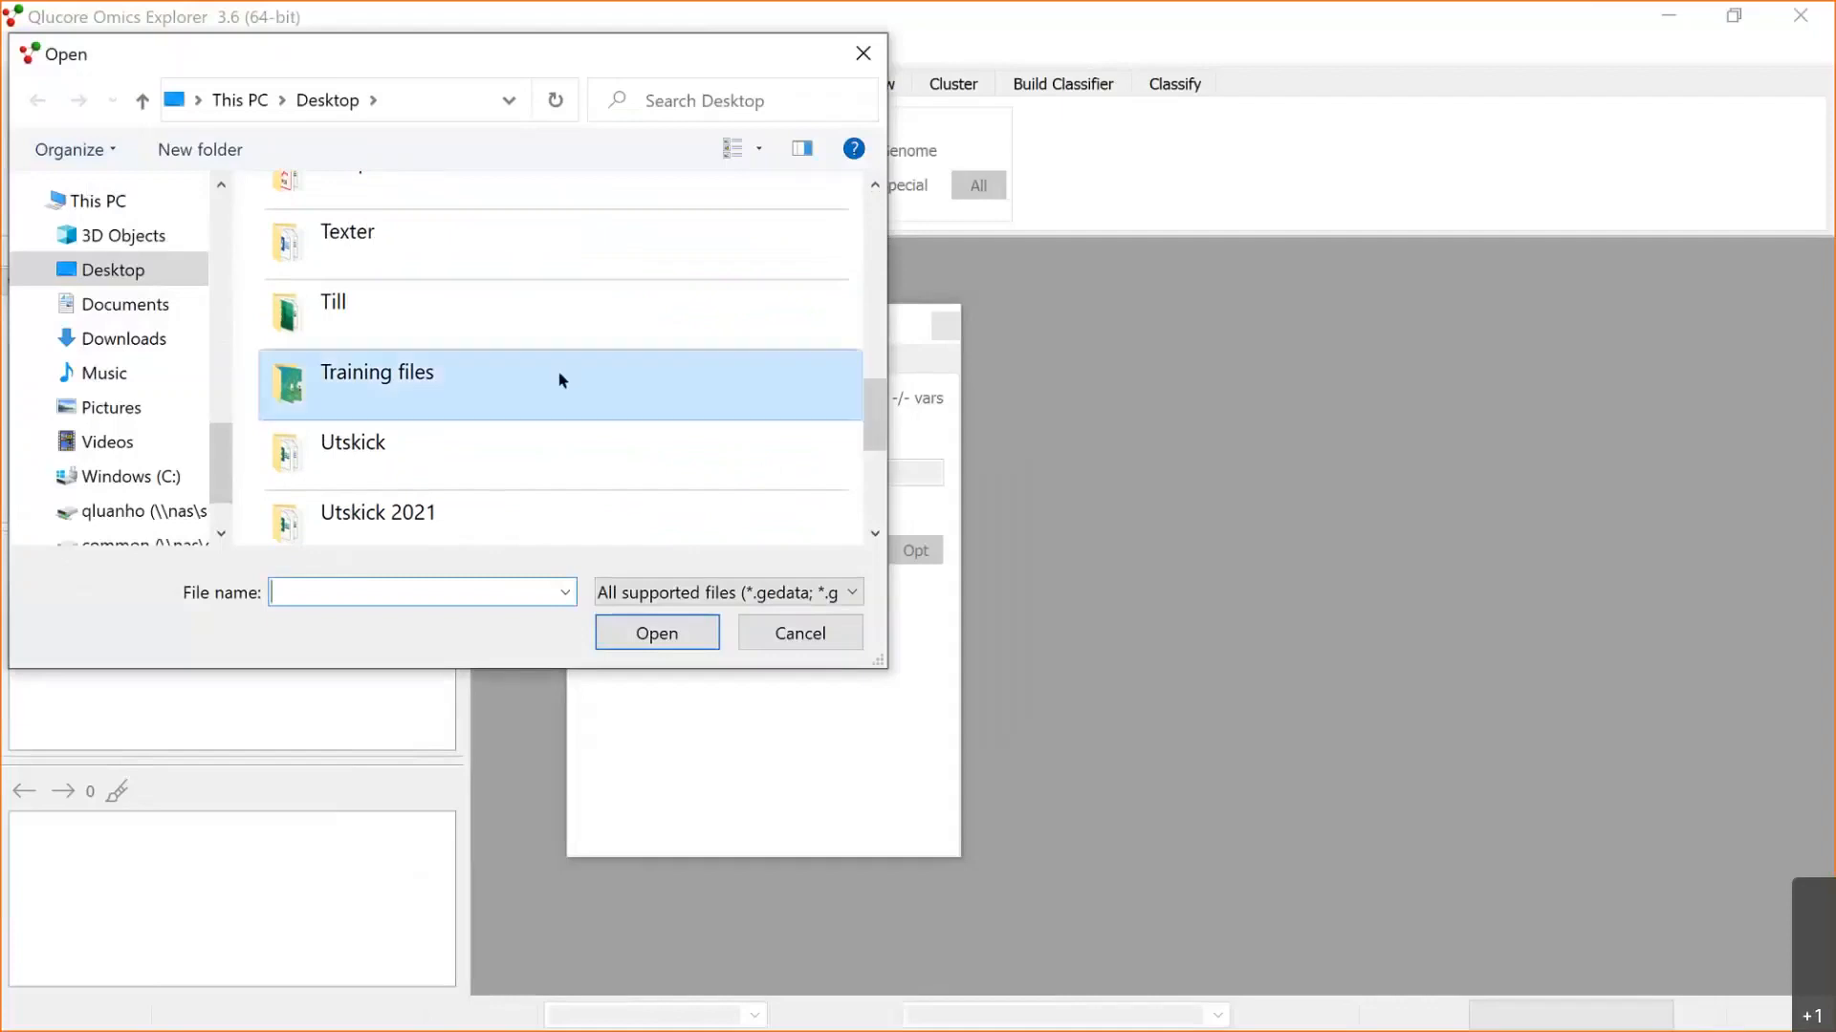
pyautogui.doubleClick(562, 380)
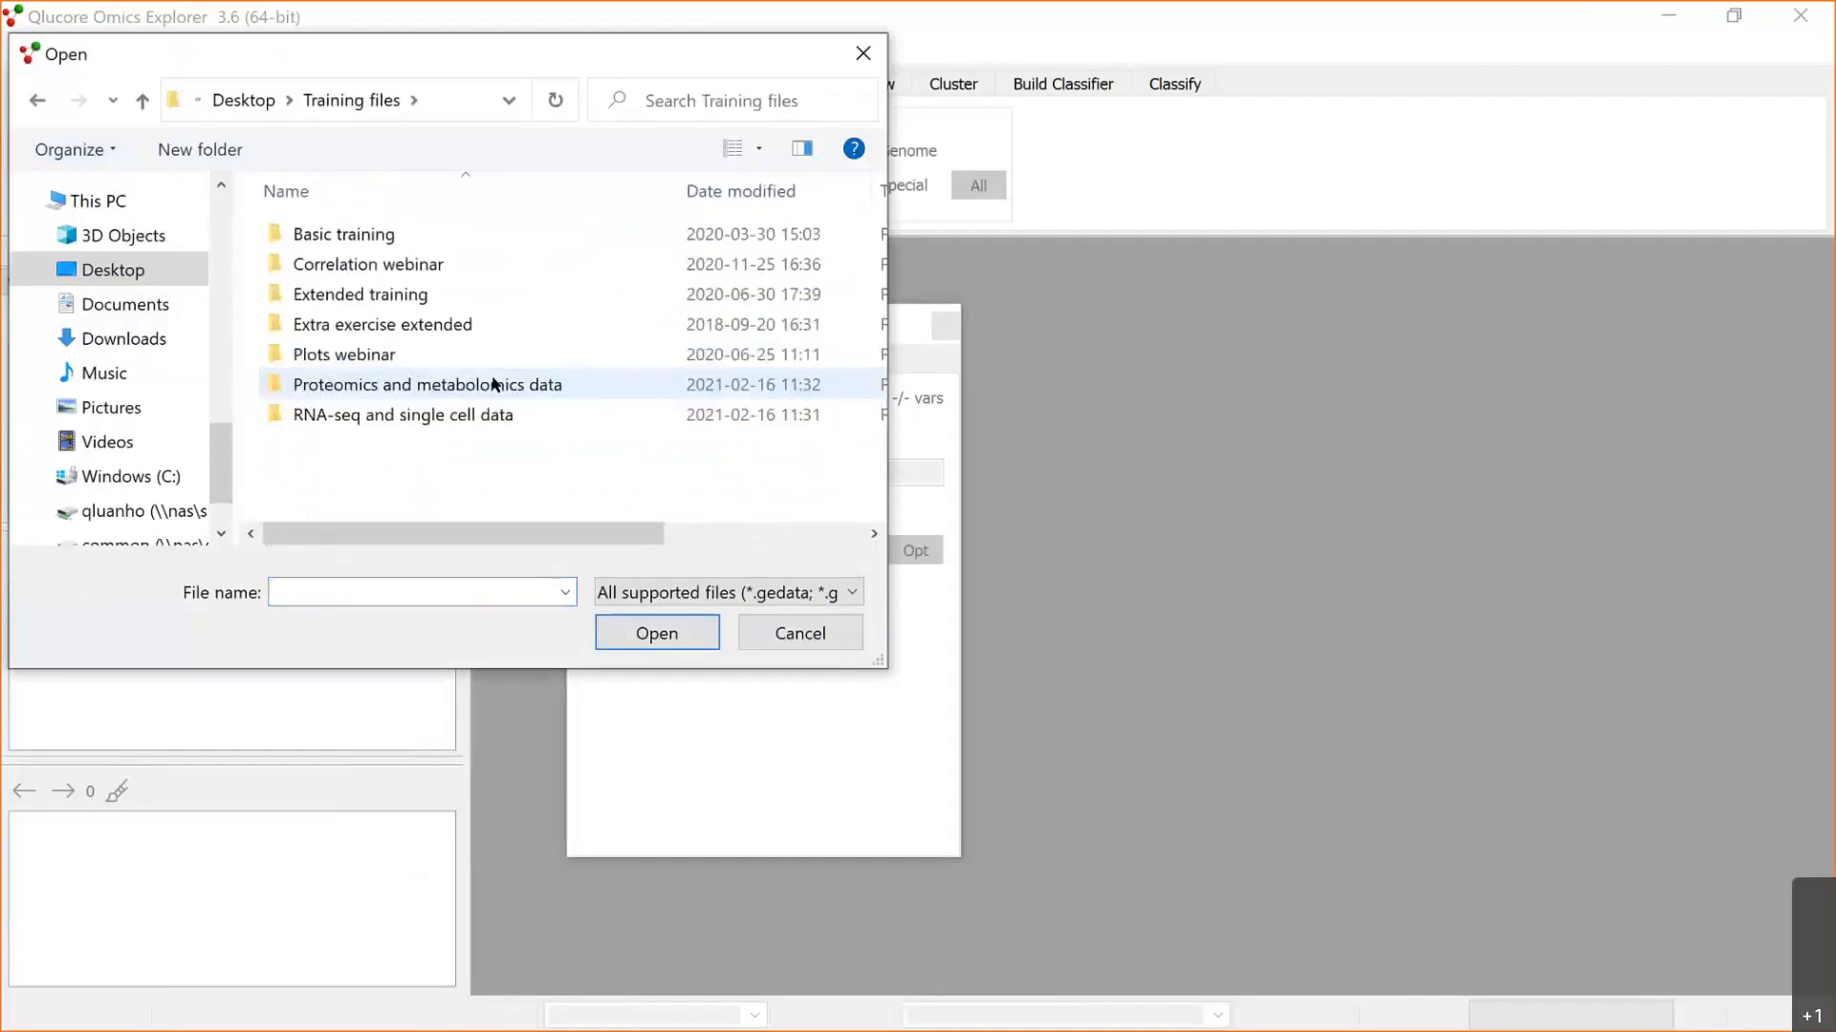
pyautogui.doubleClick(493, 381)
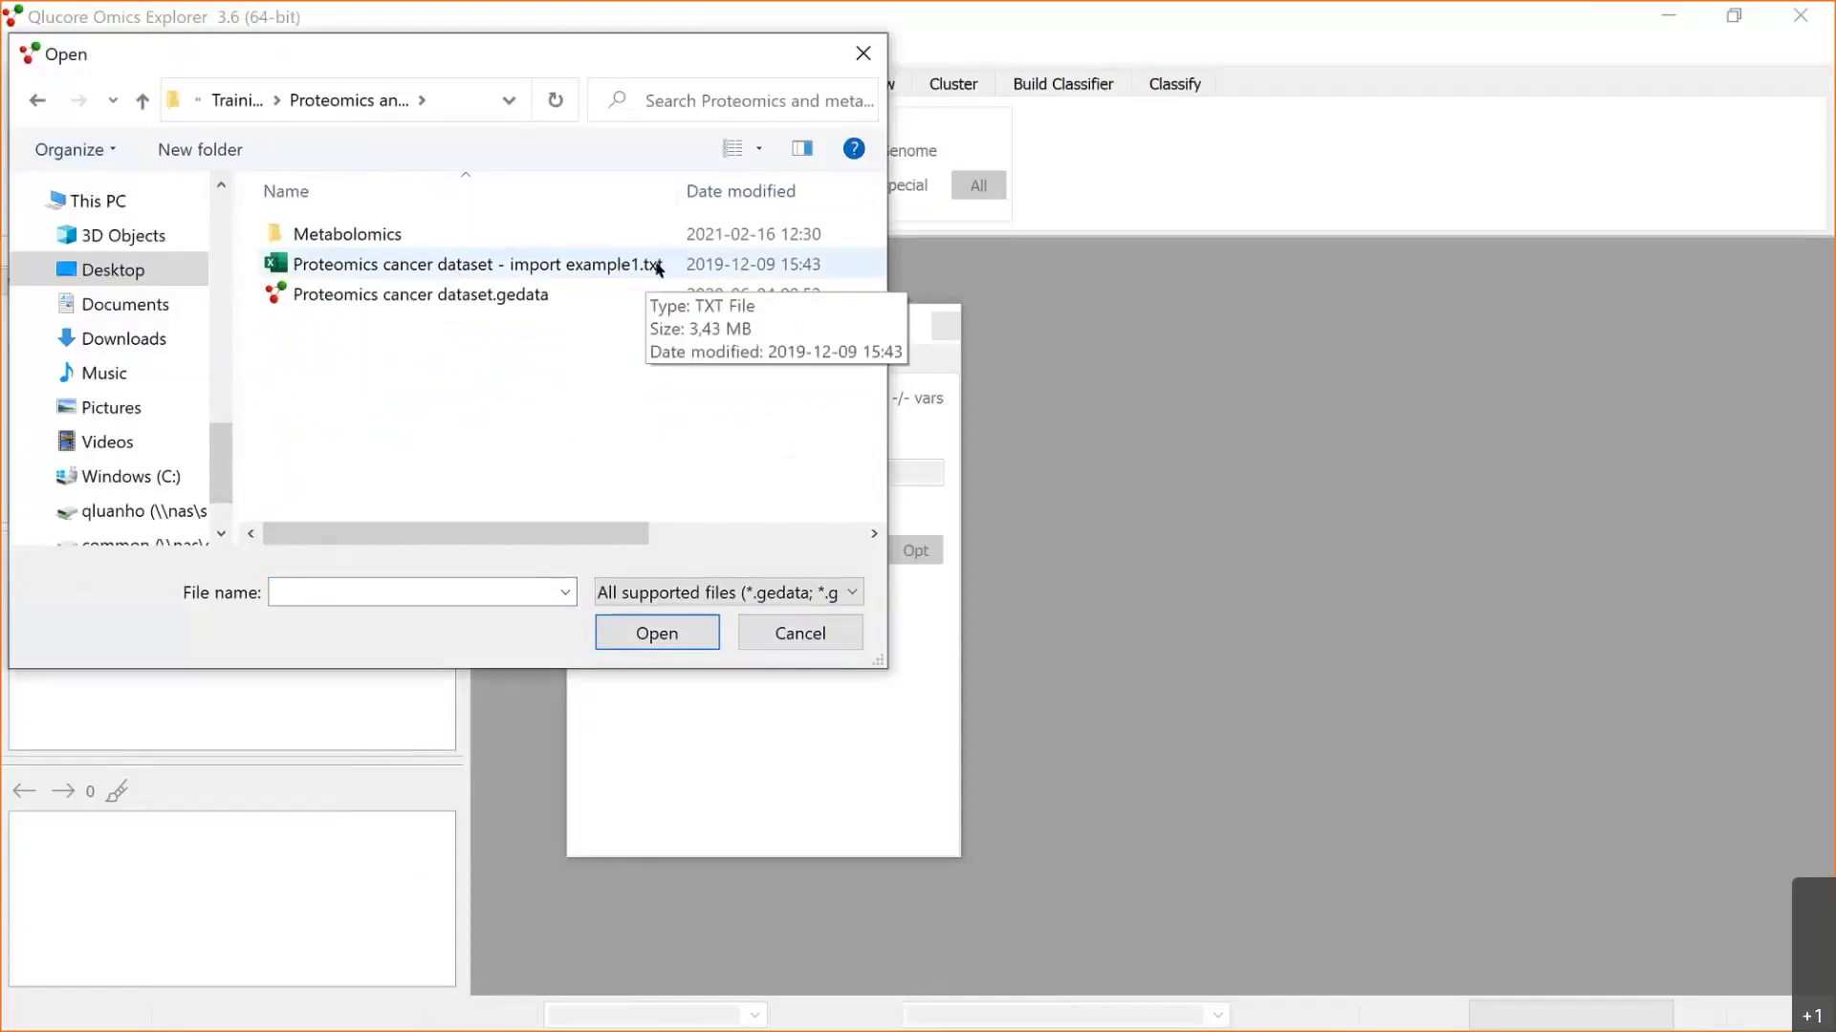
pyautogui.doubleClick(477, 269)
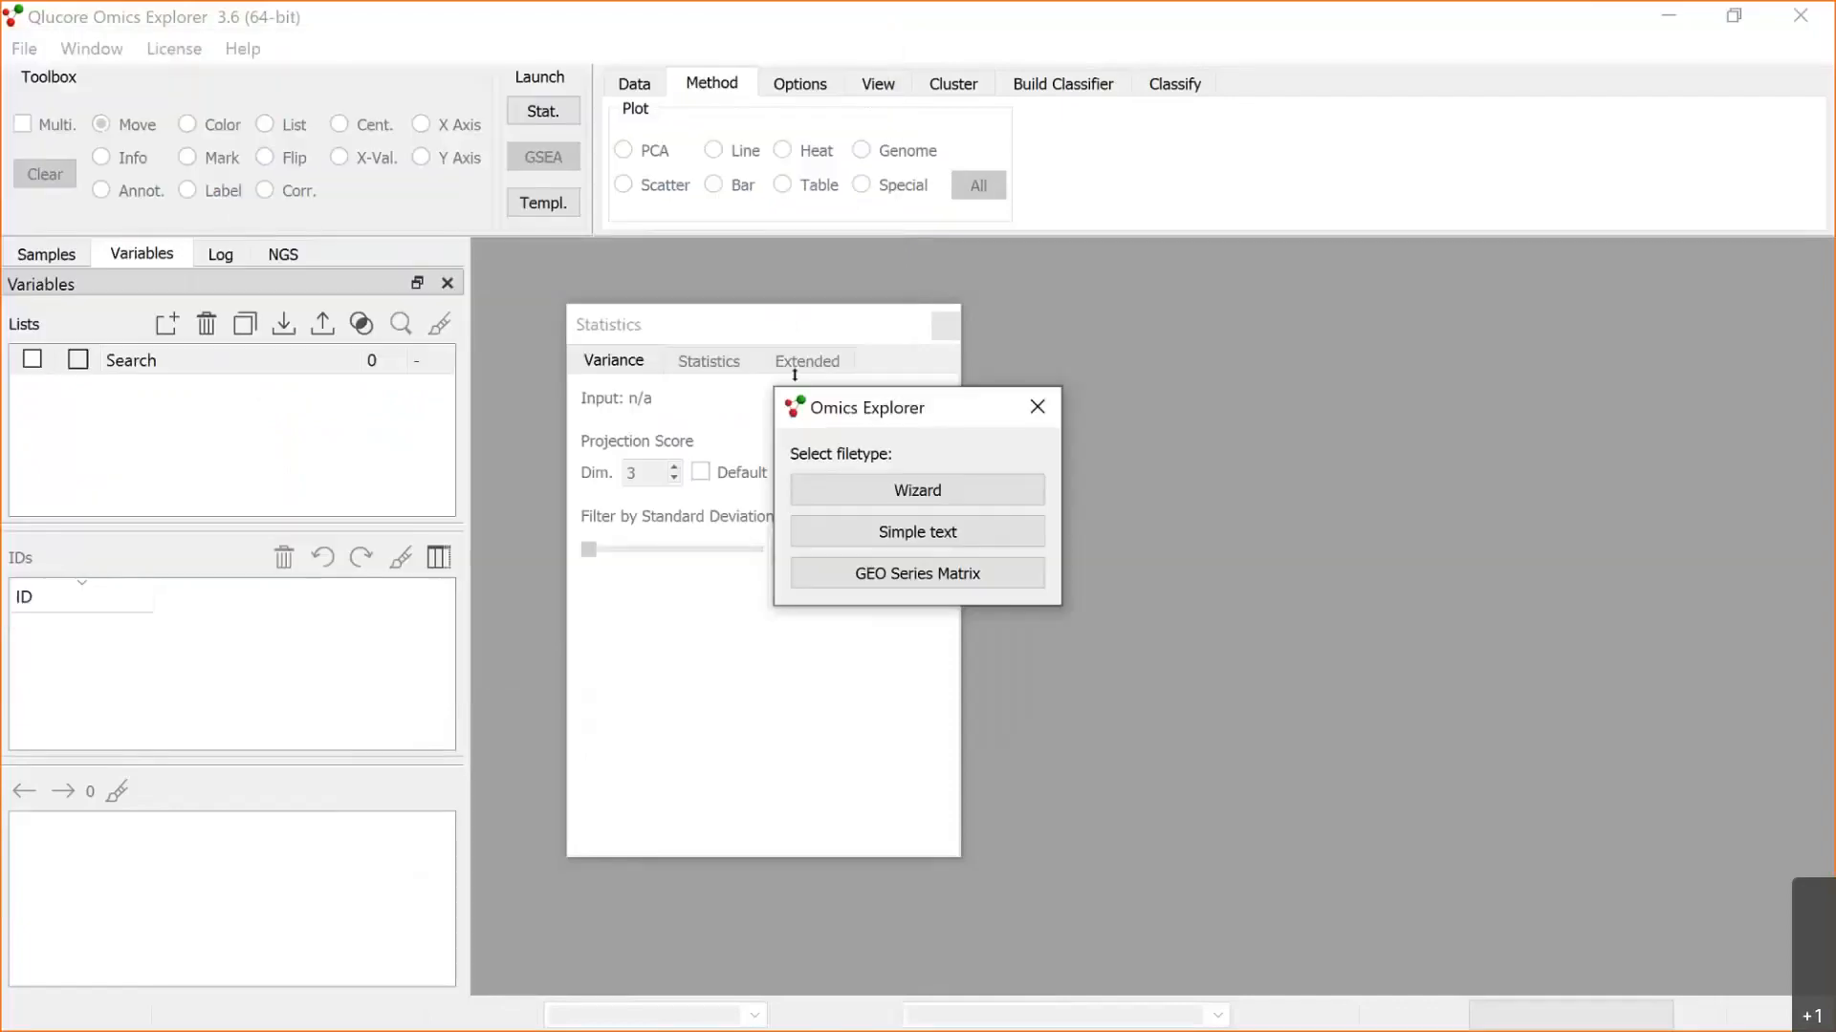
pyautogui.click(926, 486)
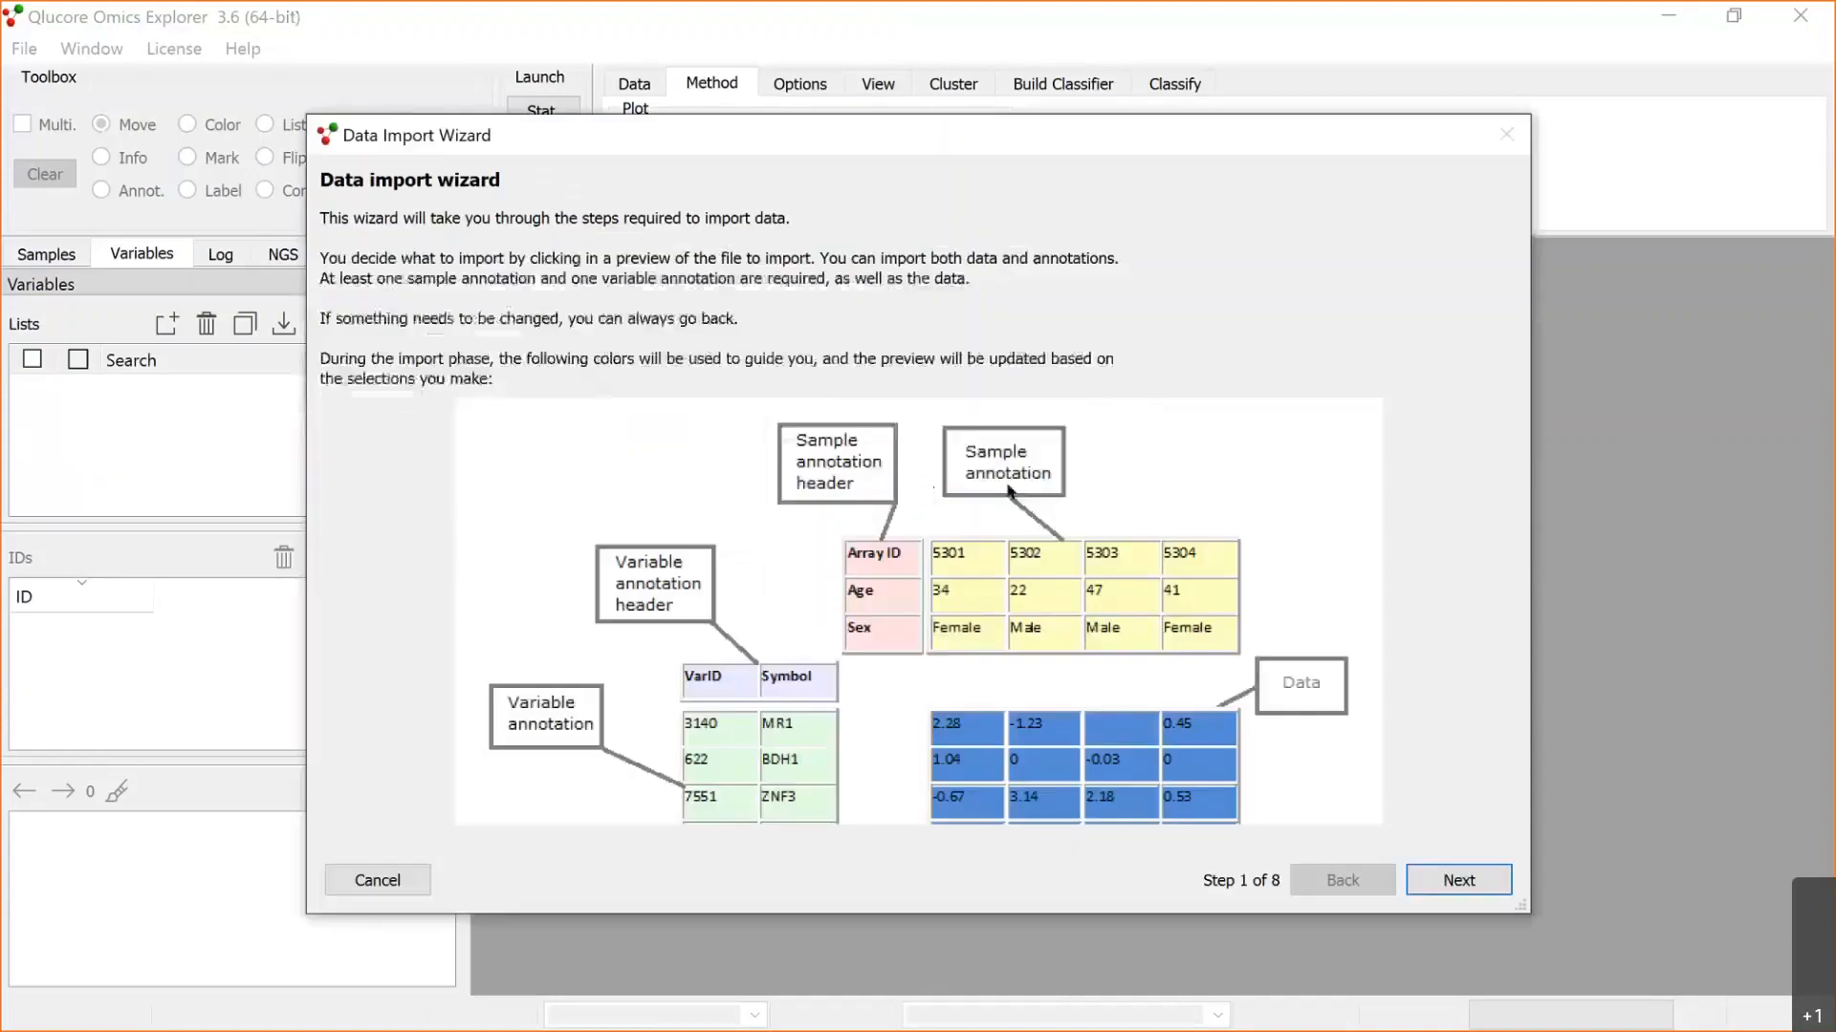
# Step: Review the data preview and keep the import settings: not a raw count matrix, tab separator, rows treated as variables
pyautogui.click(1504, 881)
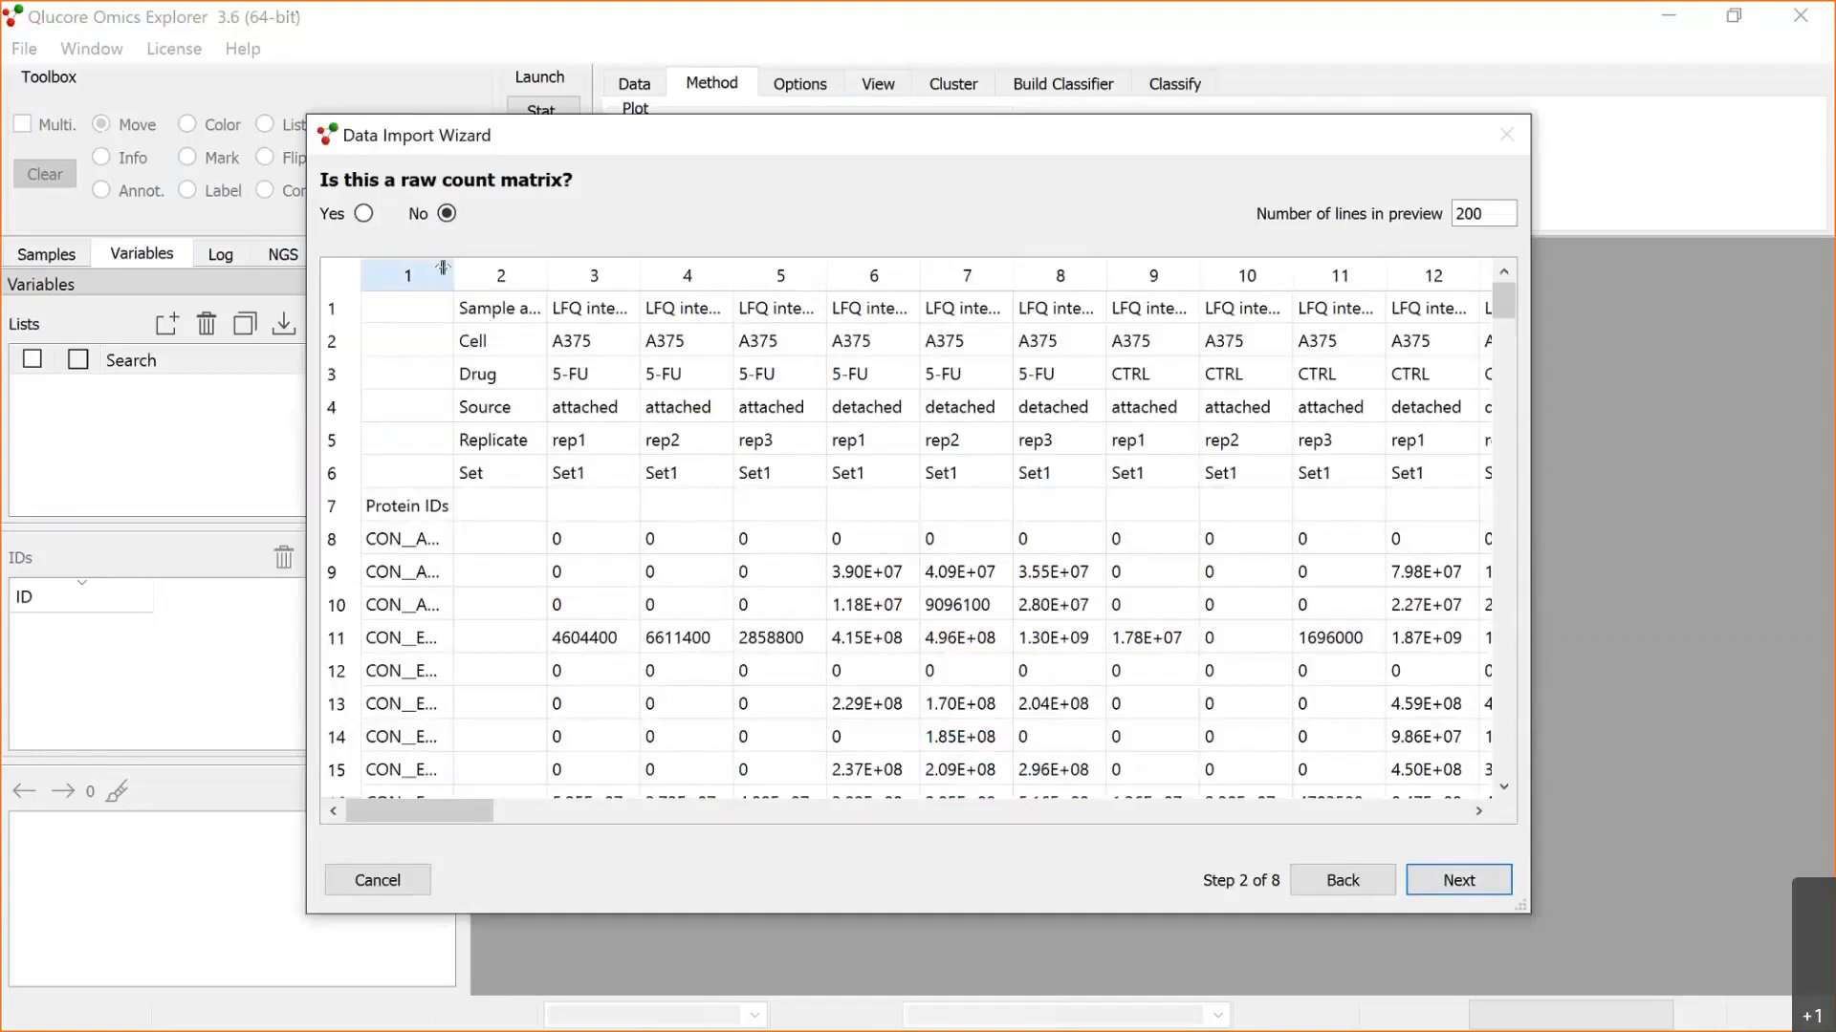
pyautogui.moveTo(450, 268); pyautogui.dragTo(641, 275)
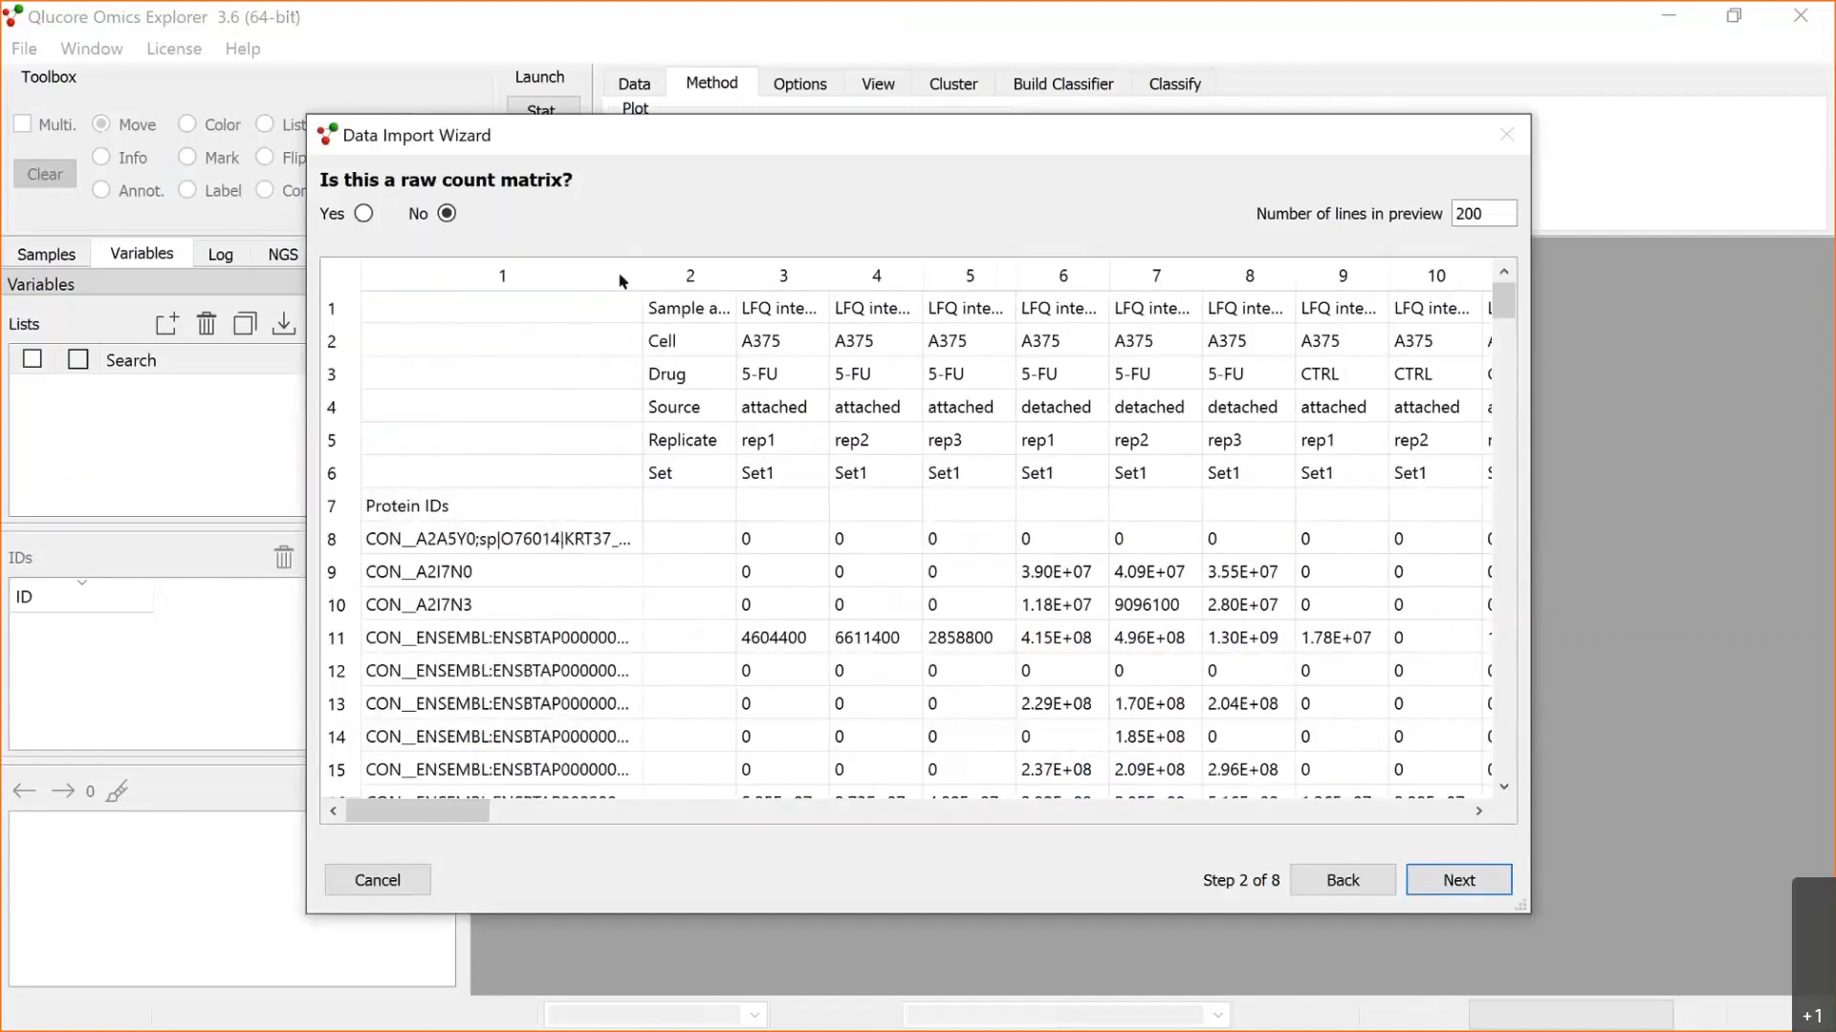
pyautogui.moveTo(1499, 311); pyautogui.dragTo(727, 553)
pyautogui.click(1504, 791)
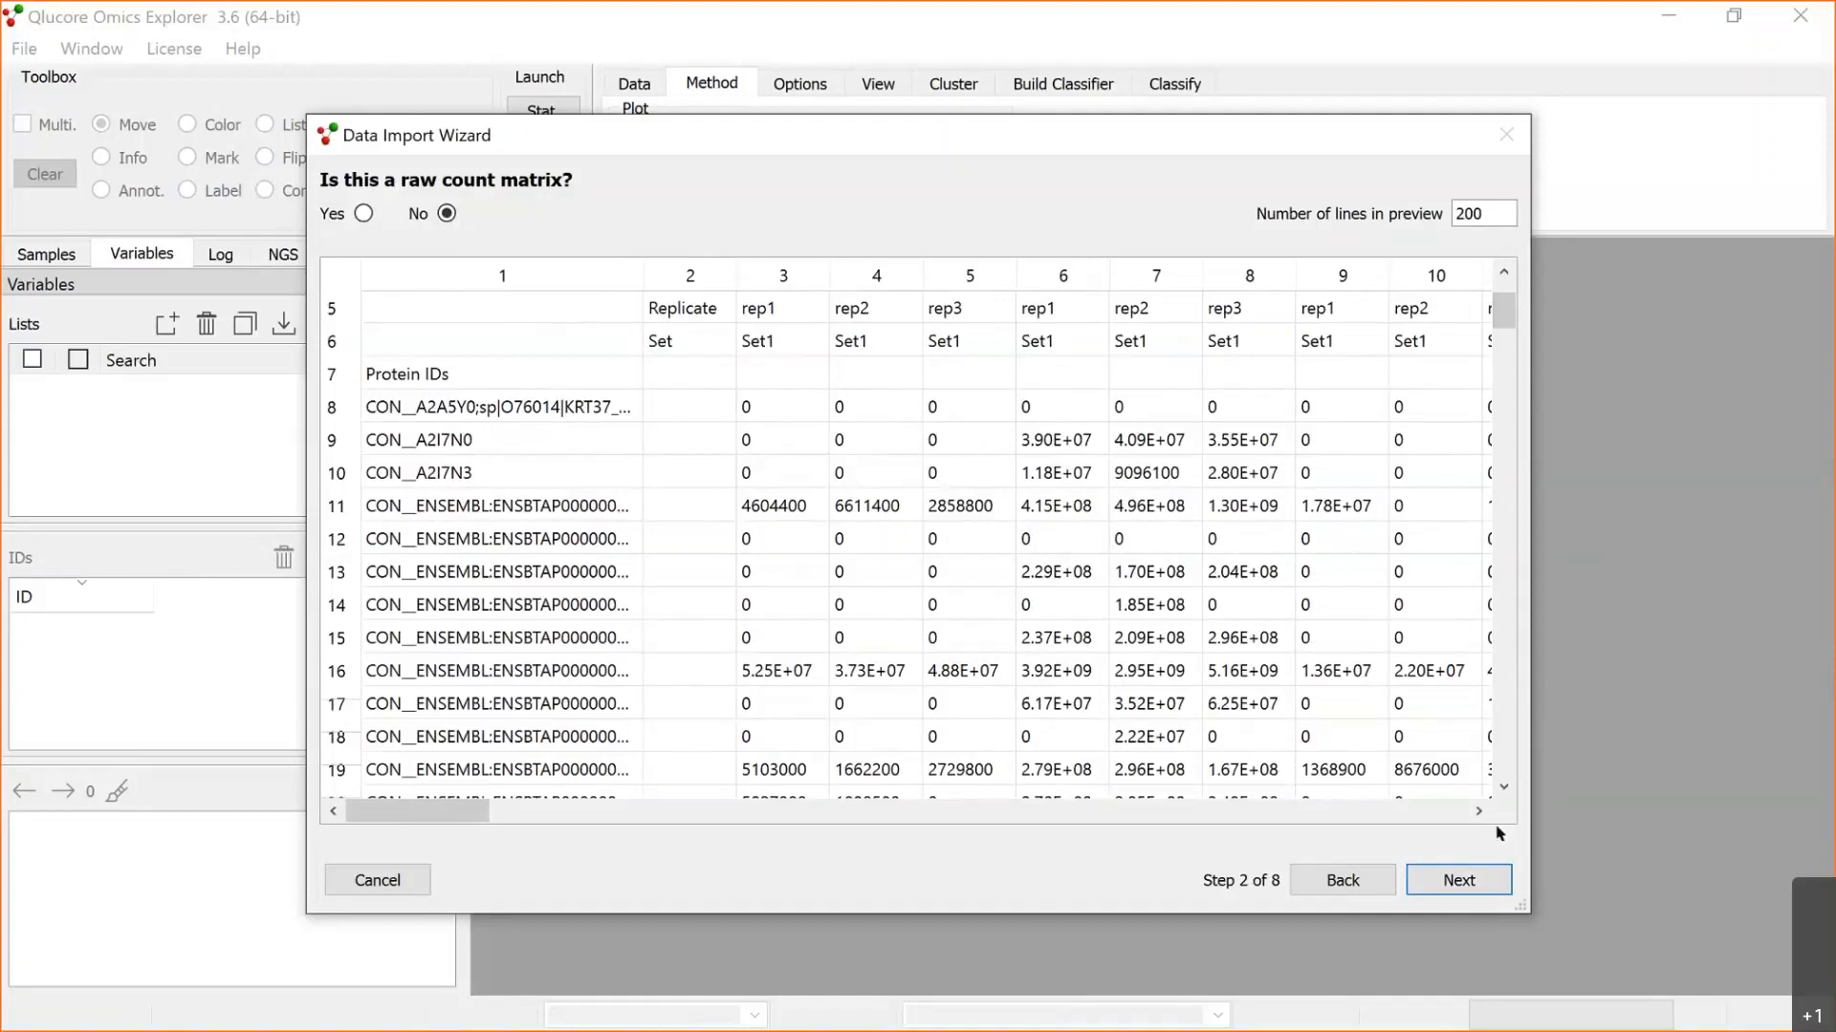
pyautogui.click(1459, 879)
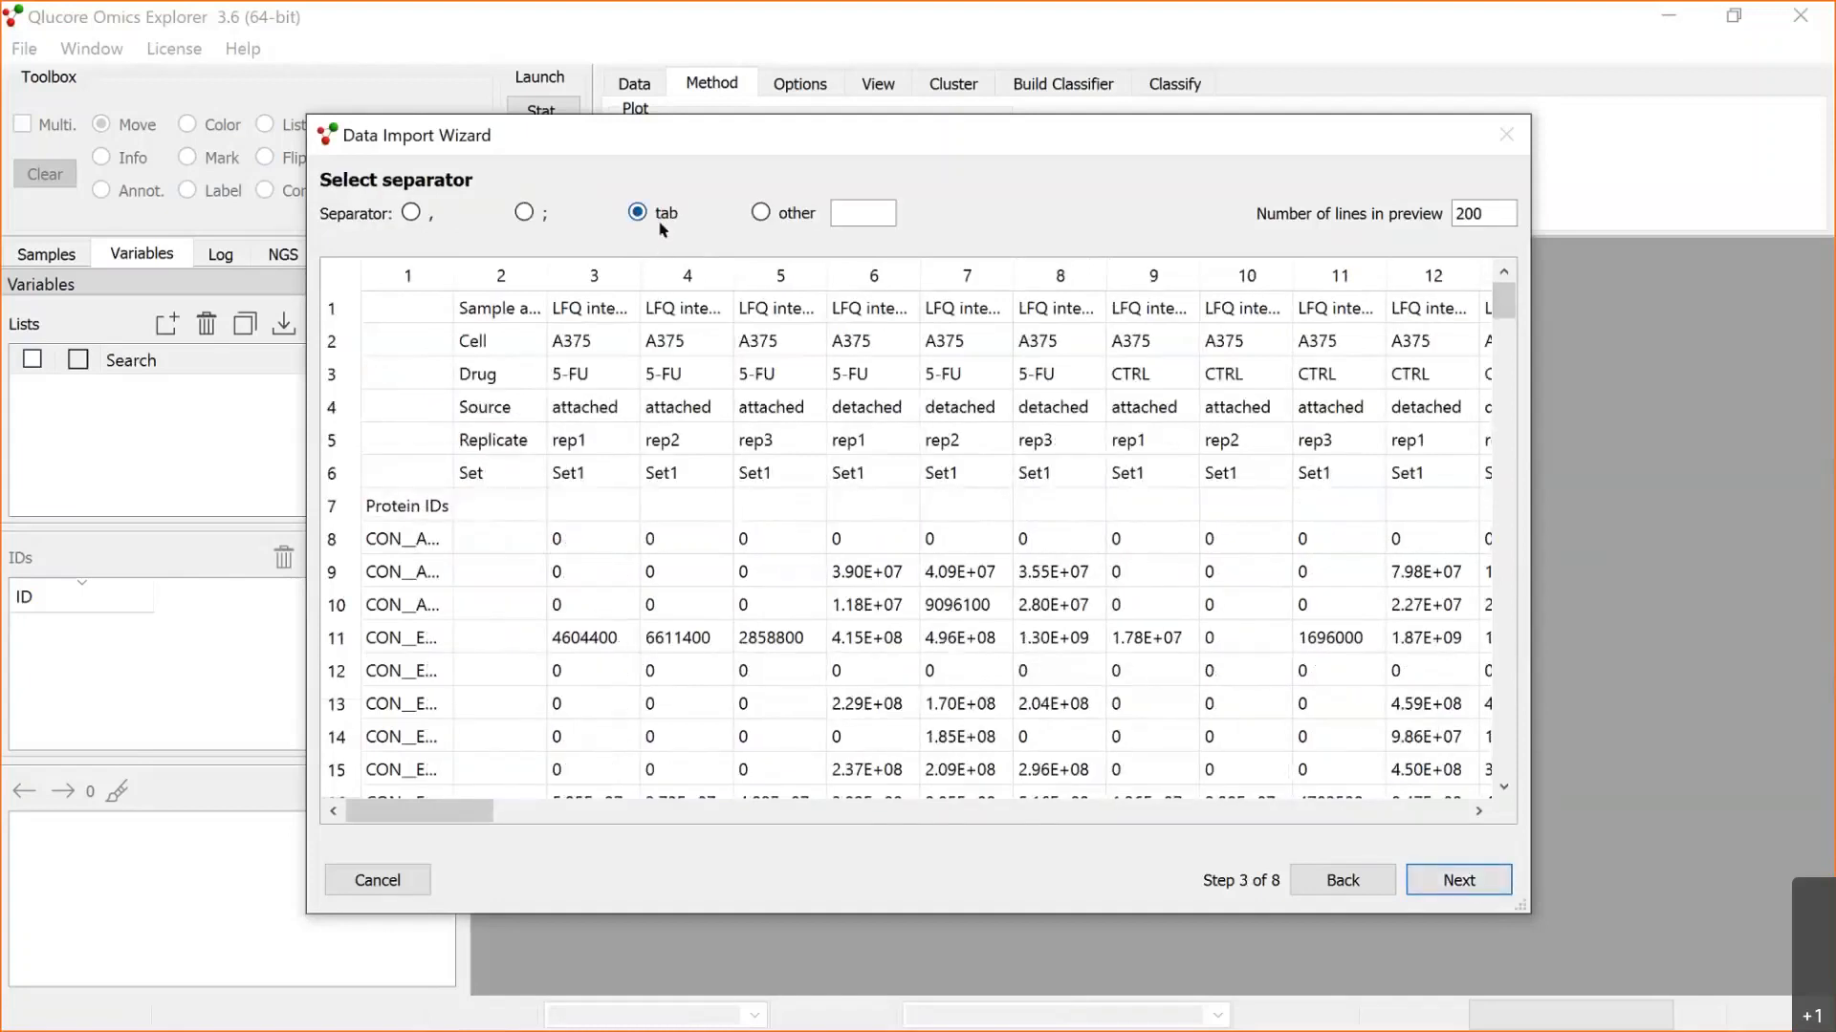
pyautogui.click(1443, 880)
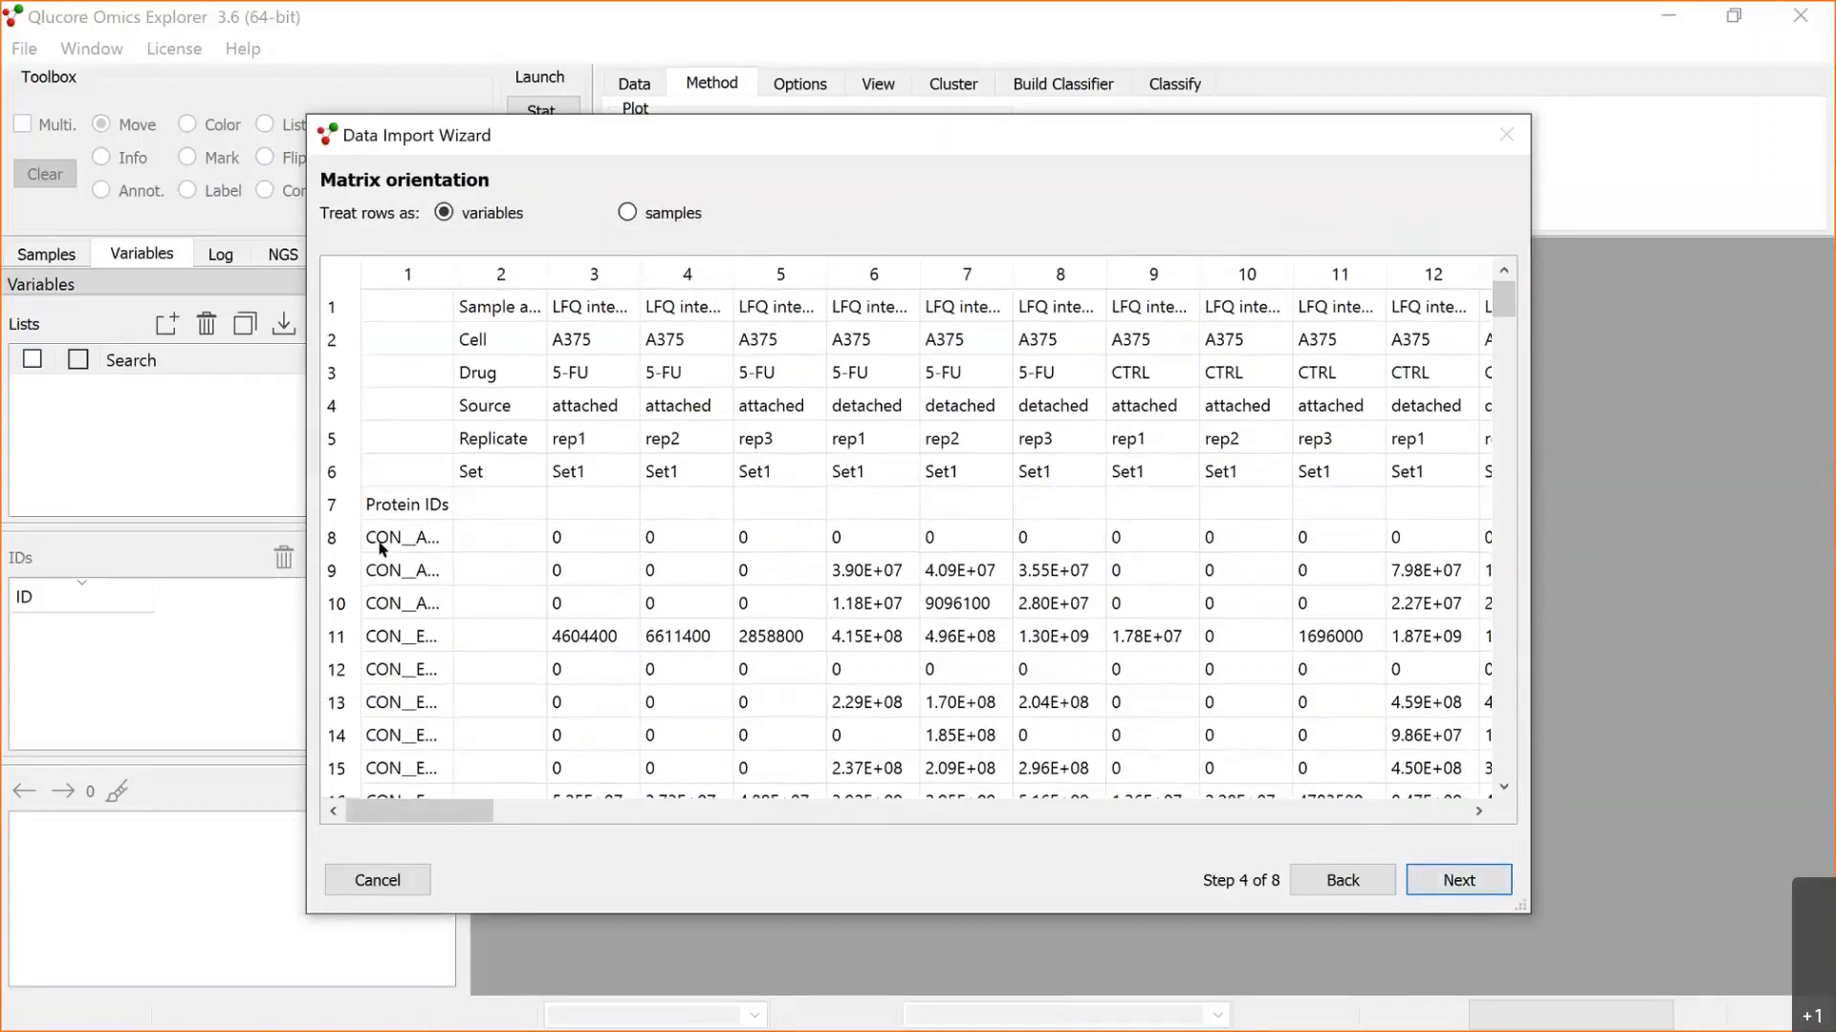
pyautogui.click(1473, 878)
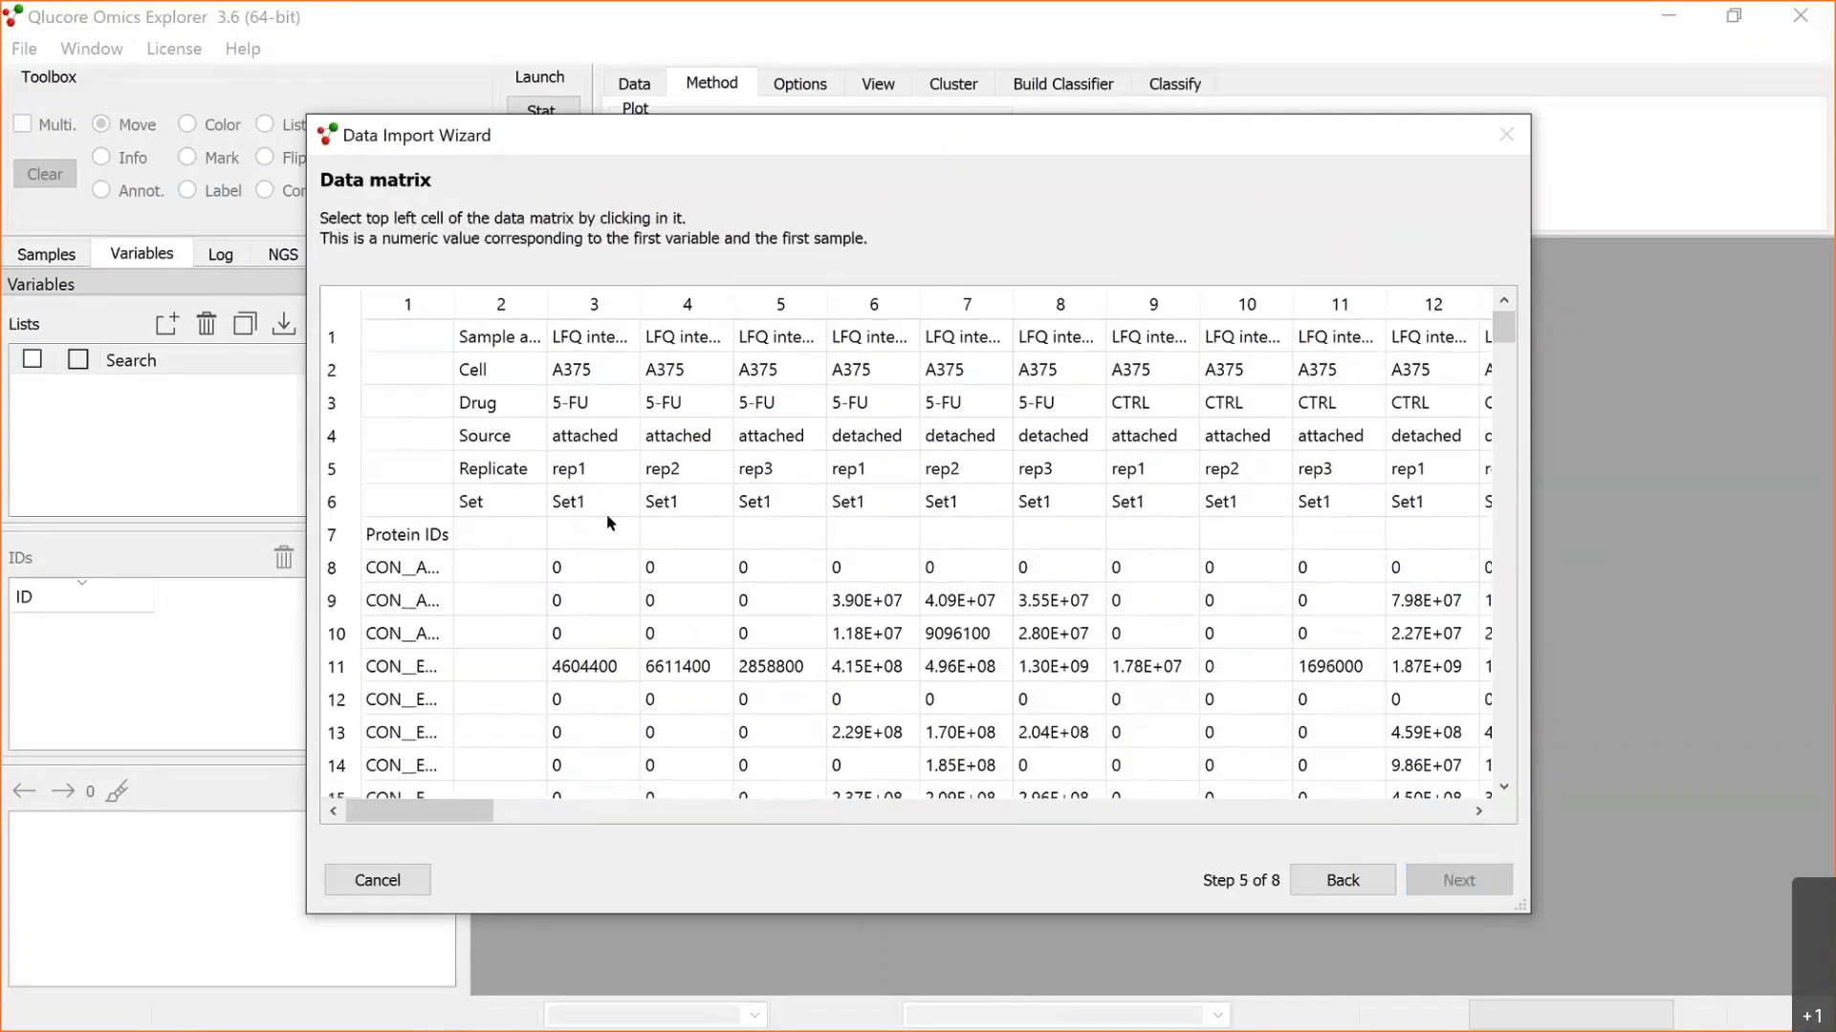
# Step: Define the data matrix with row 8, column 3 as its first cell and row 8, column 92 as its top right cell
pyautogui.click(567, 569)
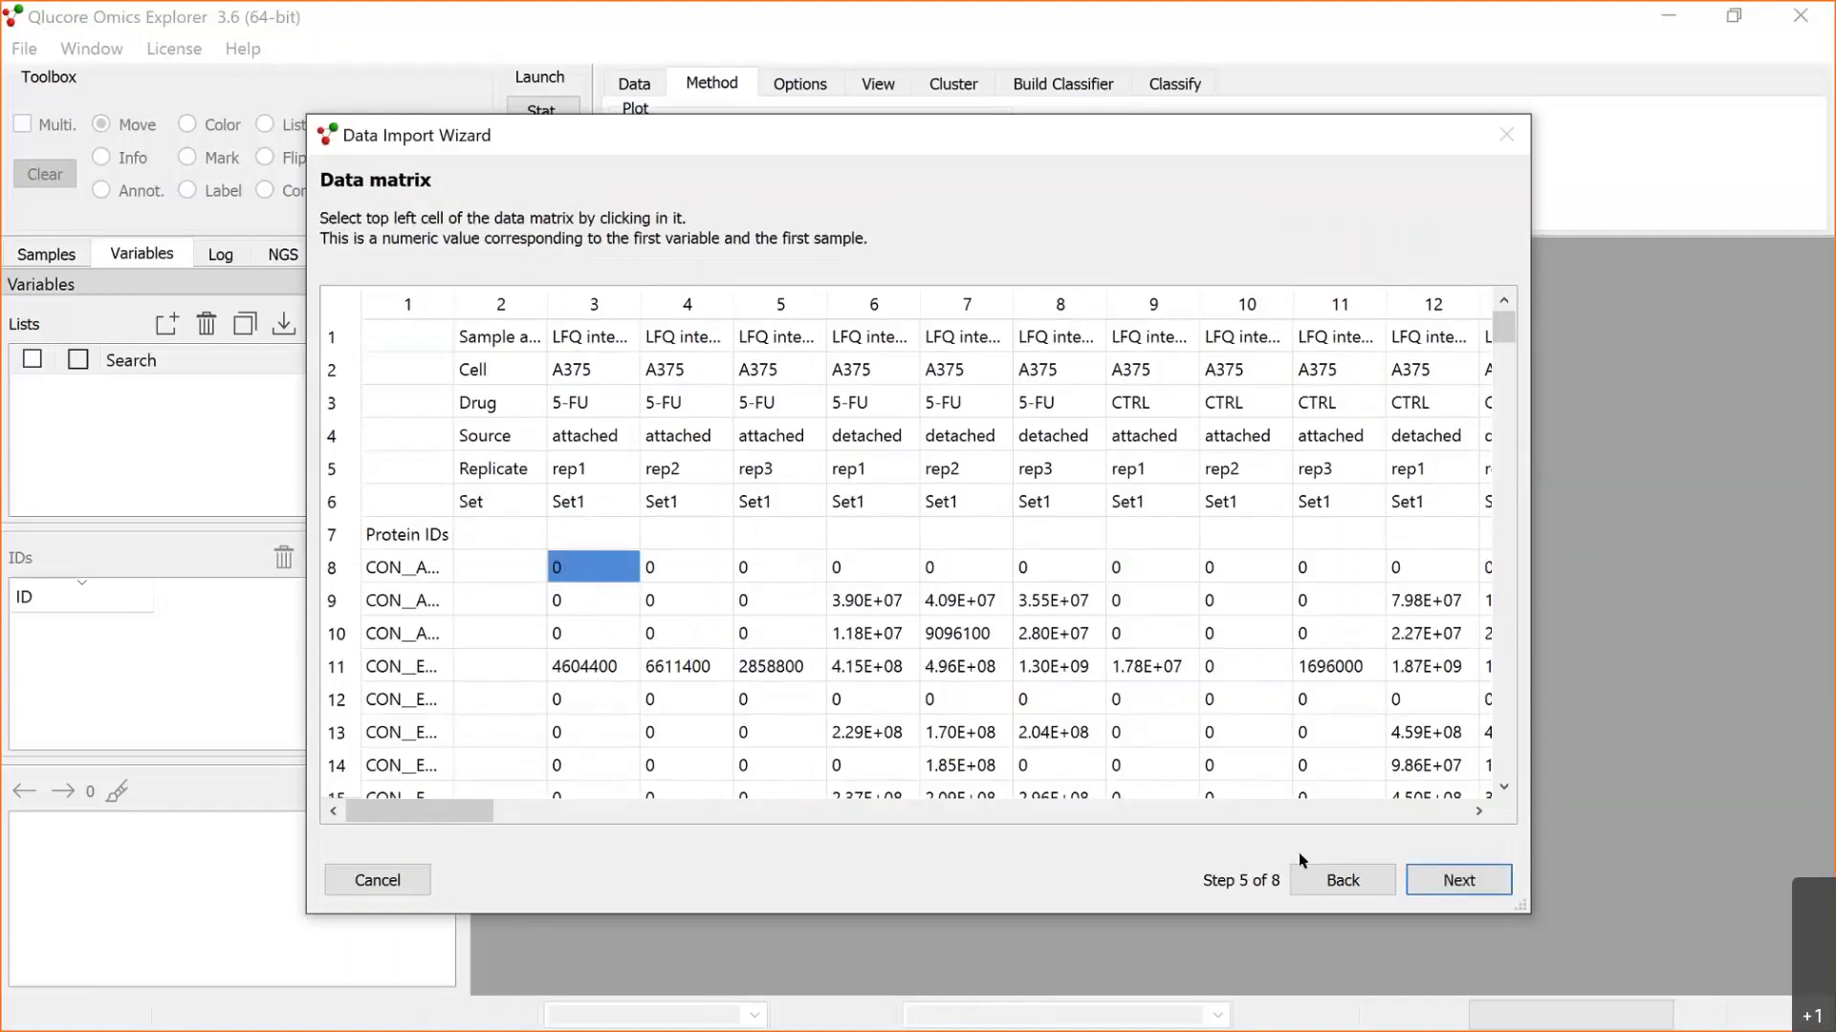
pyautogui.click(1445, 877)
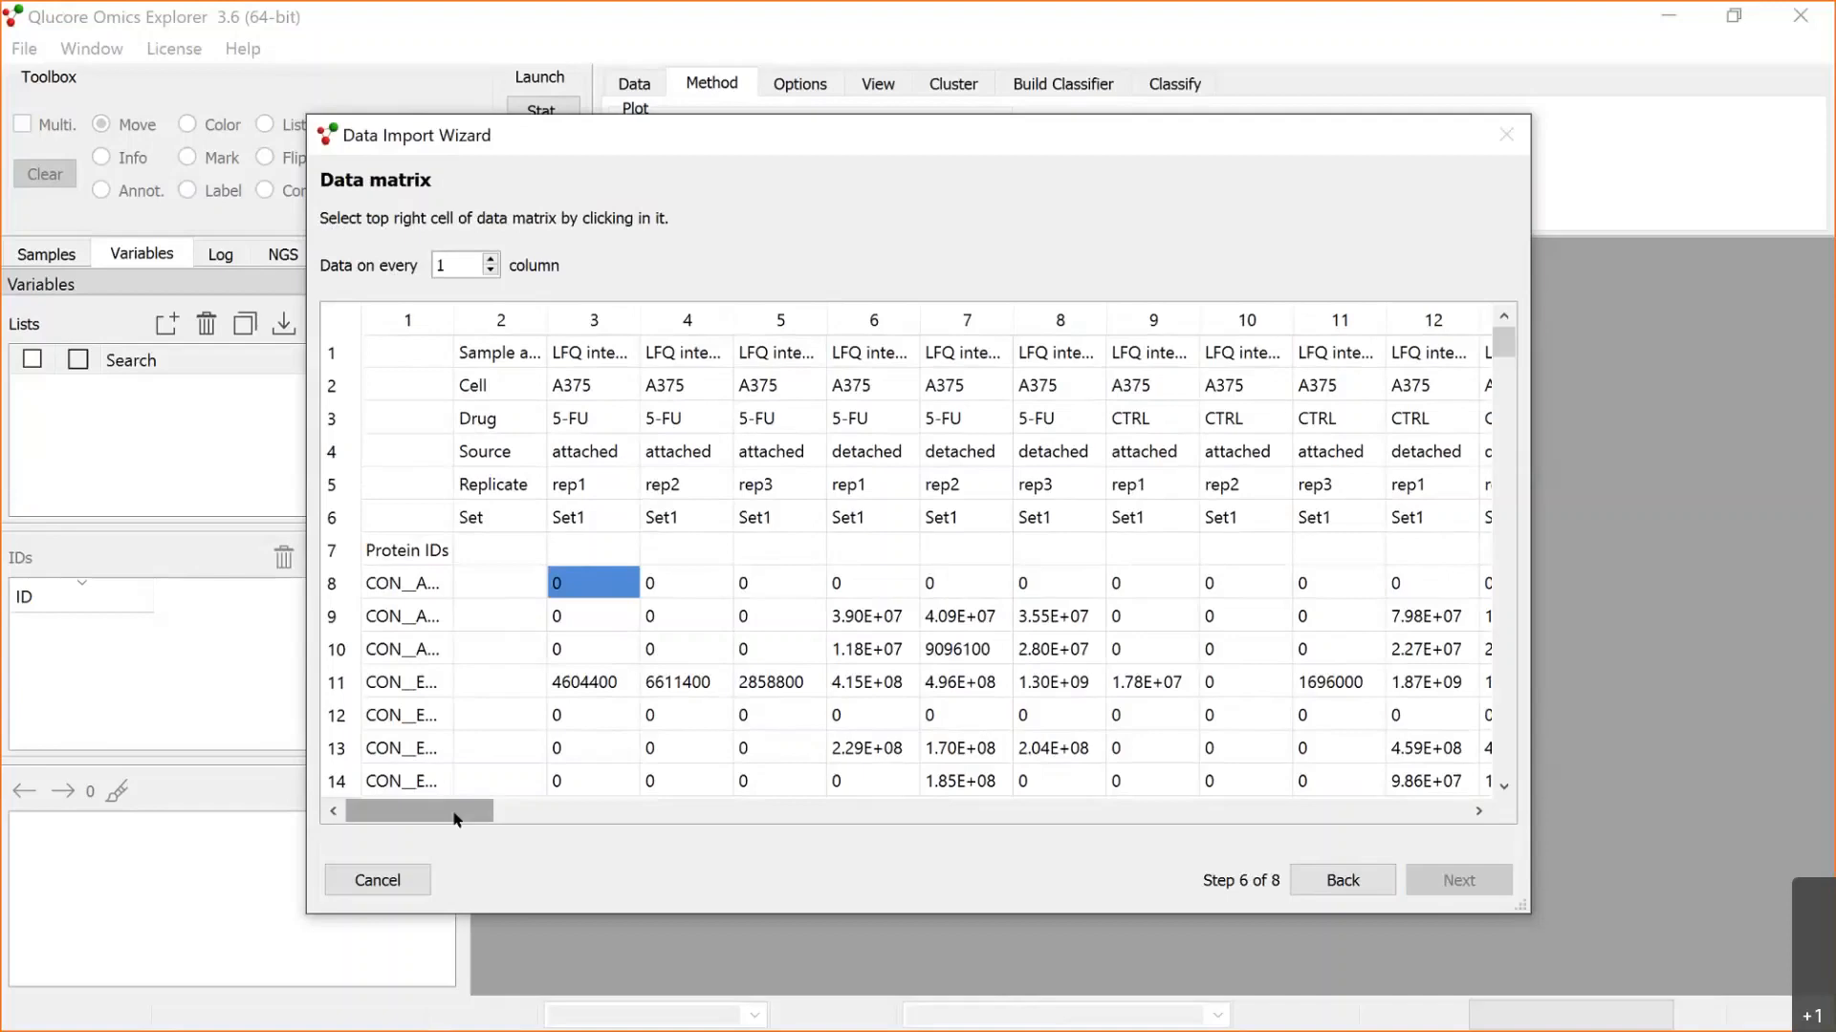
pyautogui.moveTo(454, 818); pyautogui.dragTo(1503, 834)
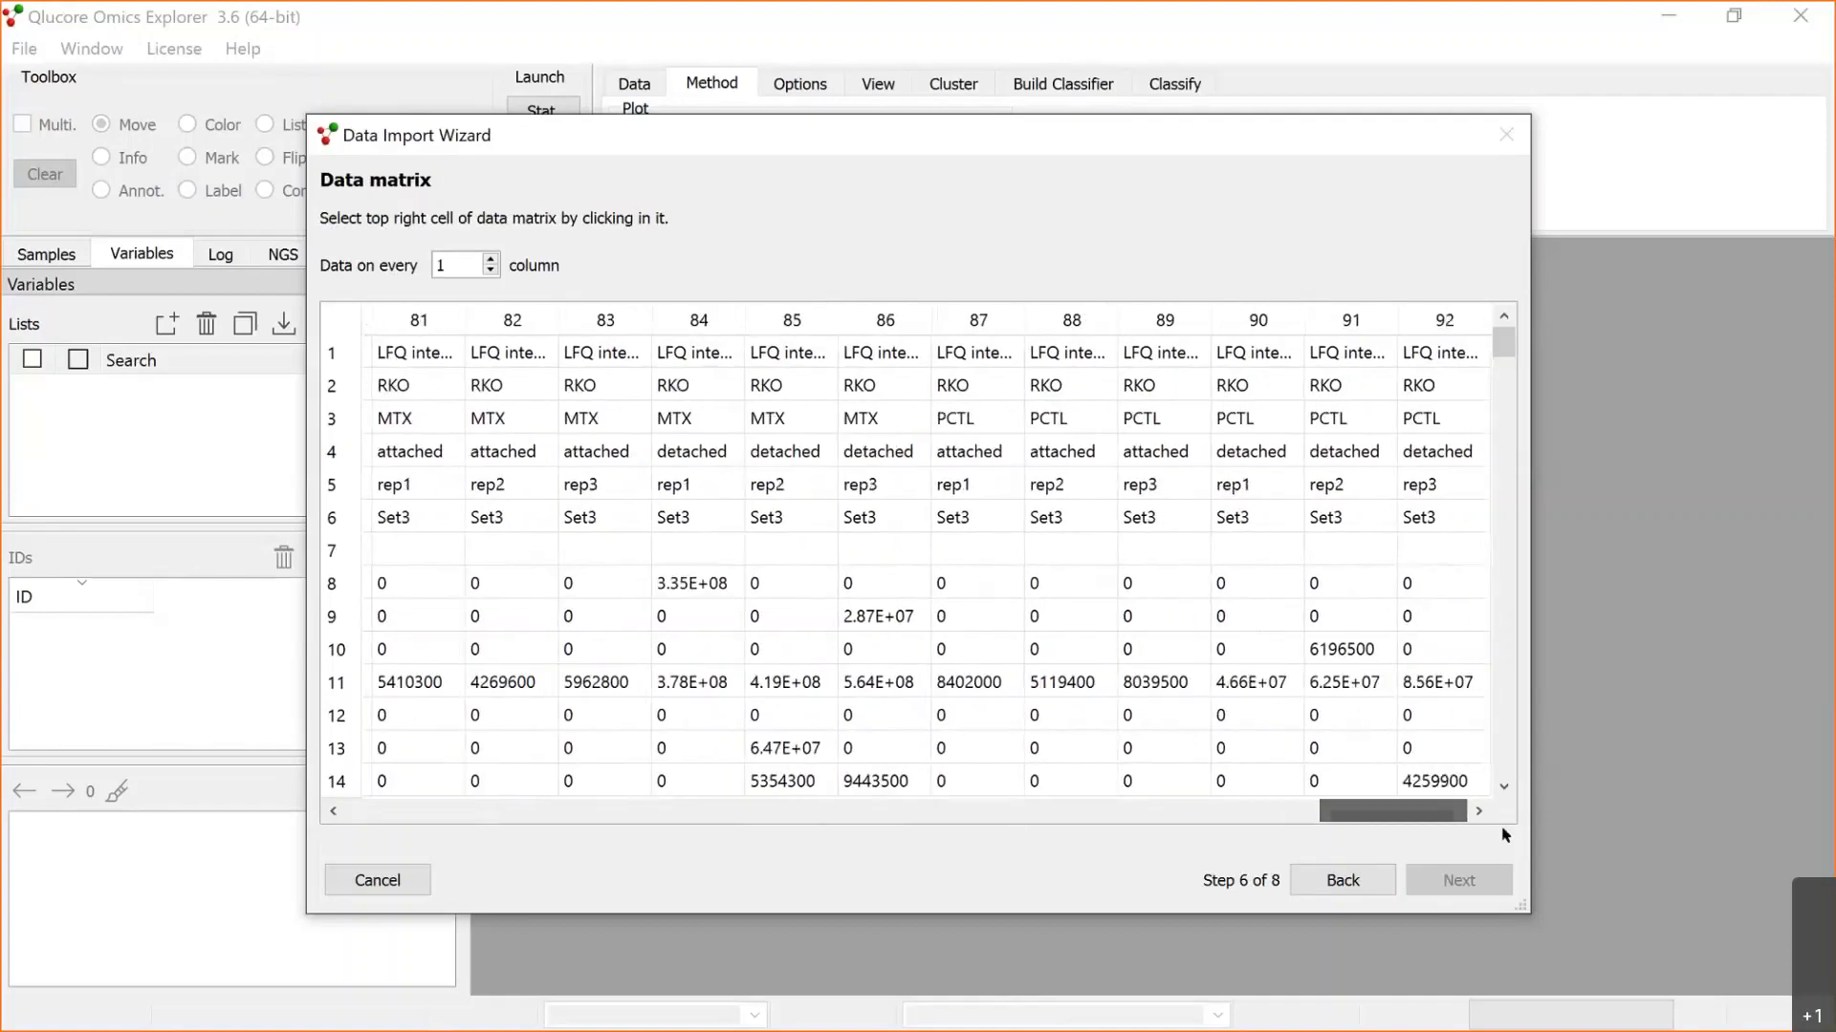
pyautogui.click(1409, 585)
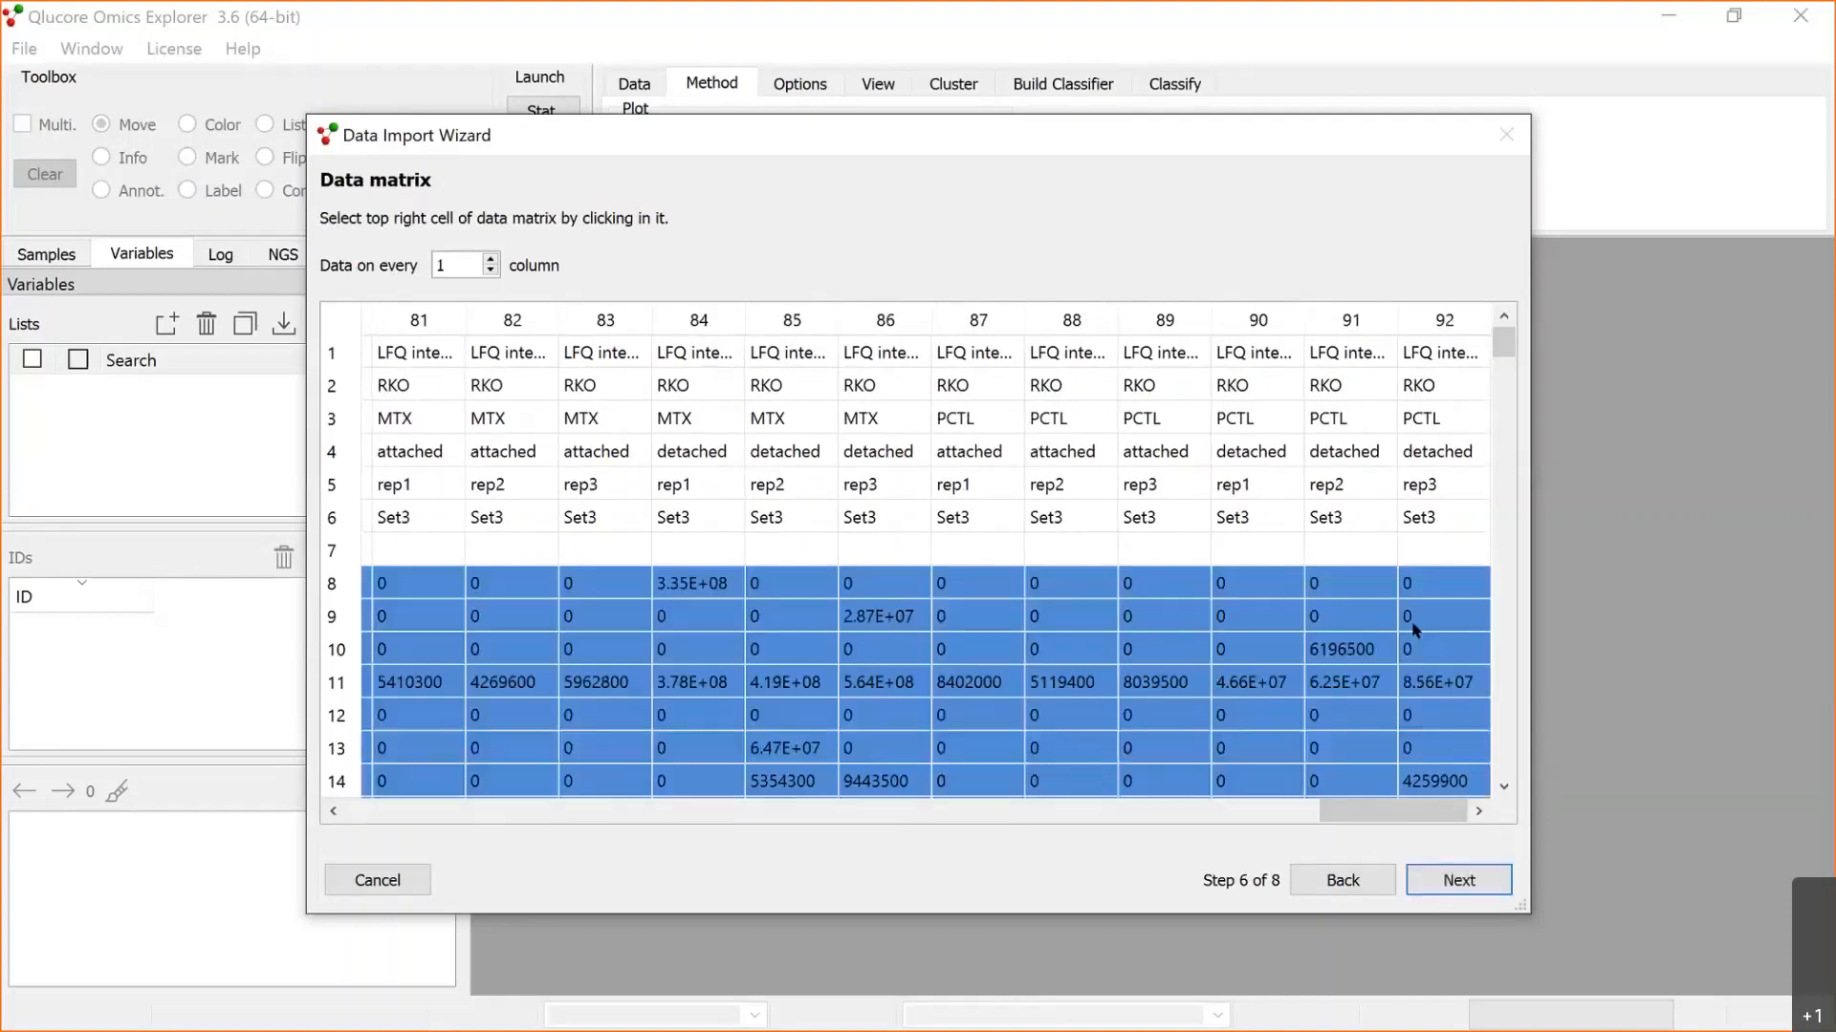
pyautogui.click(1444, 892)
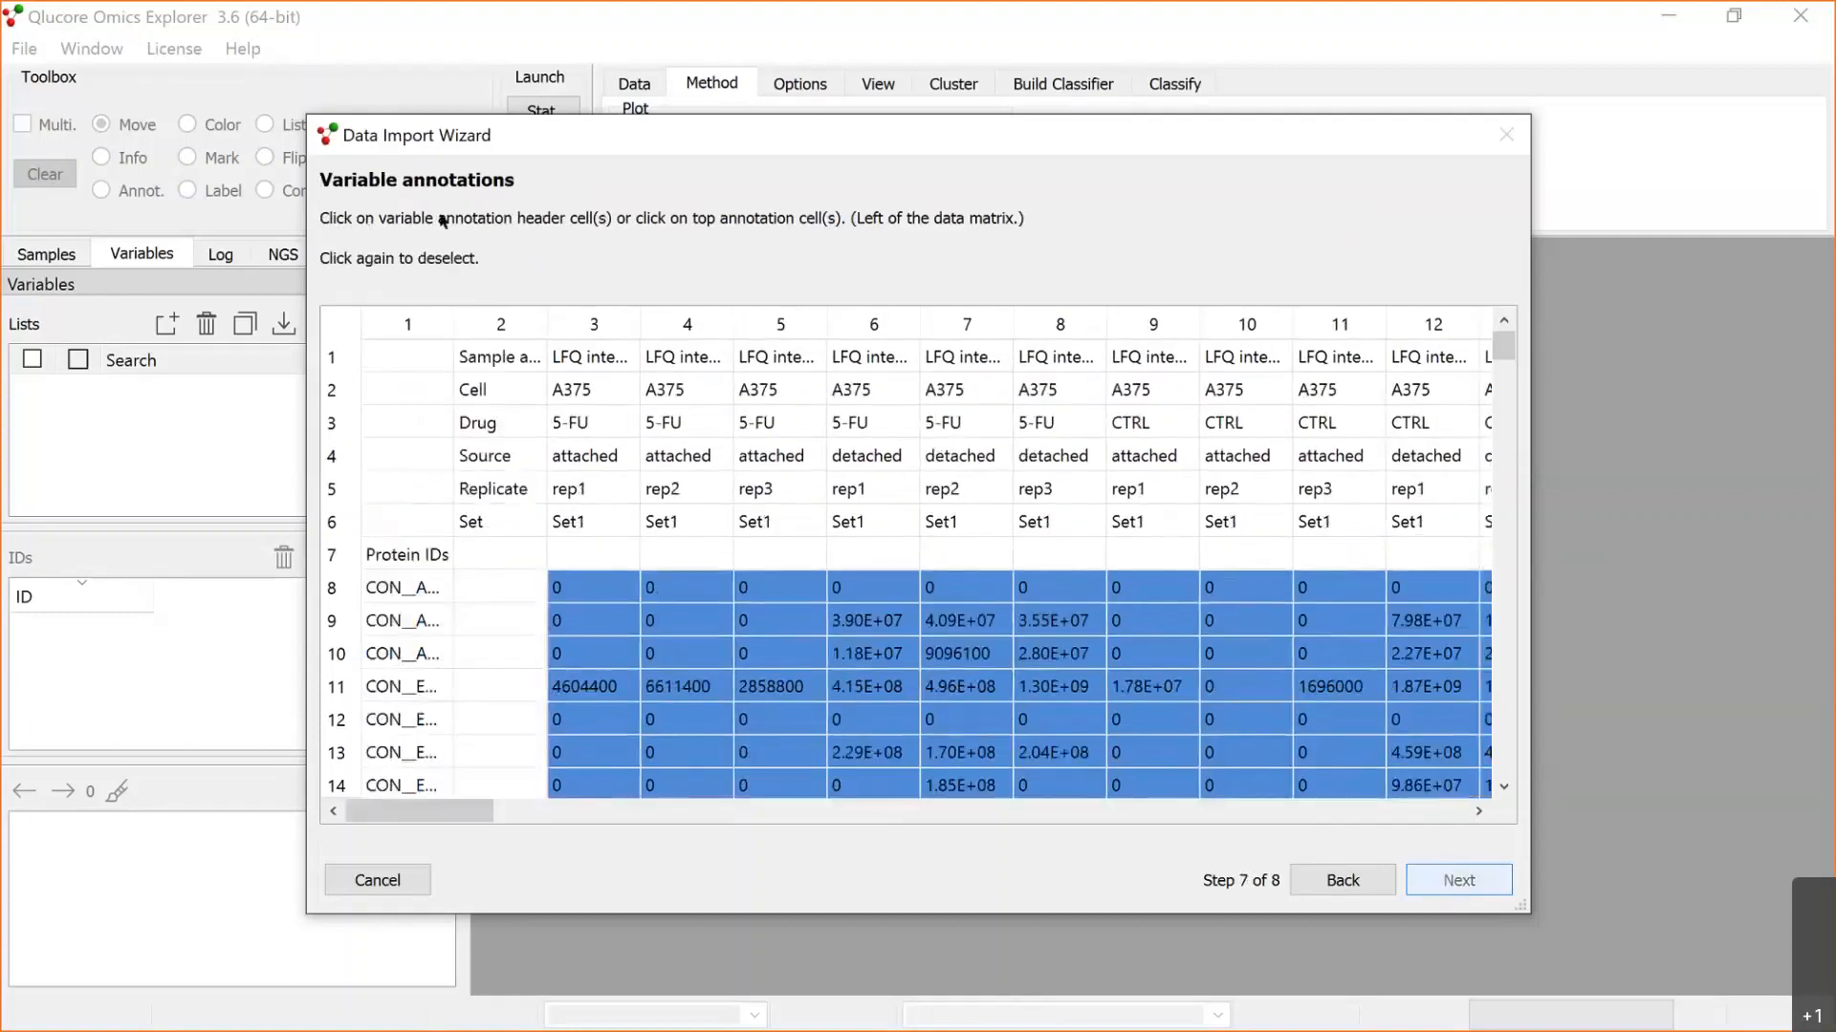
# Step: Assign Protein IDs as variable annotation and all rows from Sample annotation 1 through Set as sample annotations, and finish the import
pyautogui.click(388, 557)
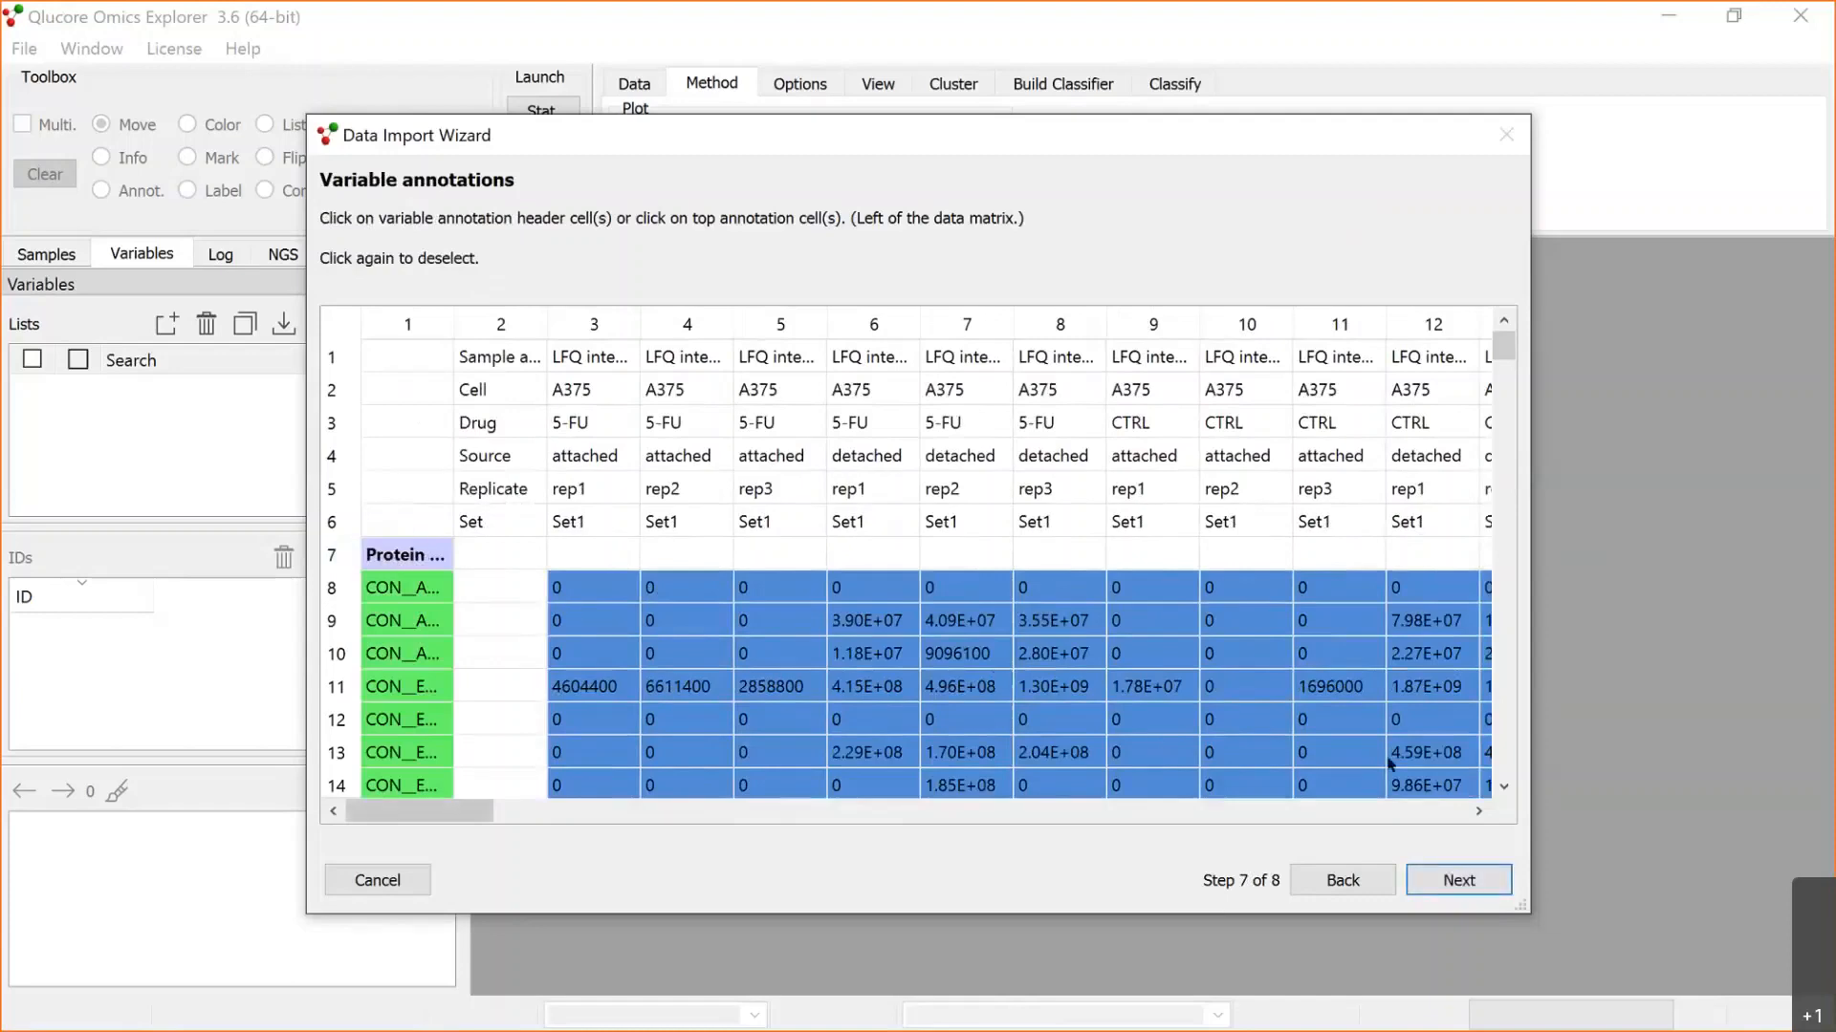
pyautogui.click(1442, 877)
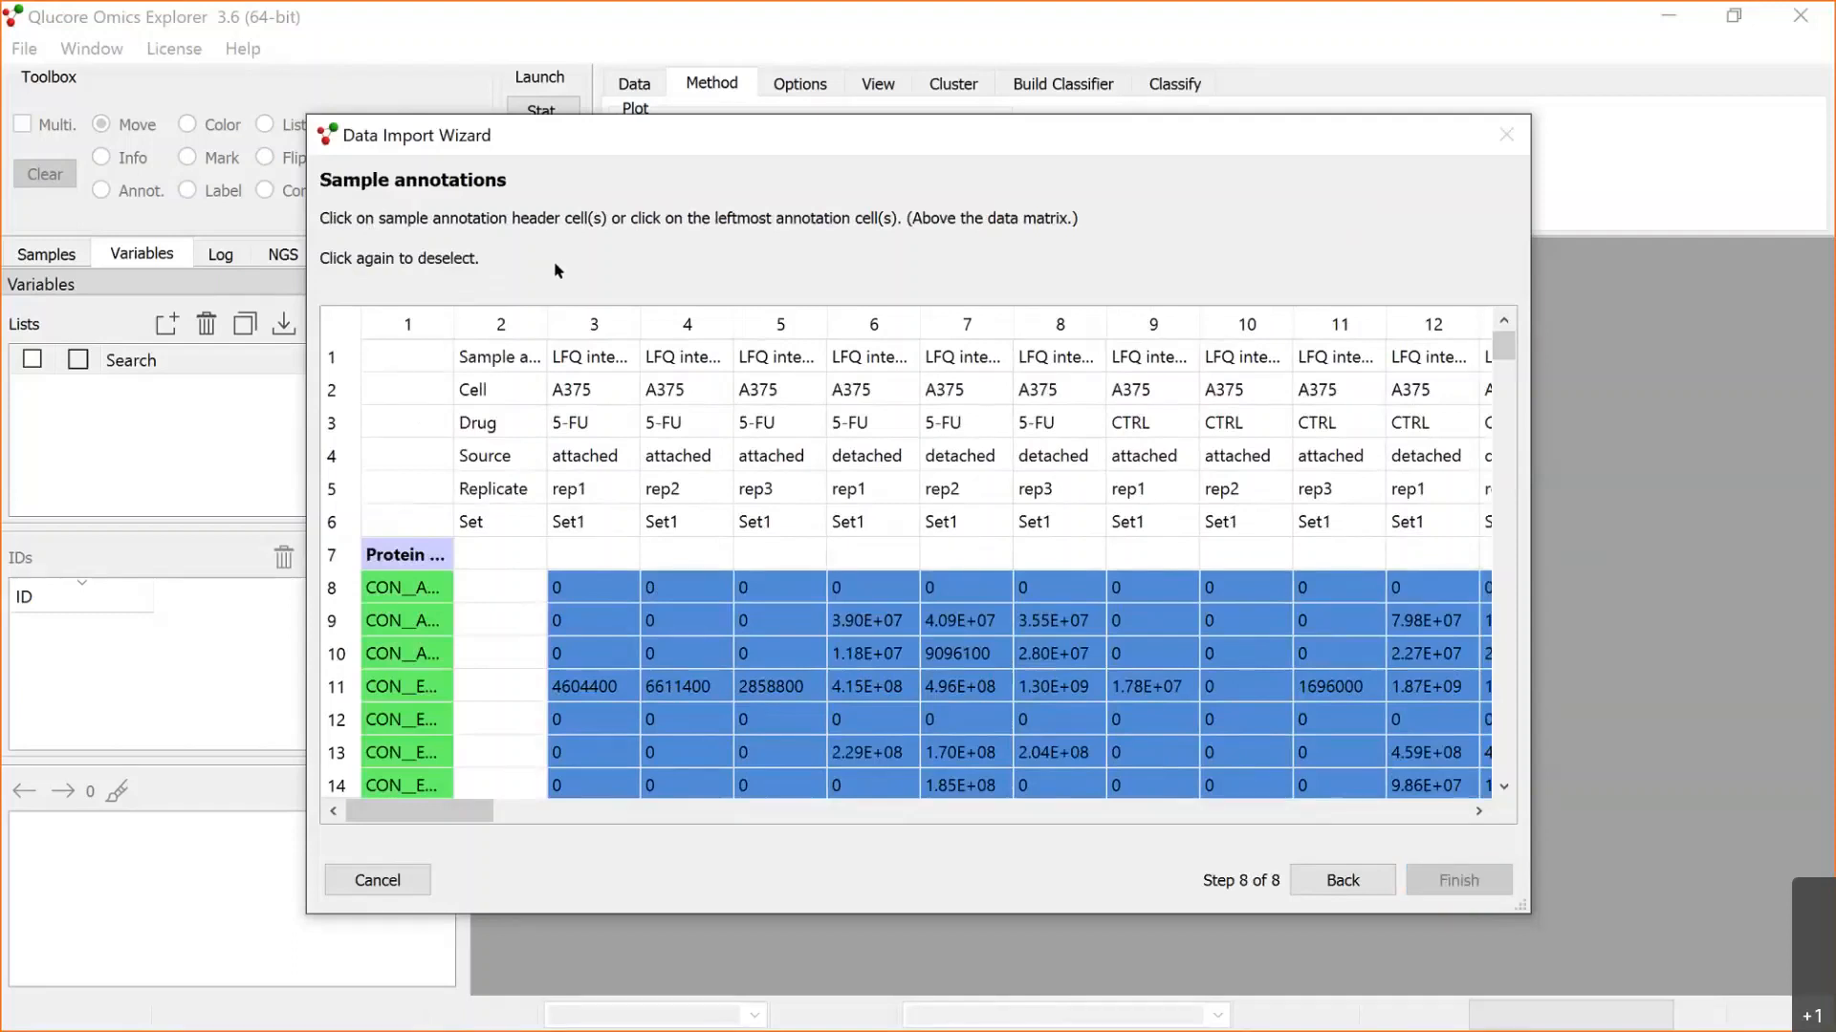
pyautogui.click(513, 355)
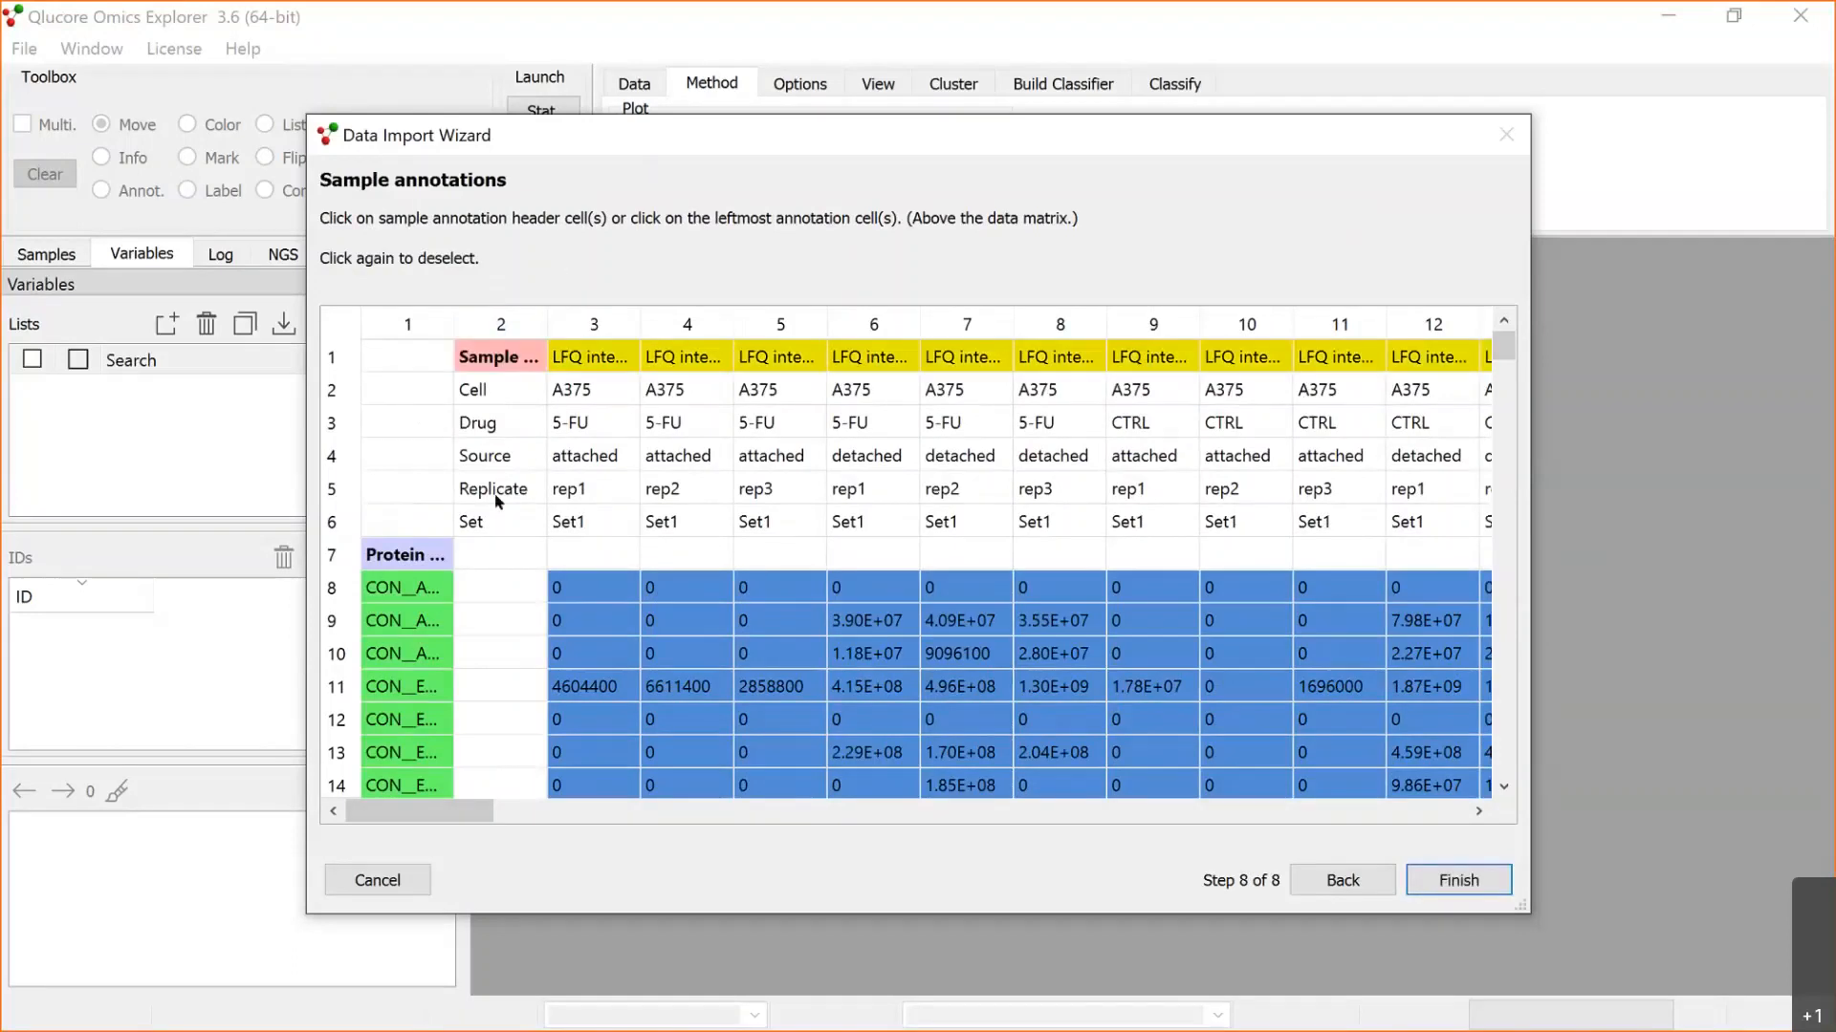
pyautogui.keyDown('shift'); pyautogui.click(488, 522); pyautogui.keyUp('shift')
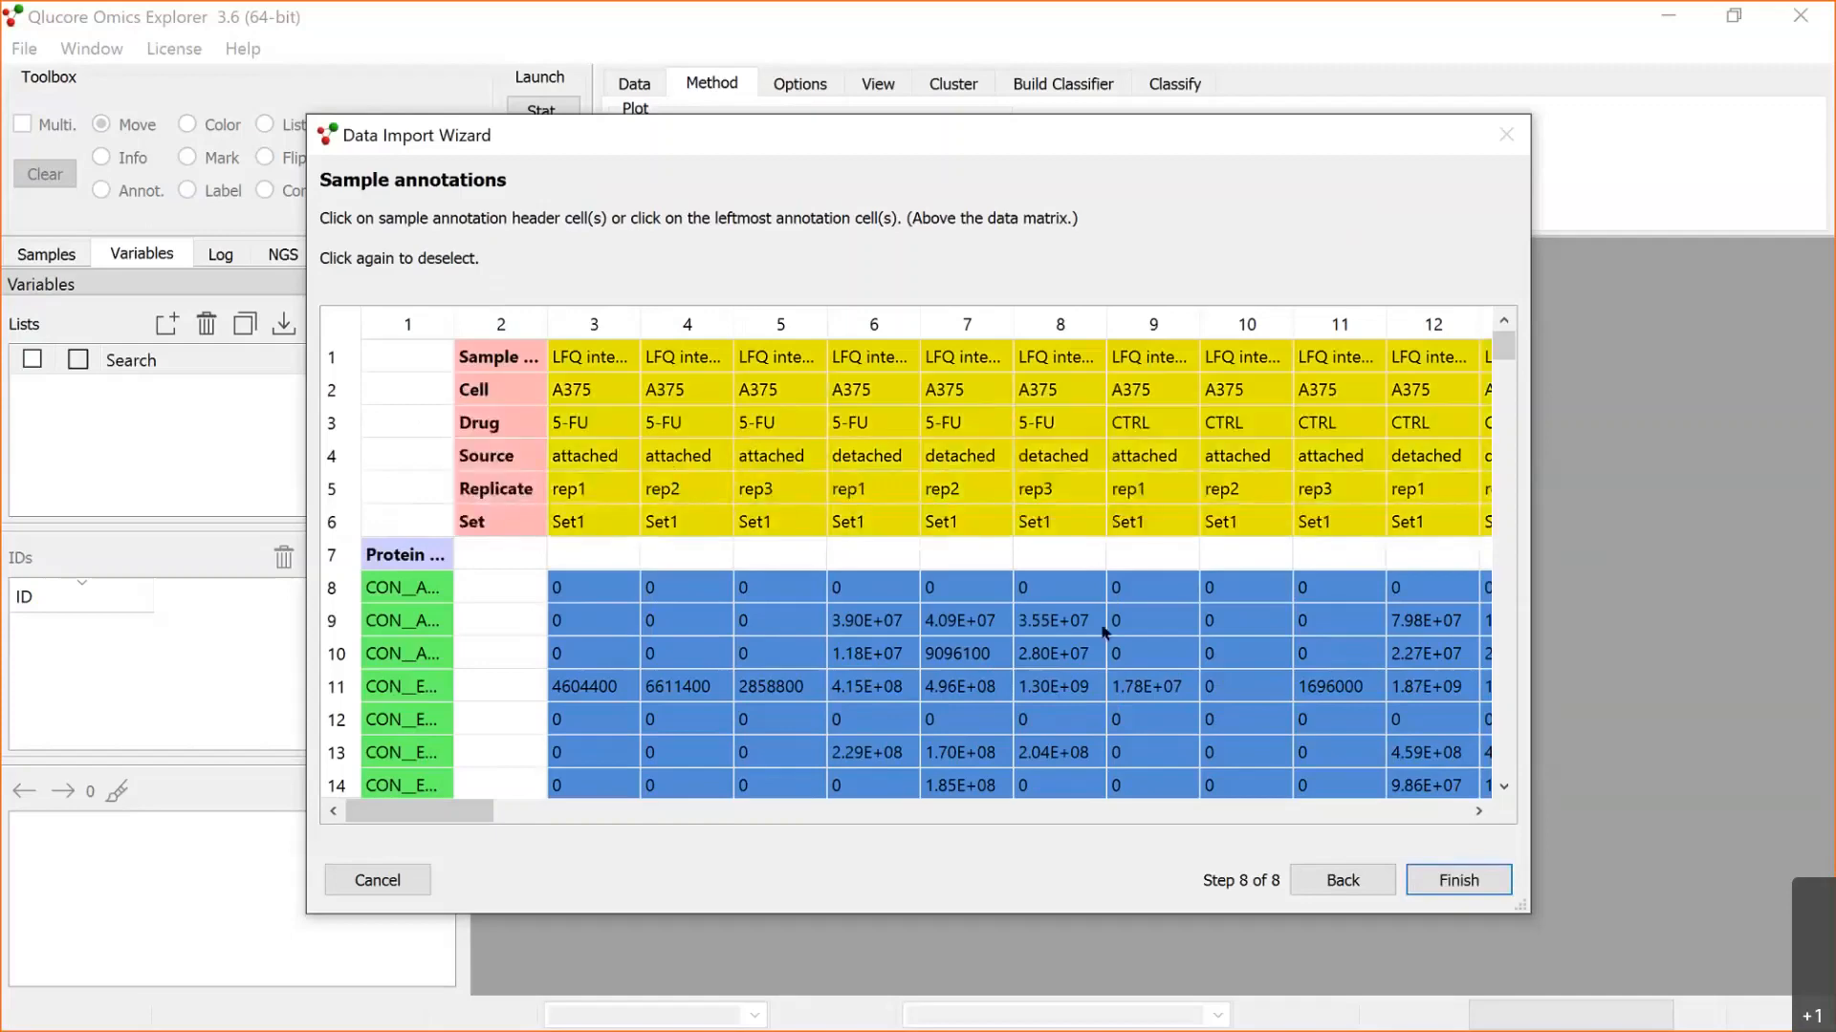
pyautogui.click(1460, 880)
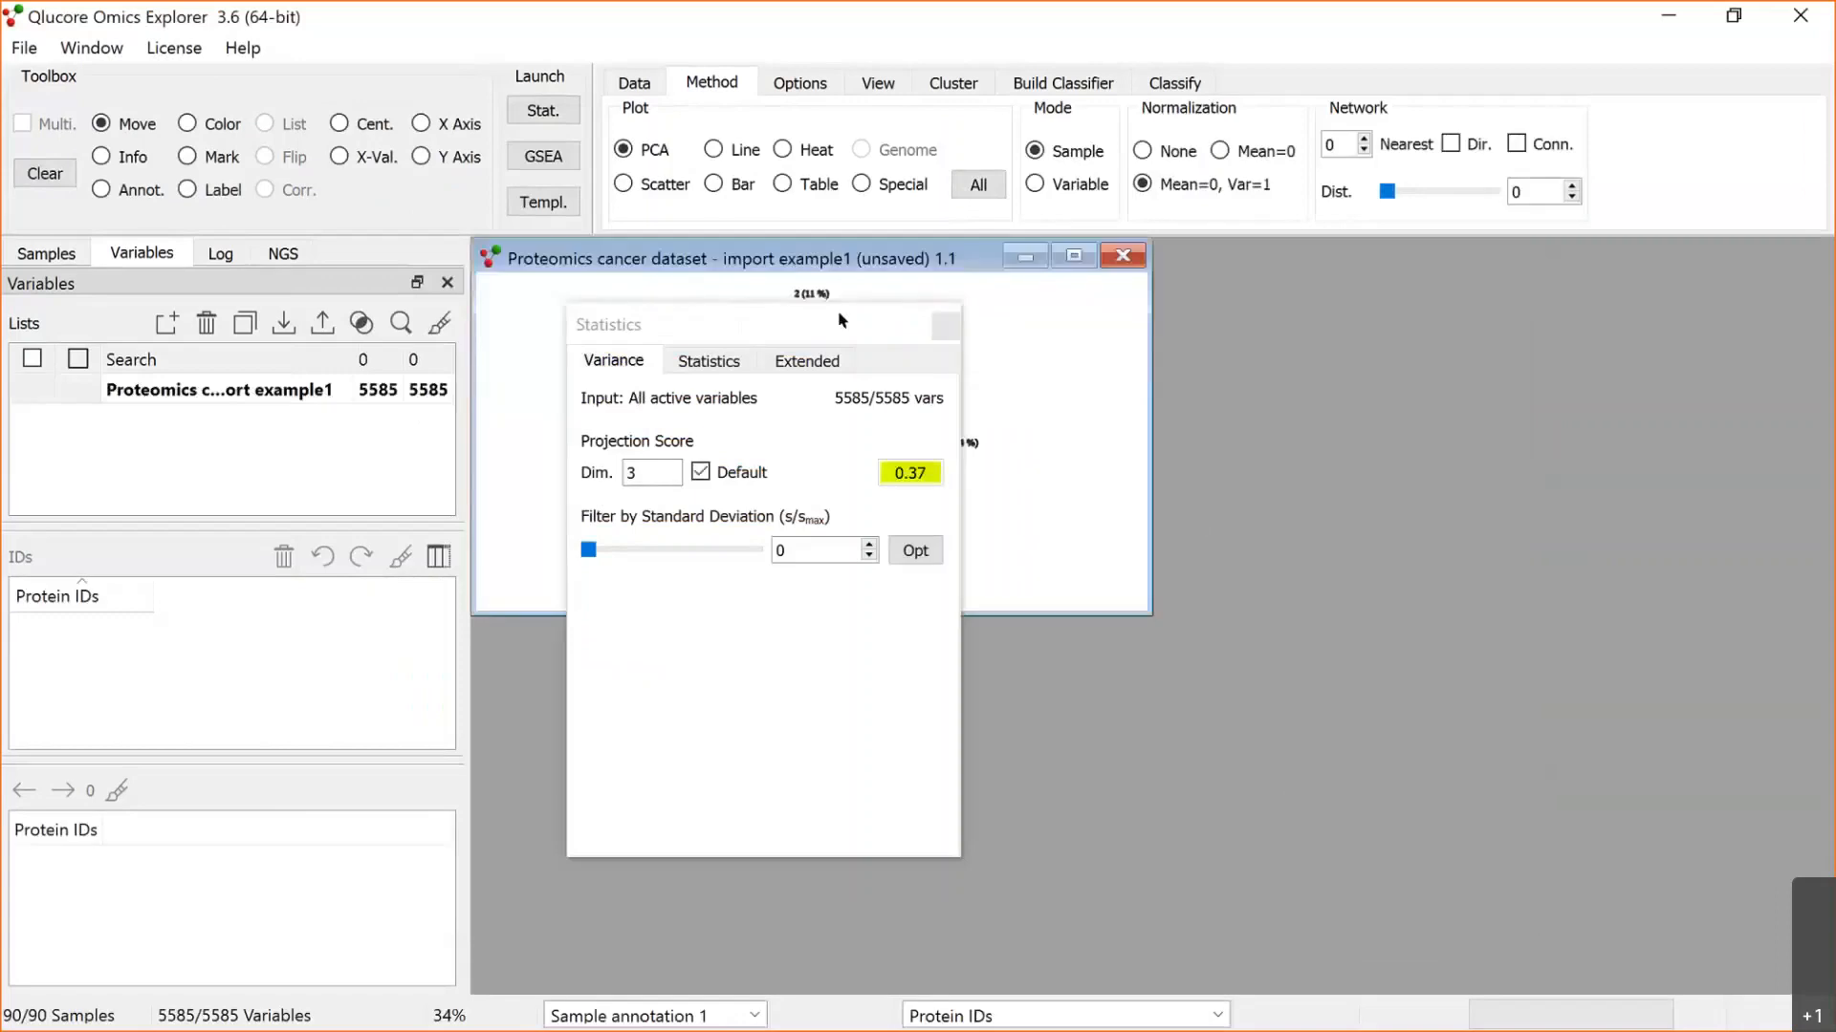
# Step: Maximize the imported dataset's plot window and show the data as a table
pyautogui.moveTo(841, 320); pyautogui.dragTo(426, 450)
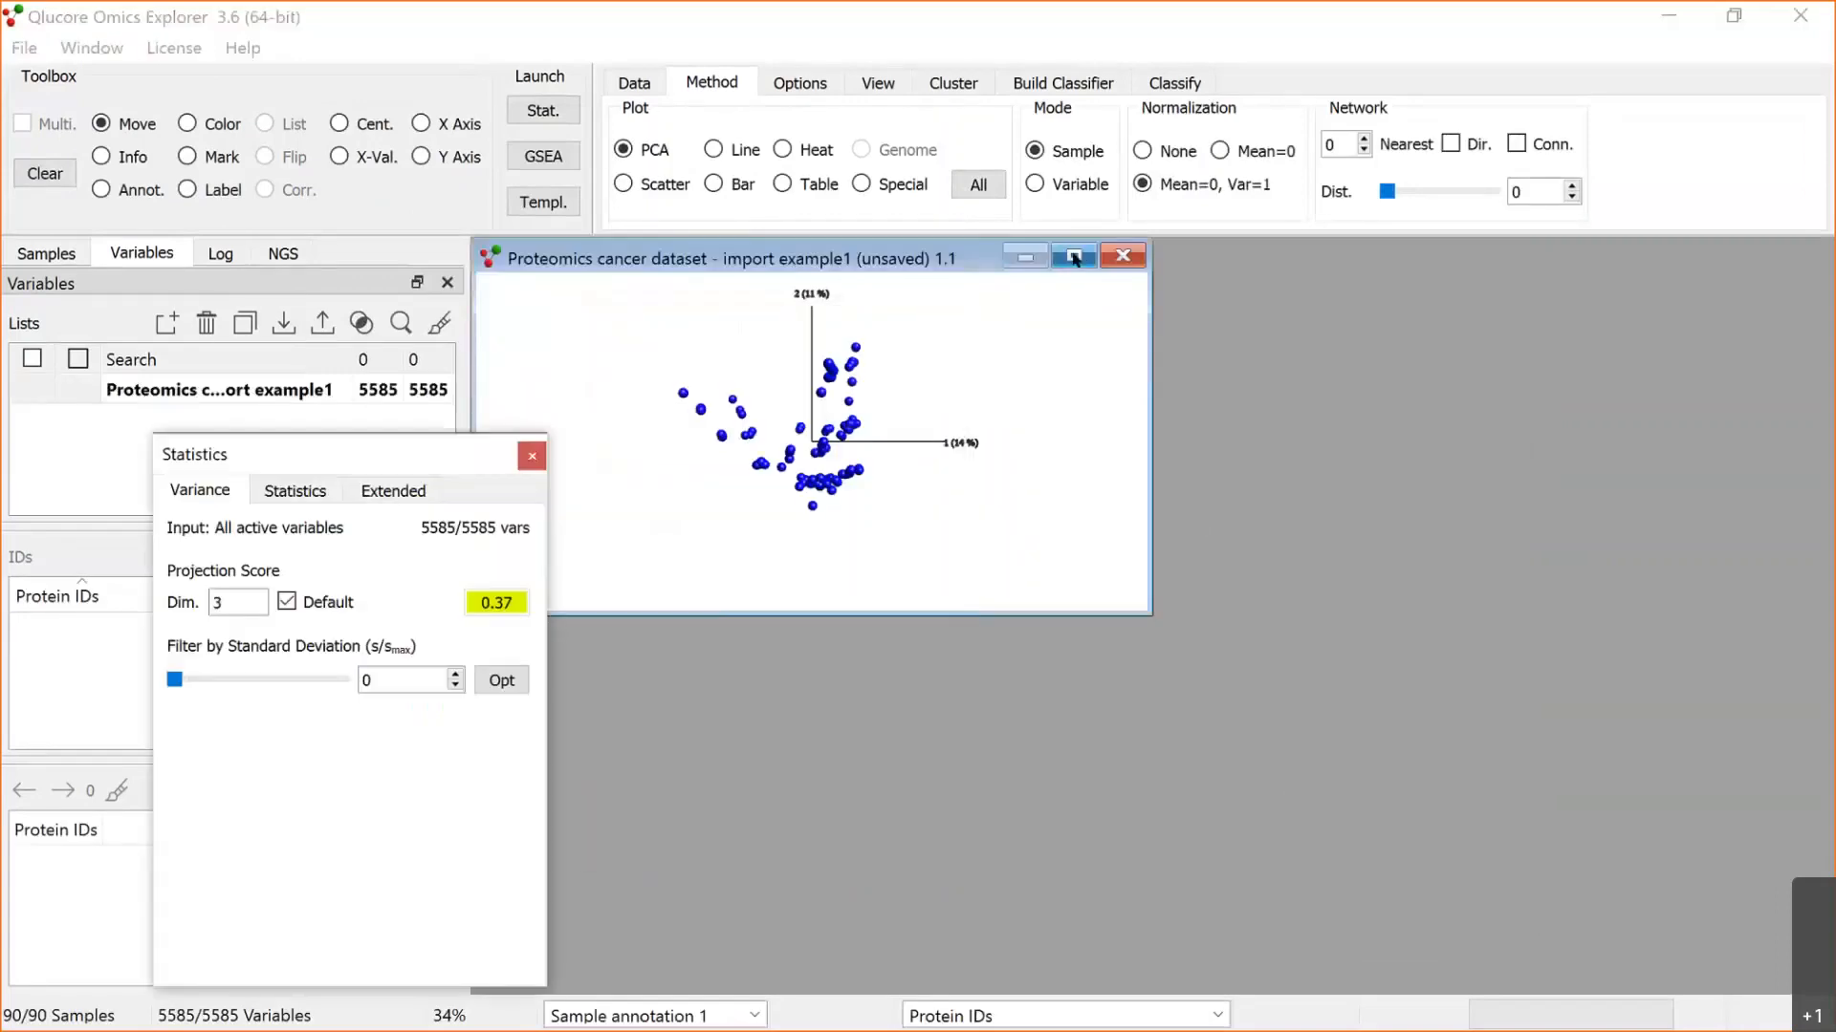
pyautogui.click(1074, 256)
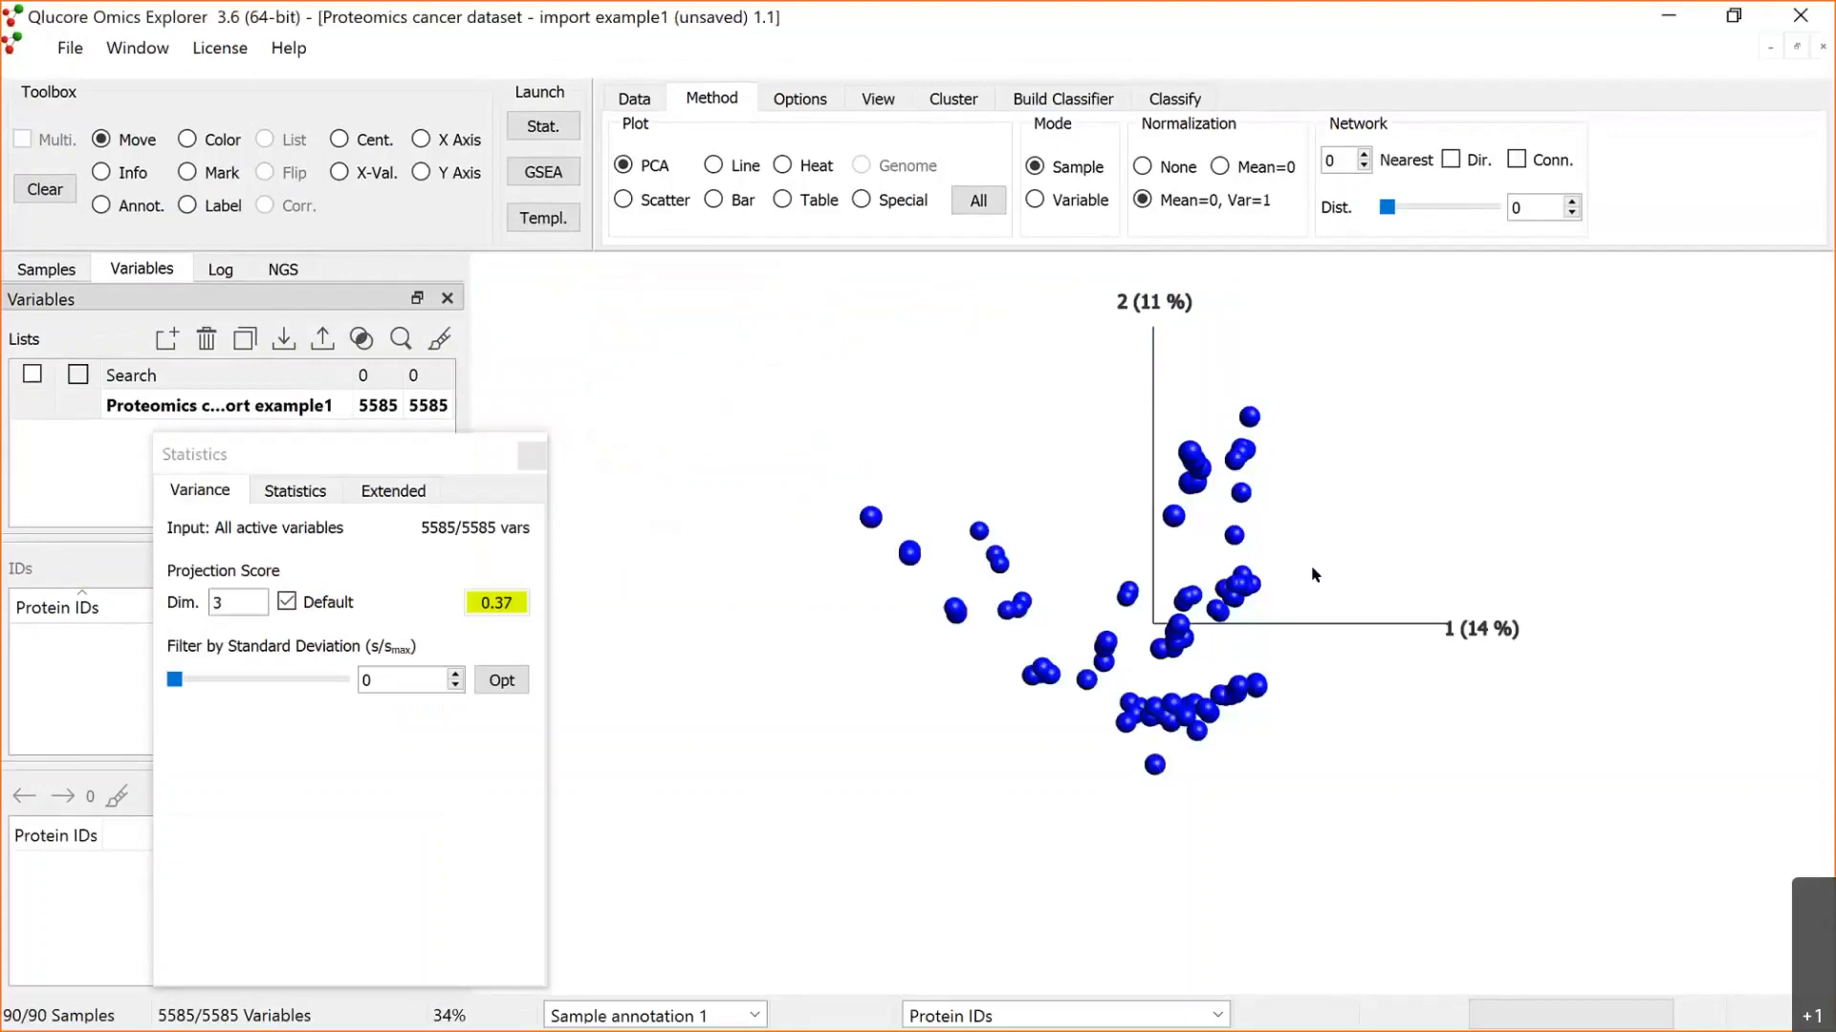
pyautogui.click(784, 201)
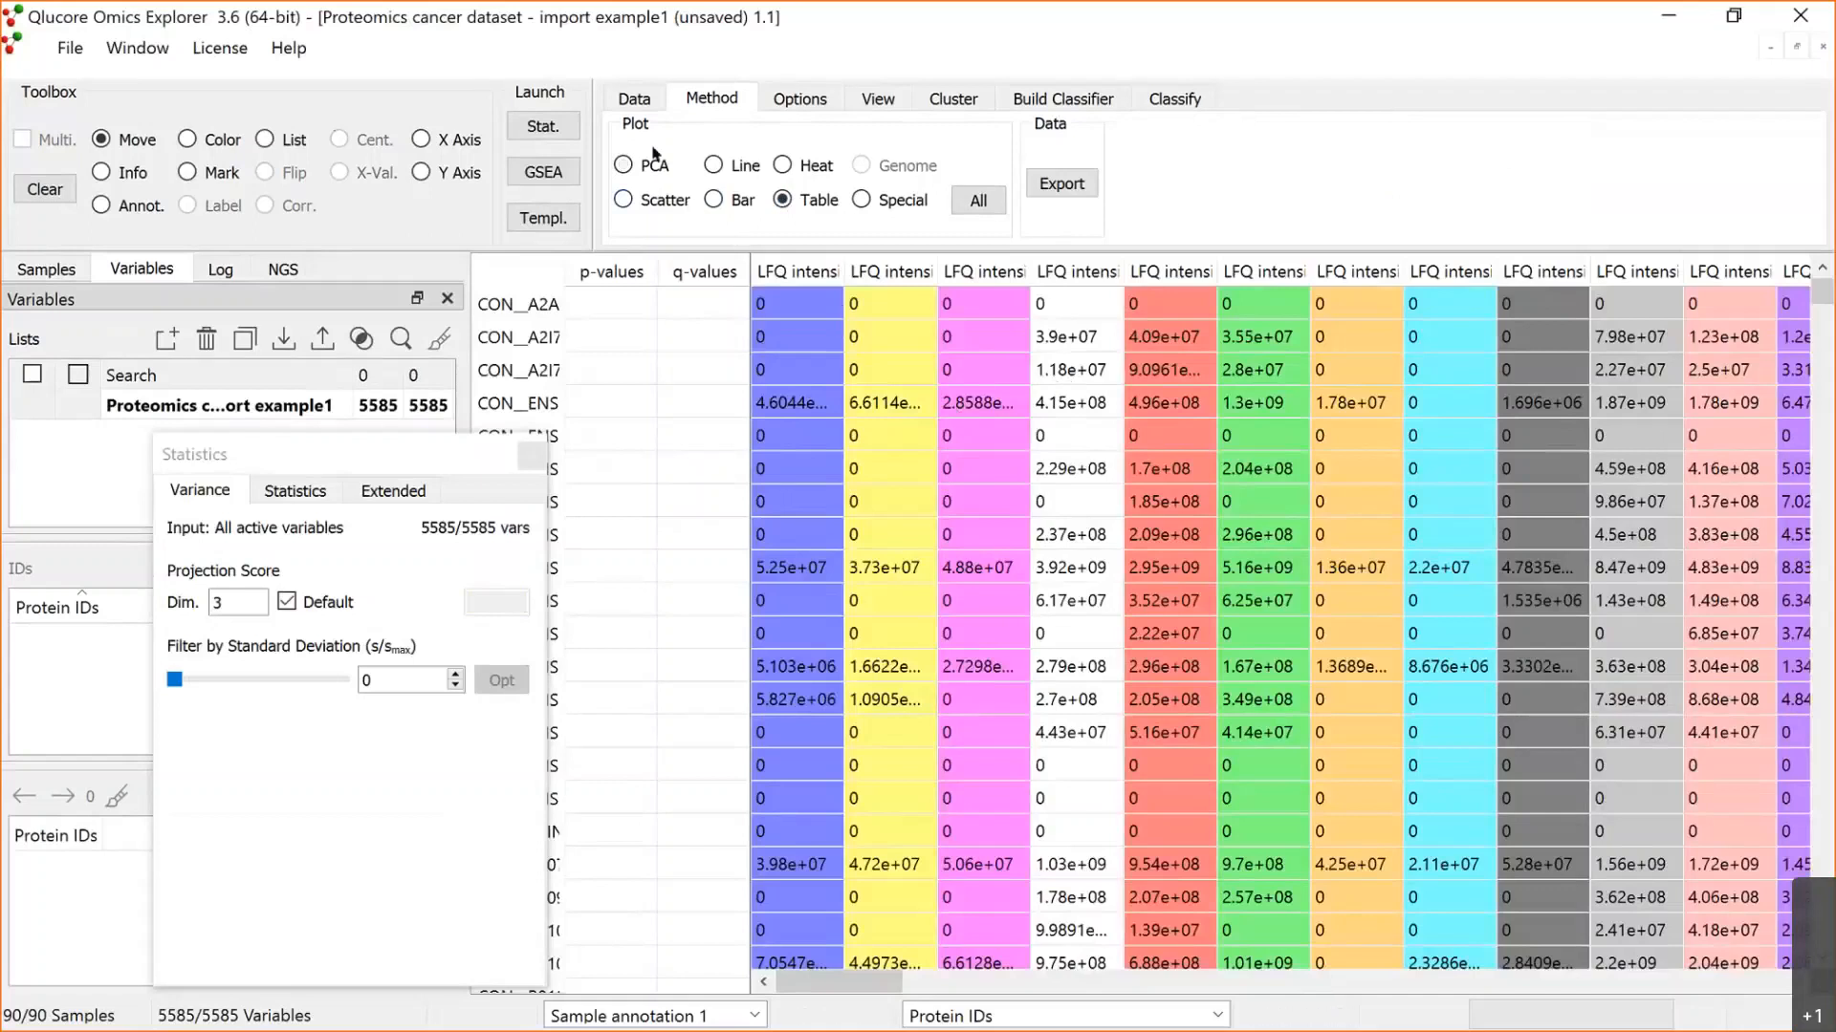
# Step: Enable prefiltering that removes variables less than 0,1 if true in at least 70% of the samples
pyautogui.click(638, 100)
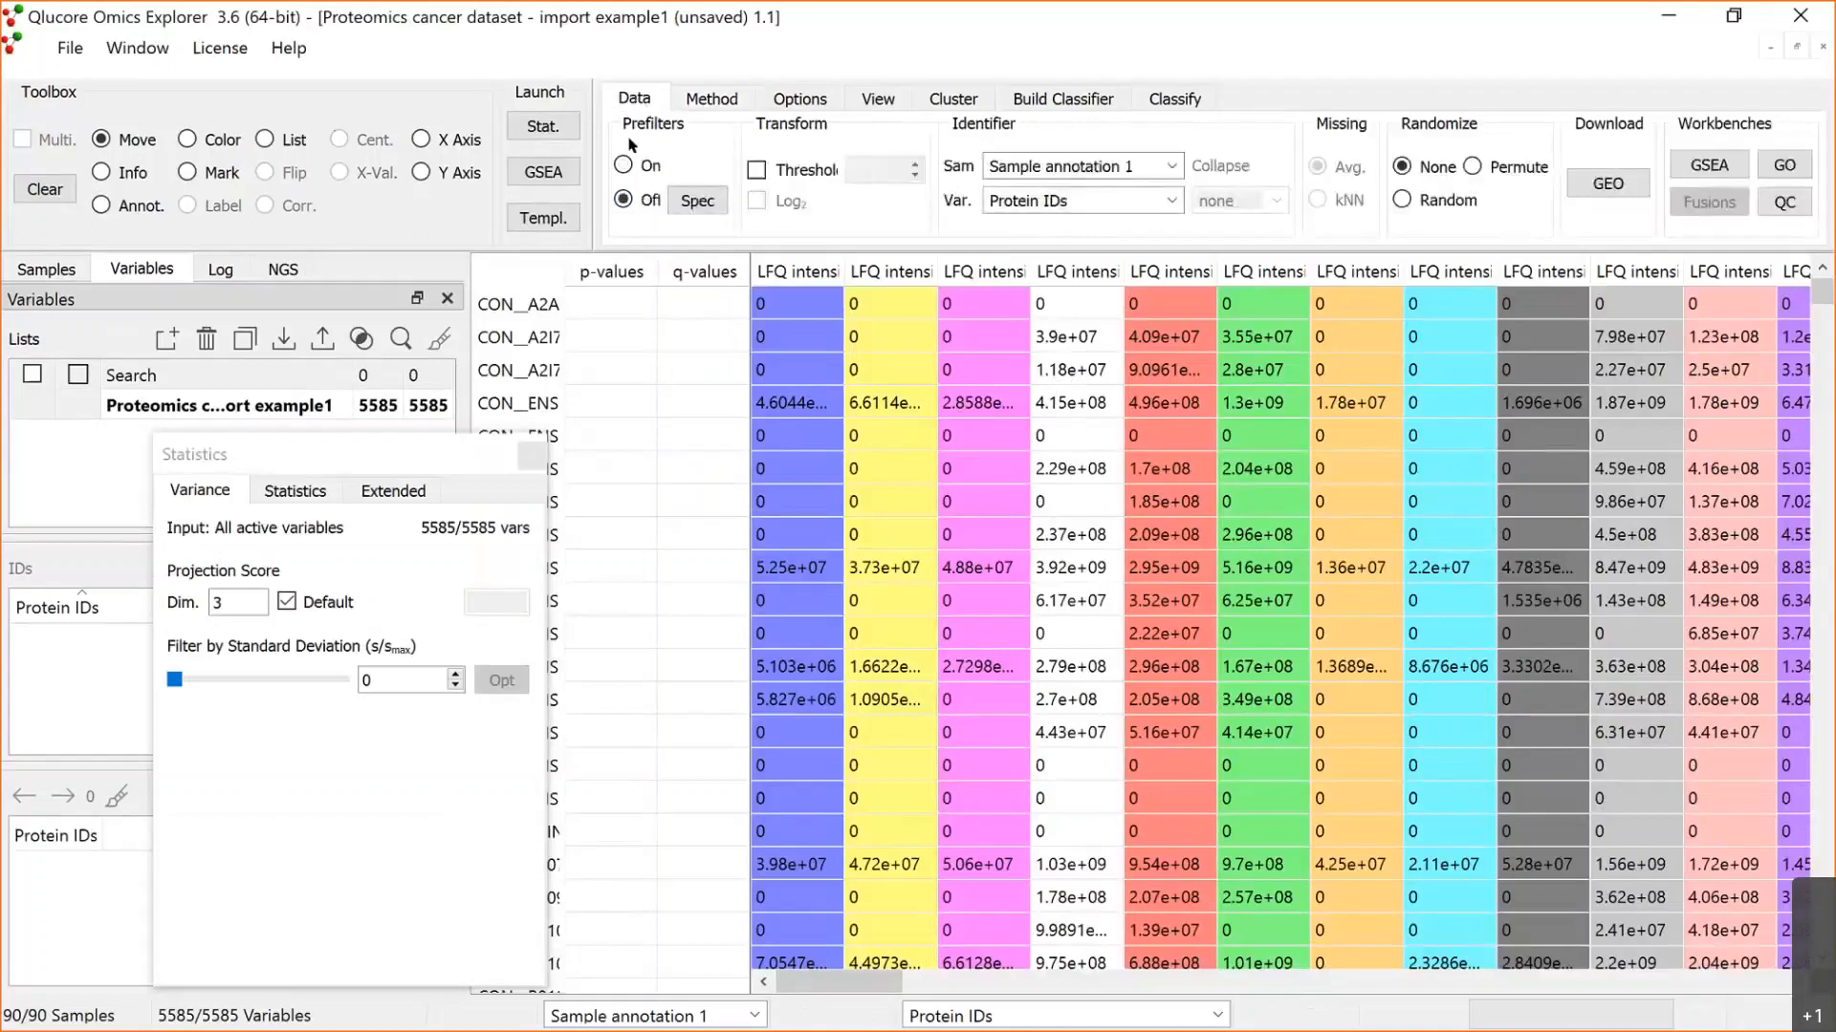
pyautogui.click(624, 166)
pyautogui.click(690, 203)
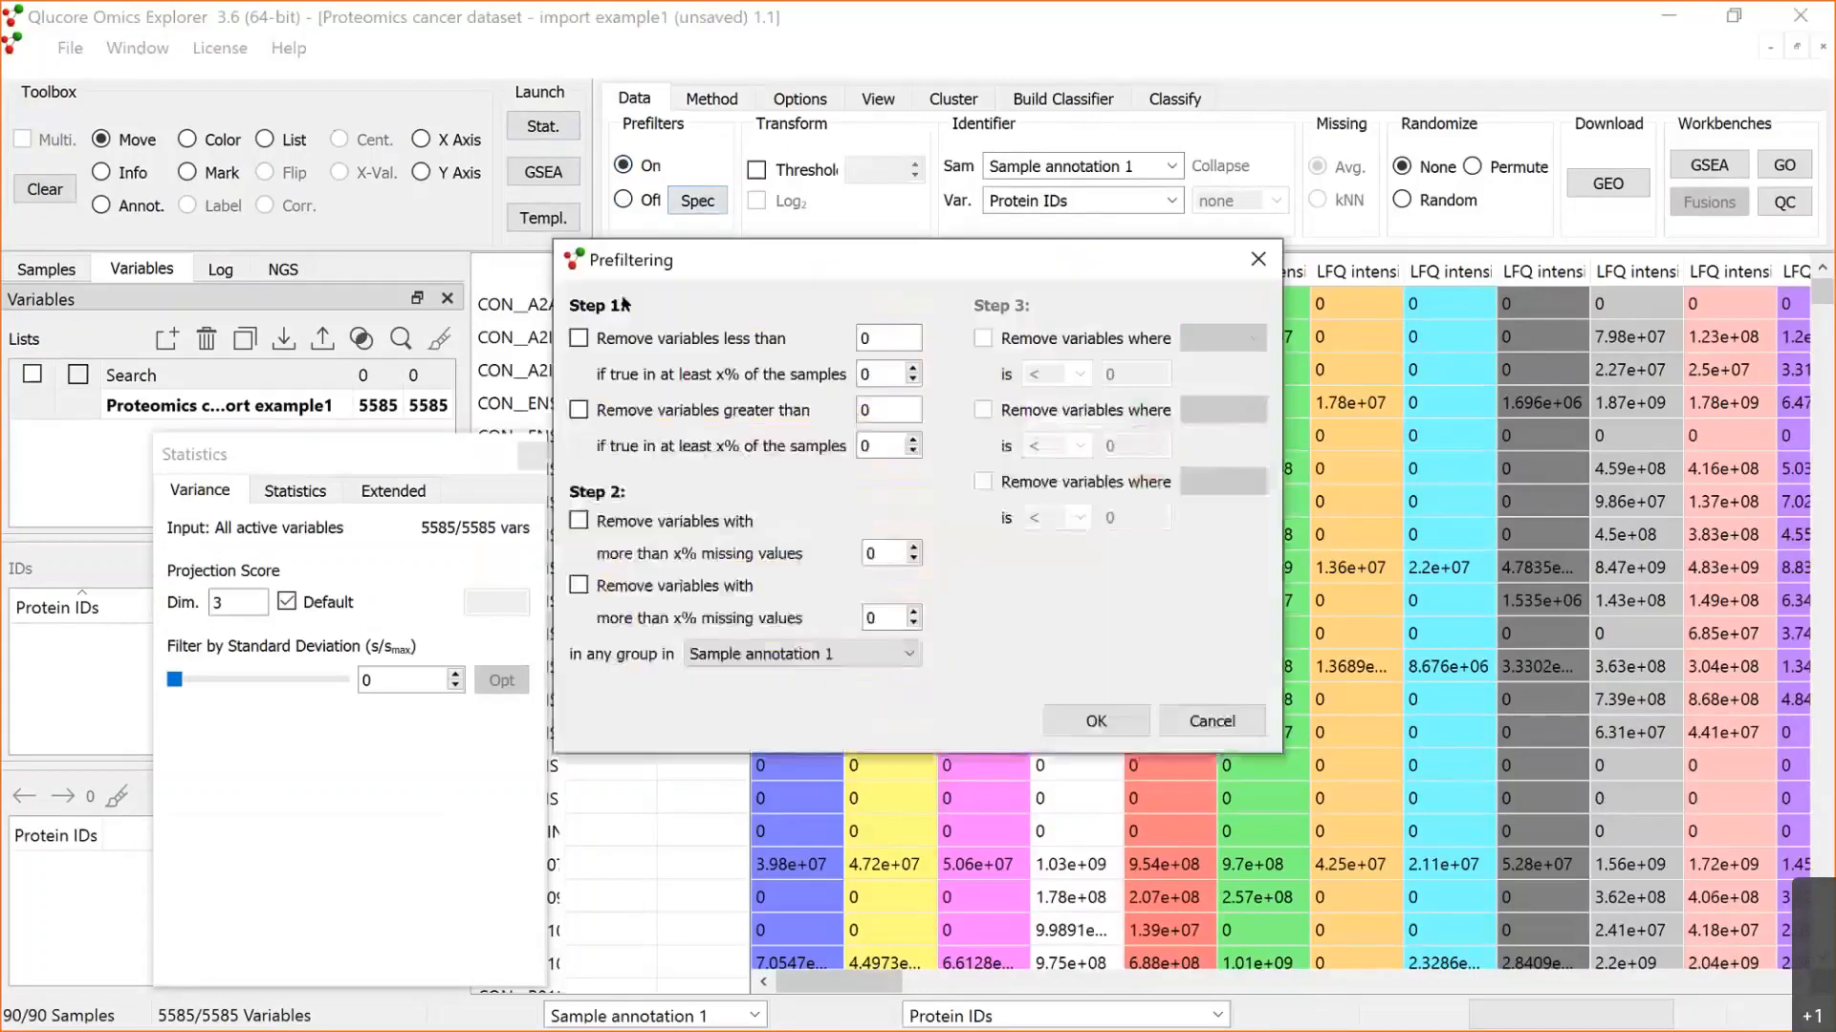
pyautogui.click(587, 337)
pyautogui.click(863, 329)
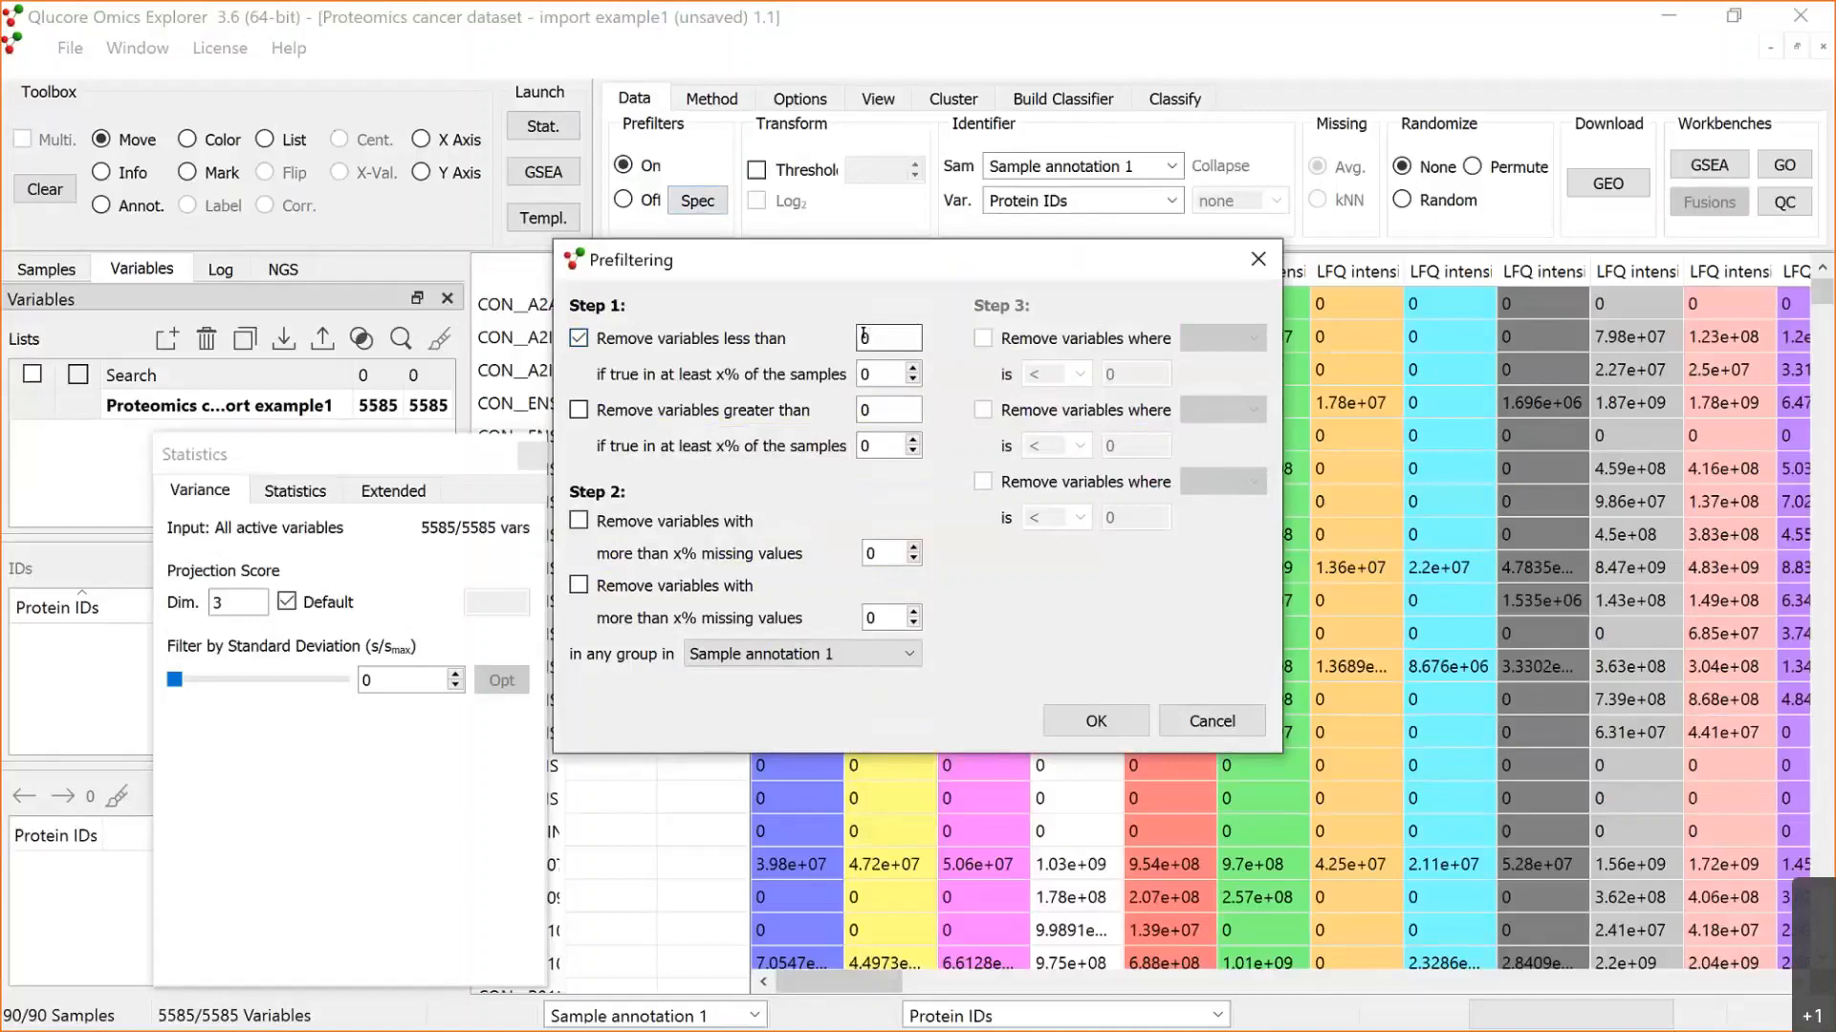
pyautogui.write(',1')
pyautogui.click(866, 372)
pyautogui.write('7')
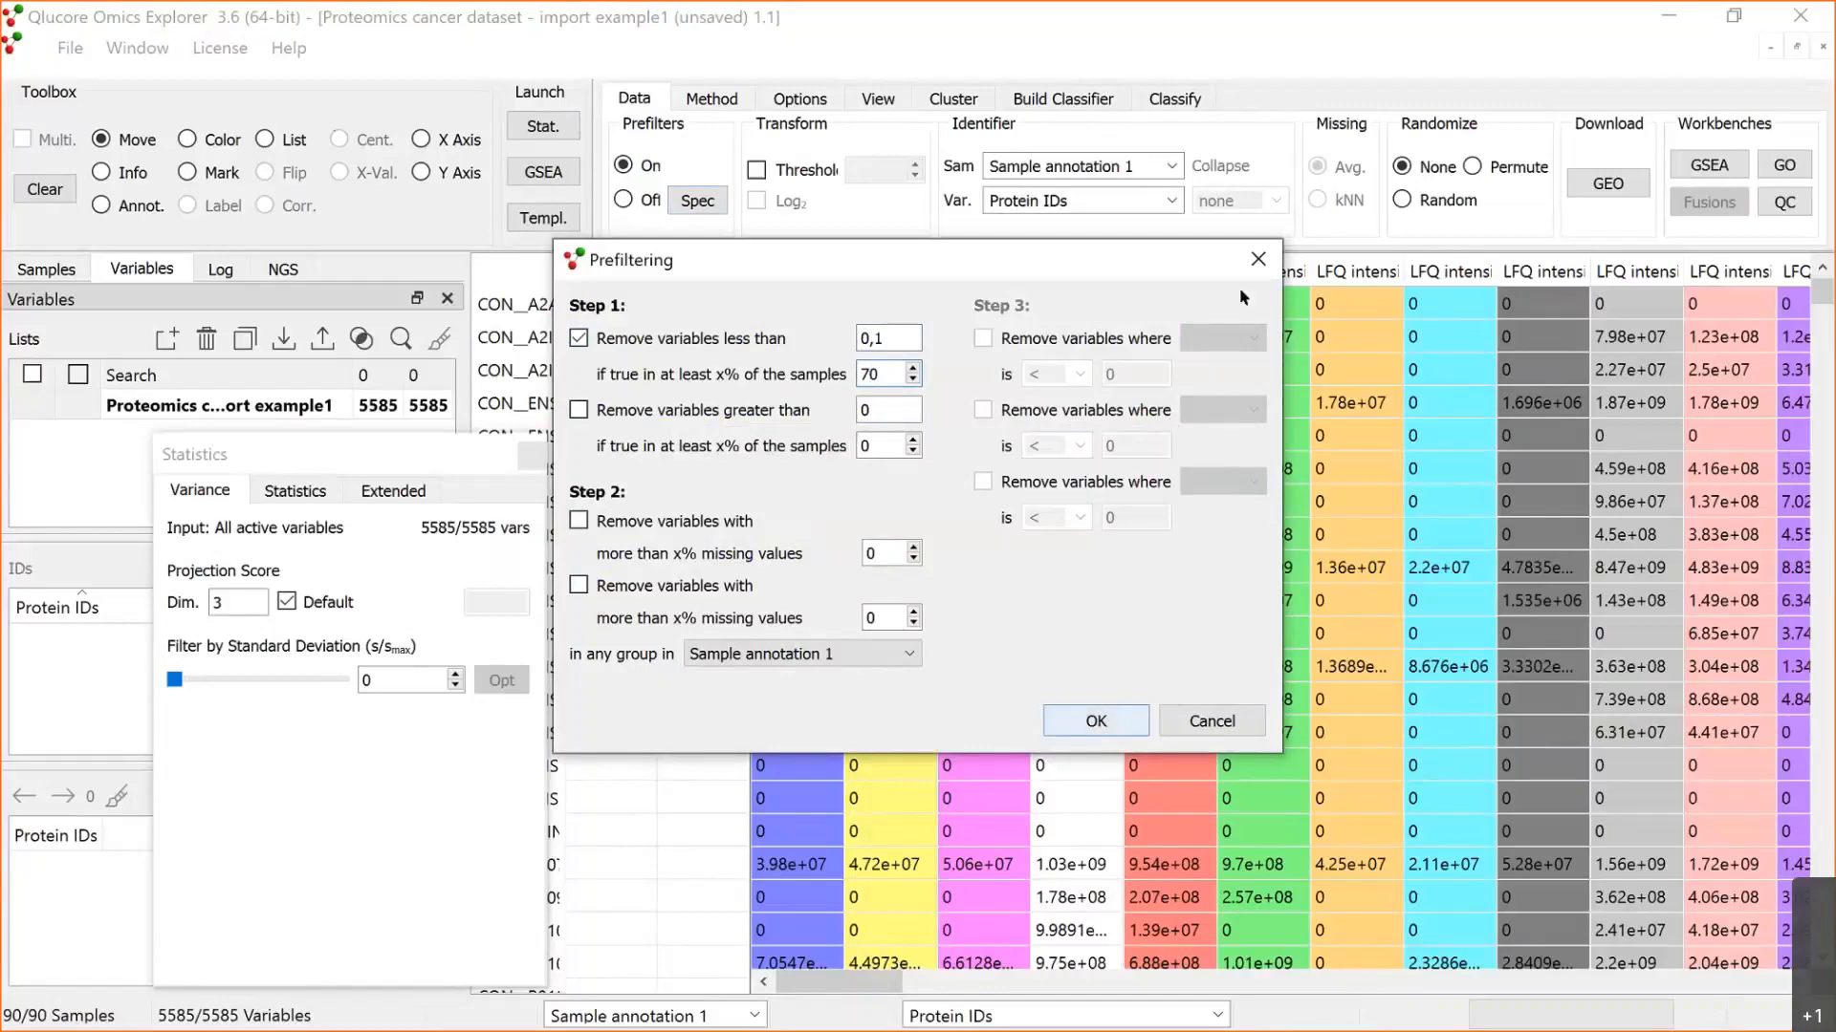
pyautogui.click(1100, 719)
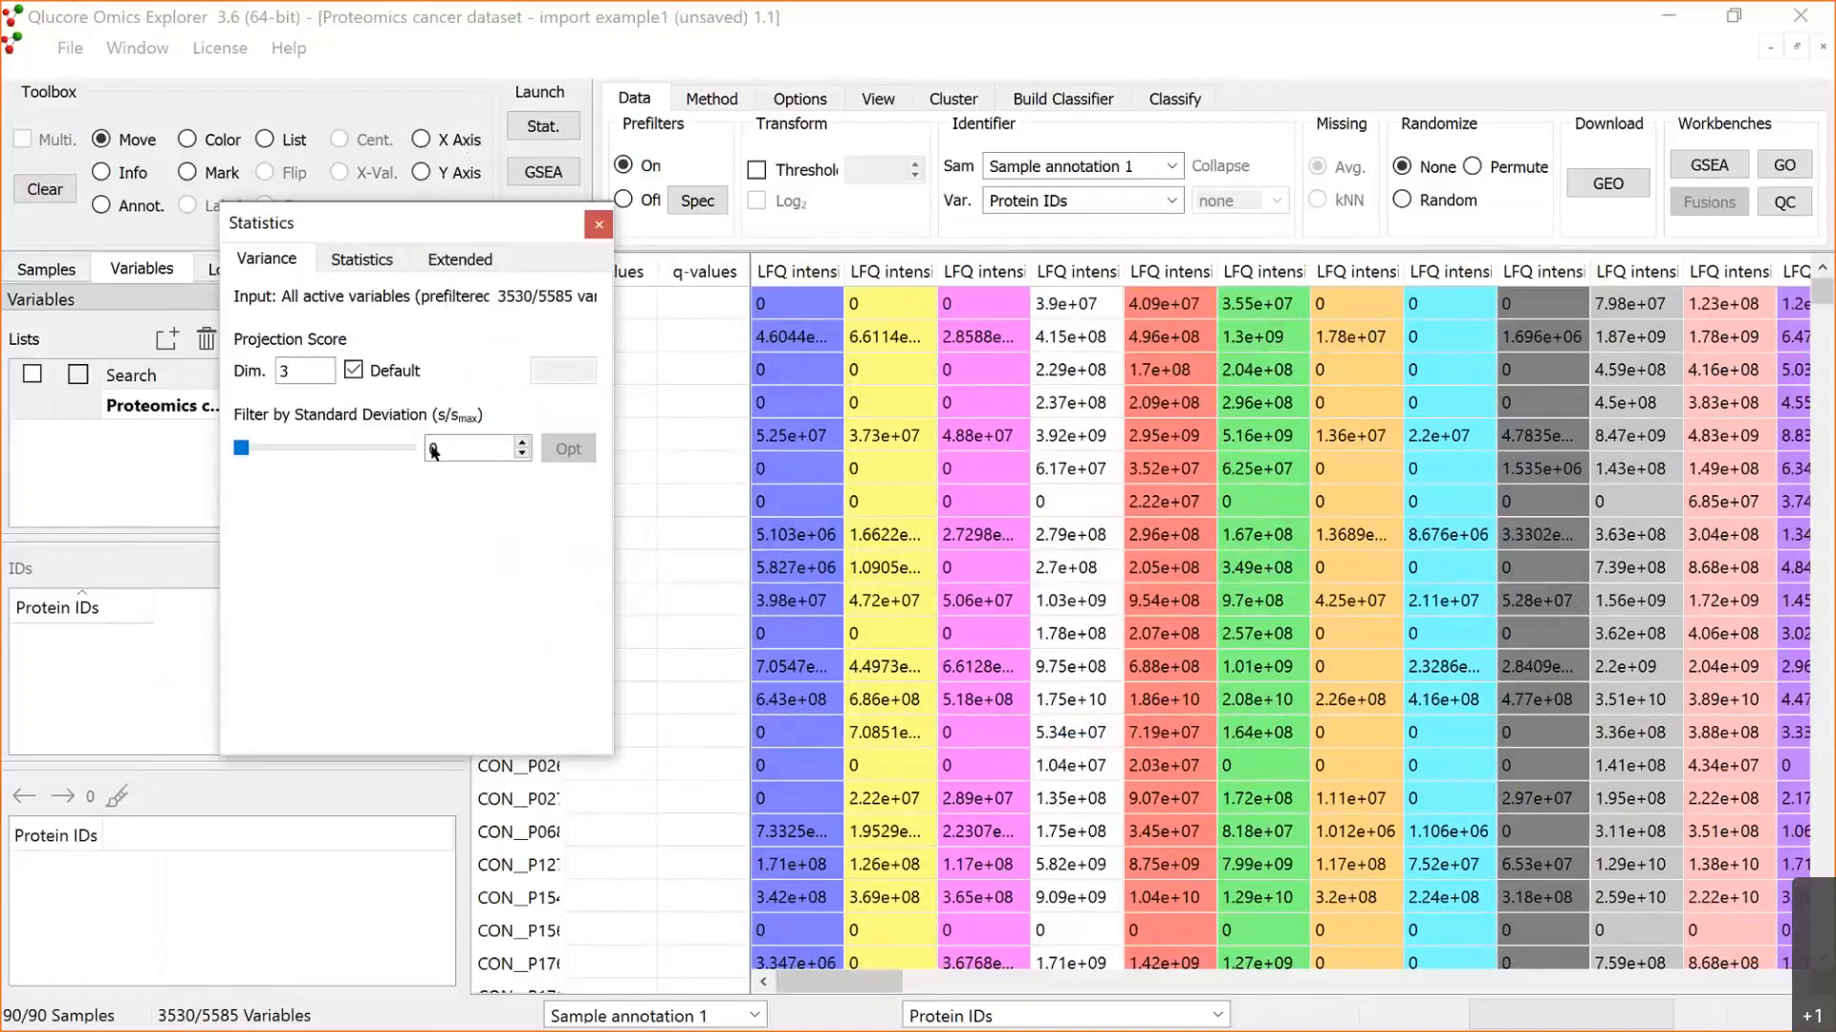
# Step: Move the Statistics window aside and enable the threshold transform with a value of 1
pyautogui.moveTo(411, 223); pyautogui.dragTo(302, 473)
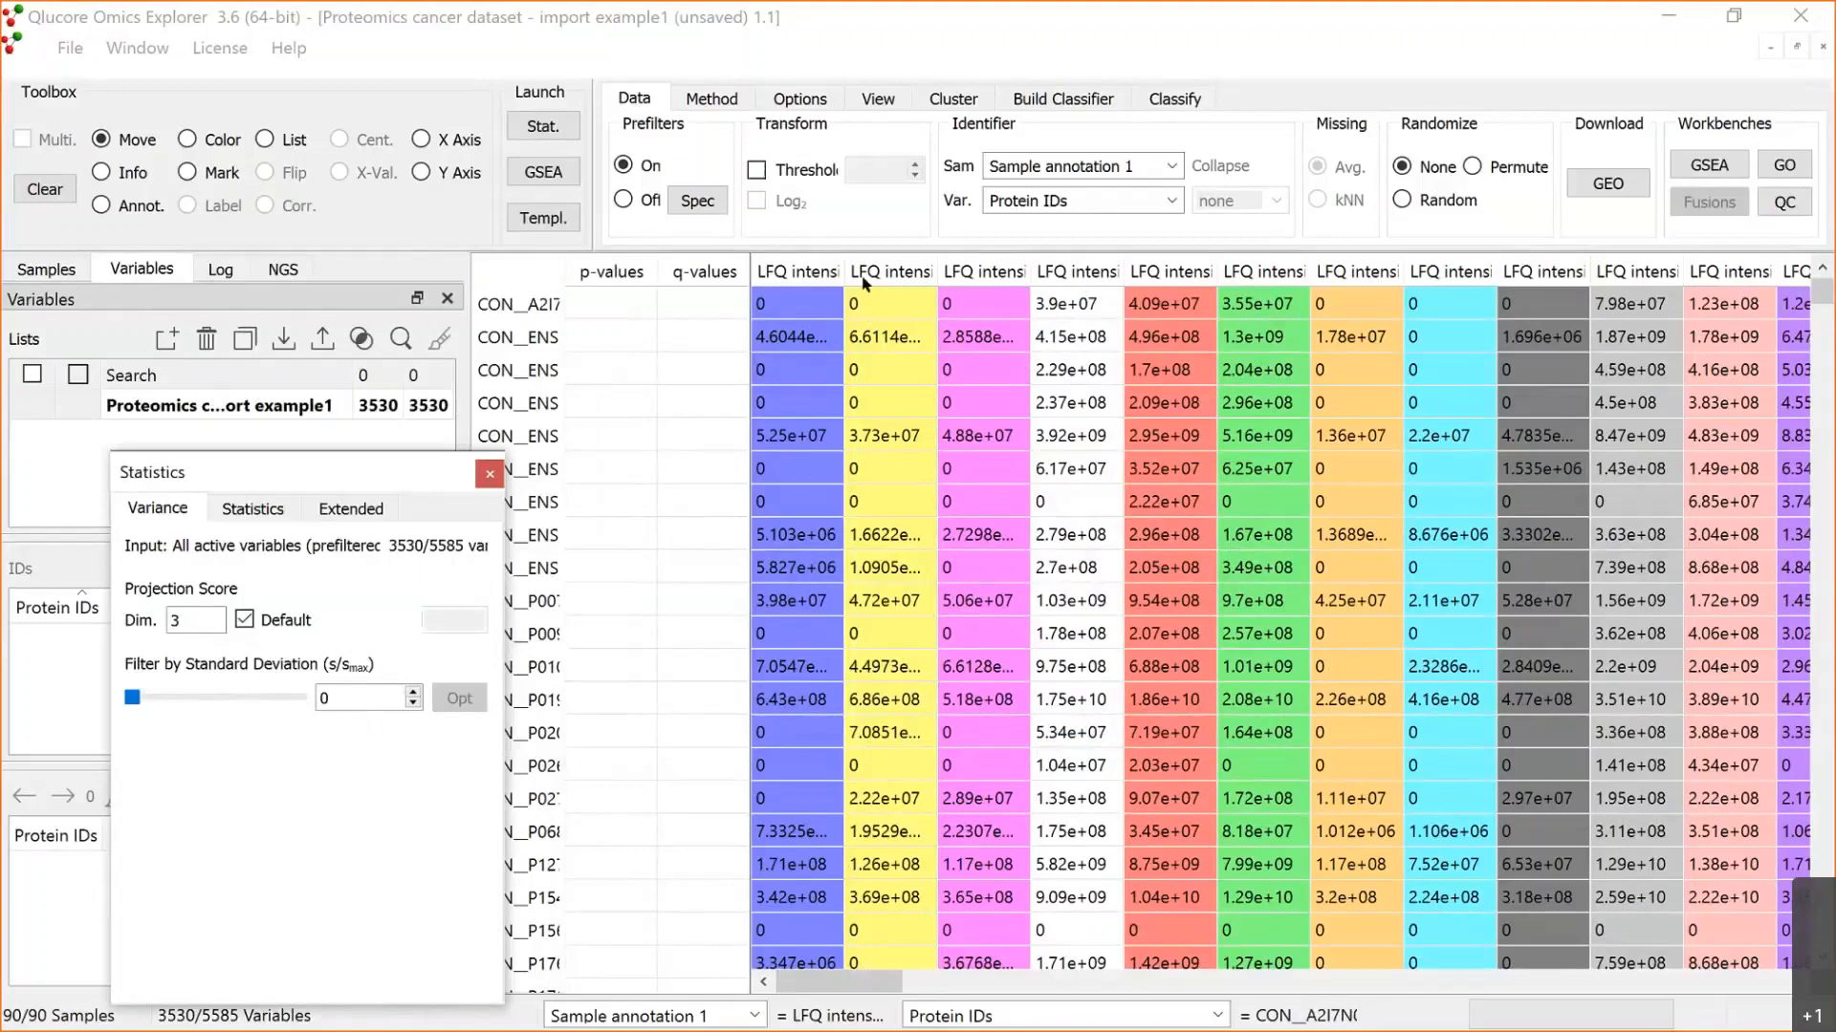
pyautogui.click(761, 168)
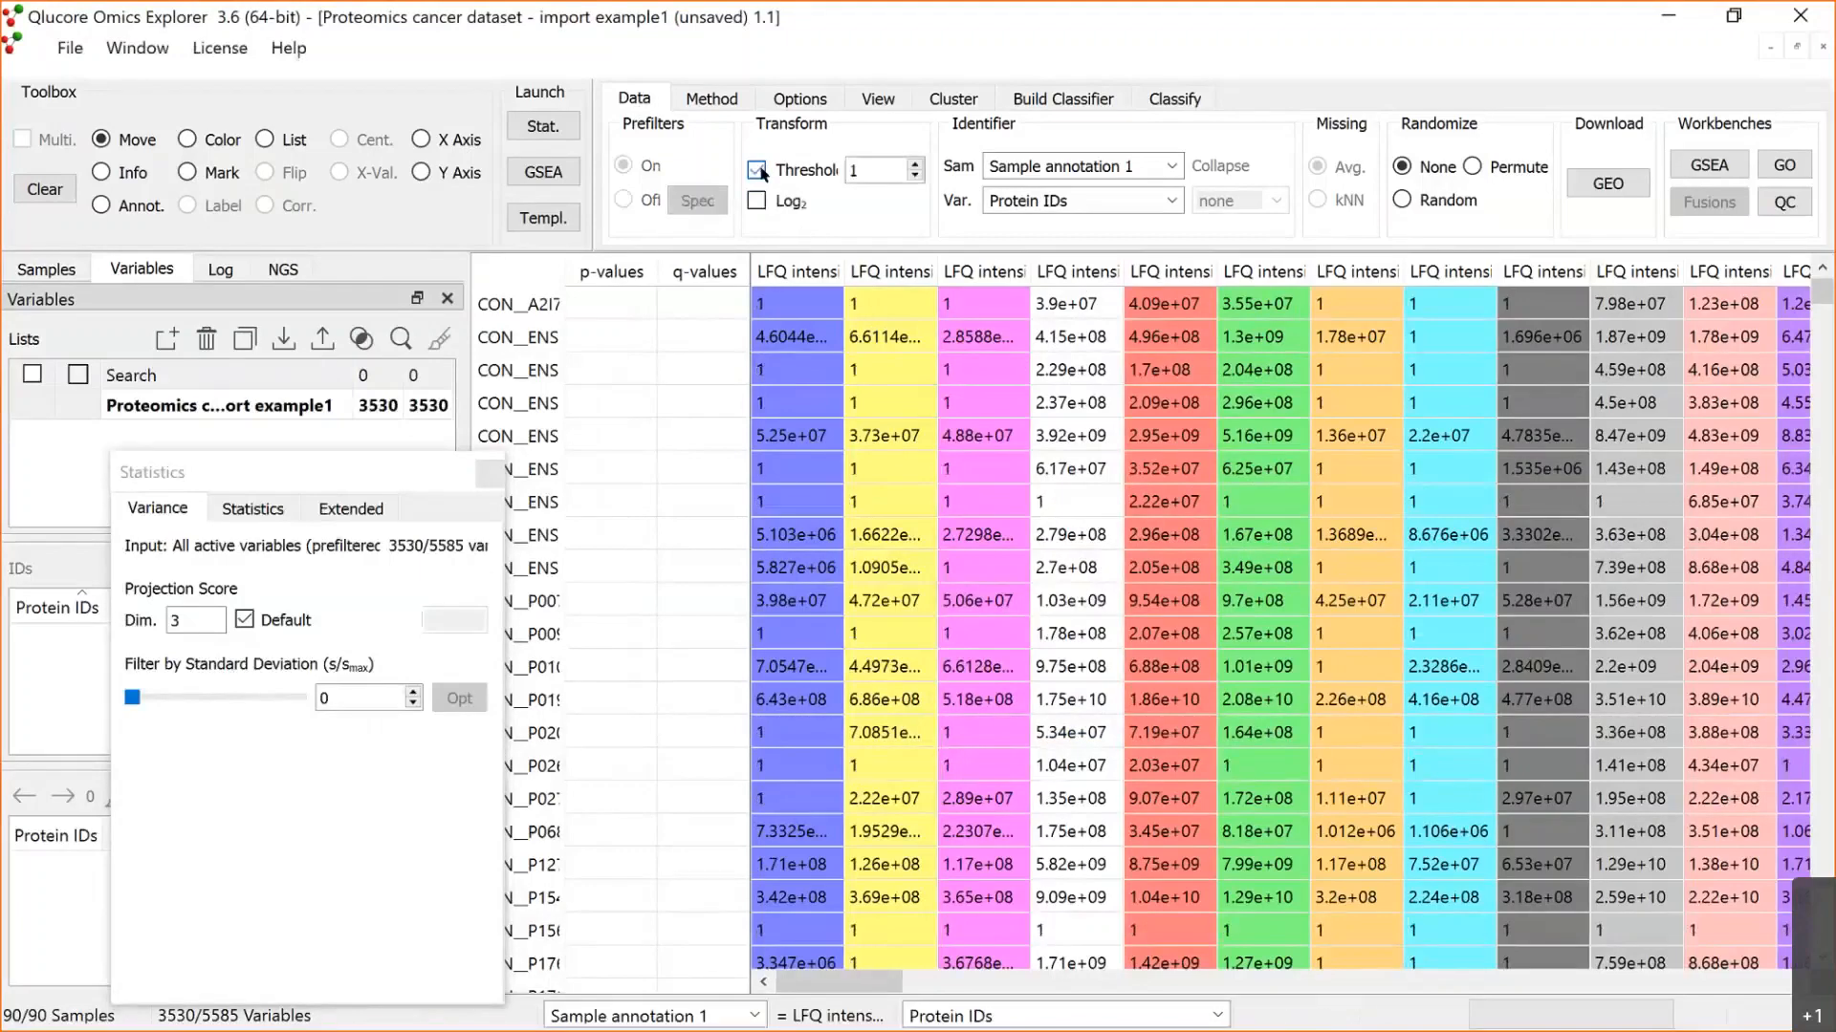
# Step: Set the threshold transform value to 0,1 and enable the Log2 transform
pyautogui.click(854, 168)
pyautogui.doubleClick(853, 167)
pyautogui.write('0,1')
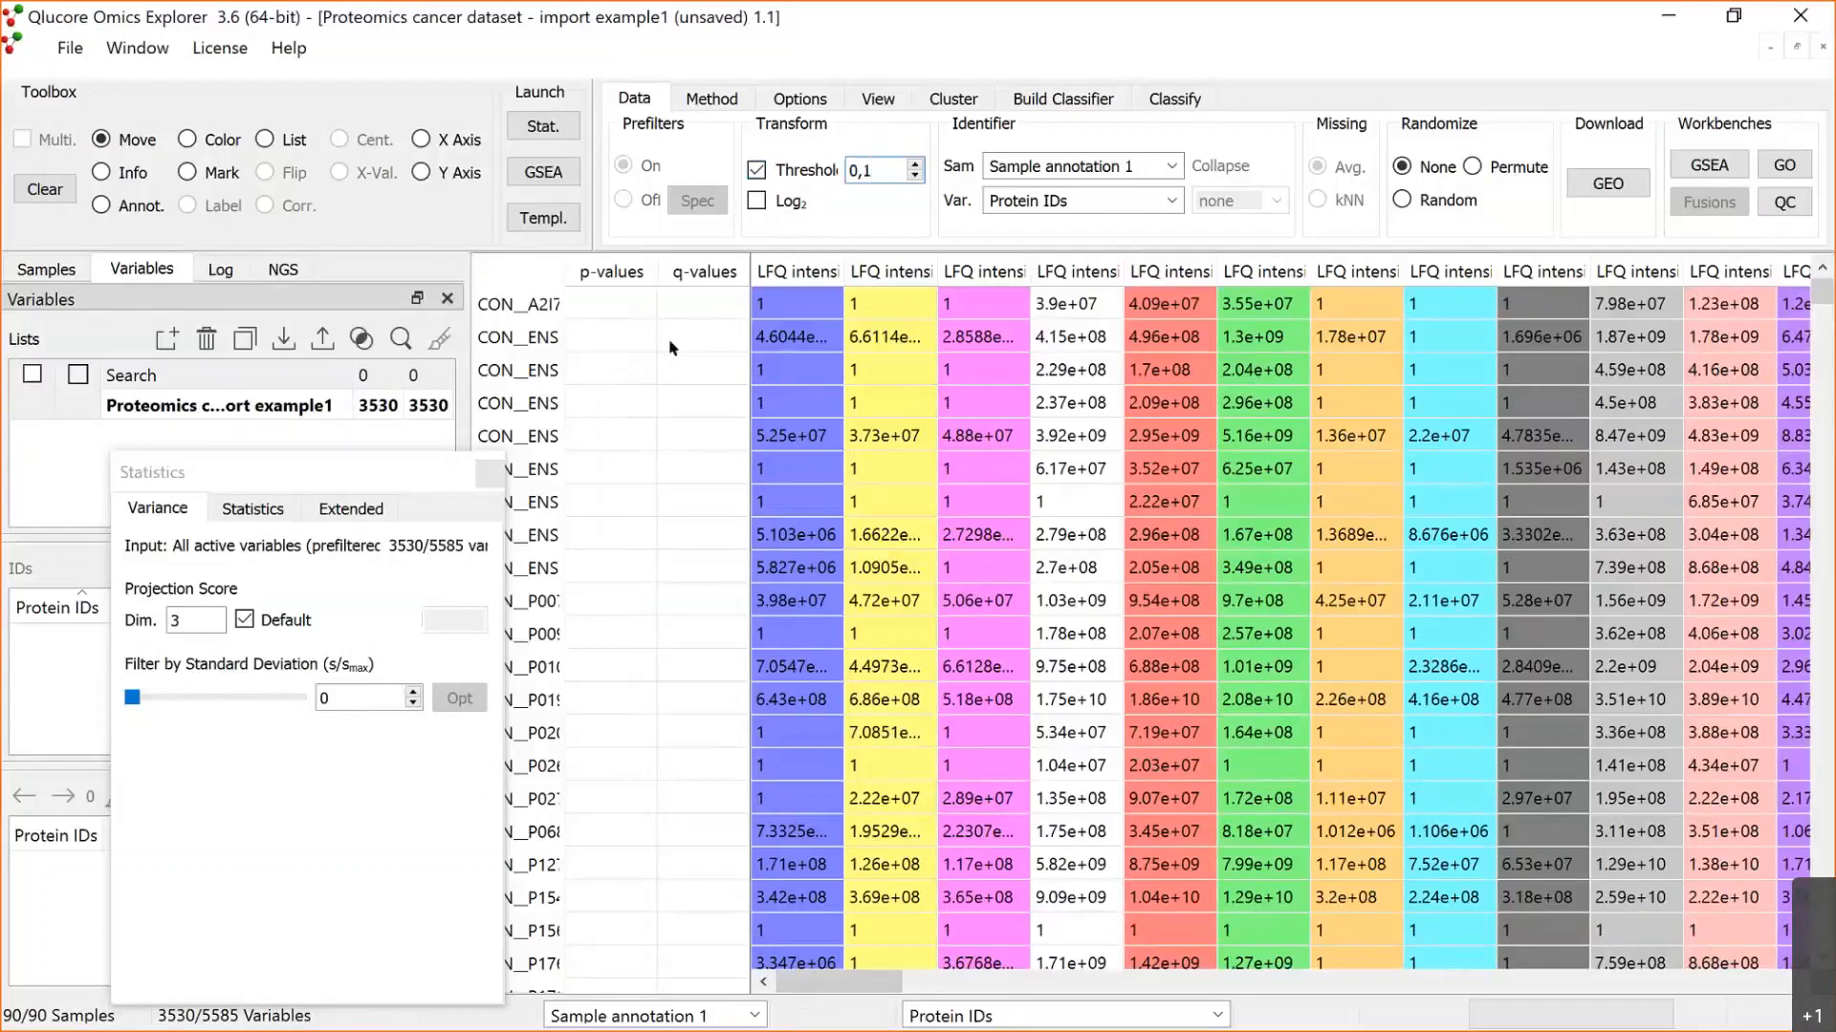
pyautogui.press('Return')
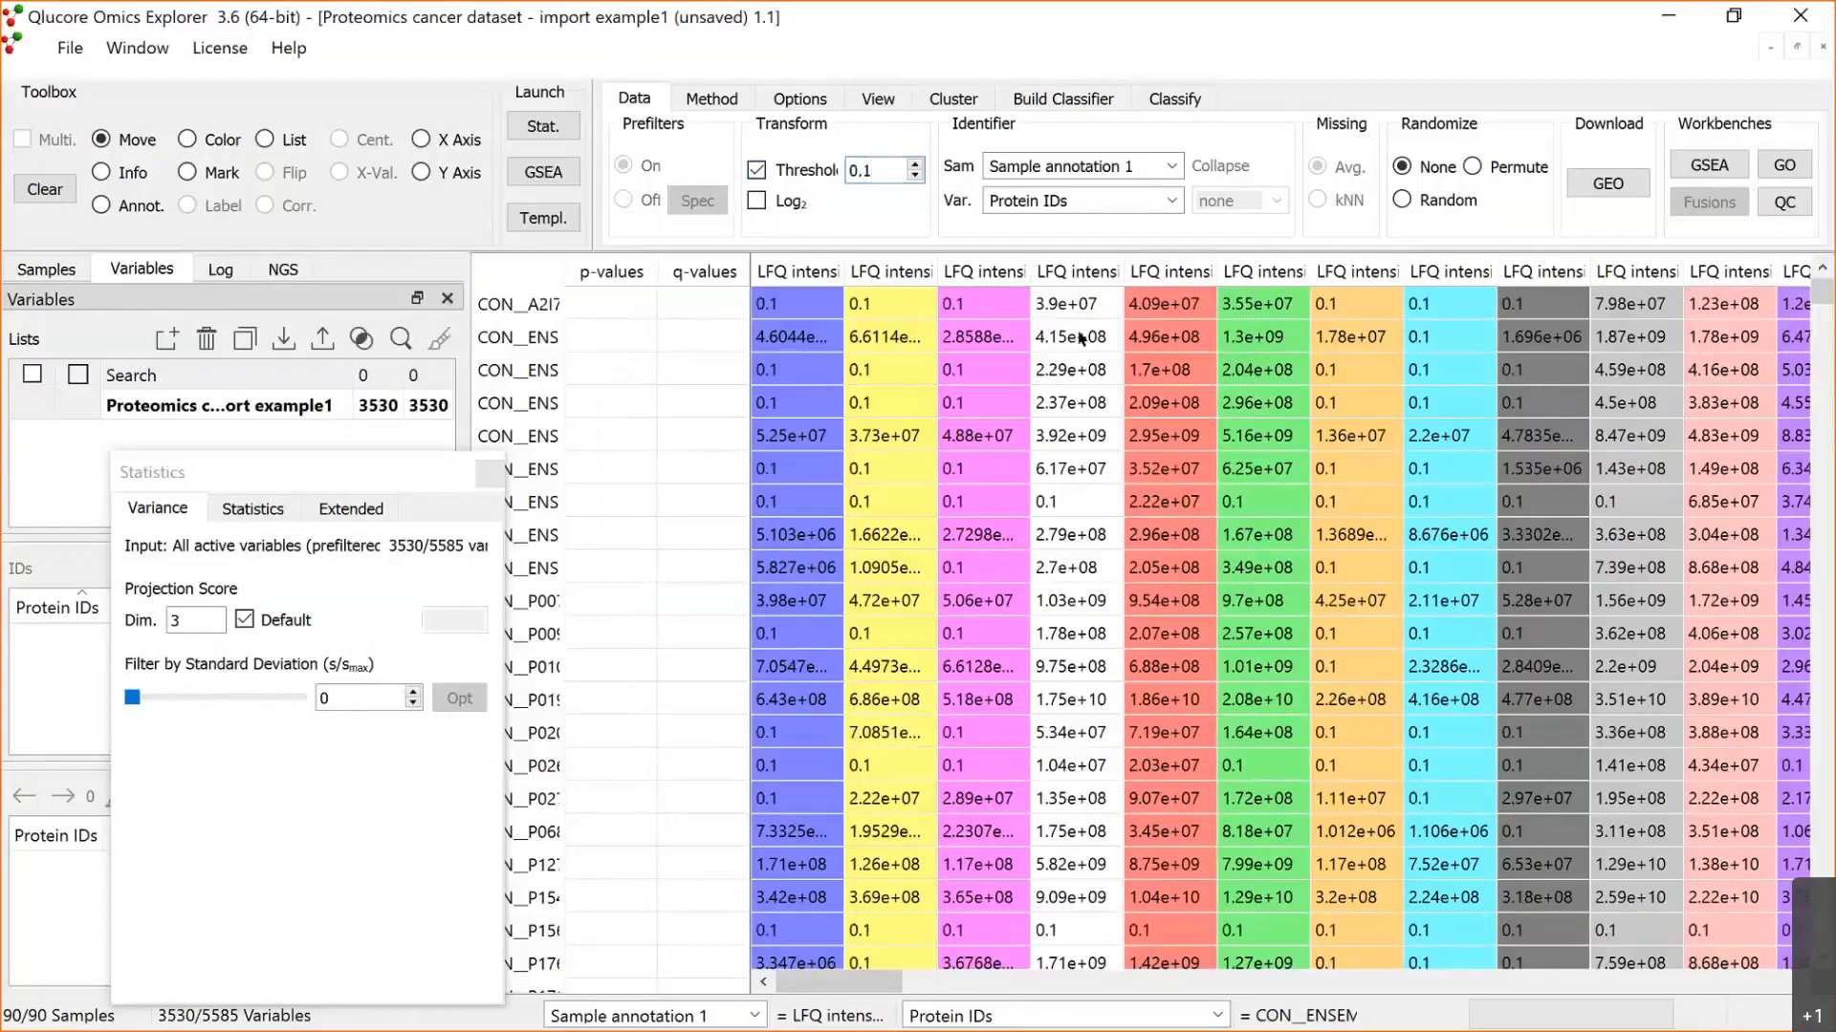
pyautogui.click(756, 200)
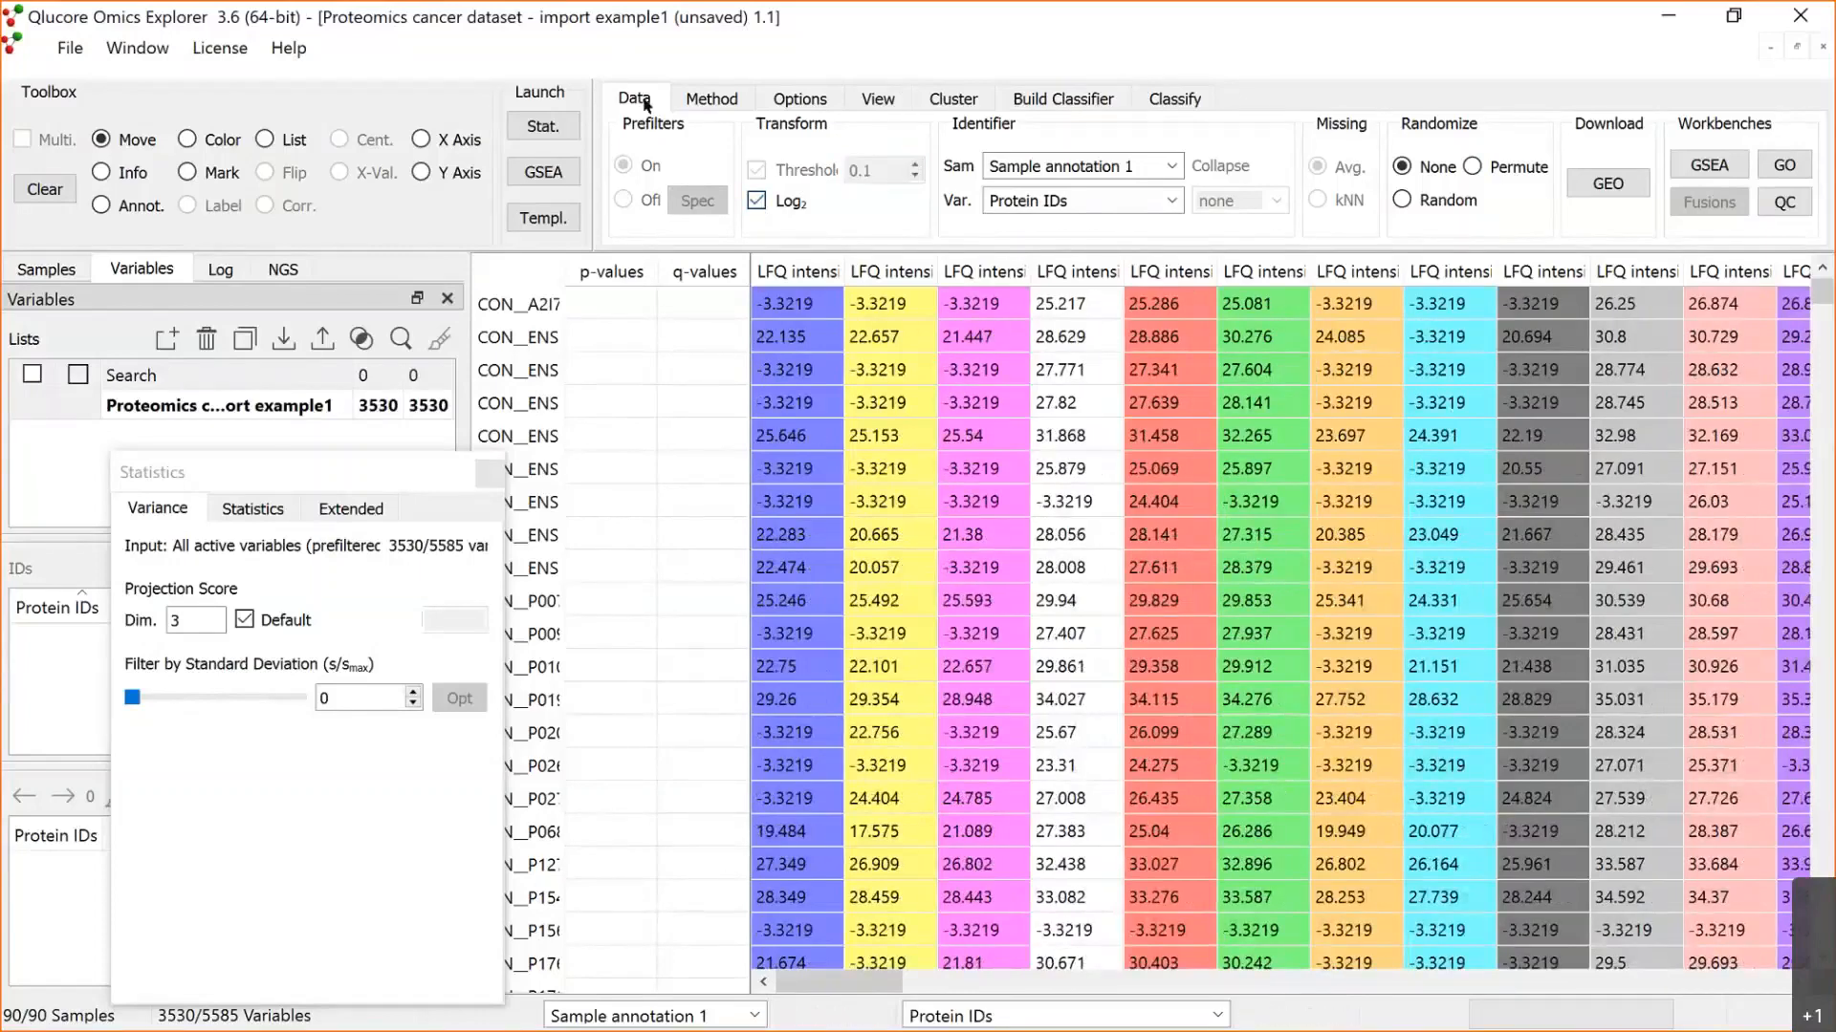
# Step: Display the dataset as a PCA plot of the samples and inspect it from different angles
pyautogui.click(702, 100)
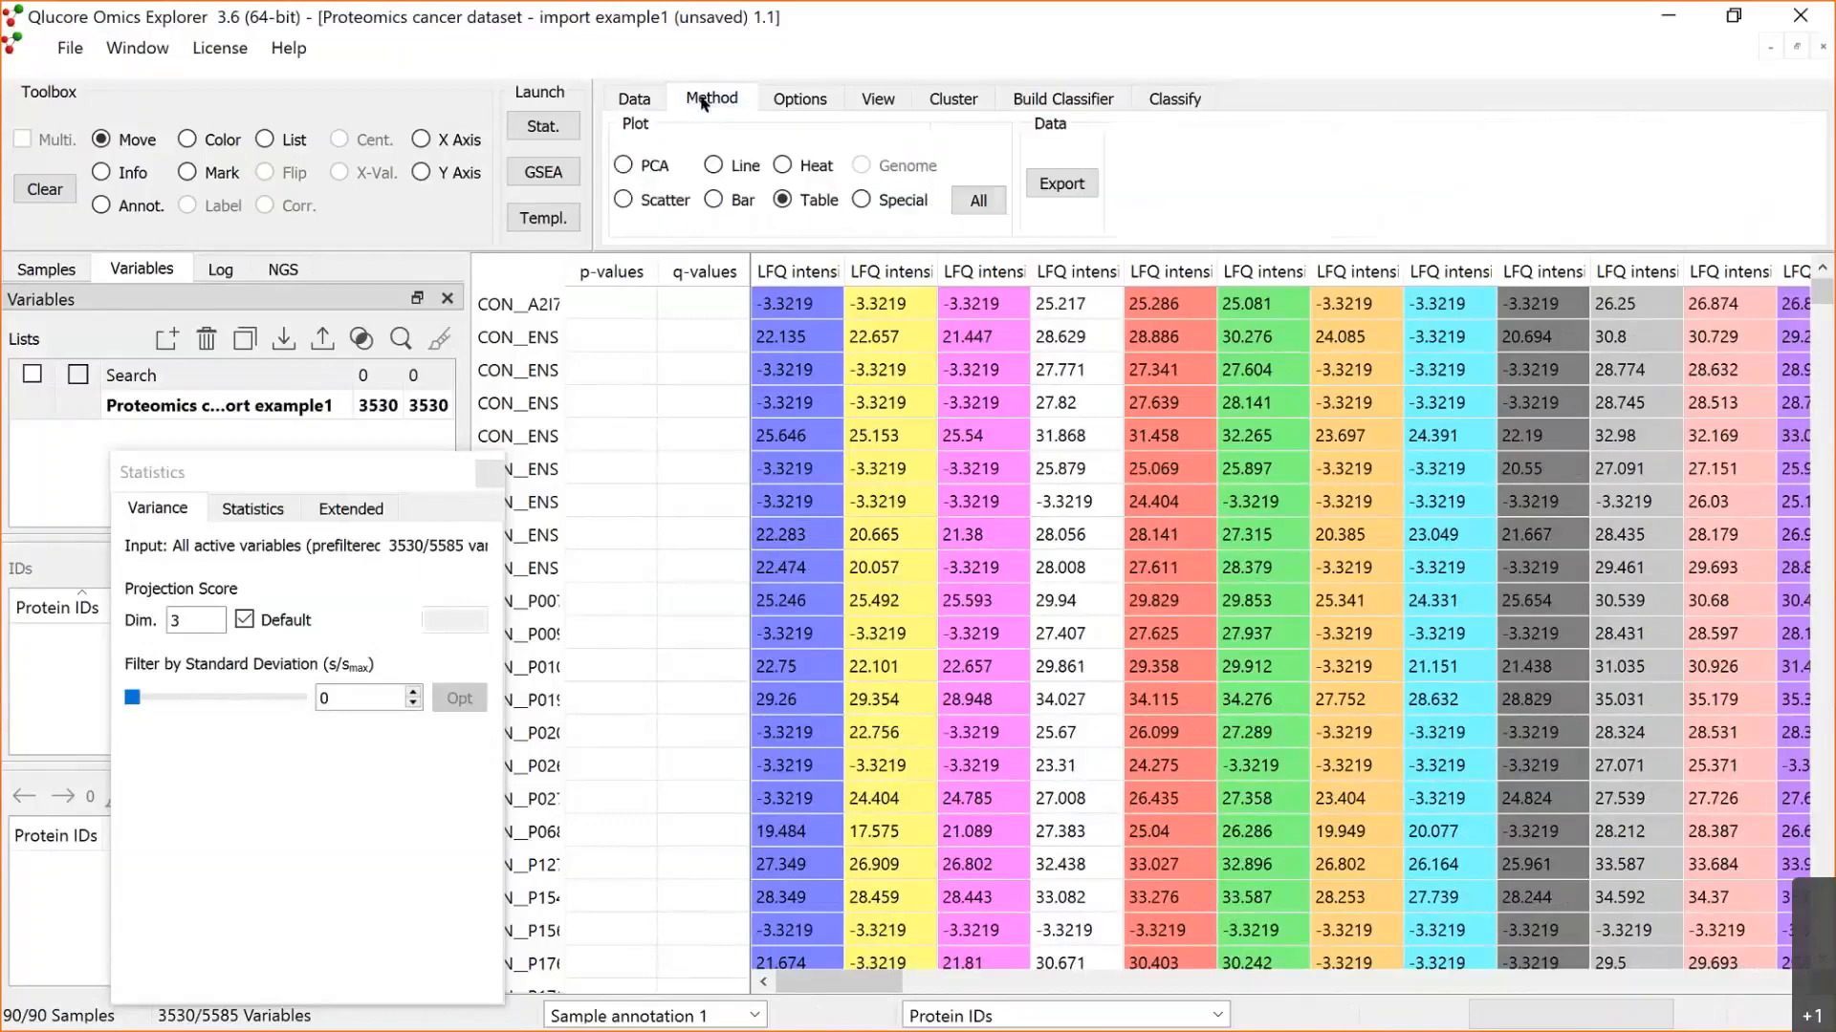
pyautogui.click(623, 167)
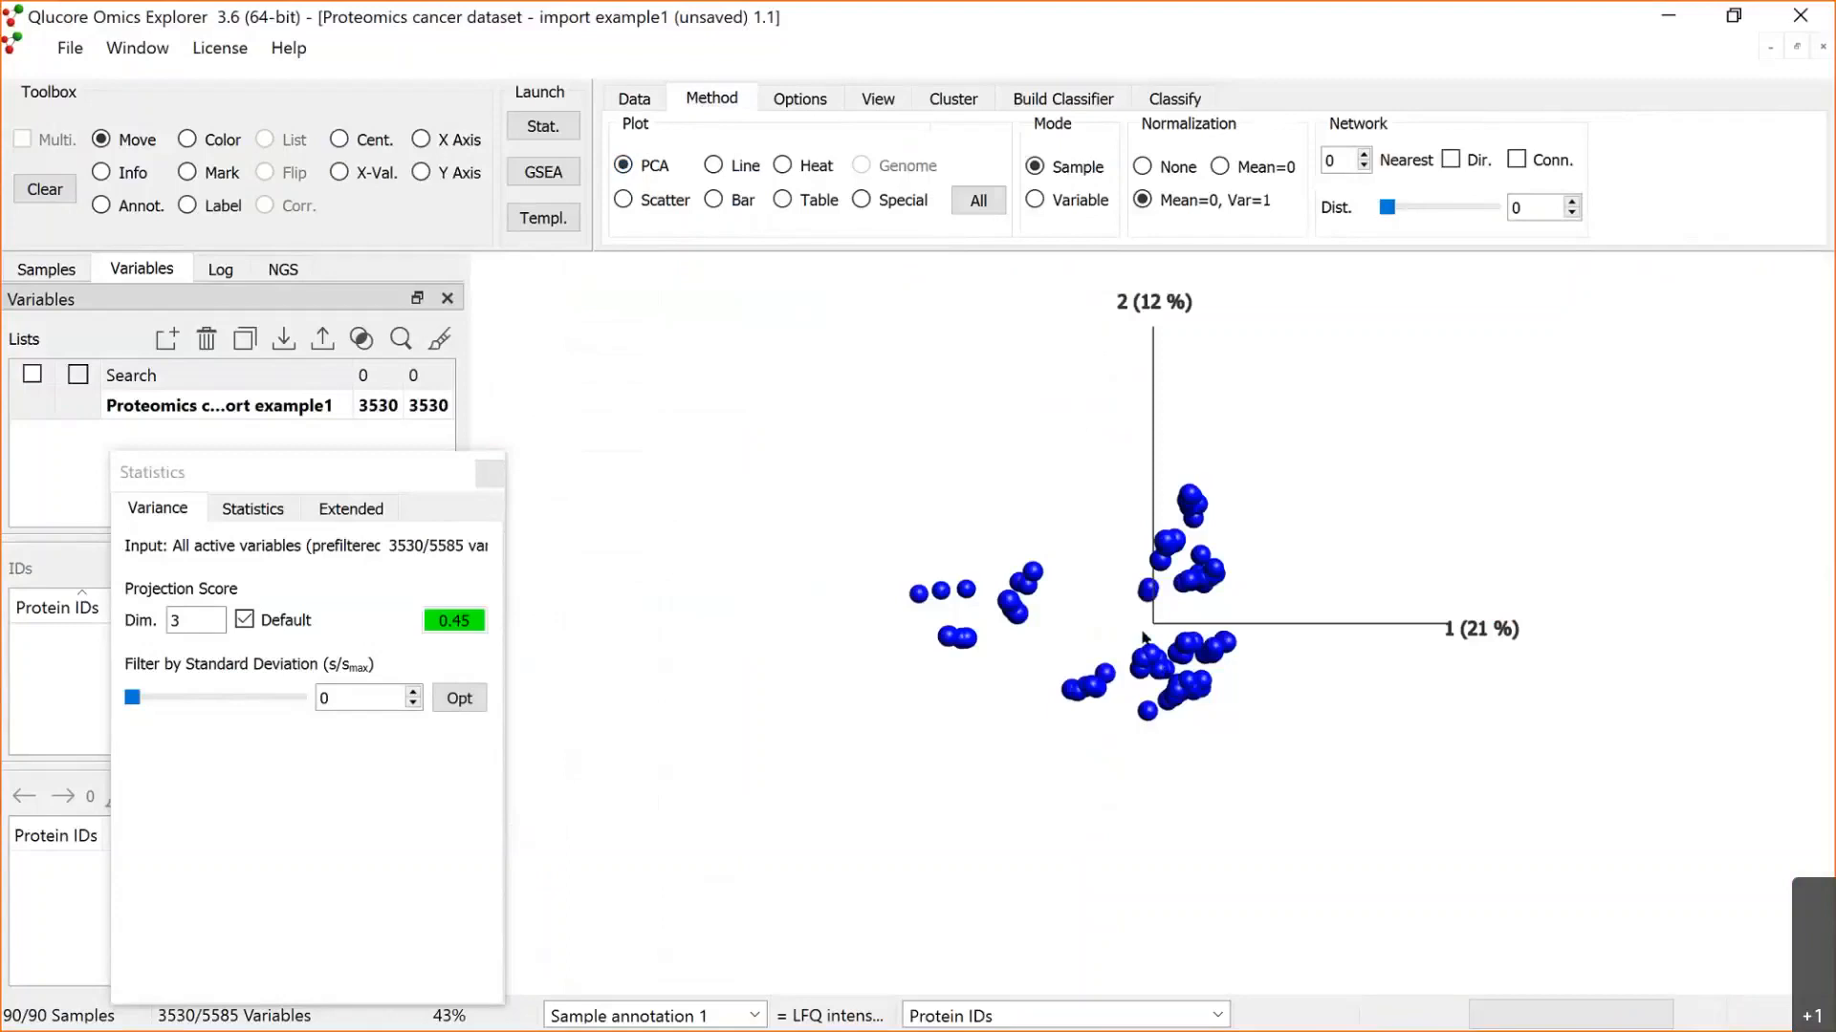
pyautogui.moveTo(1253, 542); pyautogui.dragTo(1214, 658)
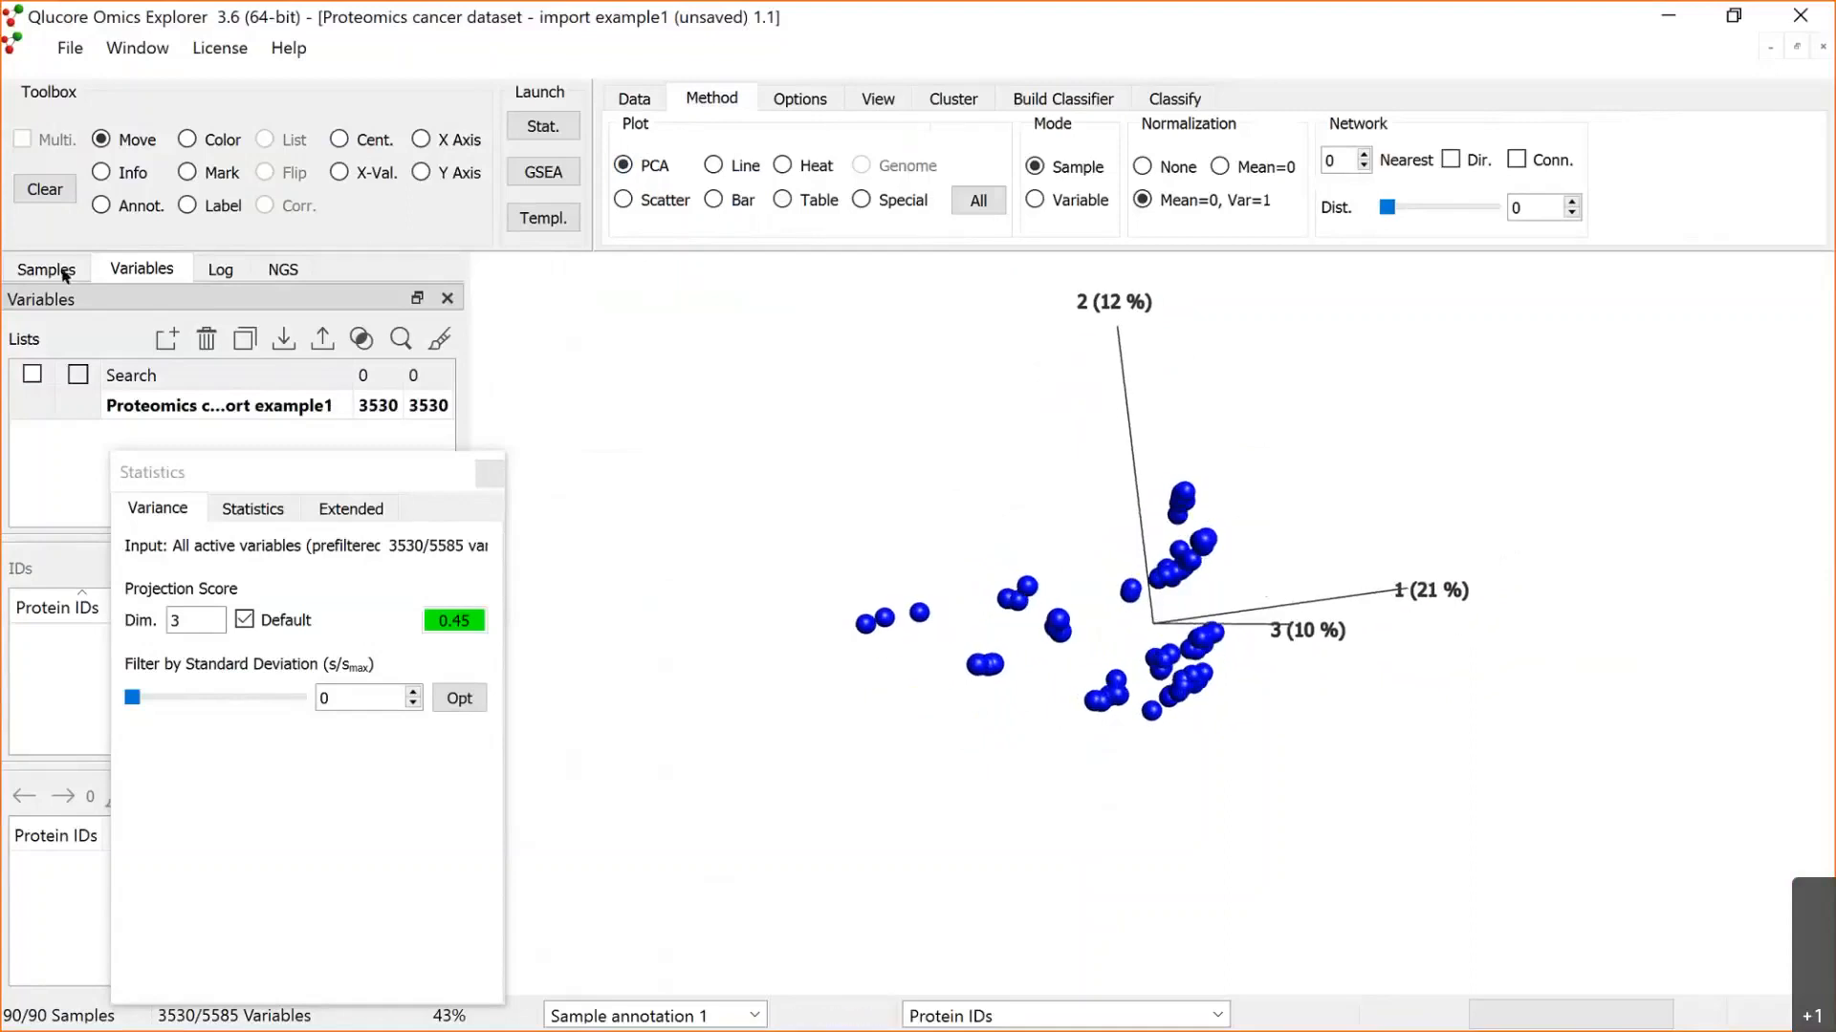
pyautogui.moveTo(1056, 502); pyautogui.dragTo(1144, 663)
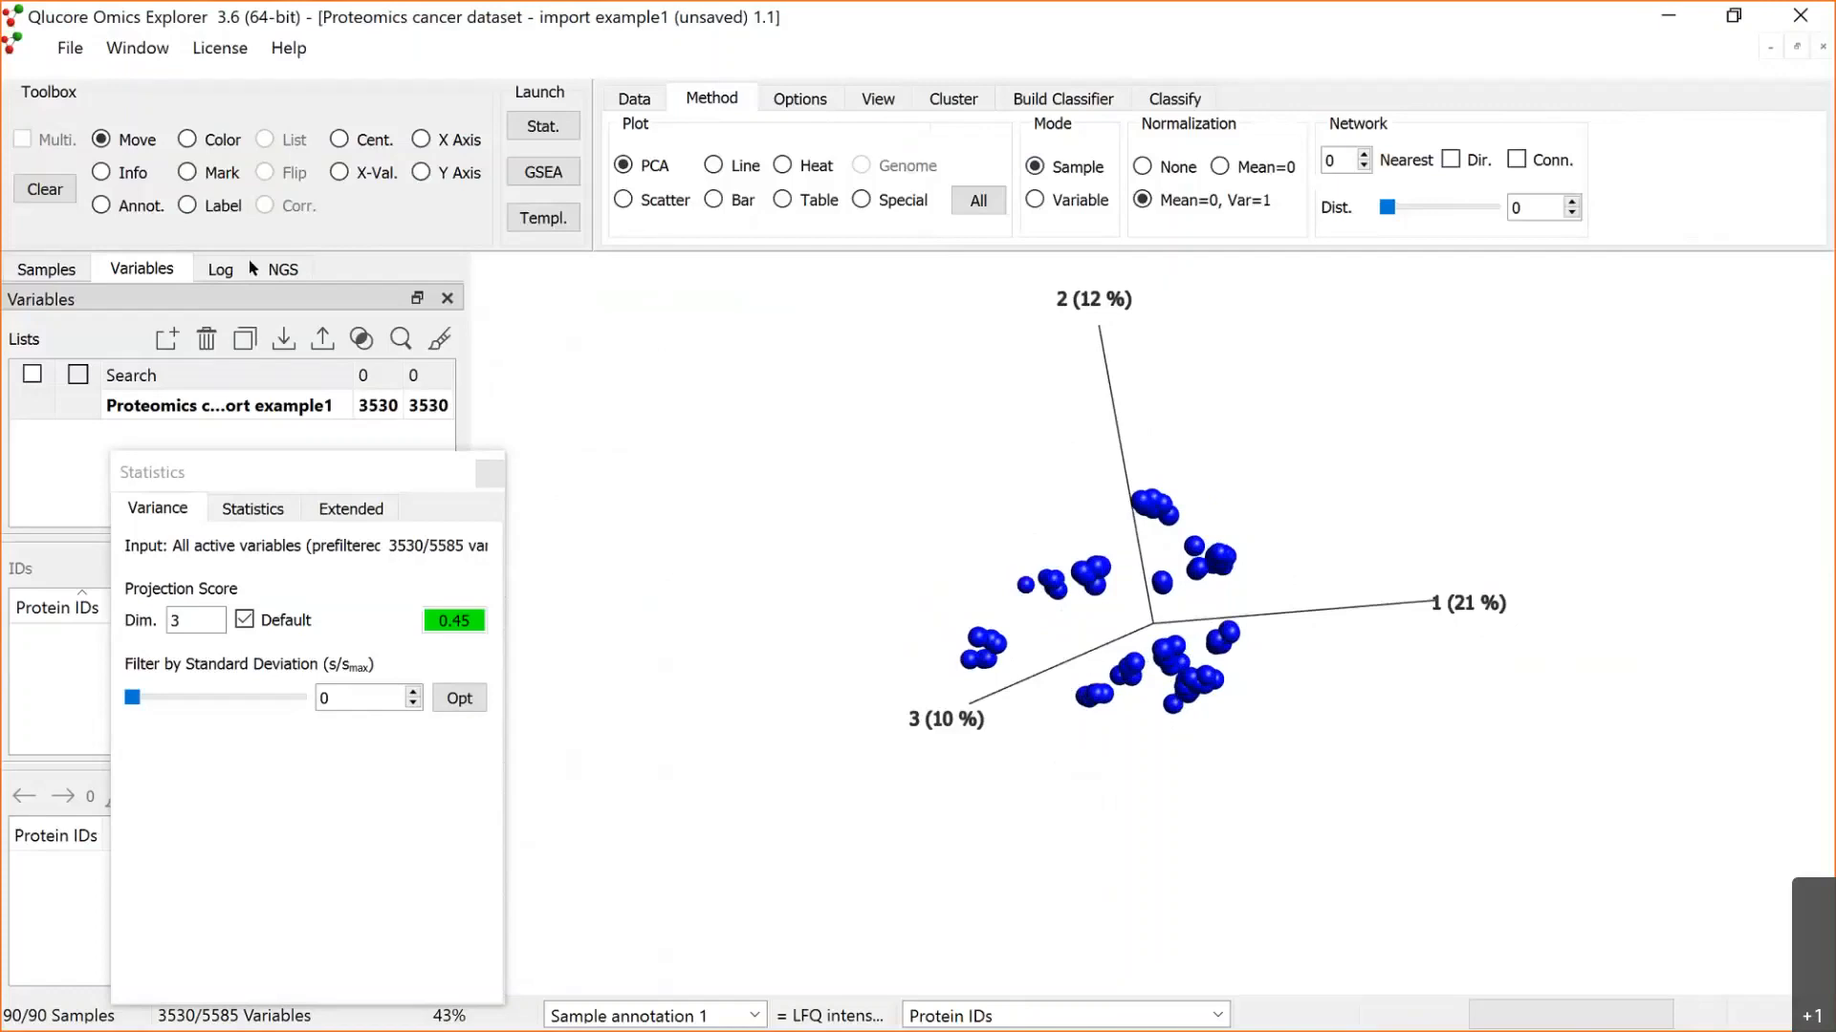
# Step: Colour the samples in the PCA plot by the Source annotation and inspect how attached and detached samples group
pyautogui.click(65, 269)
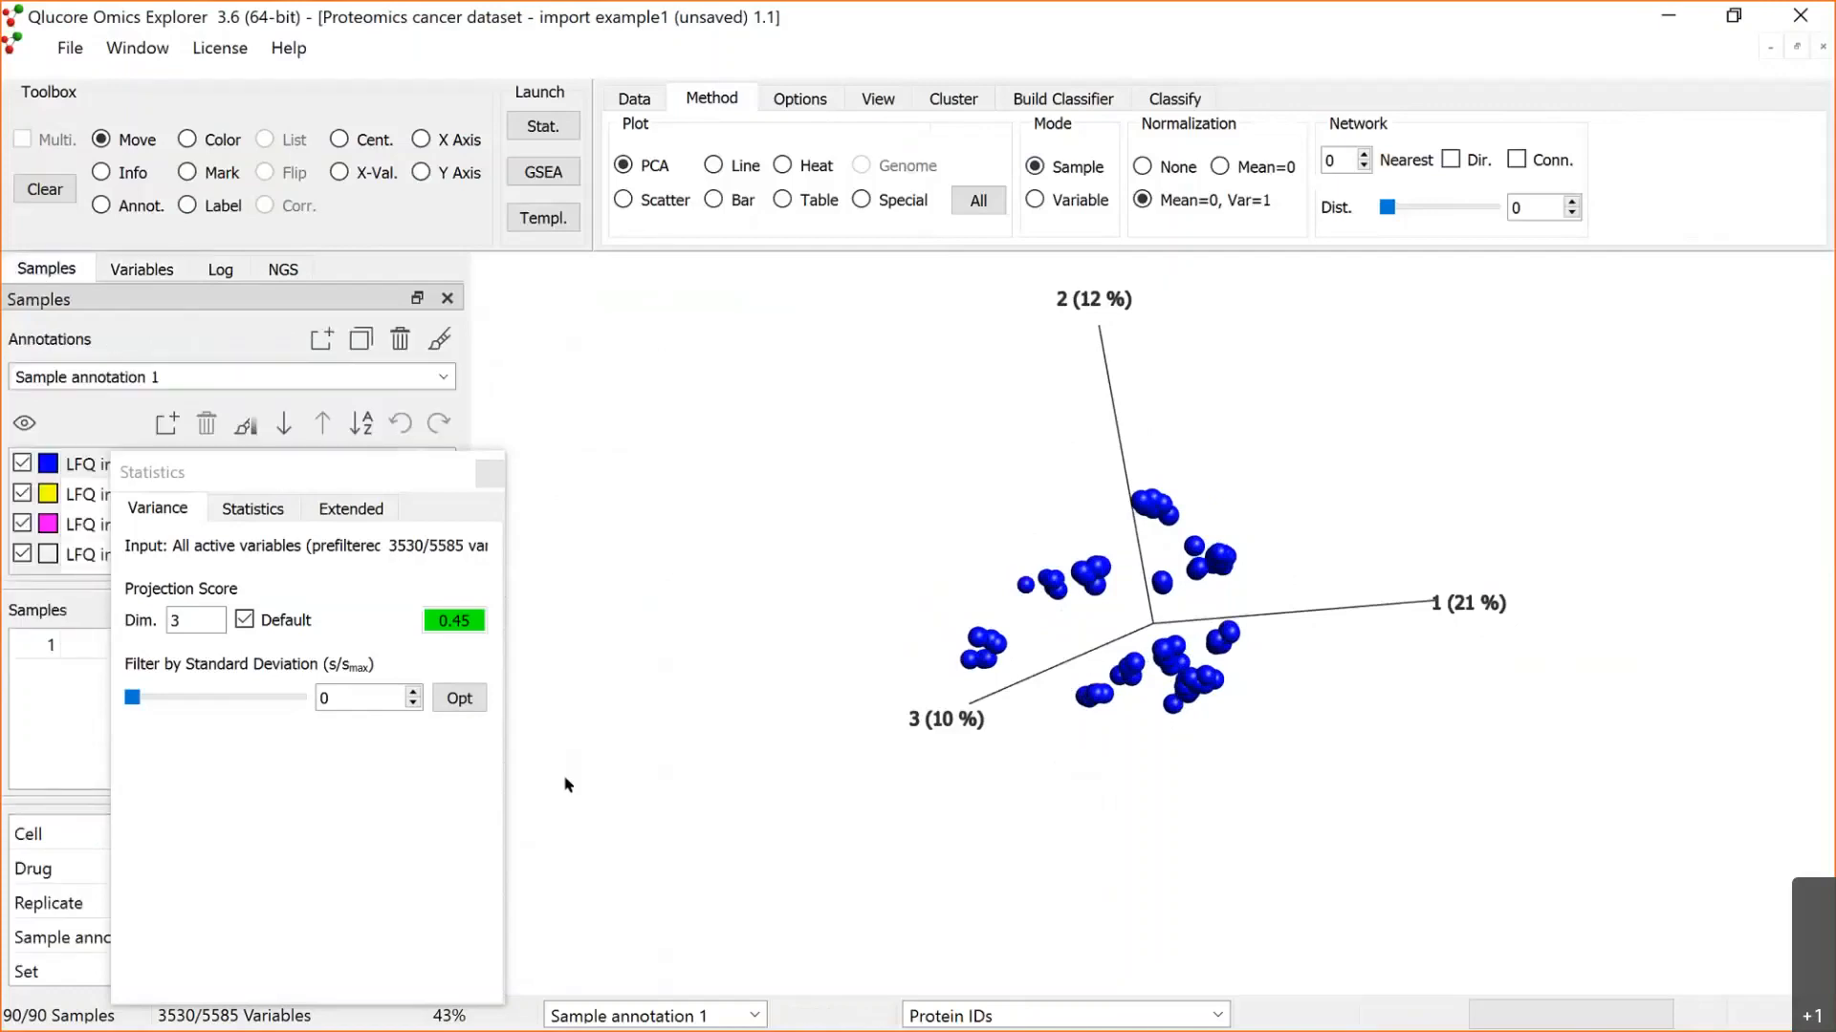
pyautogui.moveTo(286, 473); pyautogui.dragTo(566, 779)
pyautogui.click(158, 378)
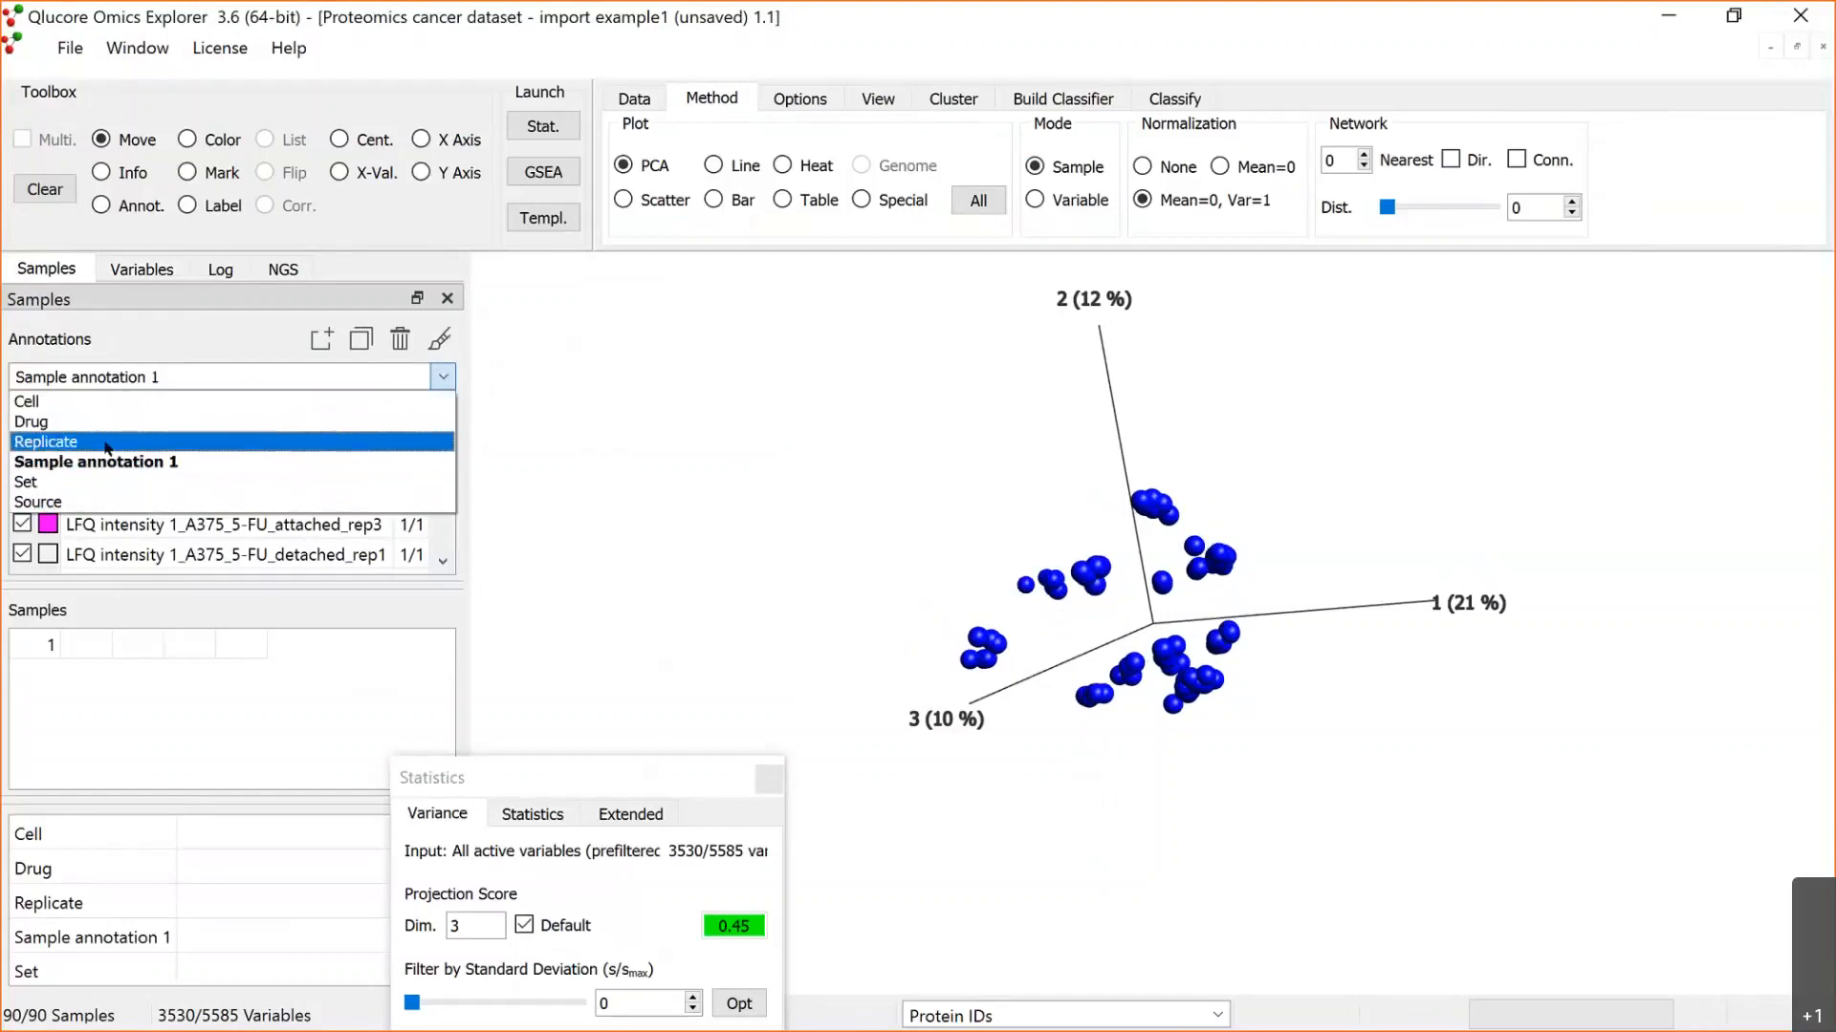
pyautogui.click(110, 502)
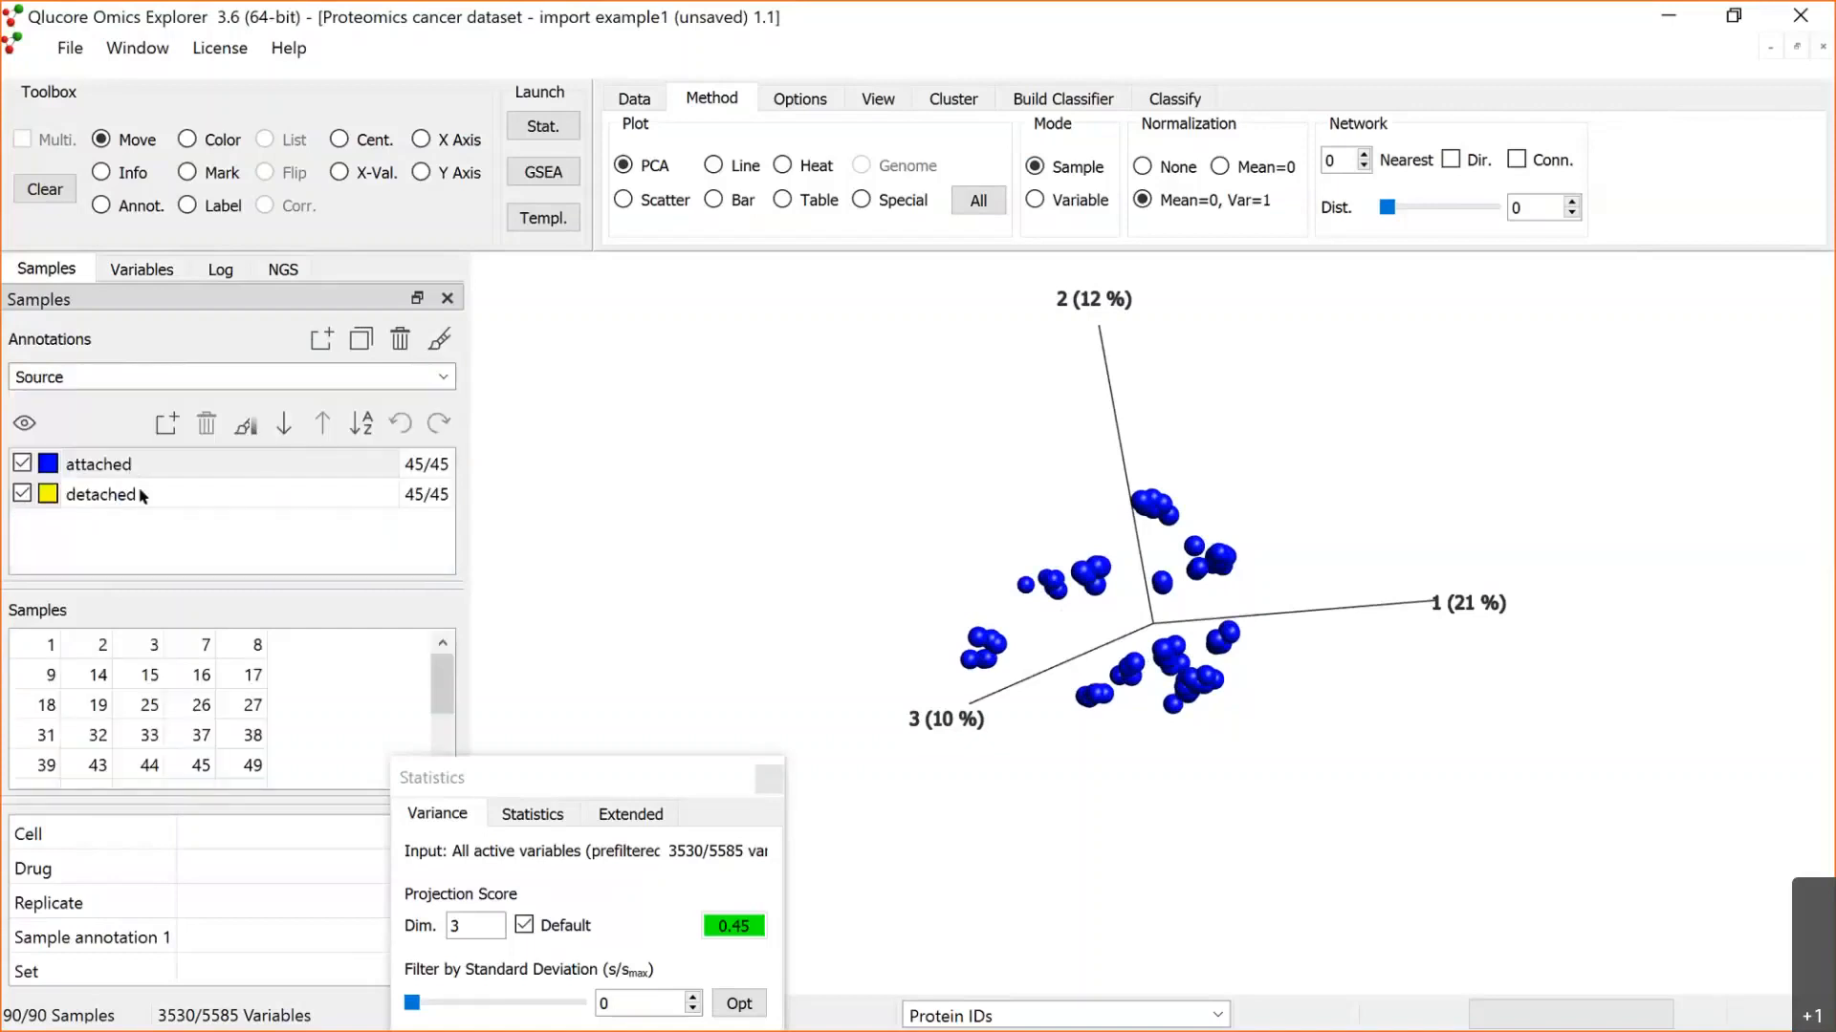
pyautogui.click(441, 341)
pyautogui.moveTo(861, 557)
pyautogui.mouseDown()
pyautogui.moveTo(879, 552)
pyautogui.moveTo(1024, 668)
pyautogui.mouseUp()
pyautogui.moveTo(1073, 729); pyautogui.dragTo(1092, 644)
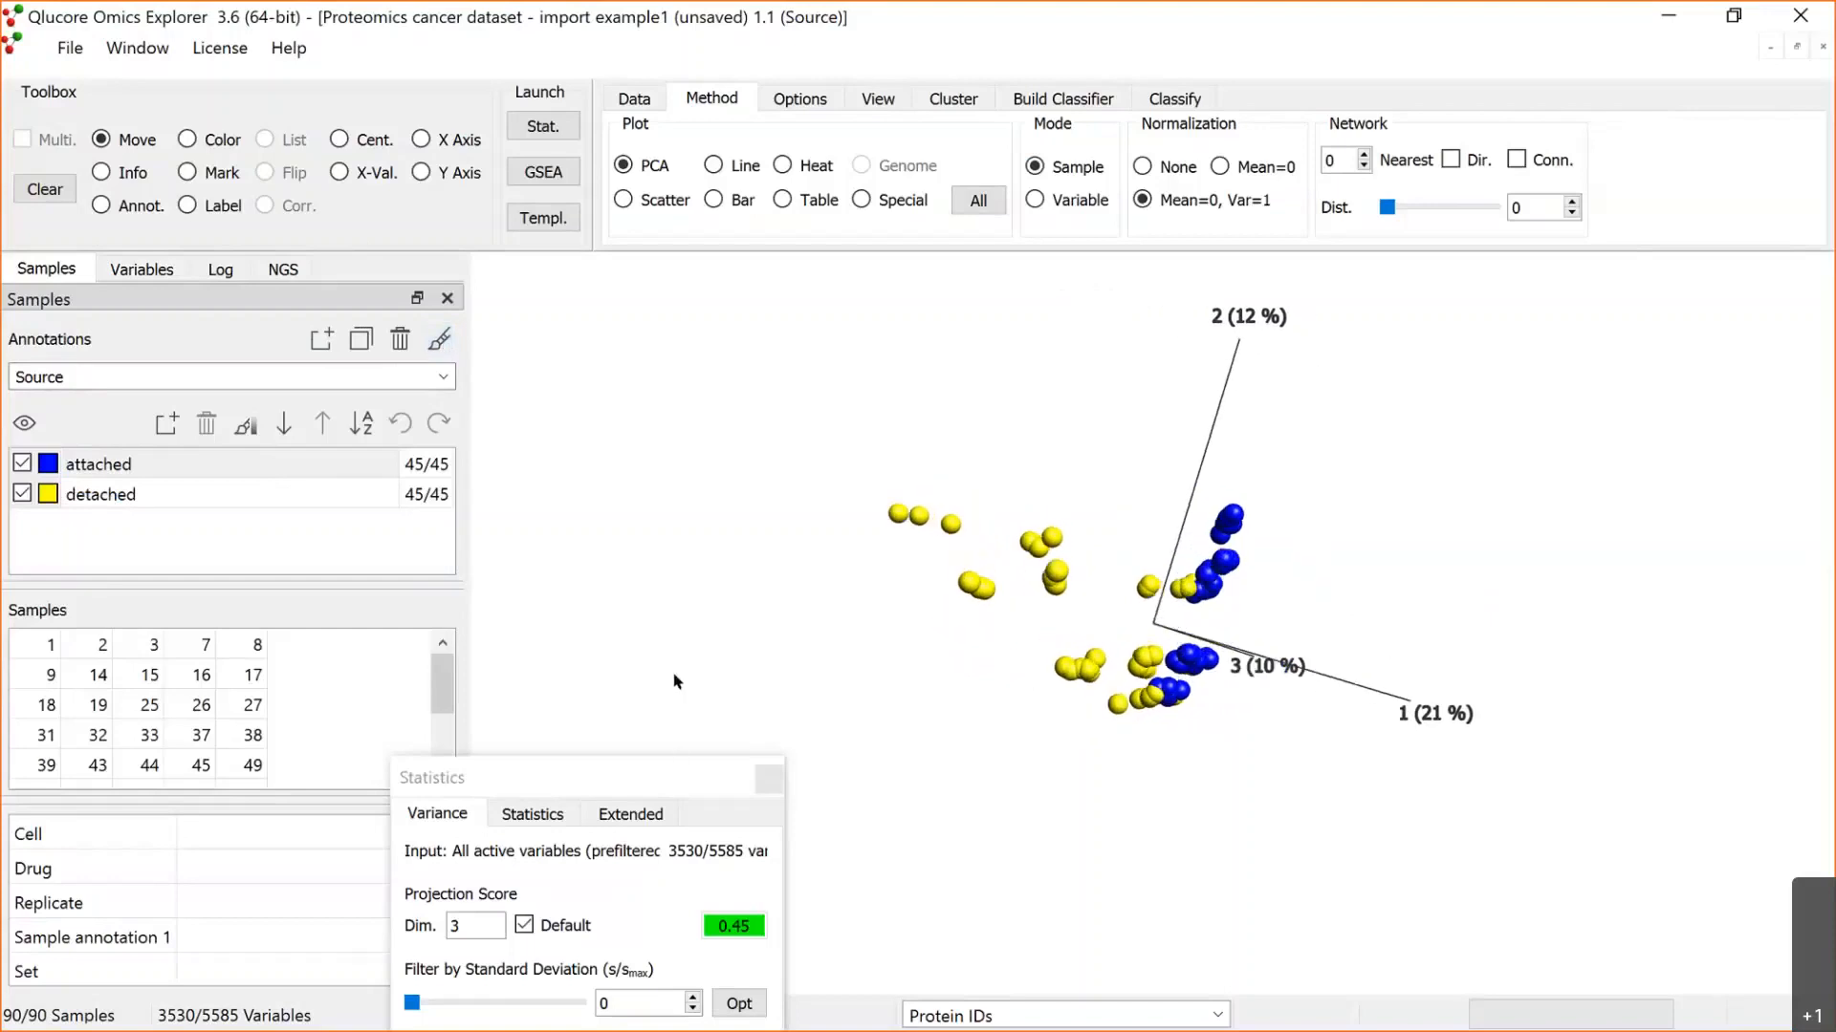
pyautogui.moveTo(1059, 592); pyautogui.dragTo(1177, 672)
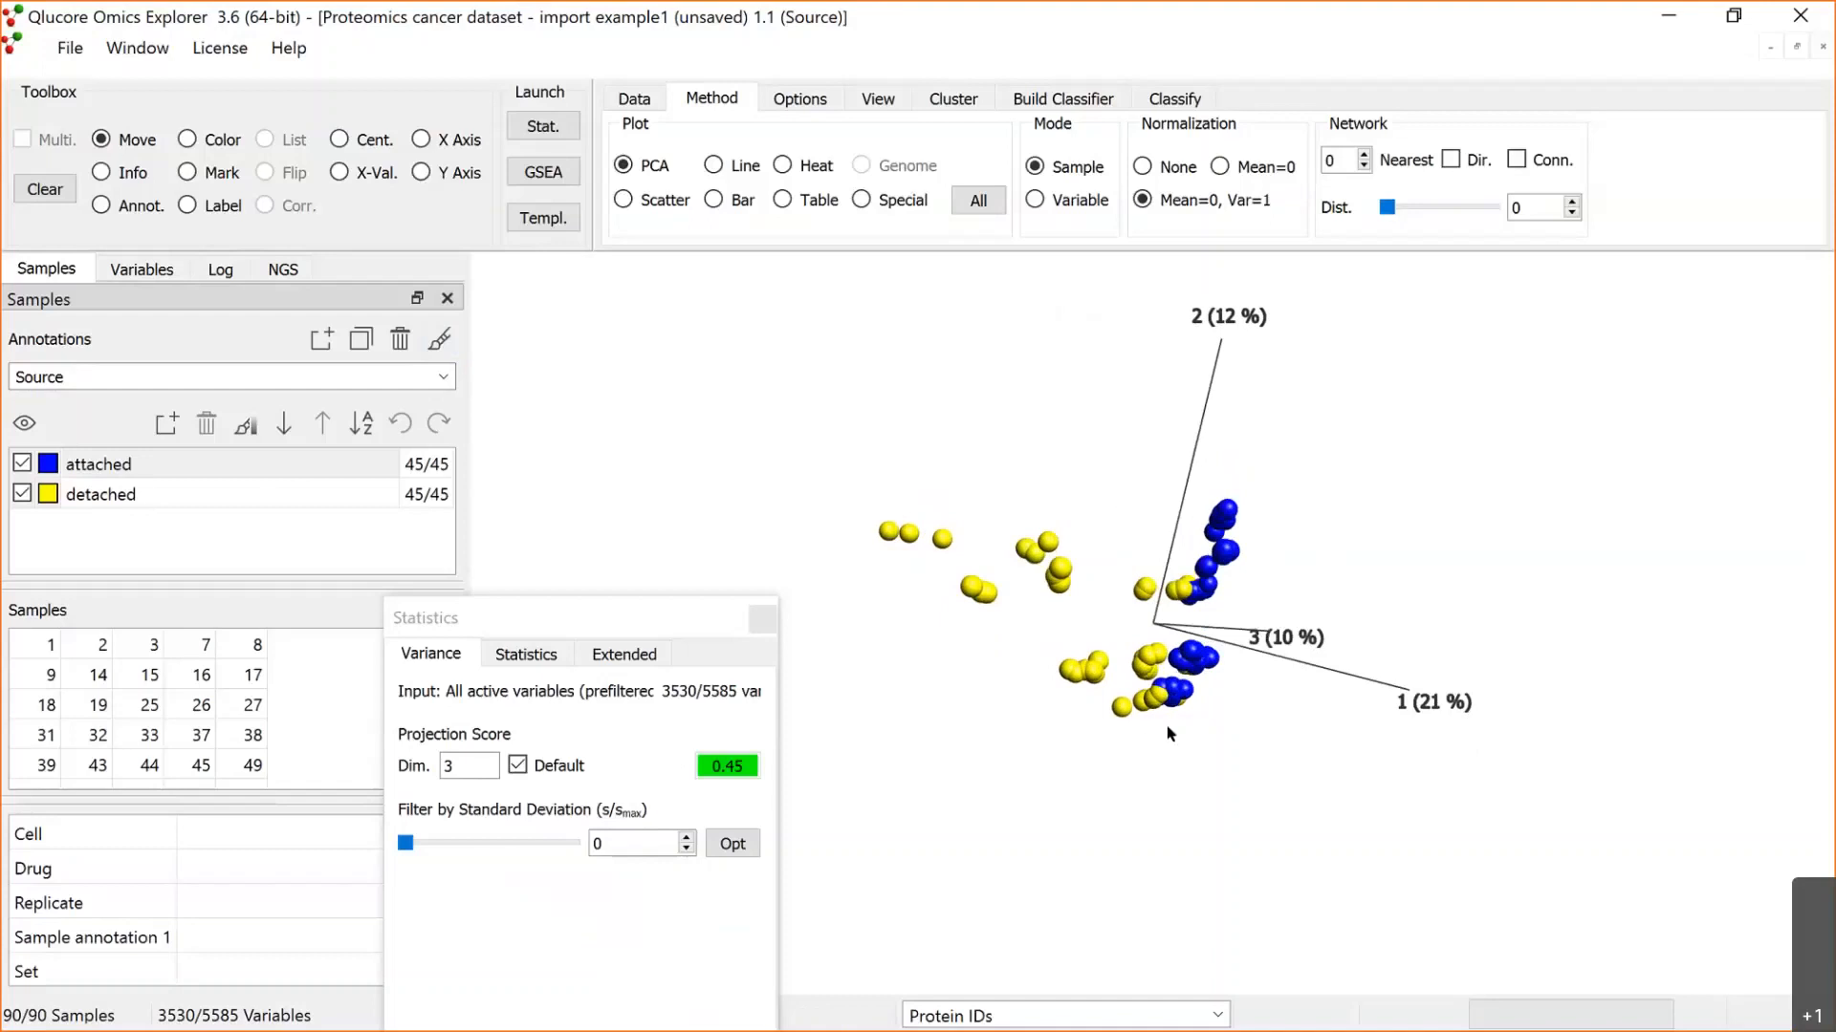
pyautogui.moveTo(1195, 669); pyautogui.dragTo(1248, 605)
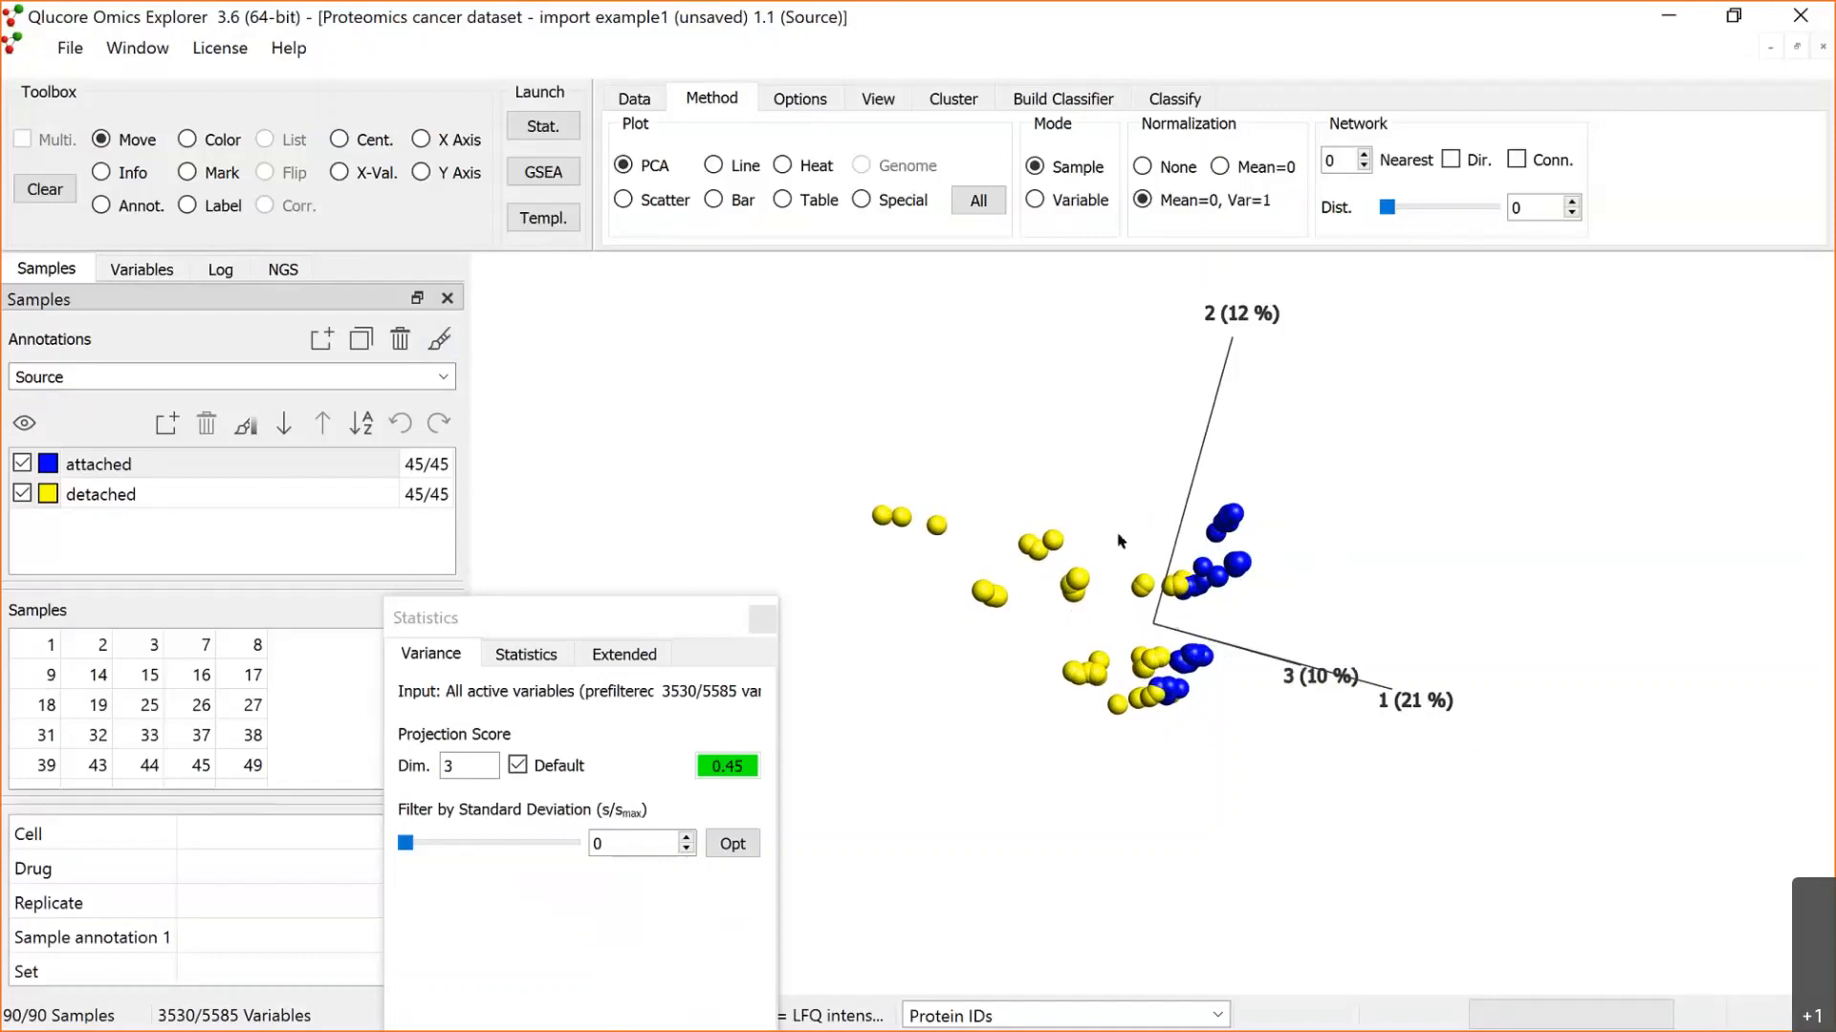
pyautogui.moveTo(1116, 526); pyautogui.dragTo(1075, 562)
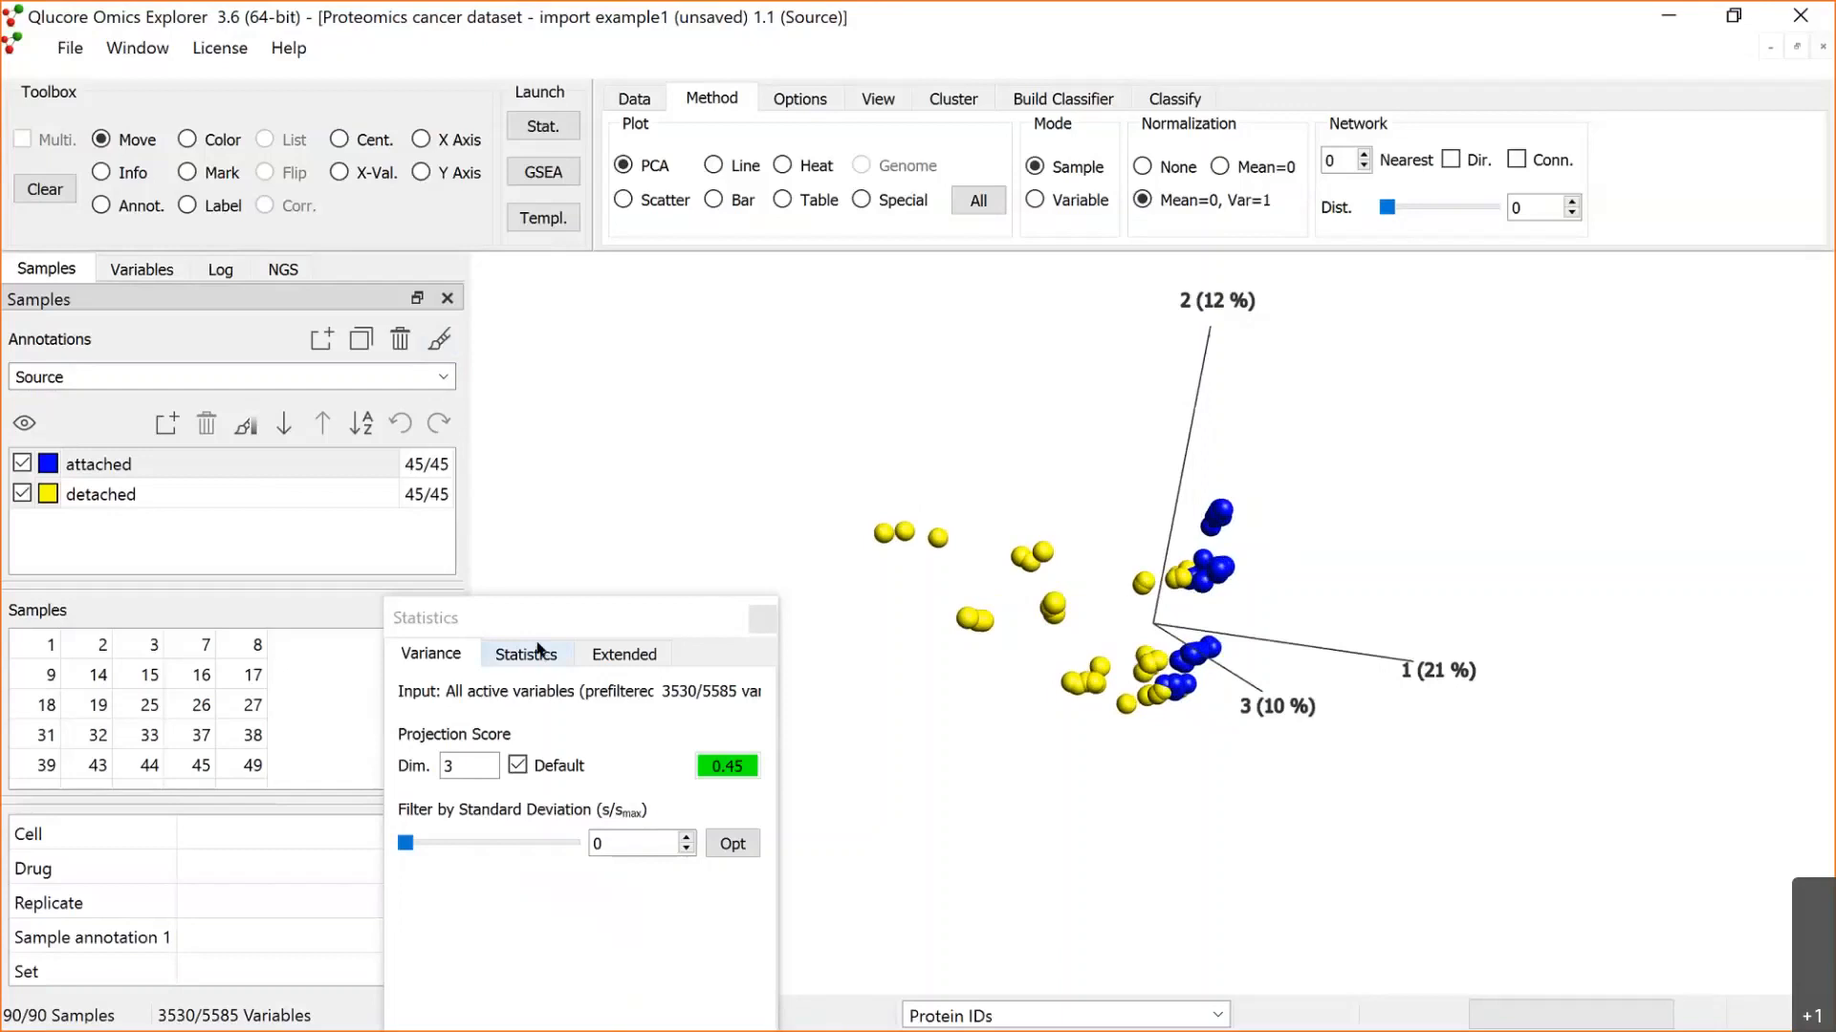
# Step: Set the statistical filter to a Two Group Comparison on the Source annotation with attached as the group
pyautogui.moveTo(572, 630); pyautogui.dragTo(557, 465)
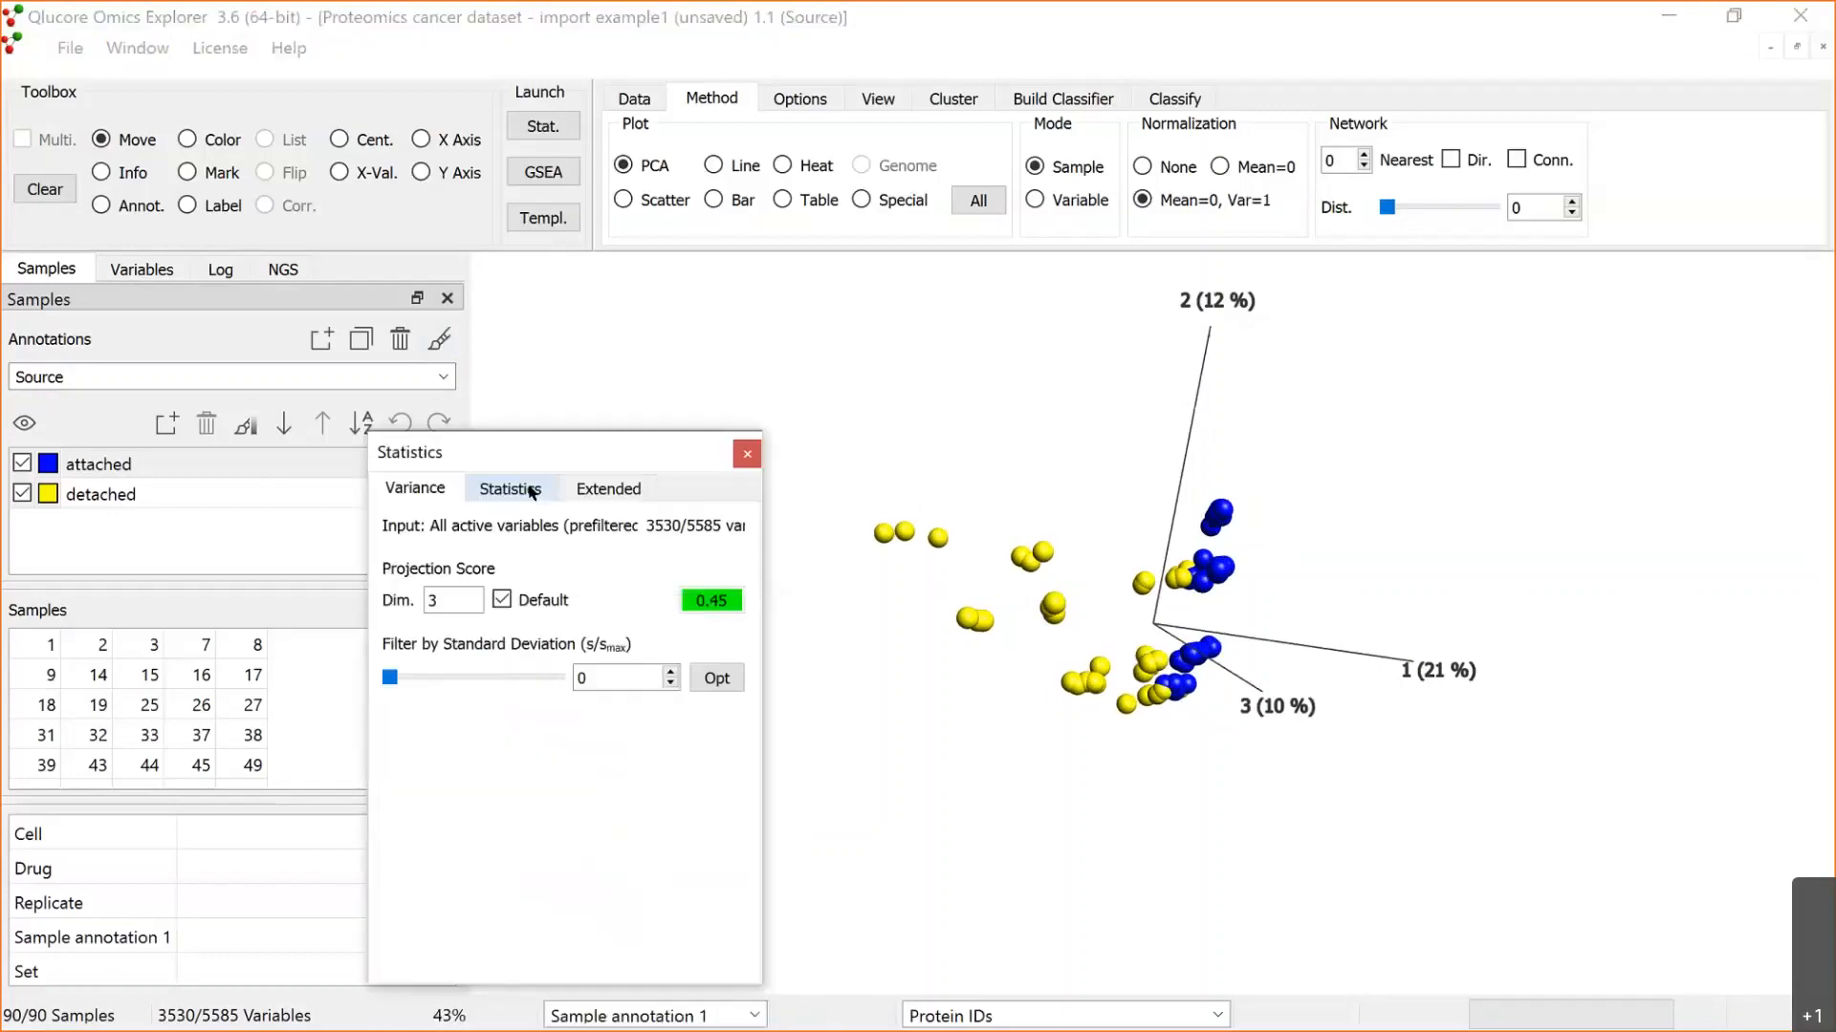
pyautogui.click(509, 489)
pyautogui.click(638, 570)
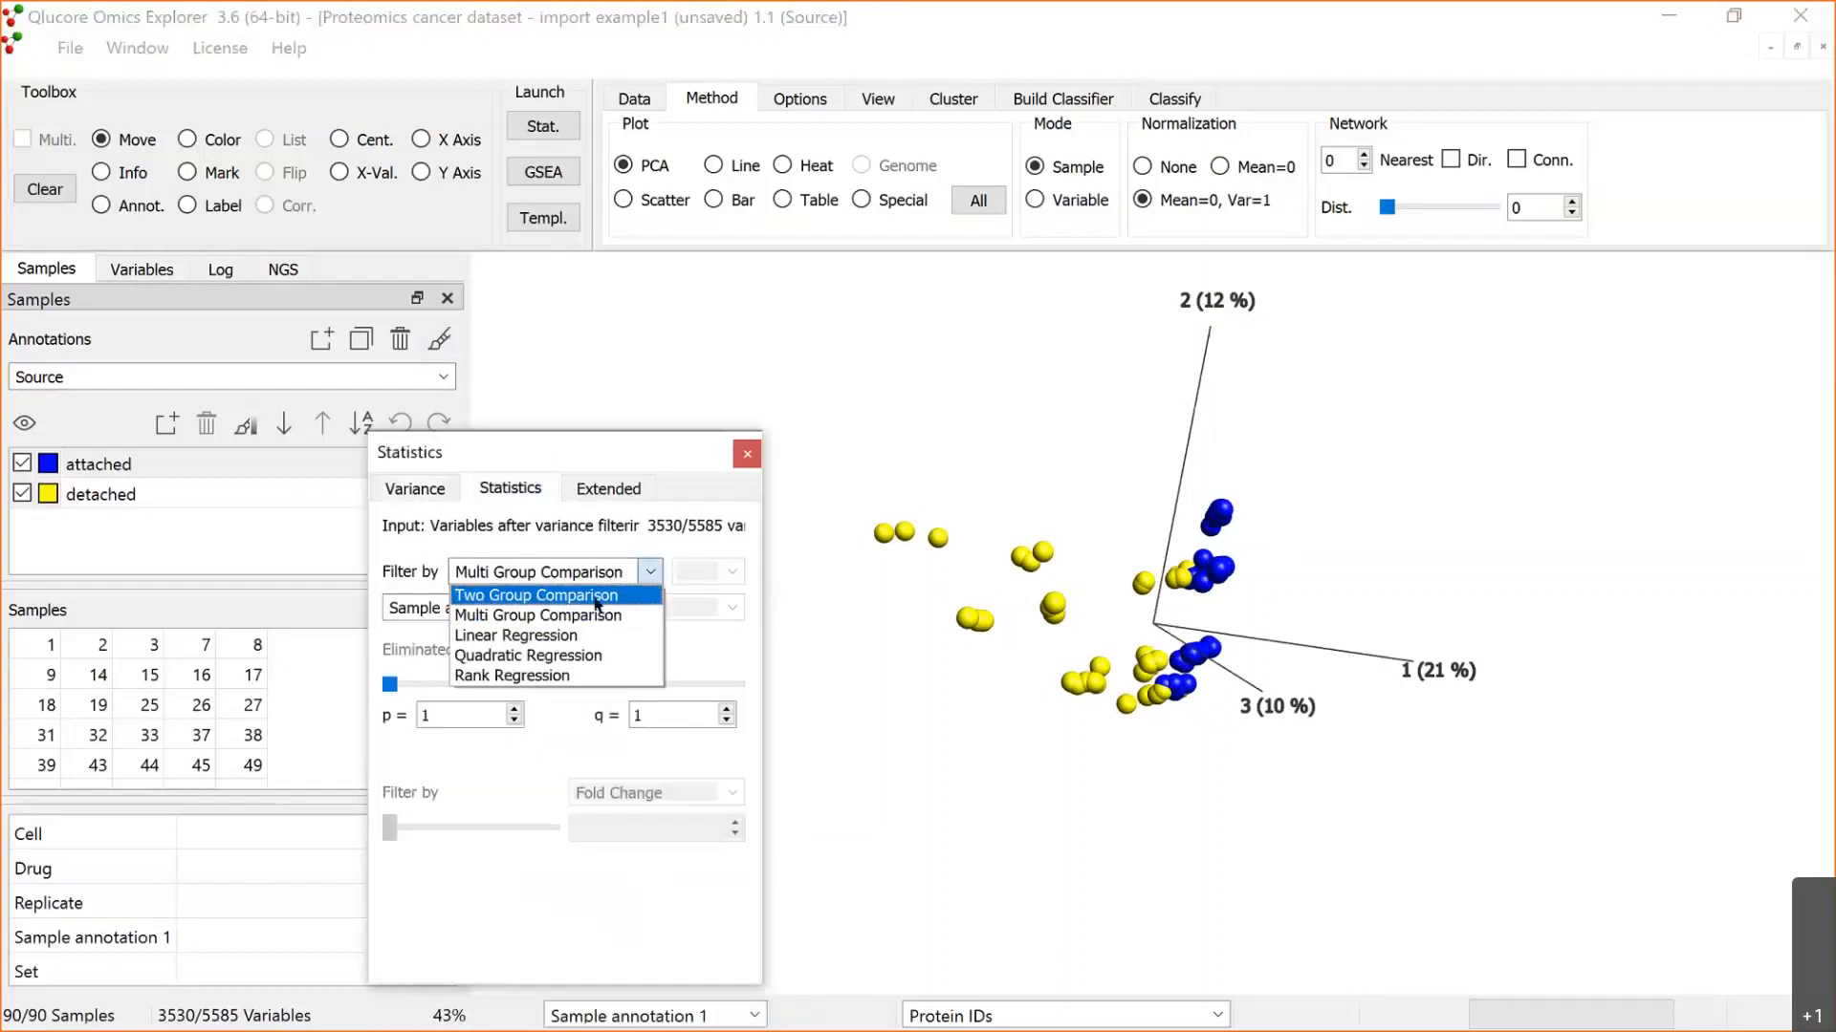
pyautogui.click(601, 596)
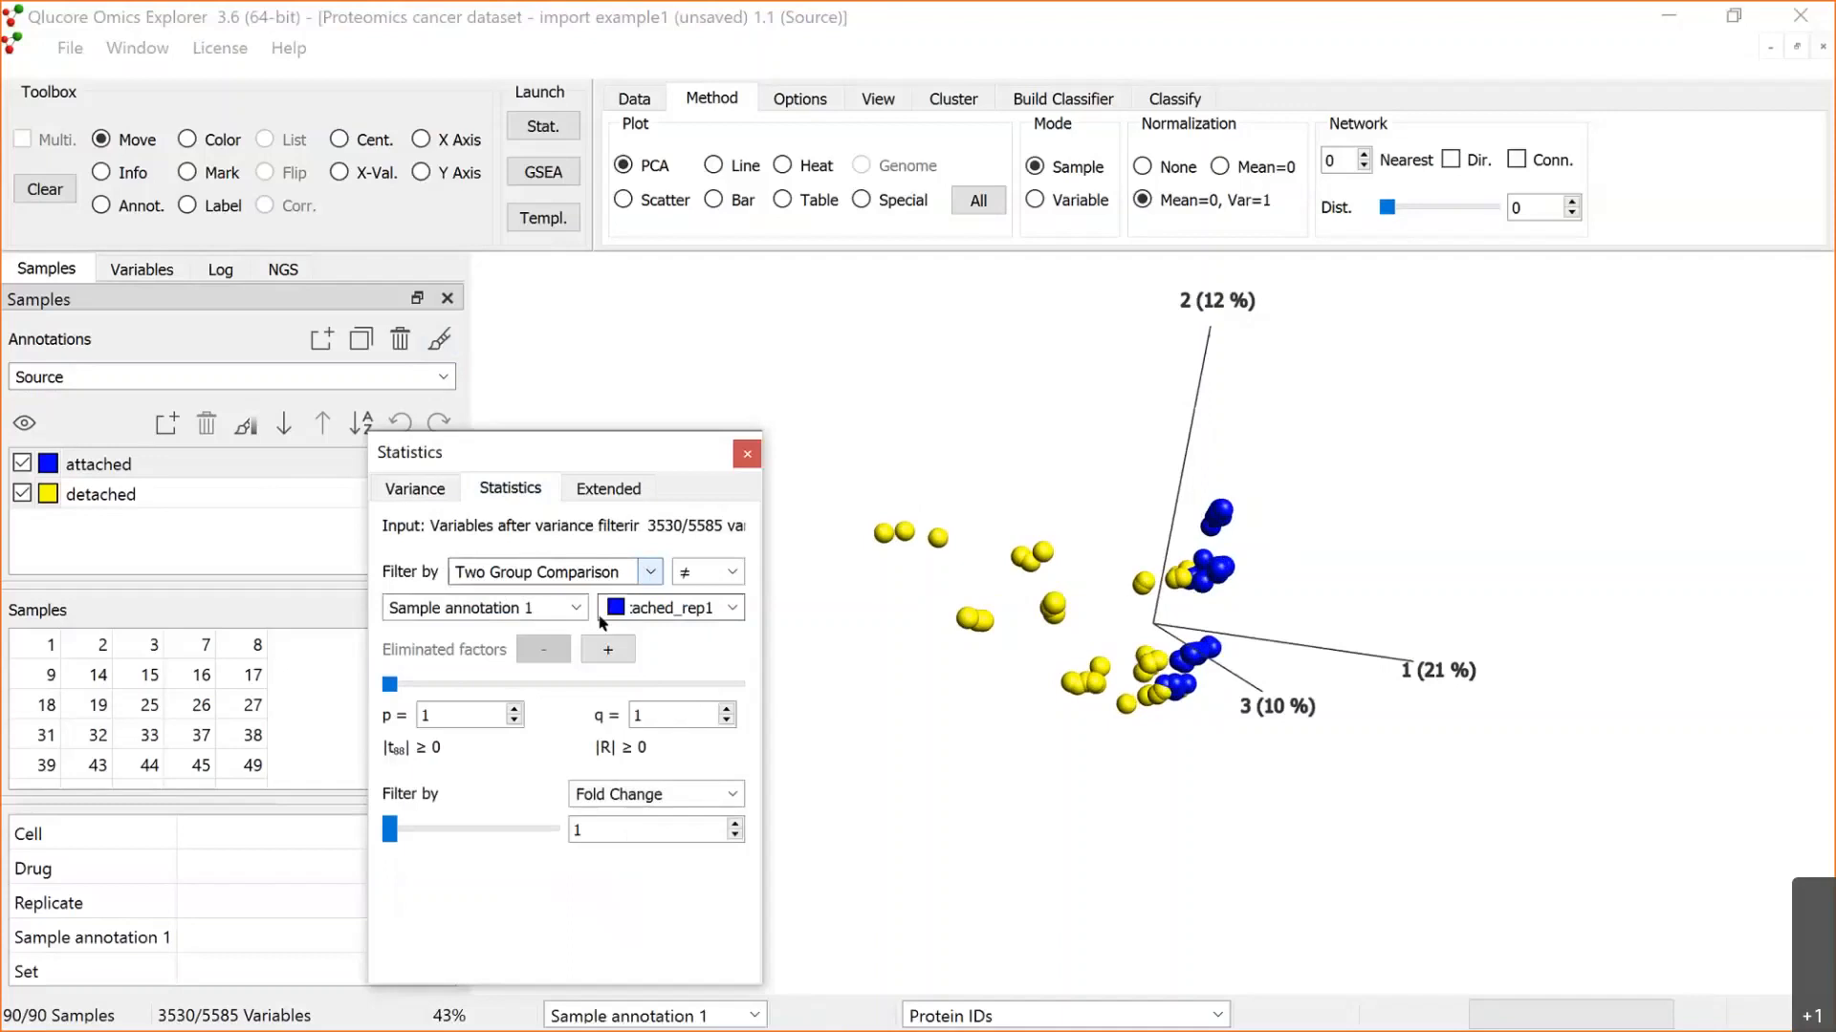
pyautogui.click(575, 608)
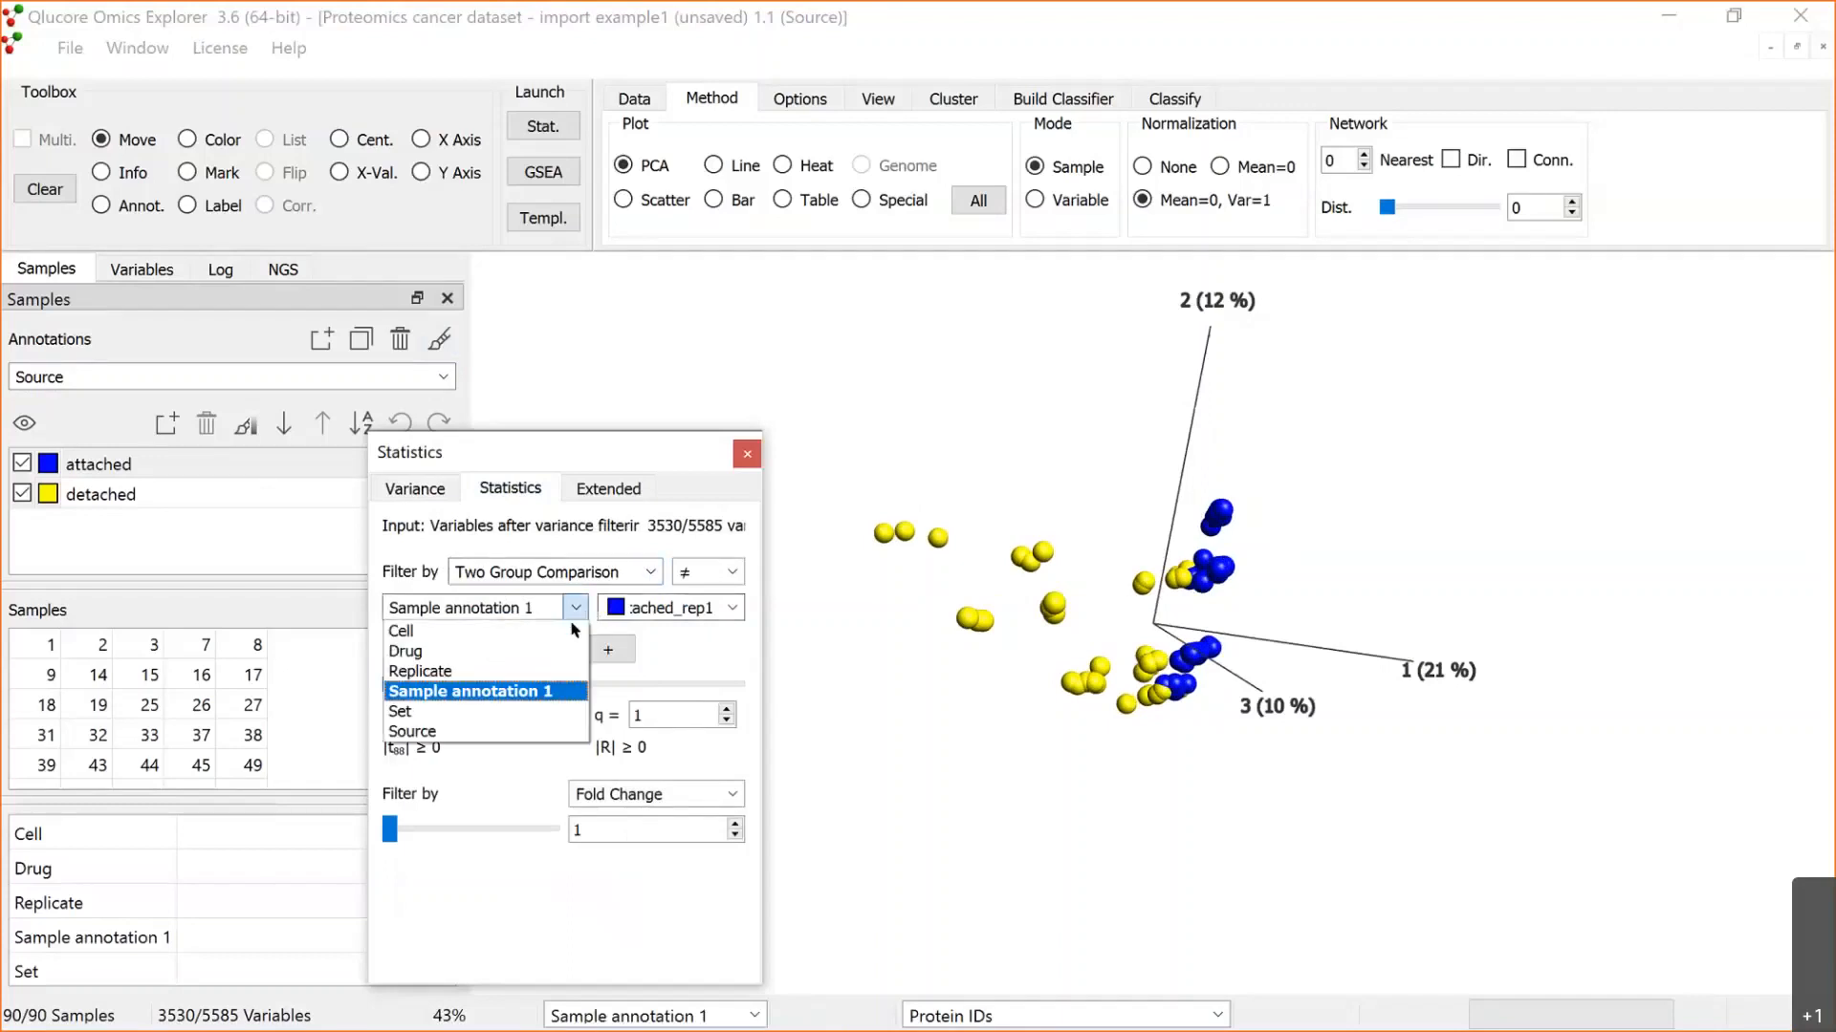
pyautogui.click(549, 731)
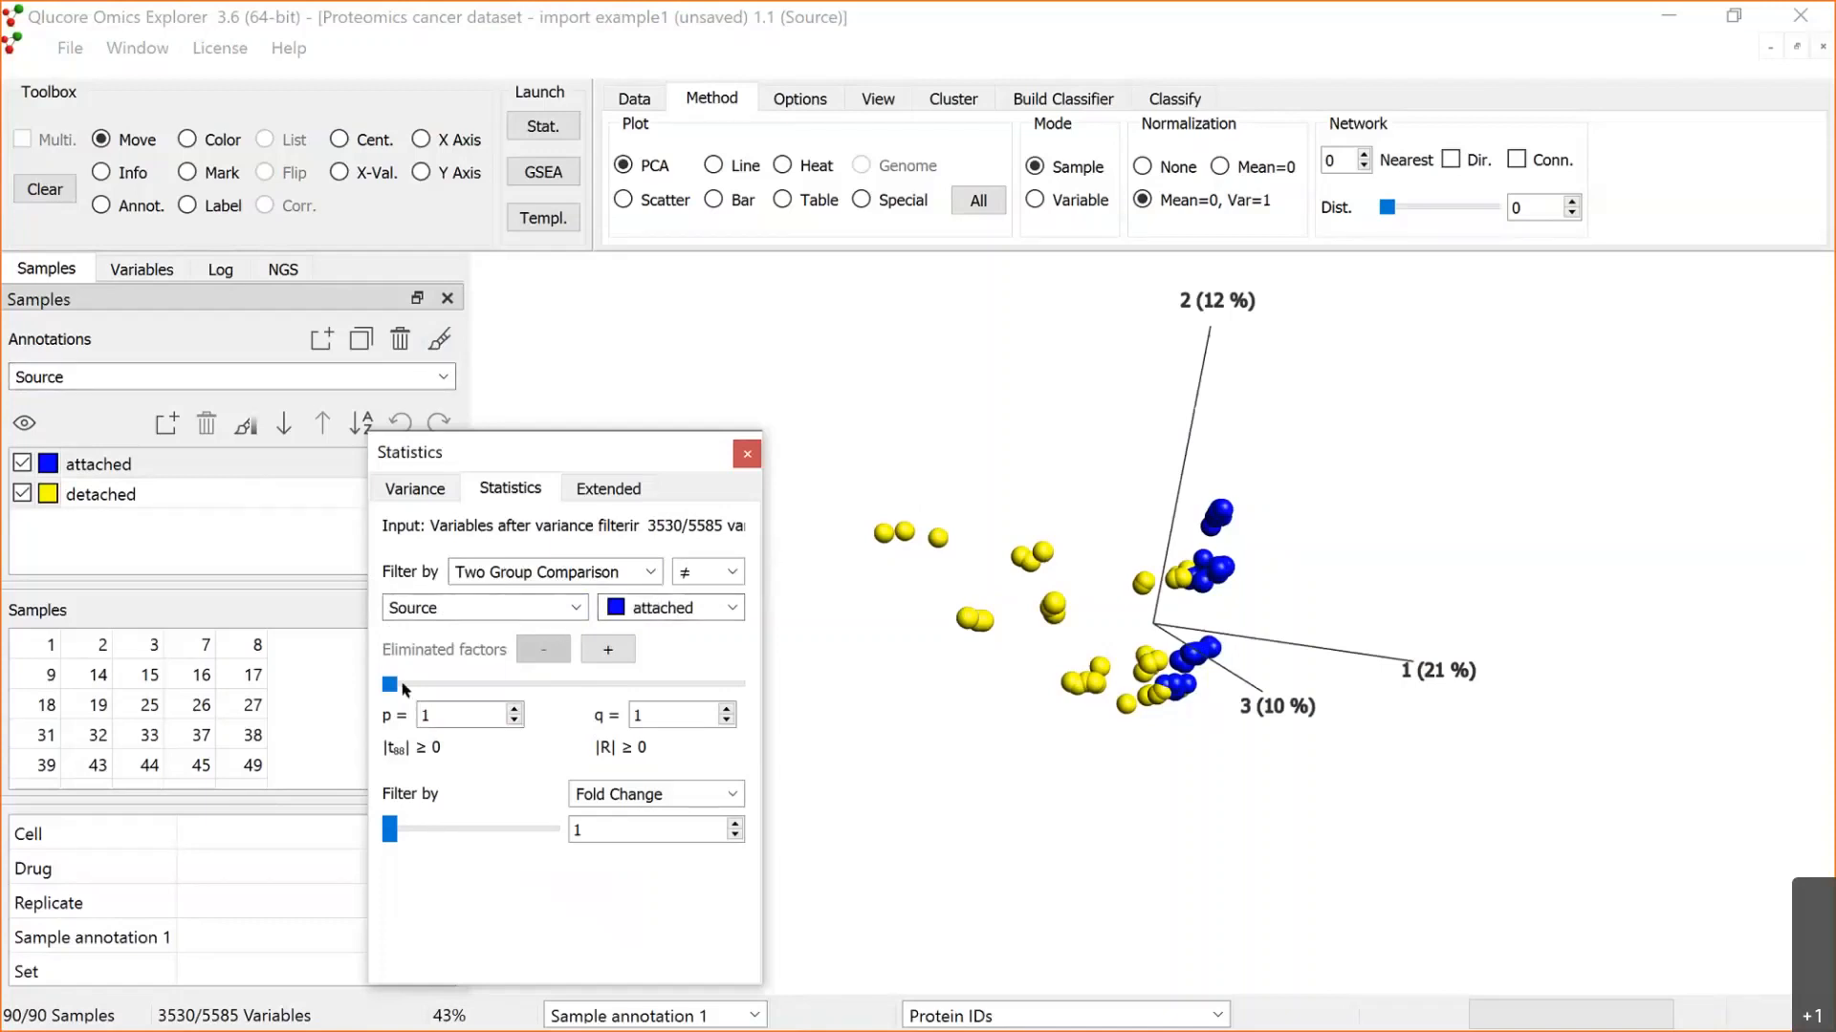
# Step: Tighten the two group comparison filter to p = 0.00395 and set the fold change filter to 2
pyautogui.moveTo(391, 685); pyautogui.dragTo(446, 686)
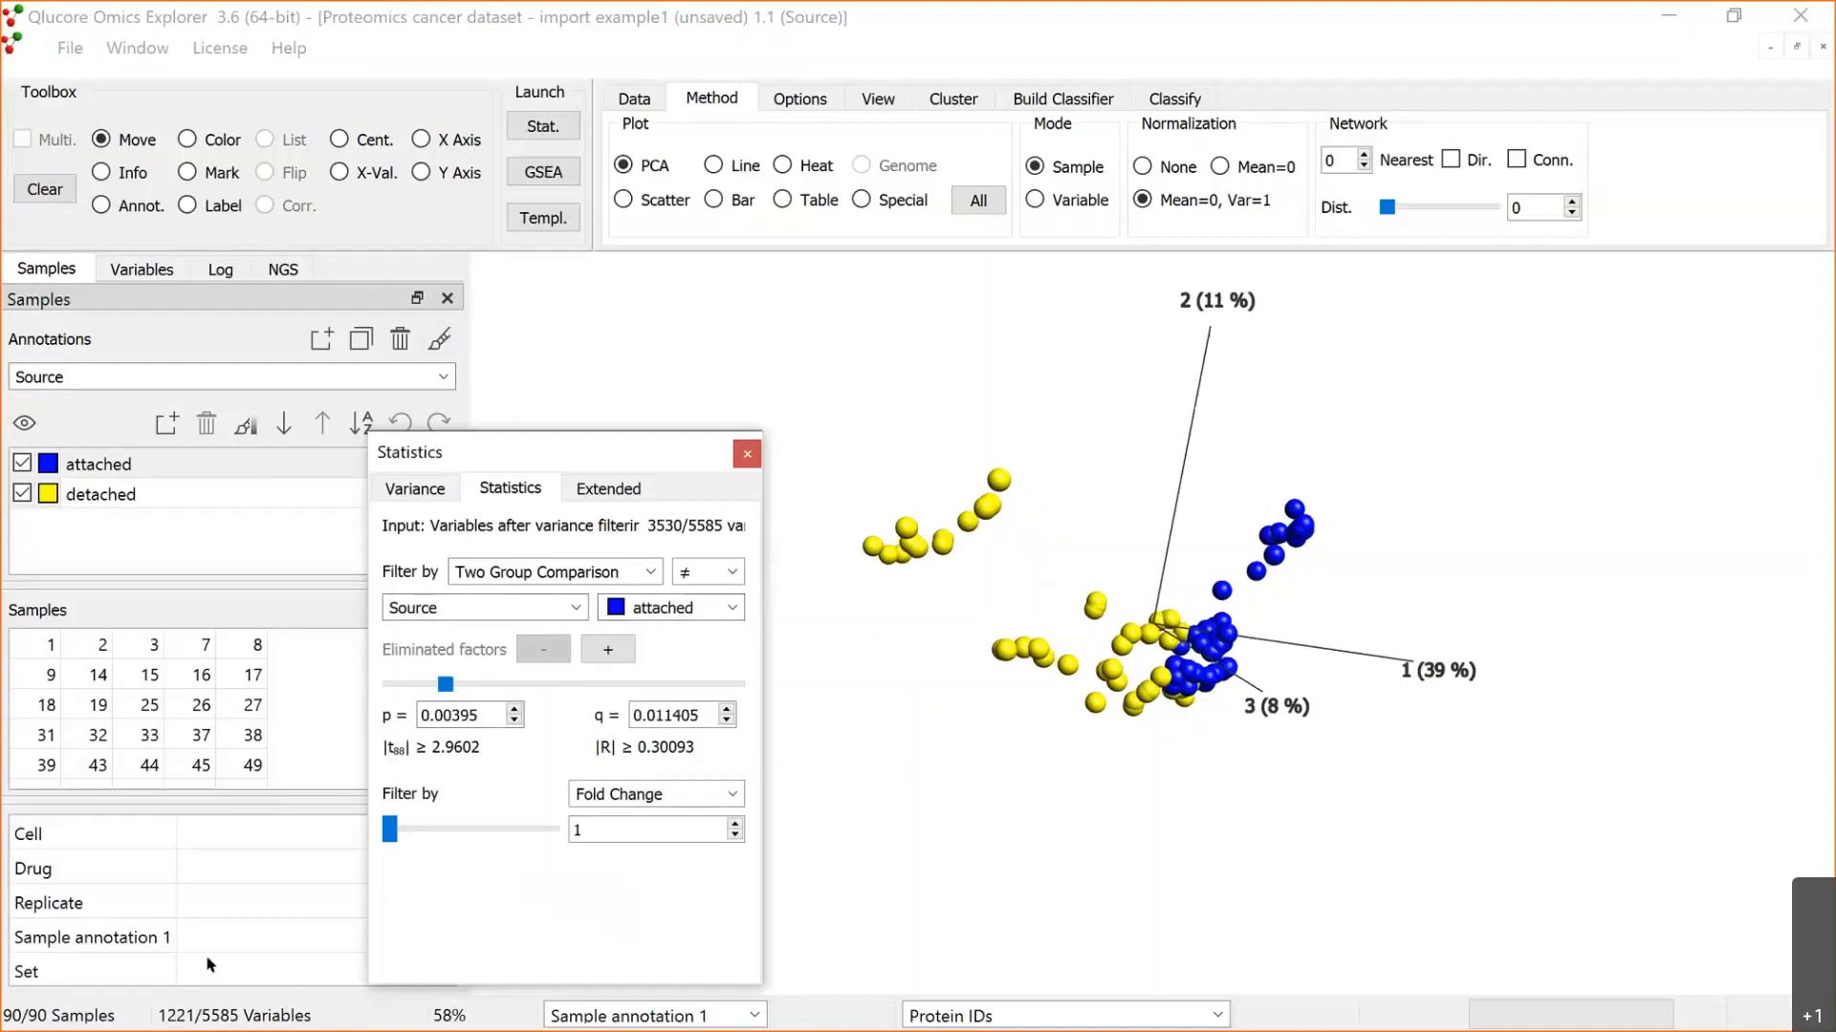
pyautogui.moveTo(390, 828); pyautogui.dragTo(396, 828)
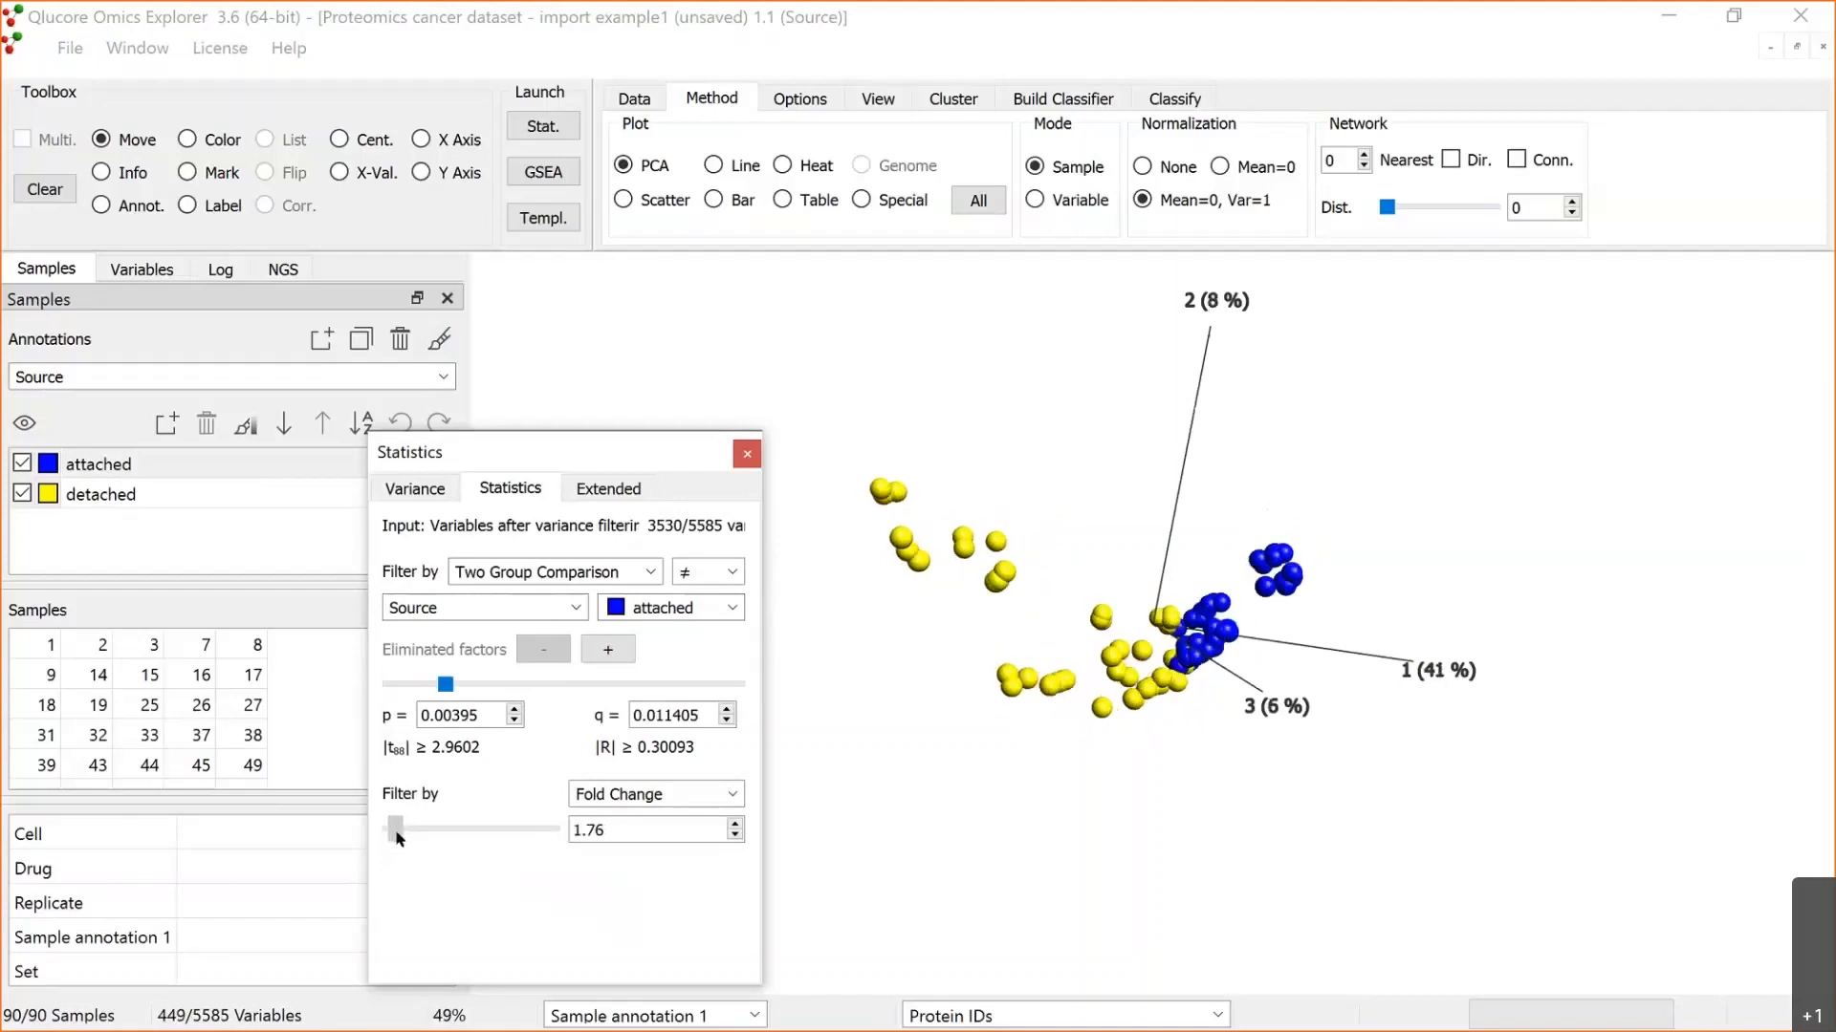
pyautogui.click(734, 824)
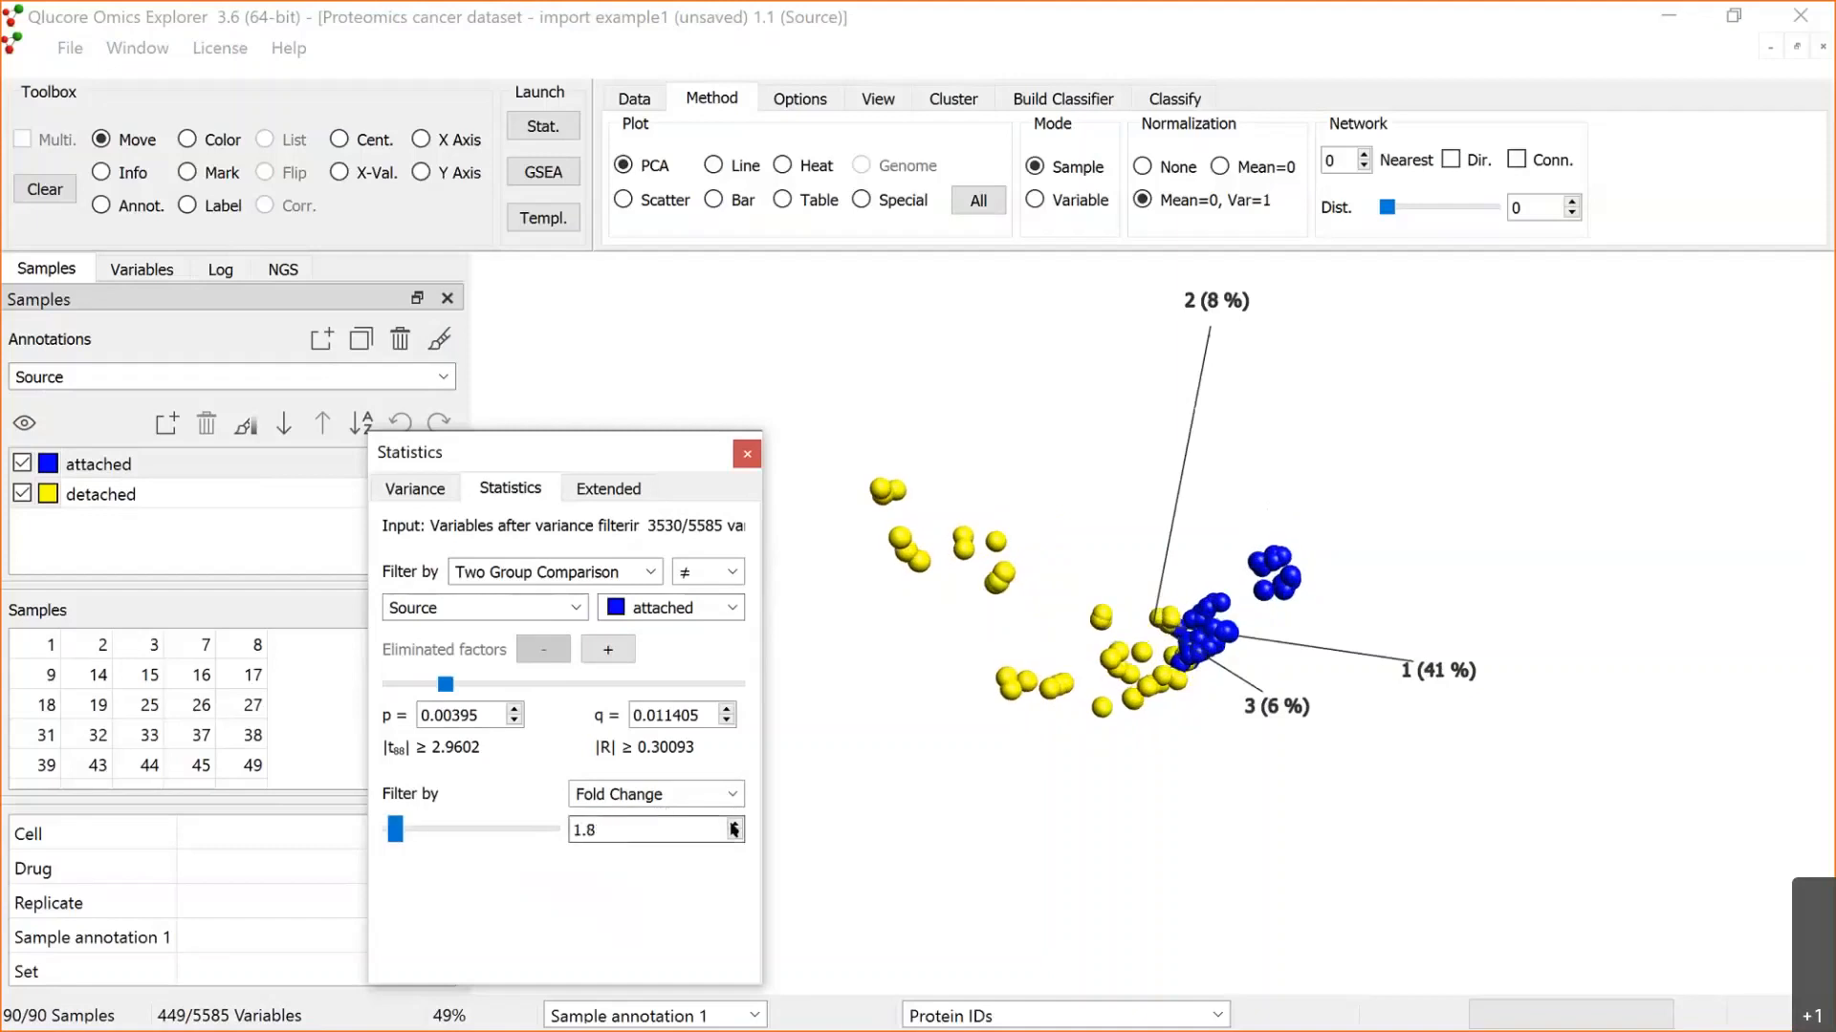
pyautogui.click(734, 824)
pyautogui.click(734, 824)
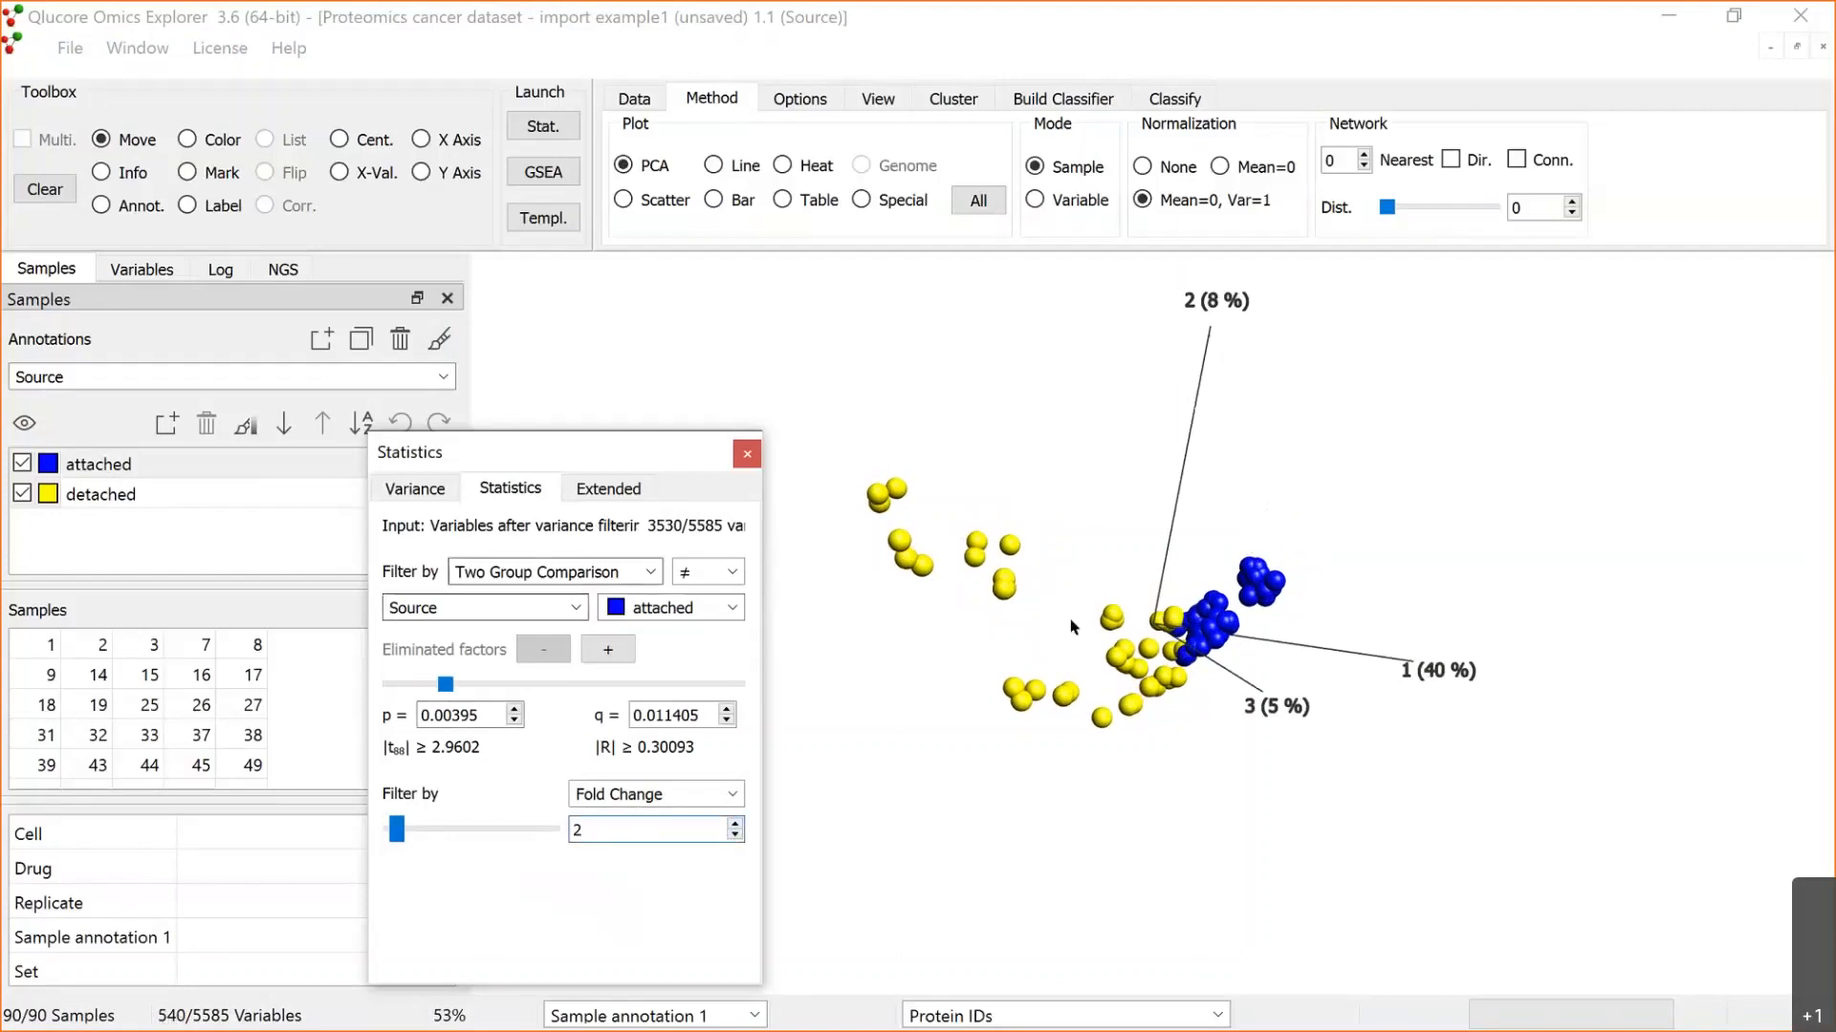
pyautogui.click(1154, 566)
pyautogui.moveTo(1153, 566); pyautogui.dragTo(1197, 626)
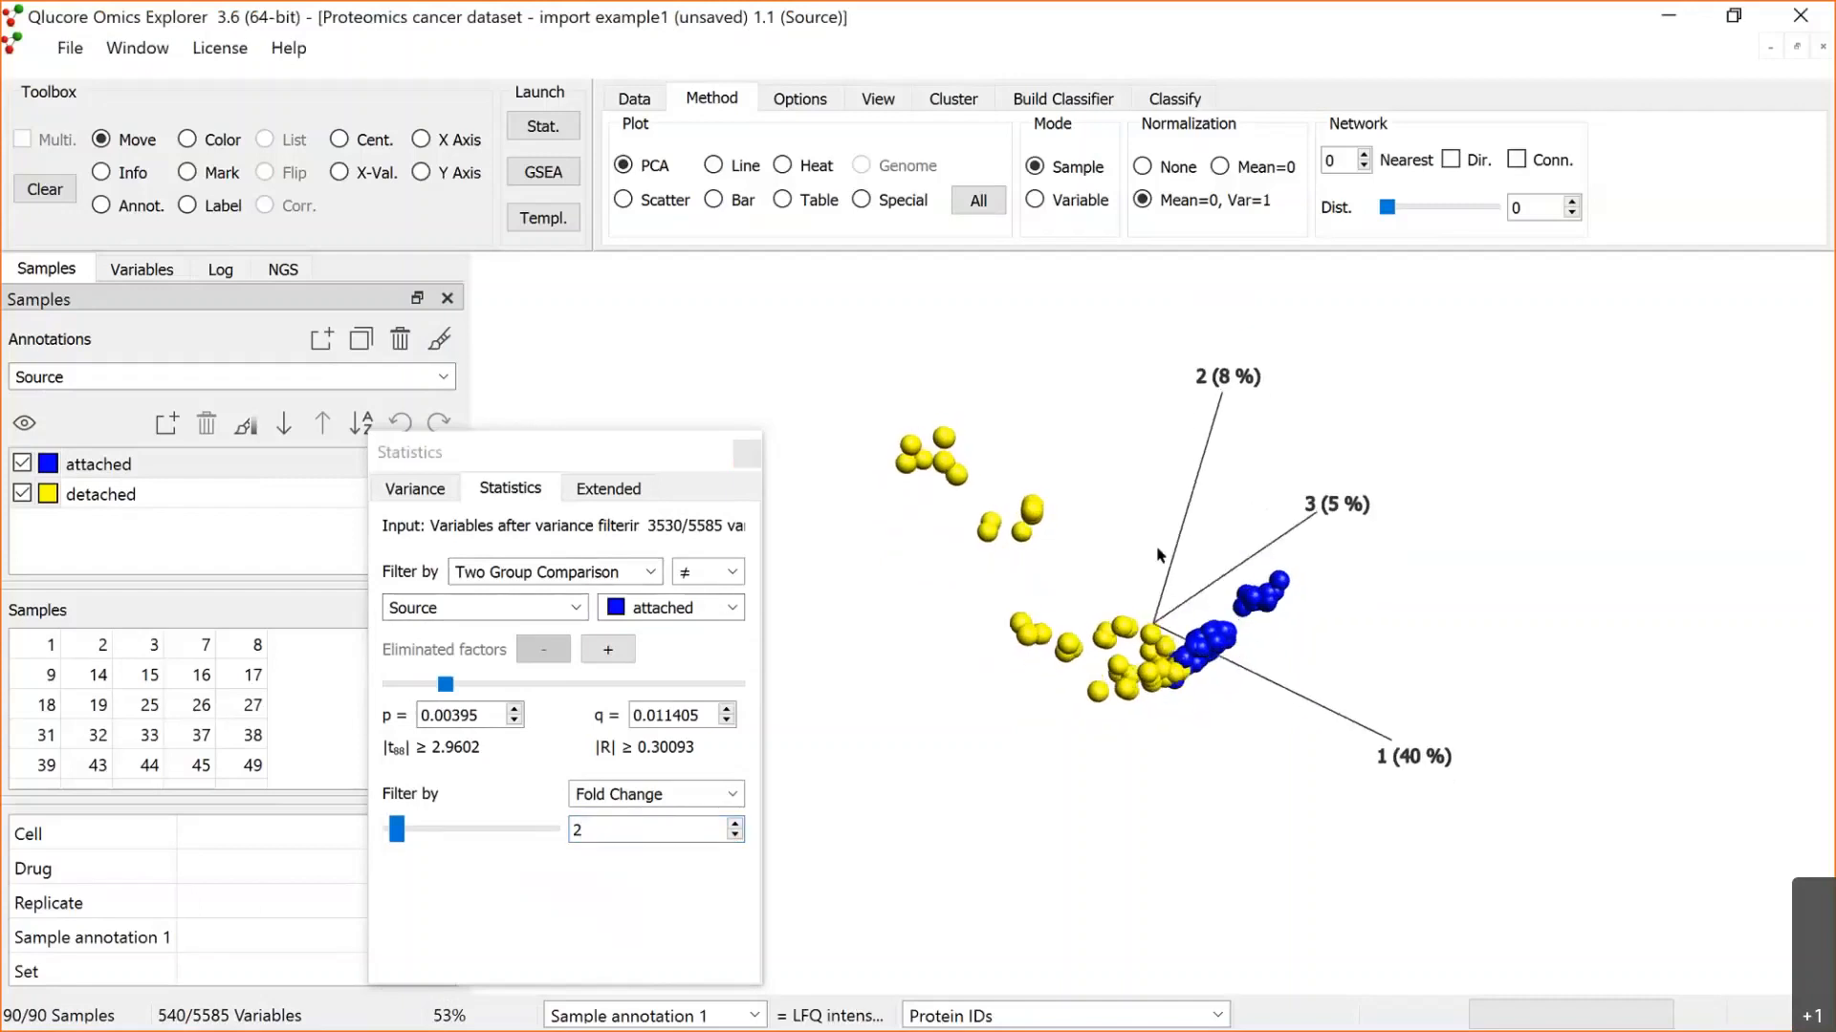
pyautogui.moveTo(1264, 558); pyautogui.dragTo(1277, 611)
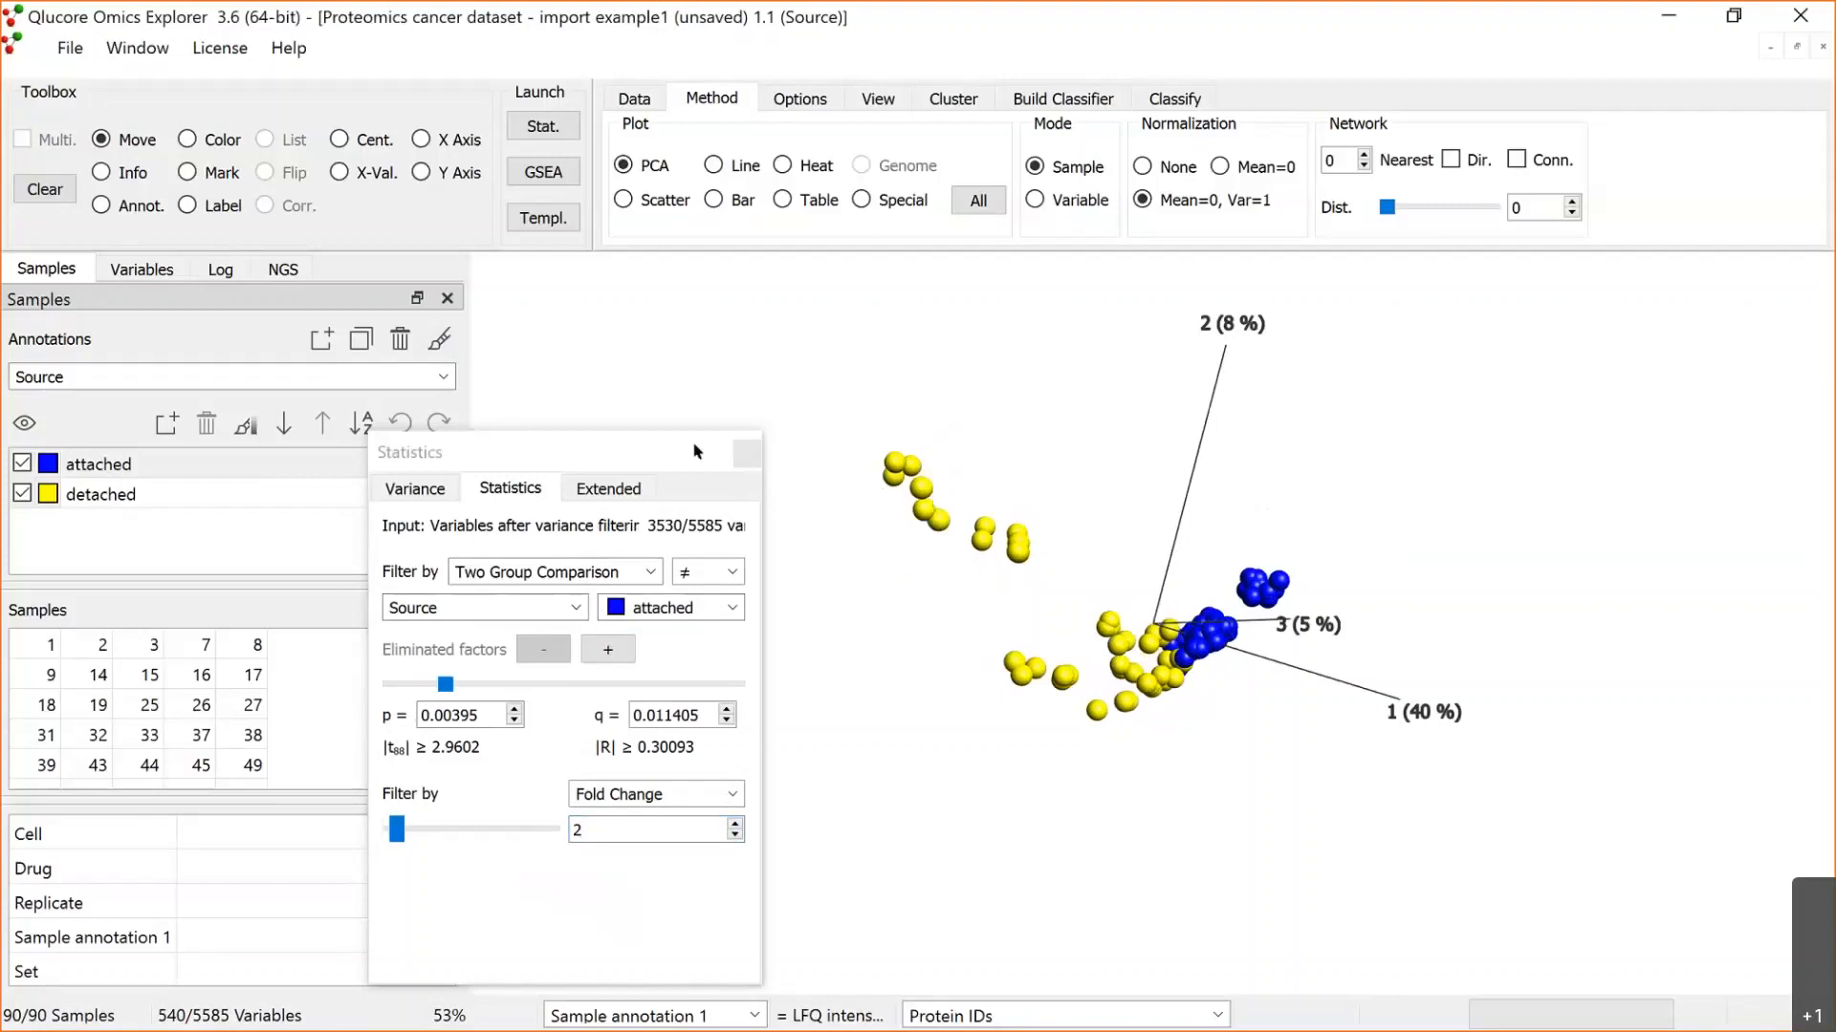
# Step: Create a new synchronized plot from the current PCA plot
pyautogui.moveTo(512, 467); pyautogui.dragTo(327, 482)
pyautogui.rightClick(767, 478)
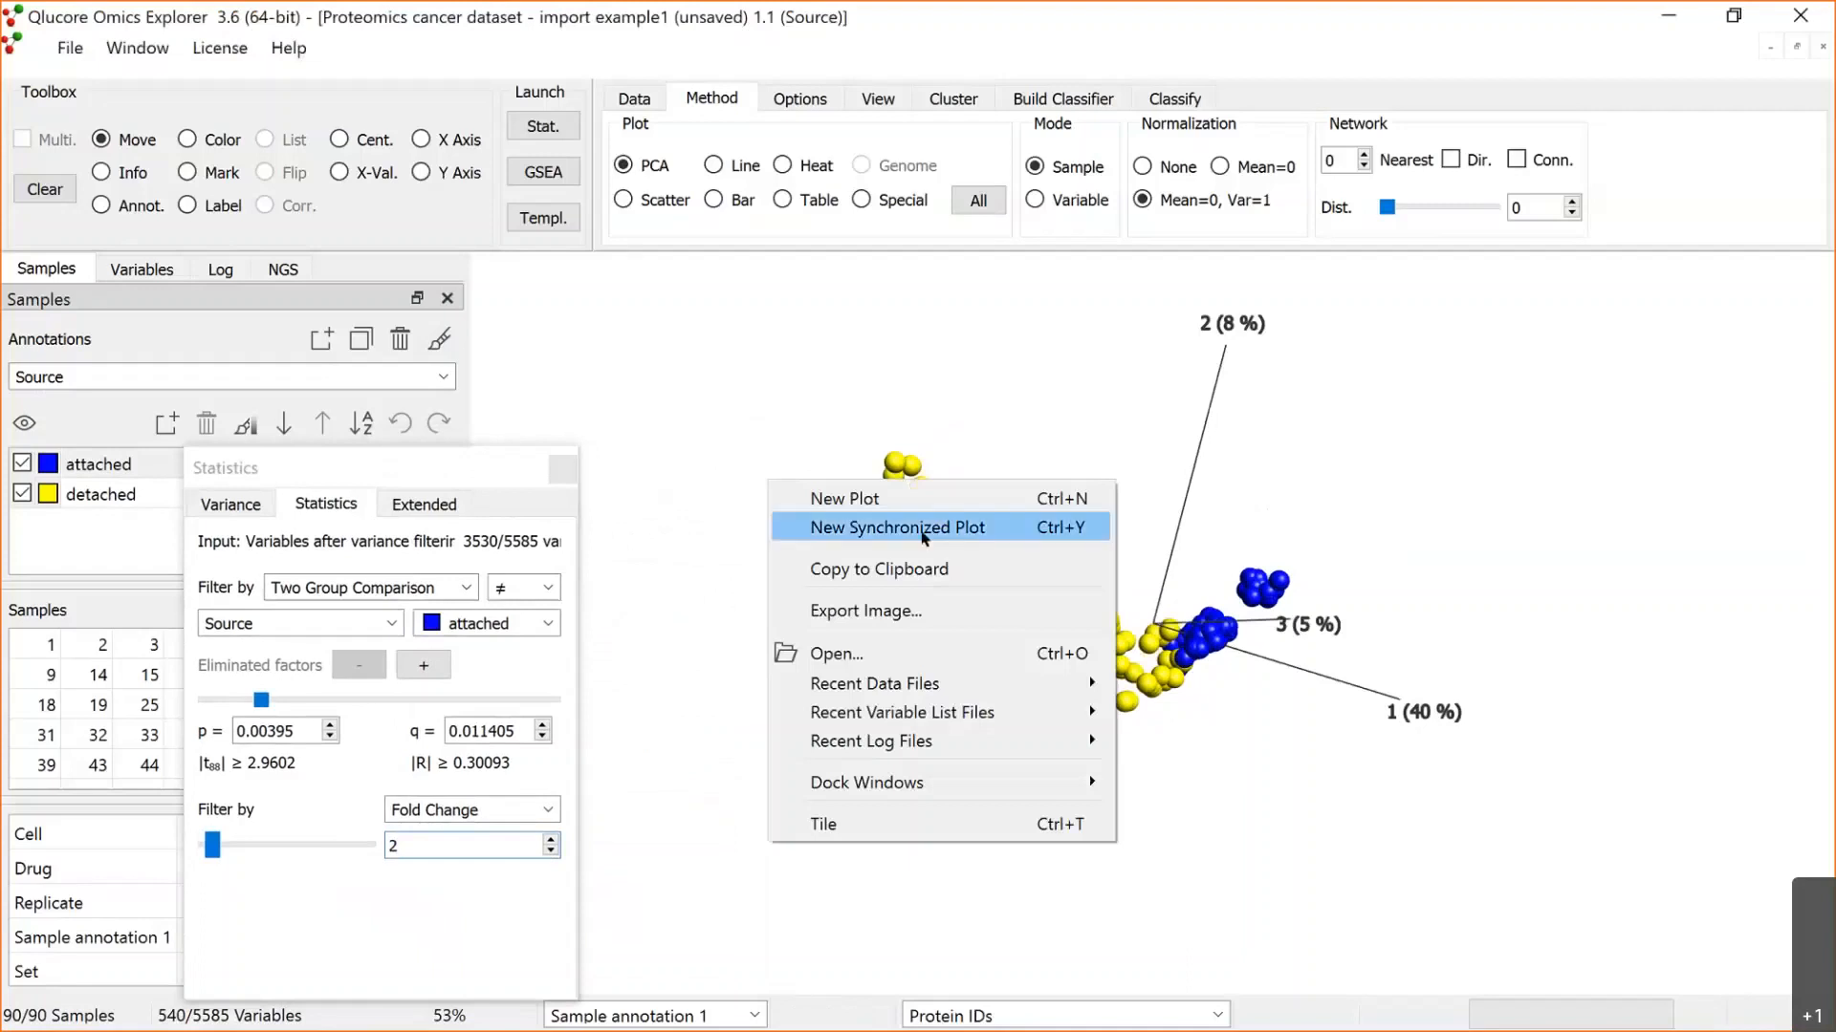
pyautogui.click(924, 530)
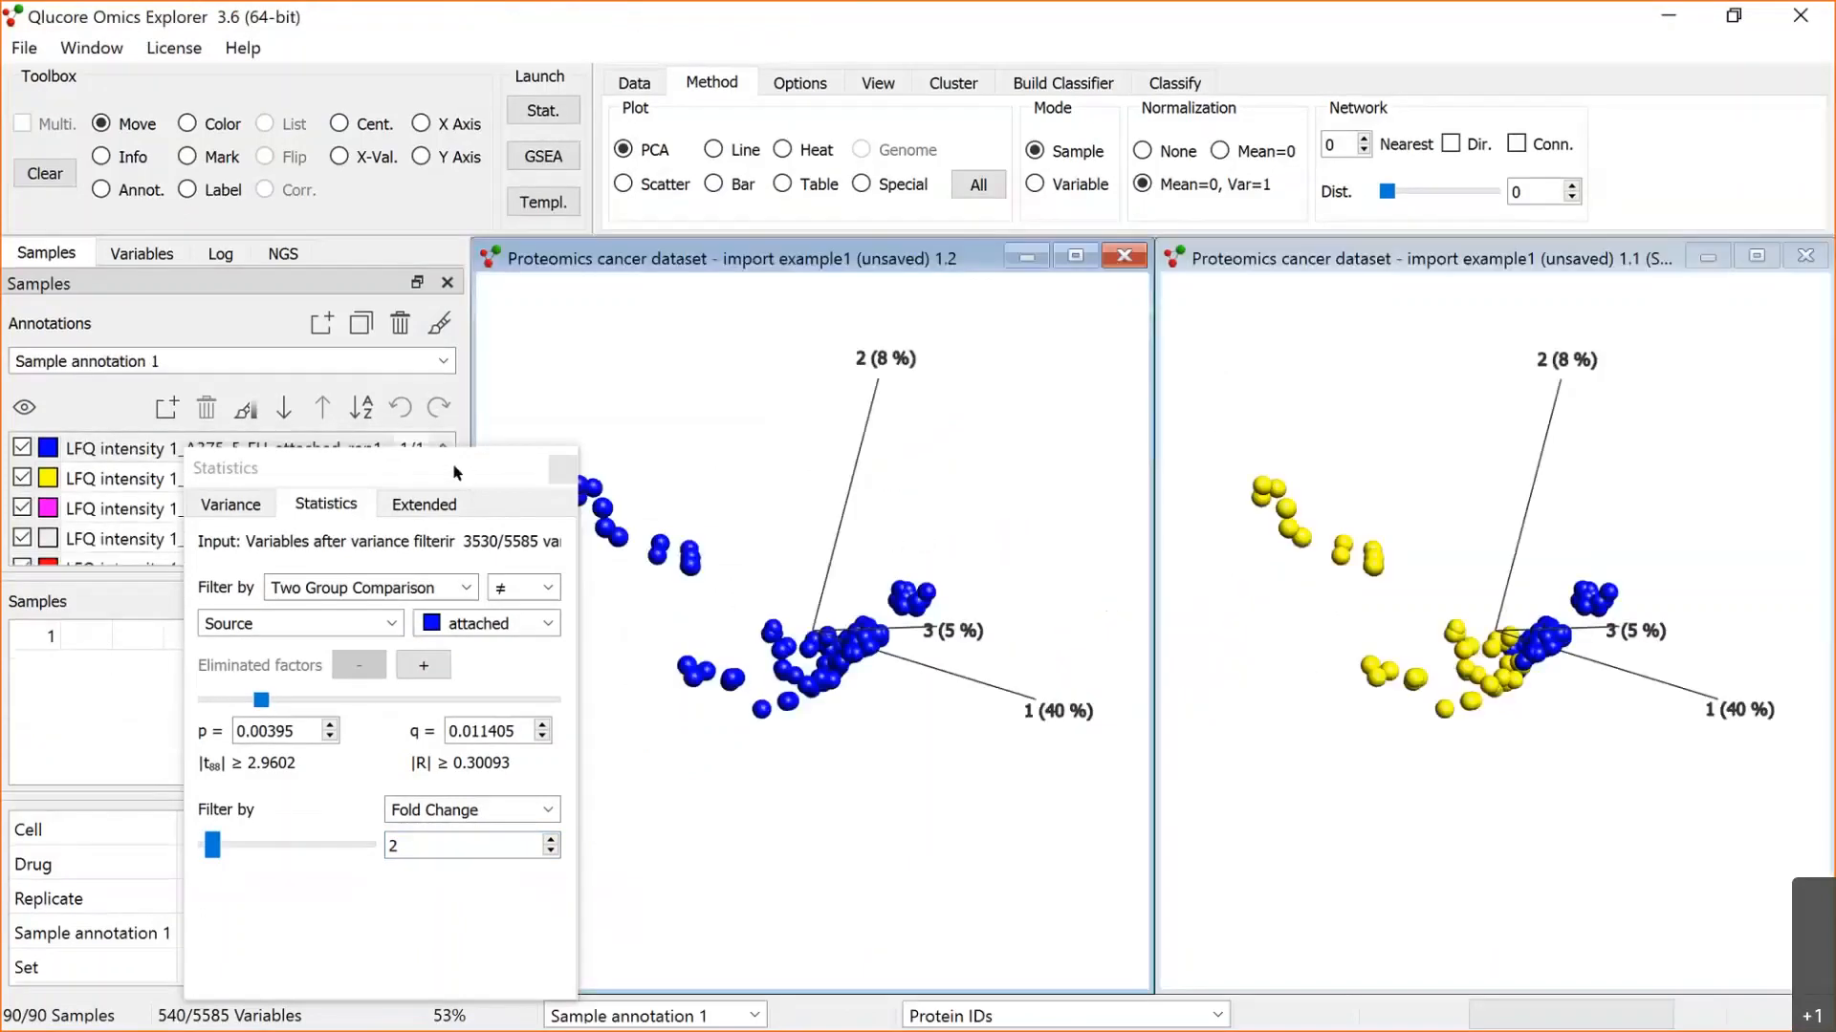
# Step: Colour the samples in the new synchronized plot by the Cell annotation and inspect the grouping
pyautogui.moveTo(383, 468); pyautogui.dragTo(187, 596)
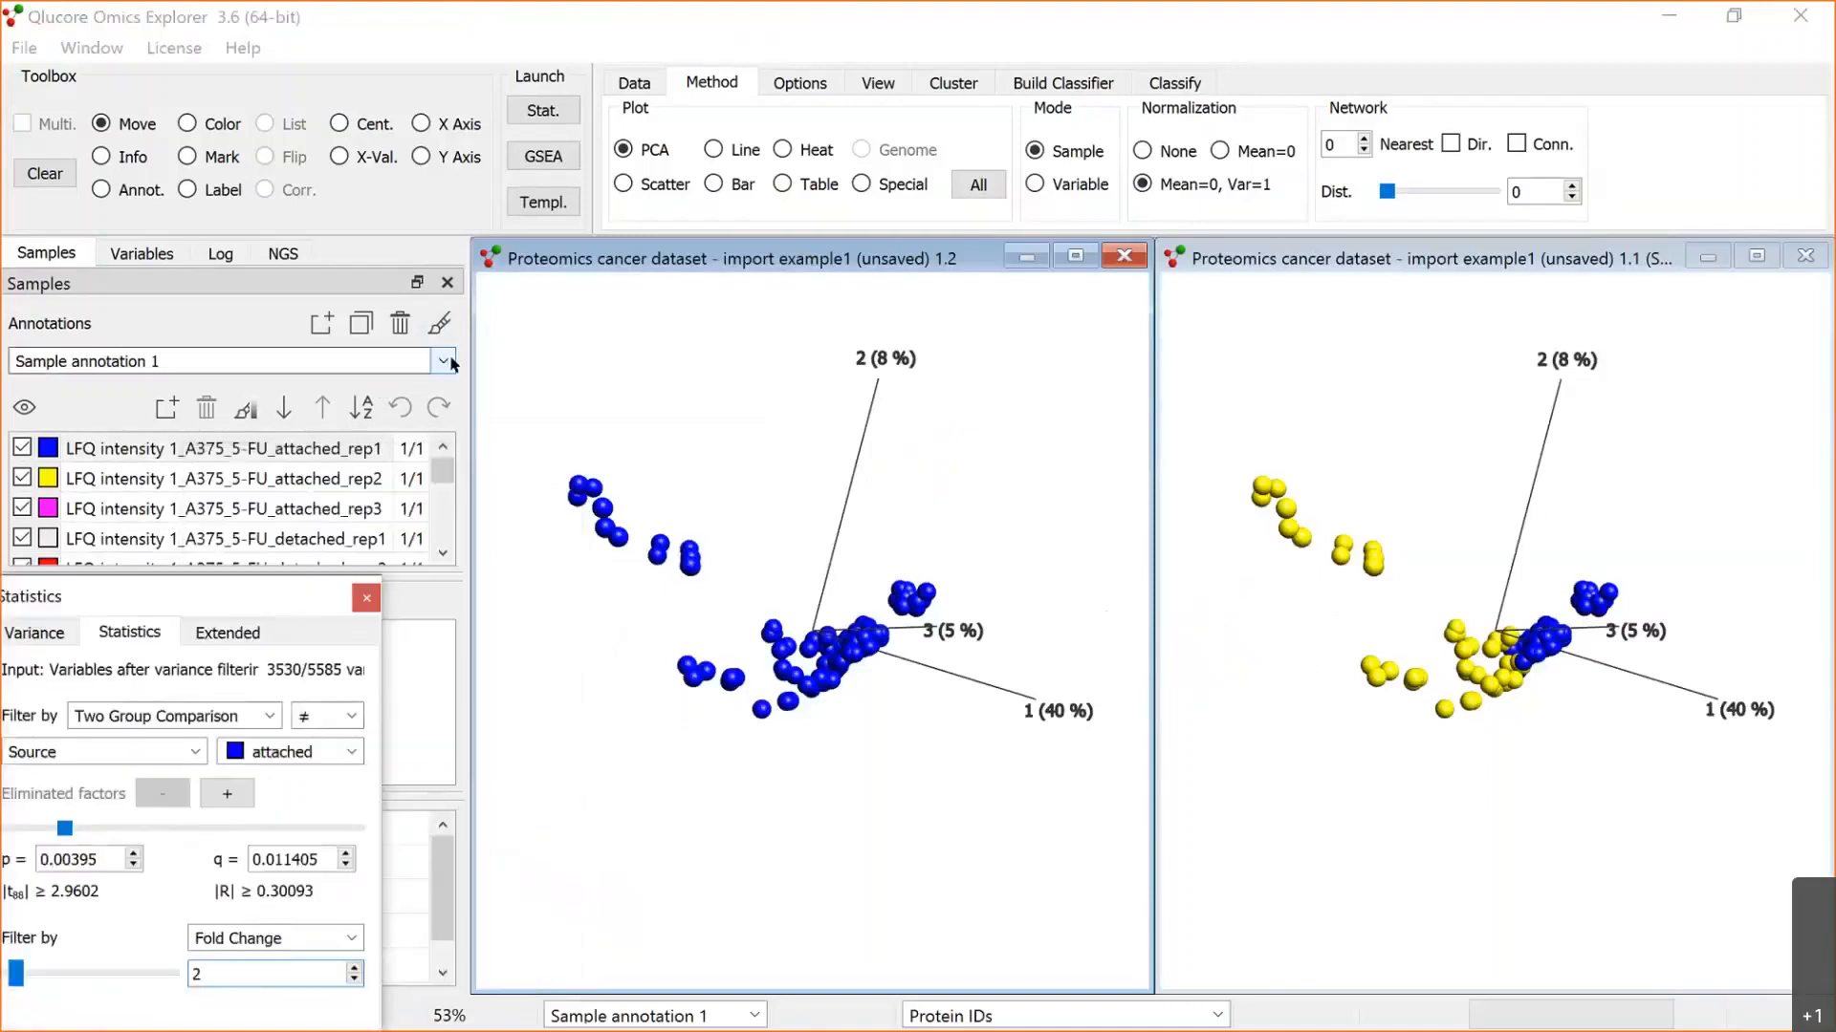
pyautogui.click(198, 361)
pyautogui.click(182, 386)
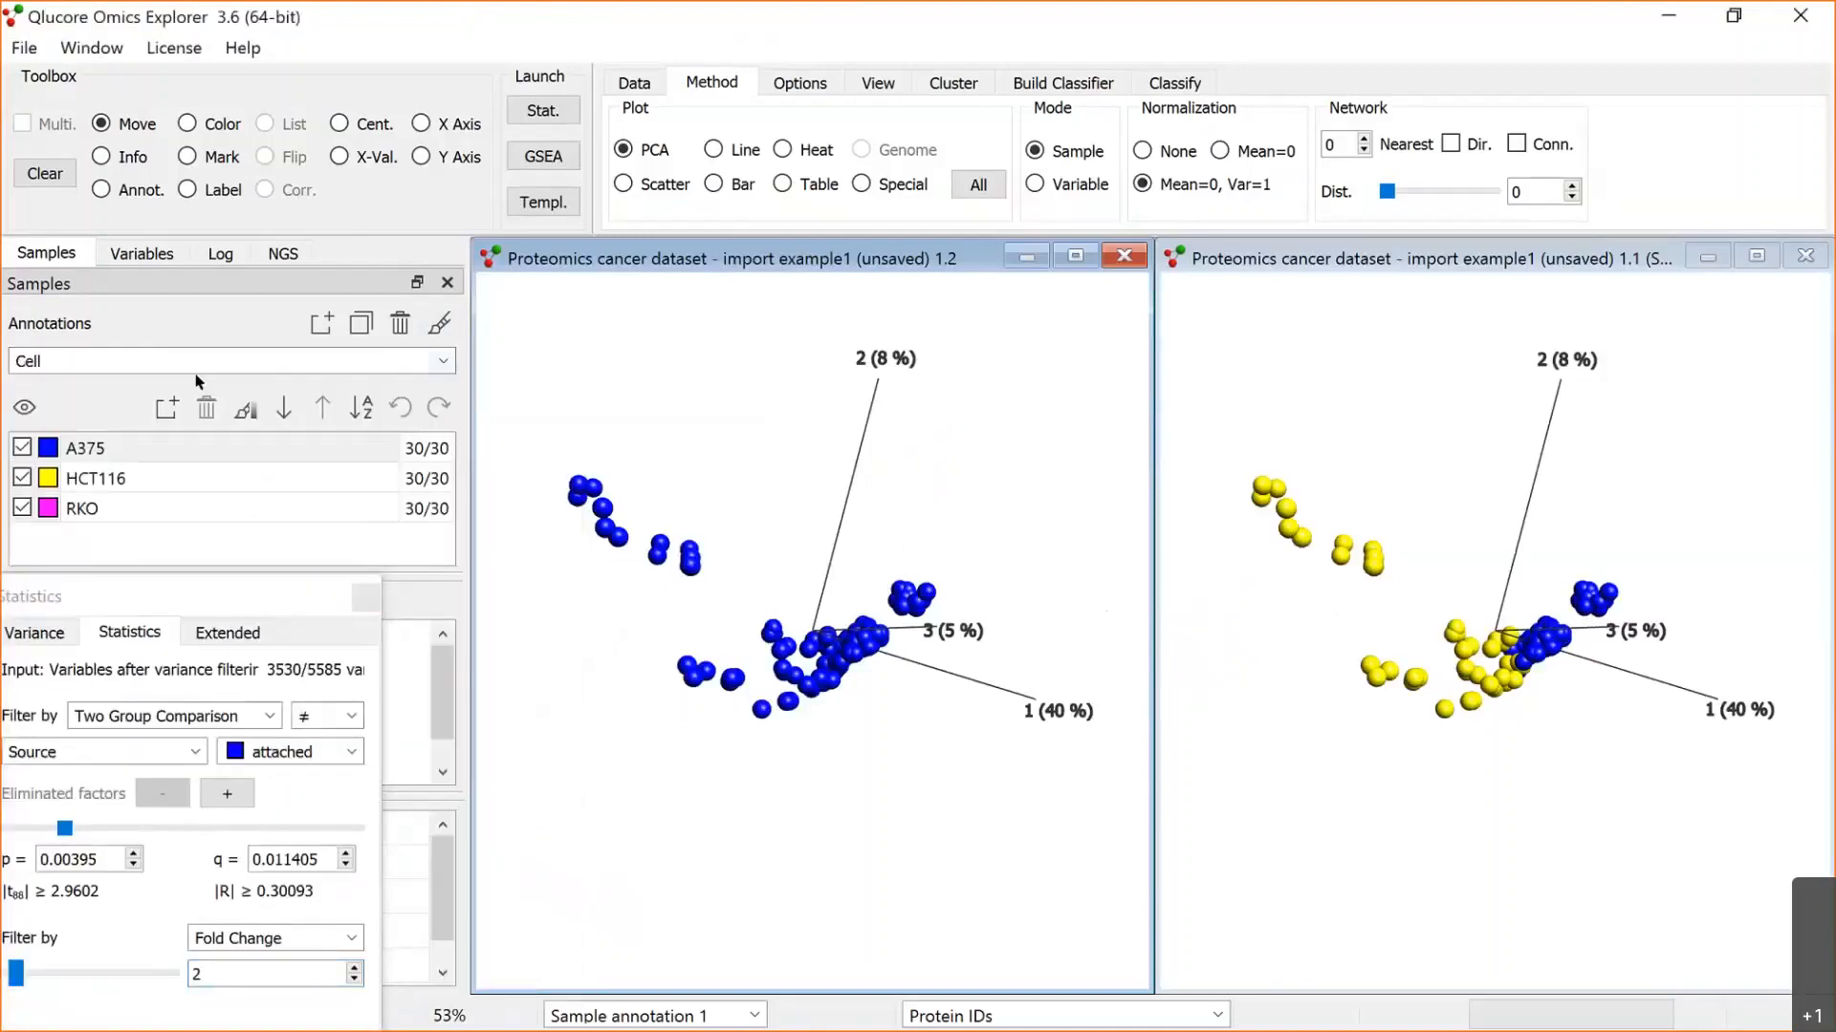
pyautogui.click(439, 323)
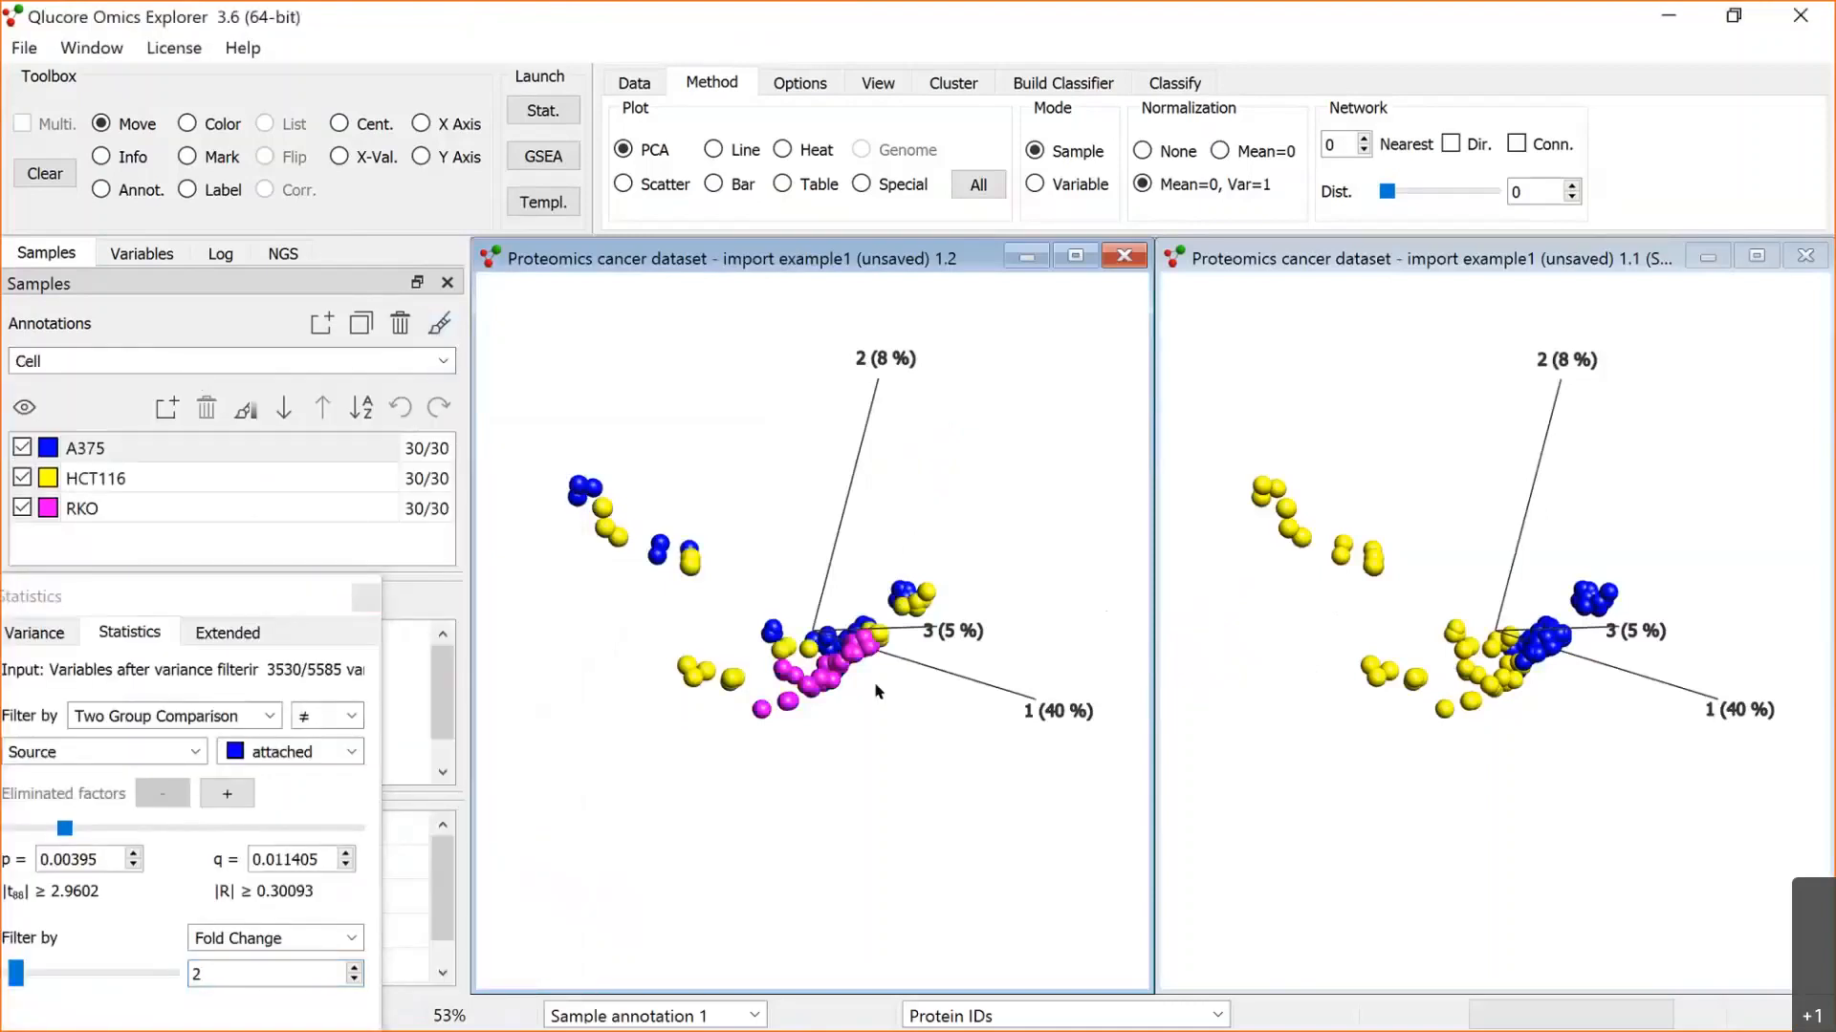
pyautogui.moveTo(878, 690); pyautogui.dragTo(837, 715)
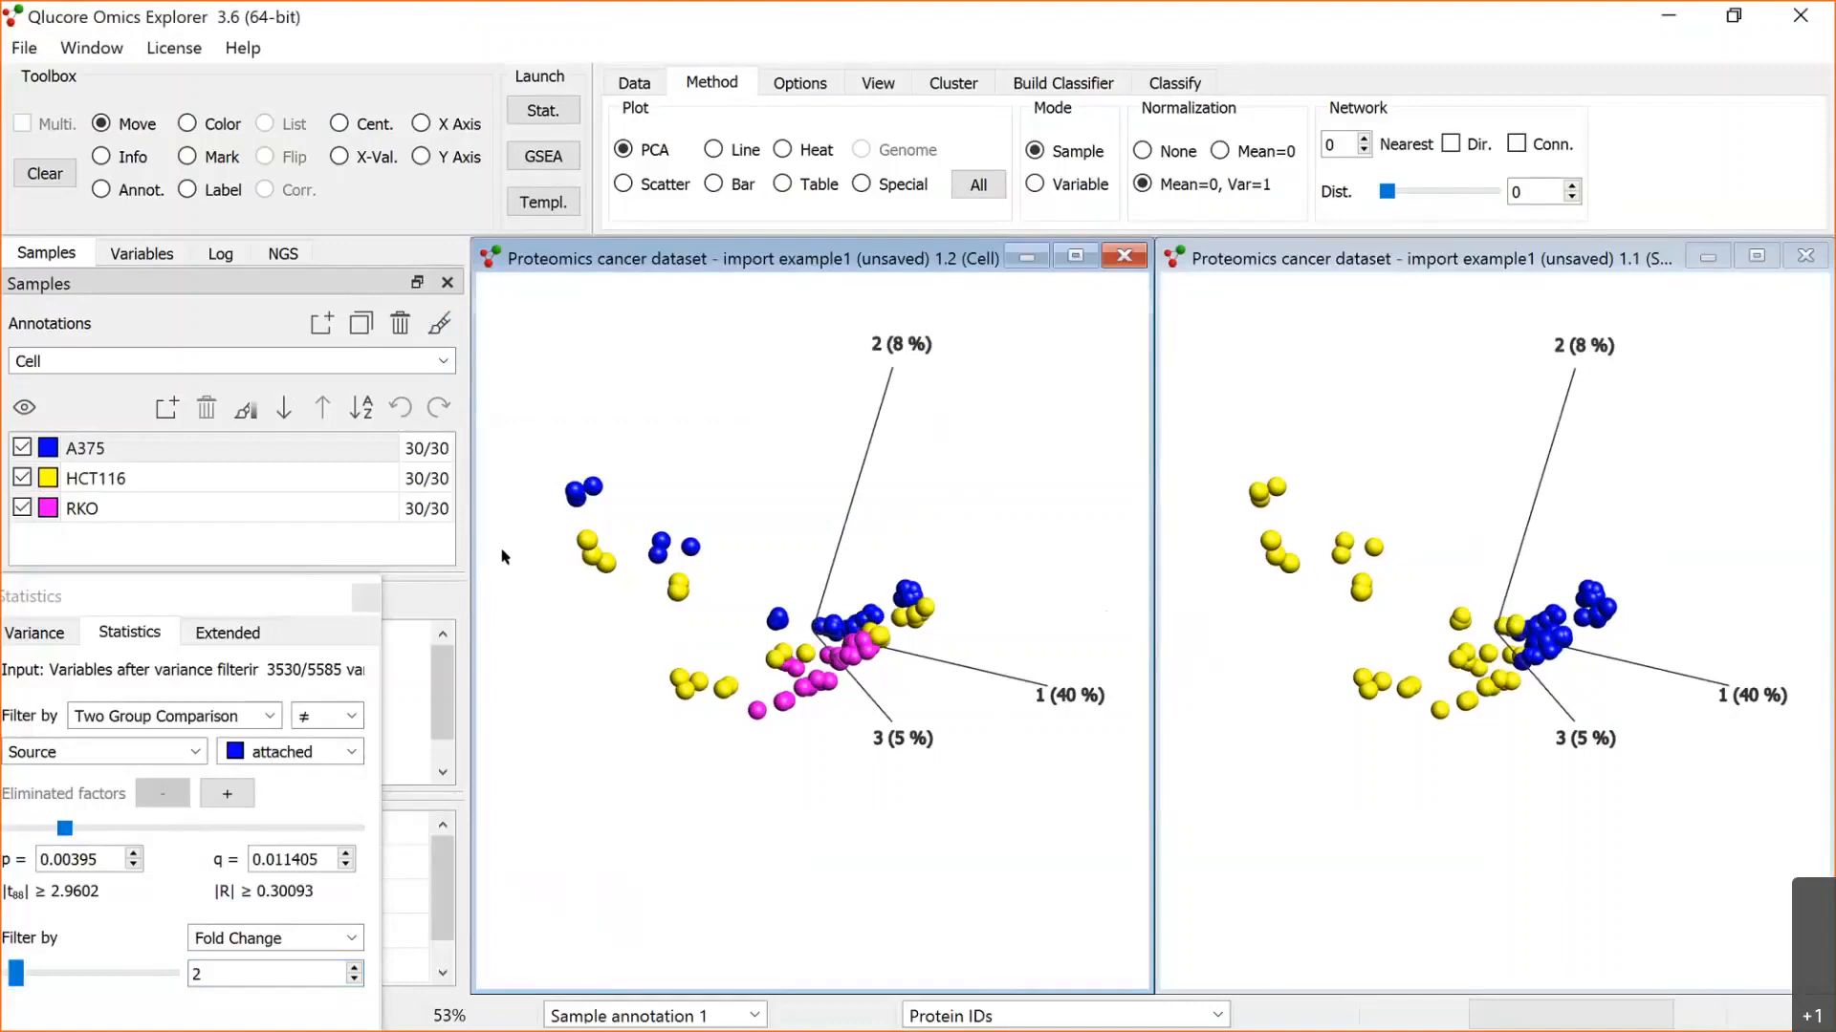
# Step: Recolour the samples in the new synchronized plot by the Drug annotation and inspect the grouping
pyautogui.click(442, 360)
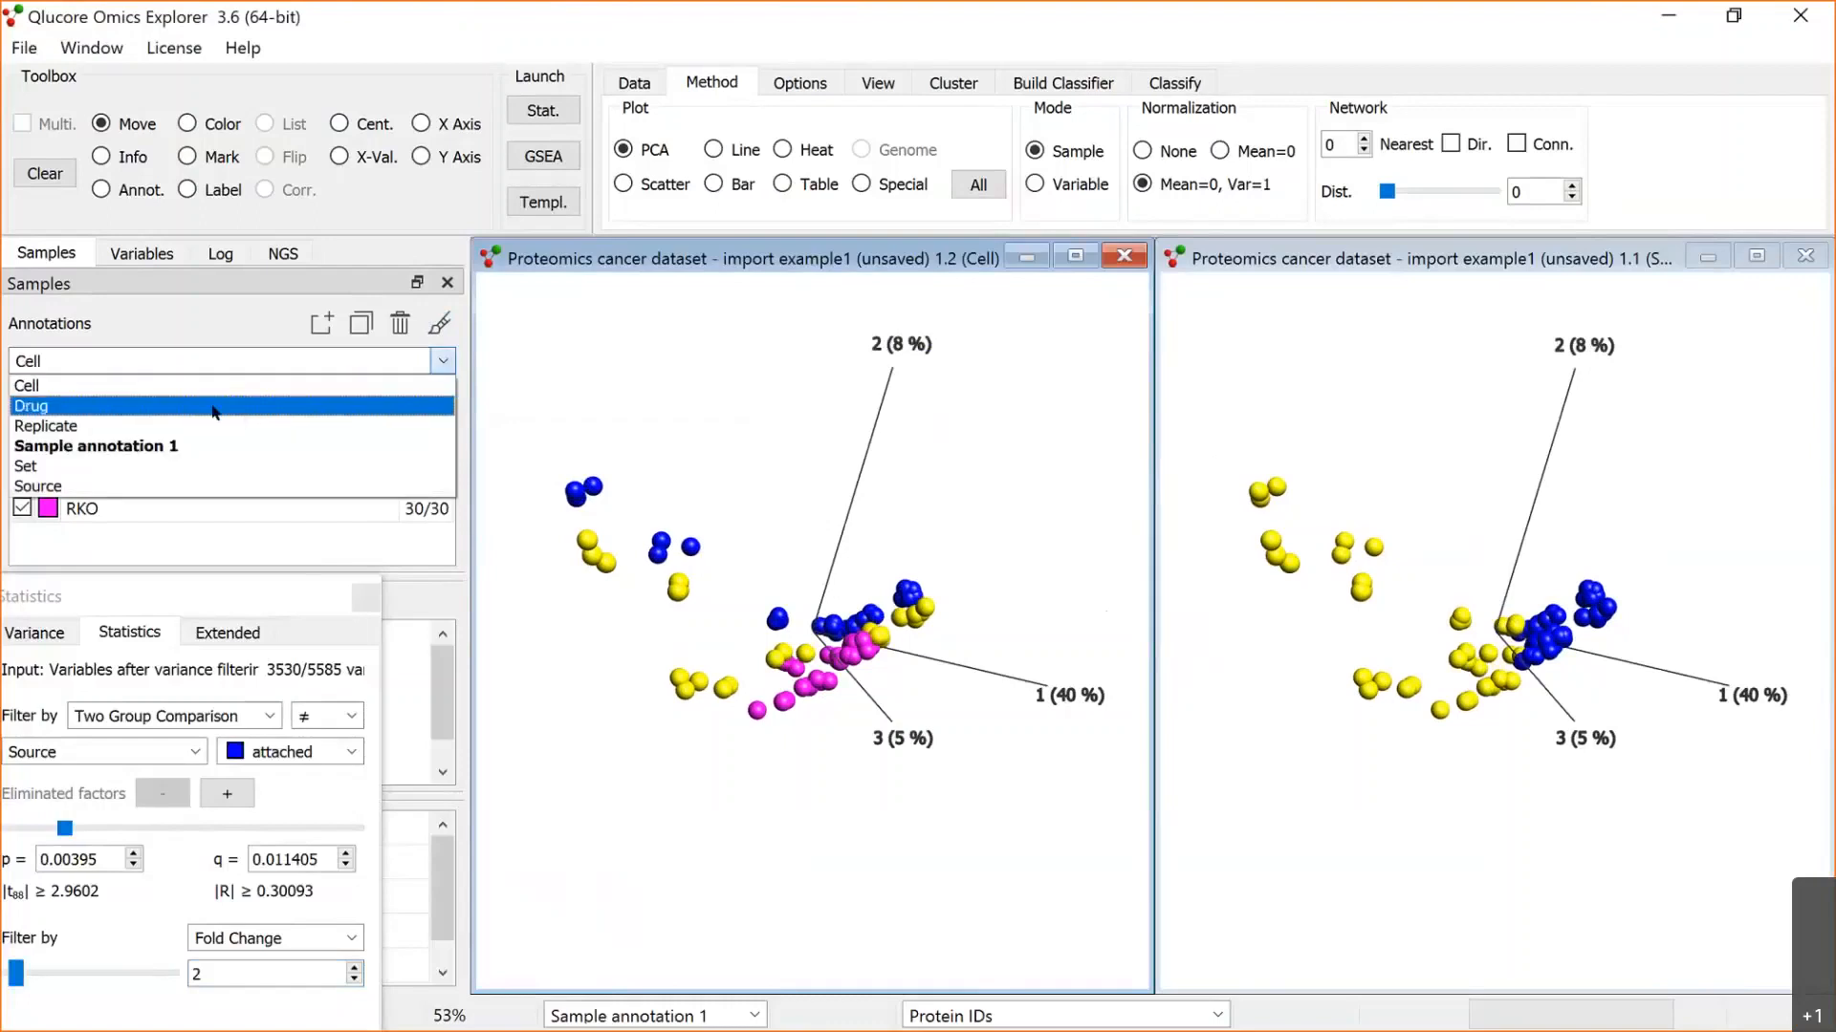
pyautogui.click(214, 408)
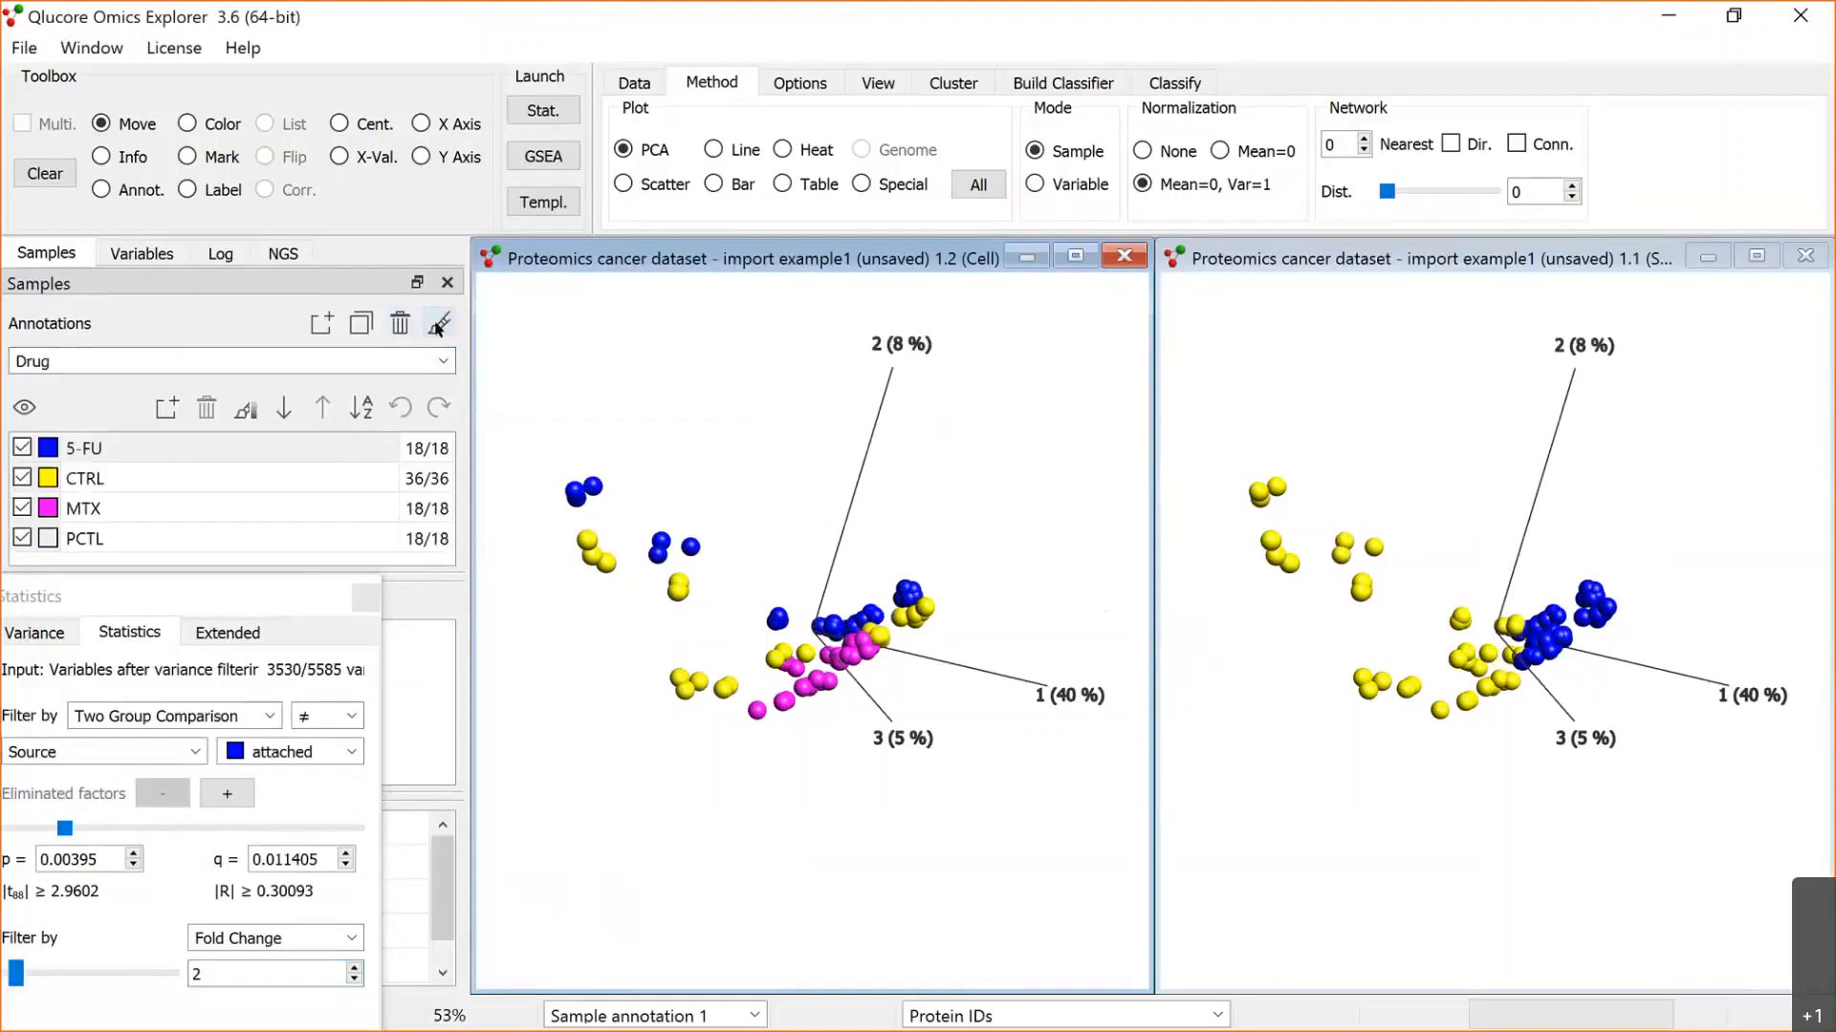
pyautogui.click(439, 323)
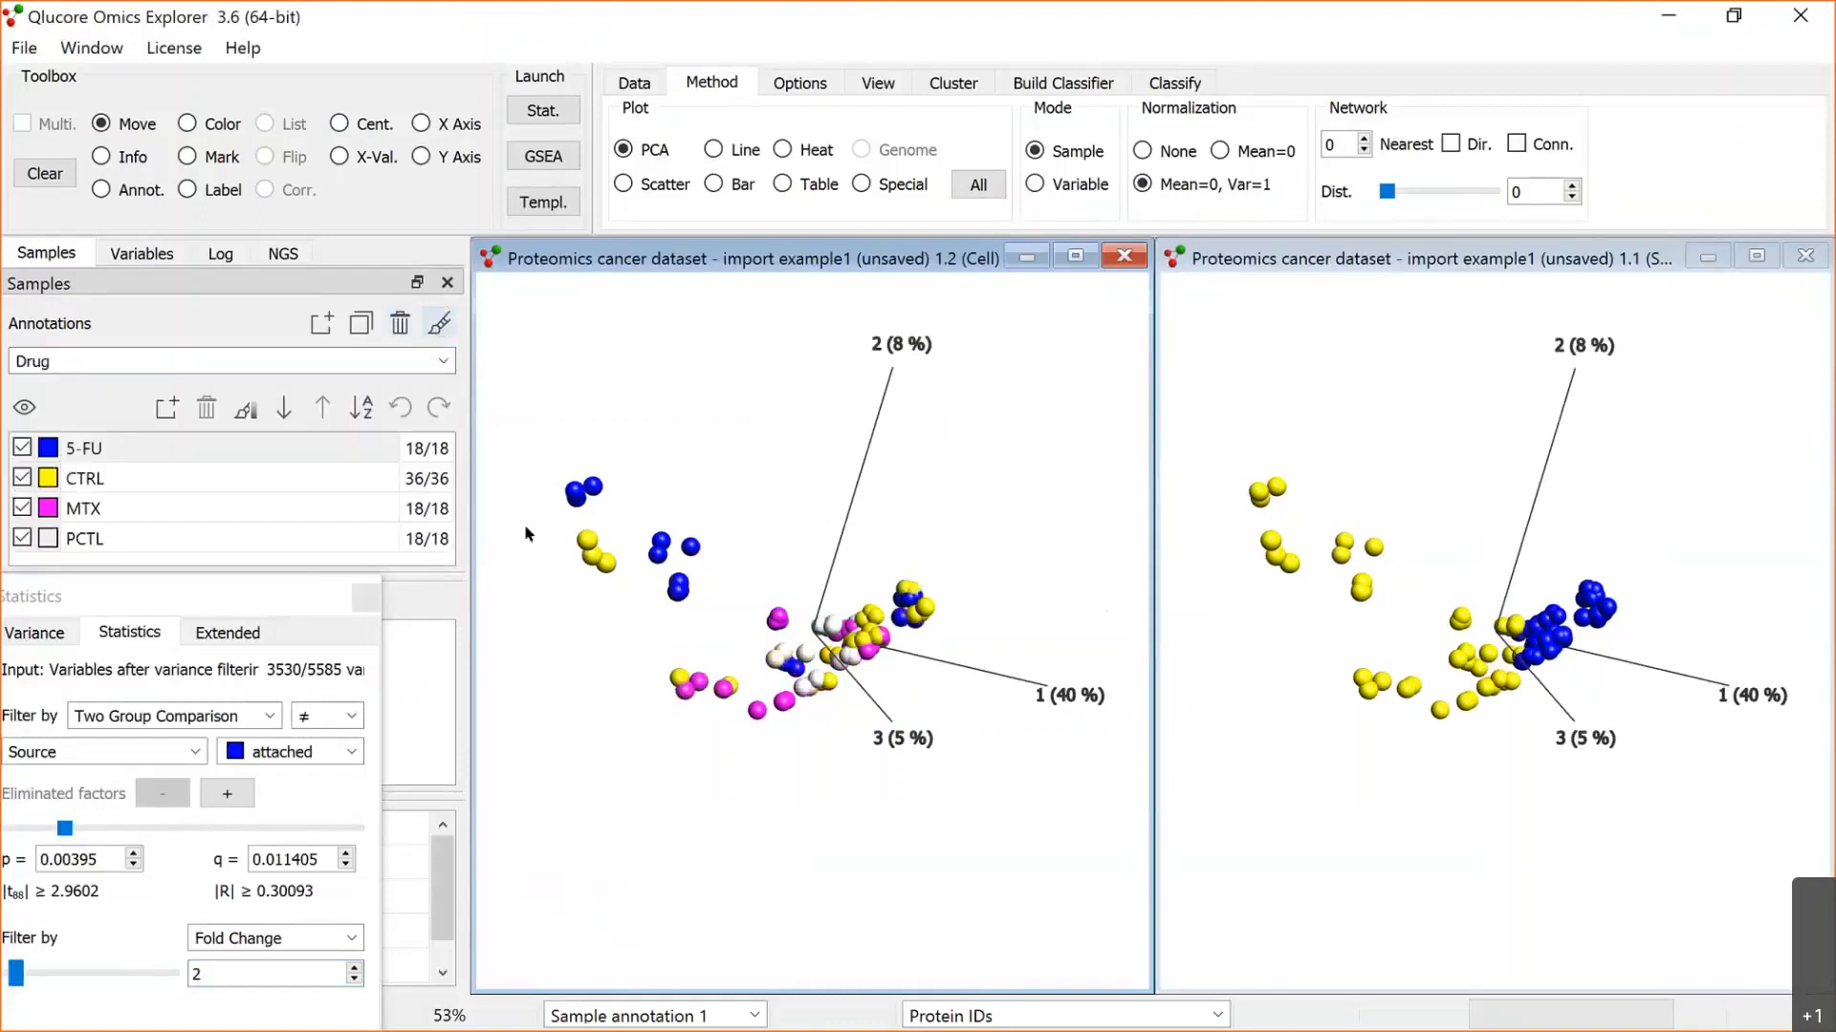
pyautogui.moveTo(736, 683); pyautogui.dragTo(747, 640)
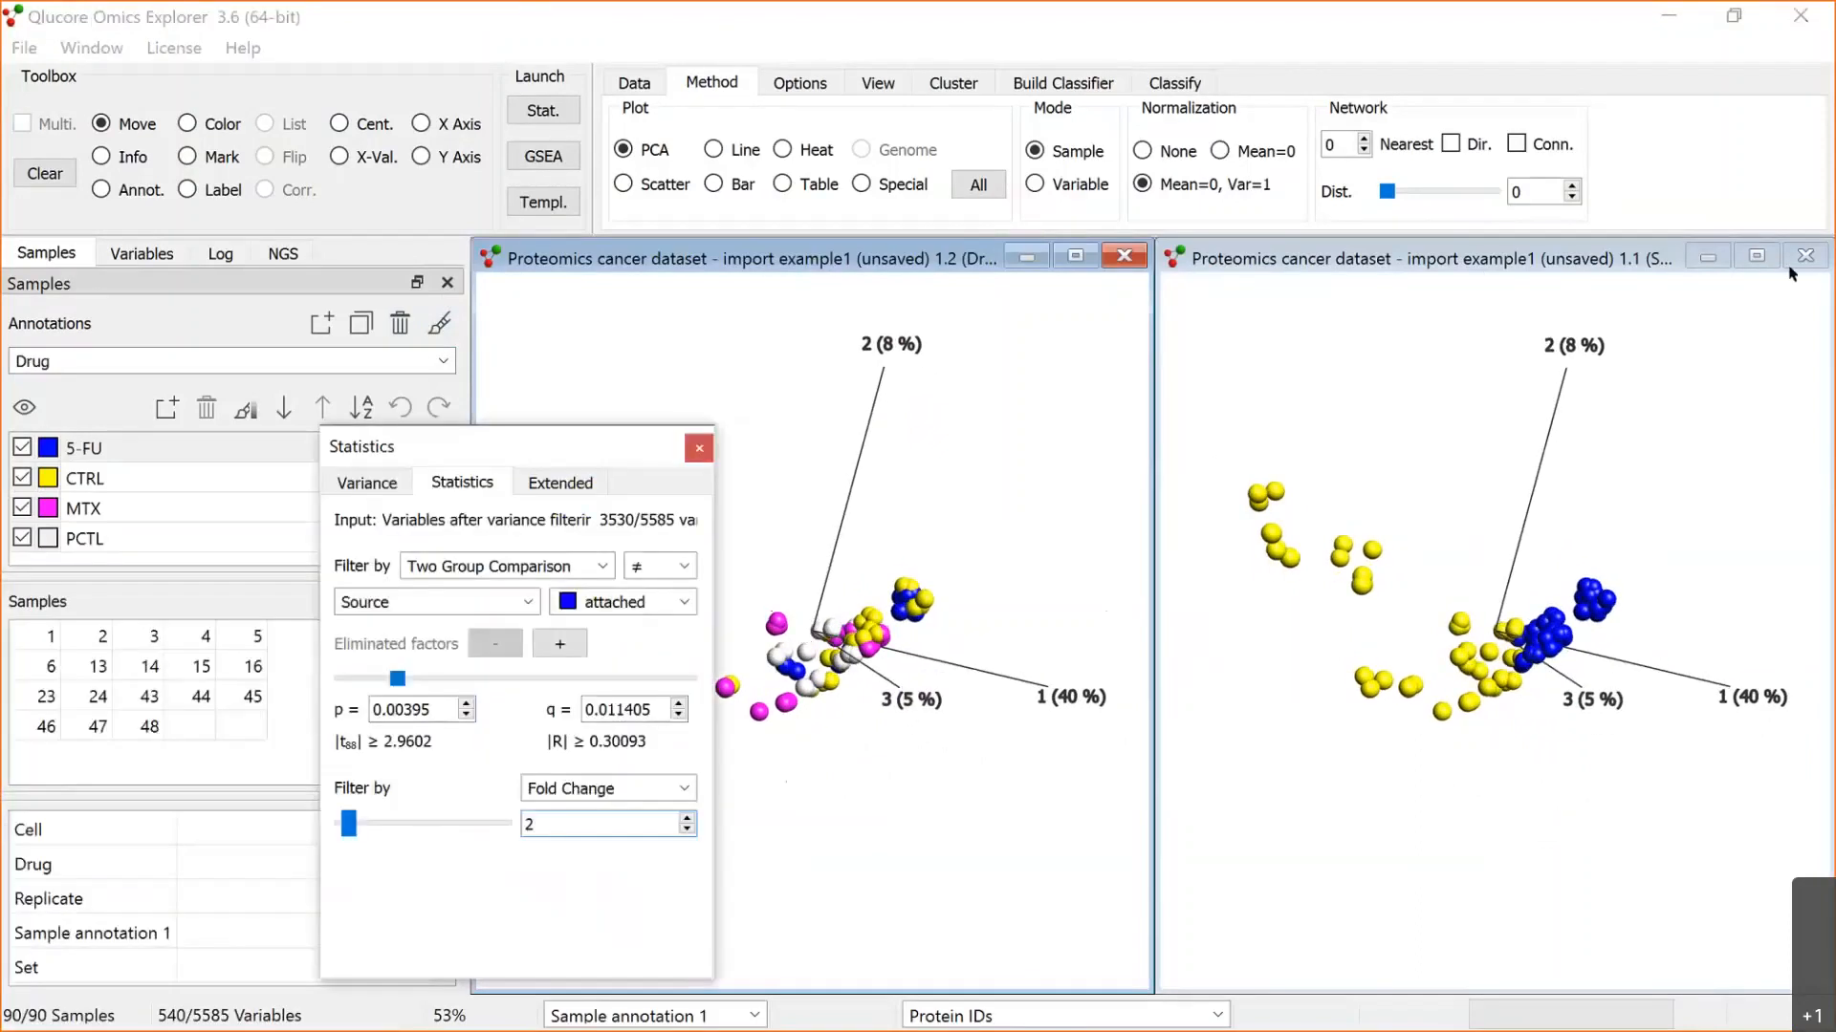
# Step: Enlarge the Source-coloured PCA plot and eliminate Cell and Drug as nominal factors in the two group comparison
pyautogui.click(1756, 256)
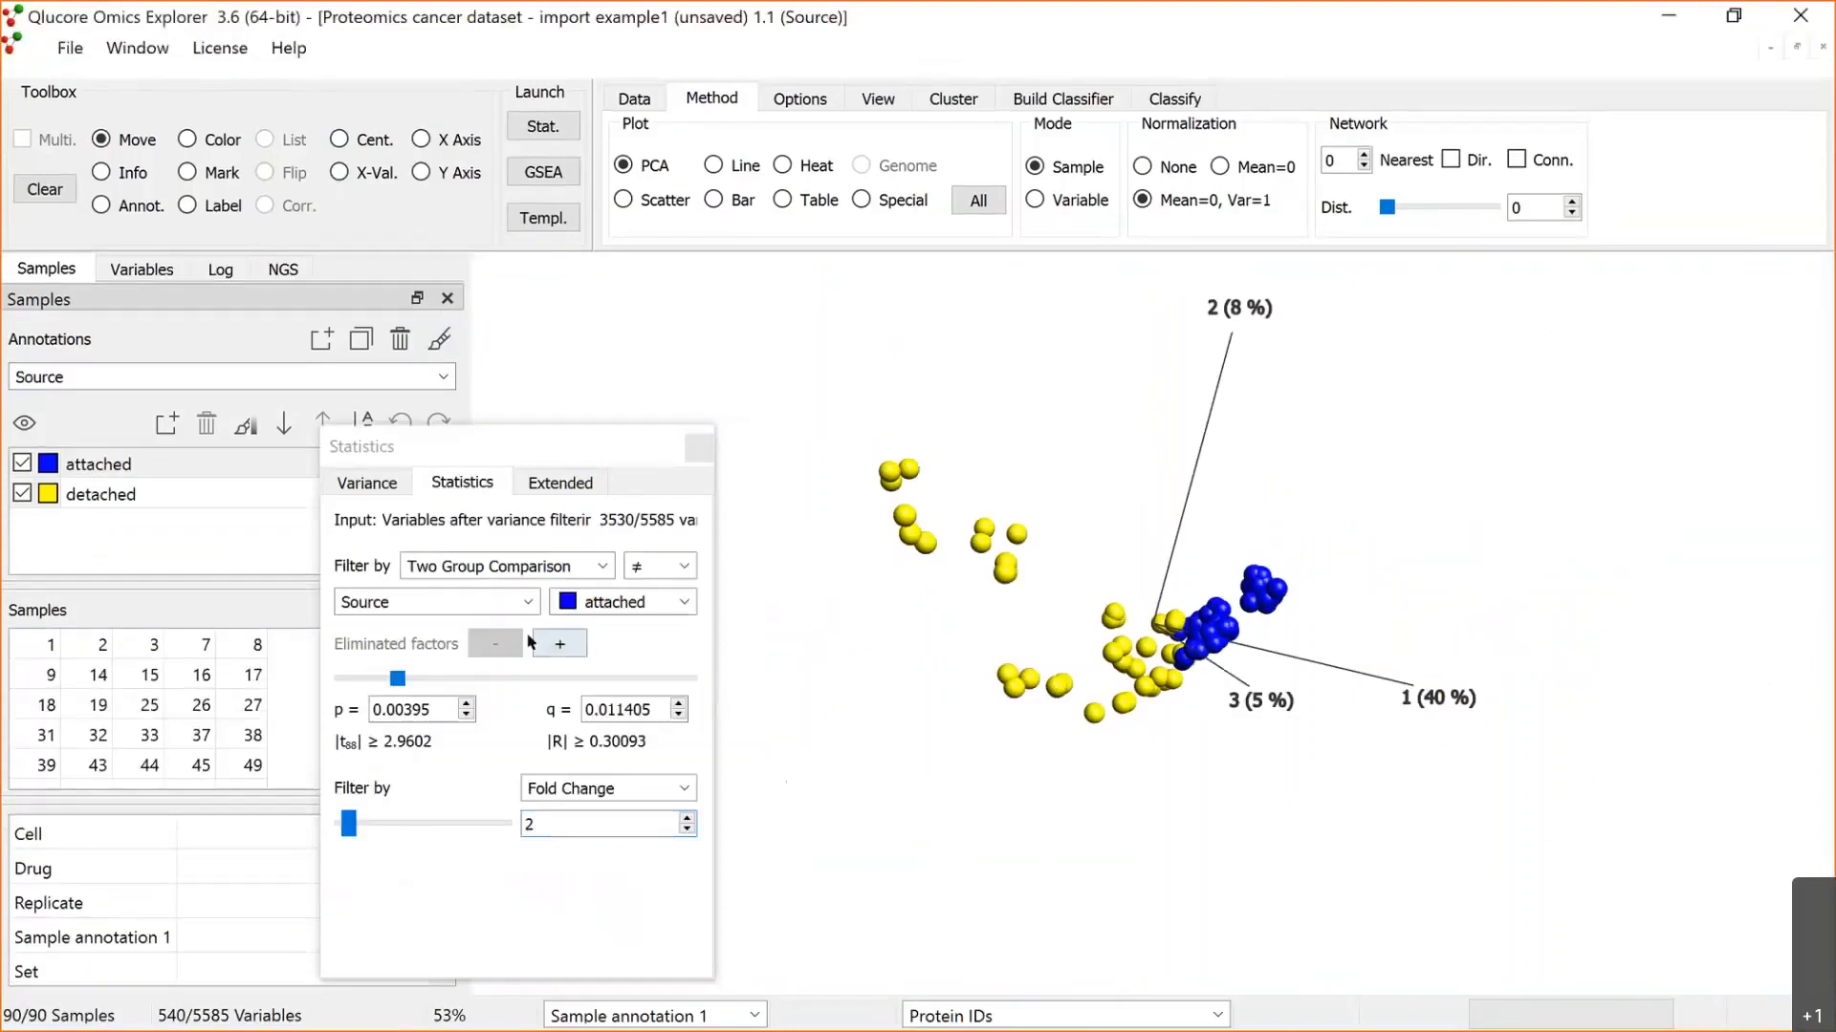
pyautogui.click(560, 647)
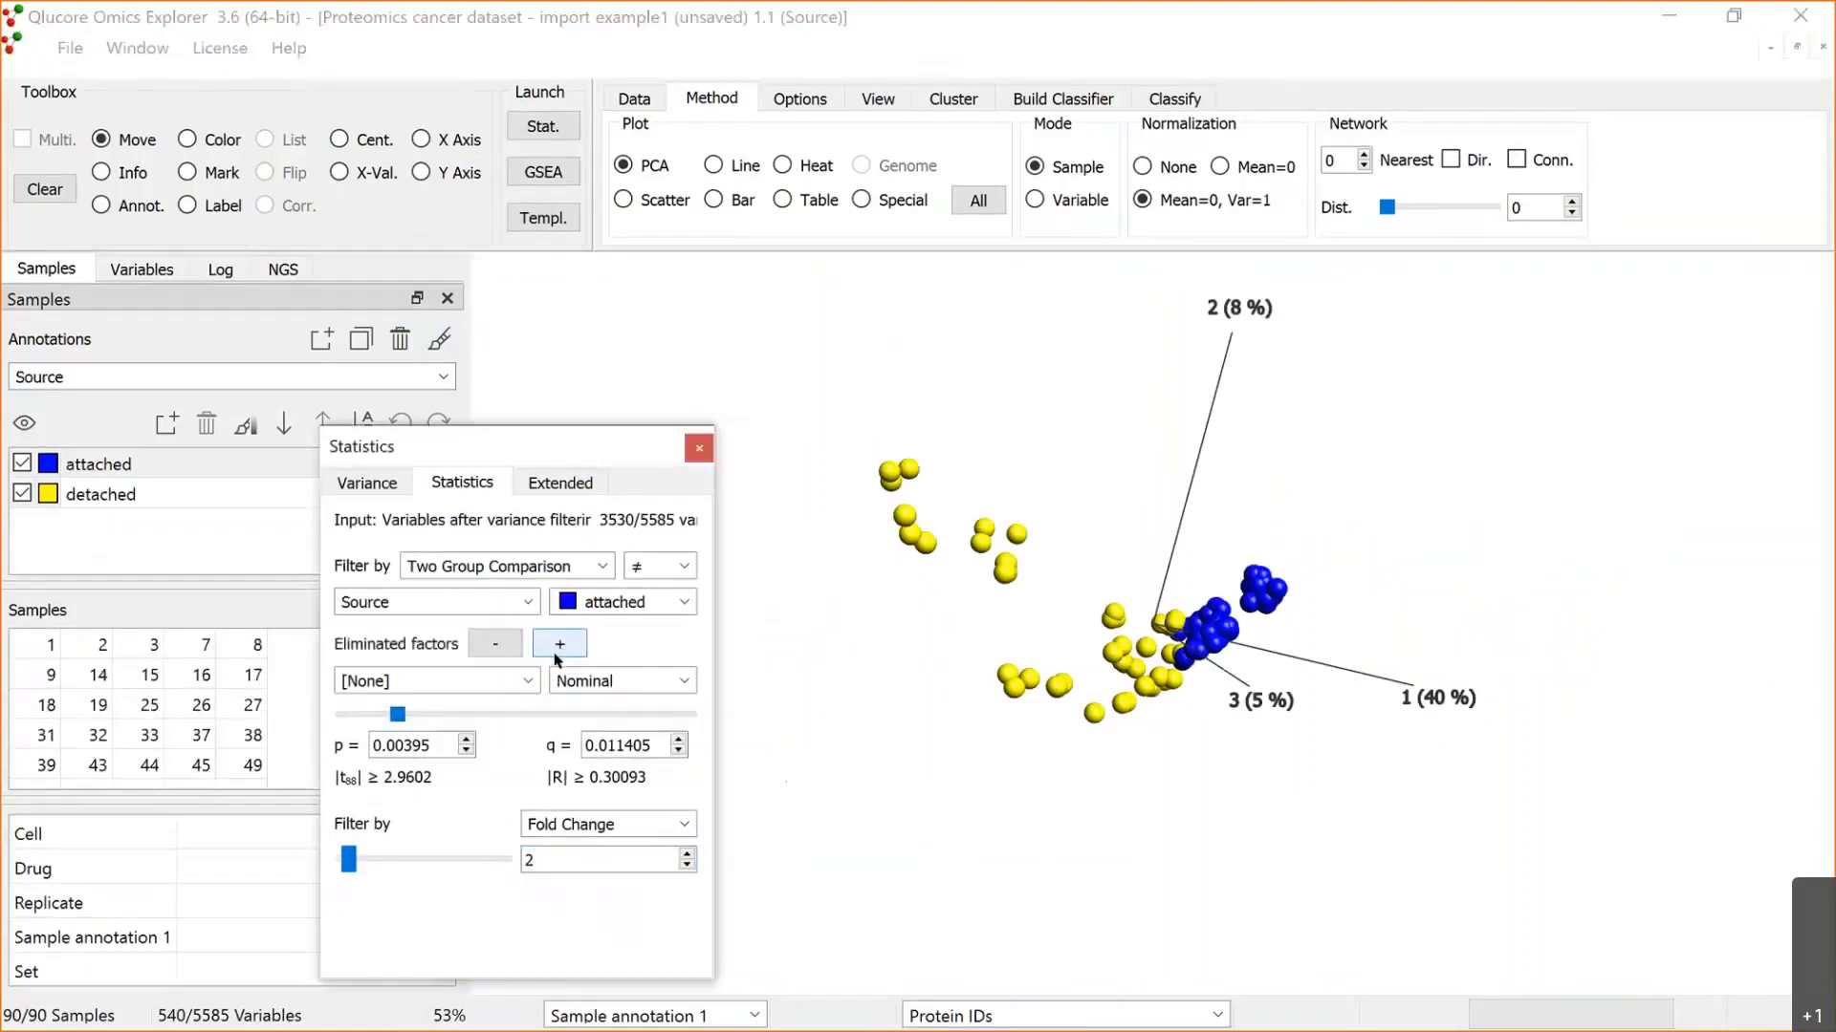
pyautogui.click(518, 683)
pyautogui.click(492, 721)
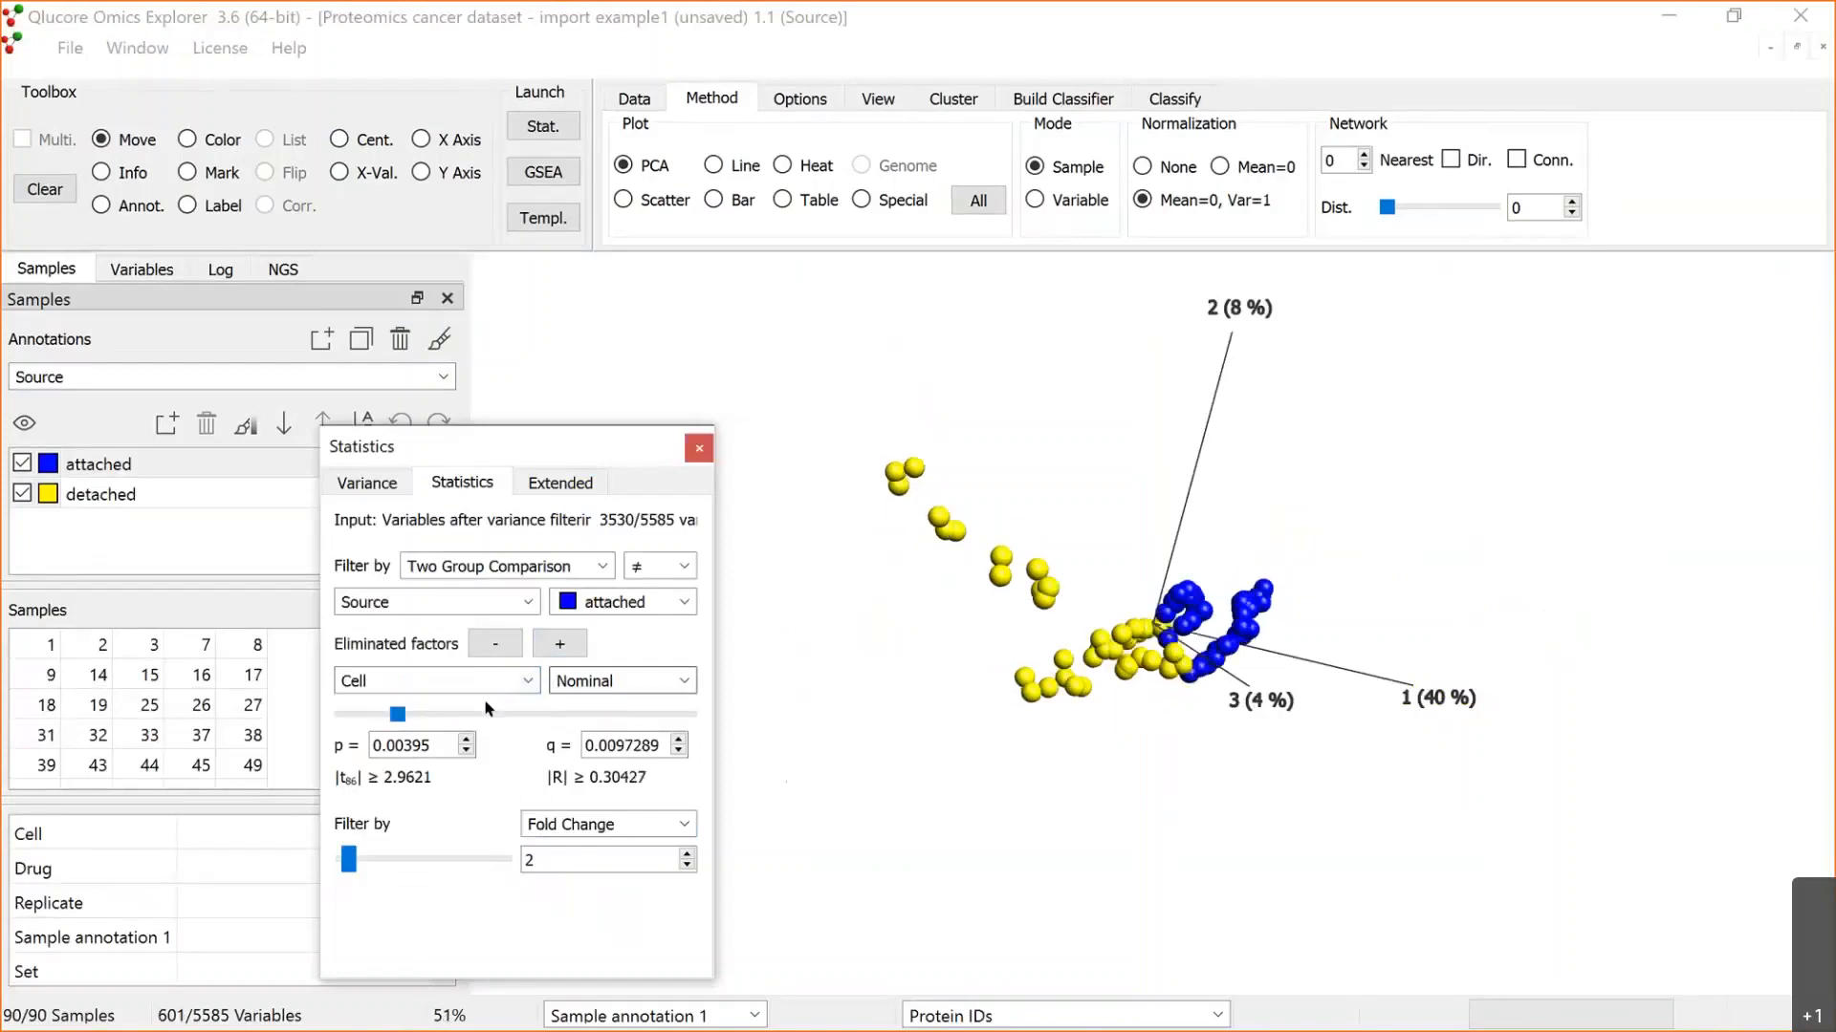
pyautogui.click(561, 644)
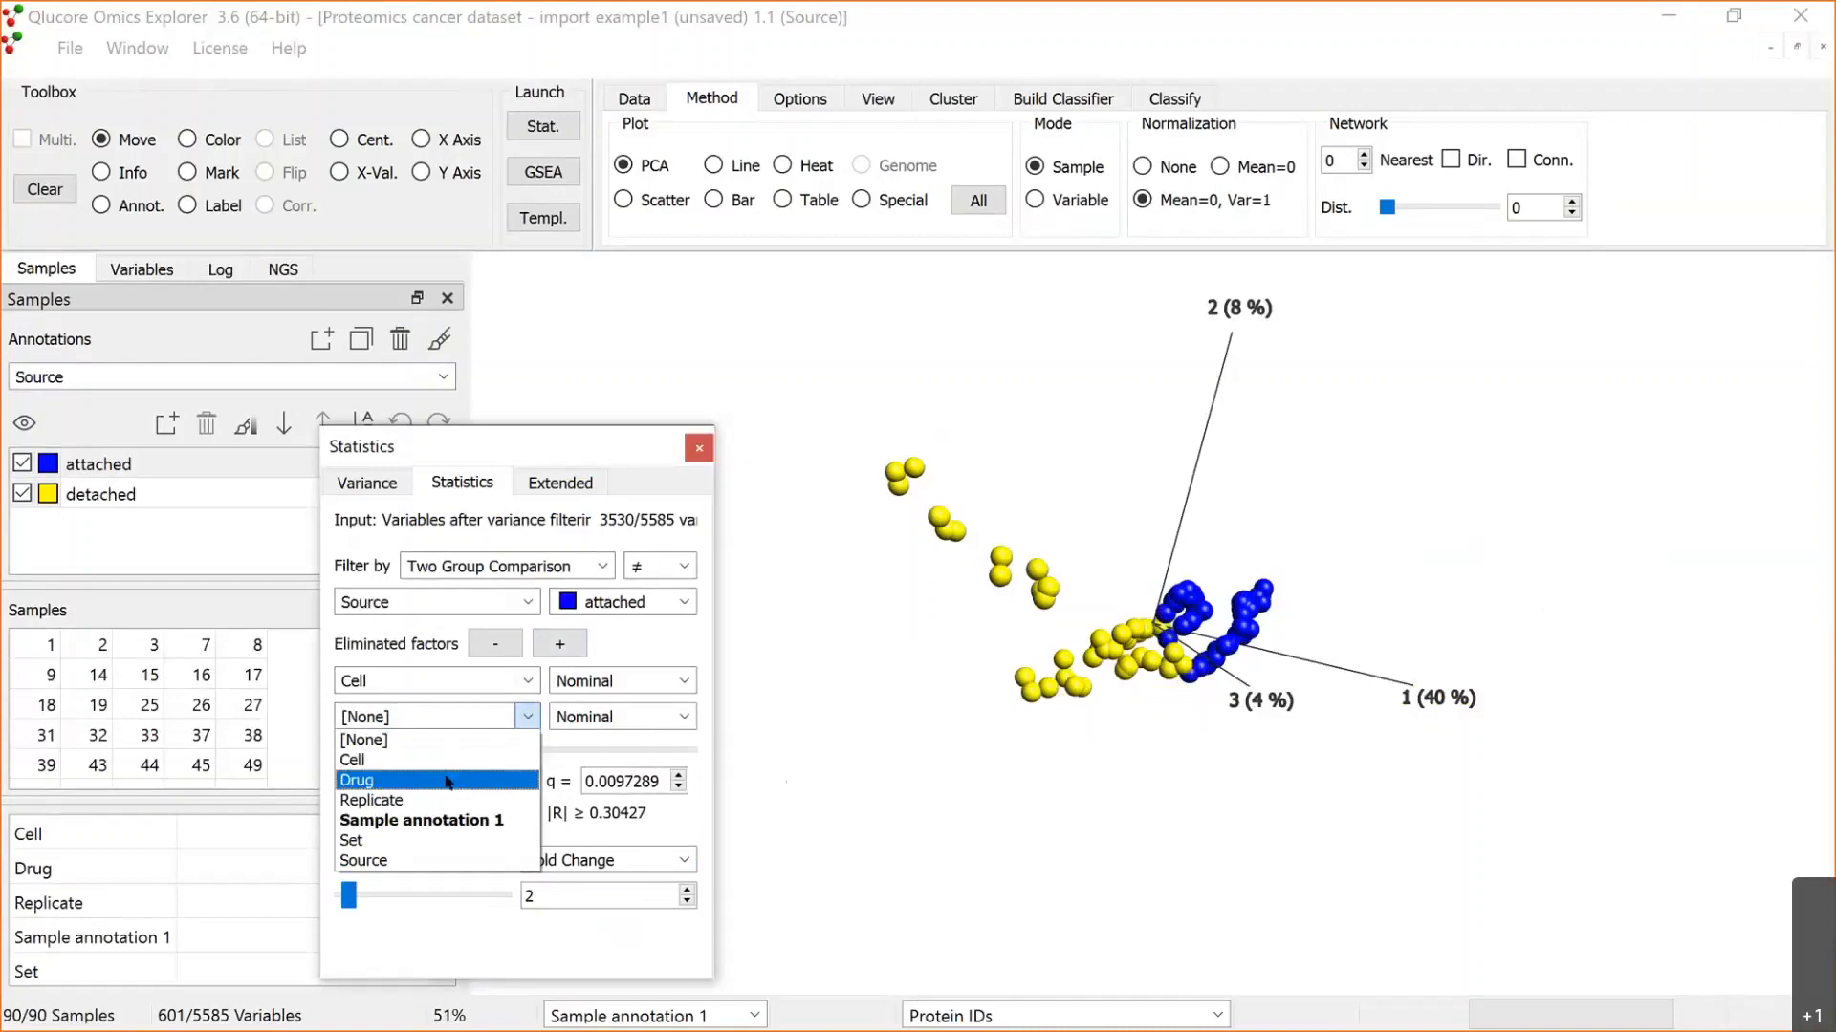
pyautogui.click(451, 779)
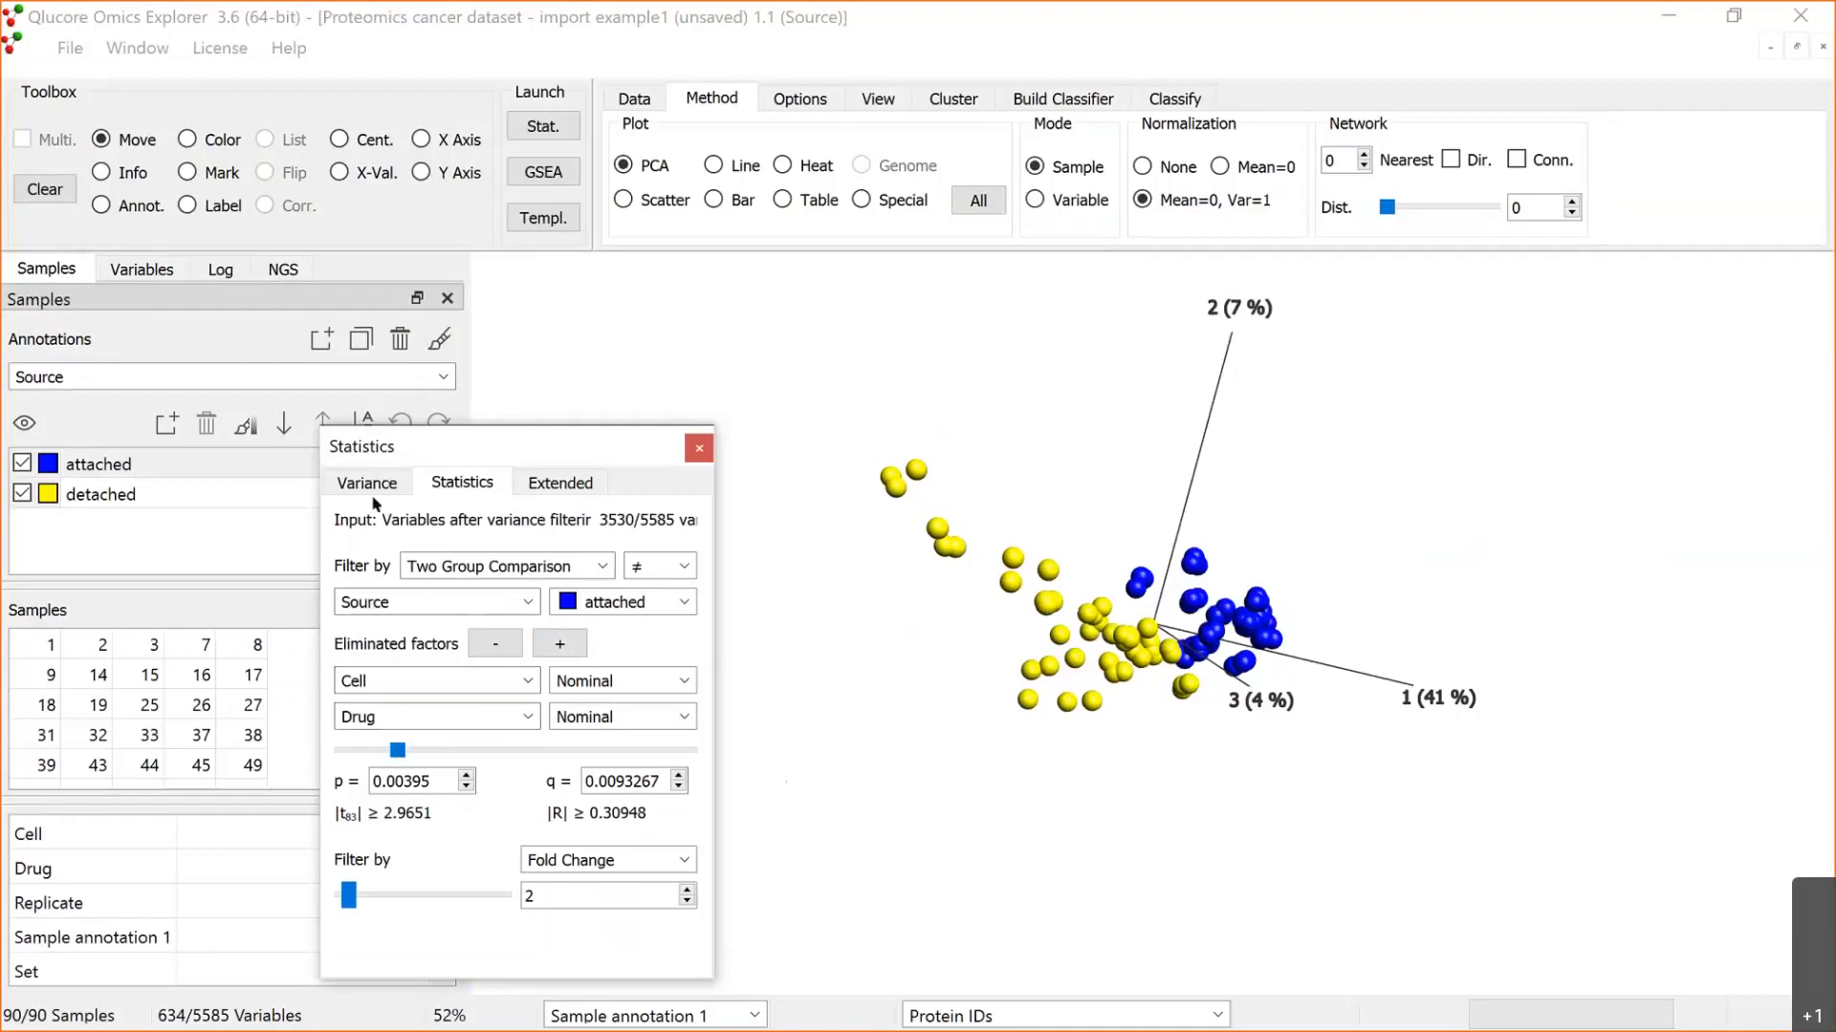
pyautogui.moveTo(555, 449); pyautogui.dragTo(373, 497)
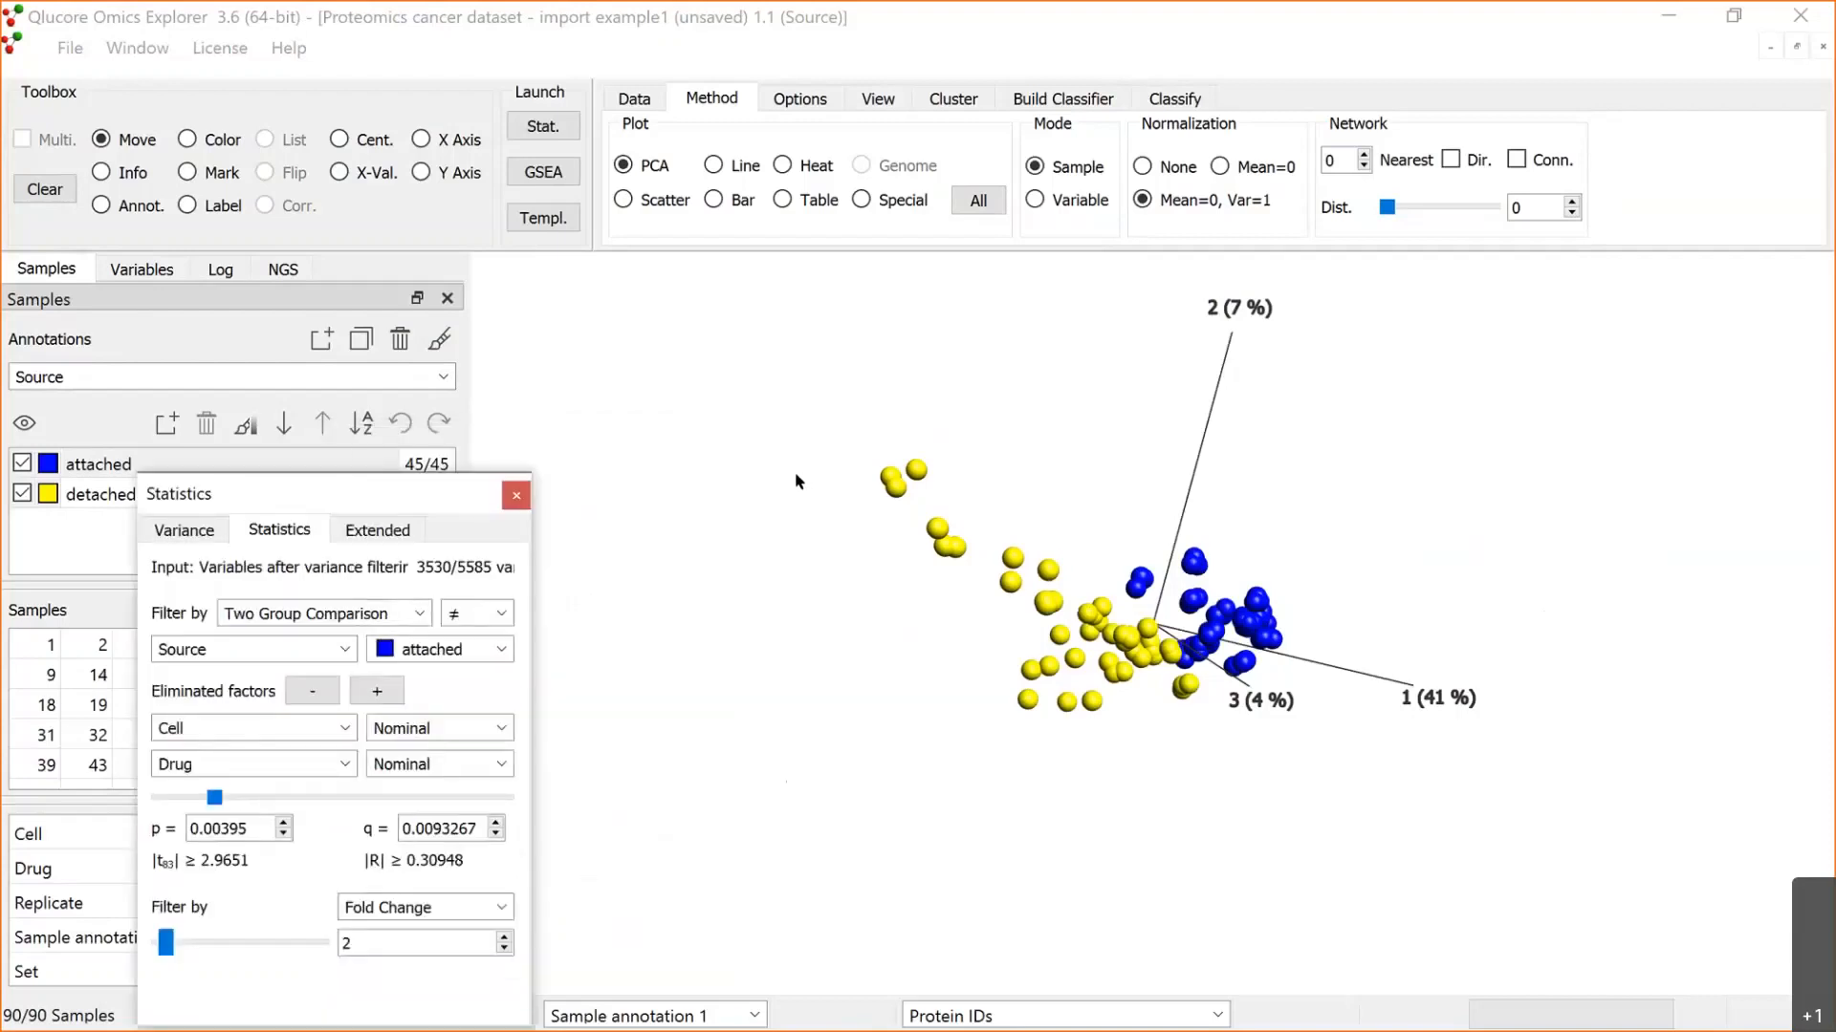
# Step: Change the synchronized Drug-coloured plot to a heat map and size its samples and variables automatically to fit the window
pyautogui.click(796, 475)
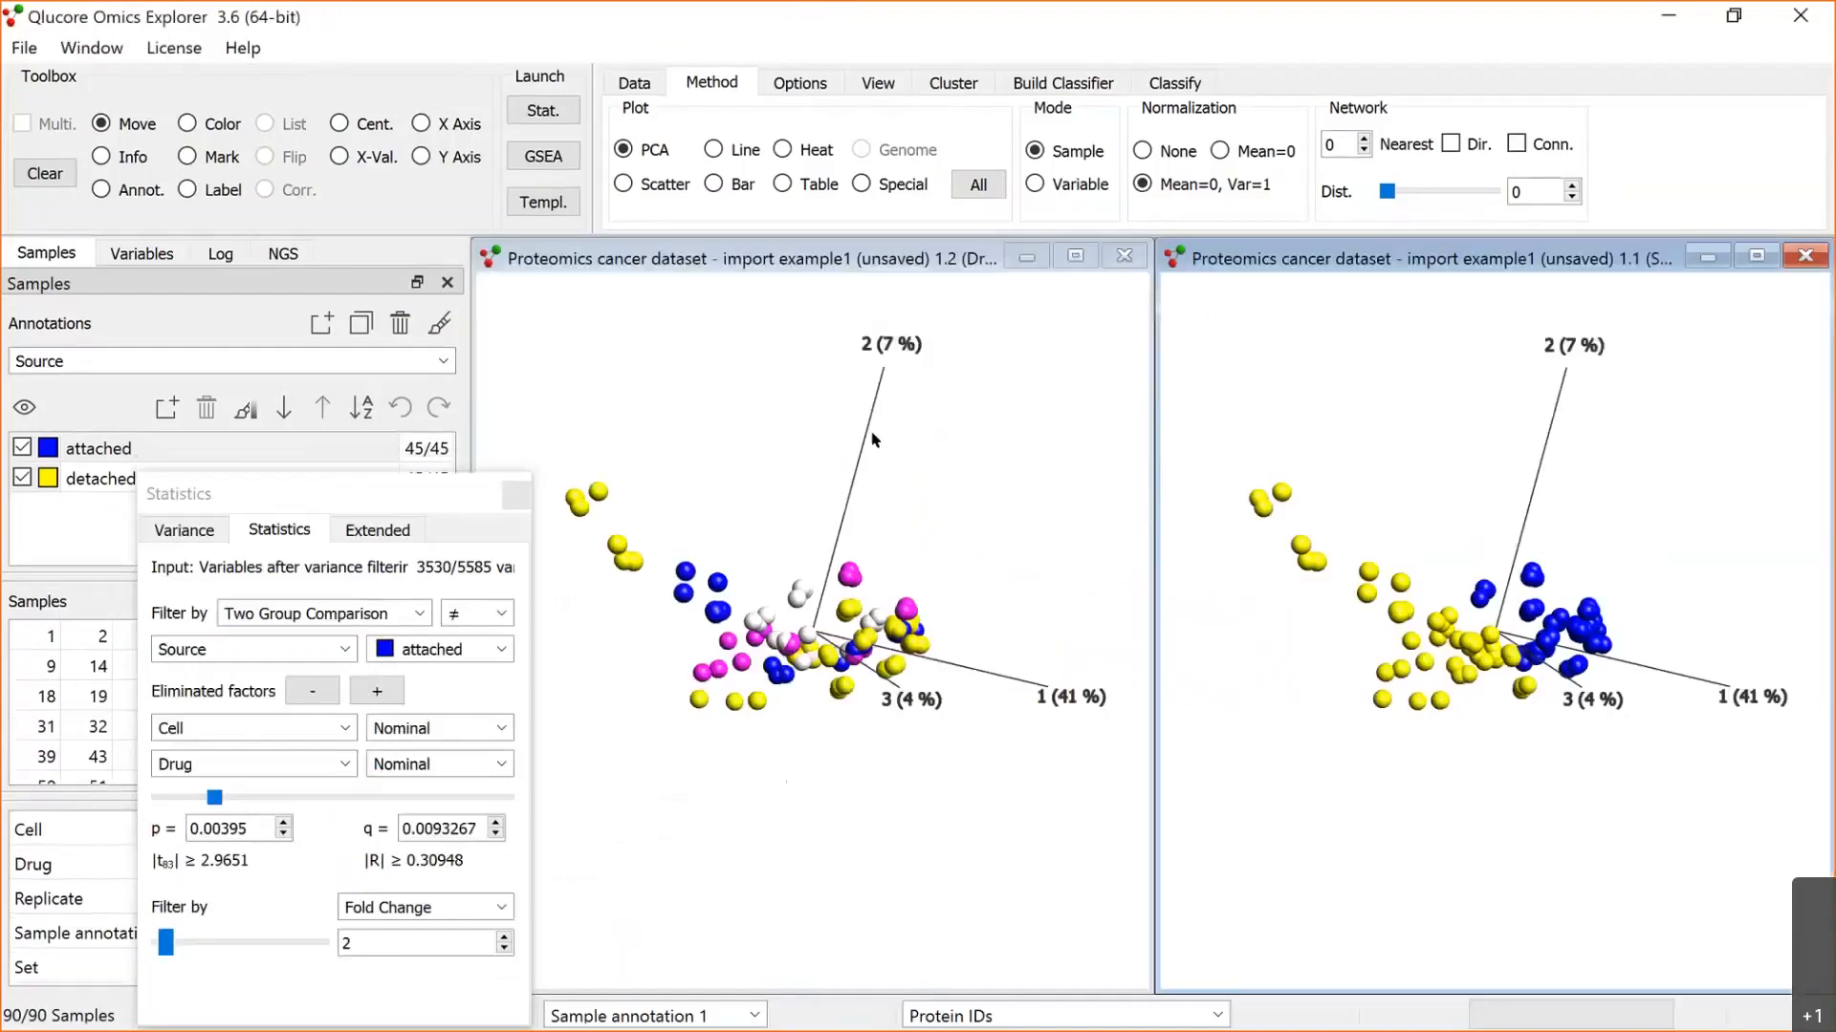
pyautogui.click(763, 278)
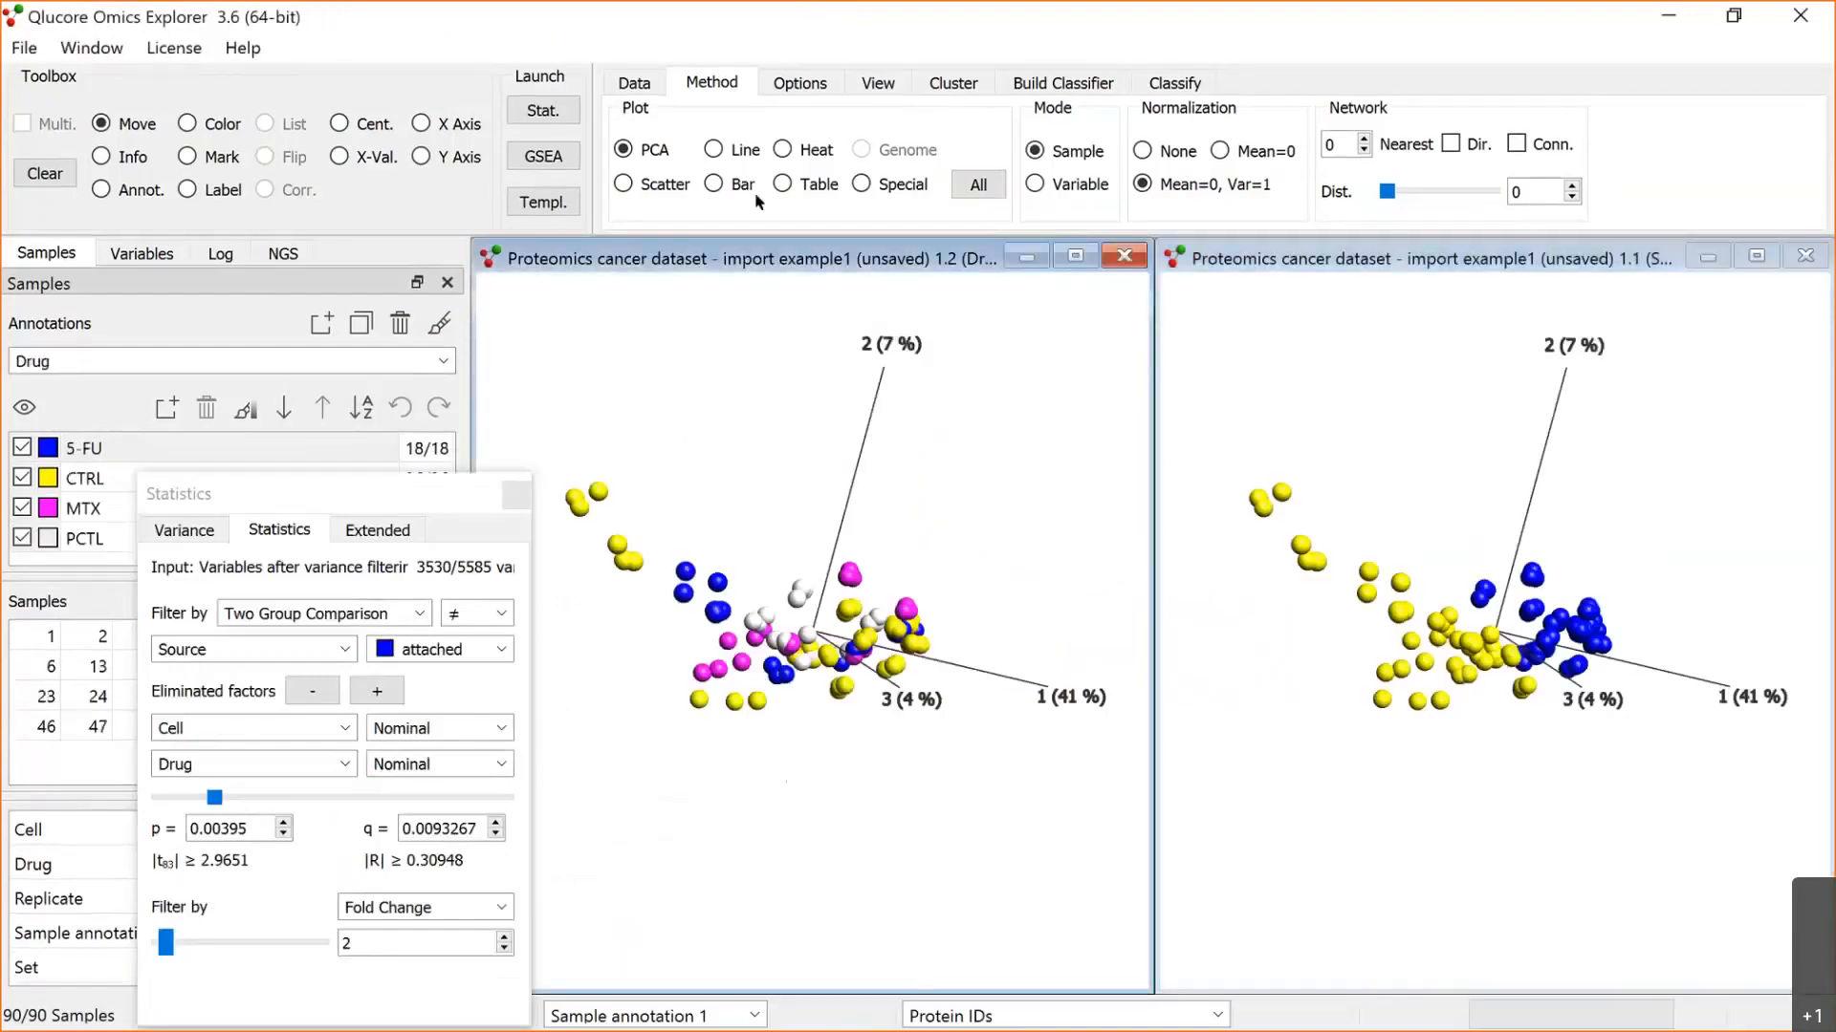
pyautogui.click(783, 151)
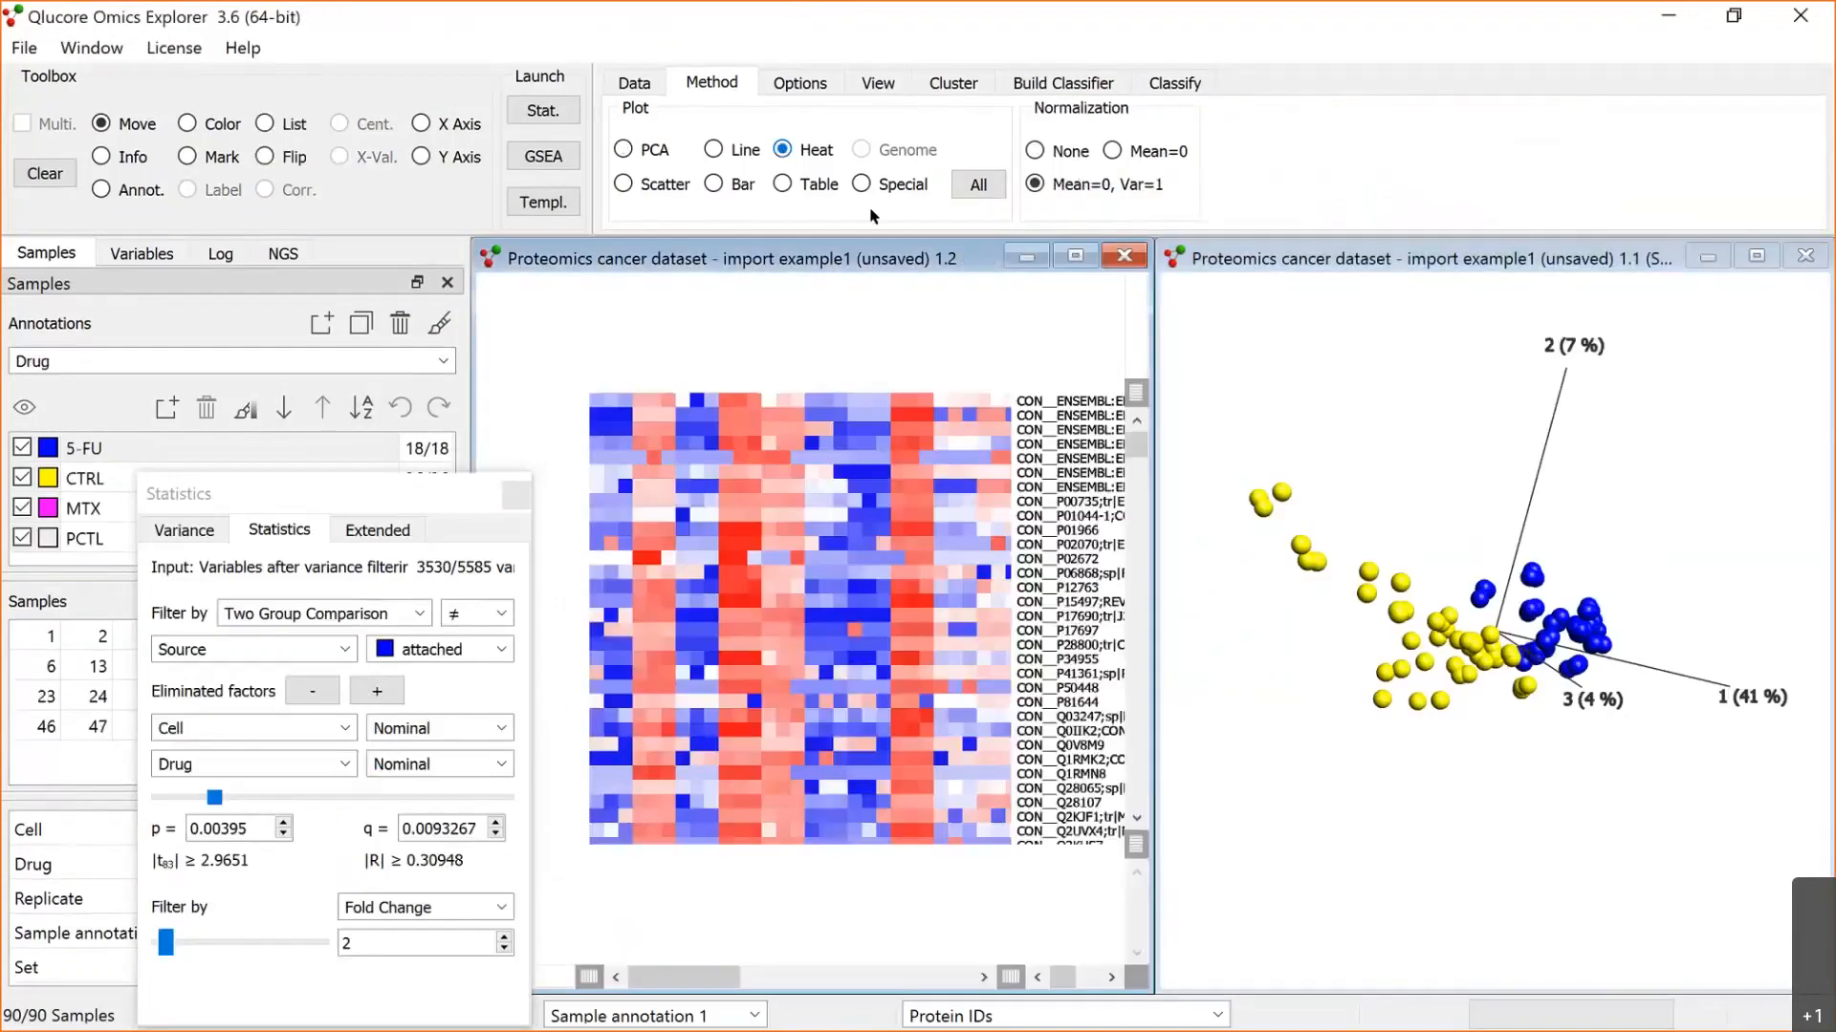
pyautogui.click(879, 83)
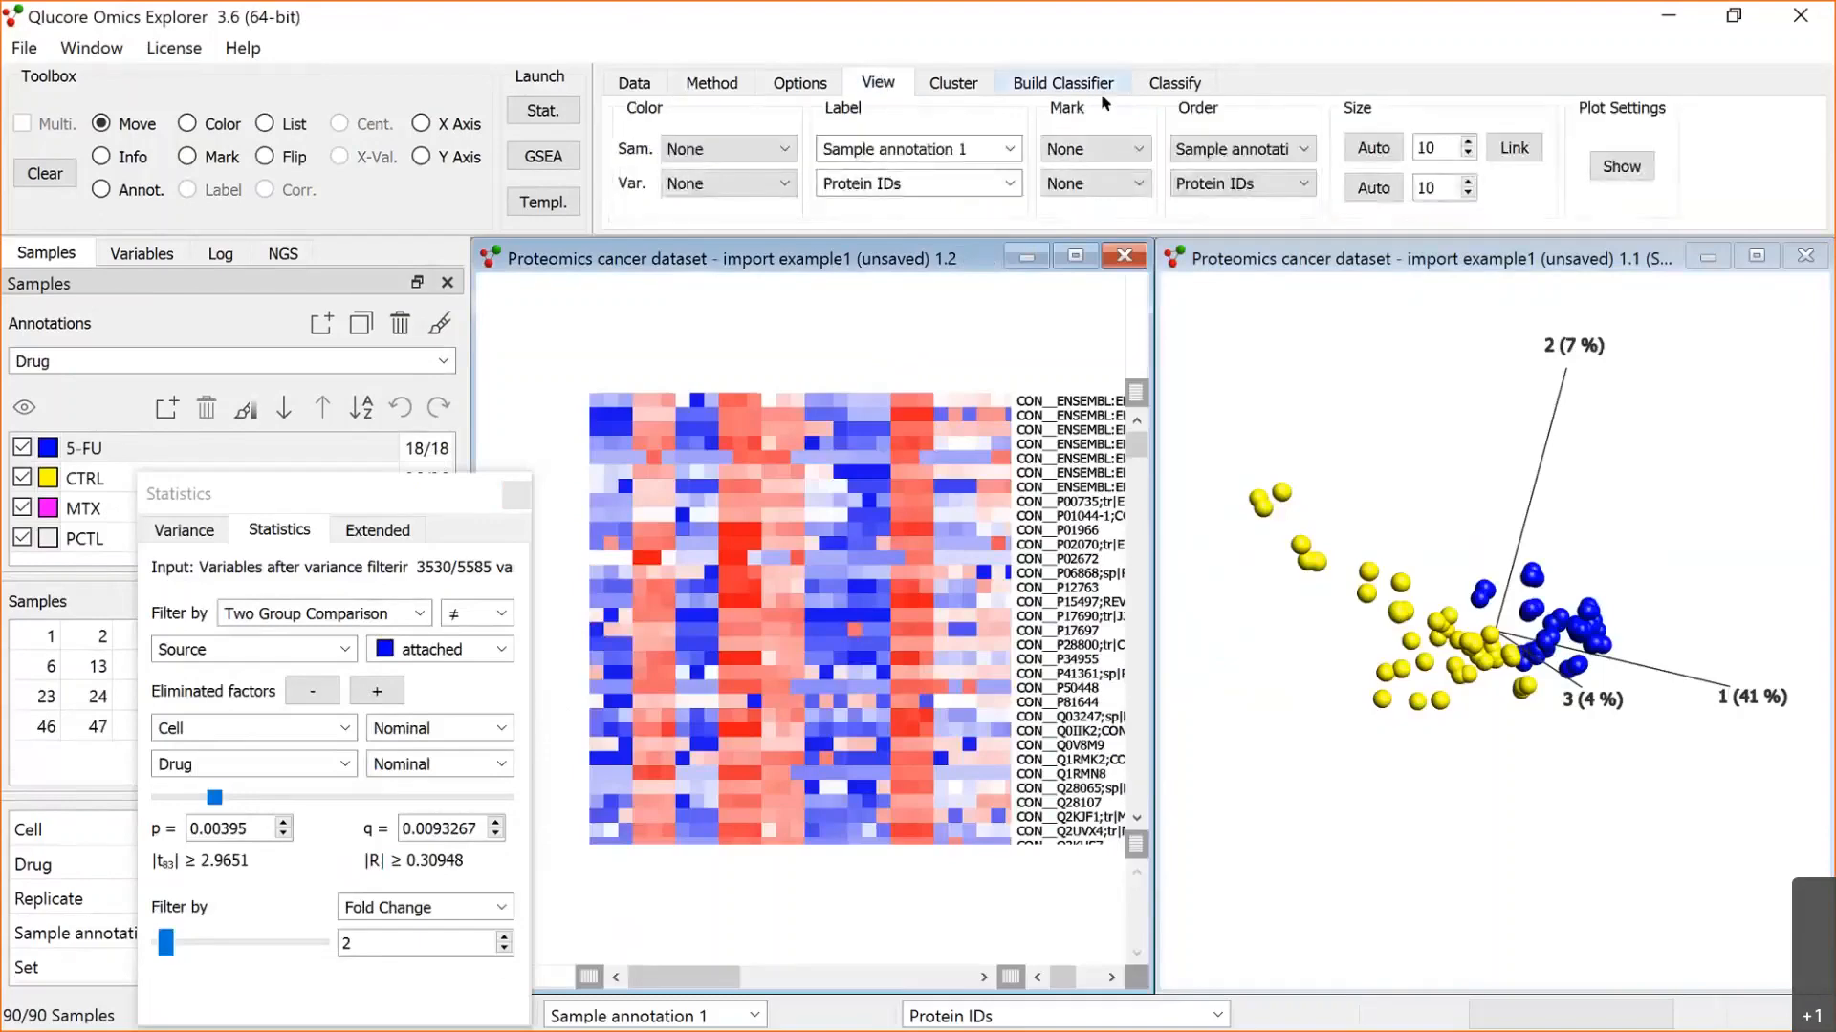
pyautogui.click(1365, 145)
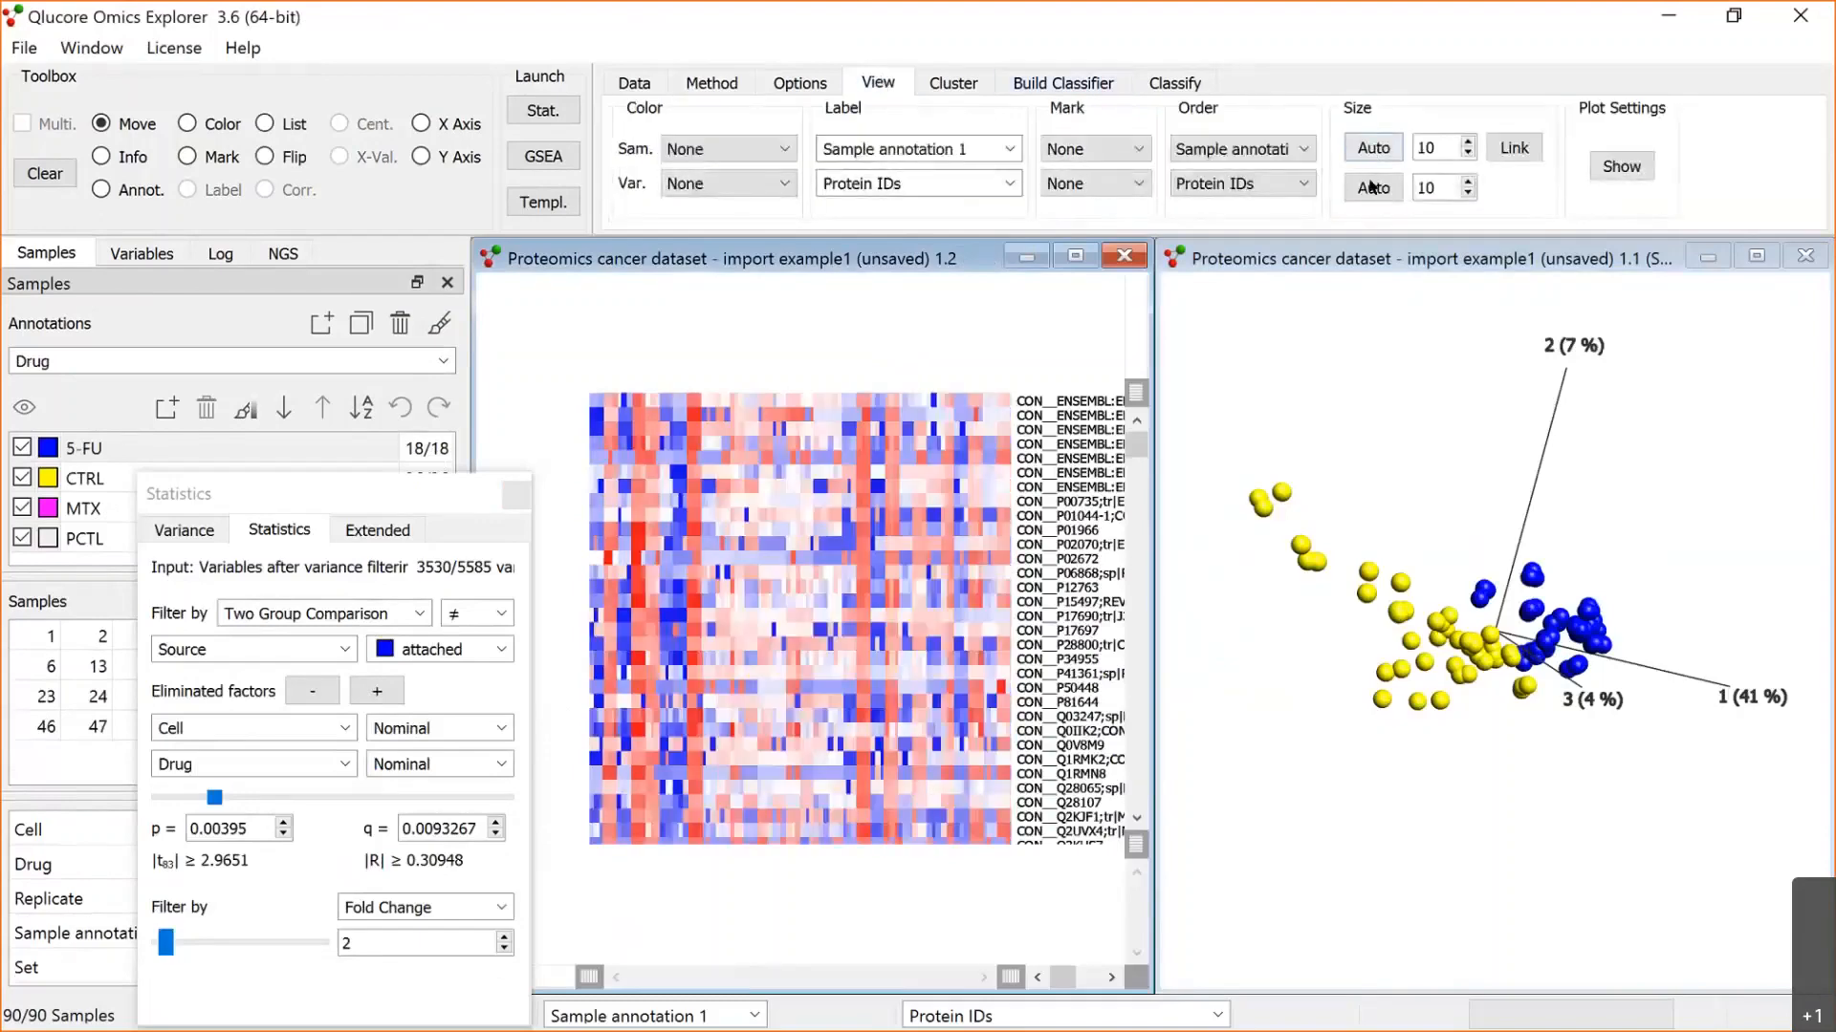
pyautogui.click(1374, 188)
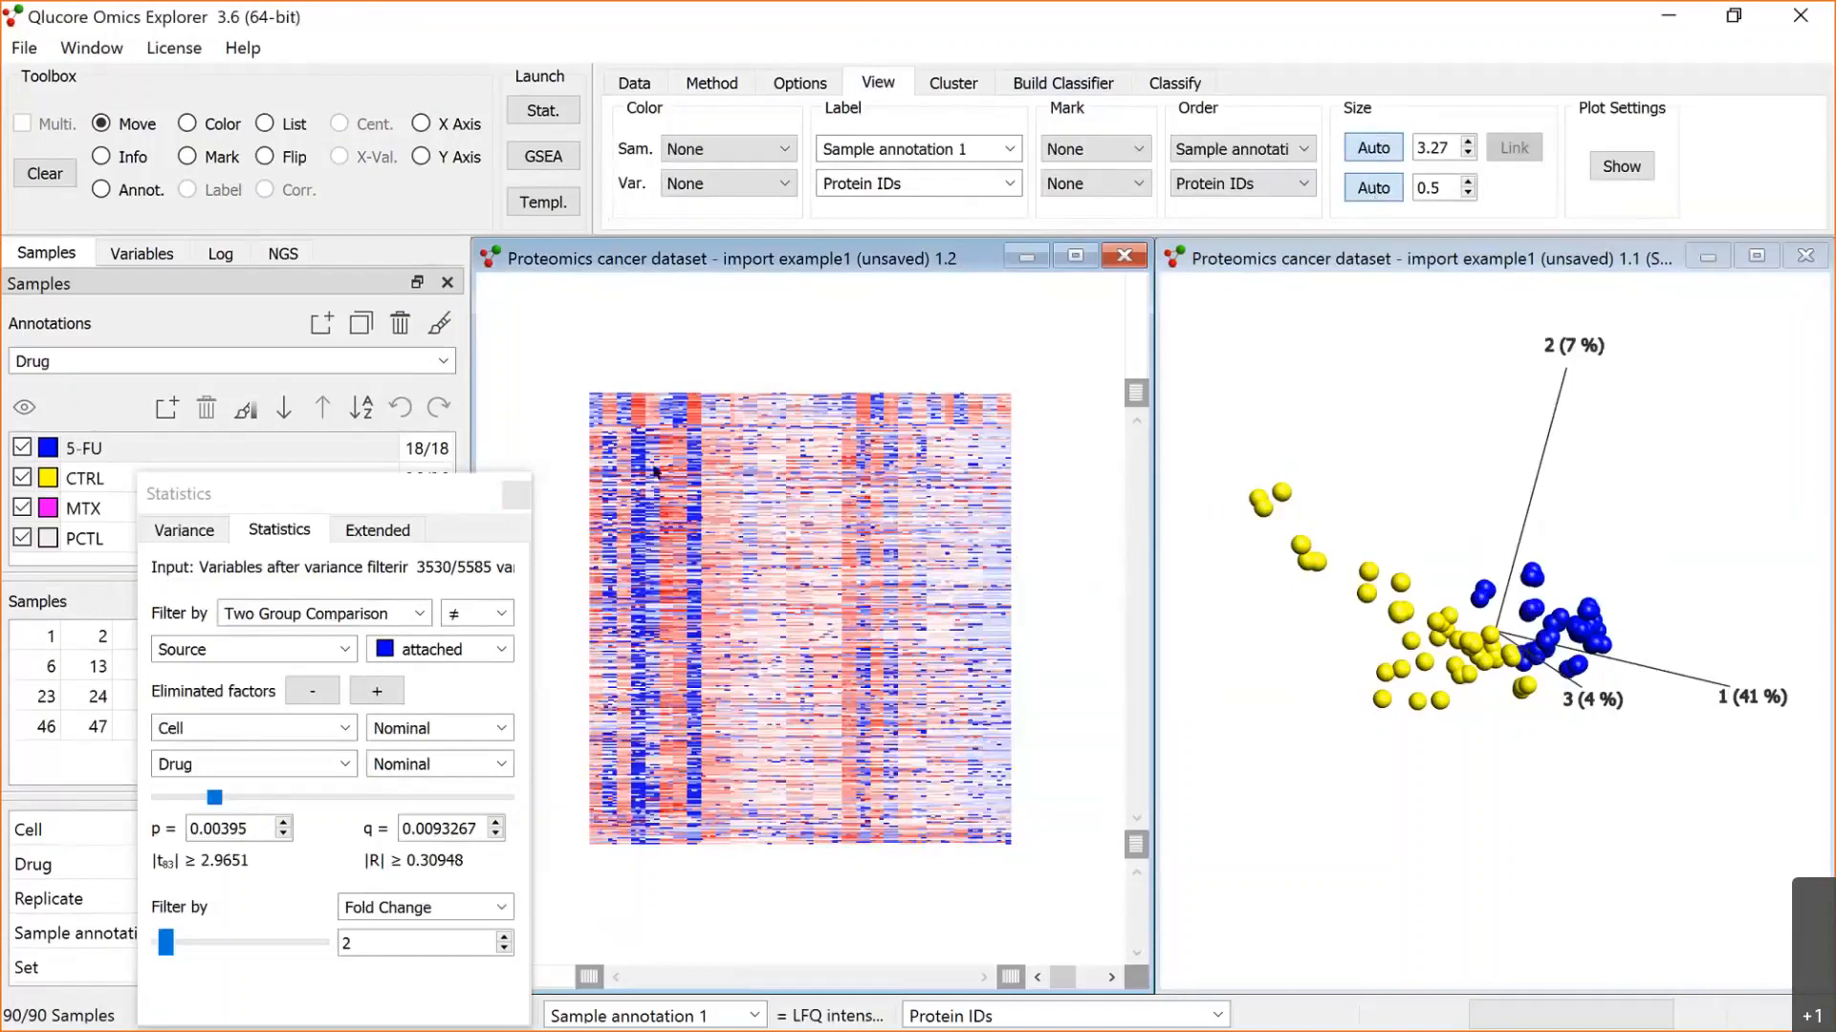
# Step: Order both the samples and the variables of the heat map by hierarchical clustering
pyautogui.click(1300, 144)
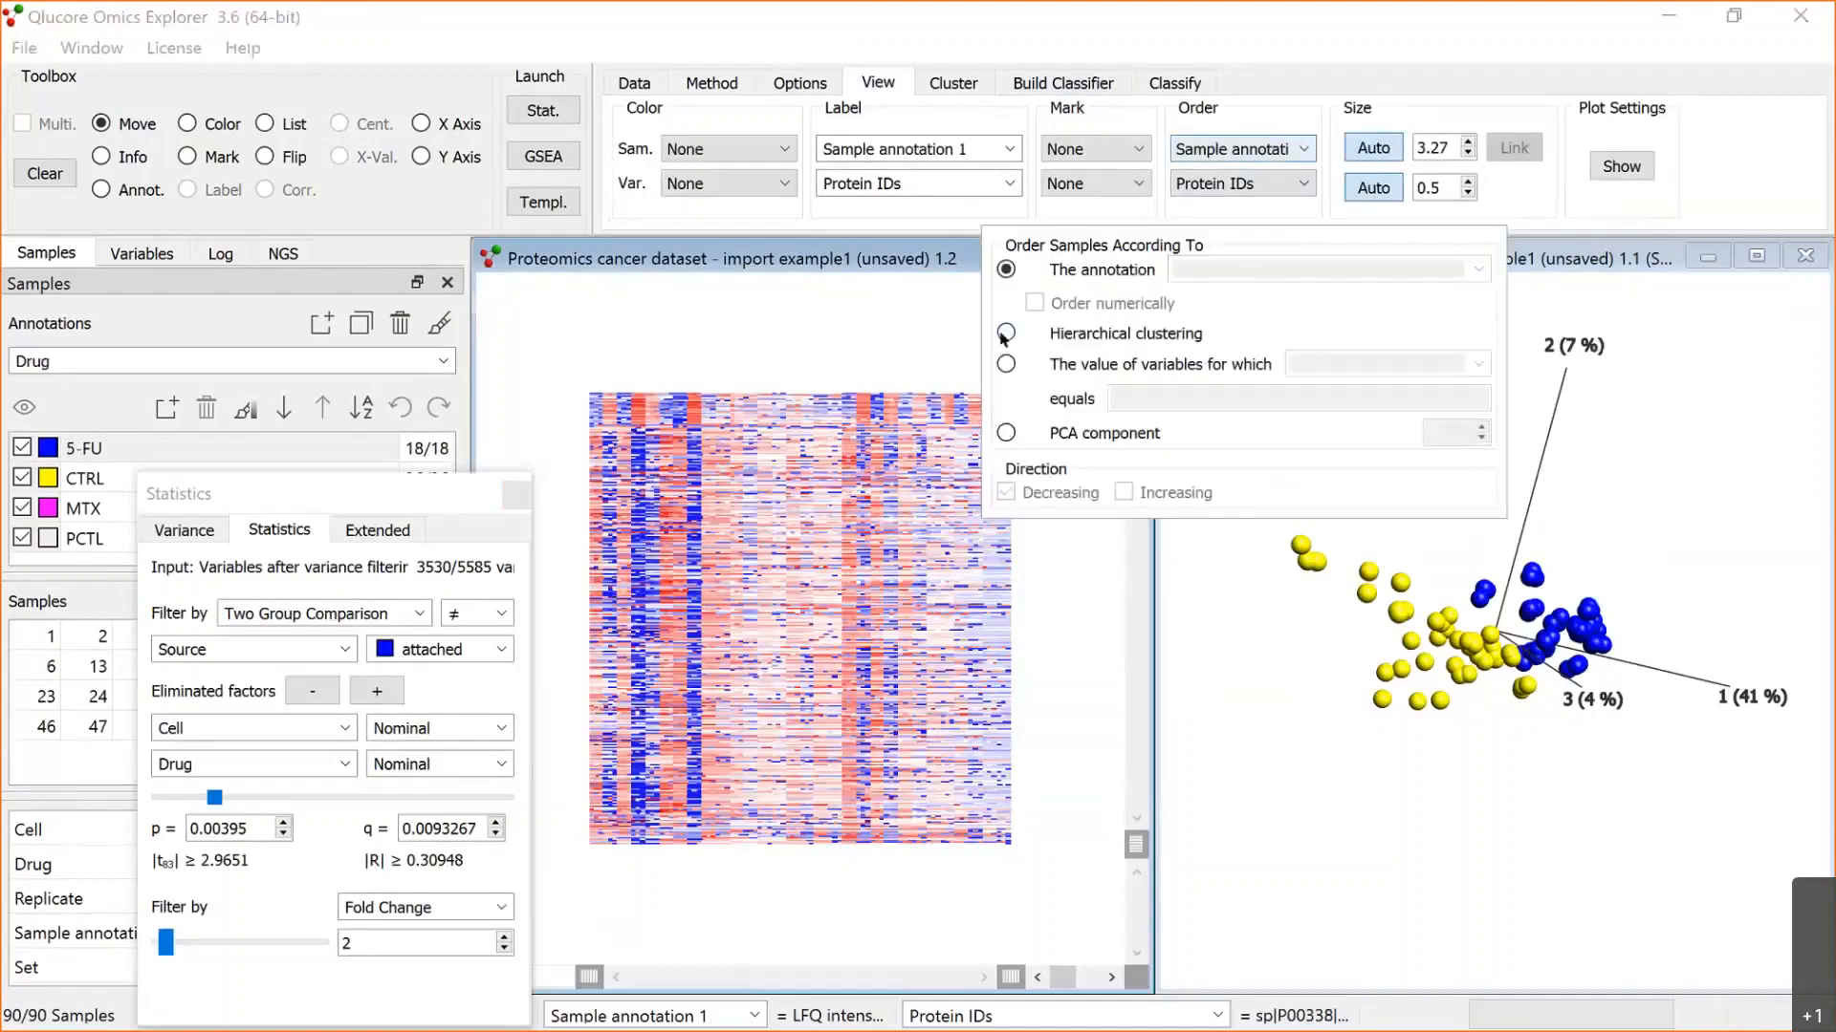
pyautogui.click(1005, 333)
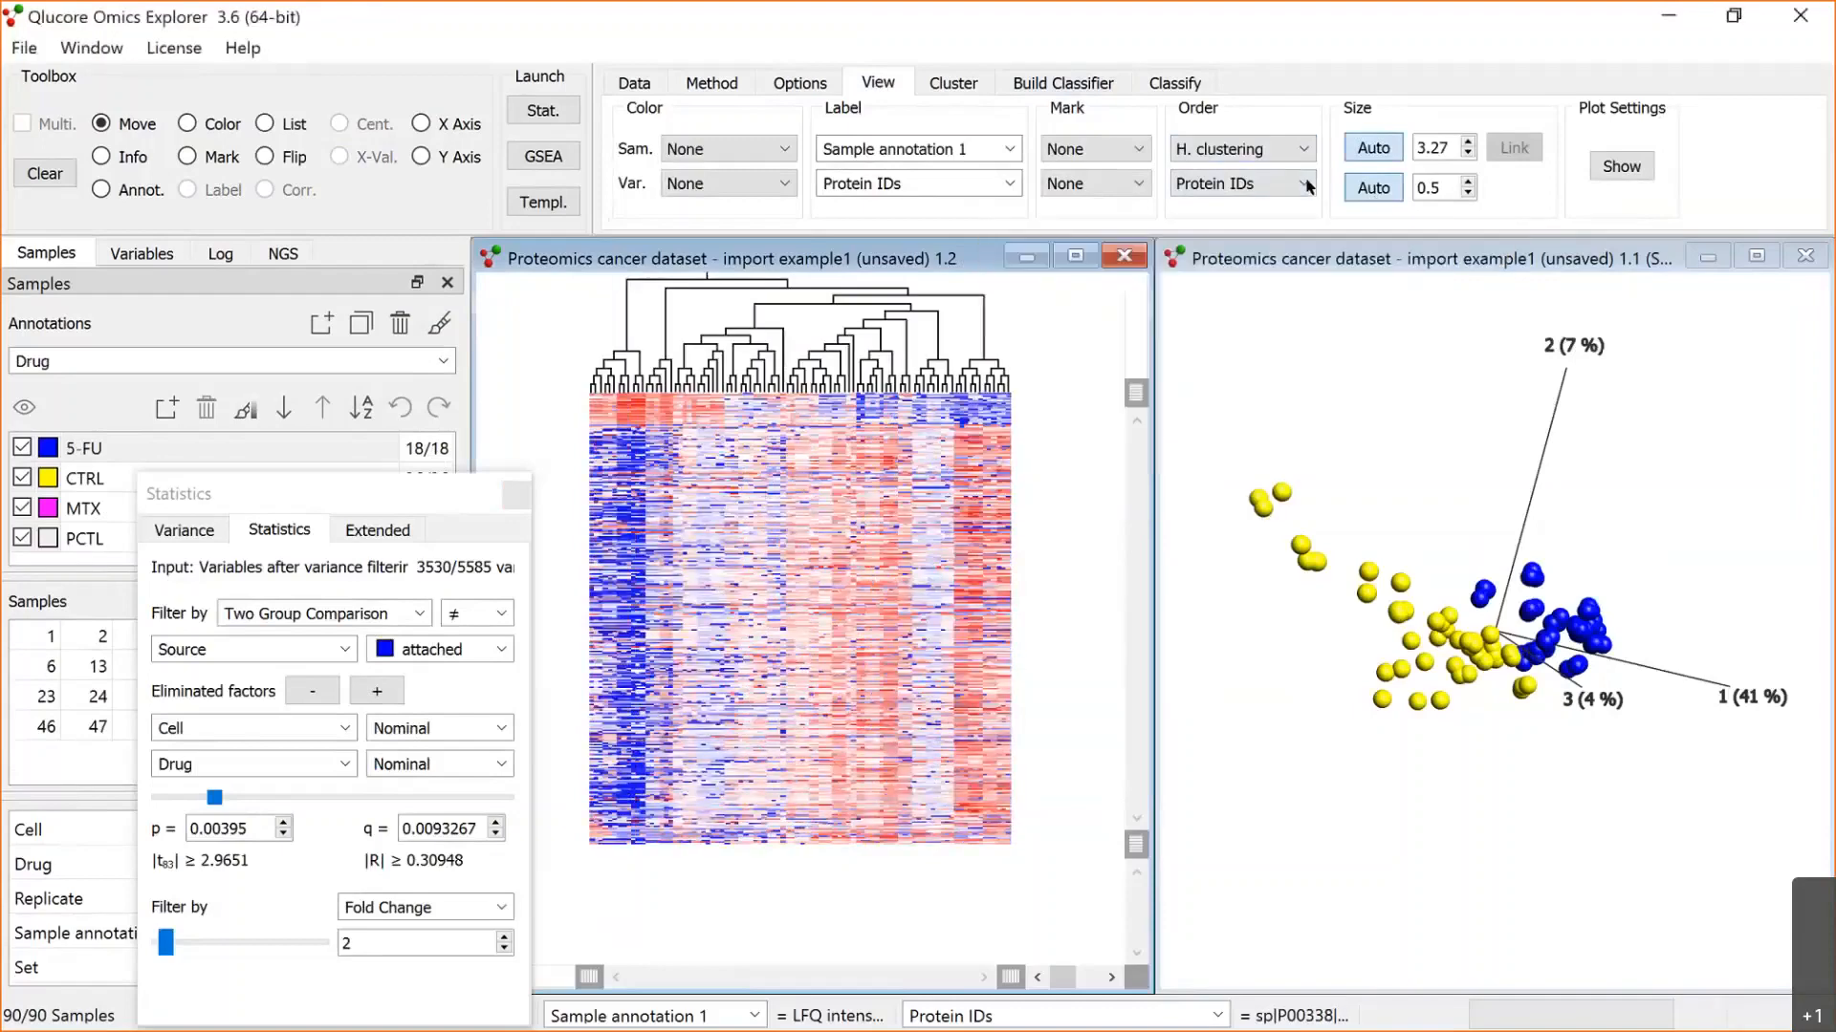
pyautogui.click(1306, 185)
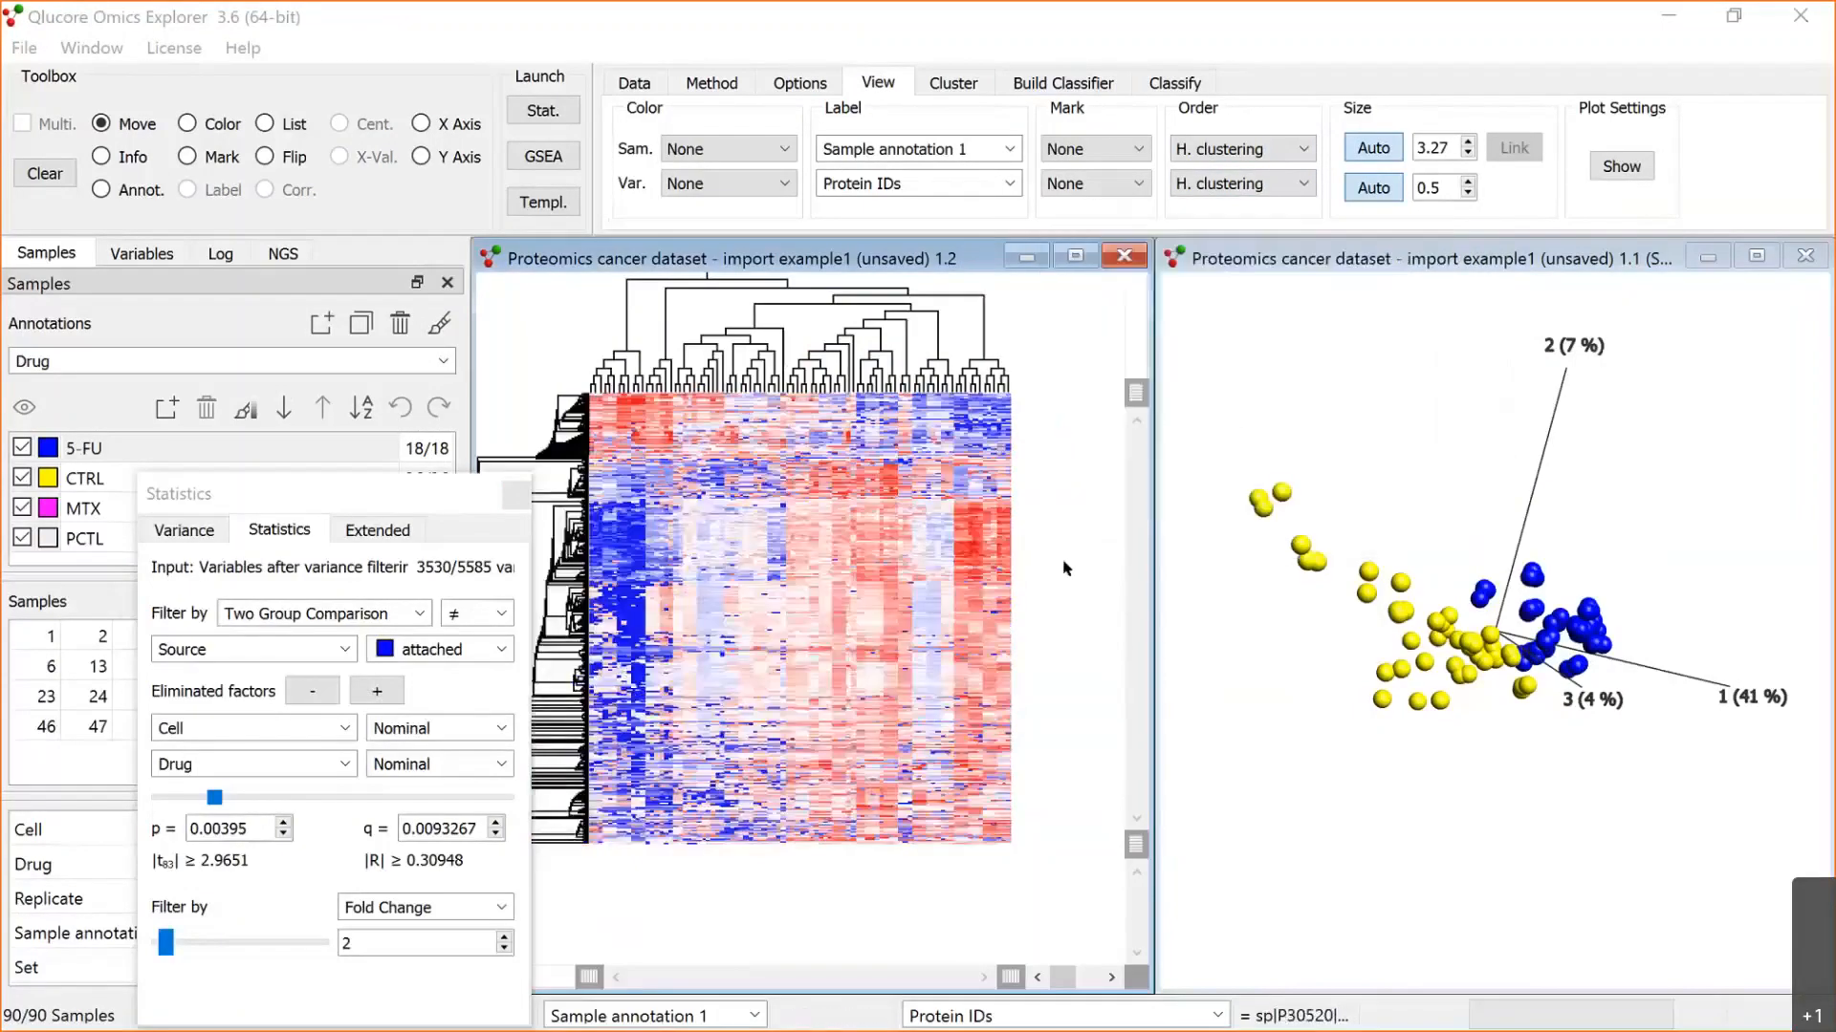
# Step: Colour the heat map's samples by the Source annotation
pyautogui.click(446, 367)
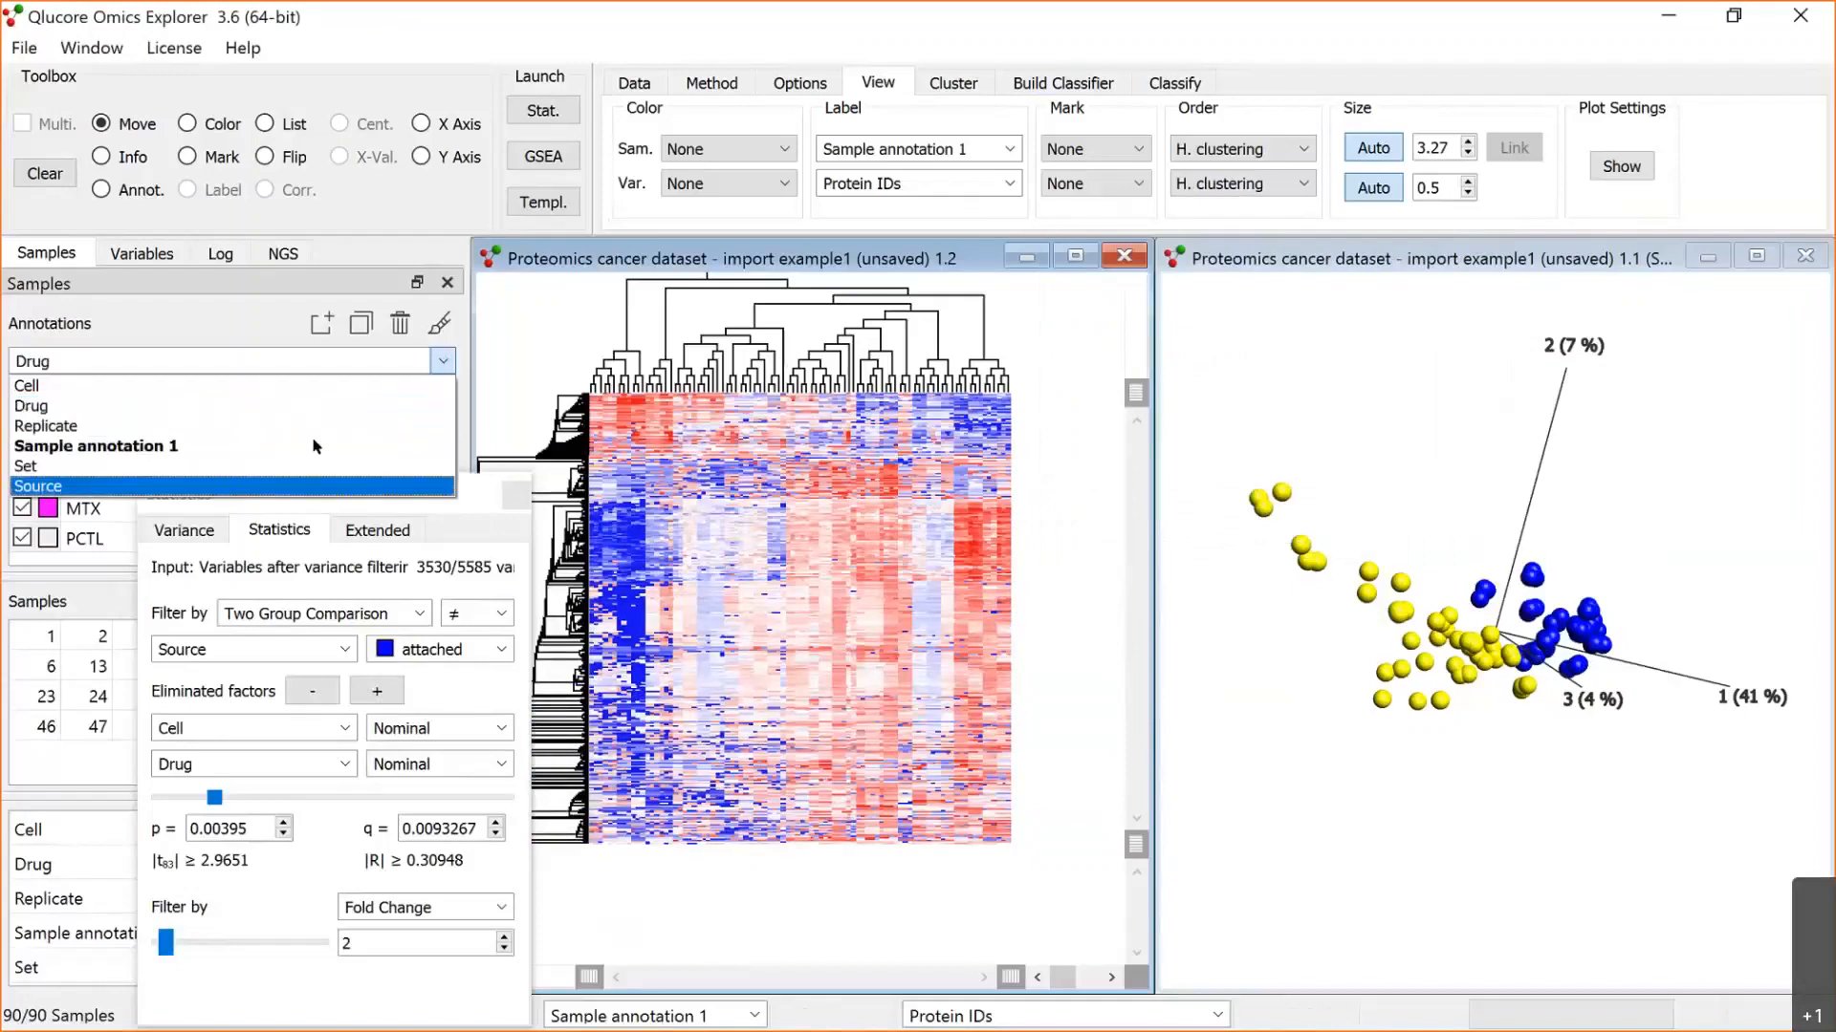
pyautogui.click(316, 465)
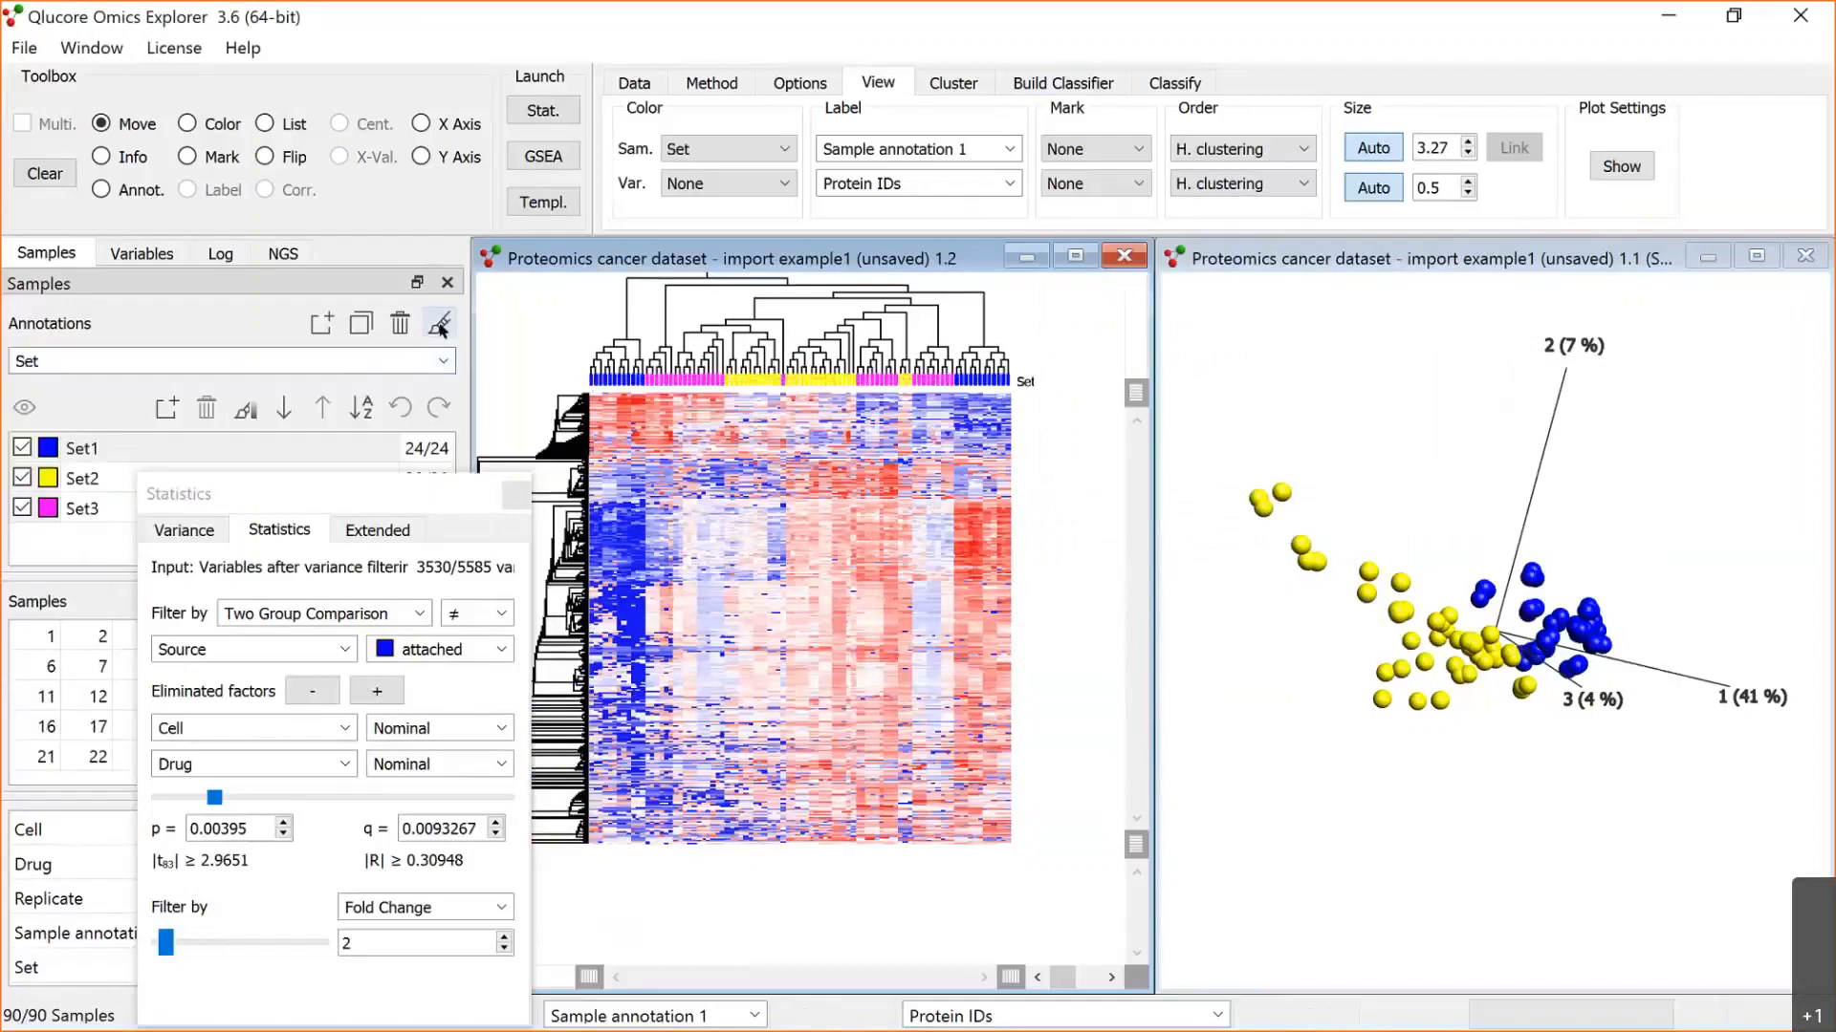
pyautogui.click(443, 361)
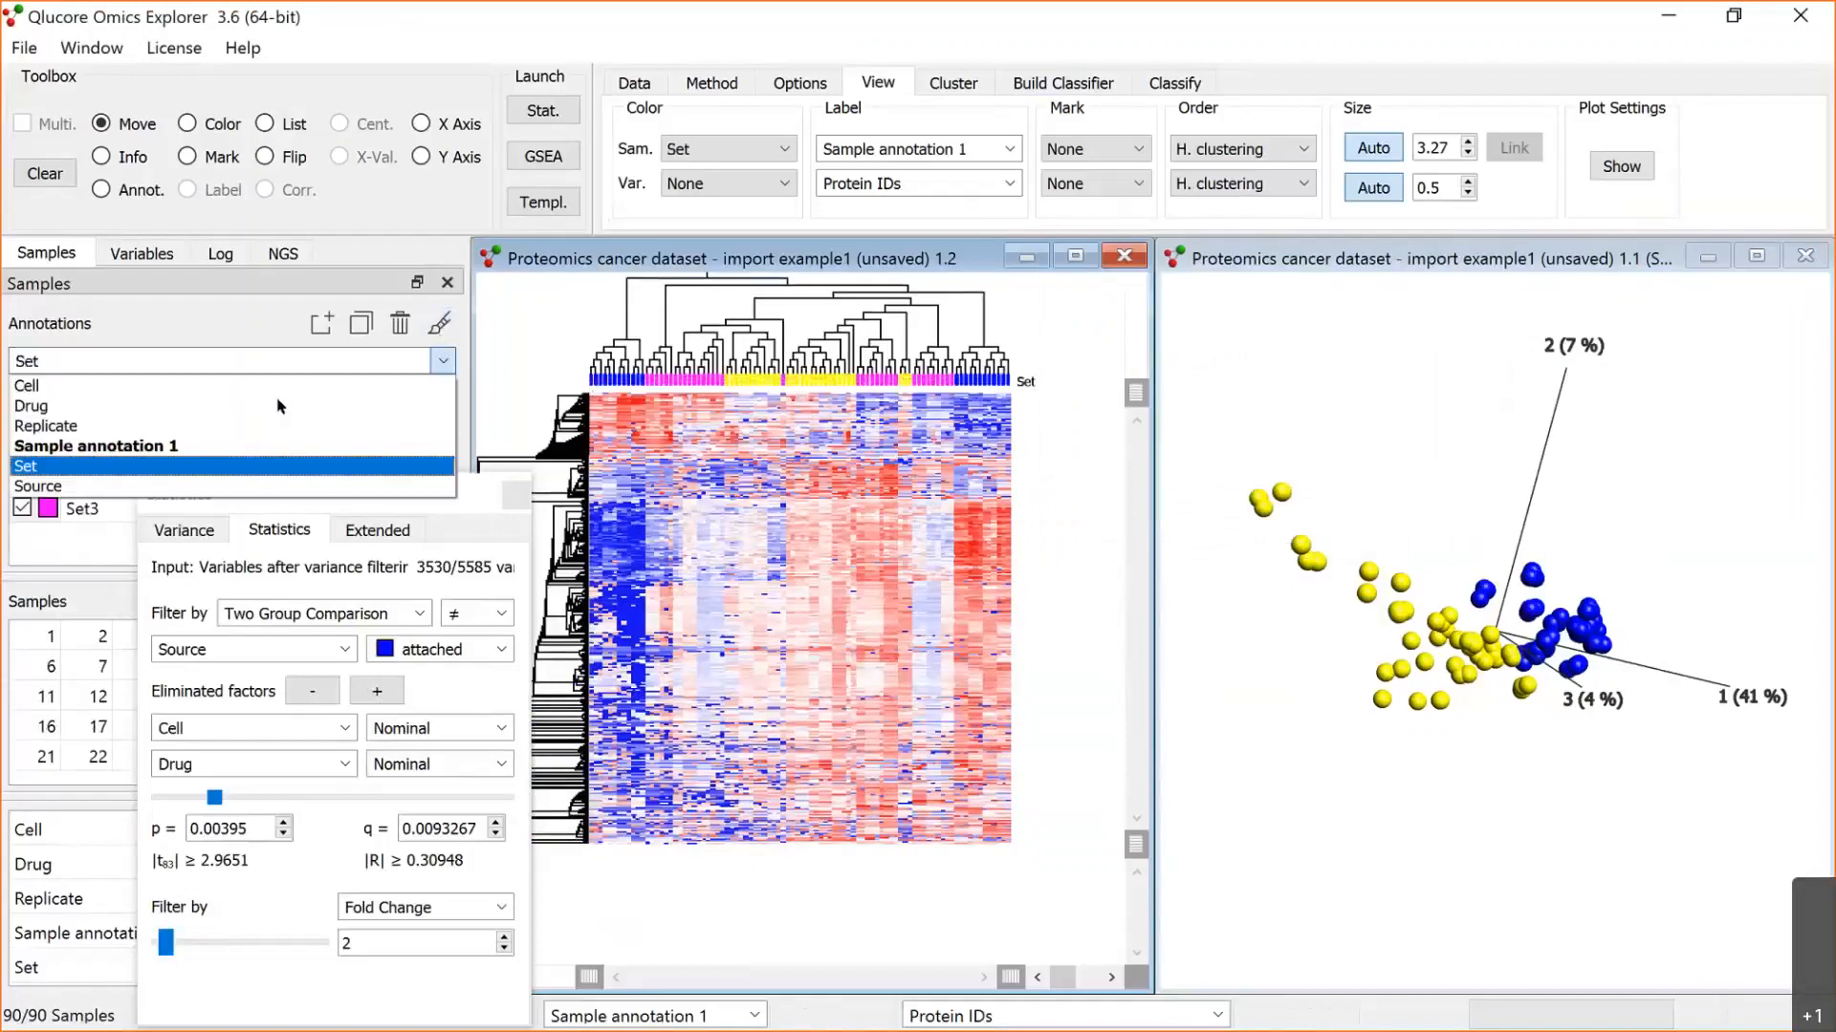
pyautogui.click(226, 488)
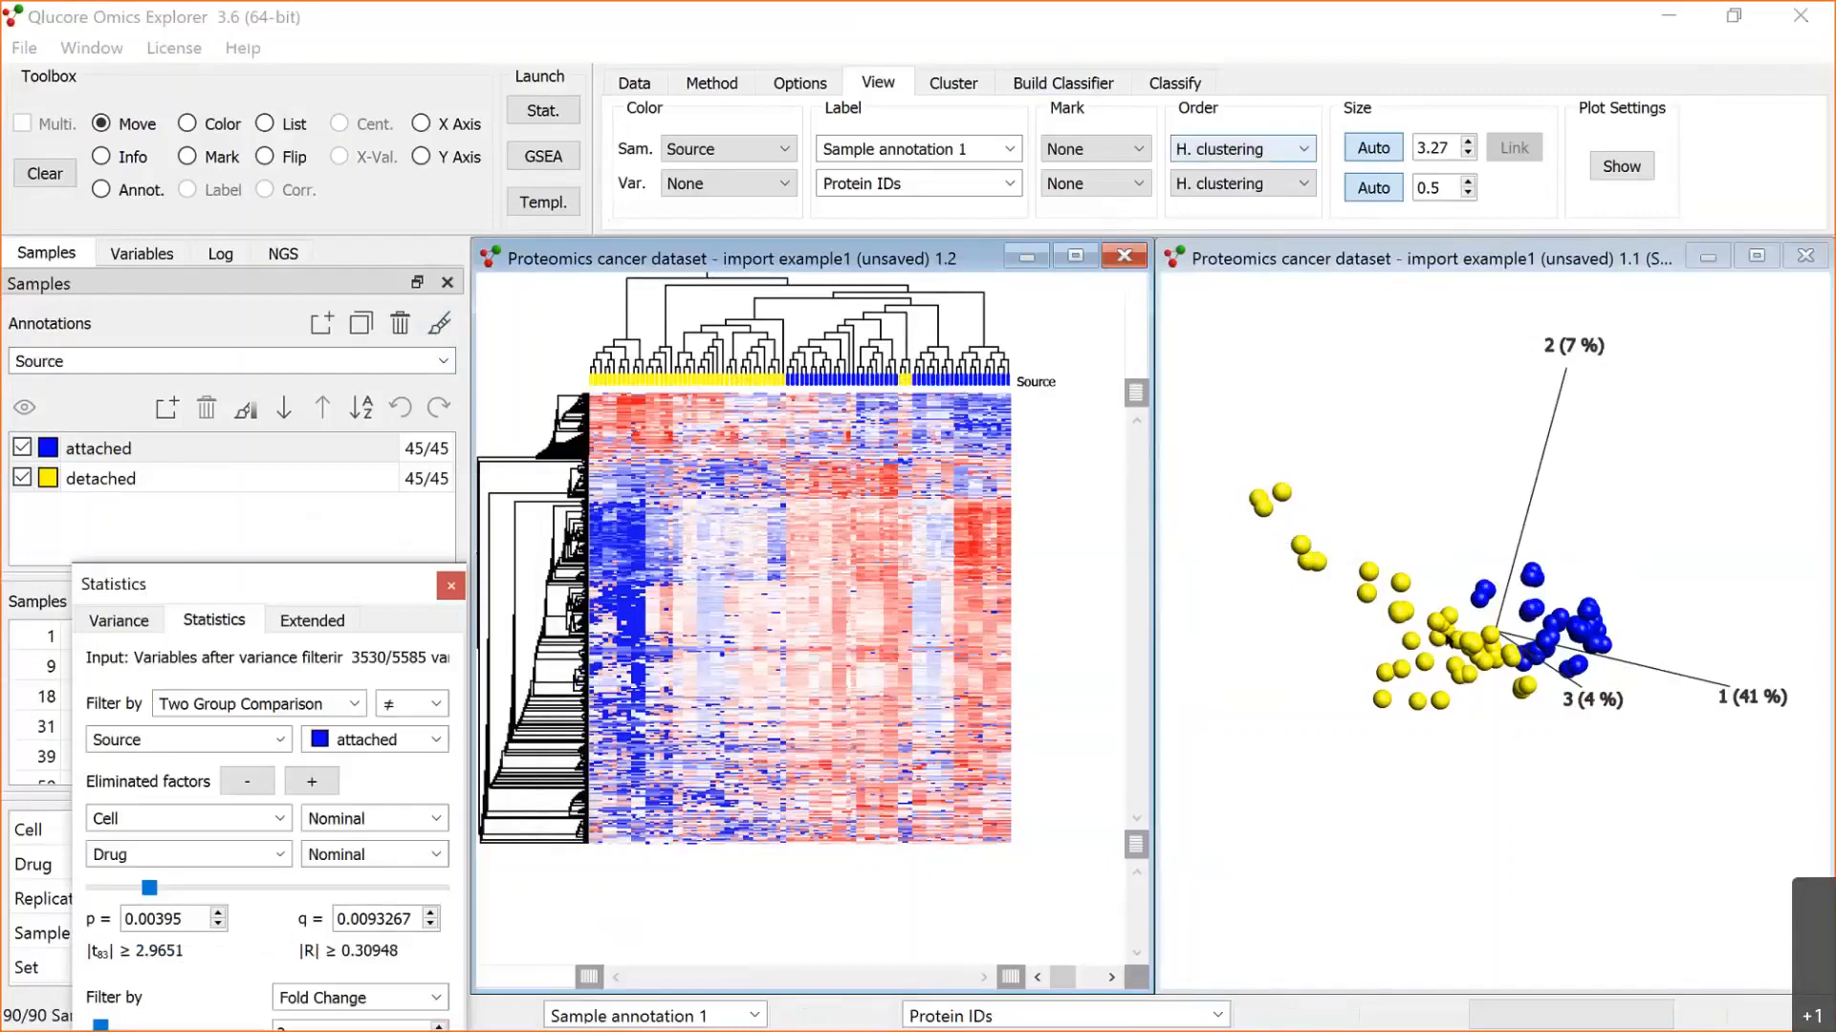
# Step: Flip the mixed attached and detached branch of the heat map's sample dendrogram so all detached samples sit together
pyautogui.click(1478, 580)
pyautogui.moveTo(1478, 580); pyautogui.dragTo(1507, 675)
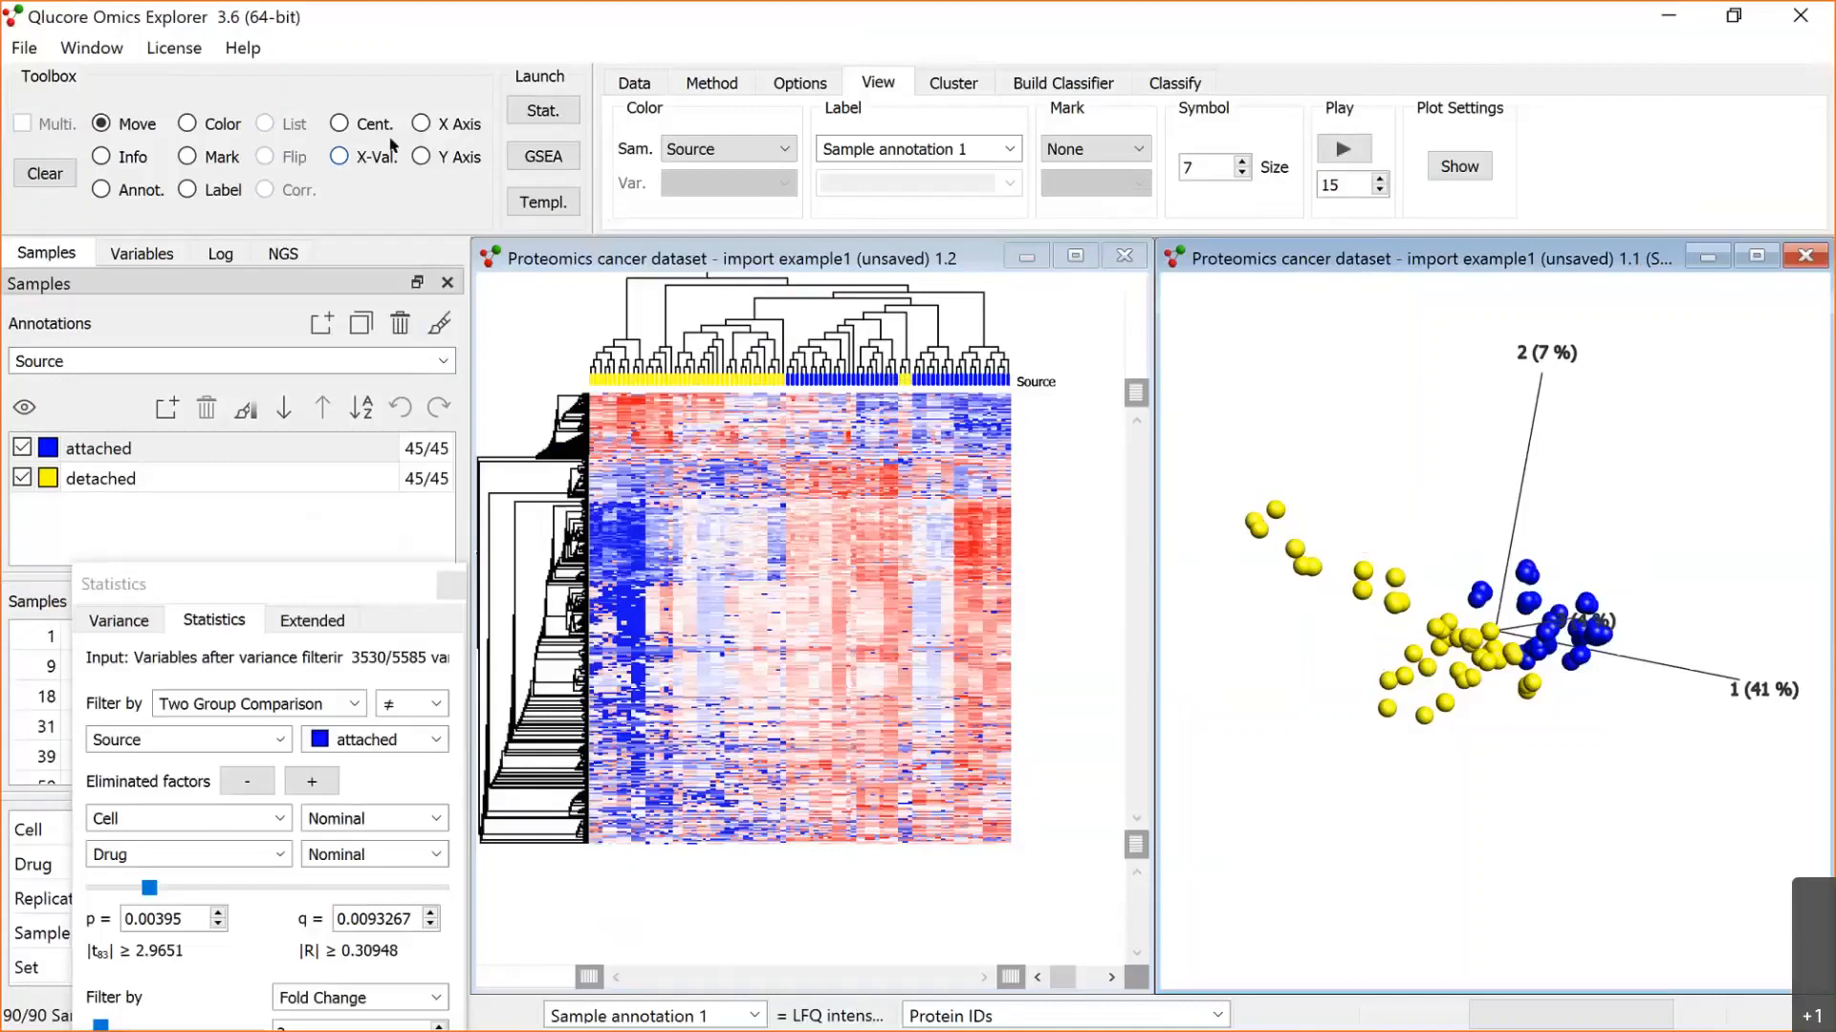
pyautogui.click(604, 404)
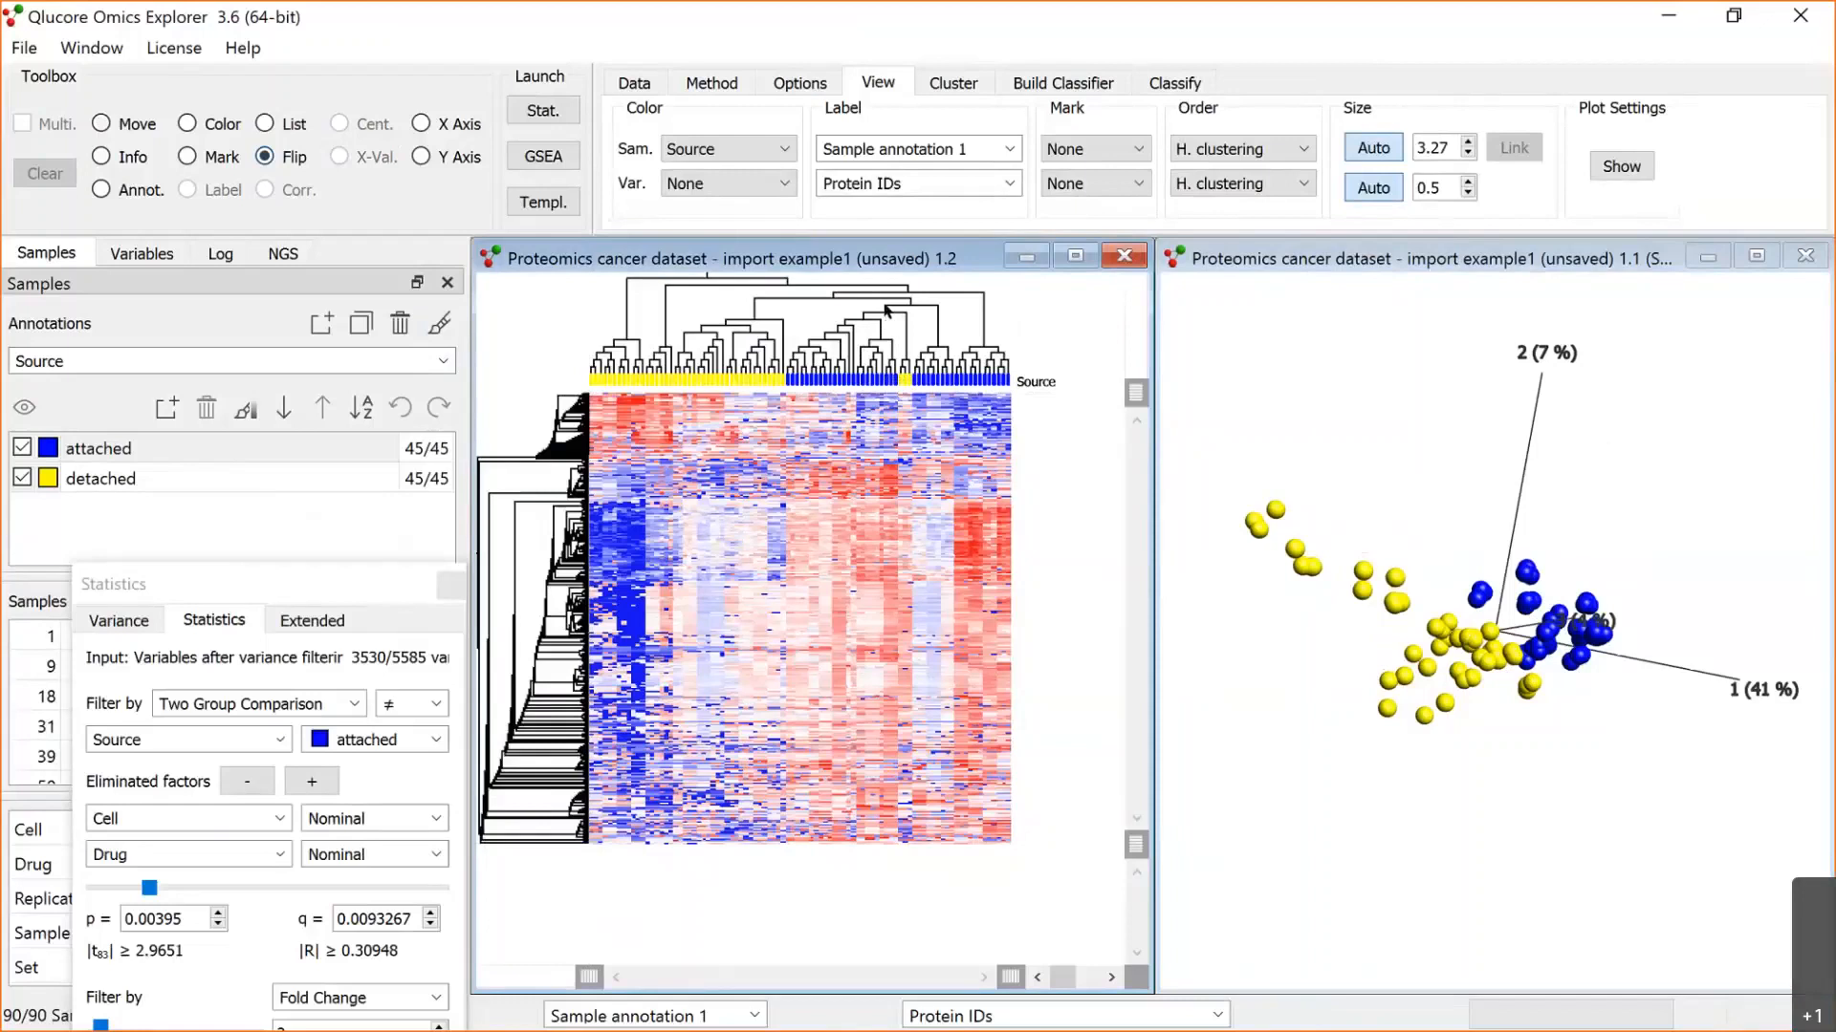
pyautogui.click(886, 309)
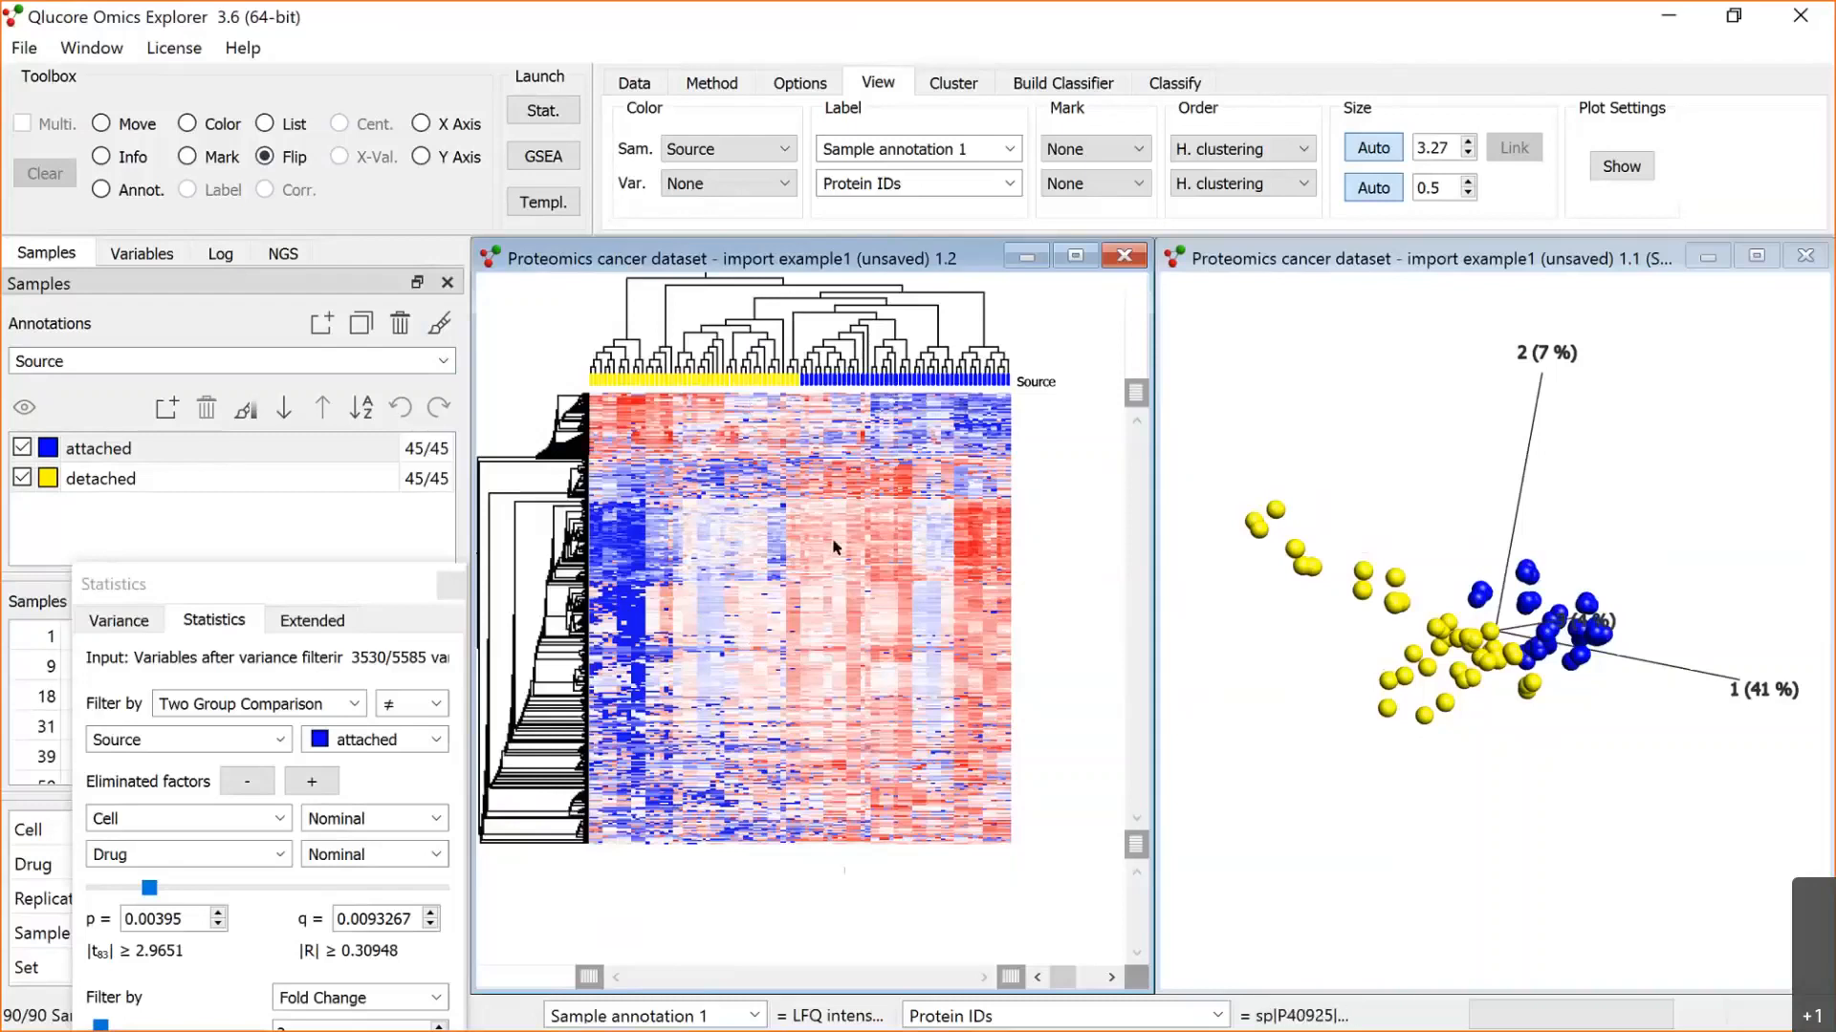
# Step: Add Cell and Drug as additional sample colour annotations above the heat map, alongside Source
pyautogui.click(755, 86)
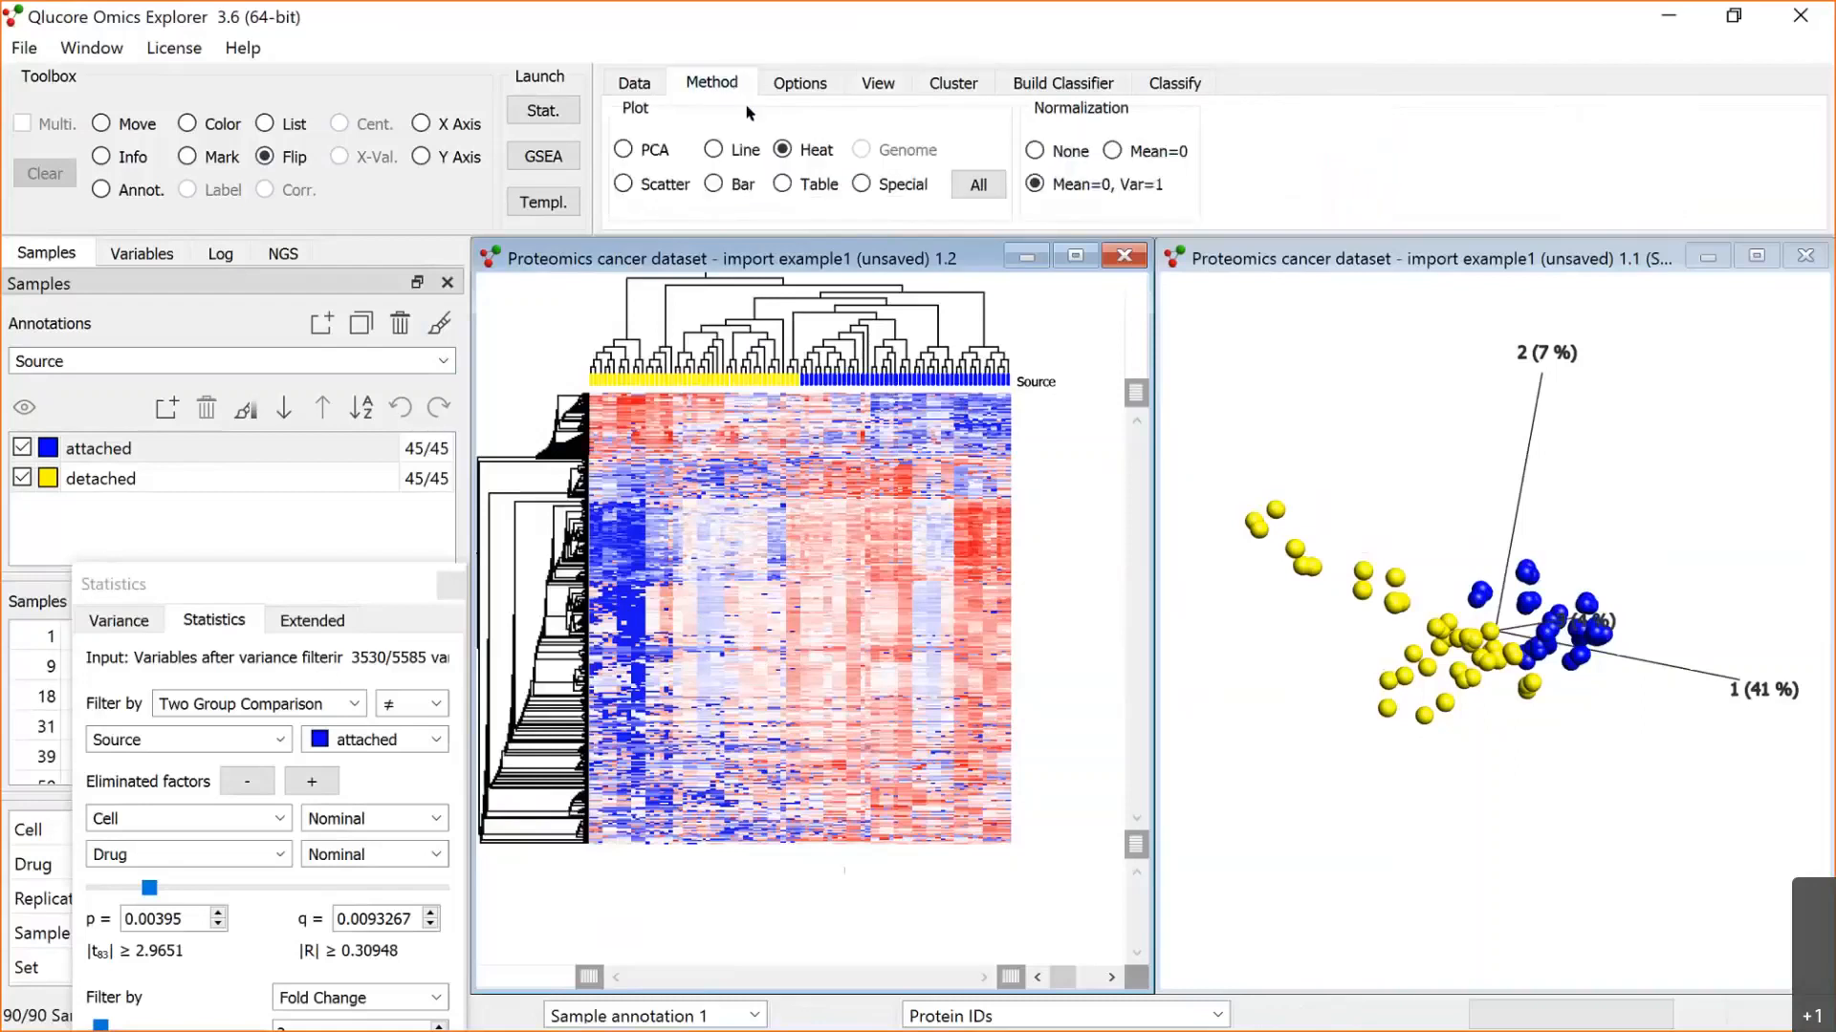
pyautogui.click(864, 87)
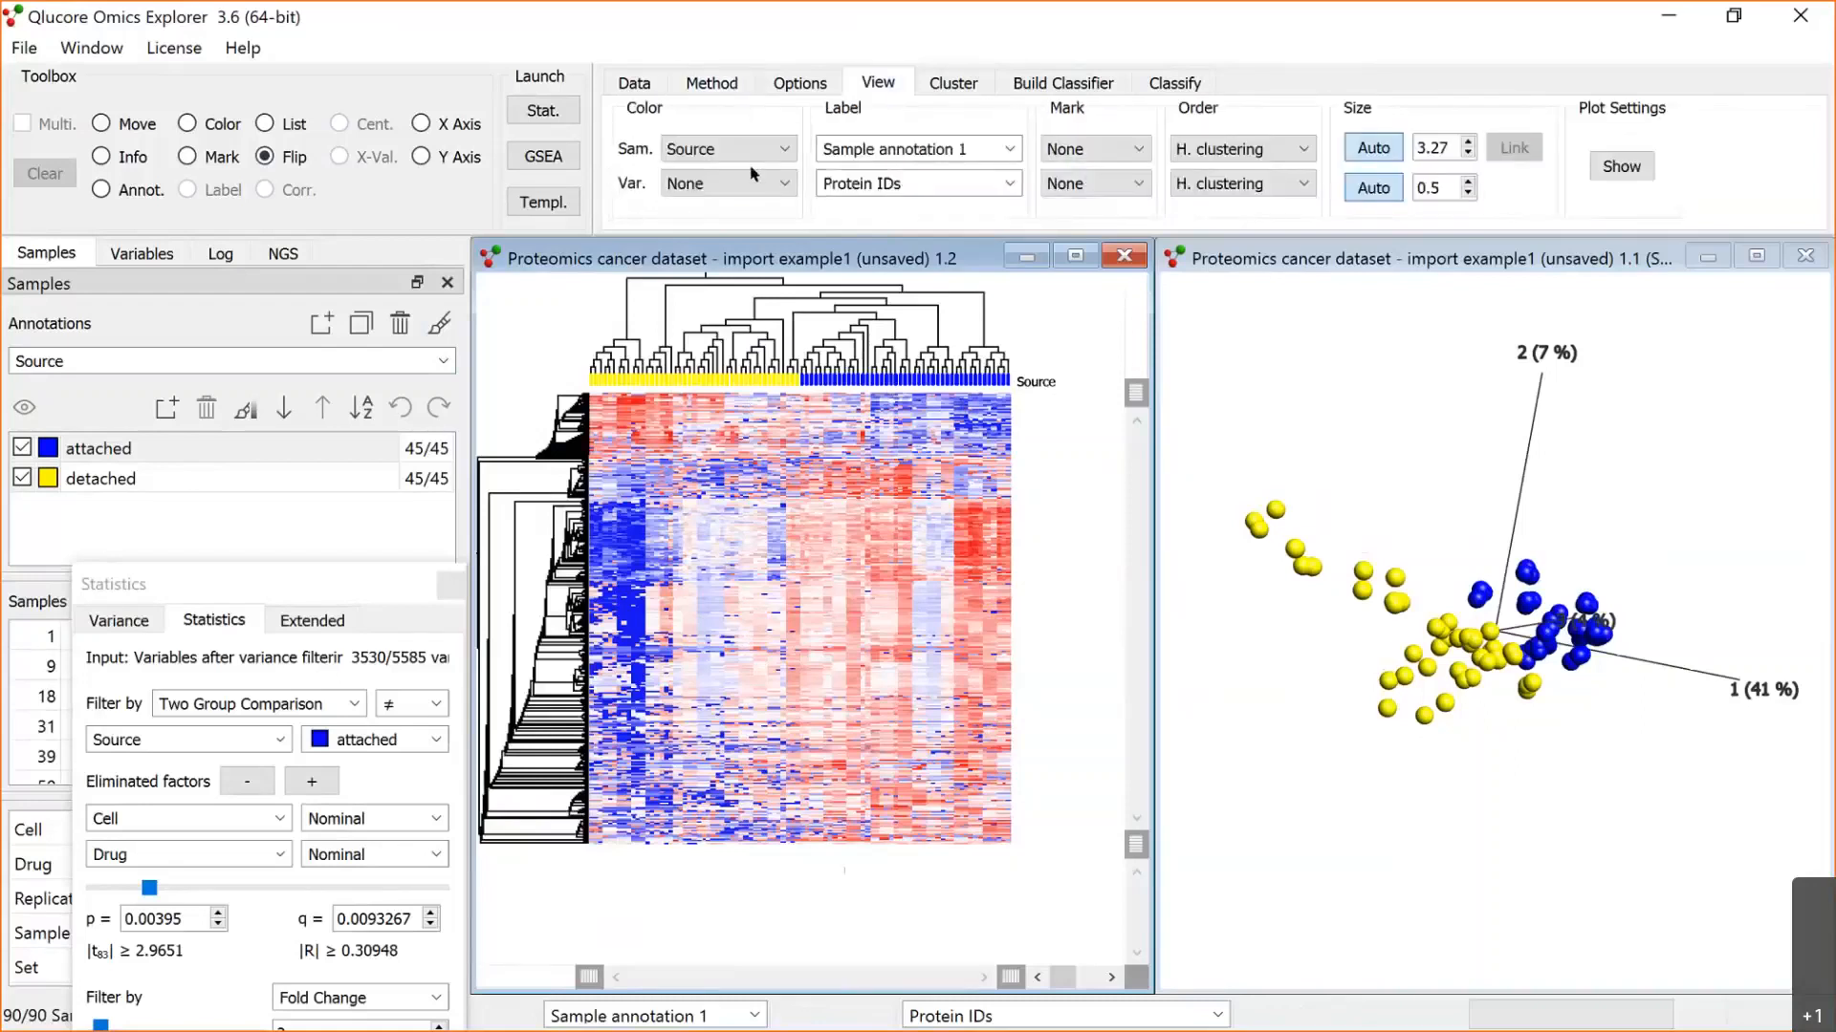
pyautogui.click(782, 151)
pyautogui.click(522, 421)
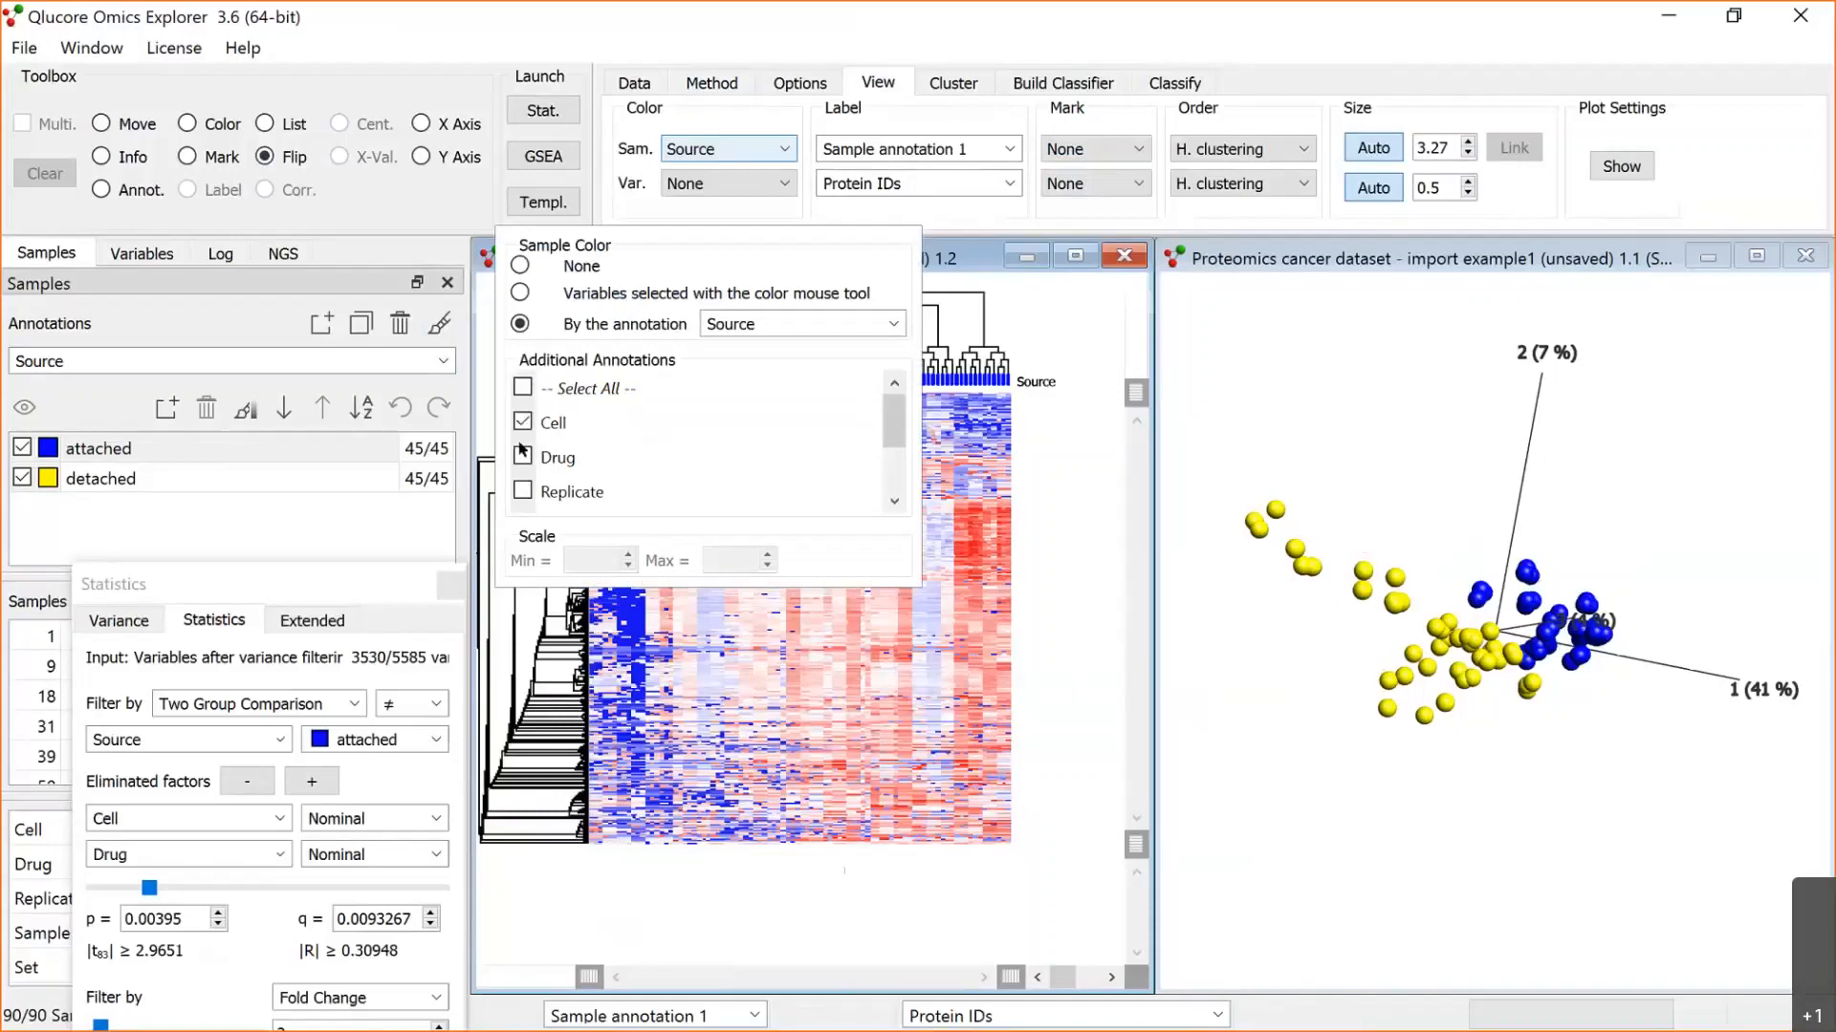
pyautogui.click(522, 456)
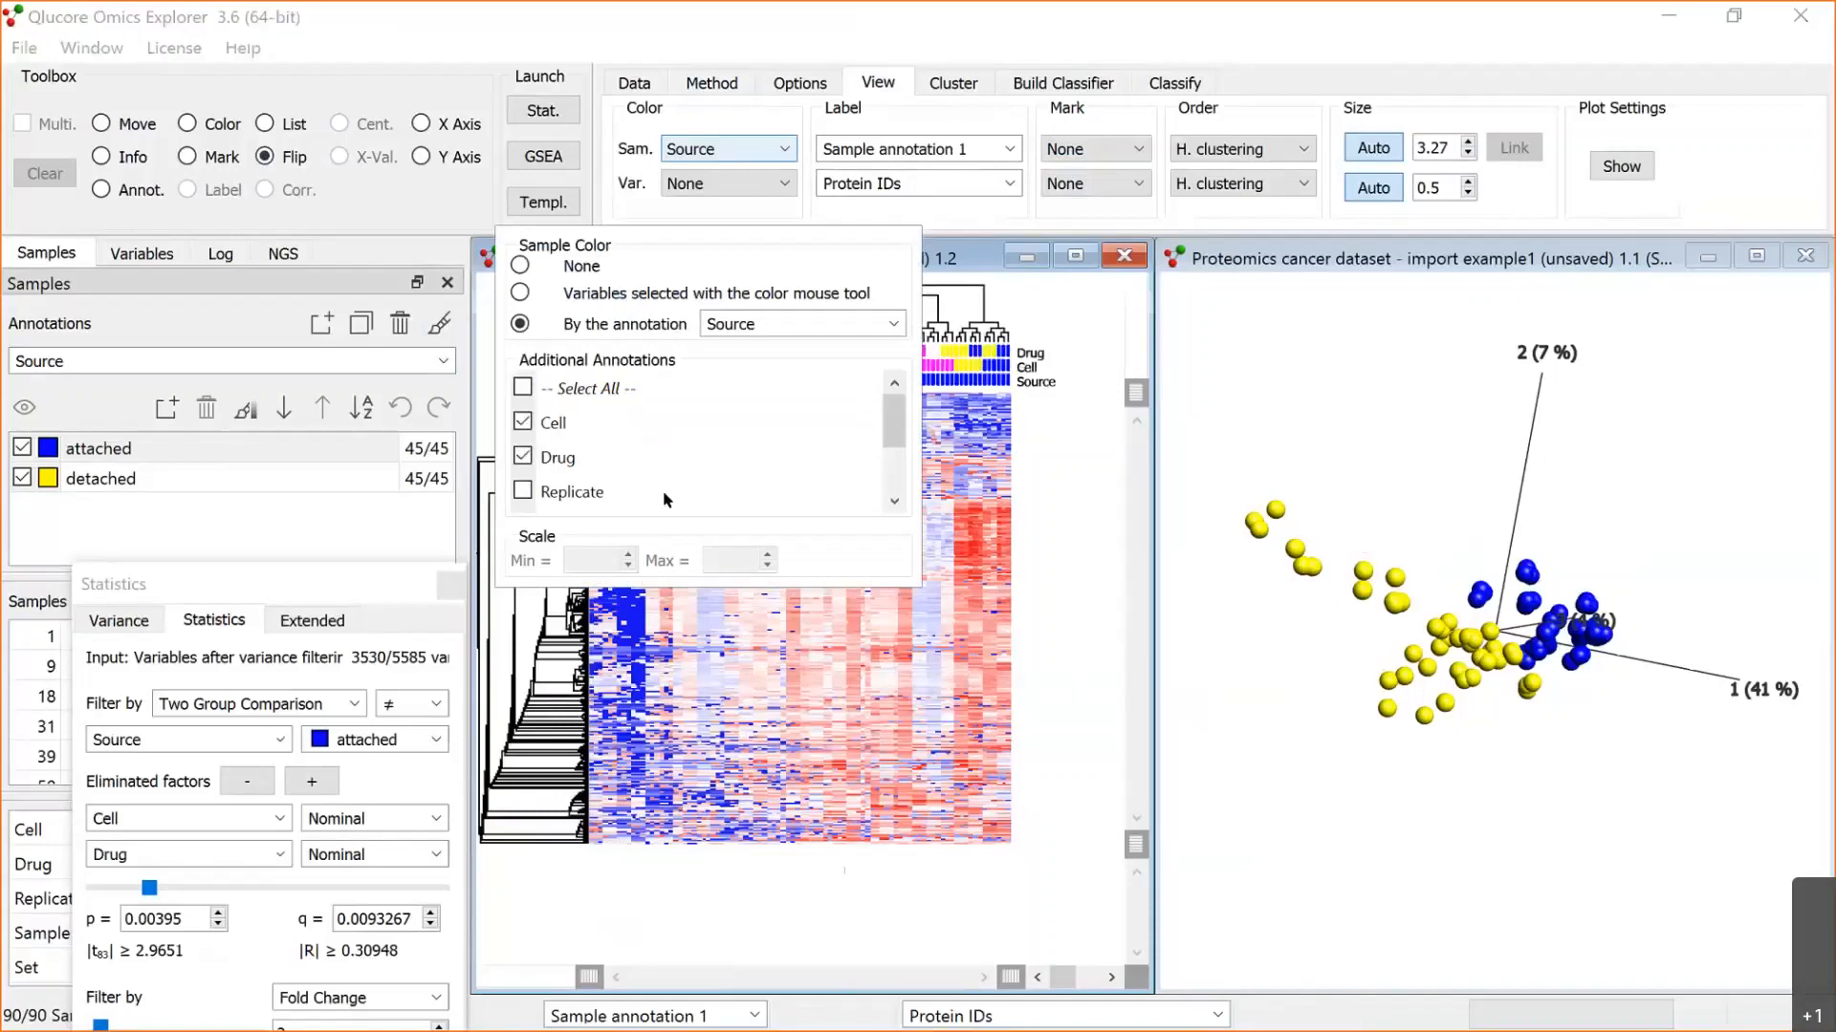
pyautogui.click(1091, 522)
pyautogui.moveTo(1130, 384)
pyautogui.mouseDown()
pyautogui.moveTo(1136, 476)
pyautogui.moveTo(1146, 390)
pyautogui.mouseUp()
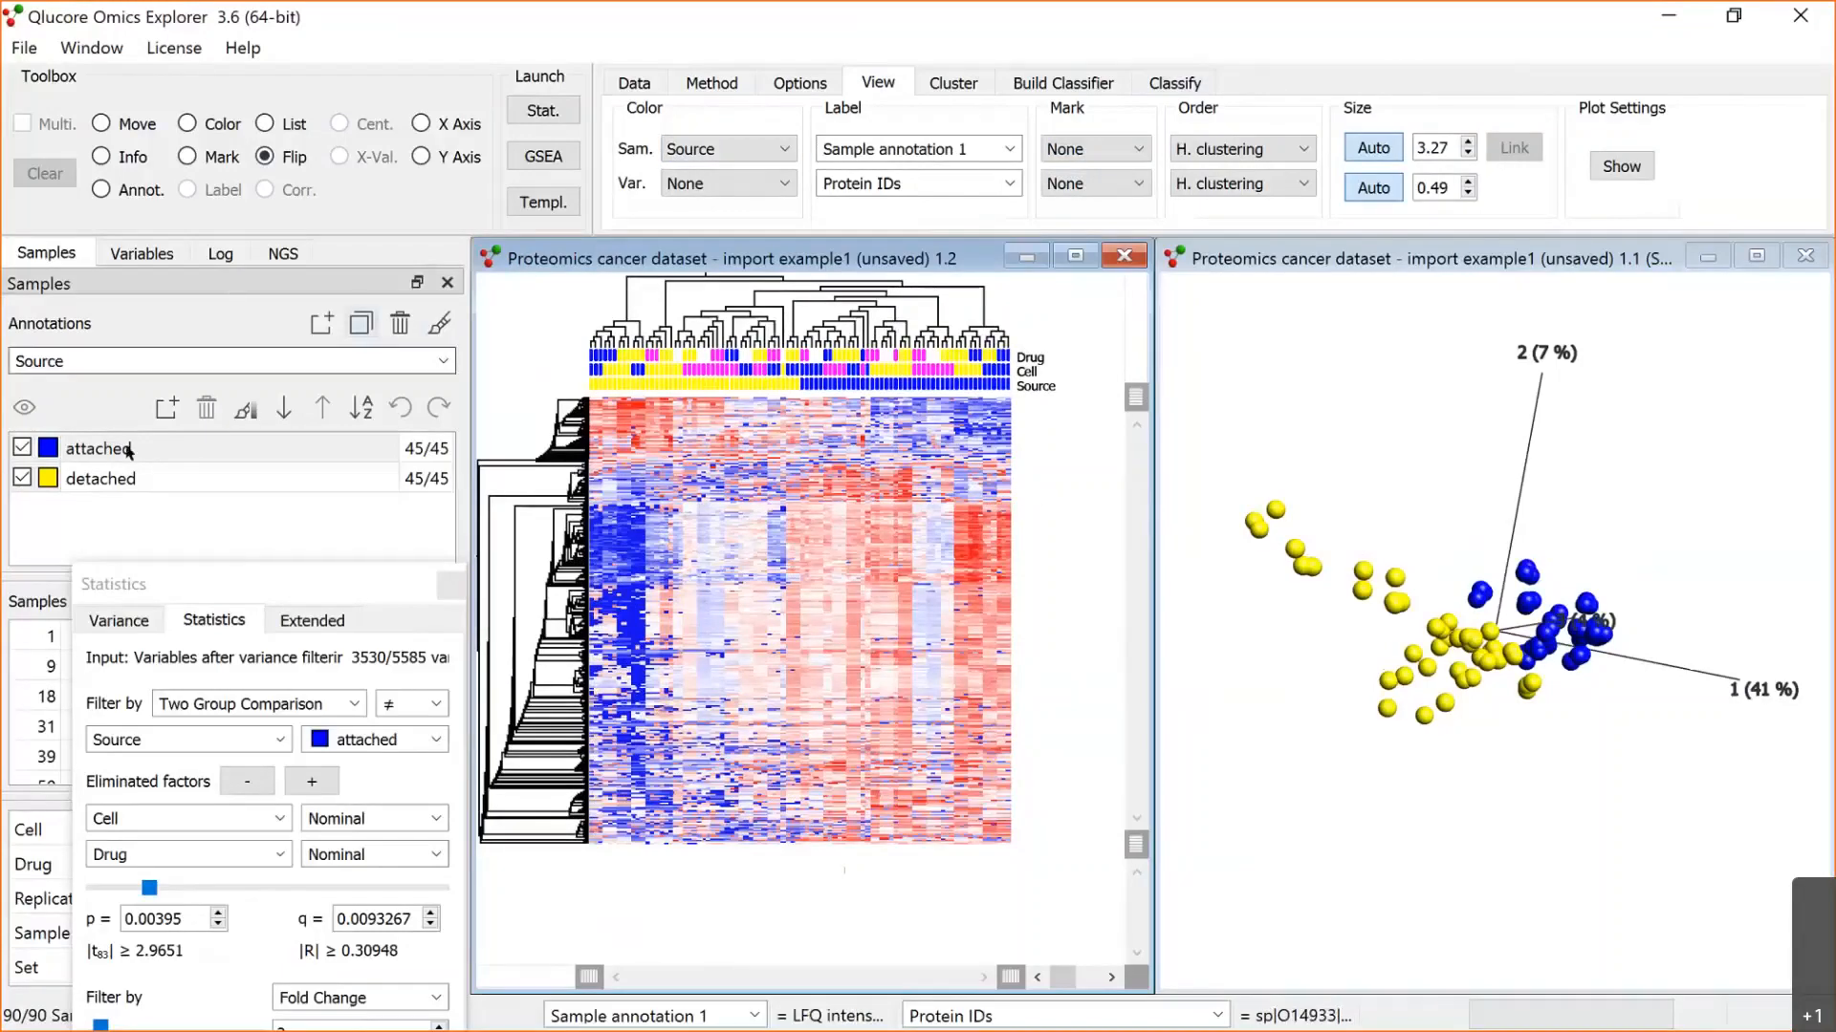
# Step: Exclude the attached samples from the analysis and enlarge the PCA plot
pyautogui.click(22, 447)
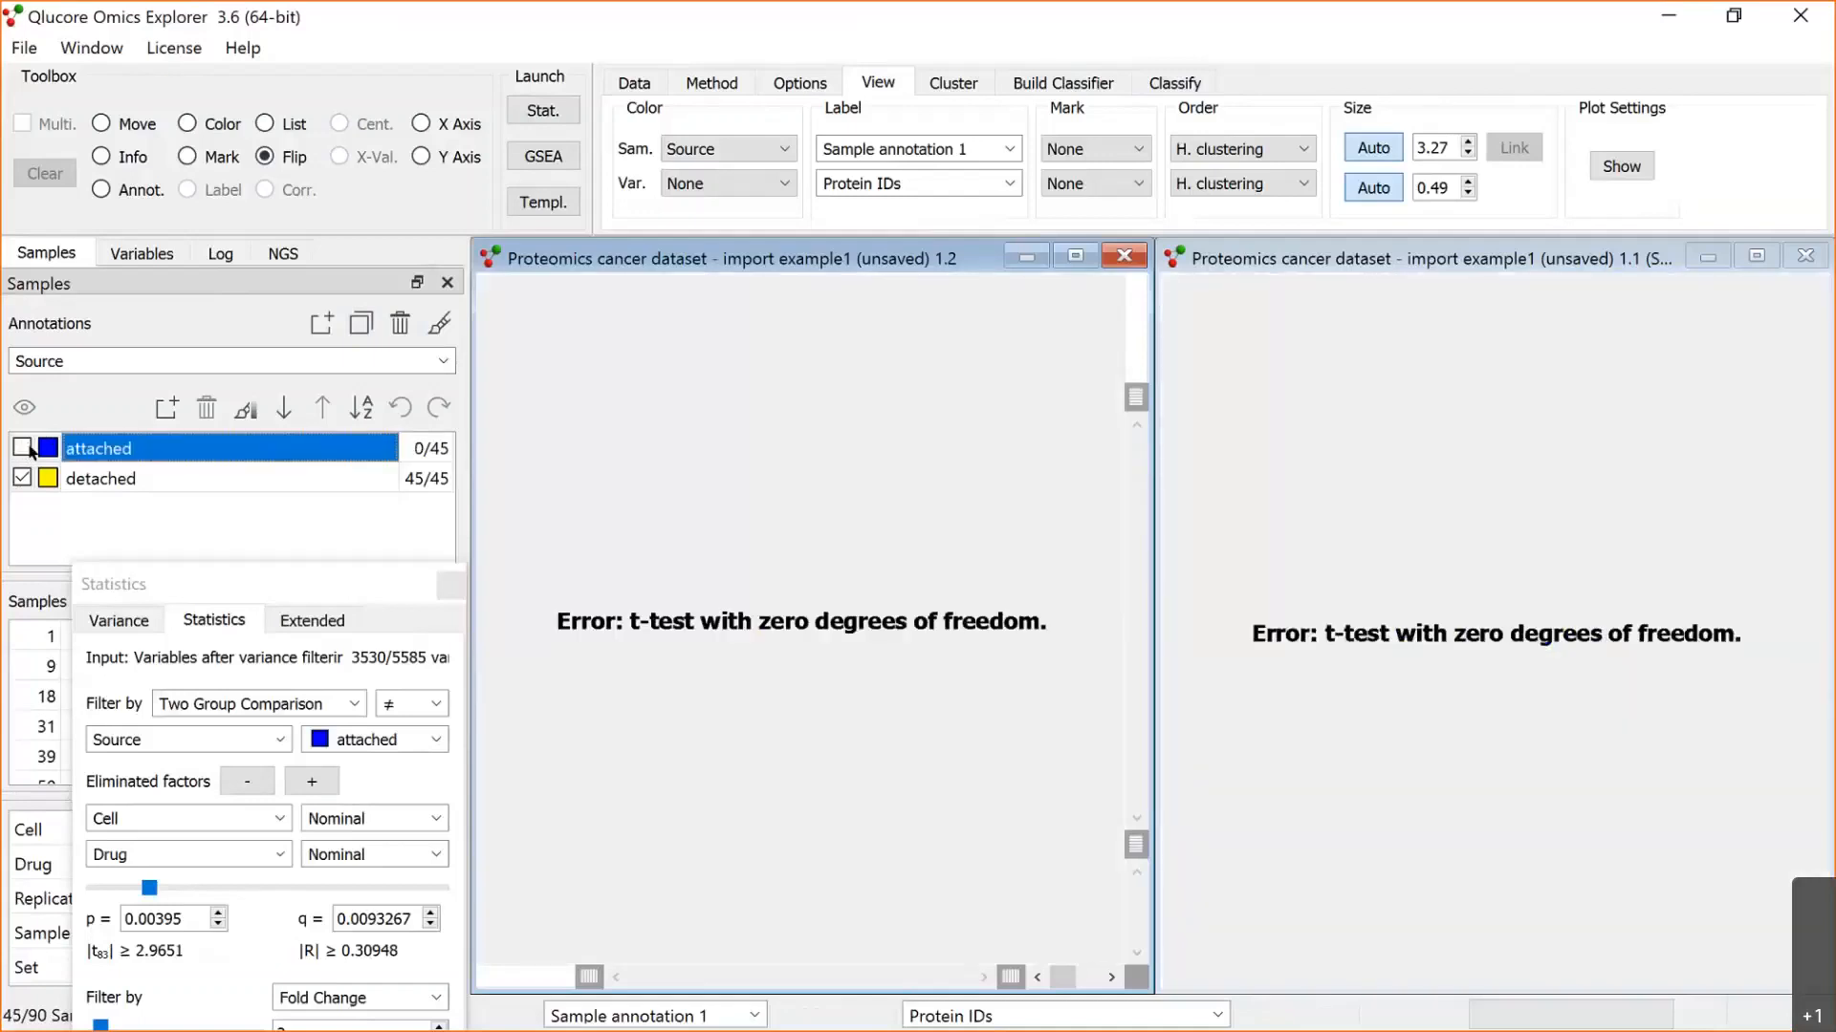
pyautogui.click(1757, 257)
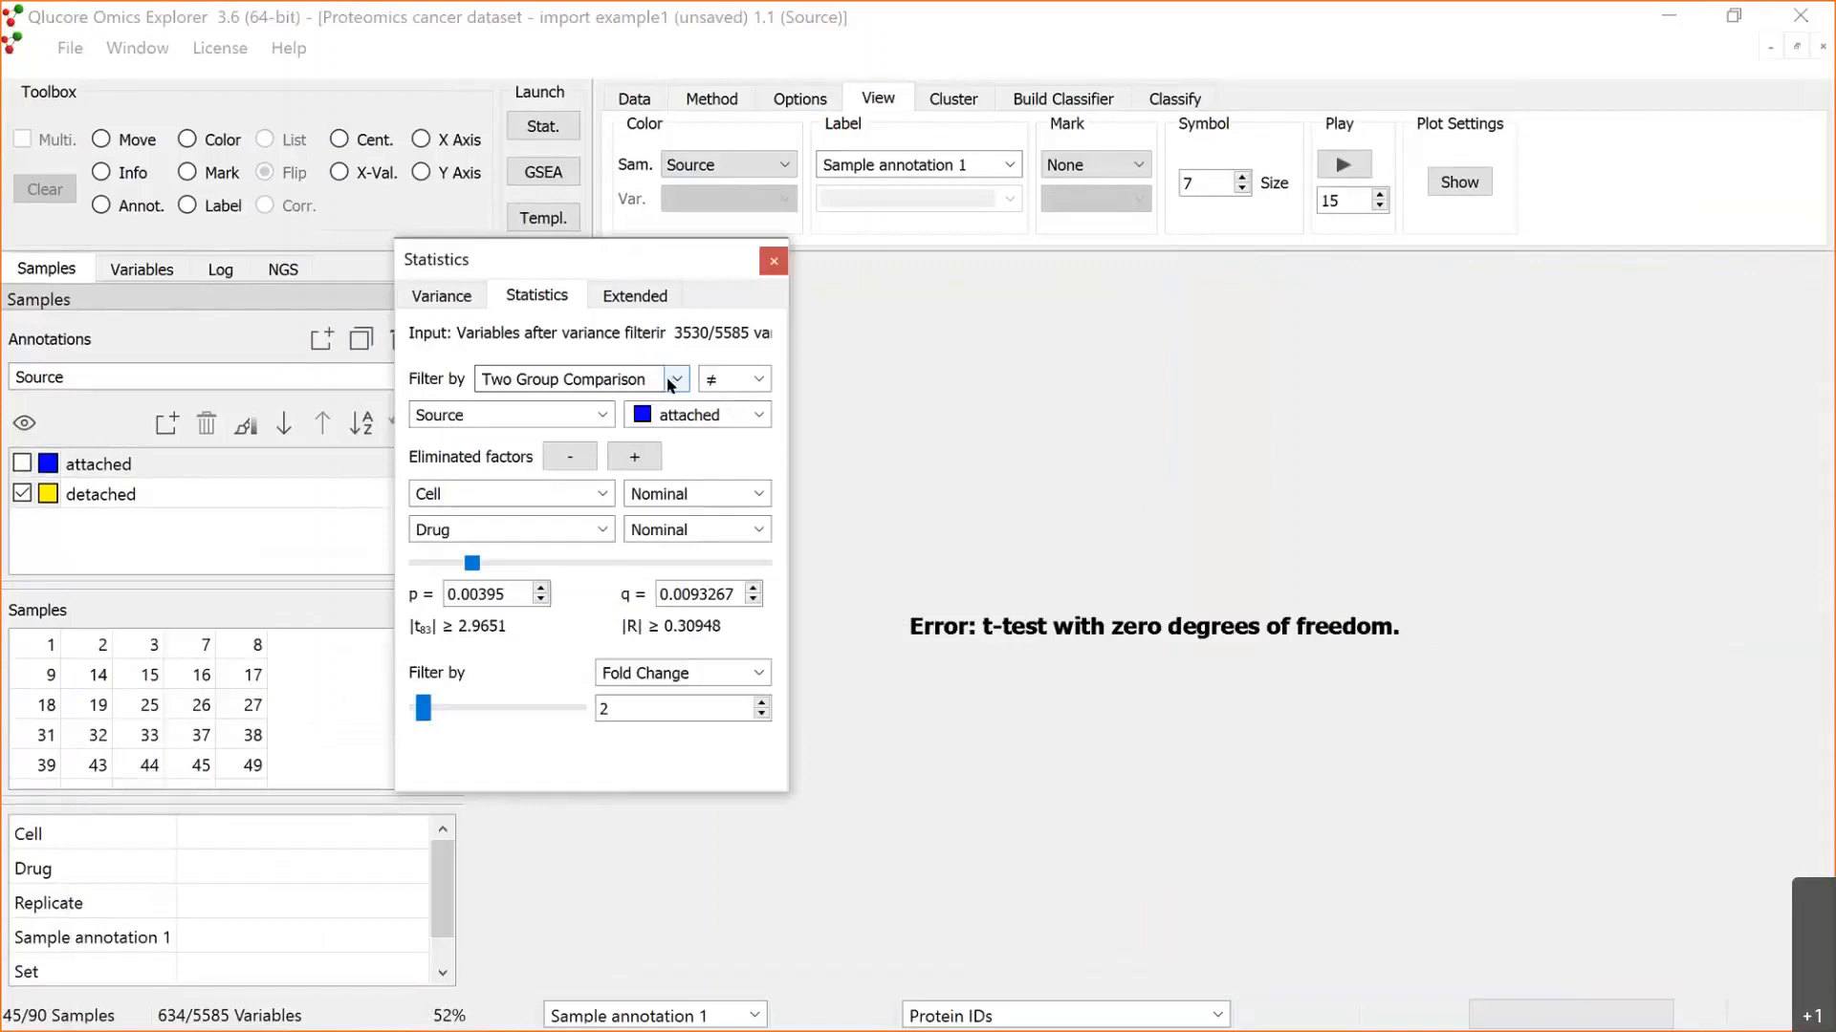
# Step: Set the statistical filter to a multi group comparison on Cell with no eliminated factors and p = 1
pyautogui.click(602, 415)
pyautogui.click(535, 438)
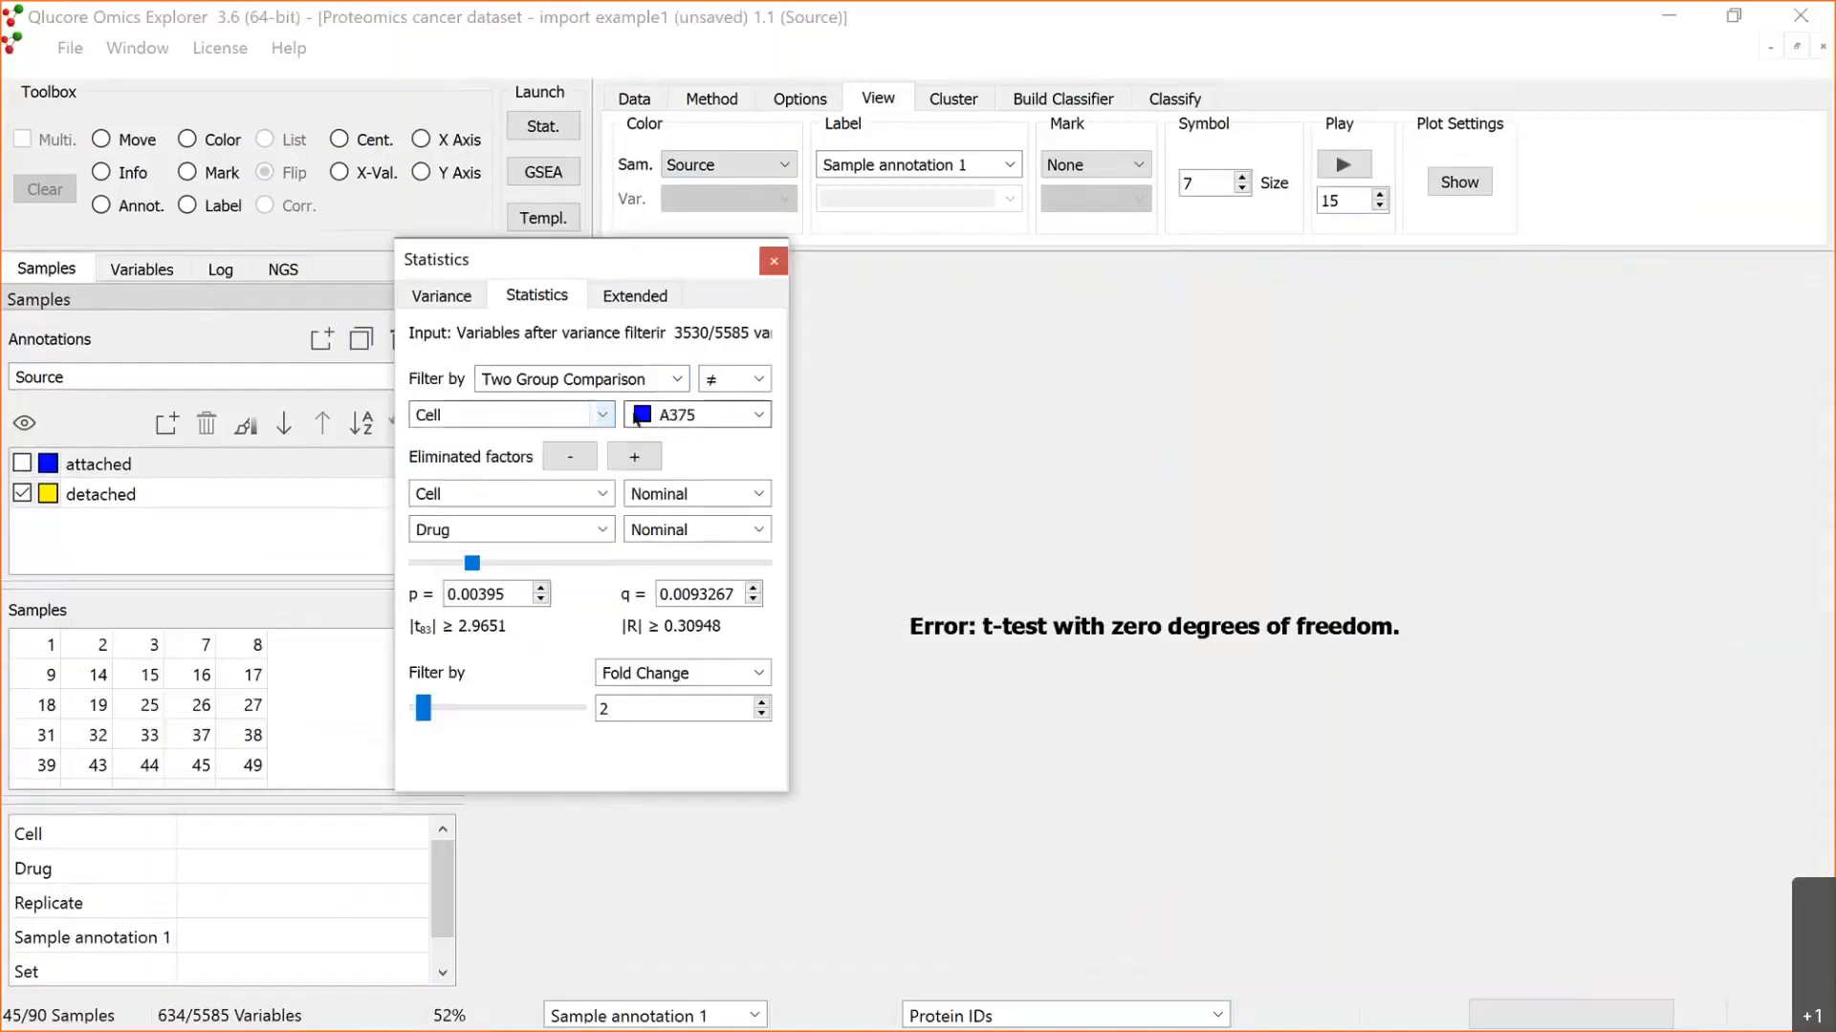
pyautogui.click(677, 380)
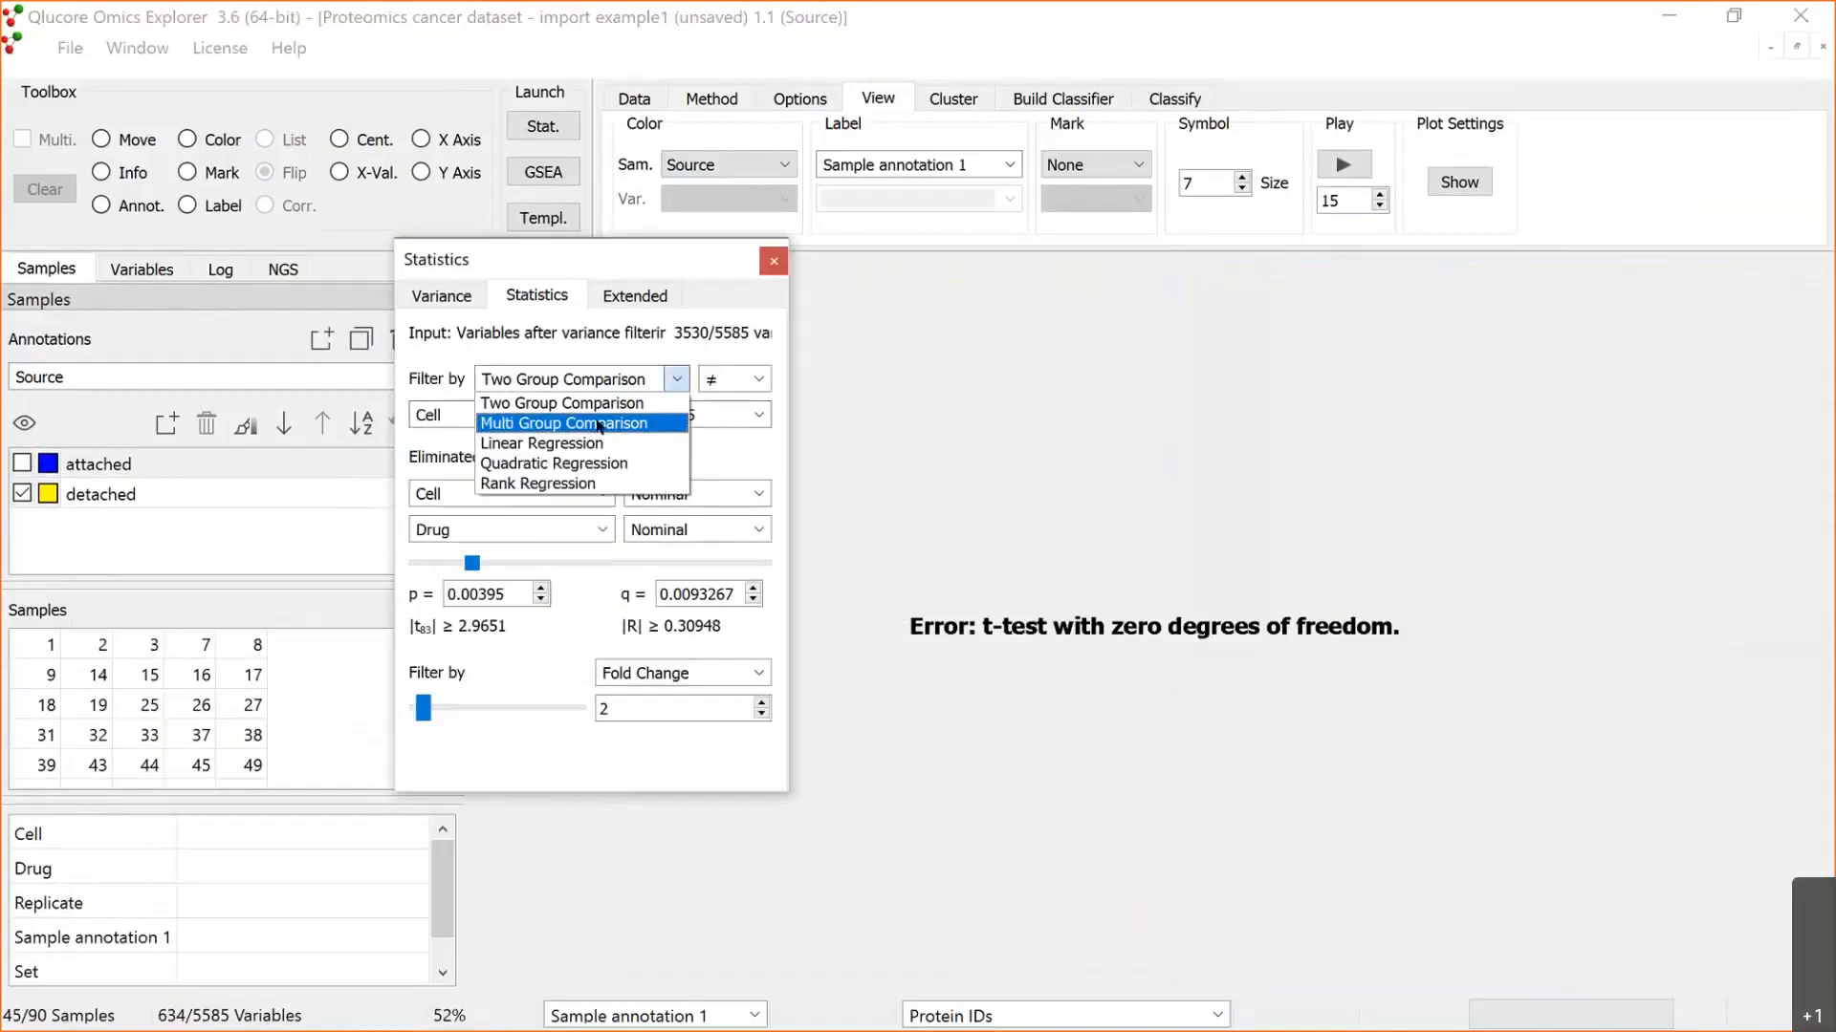
pyautogui.click(564, 424)
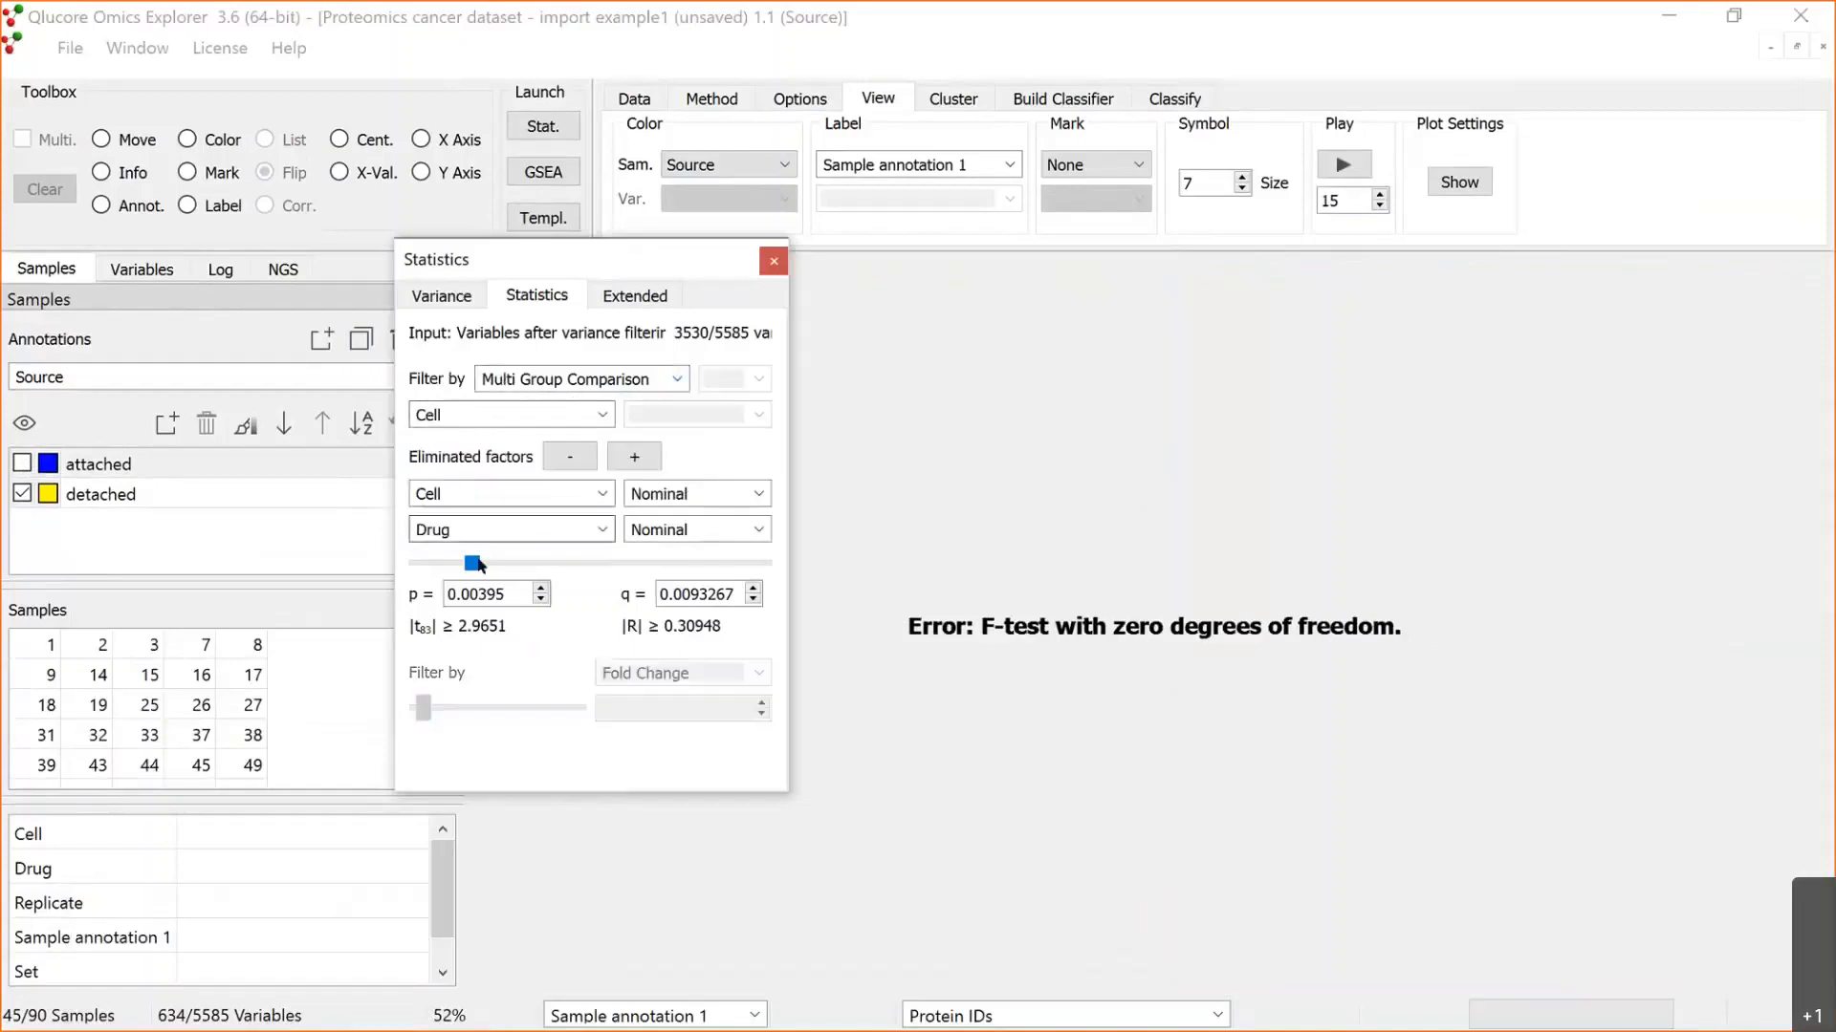
pyautogui.click(583, 460)
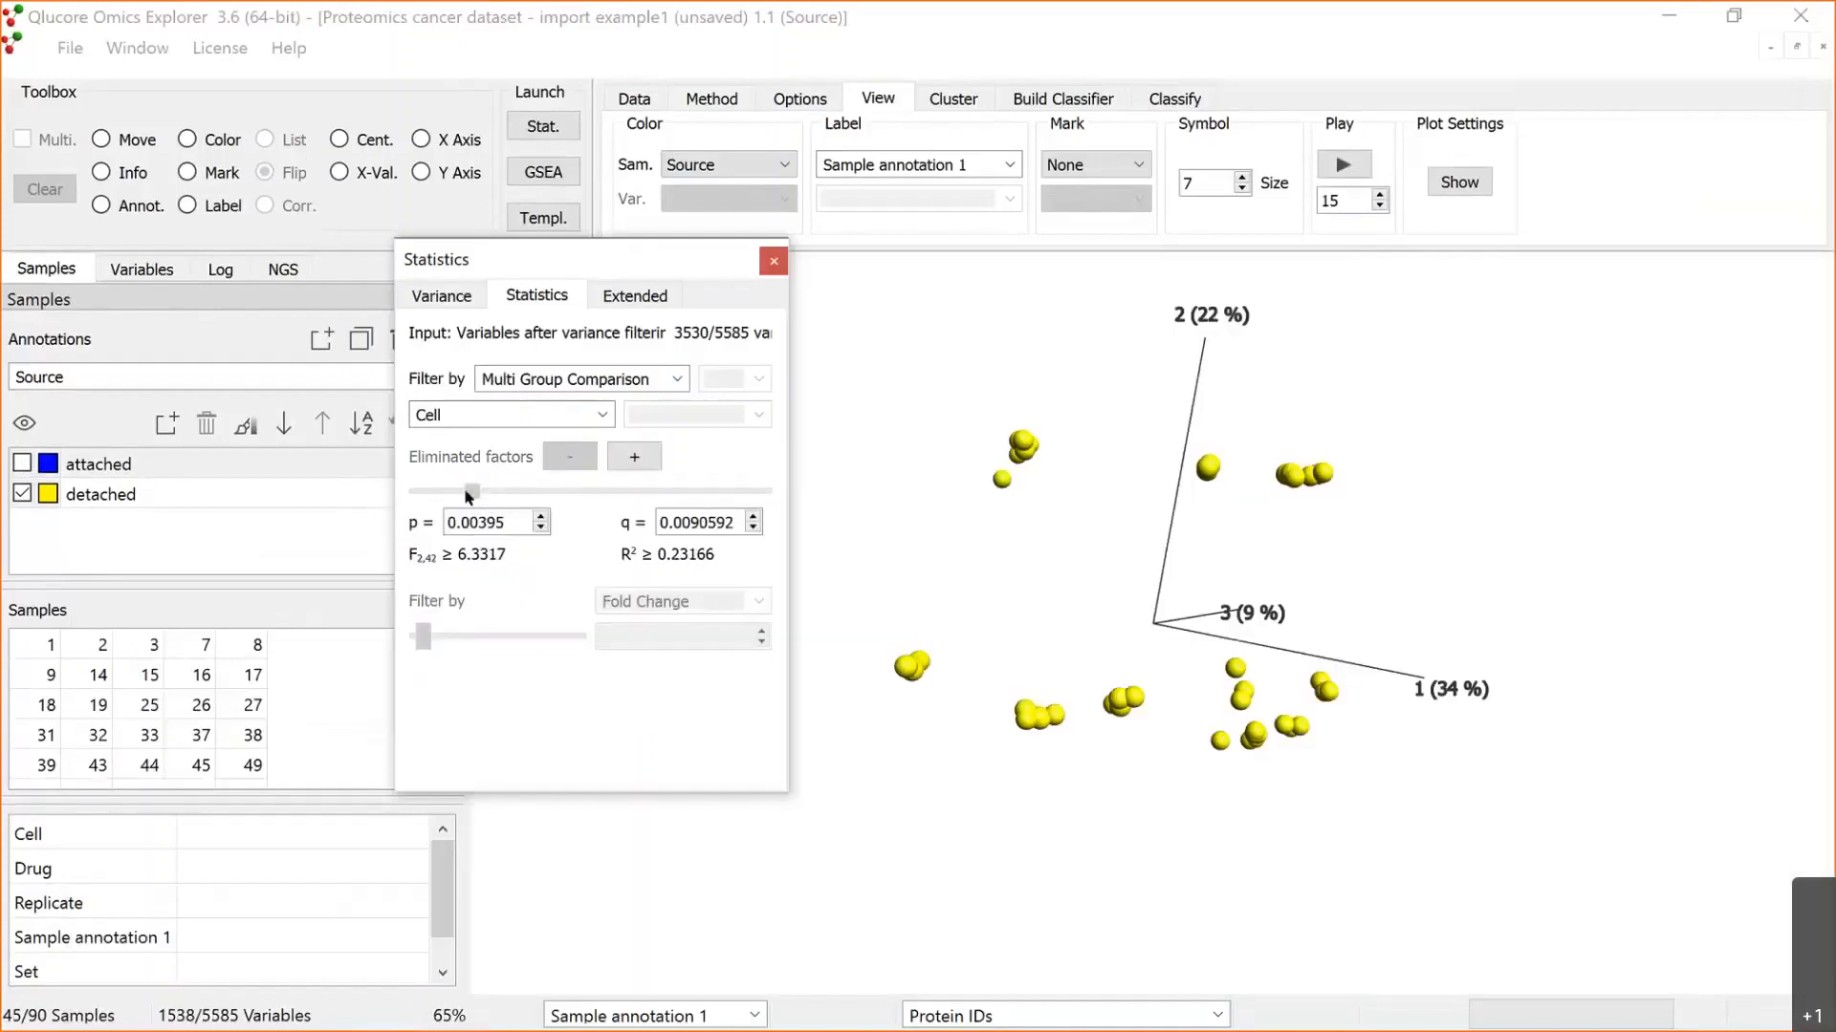
pyautogui.moveTo(463, 489); pyautogui.dragTo(416, 491)
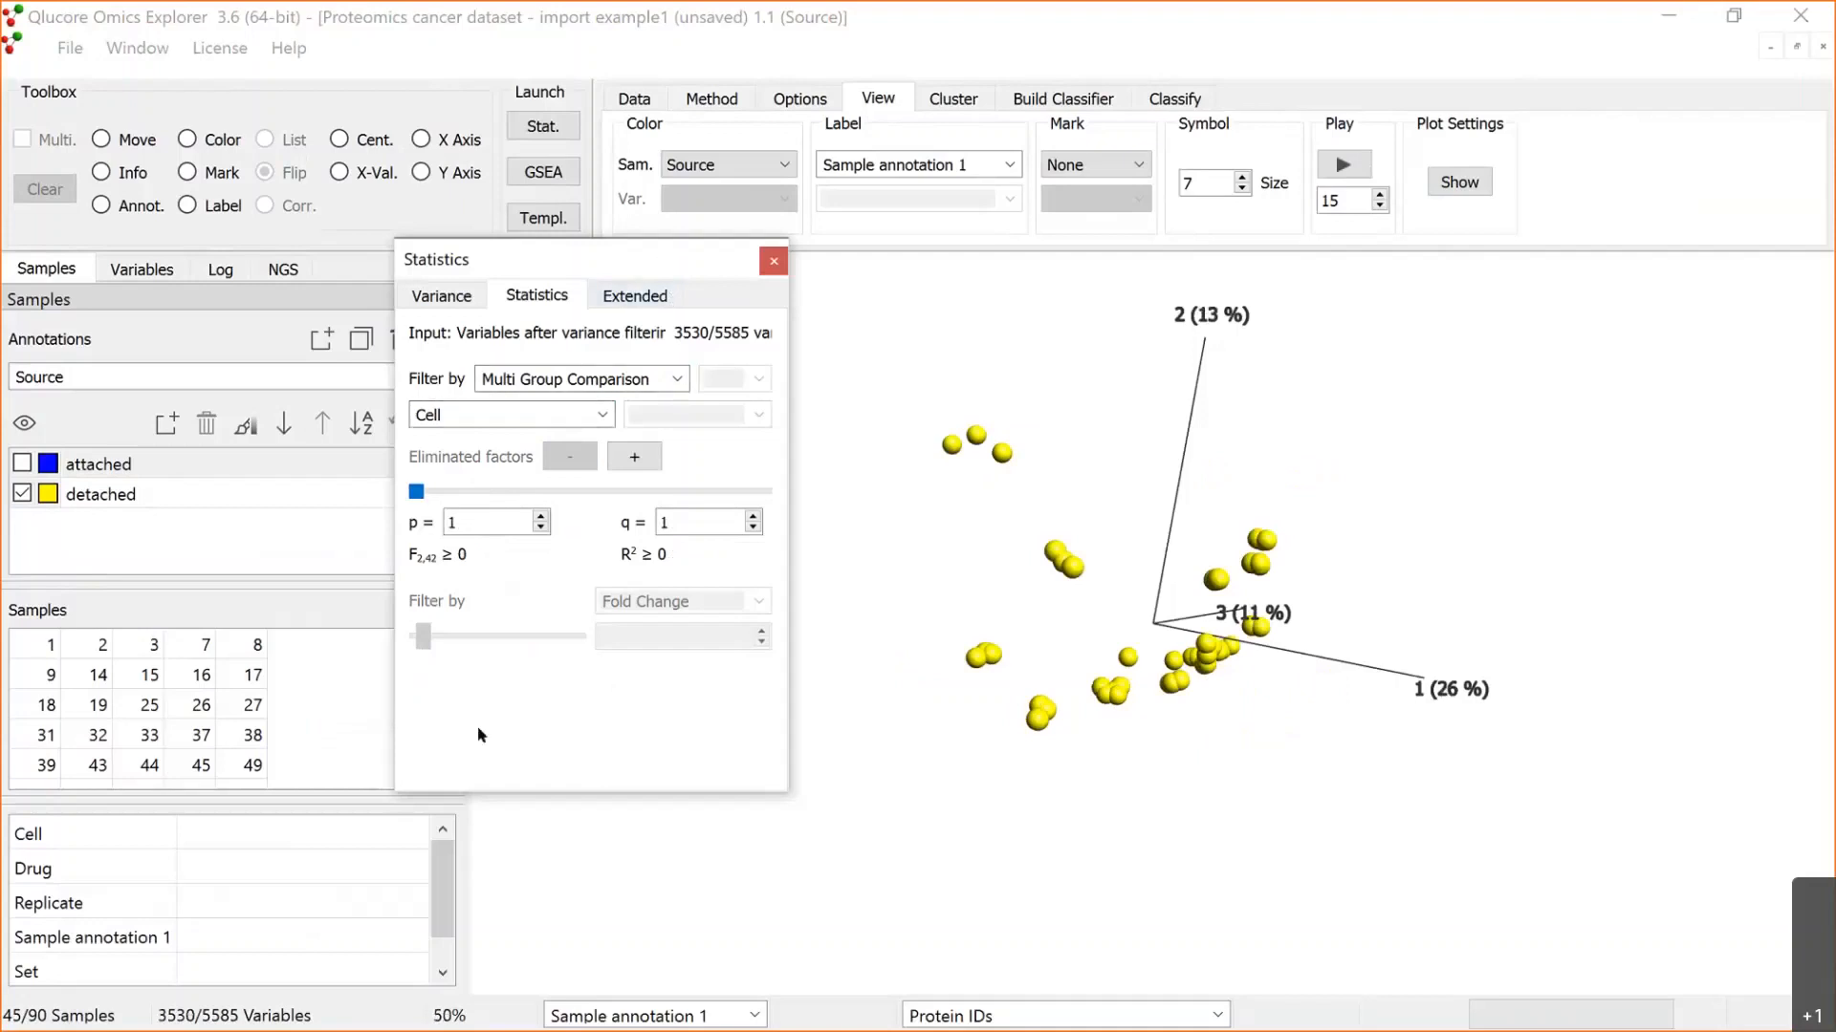
pyautogui.moveTo(535, 259); pyautogui.dragTo(398, 581)
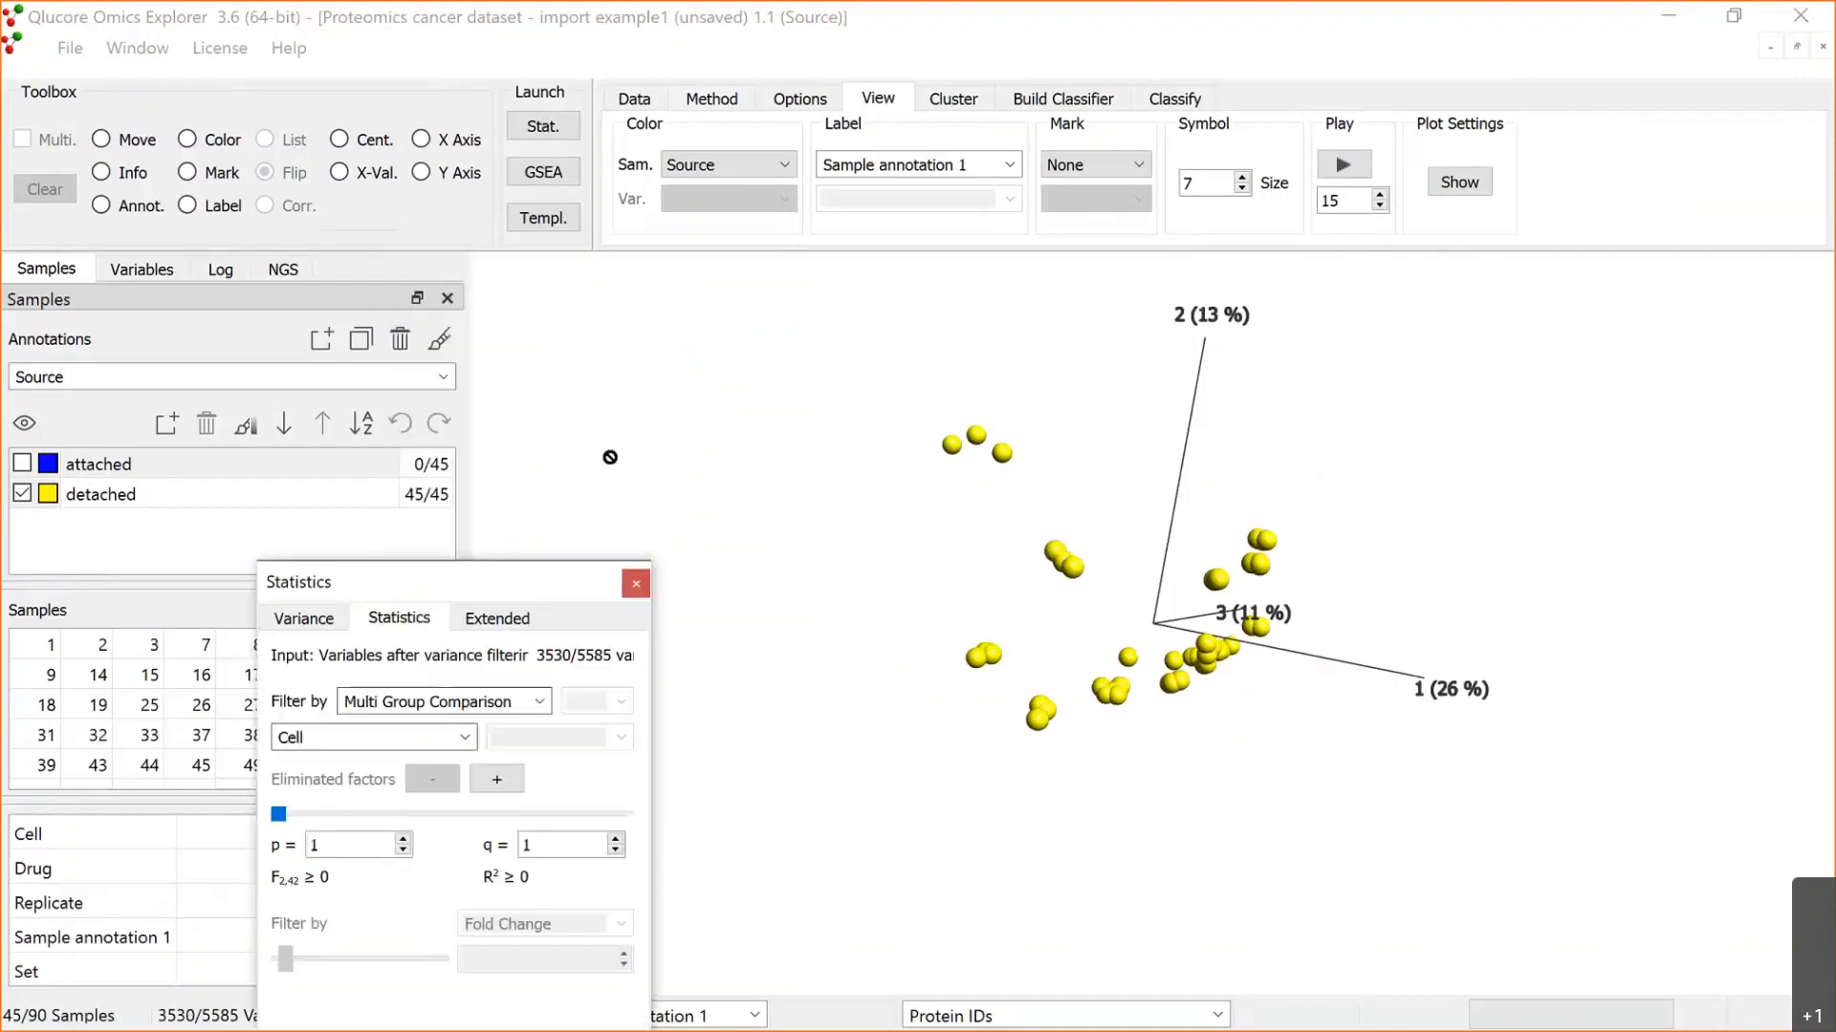
# Step: Colour the PCA plot samples by Cell, and switch the colouring to Drug after comparing the cell lines
pyautogui.click(445, 378)
pyautogui.click(196, 406)
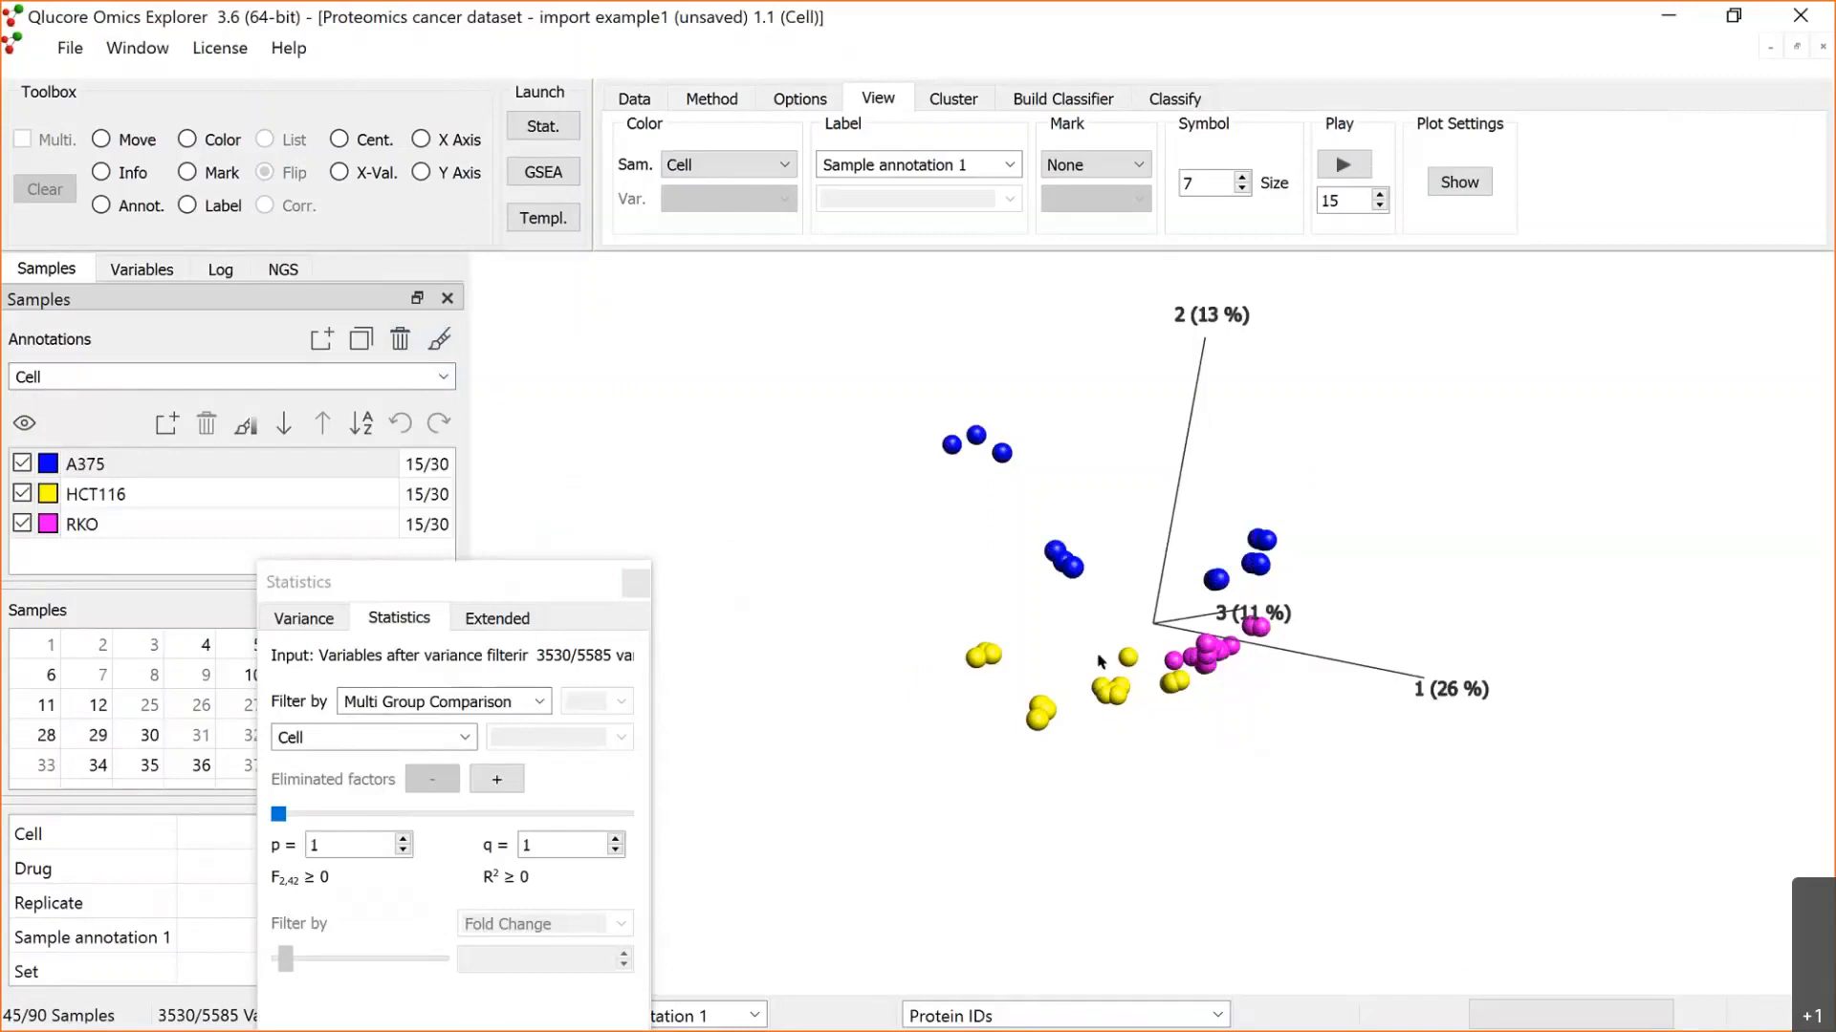
pyautogui.click(444, 378)
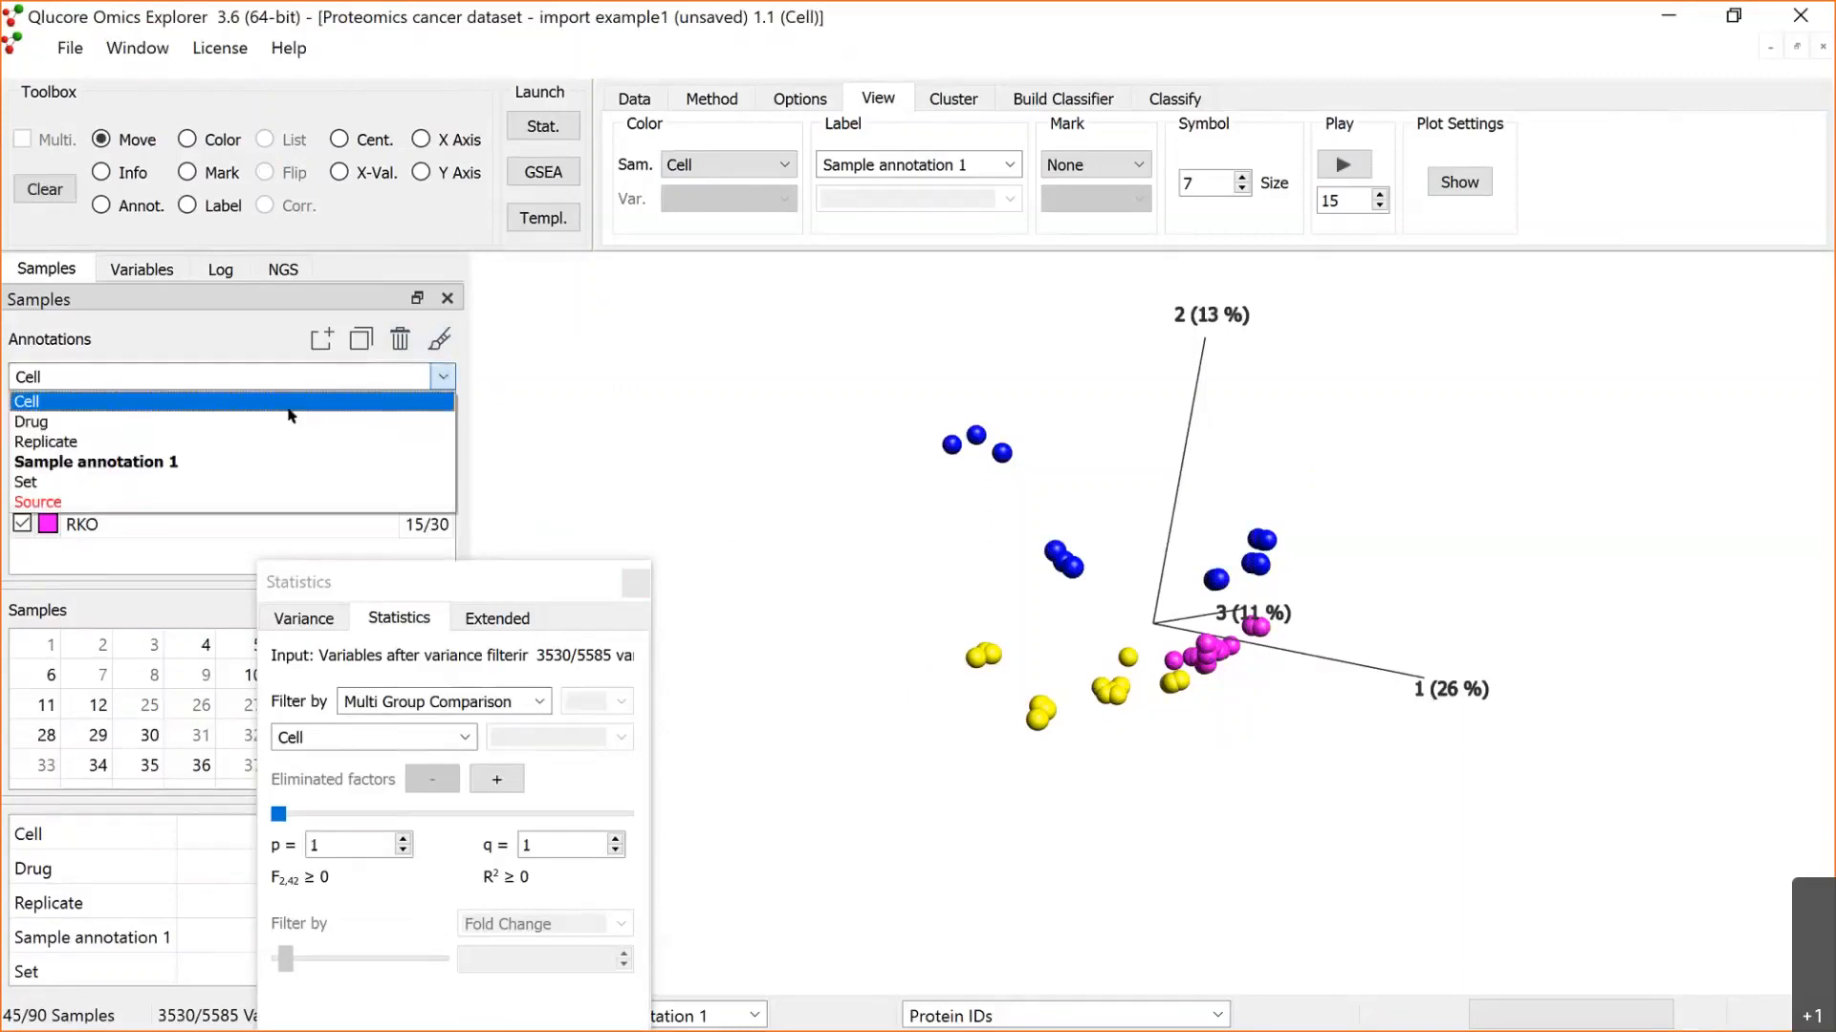
pyautogui.click(213, 422)
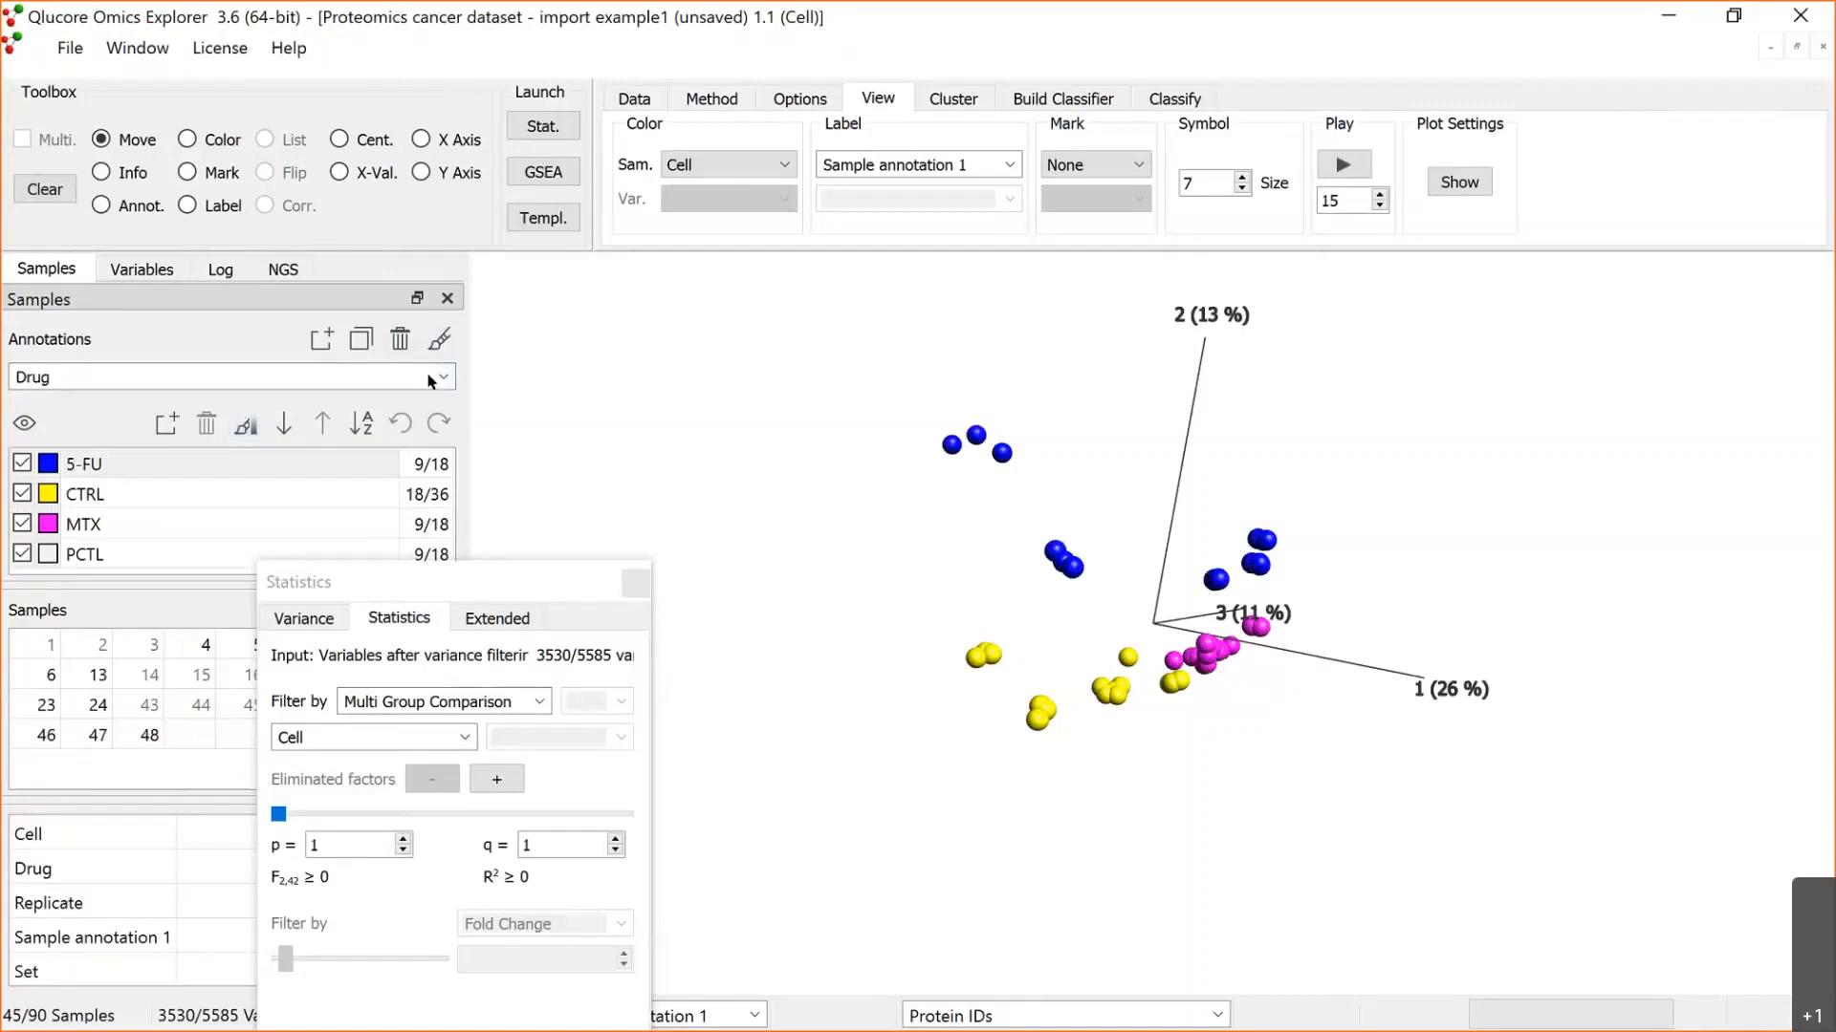
pyautogui.click(459, 737)
pyautogui.press('Escape')
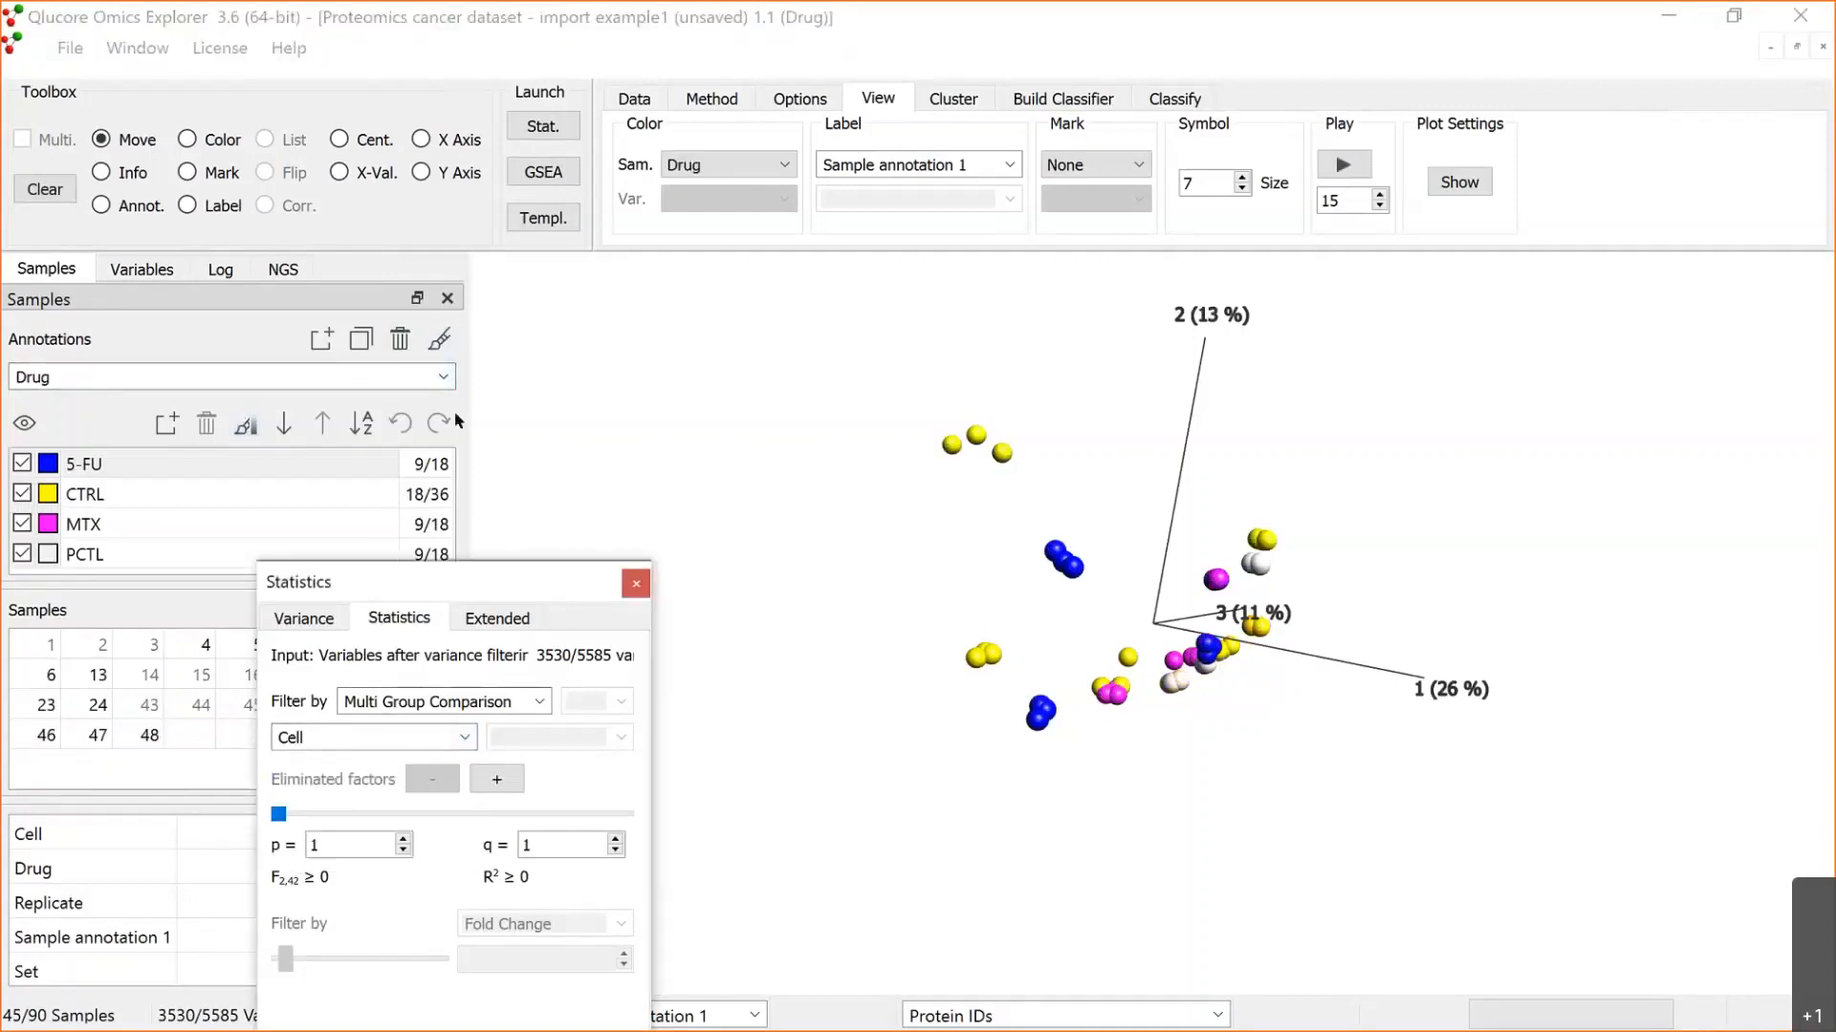
# Step: Change the multi group comparison to Drug and tighten the statistical filter to p = 1.76e-4
pyautogui.moveTo(440, 581); pyautogui.dragTo(426, 345)
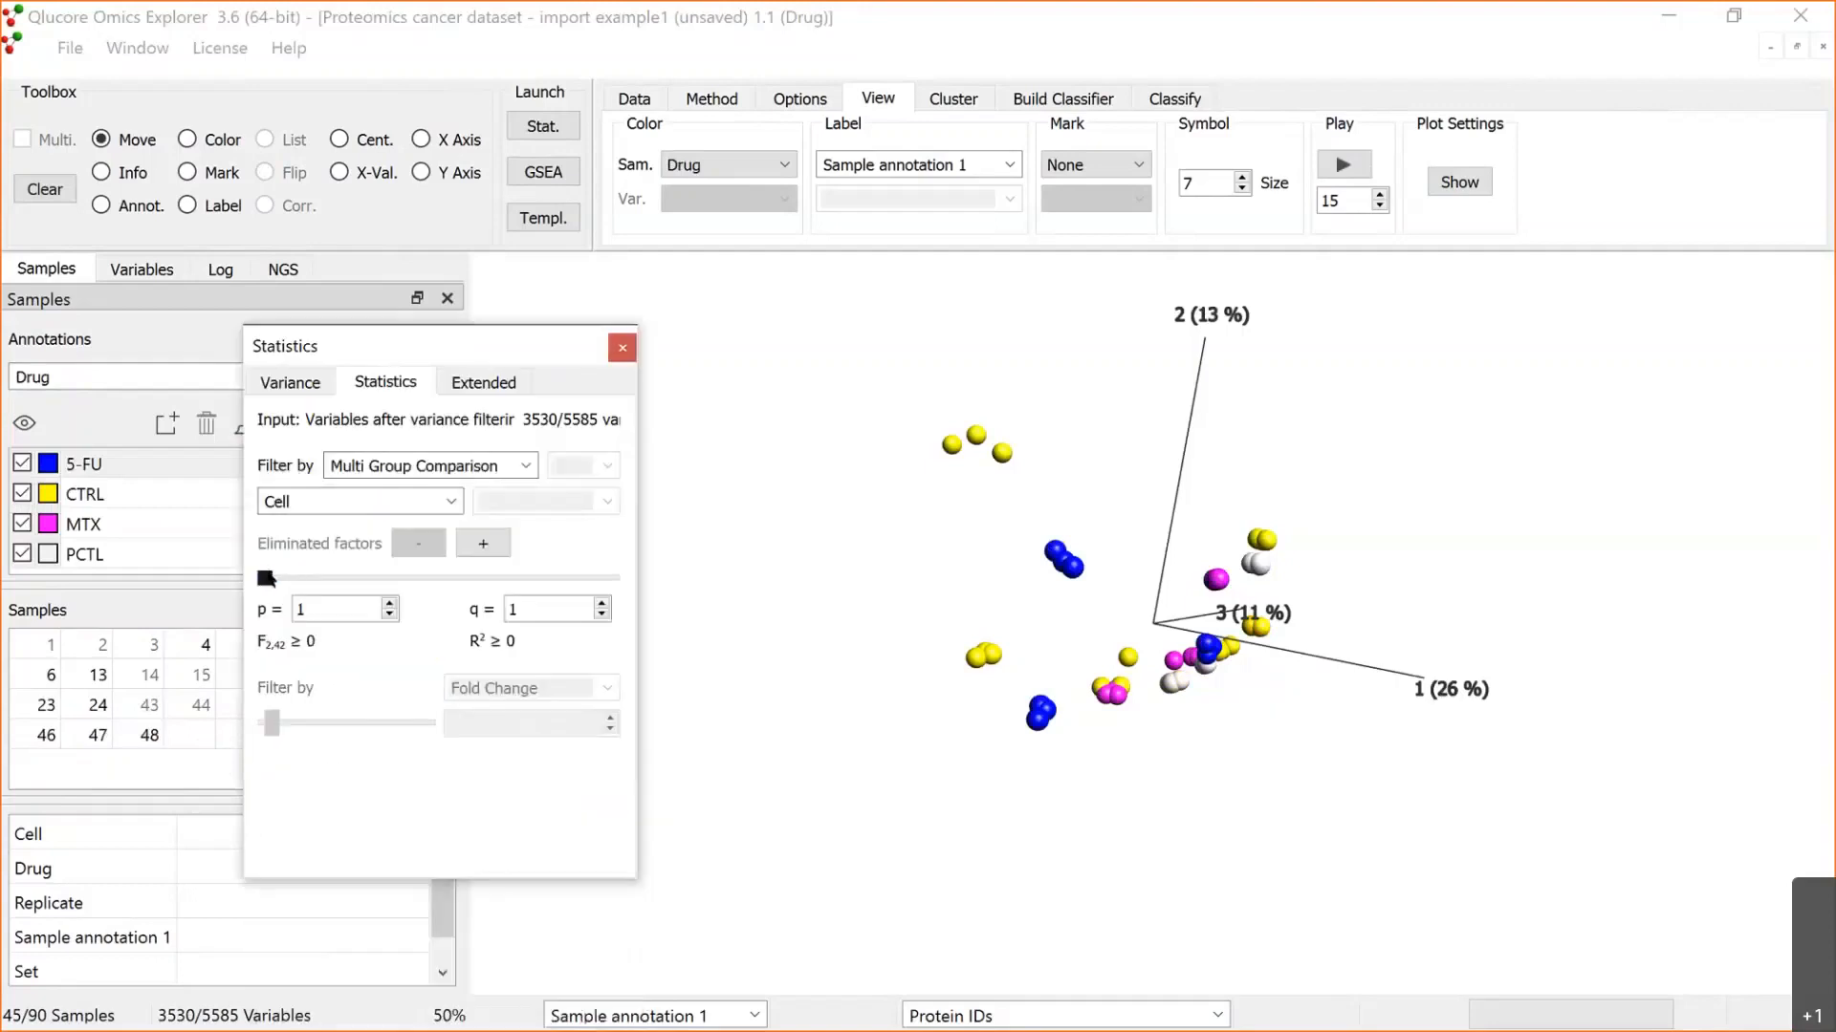
pyautogui.moveTo(266, 577); pyautogui.dragTo(272, 578)
pyautogui.click(441, 501)
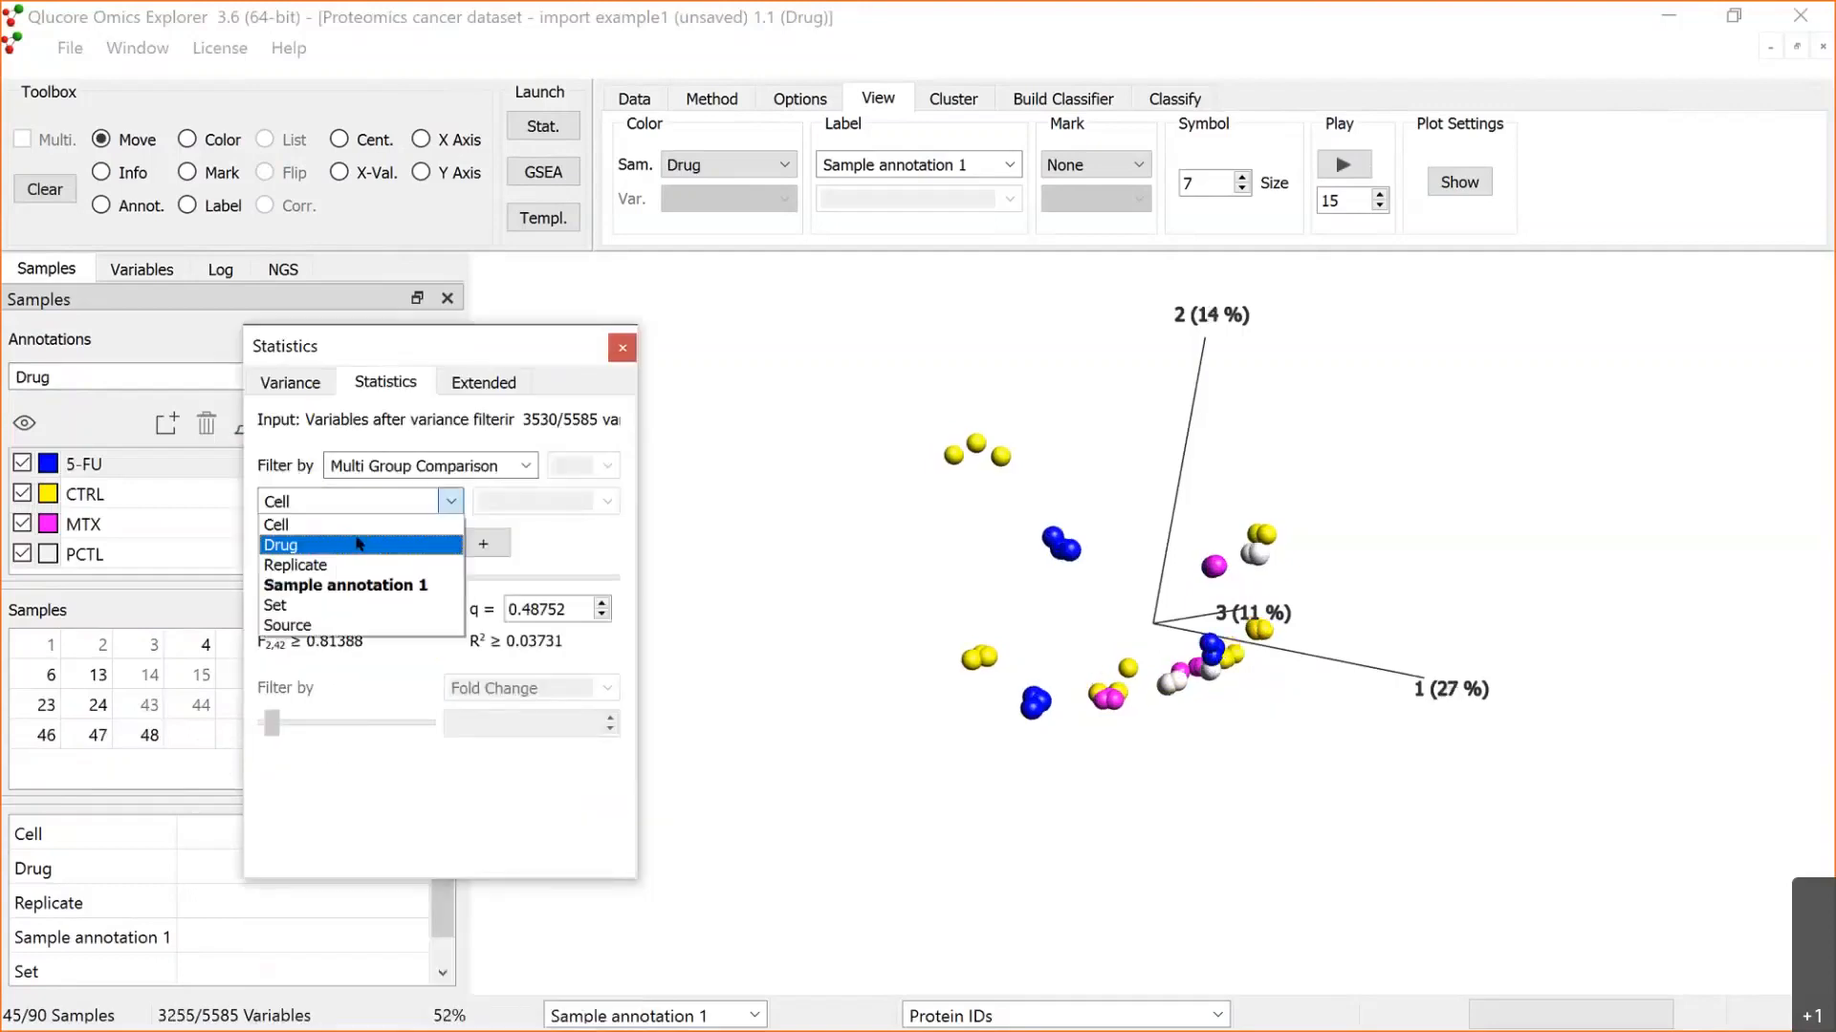
pyautogui.click(358, 543)
pyautogui.moveTo(275, 578); pyautogui.dragTo(374, 577)
pyautogui.moveTo(959, 600)
pyautogui.mouseDown()
pyautogui.moveTo(1169, 542)
pyautogui.moveTo(1032, 566)
pyautogui.moveTo(946, 632)
pyautogui.mouseUp()
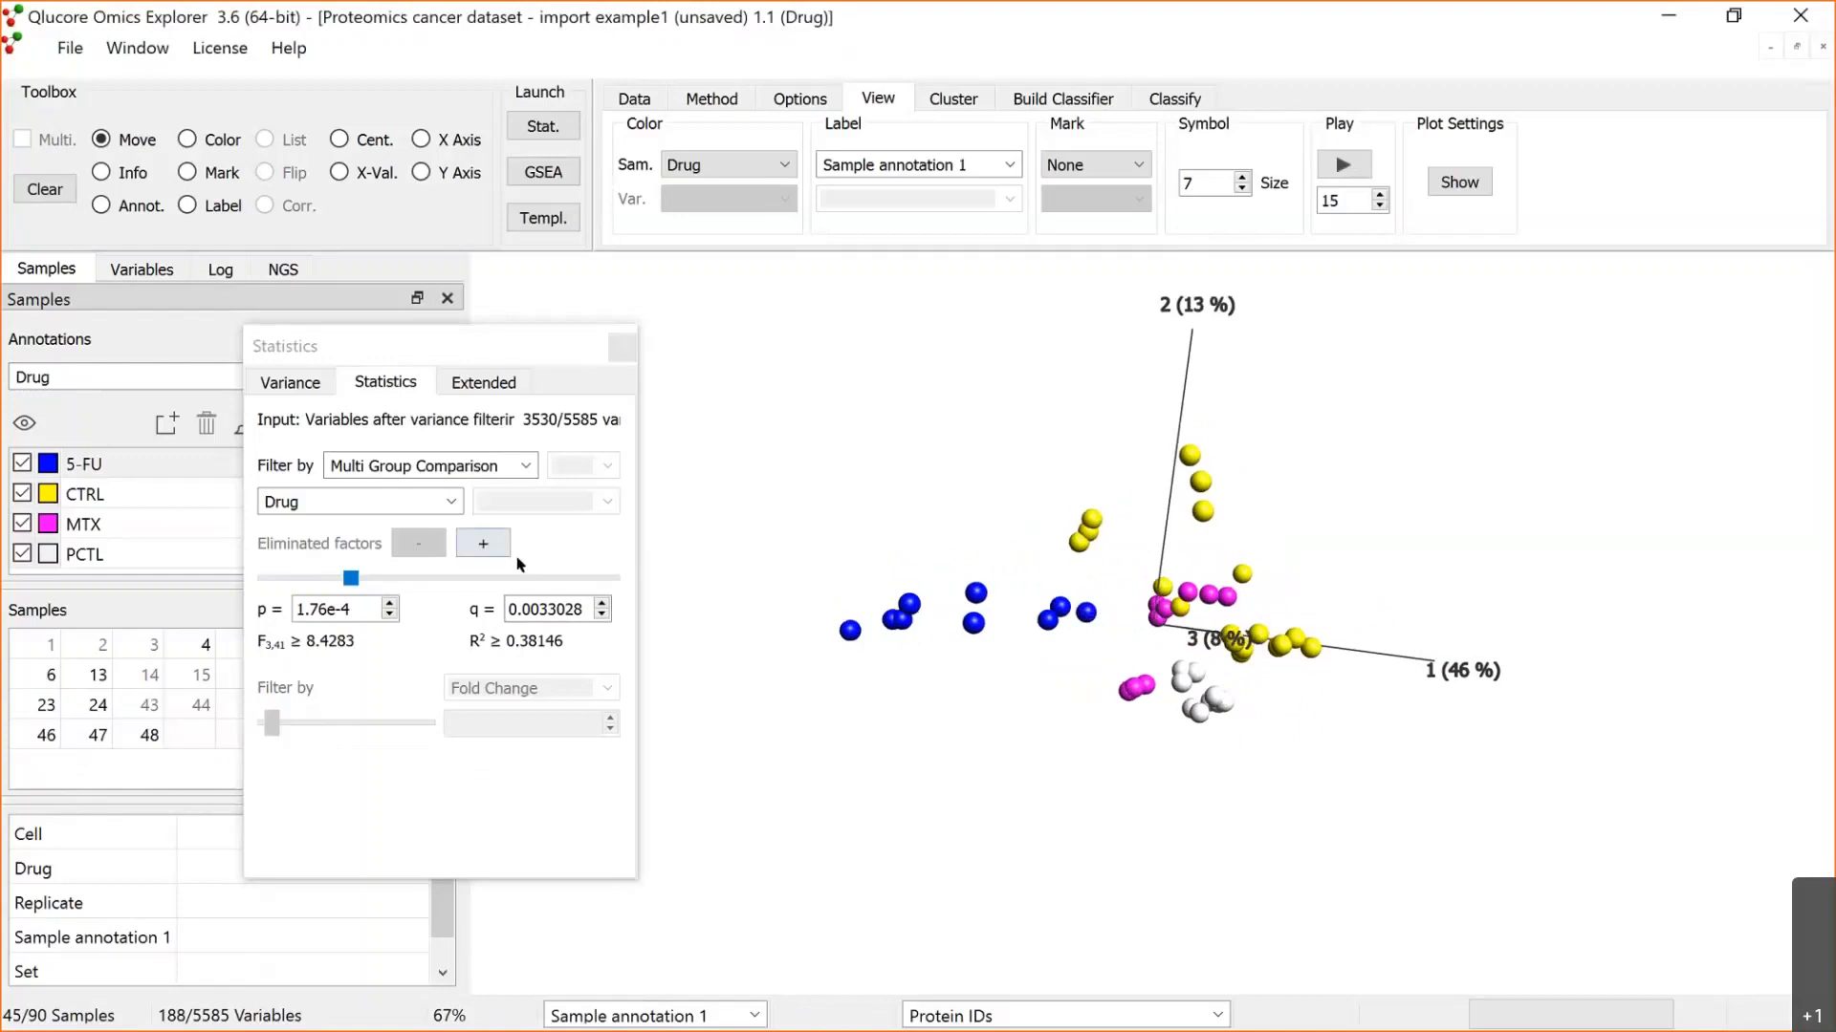
# Step: Add Cell as a nominal eliminated factor in the Drug comparison and relax the filter to p = 2.9e-4
pyautogui.click(486, 546)
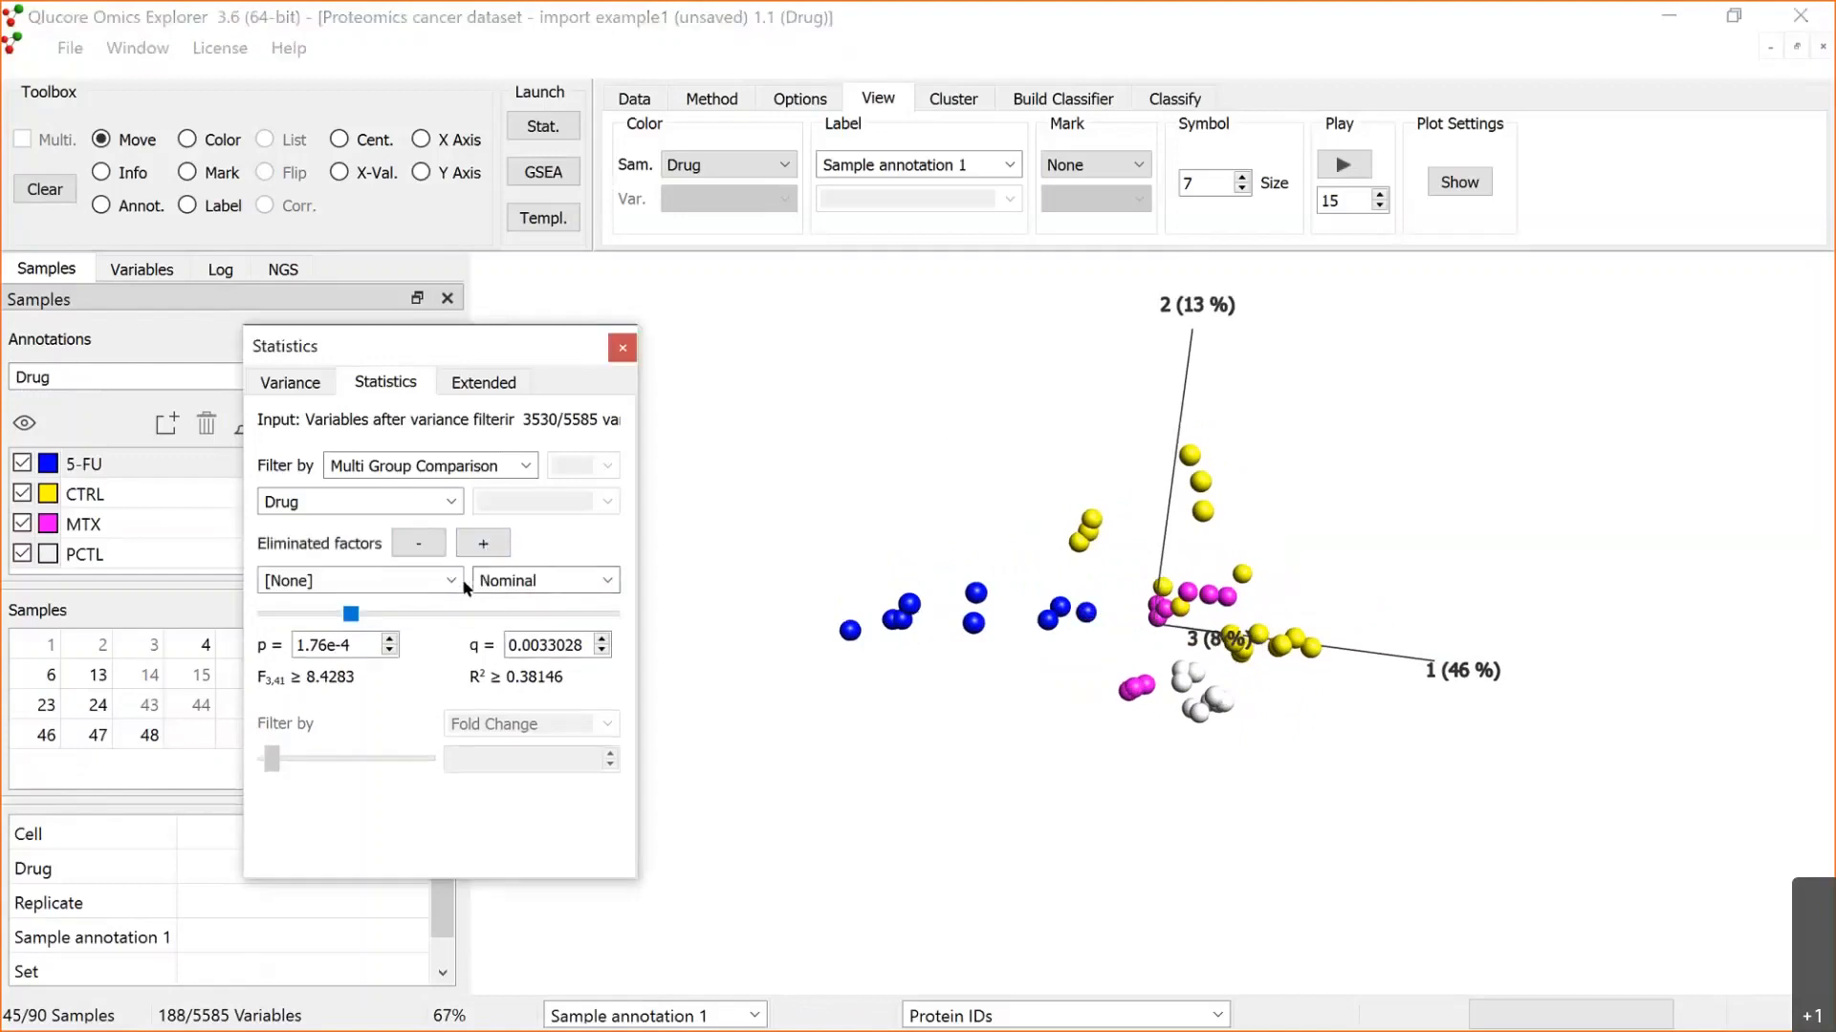
pyautogui.click(453, 580)
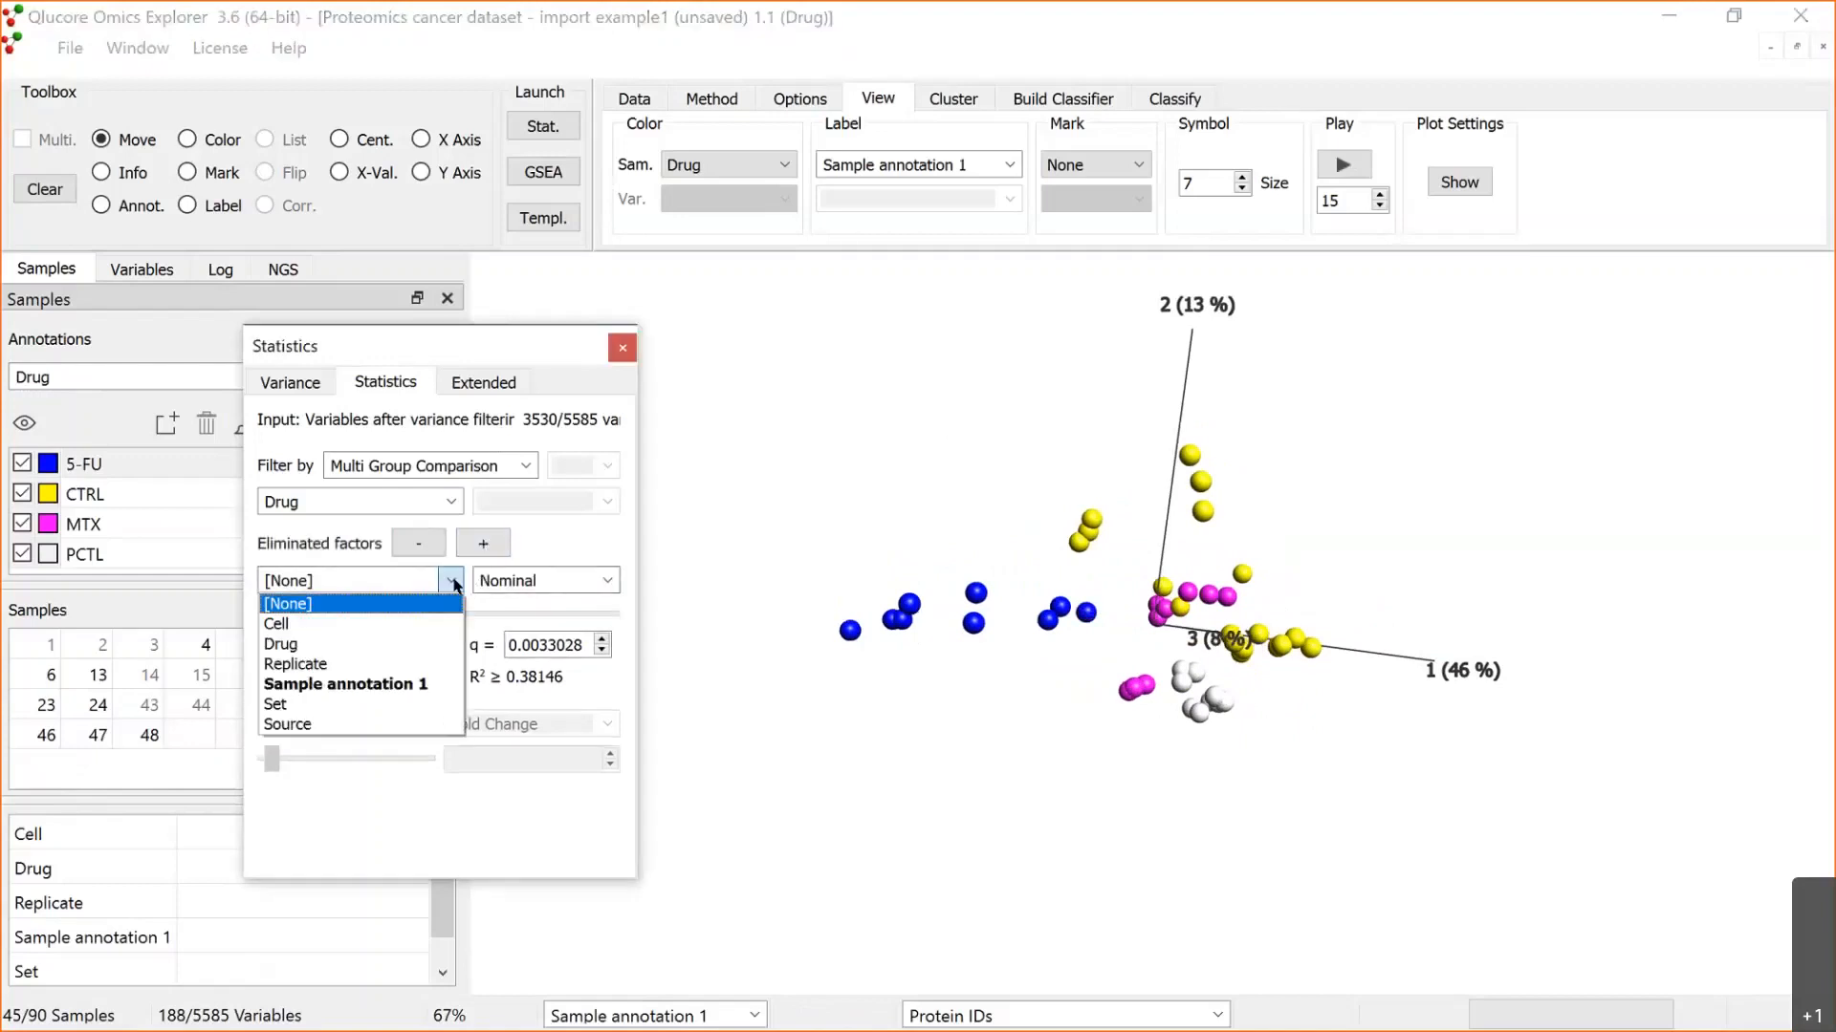
pyautogui.click(399, 625)
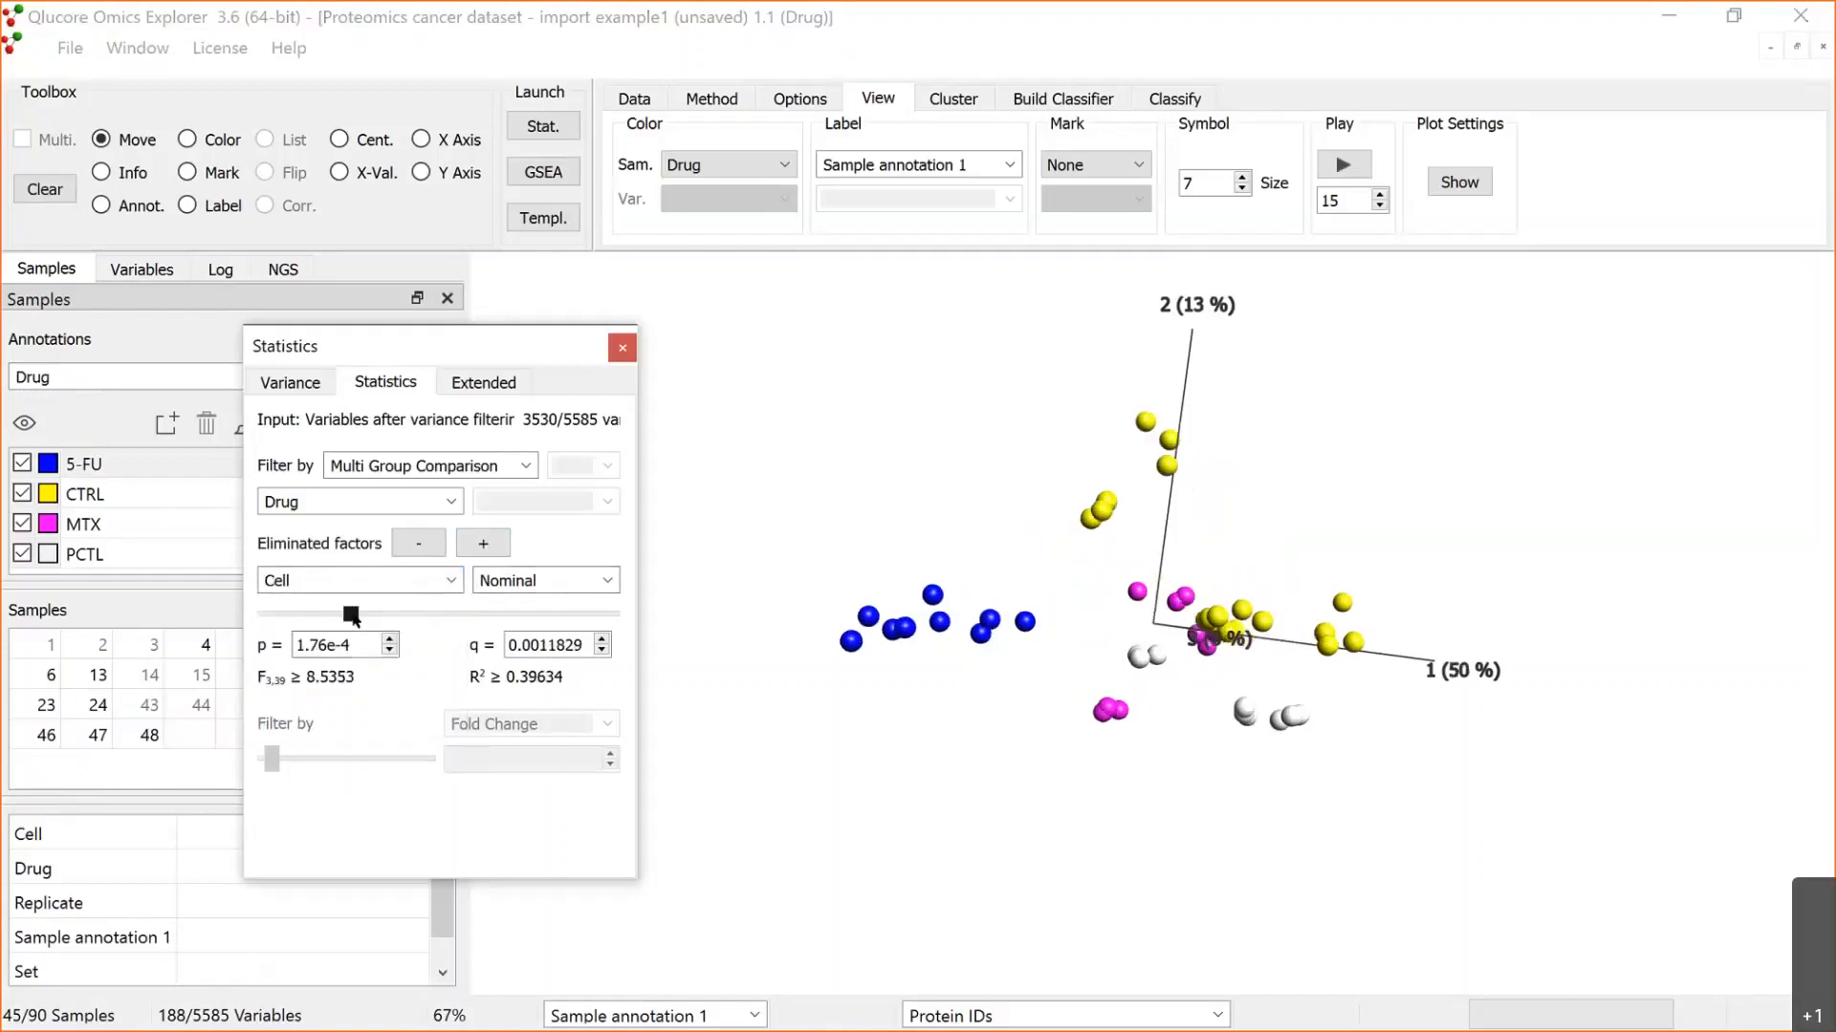
pyautogui.moveTo(353, 619); pyautogui.dragTo(346, 618)
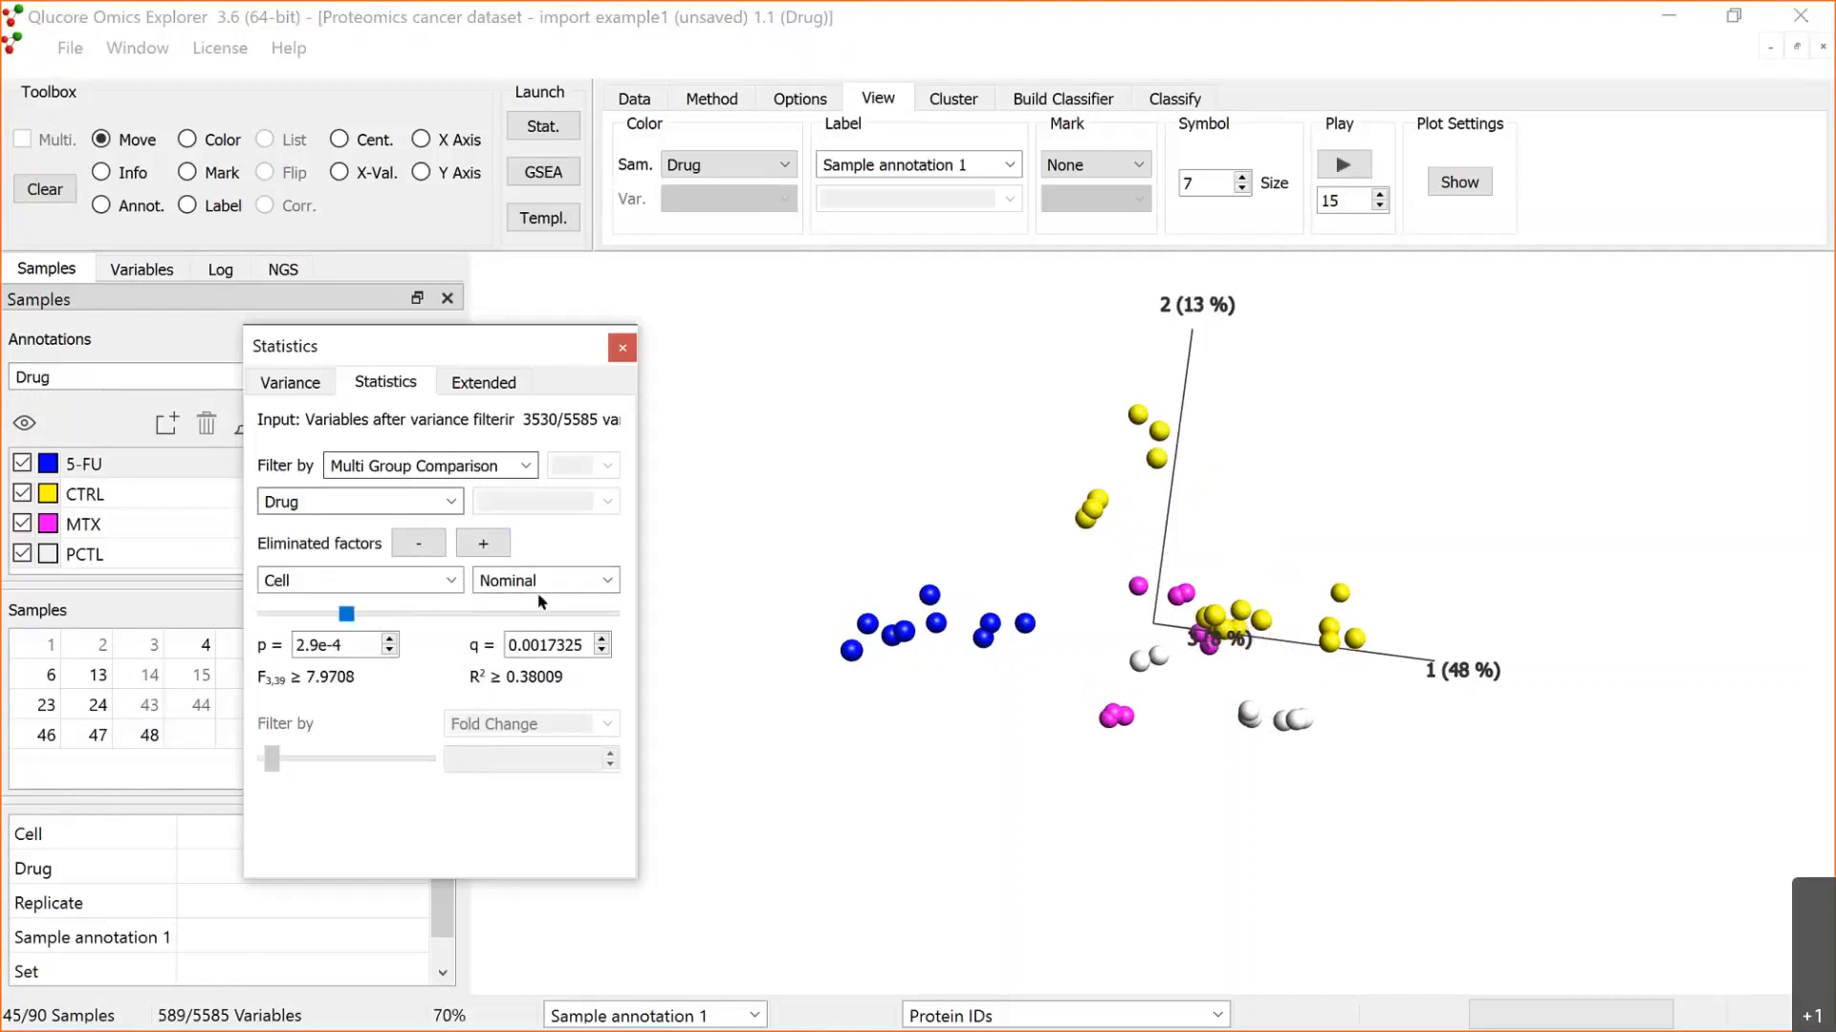
pyautogui.moveTo(506, 347); pyautogui.dragTo(539, 608)
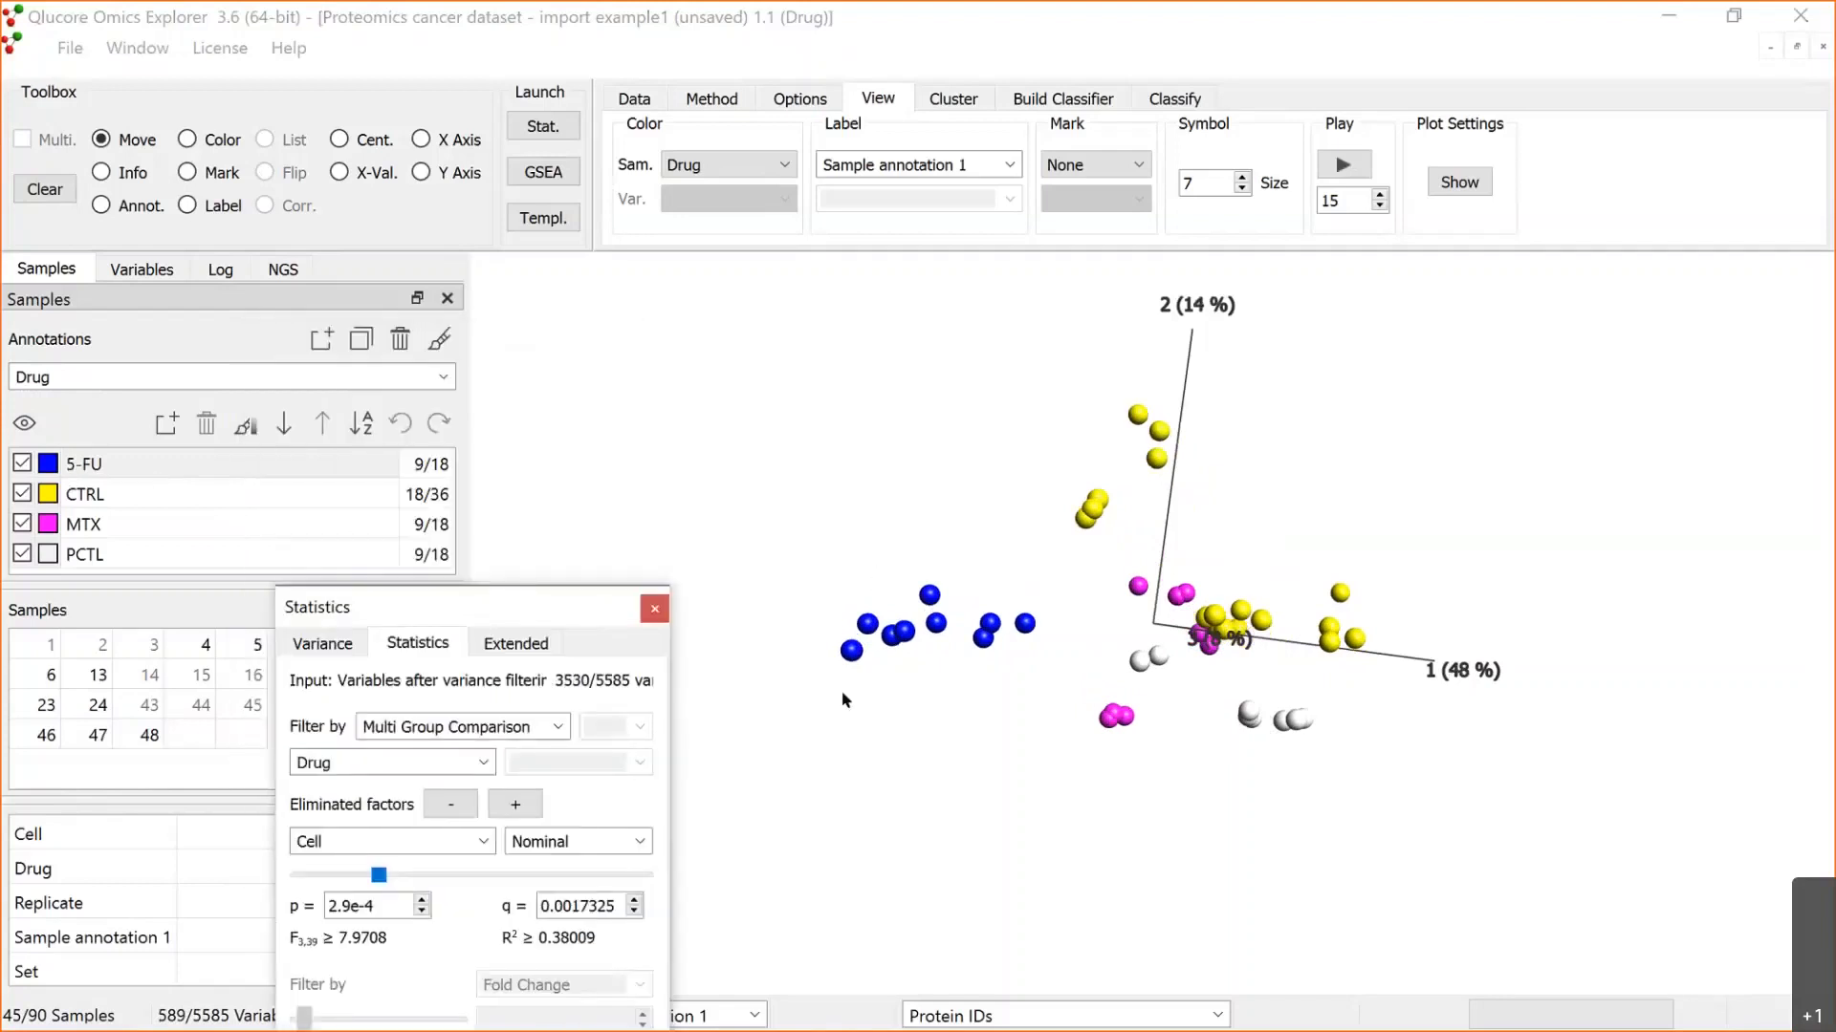
pyautogui.moveTo(1121, 646); pyautogui.dragTo(1124, 567)
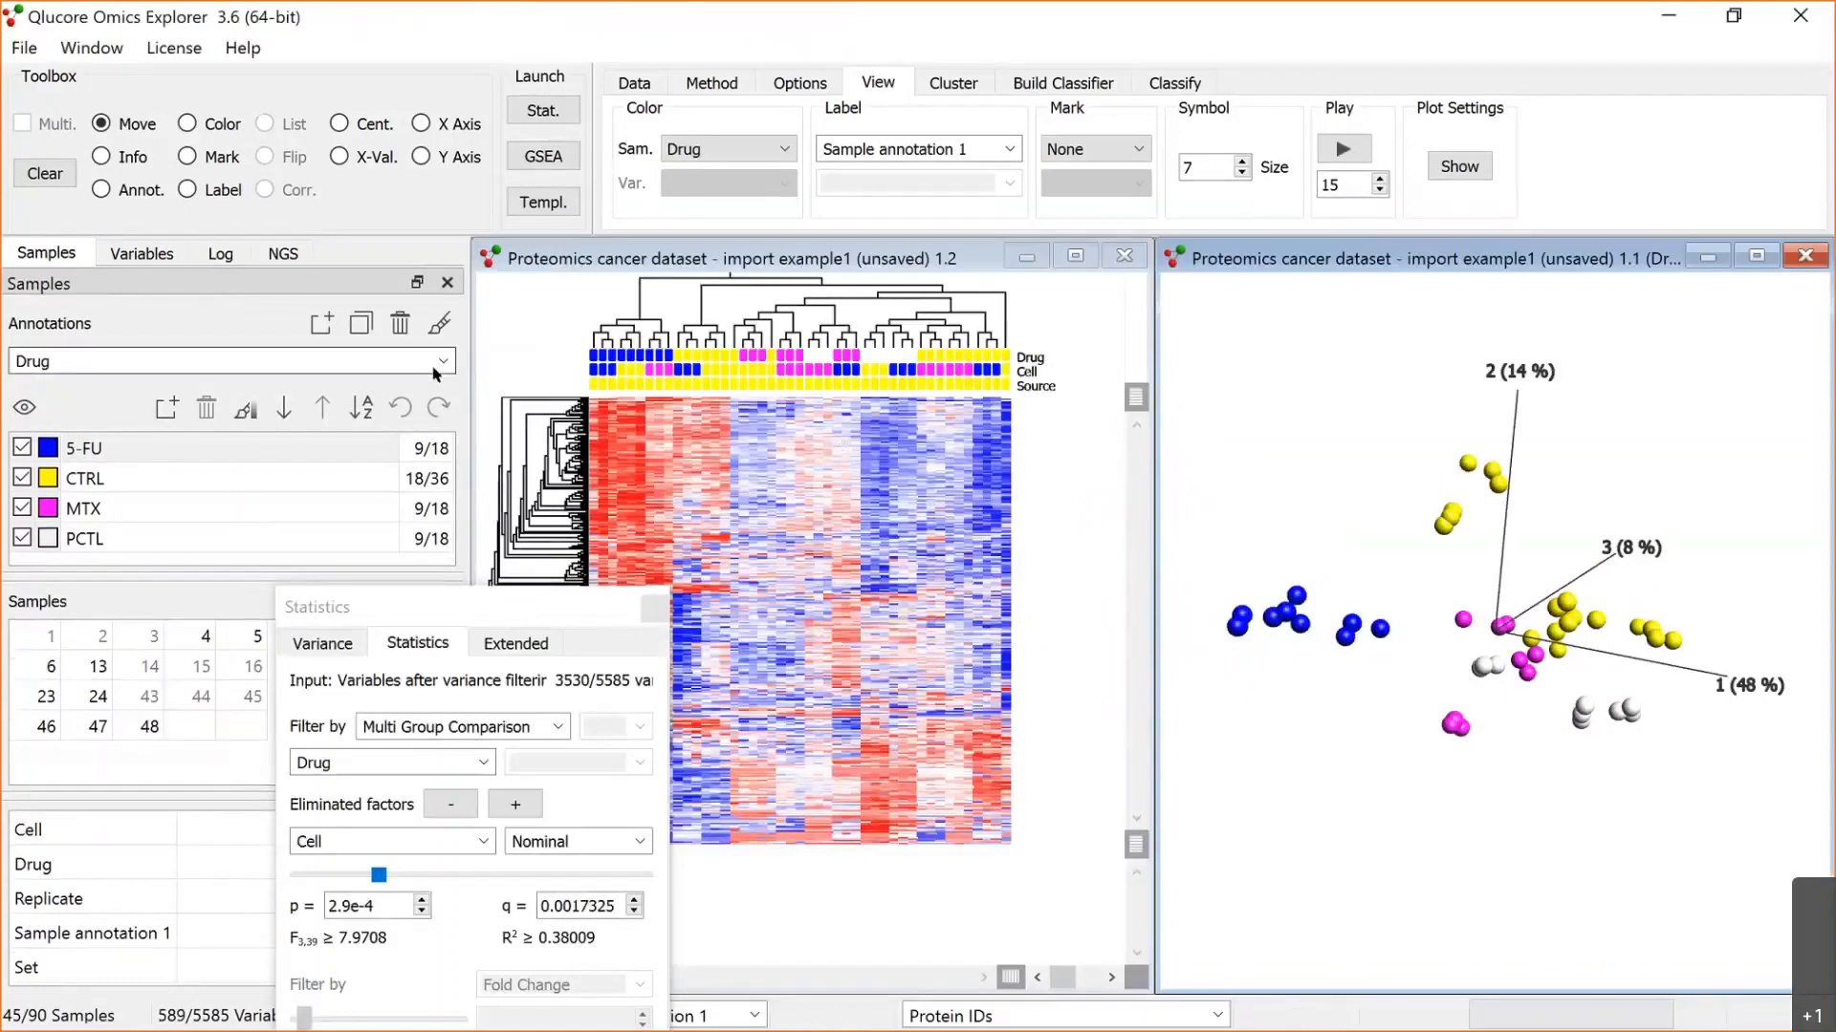
# Step: Set the heat map's sample colouring to Drug in place of Source, keeping the Cell annotation
pyautogui.click(522, 338)
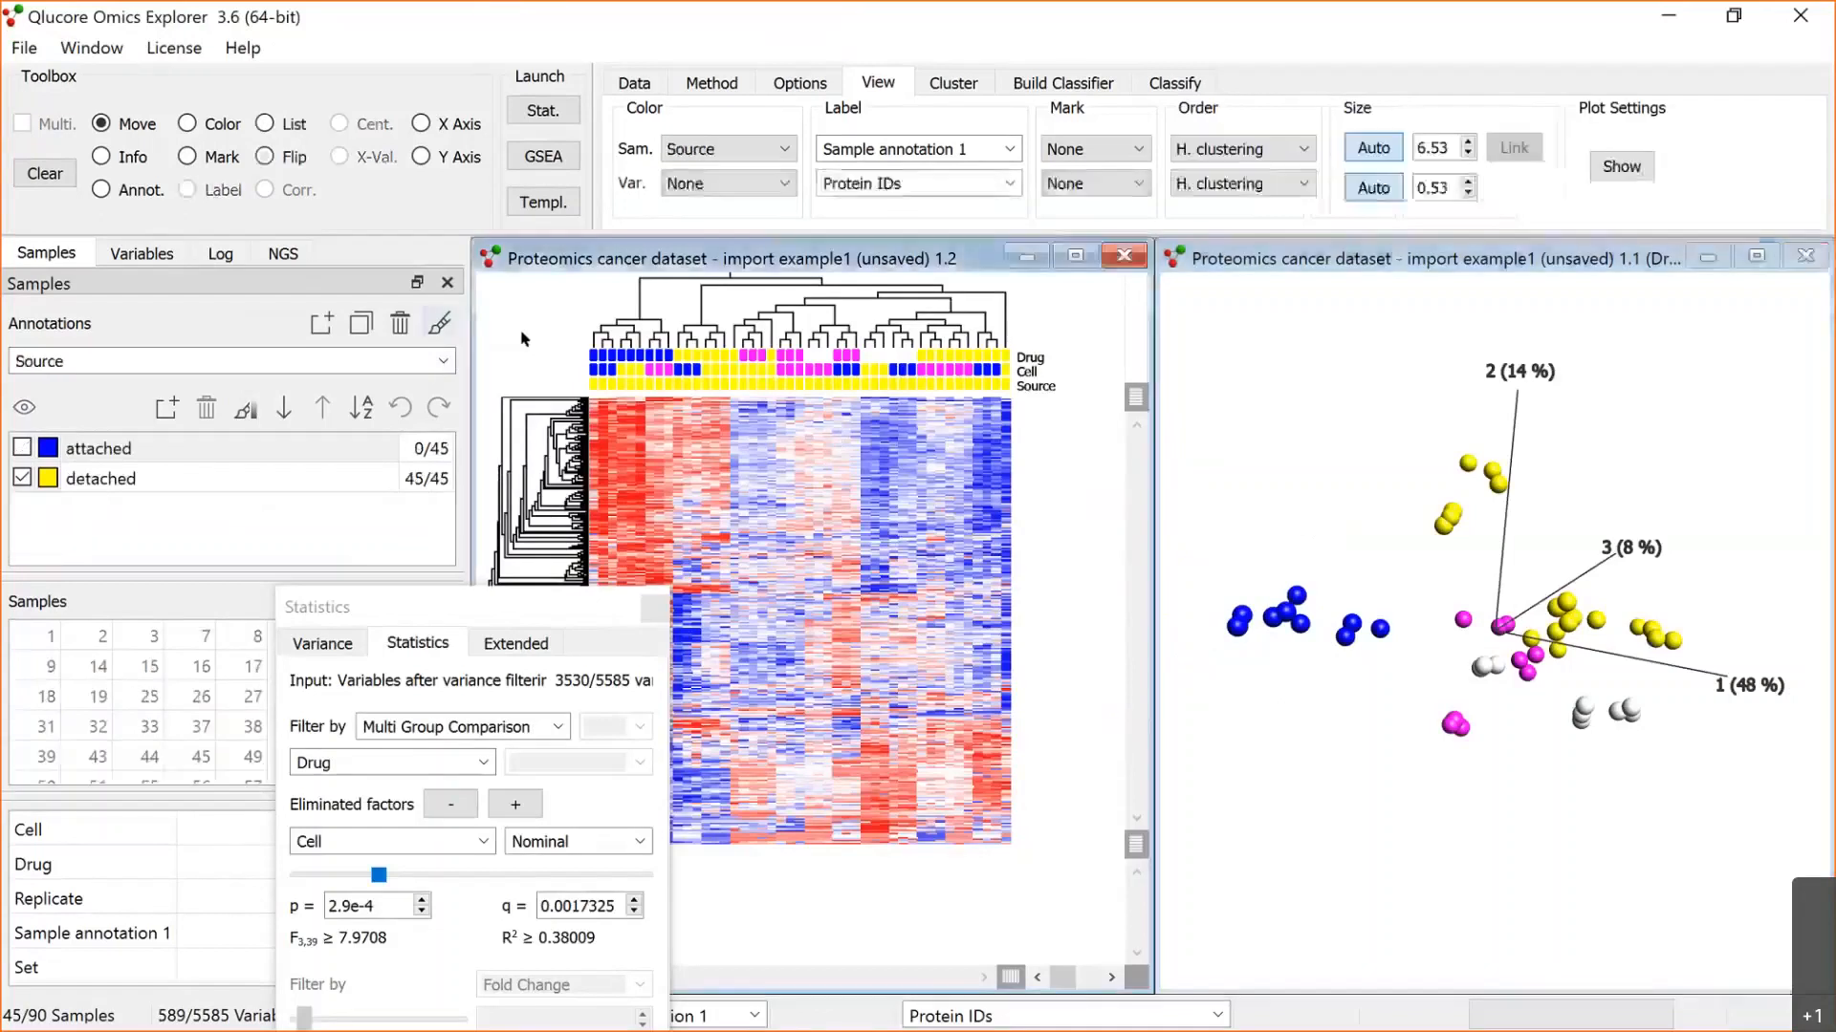
pyautogui.click(443, 363)
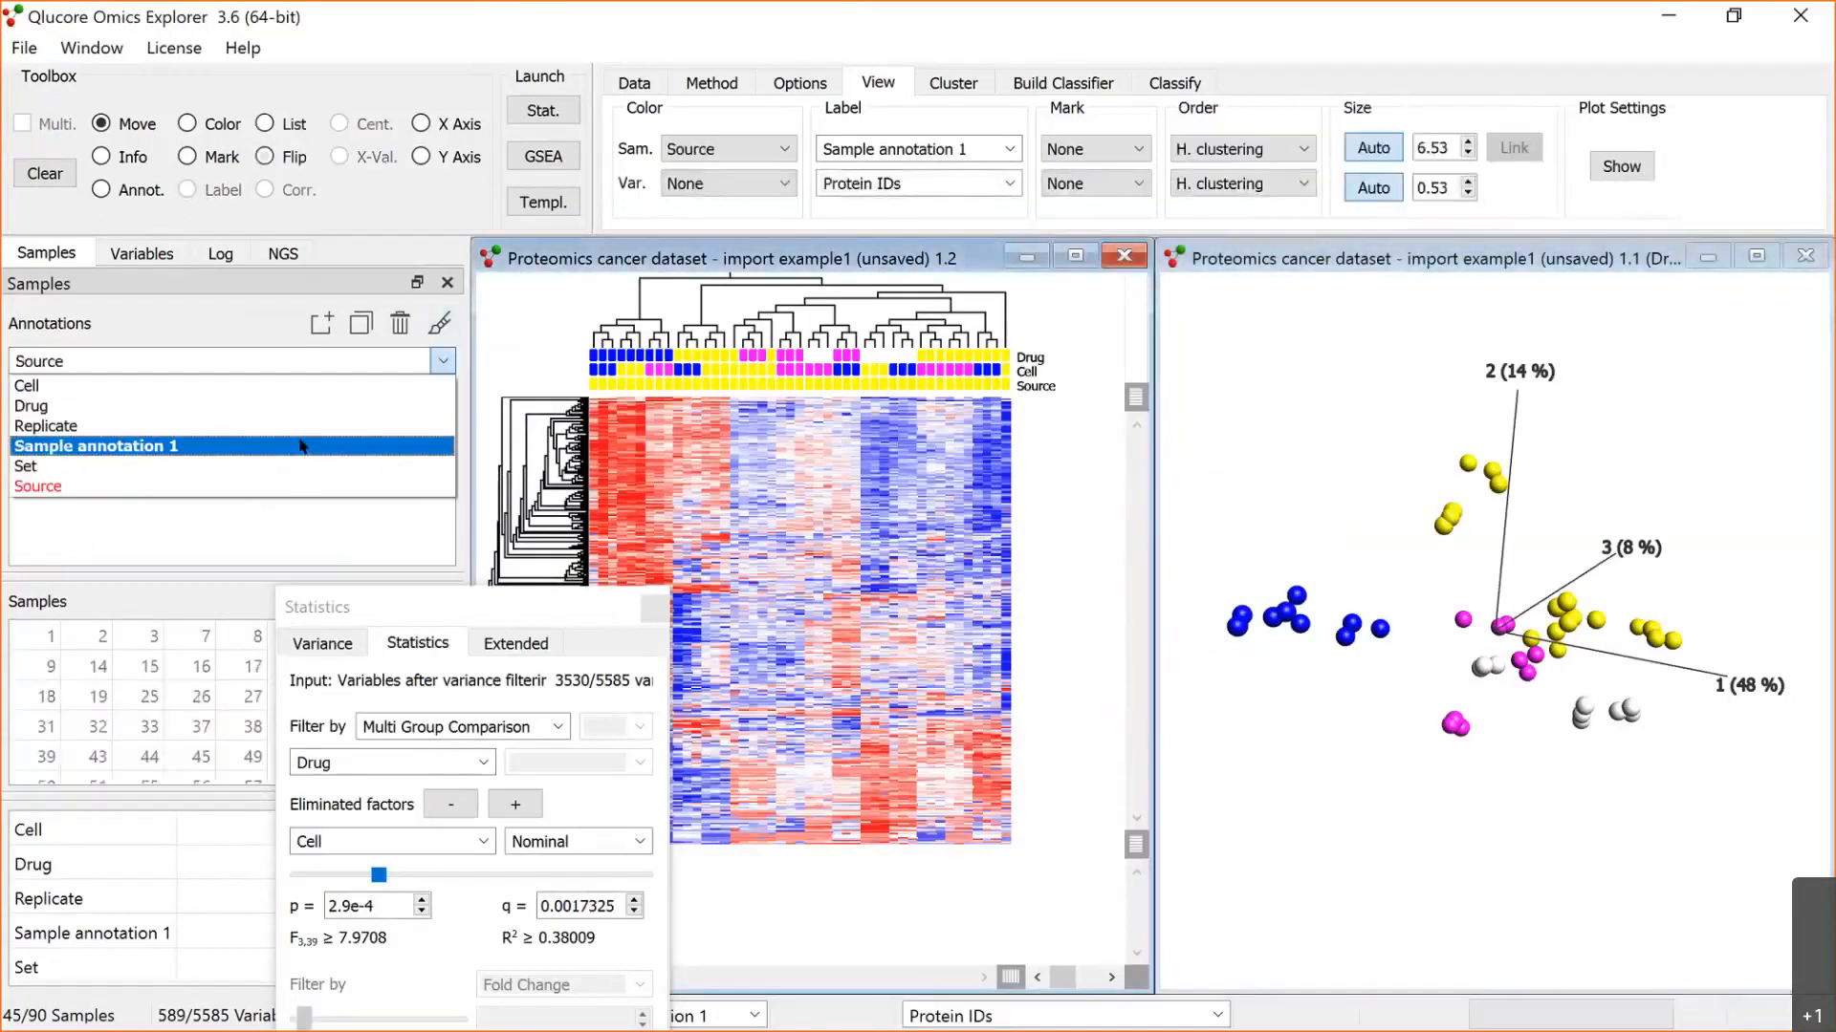
pyautogui.click(403, 406)
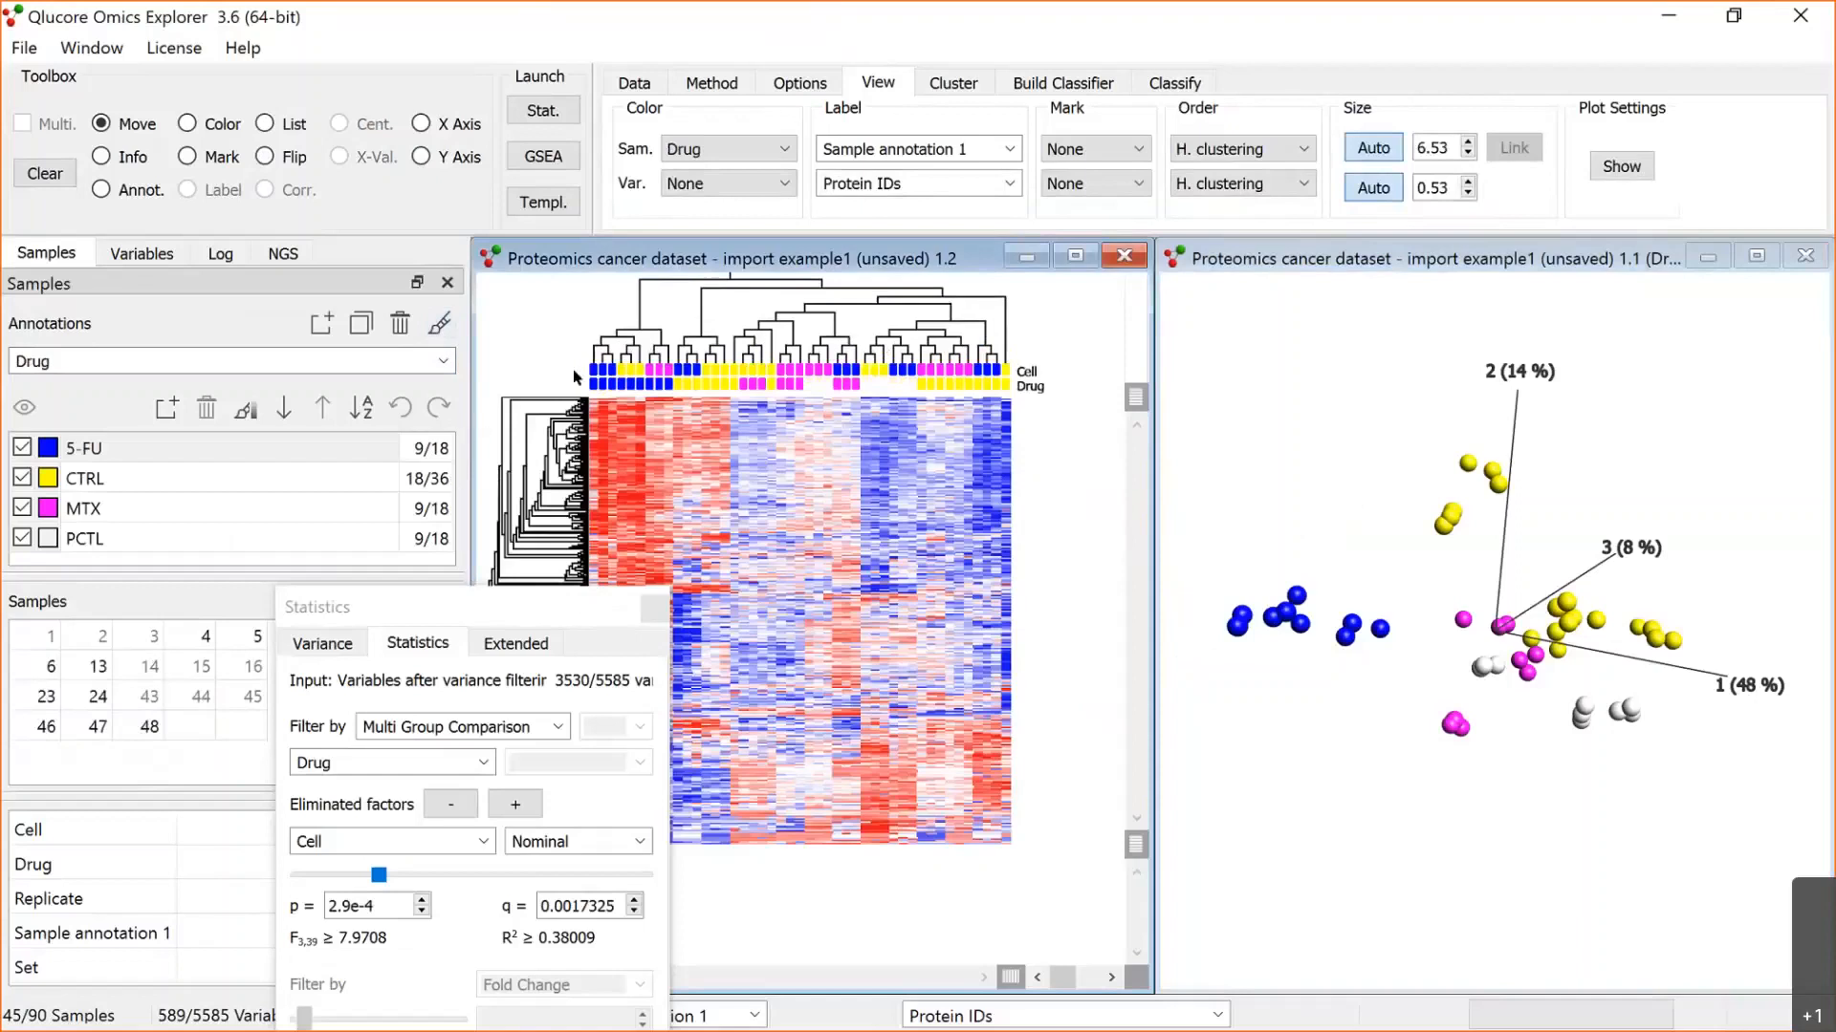
# Step: Duplicate the active variable list of the proteomics dataset to save the filtered proteins as a separate list
pyautogui.moveTo(535, 607); pyautogui.dragTo(439, 427)
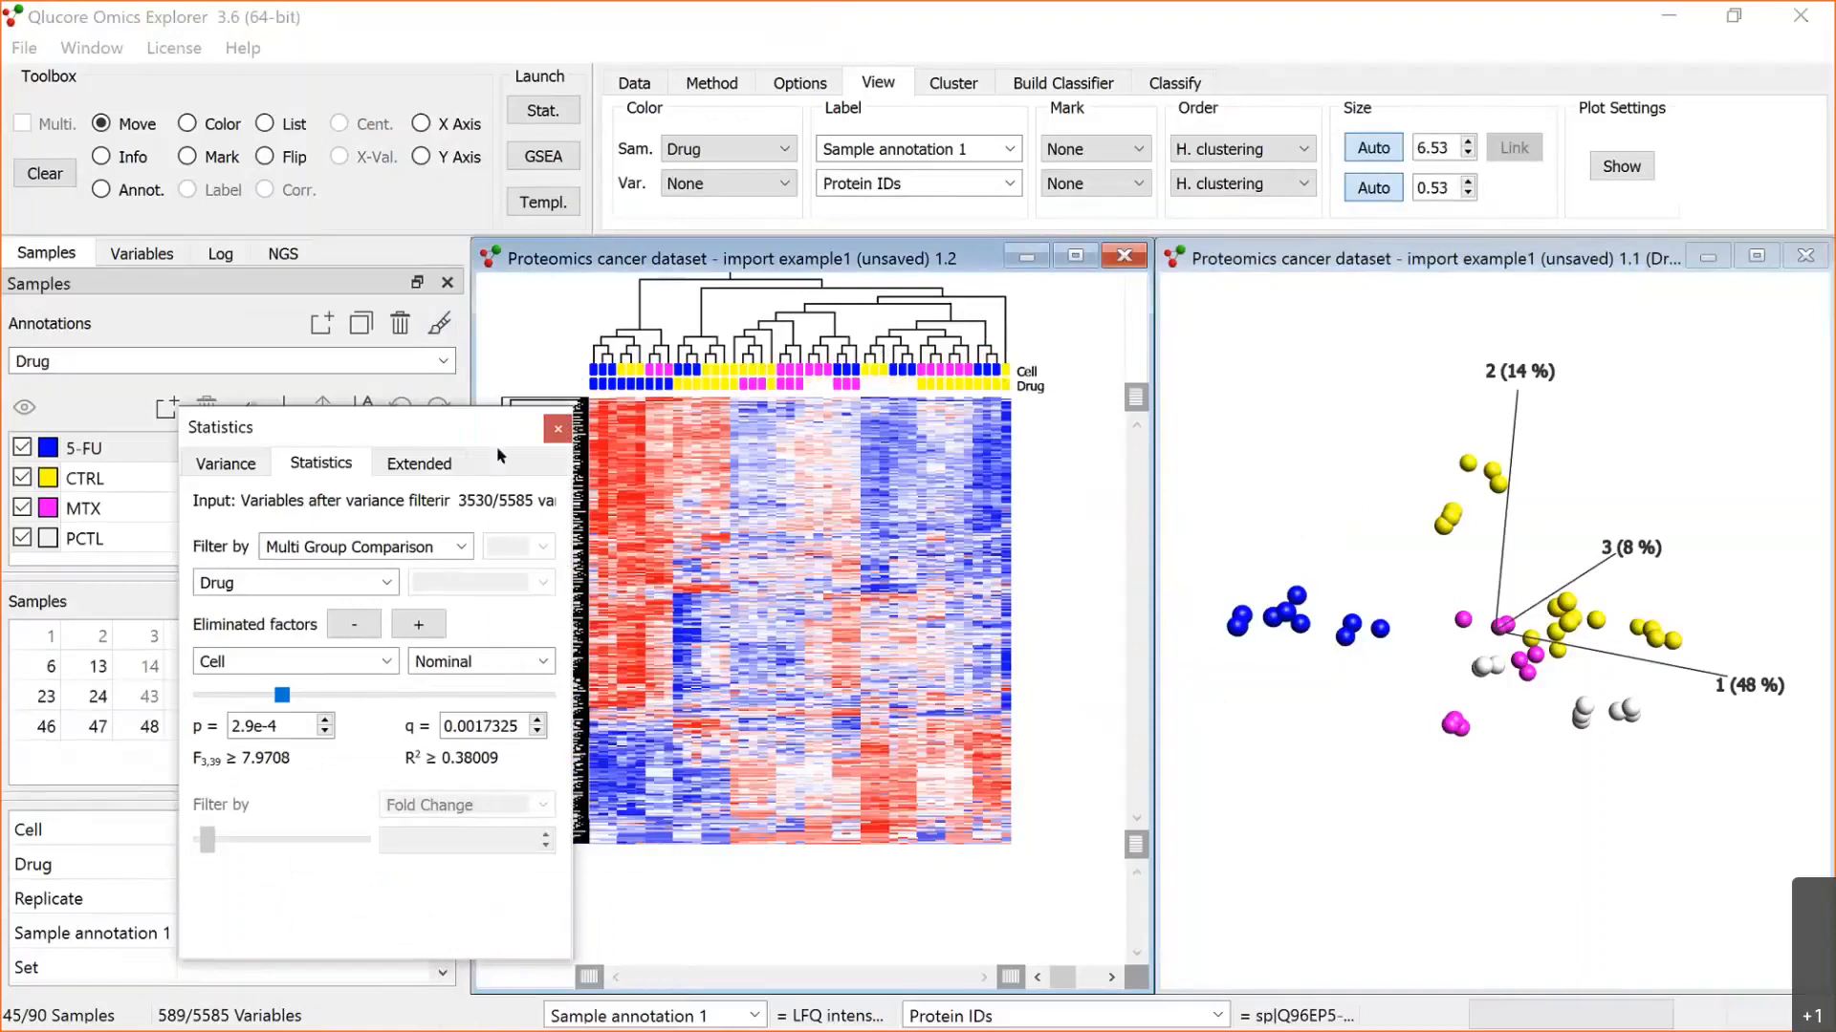
pyautogui.moveTo(484, 426); pyautogui.dragTo(625, 453)
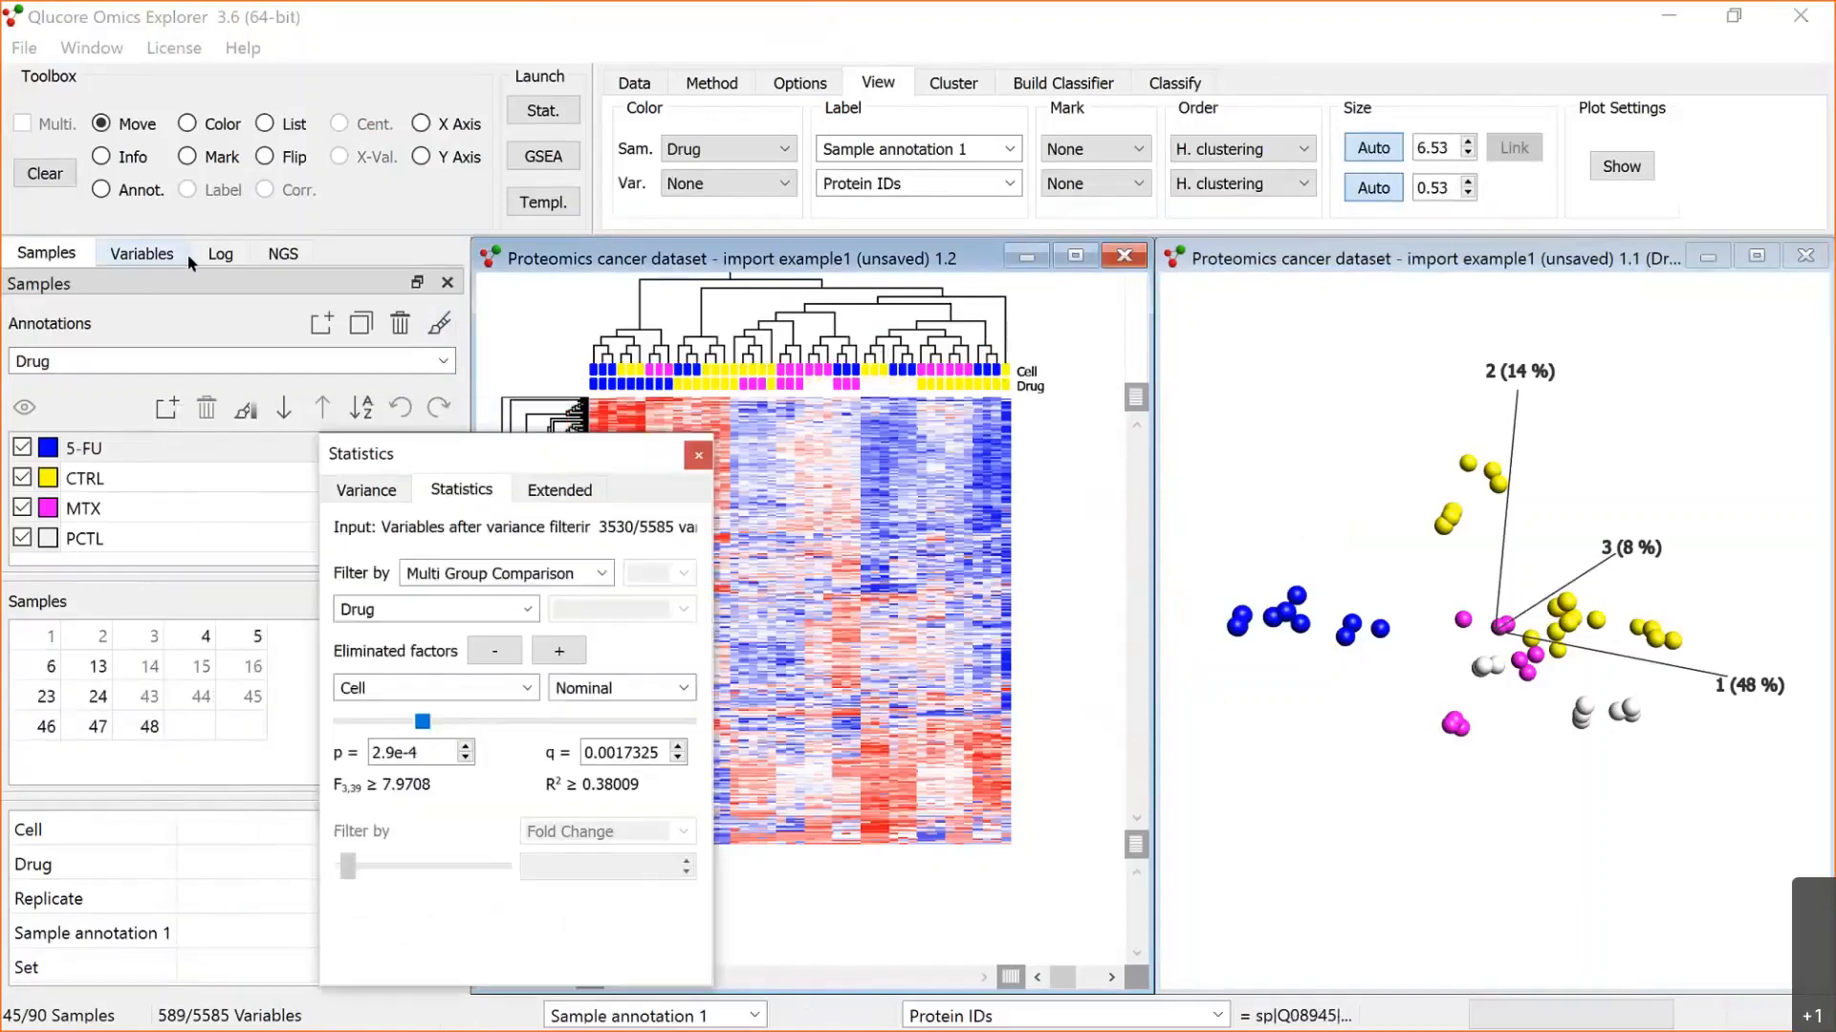
pyautogui.click(184, 257)
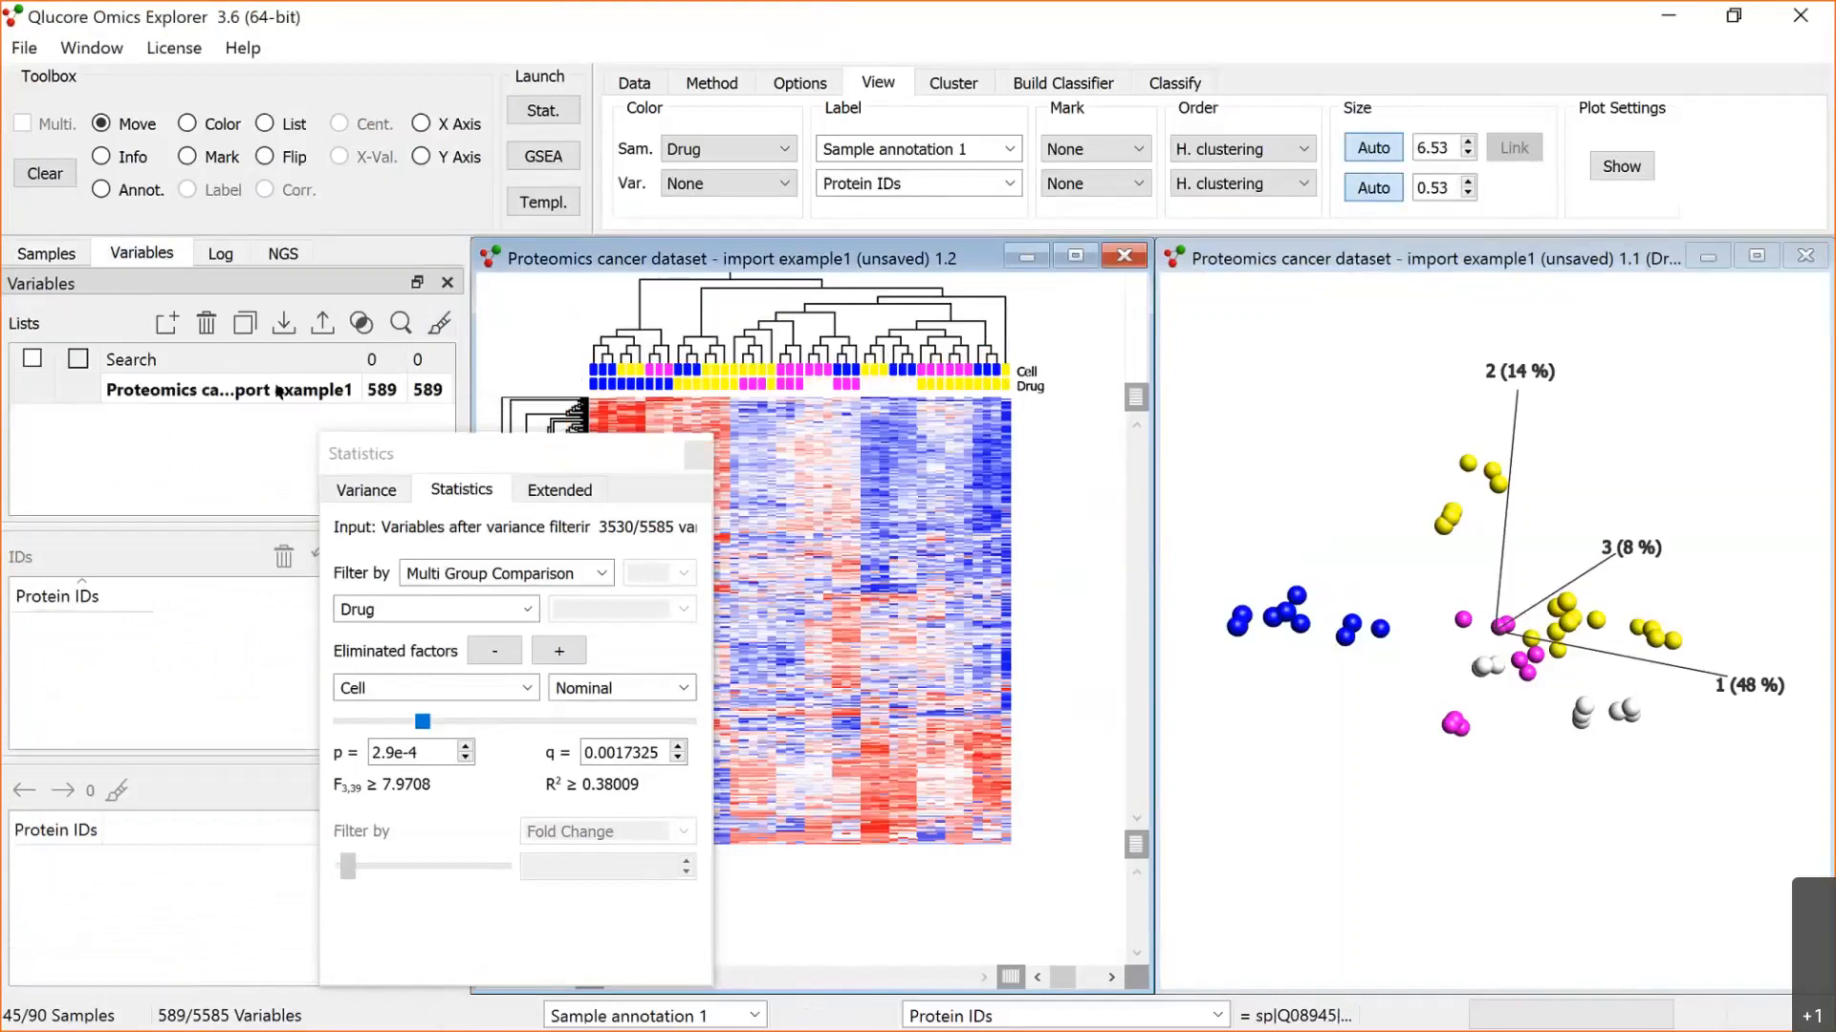
pyautogui.click(276, 387)
pyautogui.click(245, 322)
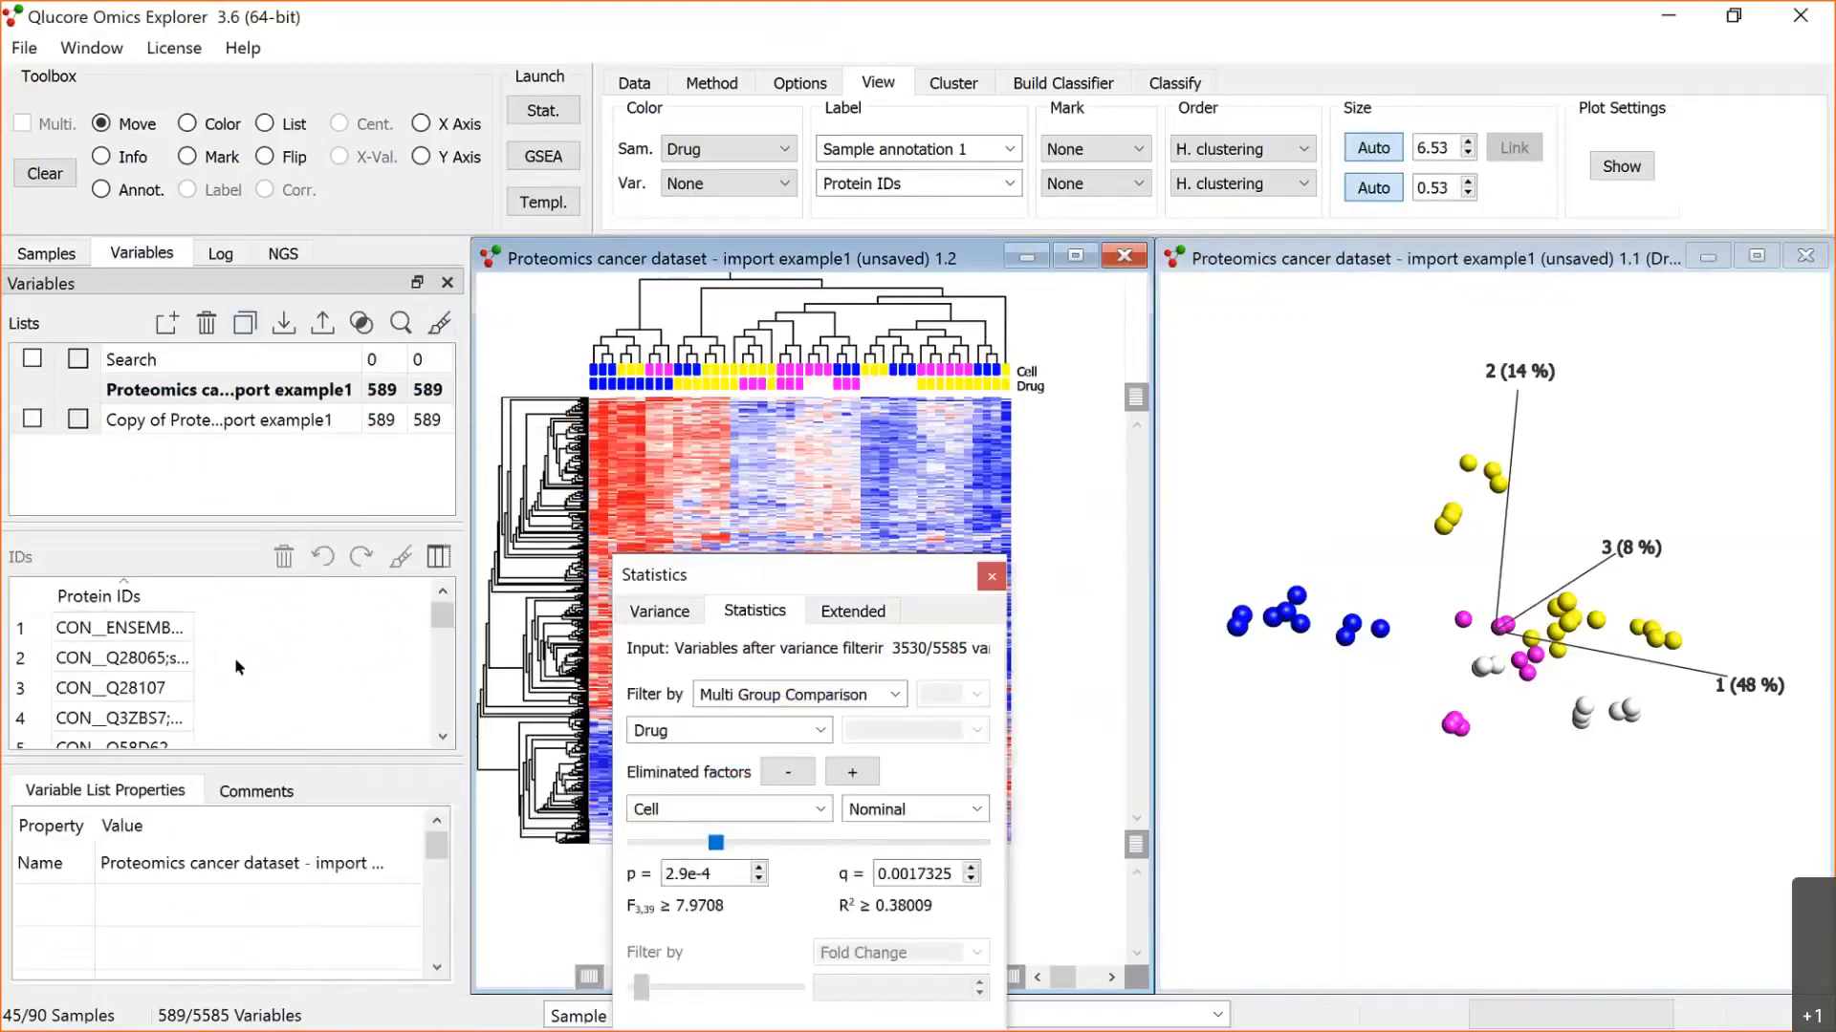
# Step: Add p-value and q-value columns to the protein ID table and sort it by ascending q-value
pyautogui.click(435, 560)
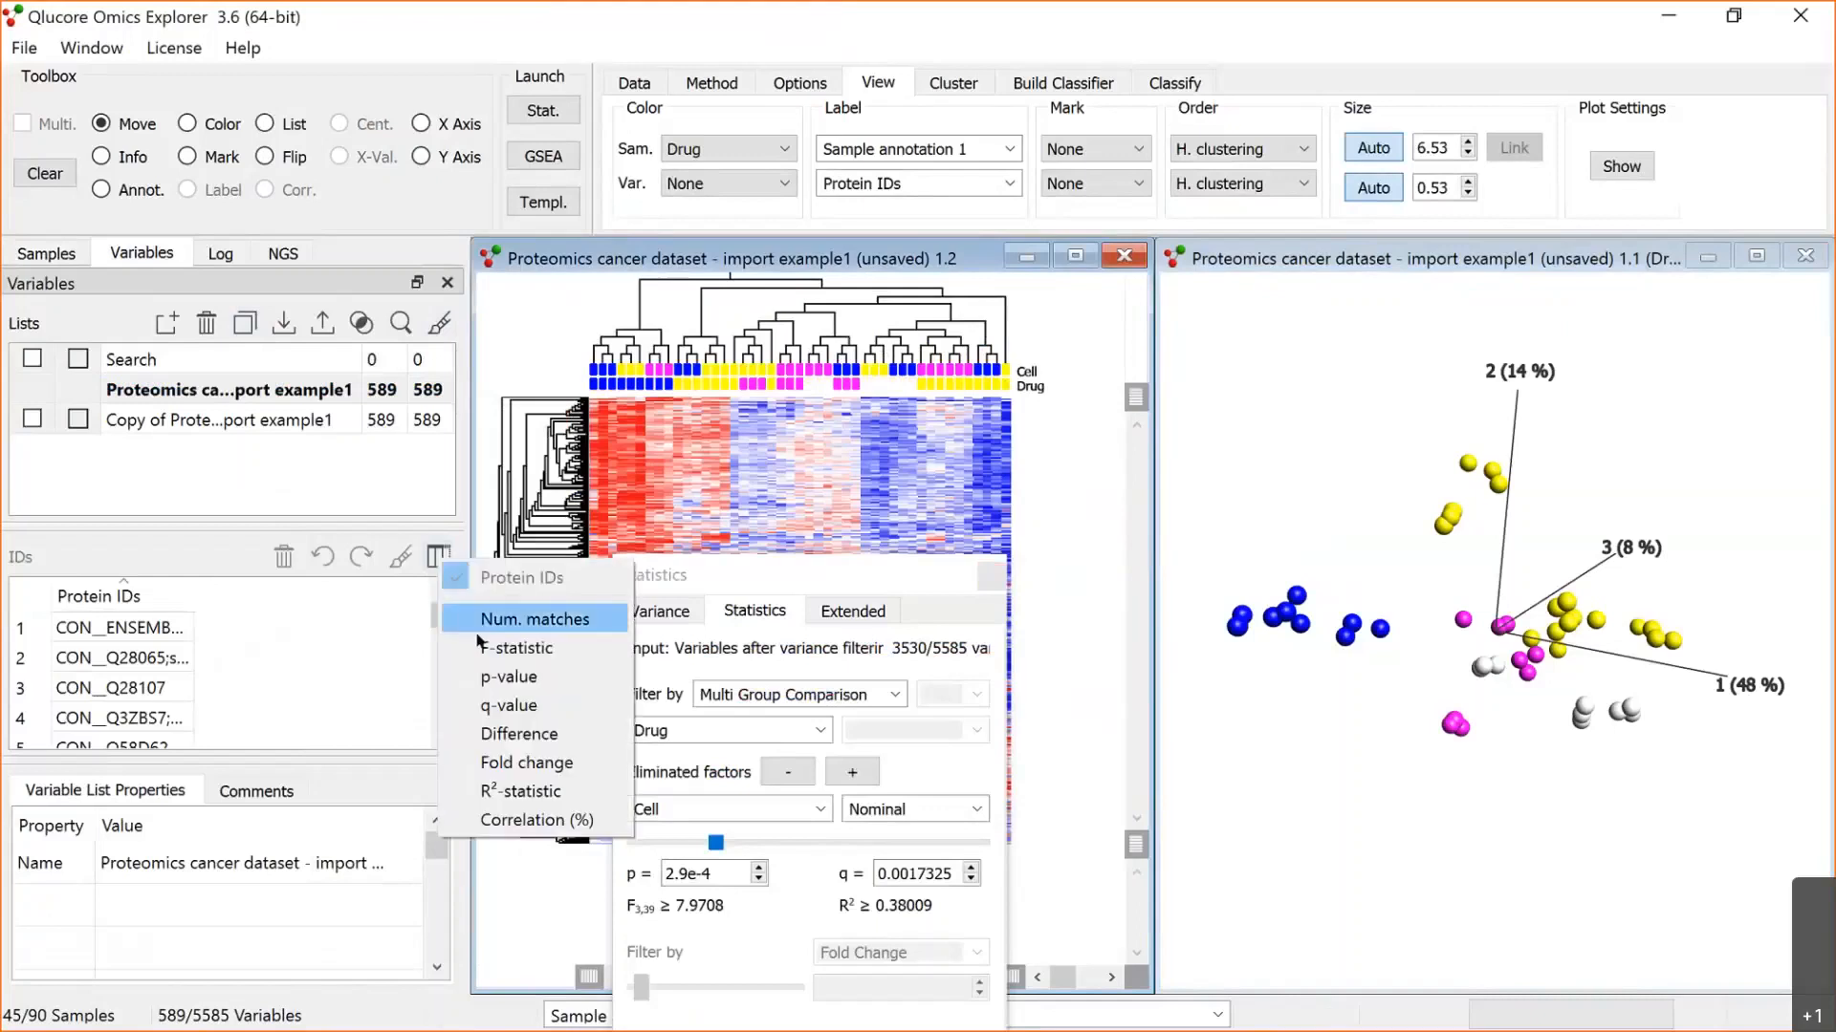
pyautogui.click(486, 674)
pyautogui.click(438, 557)
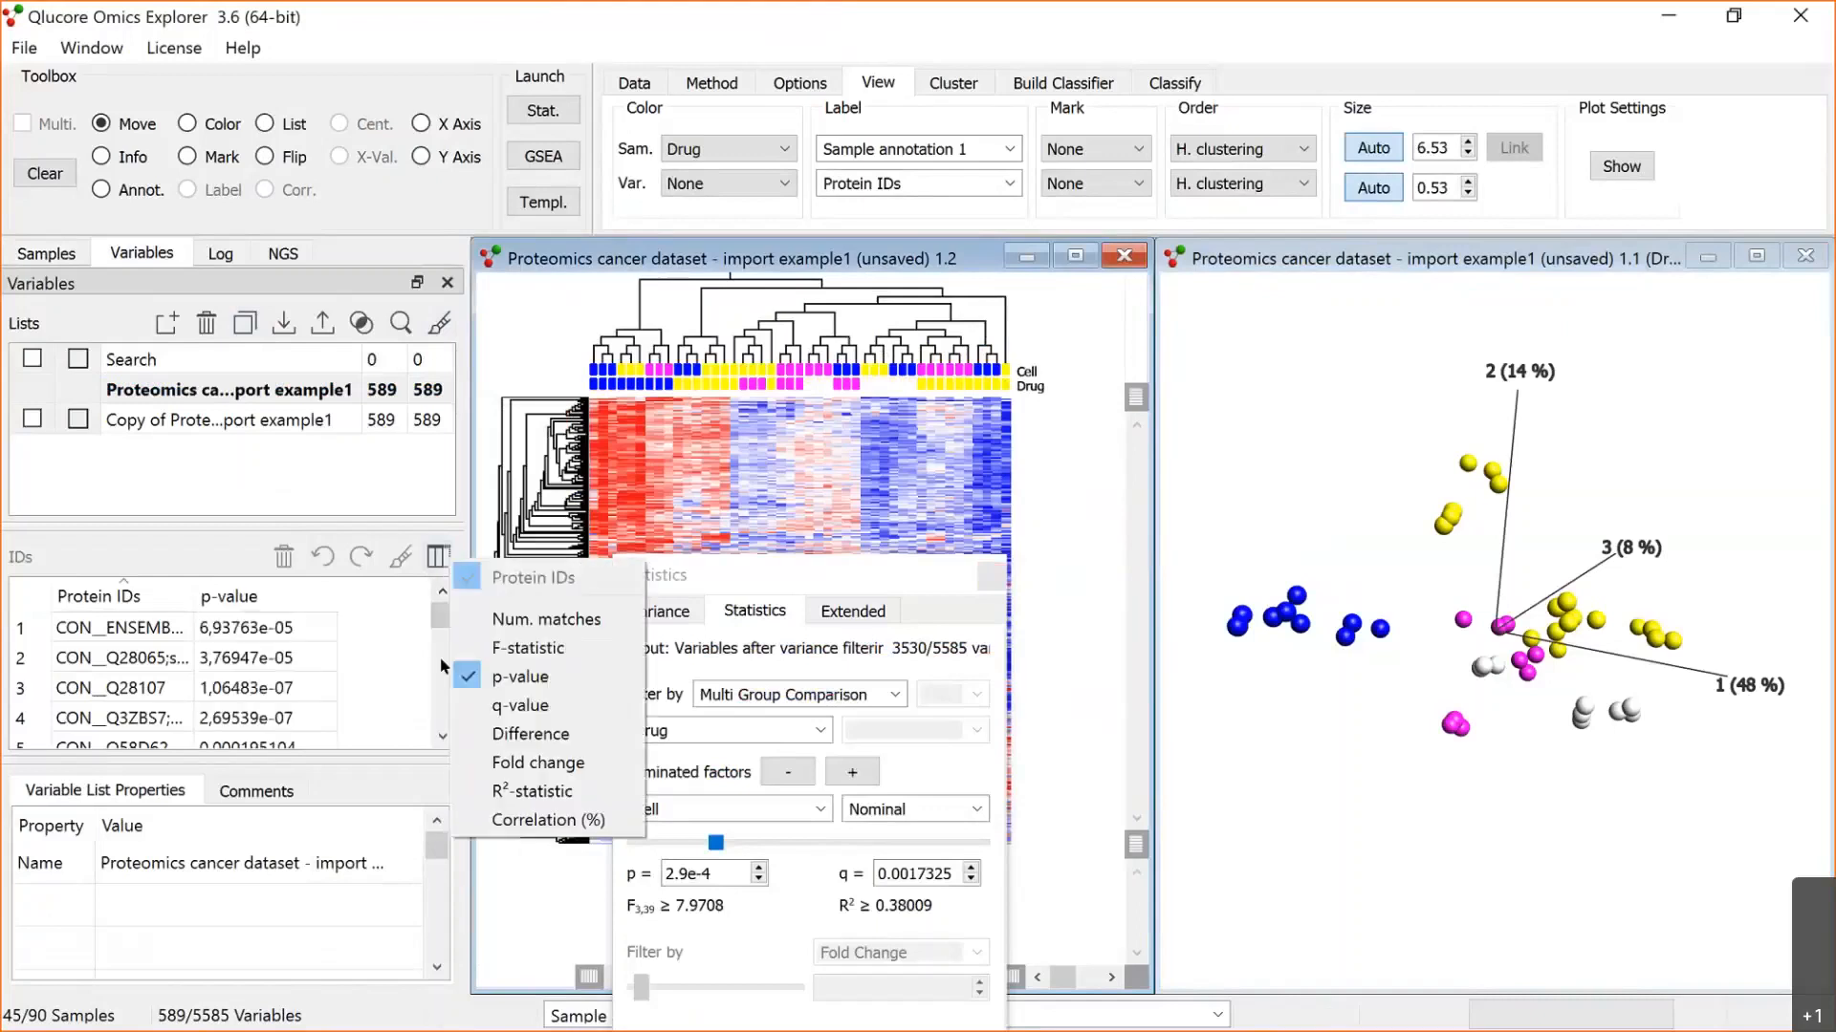
pyautogui.click(498, 706)
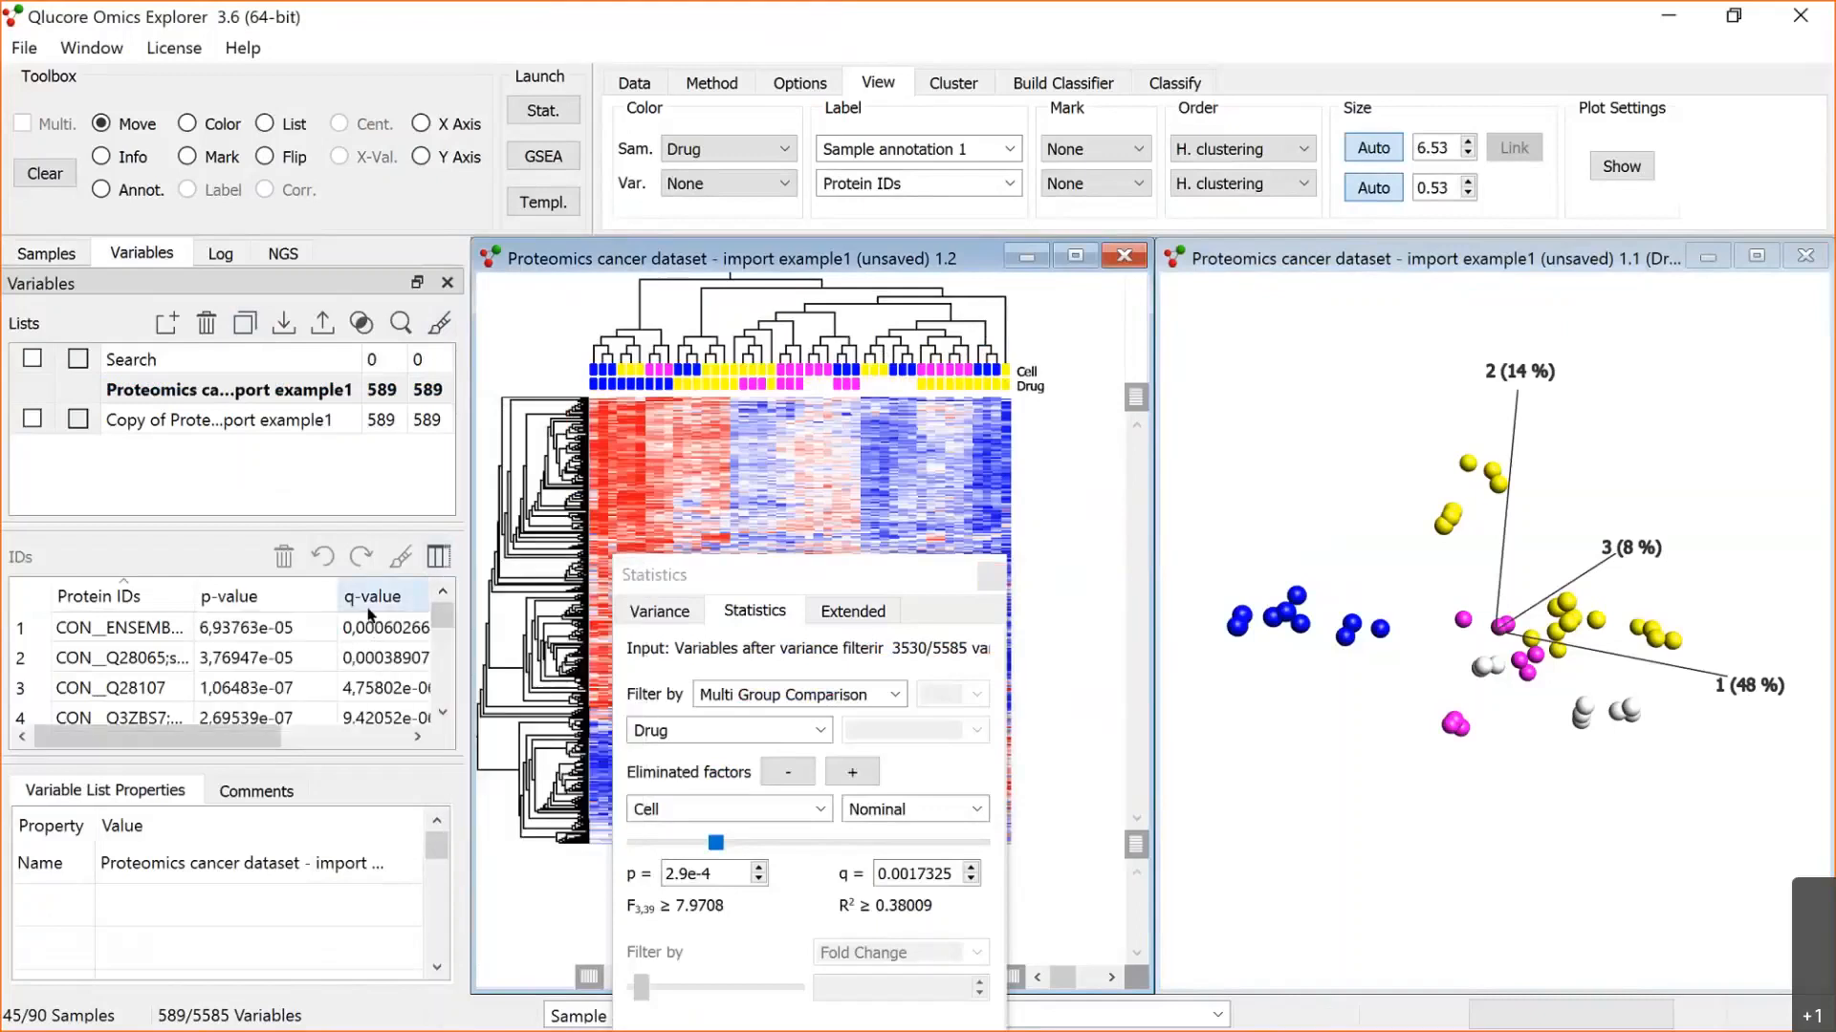
pyautogui.click(381, 596)
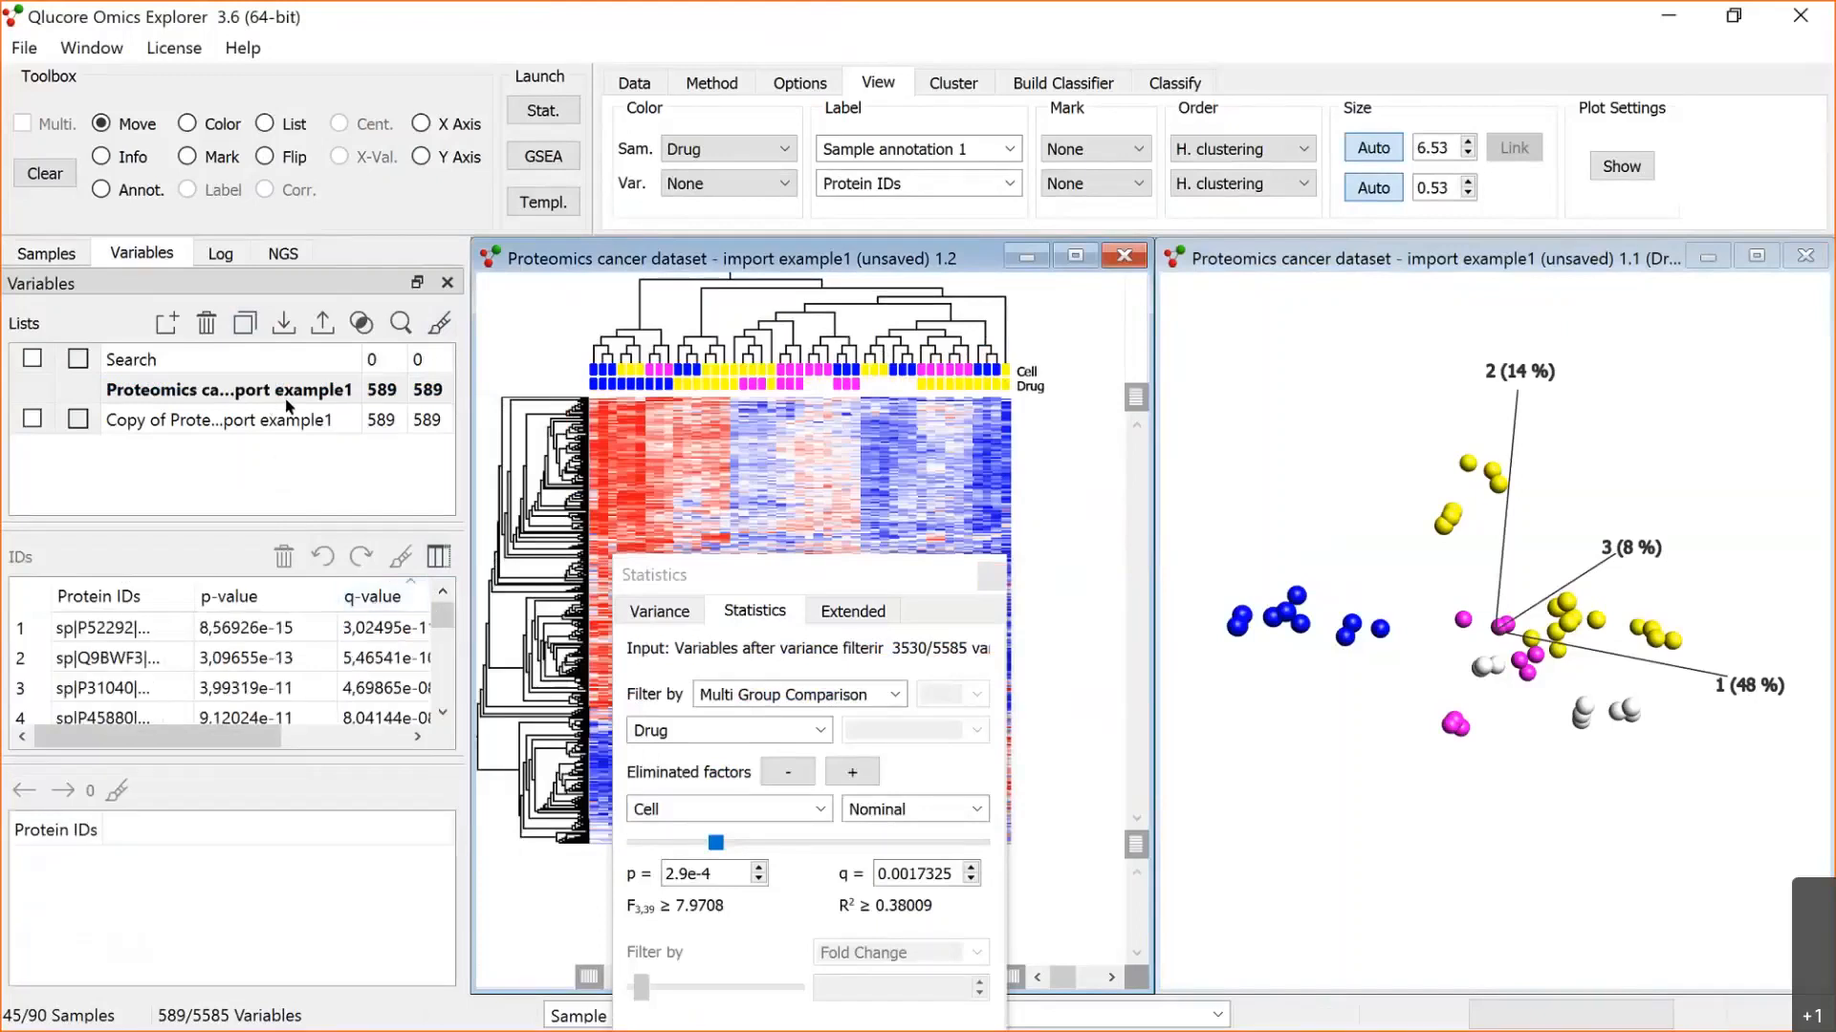
# Step: Rename the copied variable list as "Prot sep drugs in det cells"
pyautogui.doubleClick(274, 420)
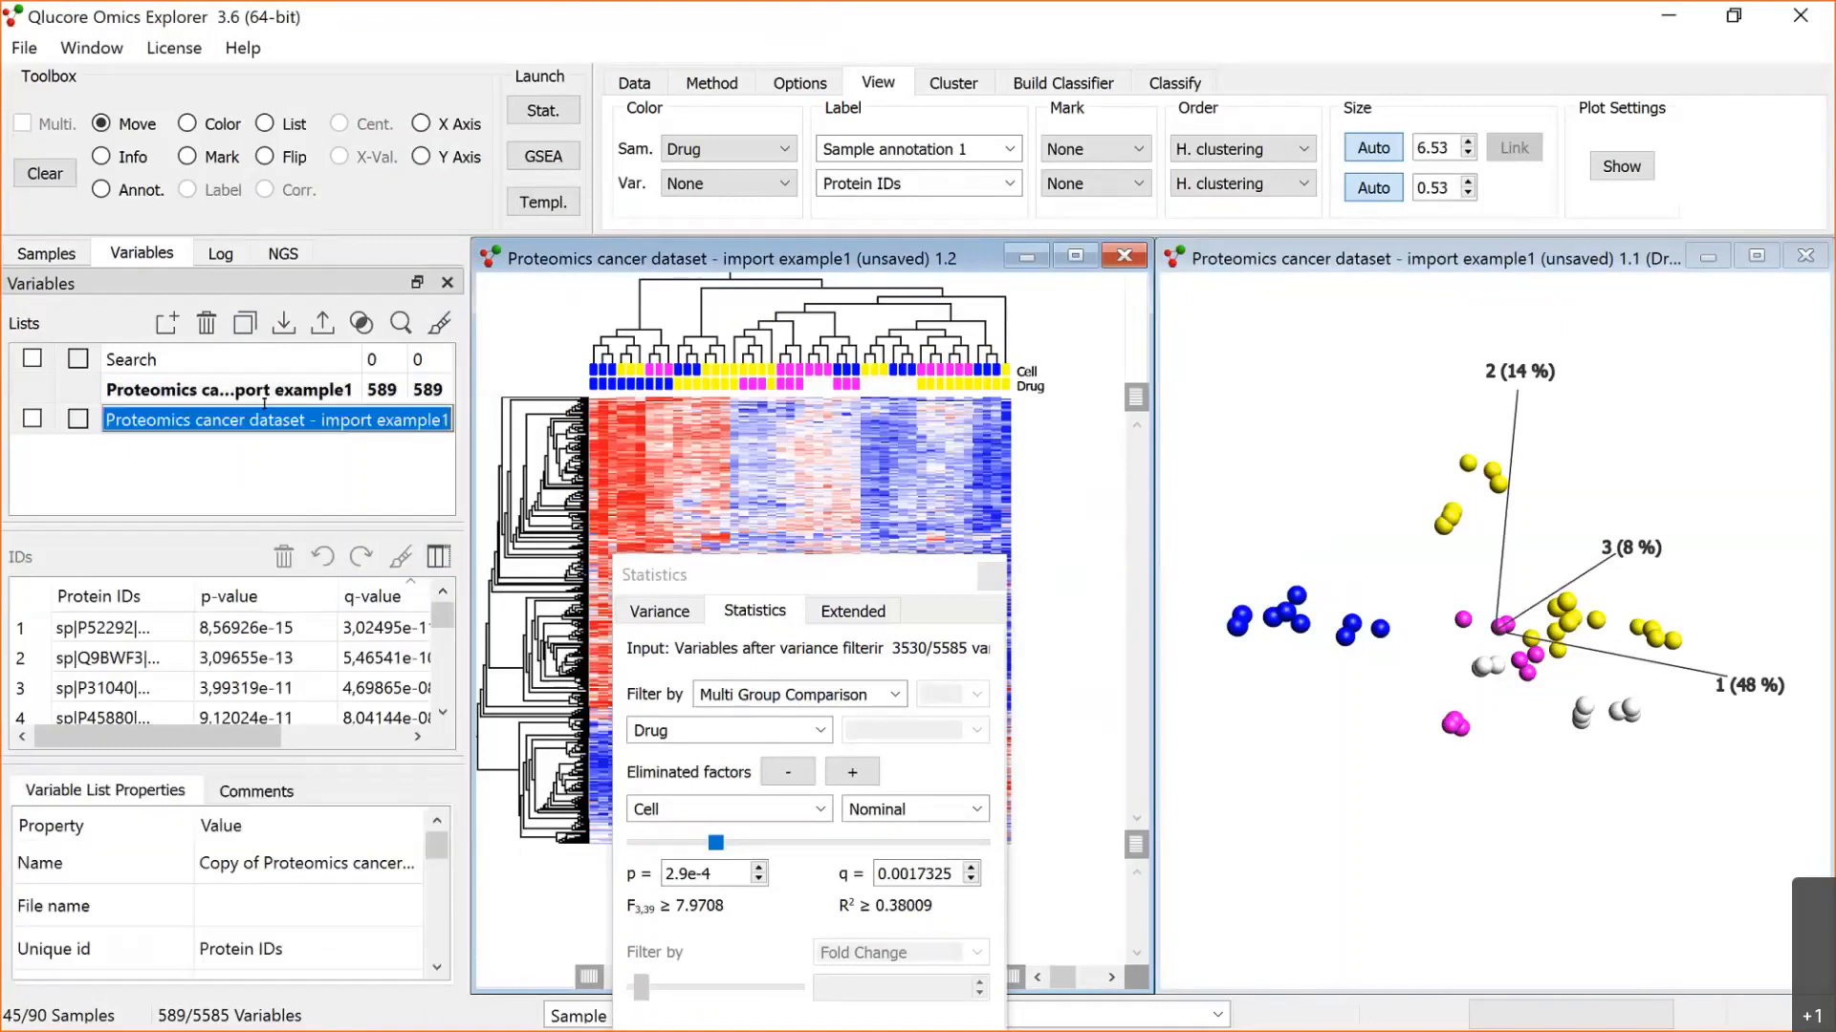
pyautogui.write('Prot s')
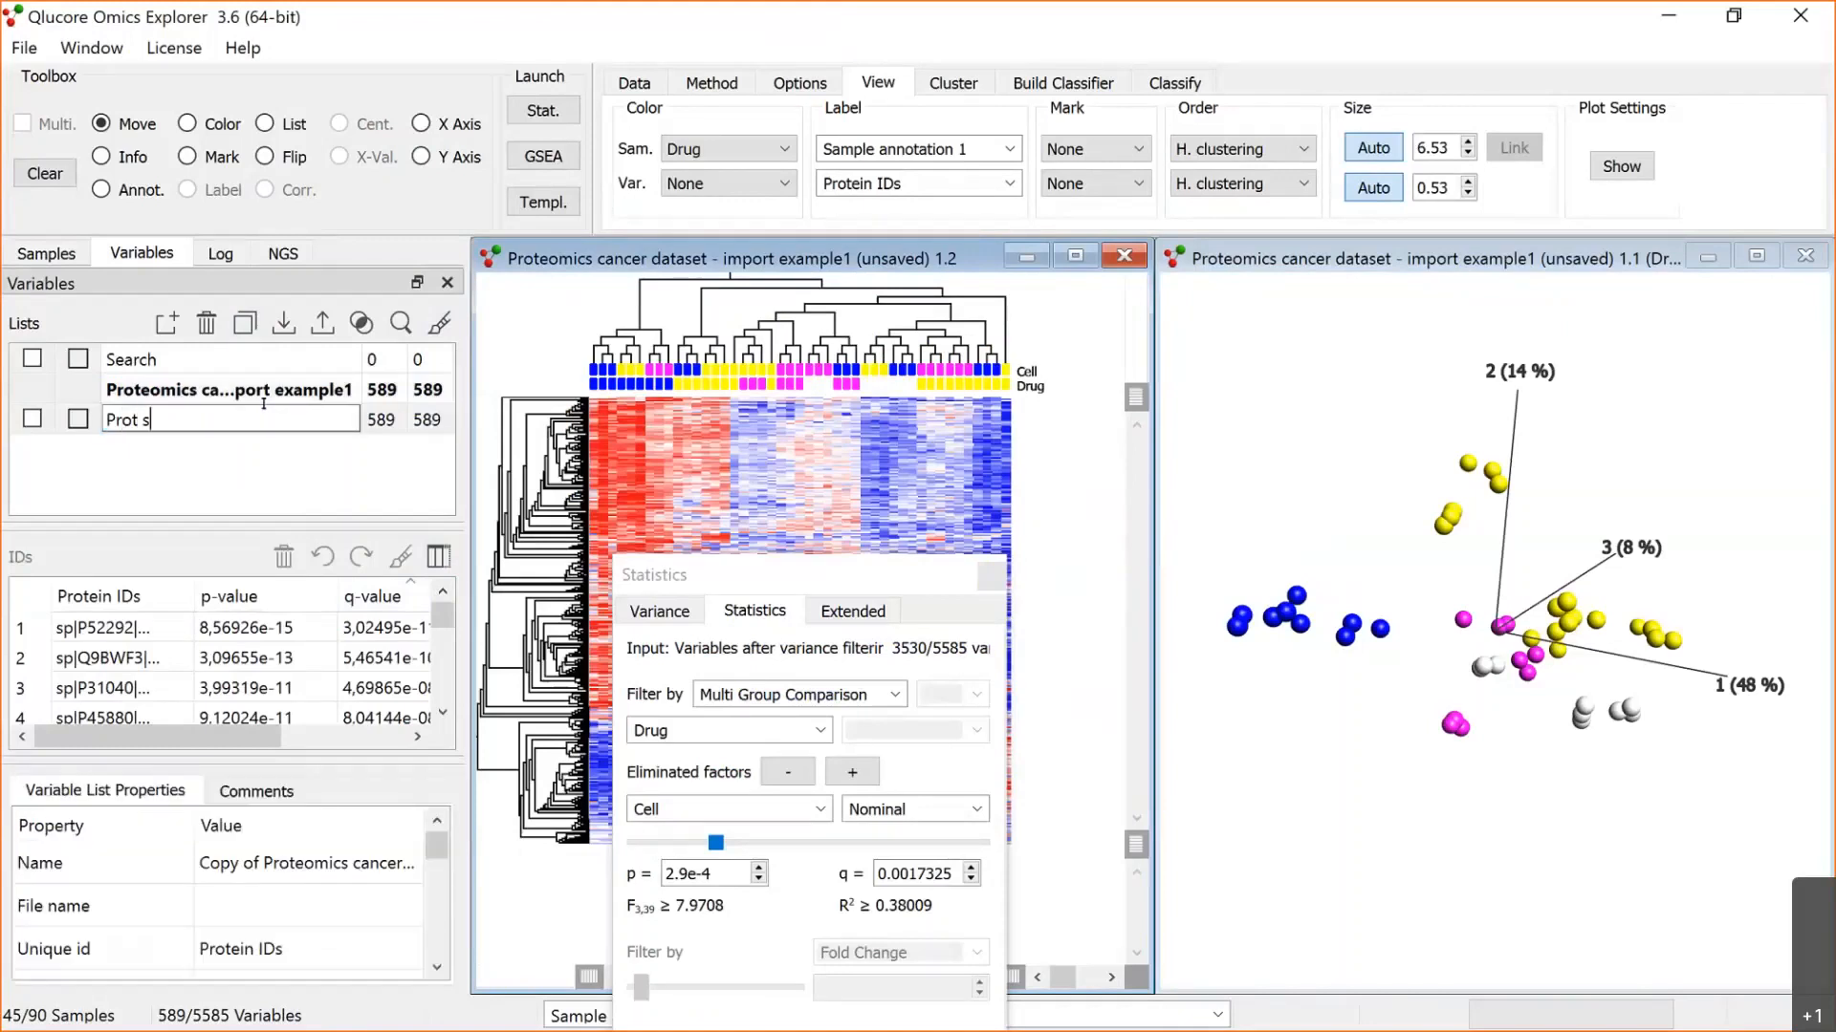
pyautogui.write('ep drugs in det cells')
pyautogui.press('Return')
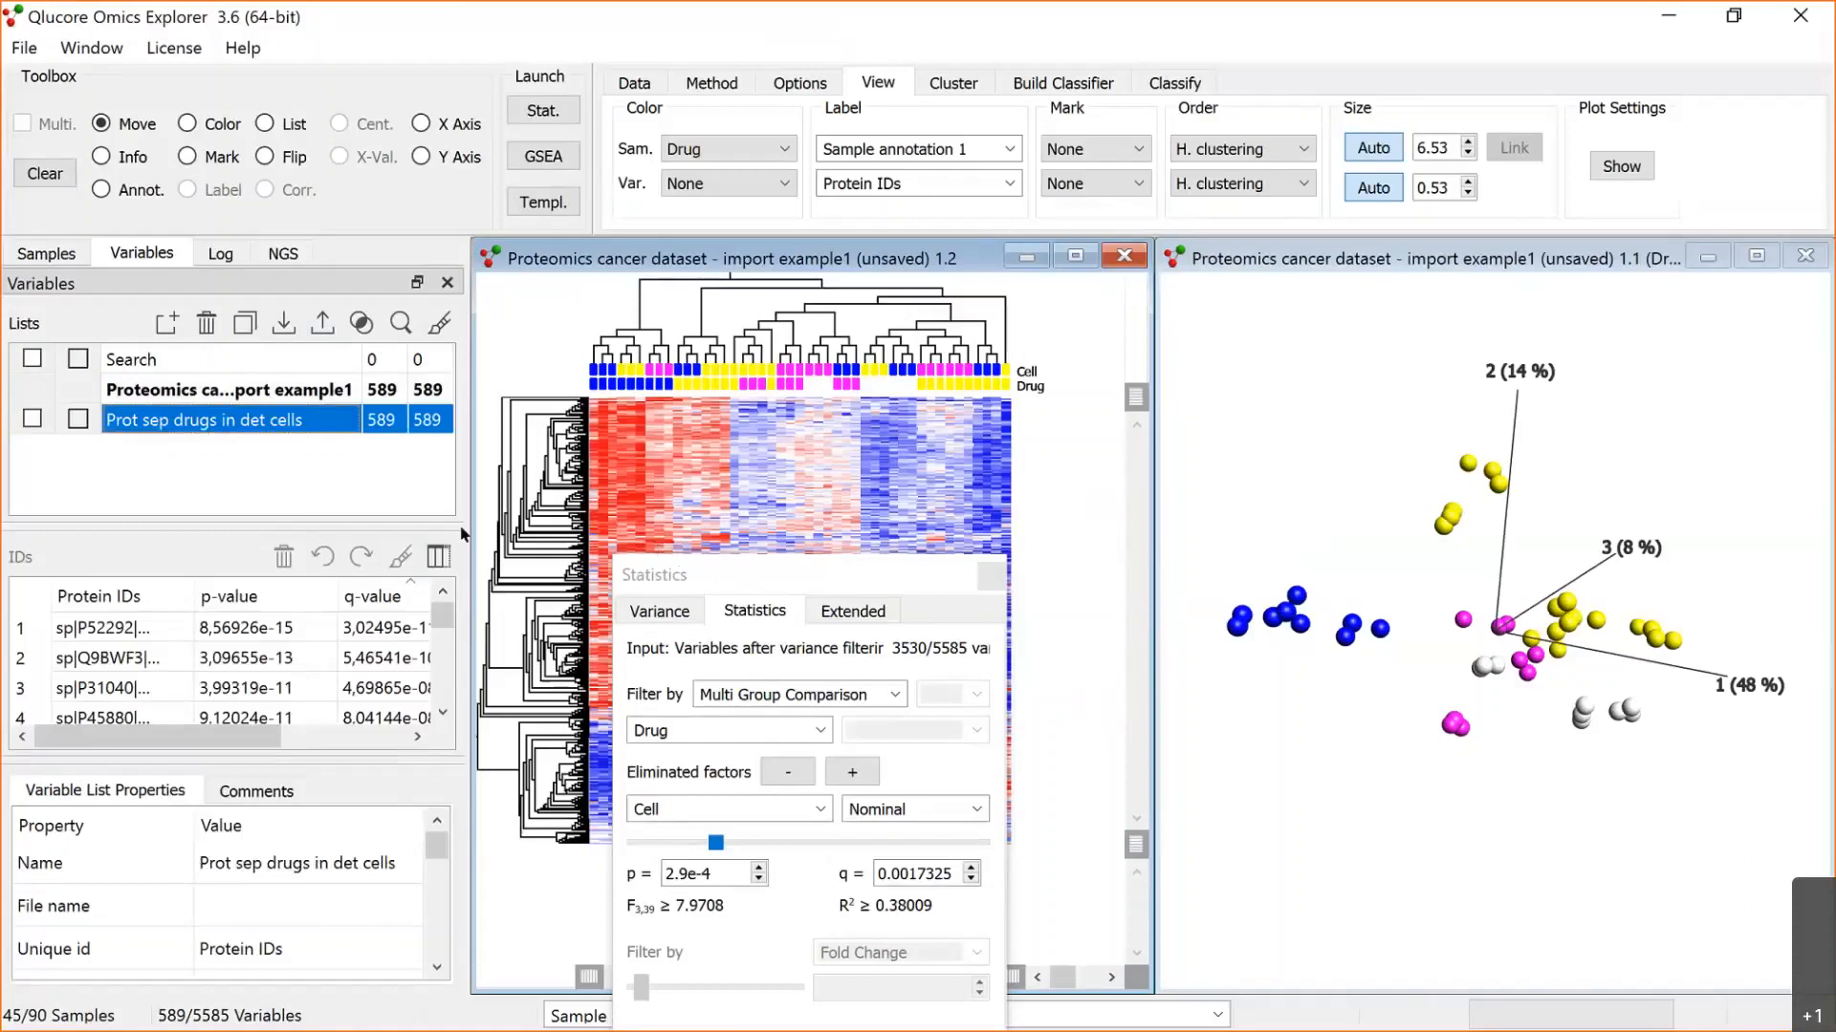
pyautogui.moveTo(884, 572); pyautogui.dragTo(416, 525)
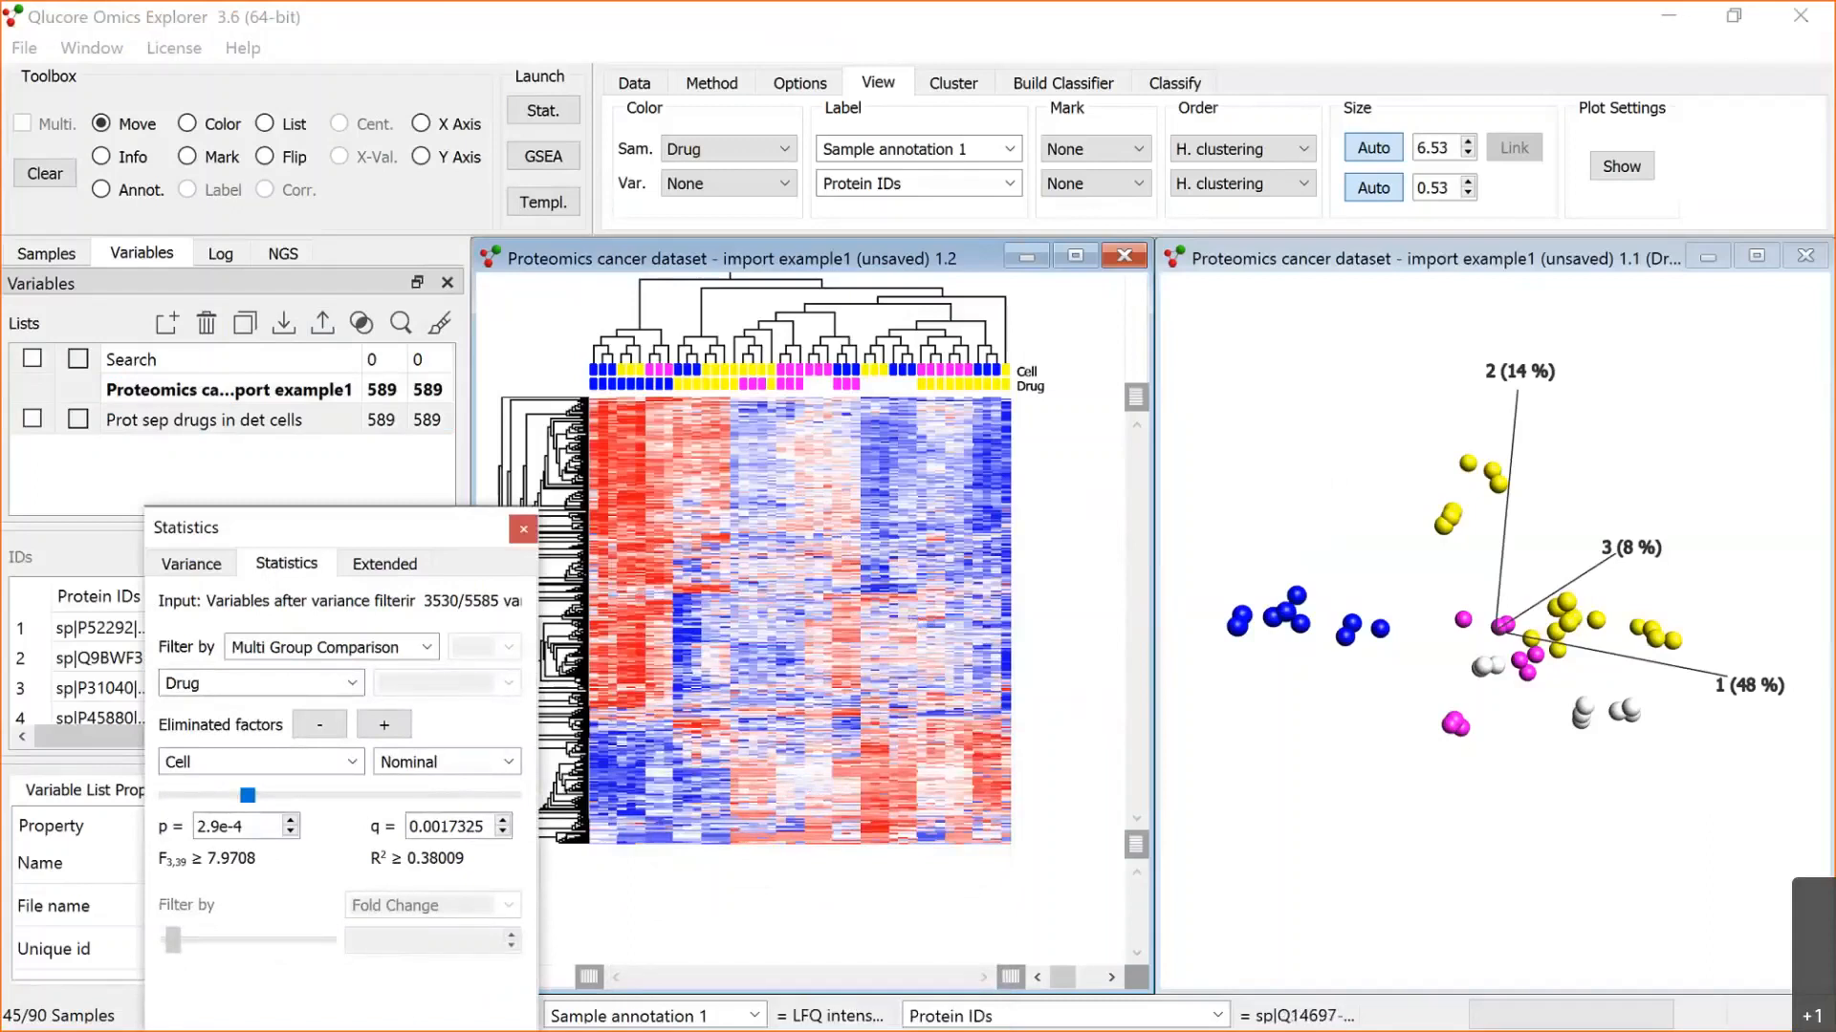
# Step: Switch to the webinar presentation in PowerPoint and go to slide 9, "Proteomics data set"
pyautogui.click(1279, 45)
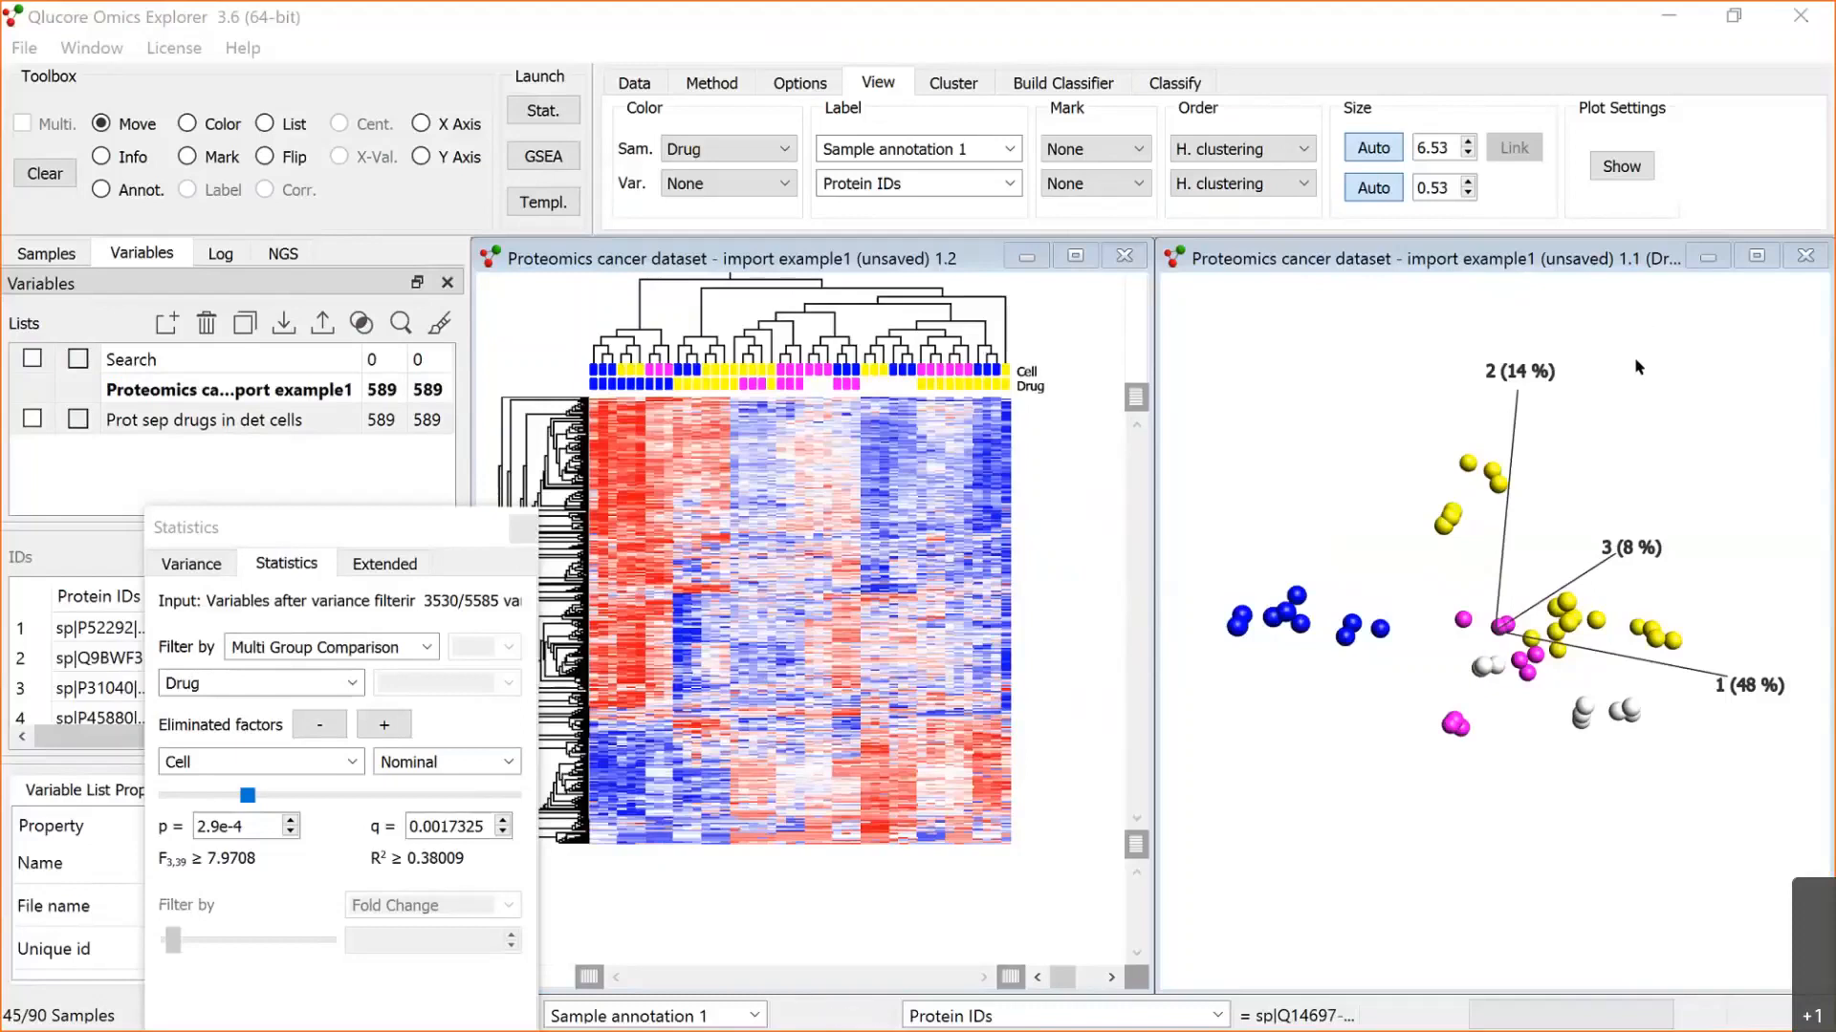
pyautogui.hotkey('alt', 'Tab')
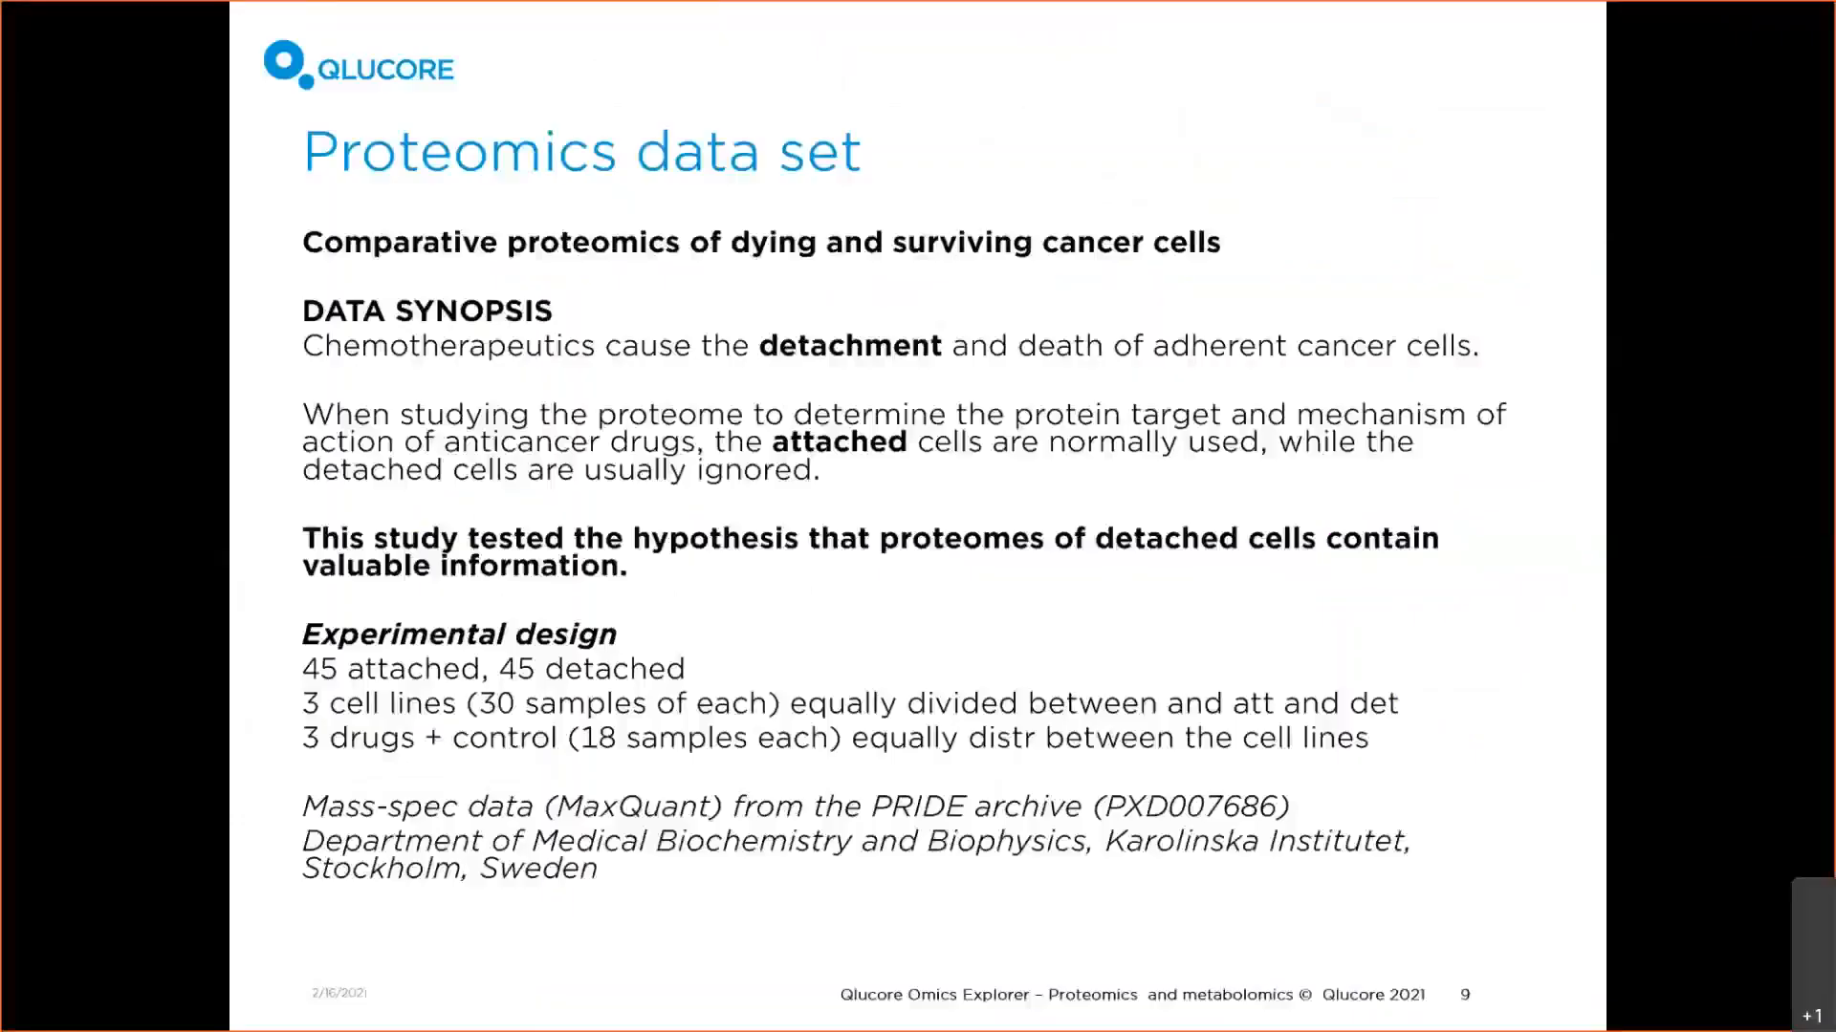
pyautogui.hotkey('alt', 'Tab')
pyautogui.hotkey('alt', 'Tab')
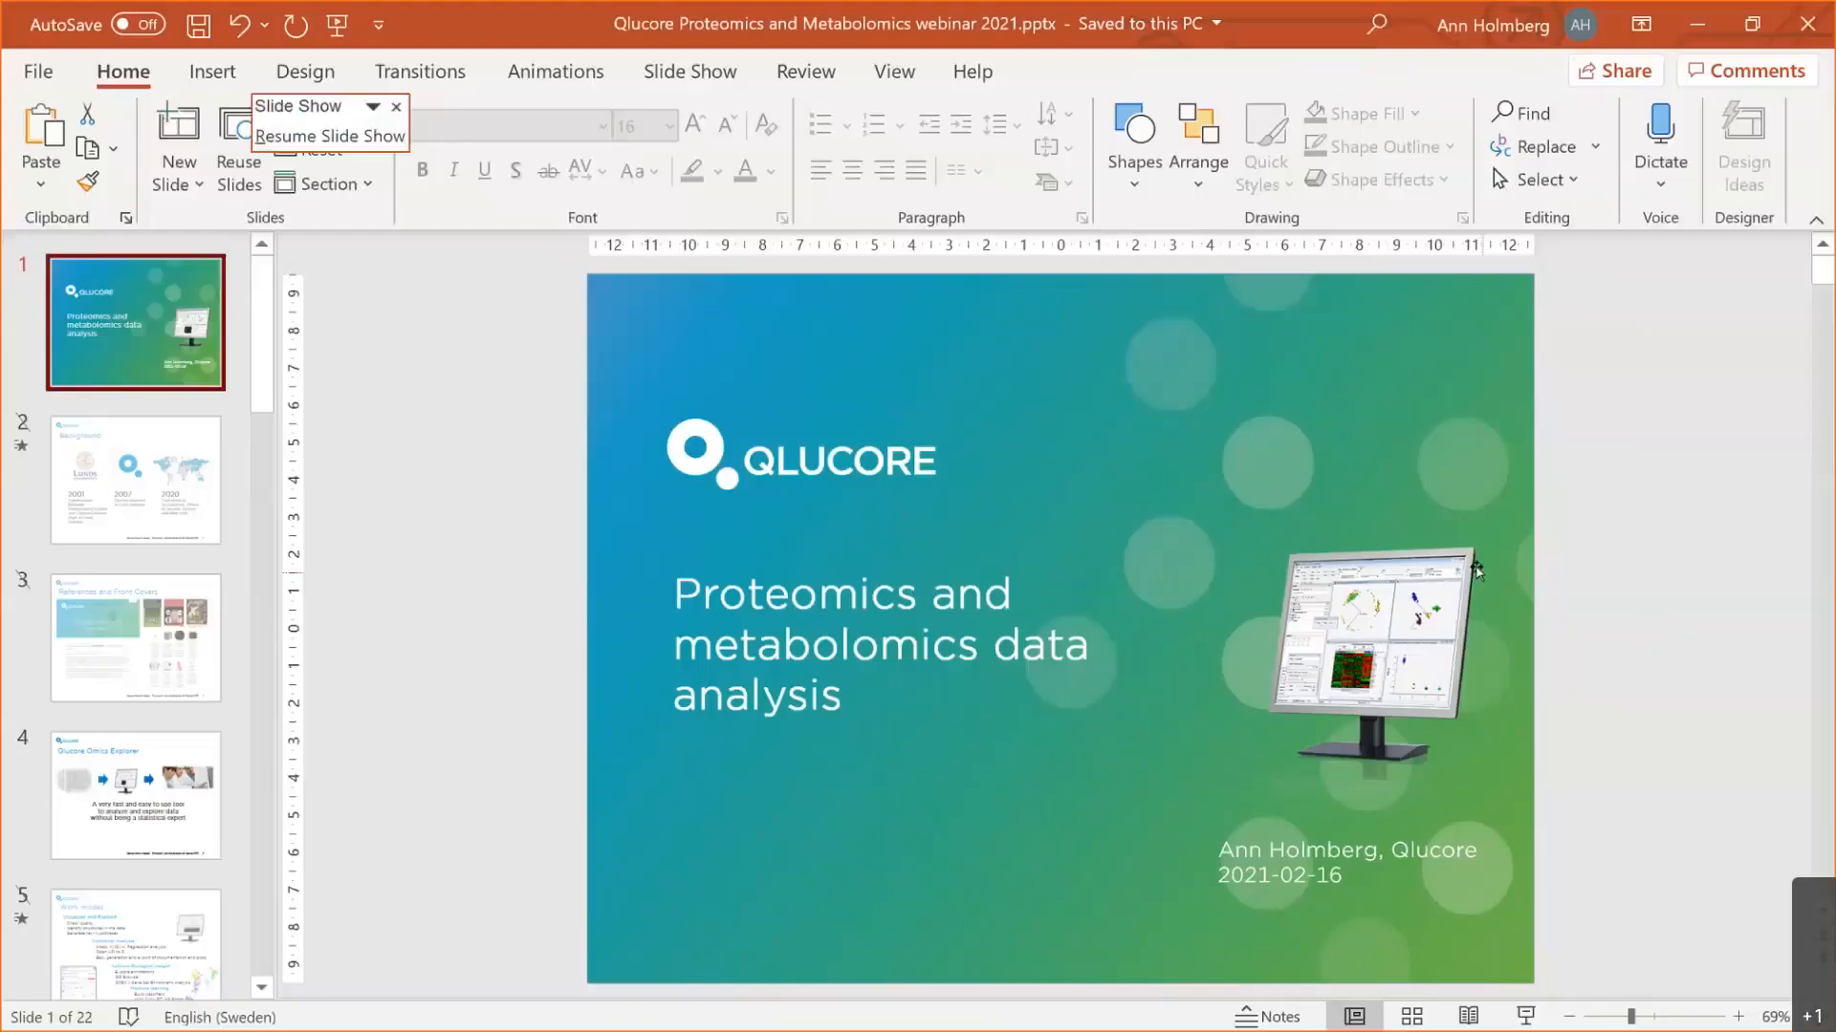
pyautogui.scroll(-8, 1477, 570)
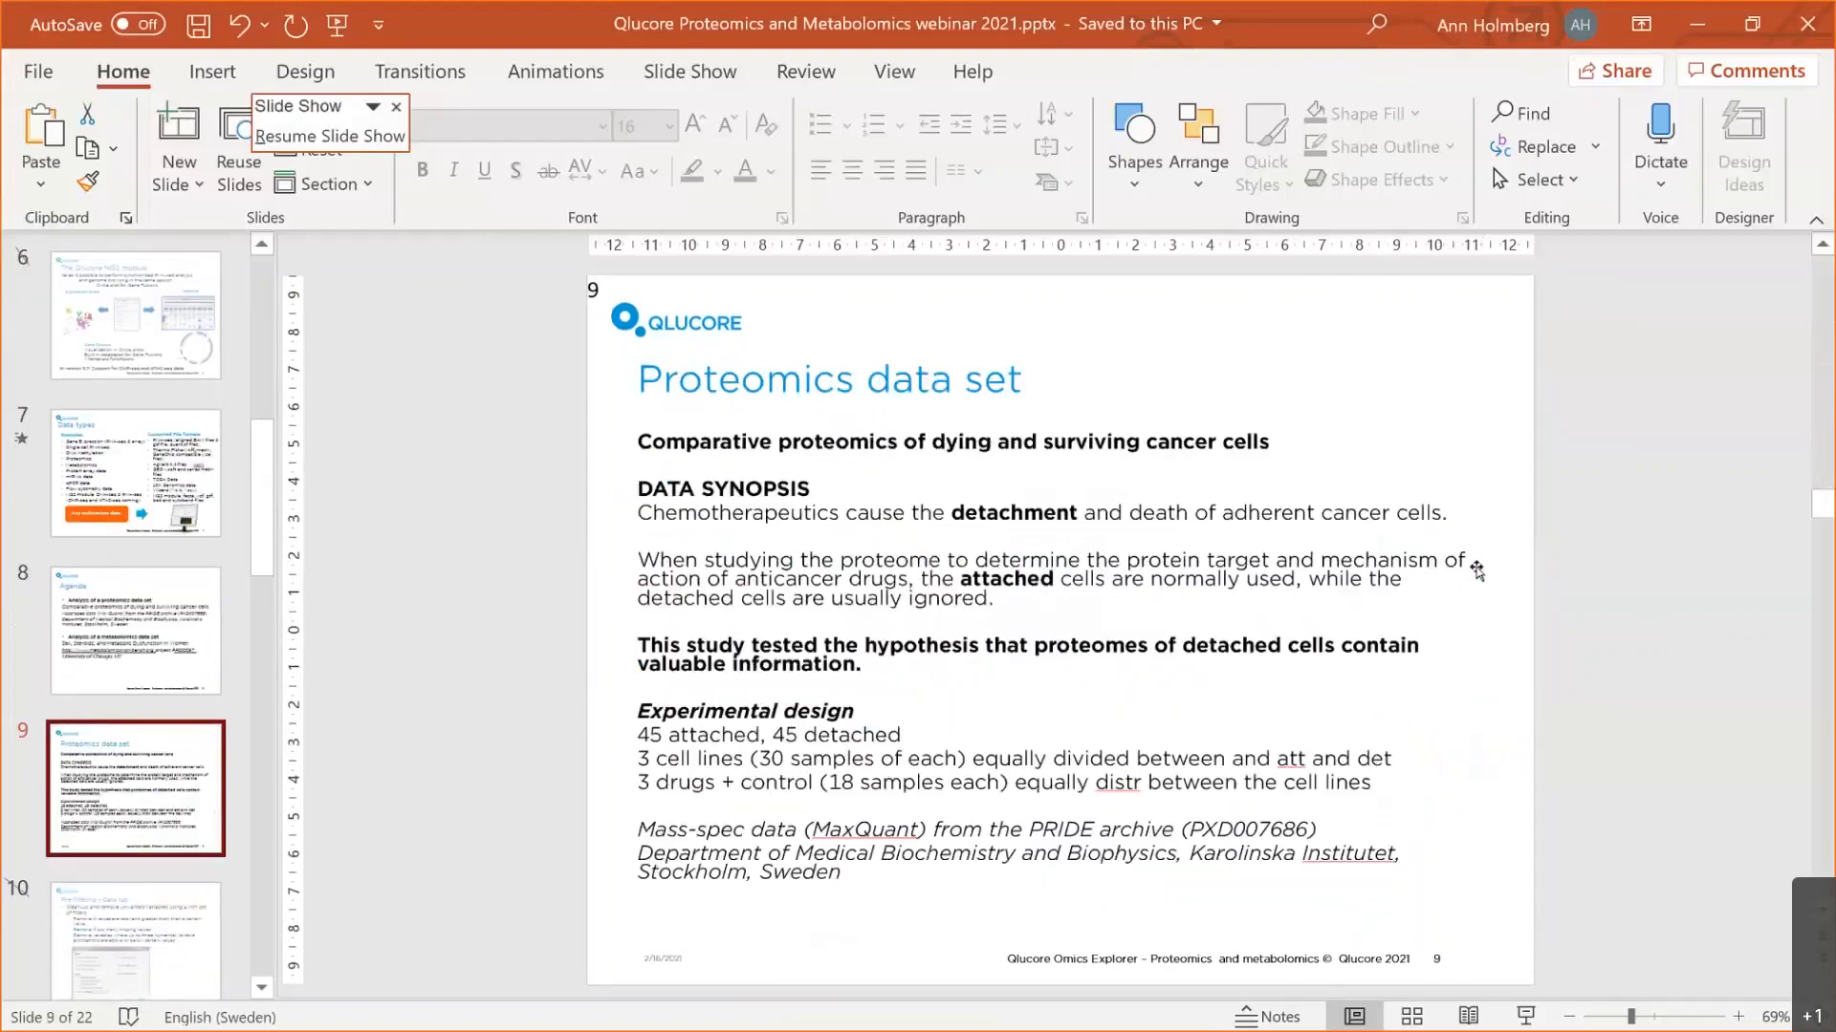
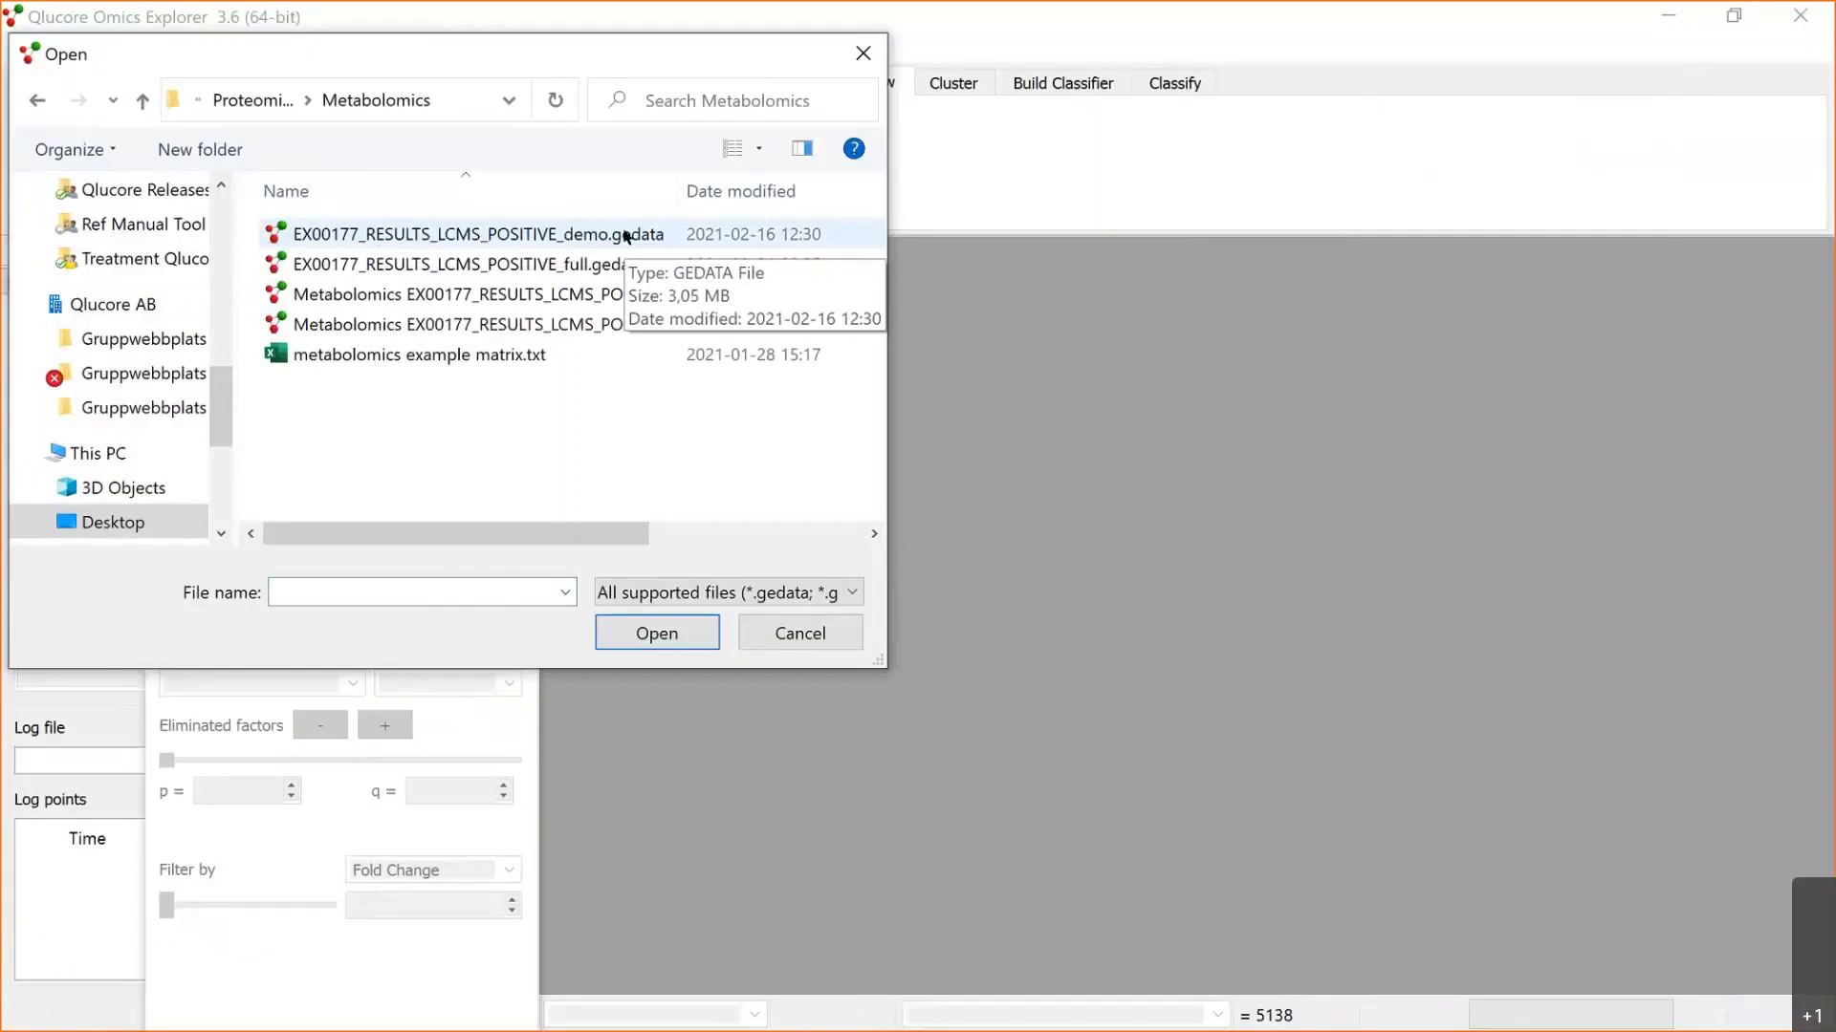
# Step: Open the metabolomics data set EX00177_RESULTS_LCMS_POSITIVE_demo.gedata and maximize its PCA plot window
pyautogui.click(561, 236)
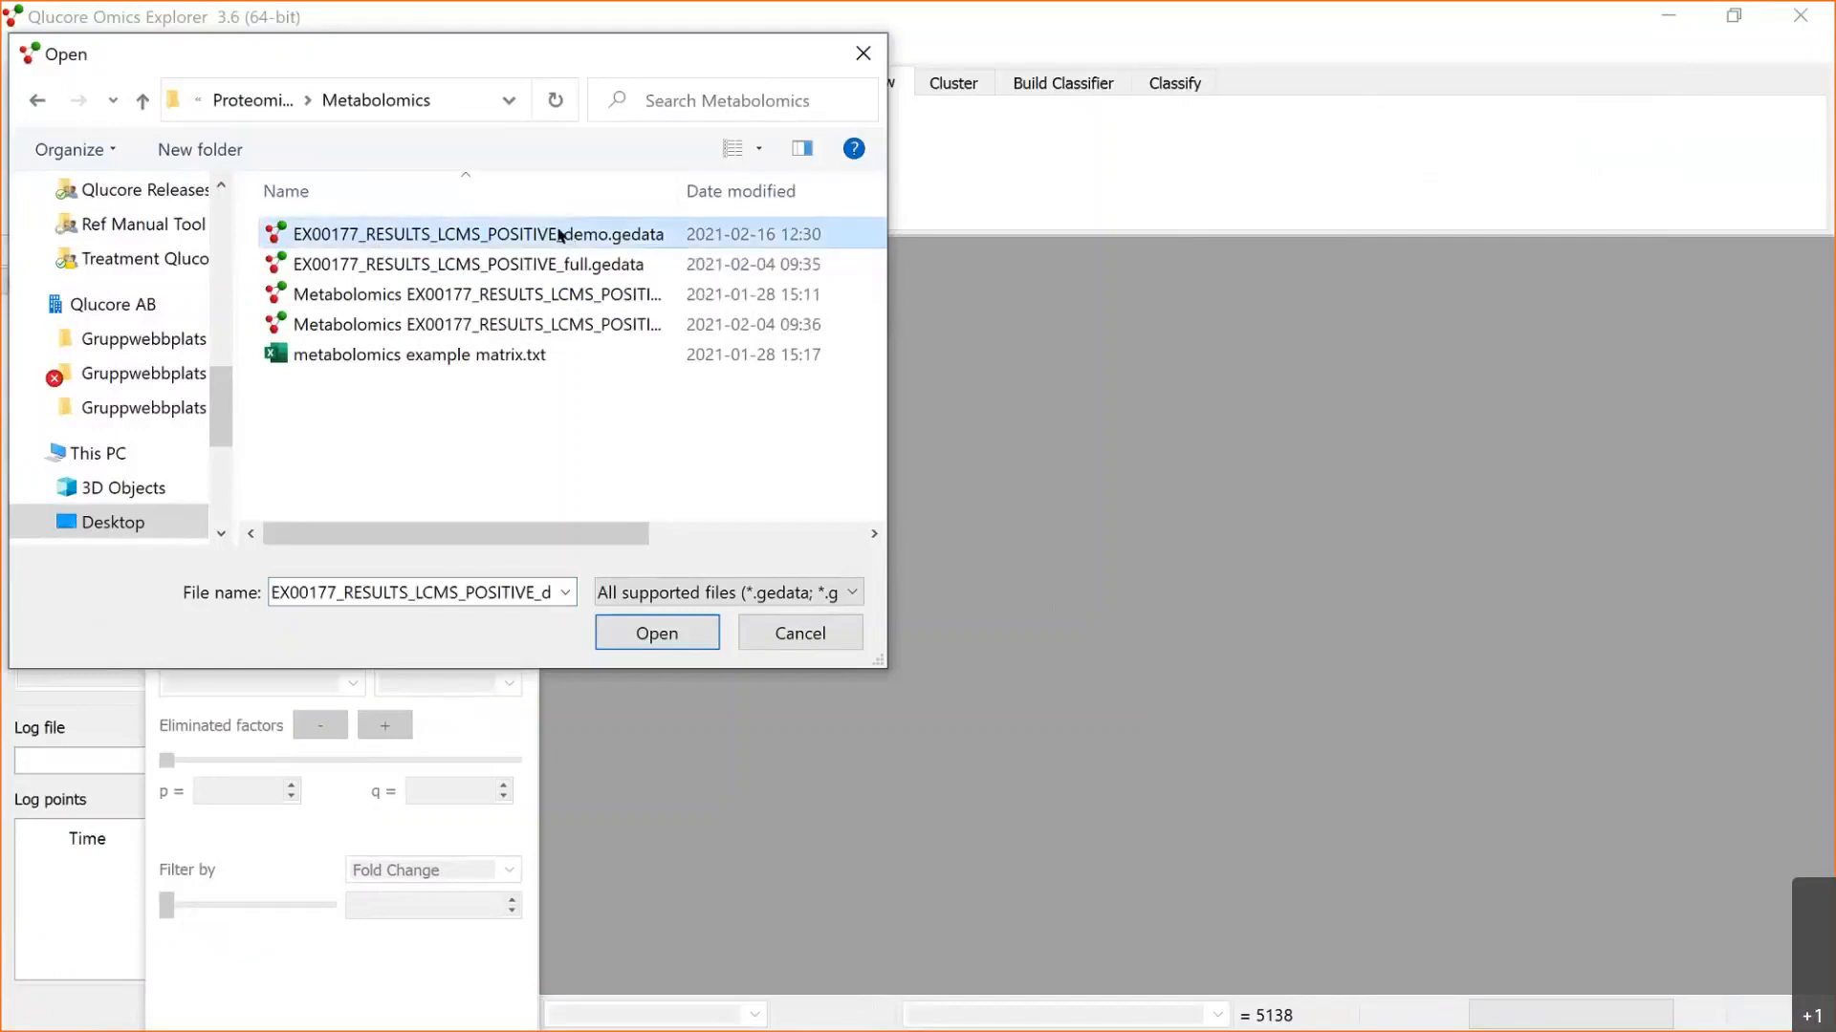
pyautogui.doubleClick(562, 235)
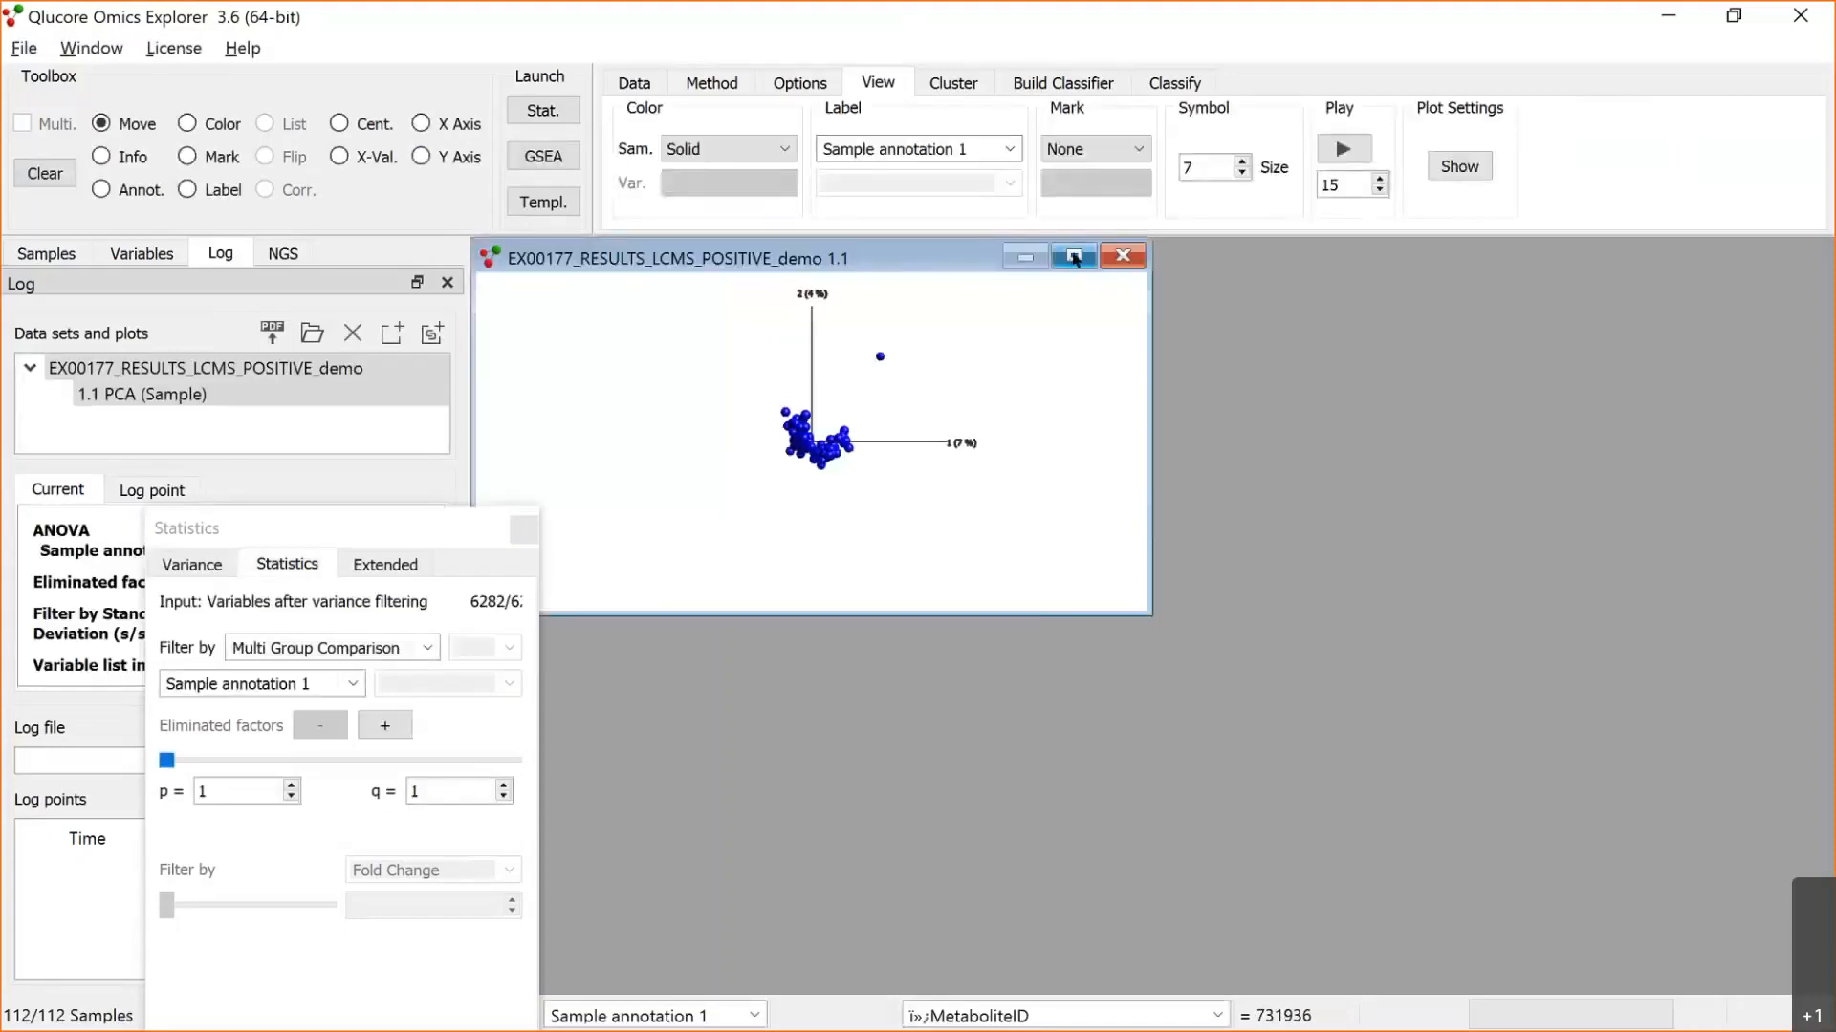
pyautogui.click(1075, 257)
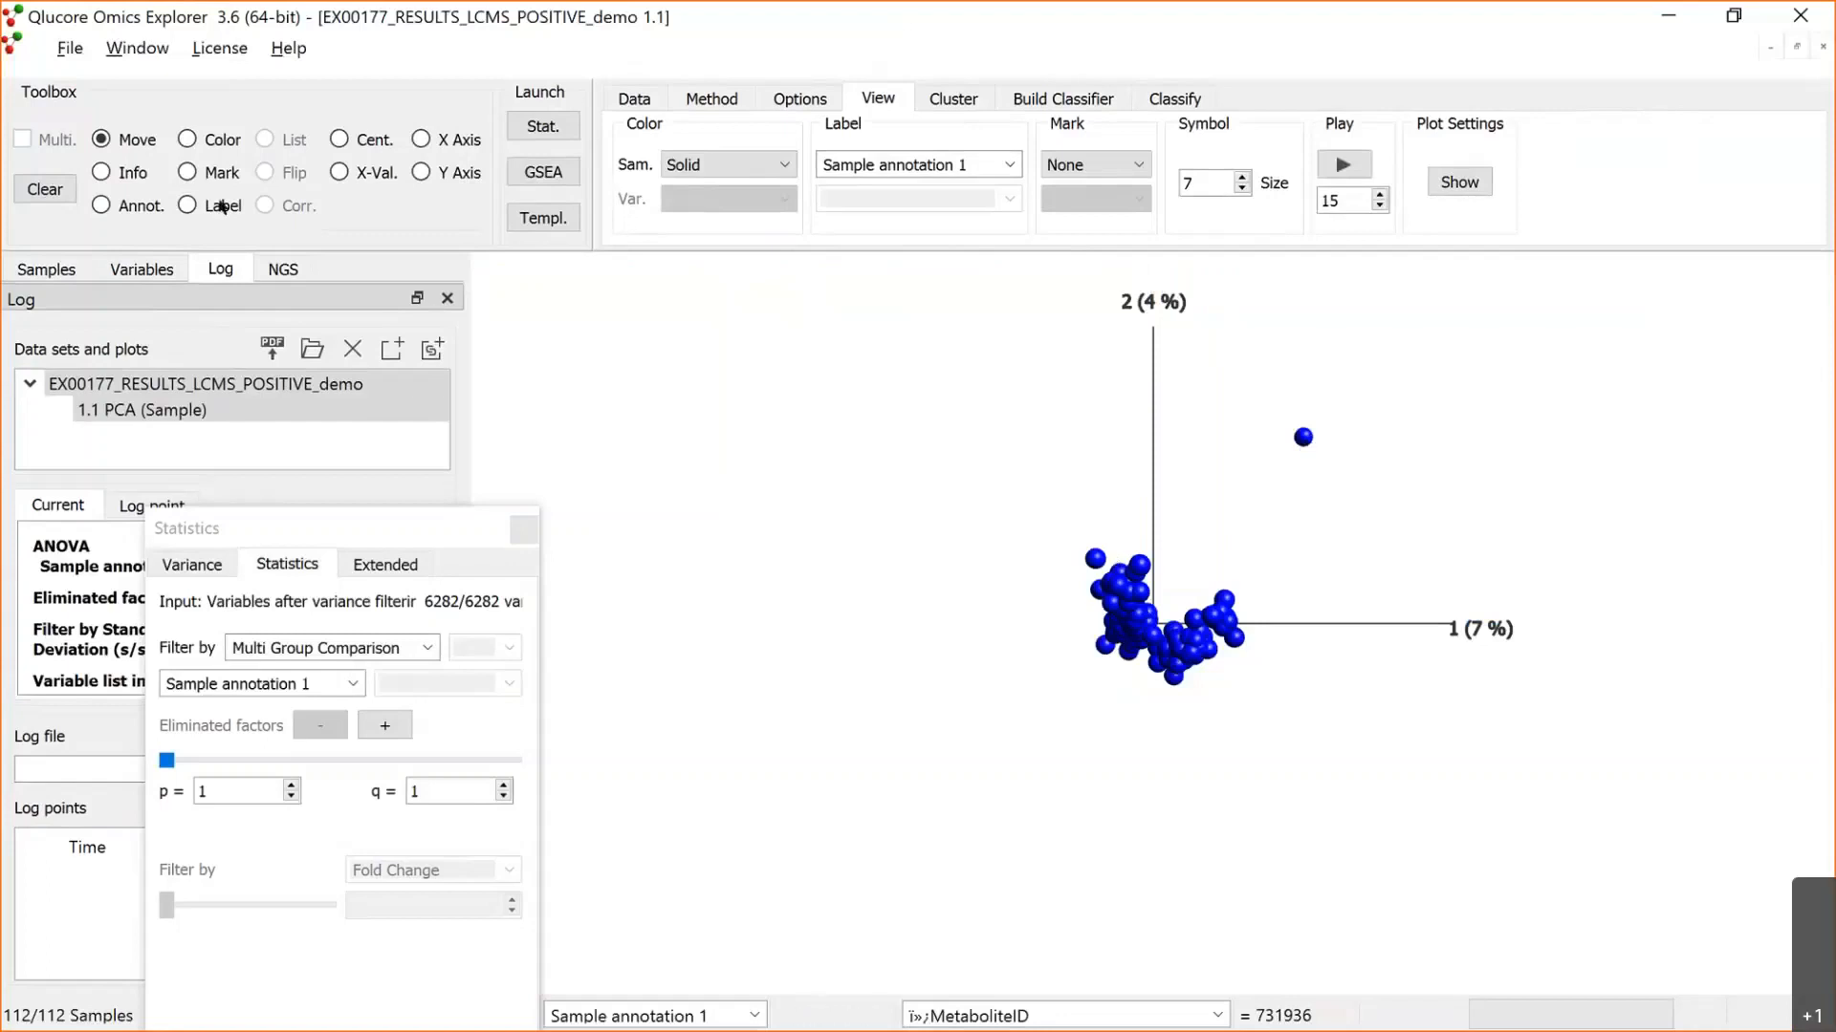
# Step: Label the isolated outlier sample in the PCA plot to identify it, and remove the label again
pyautogui.click(190, 207)
pyautogui.click(1304, 441)
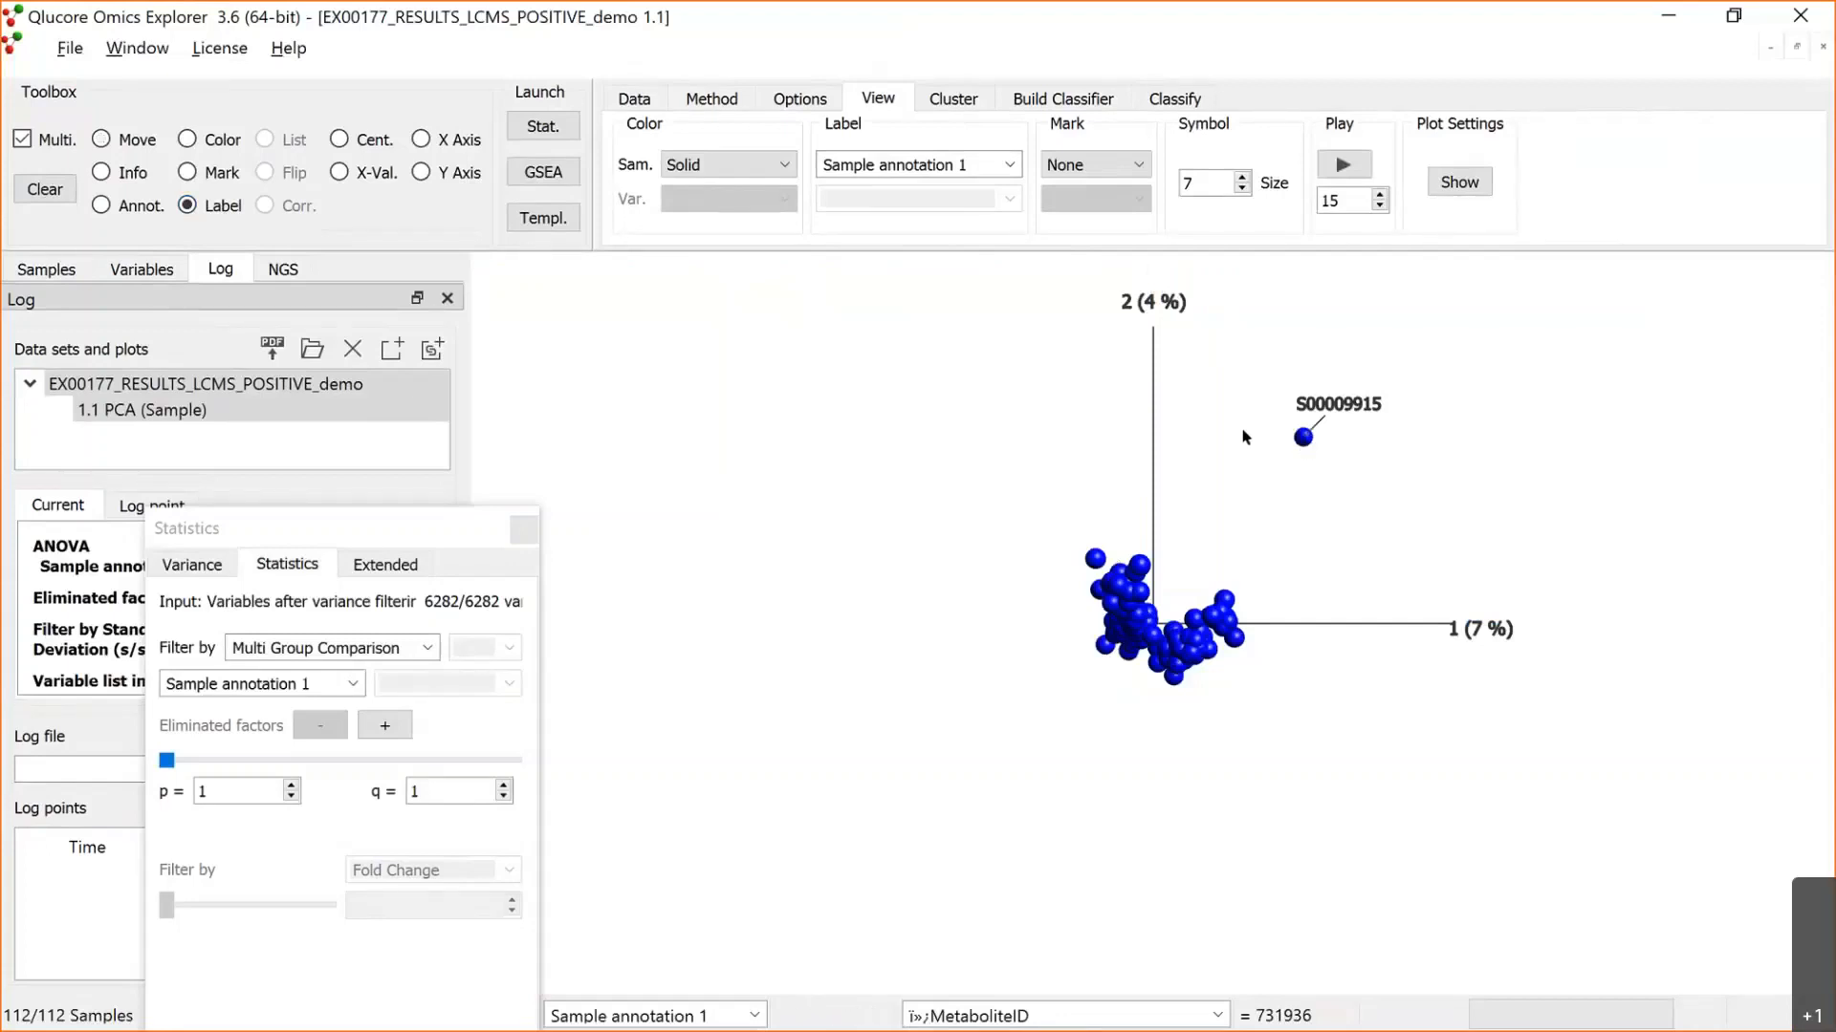
pyautogui.click(1303, 439)
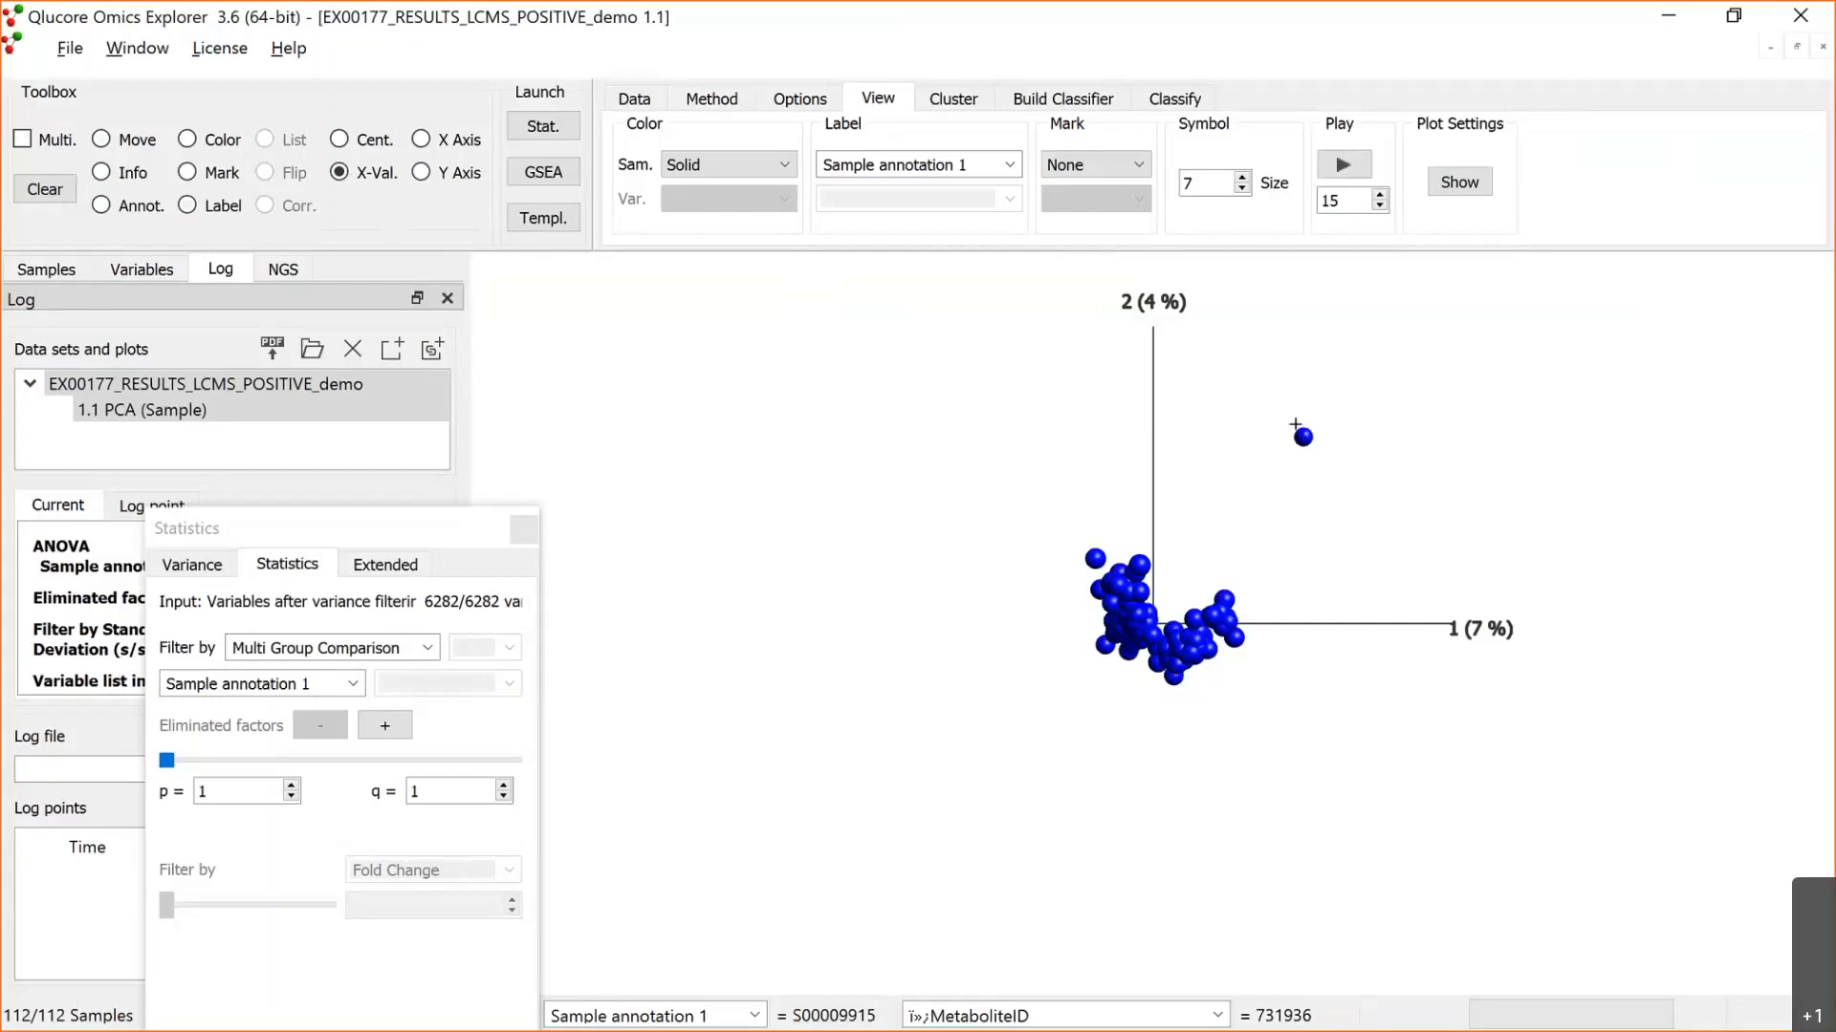
# Step: Try leaving the outlier sample out of the PCA with the cross-validation tool, and restore it
pyautogui.click(1302, 432)
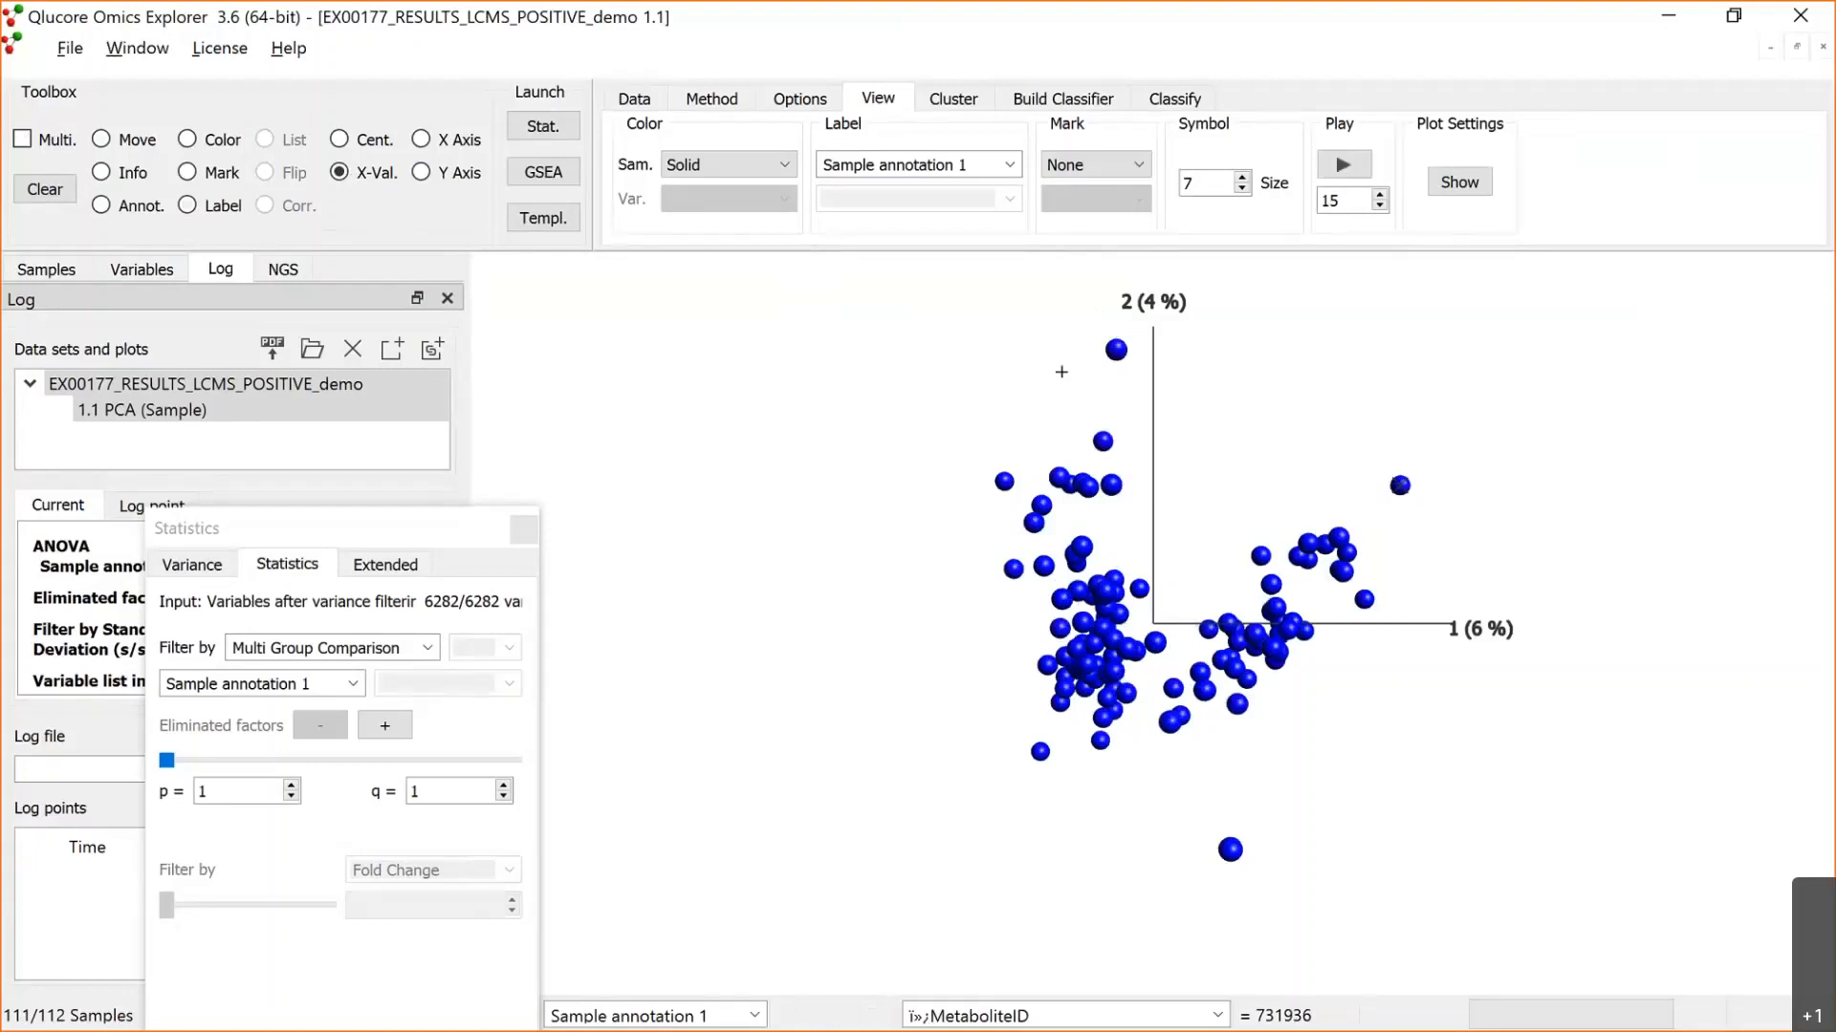
pyautogui.click(67, 189)
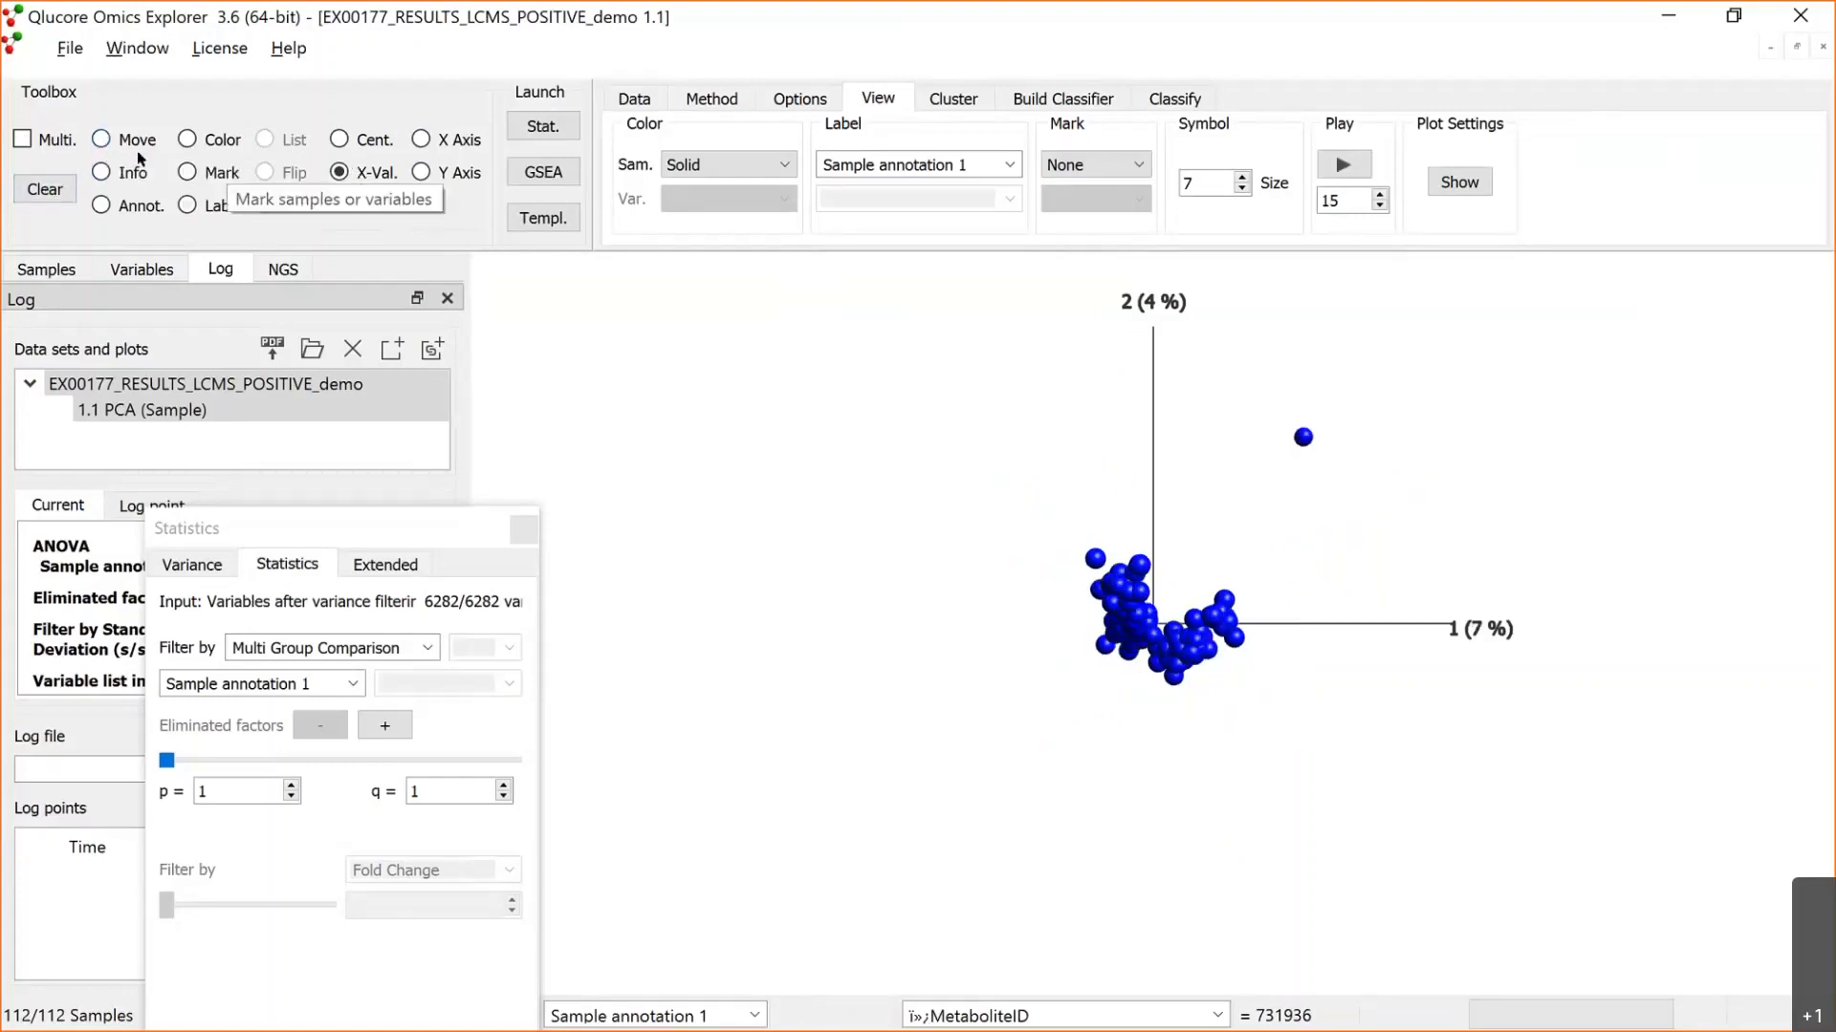
pyautogui.click(137, 145)
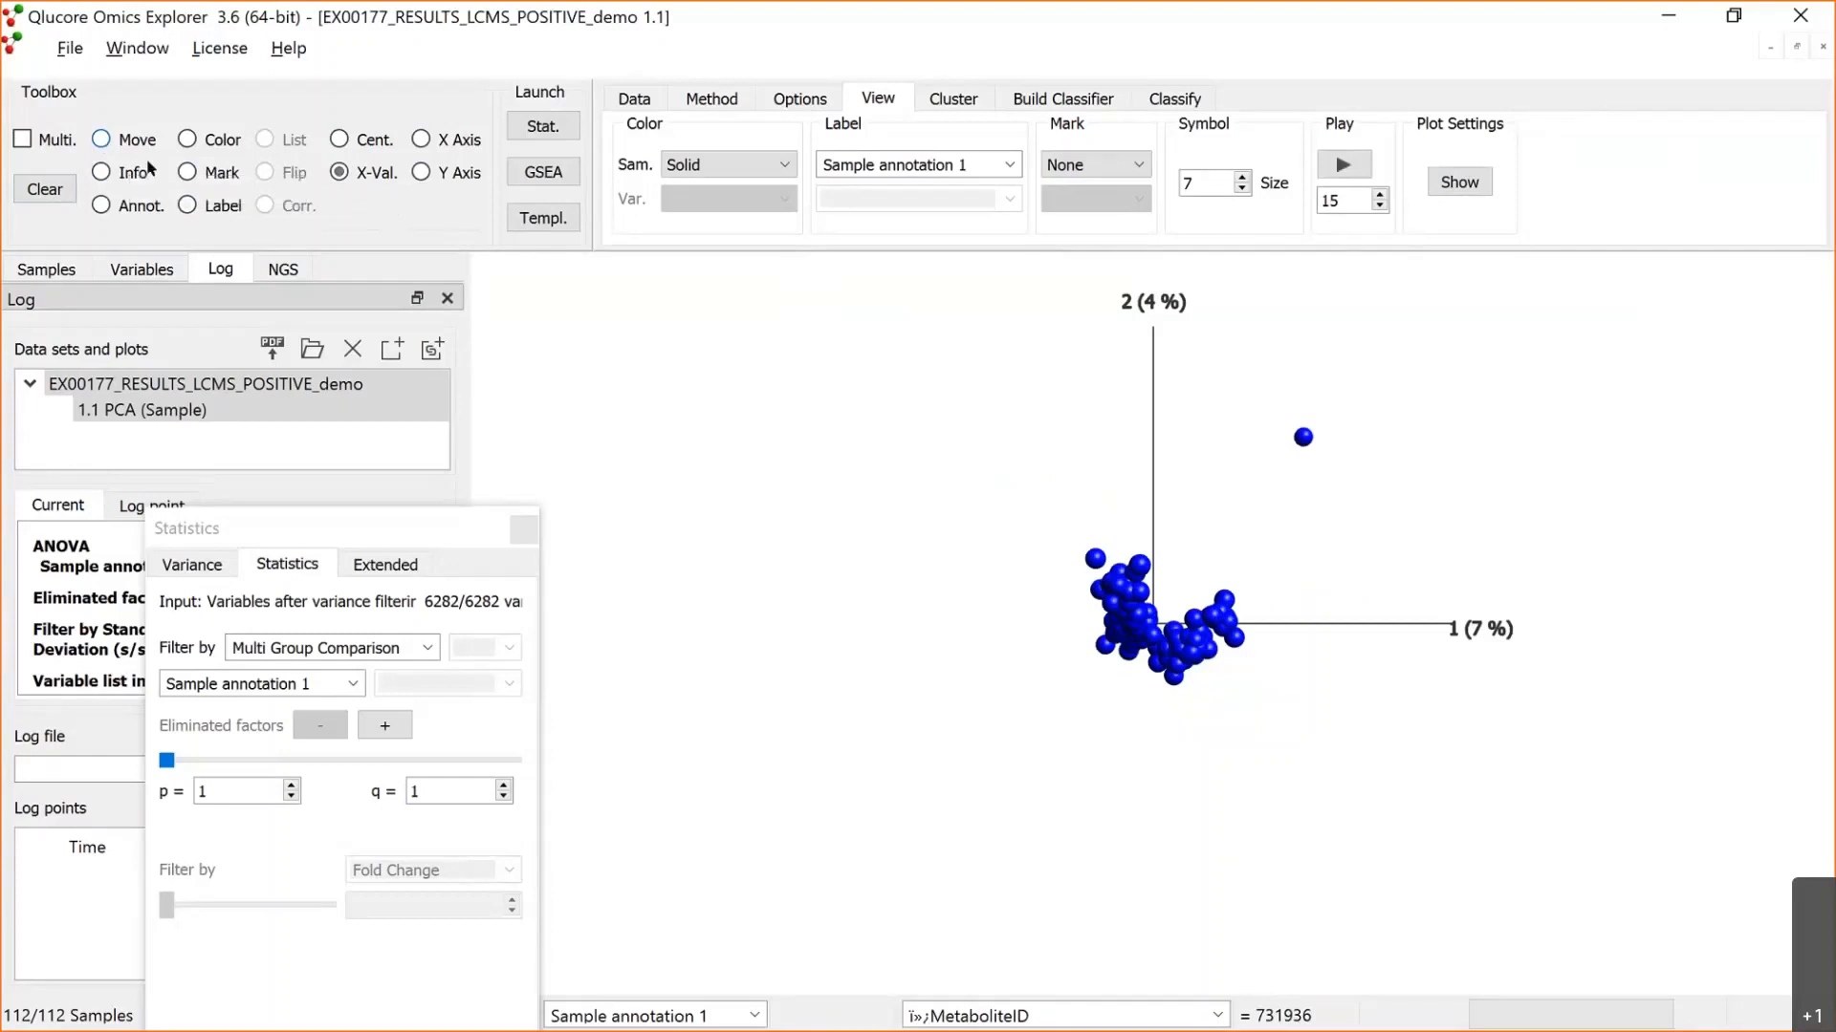
# Step: Exclude sample S00009915 from the analysis in the sample annotation list, keeping the Statistics window clear of the list
pyautogui.click(40, 268)
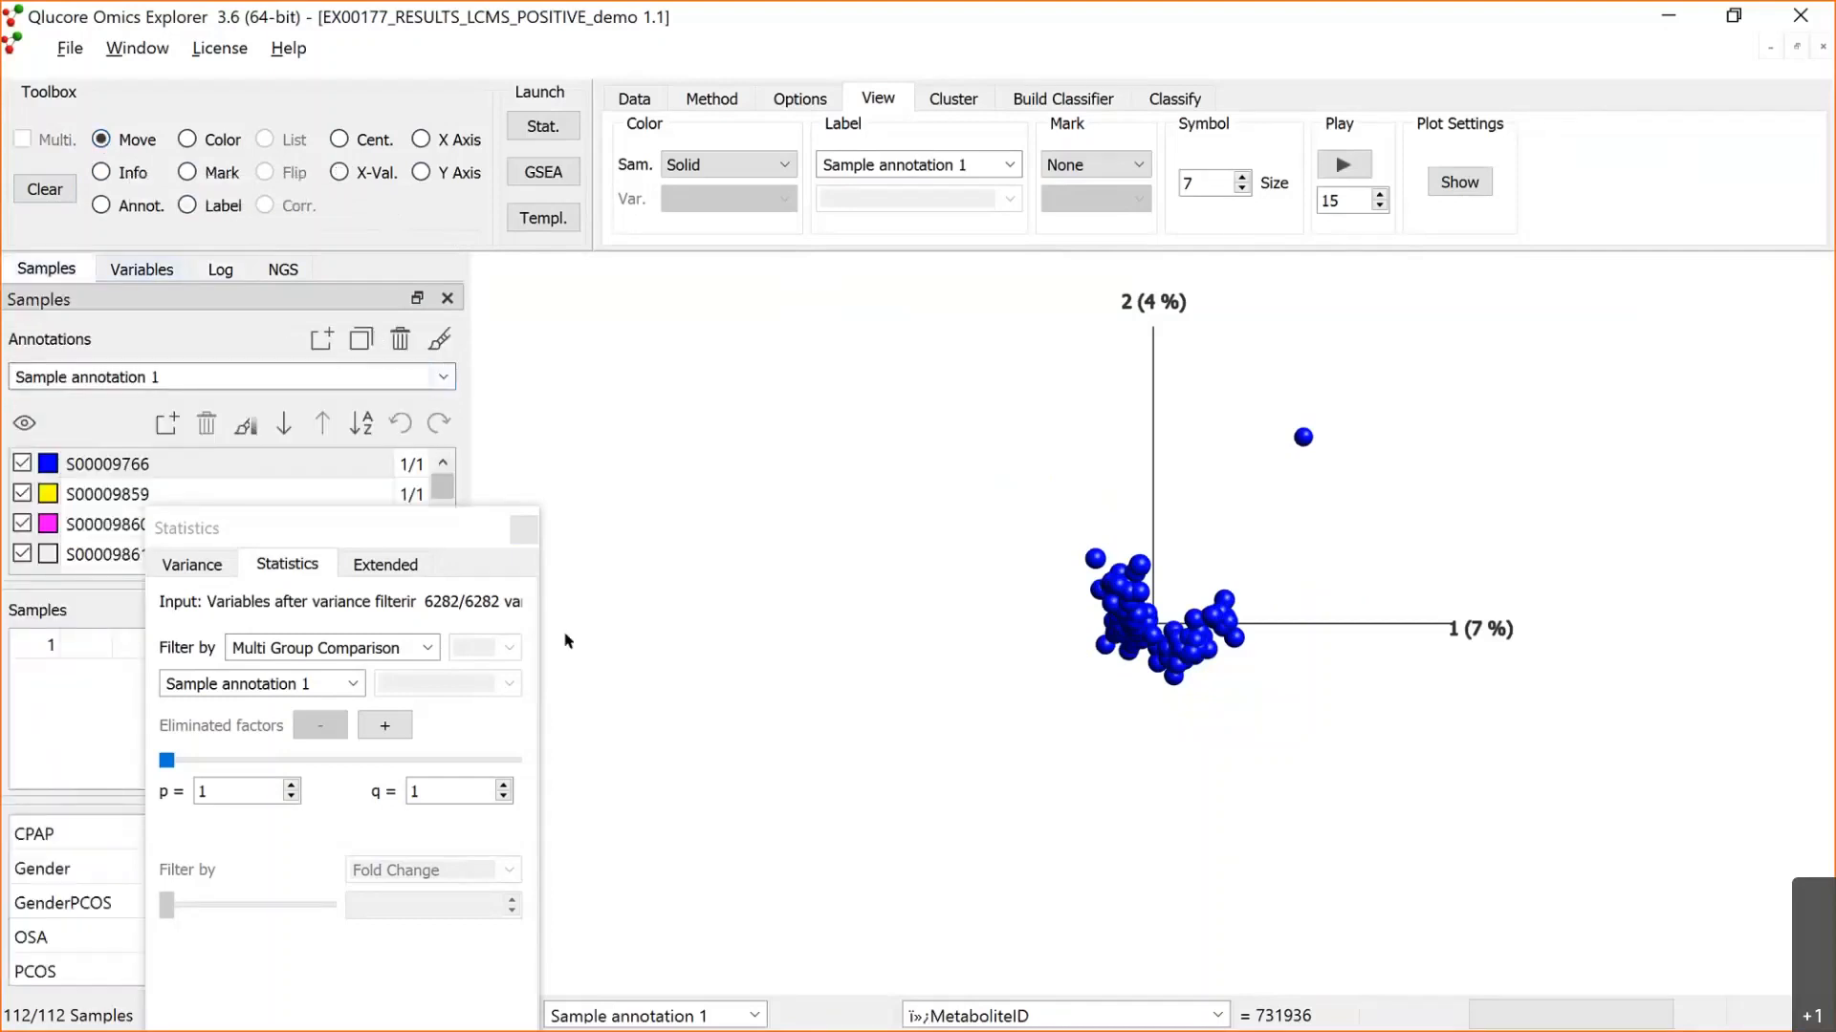
pyautogui.moveTo(458, 540); pyautogui.dragTo(629, 656)
pyautogui.click(439, 533)
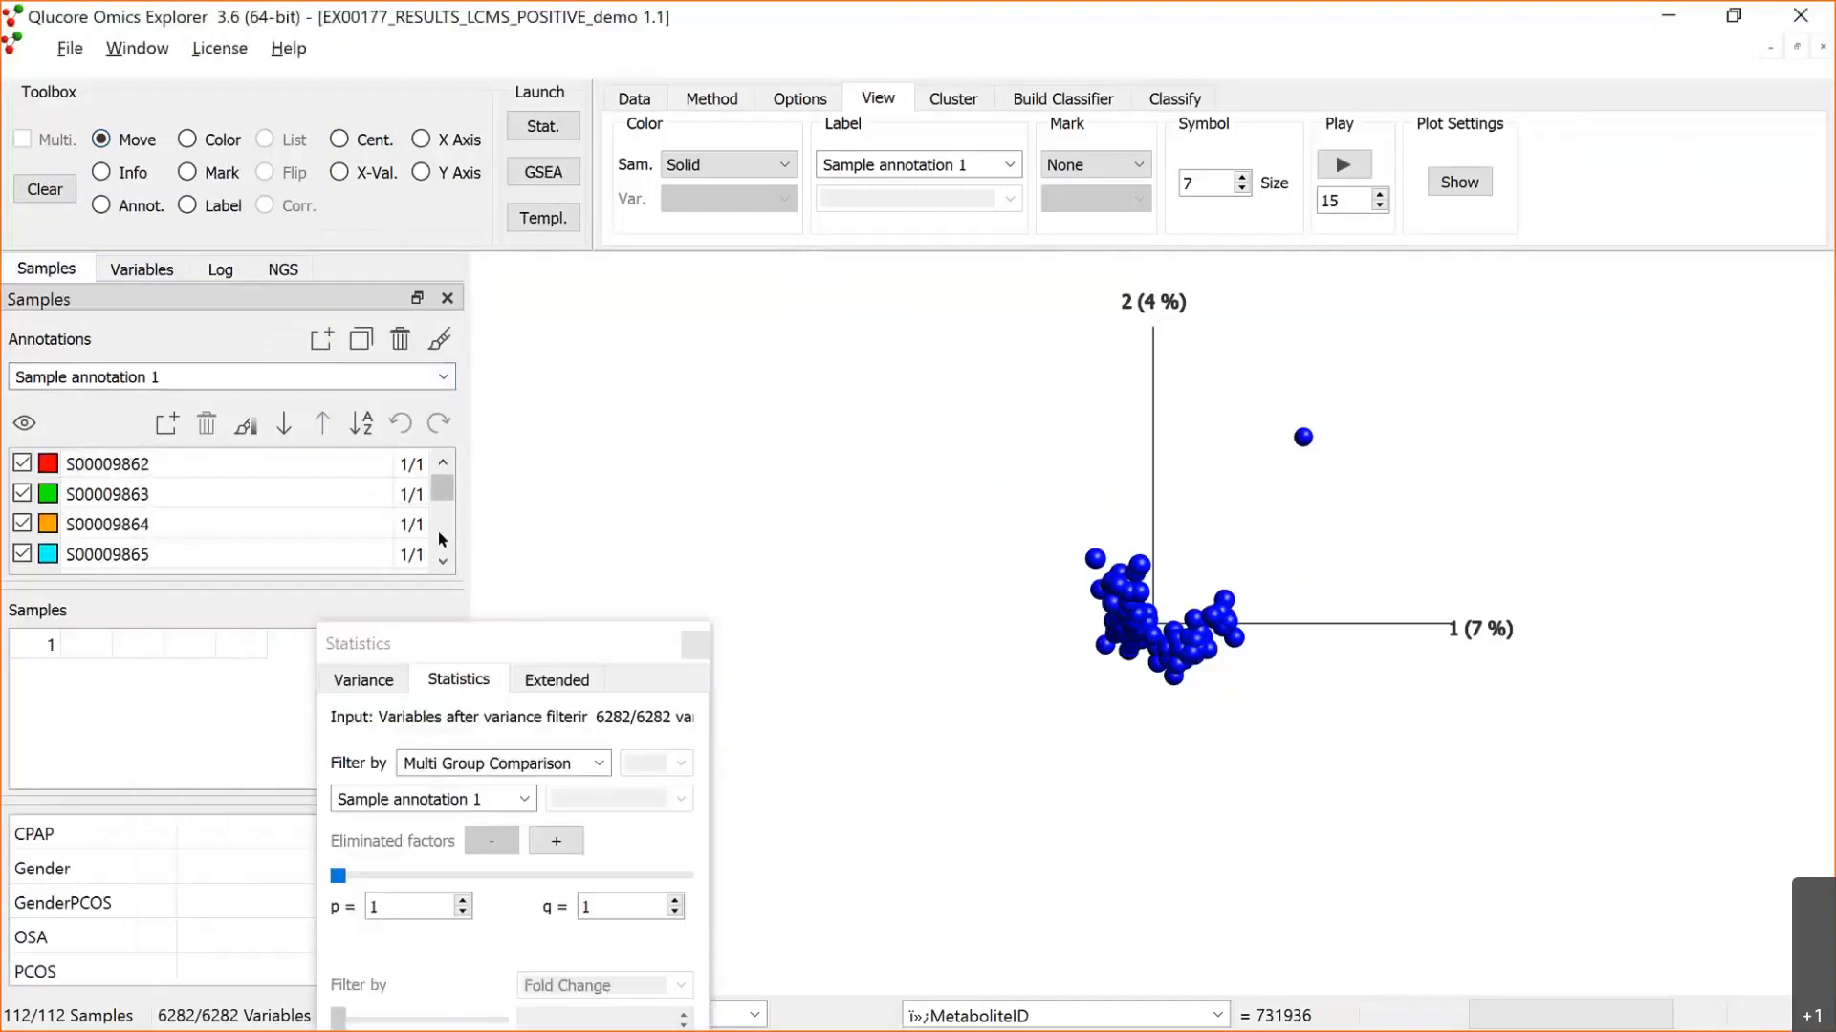
pyautogui.click(439, 540)
pyautogui.click(439, 540)
pyautogui.click(439, 540)
pyautogui.click(438, 540)
pyautogui.click(439, 540)
pyautogui.click(439, 540)
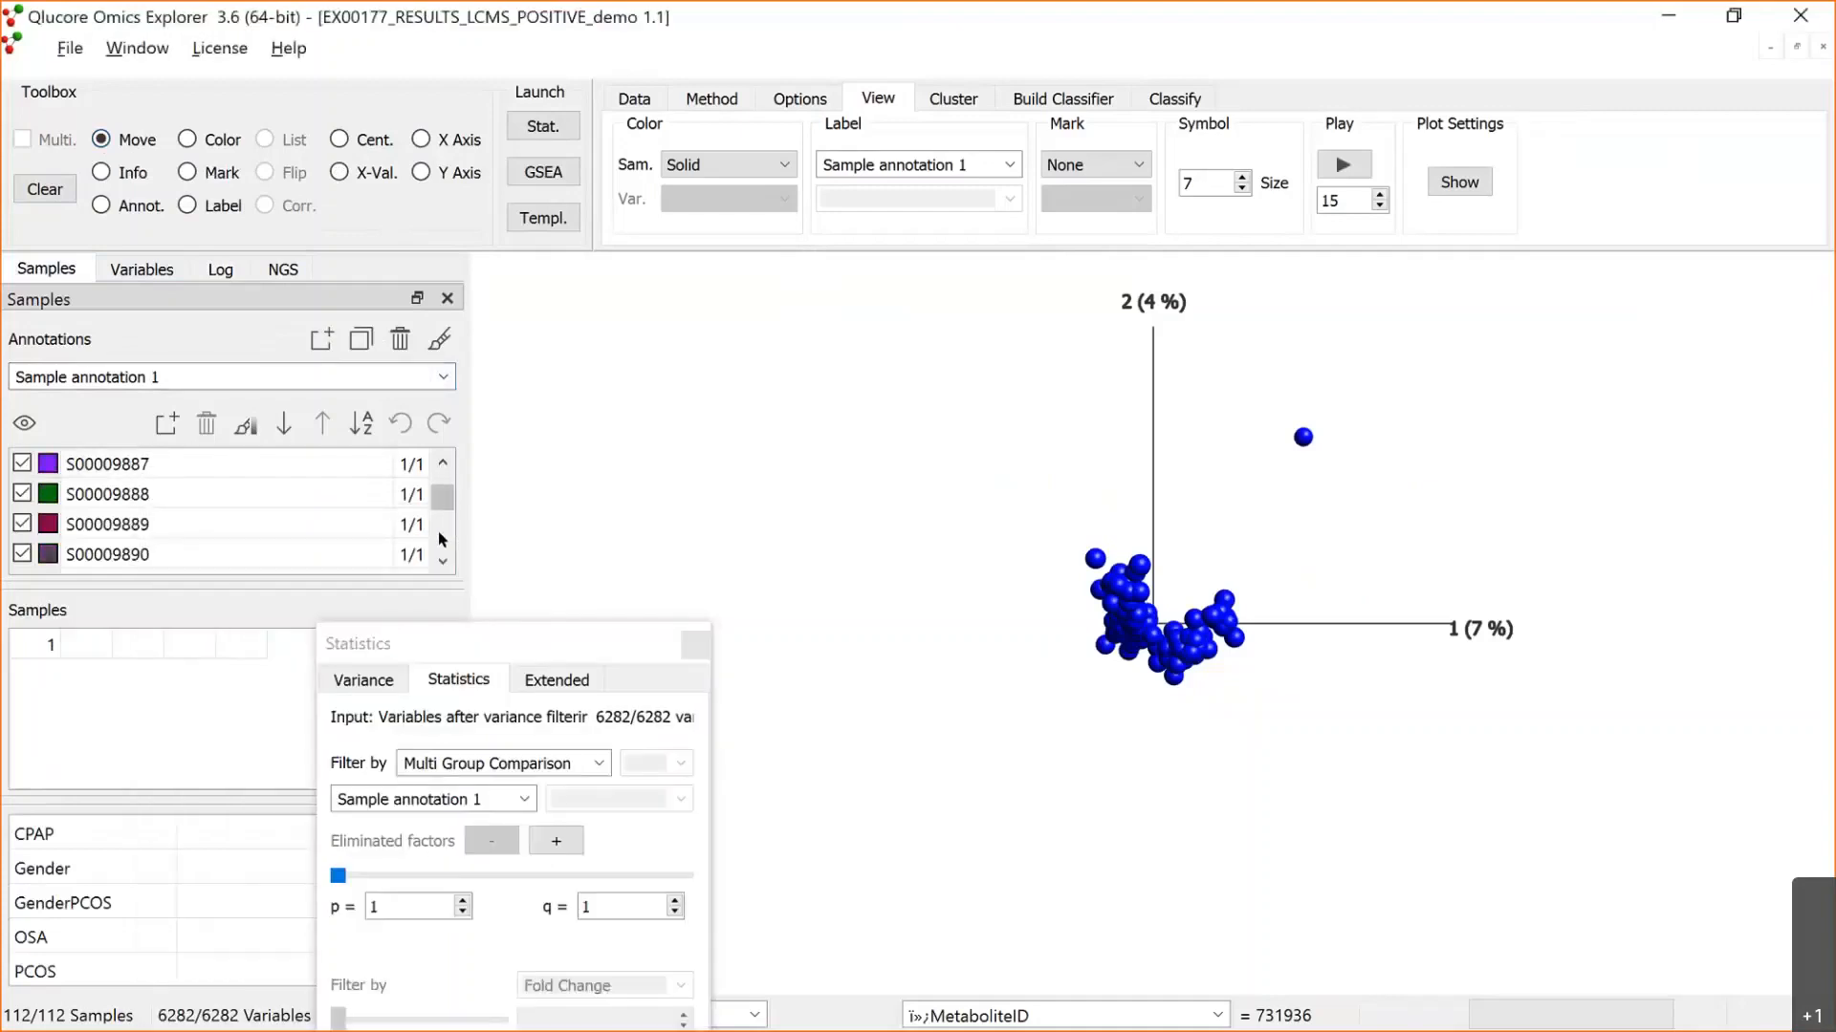
pyautogui.click(441, 540)
pyautogui.click(442, 539)
pyautogui.click(441, 539)
pyautogui.click(441, 539)
pyautogui.click(442, 539)
pyautogui.click(442, 539)
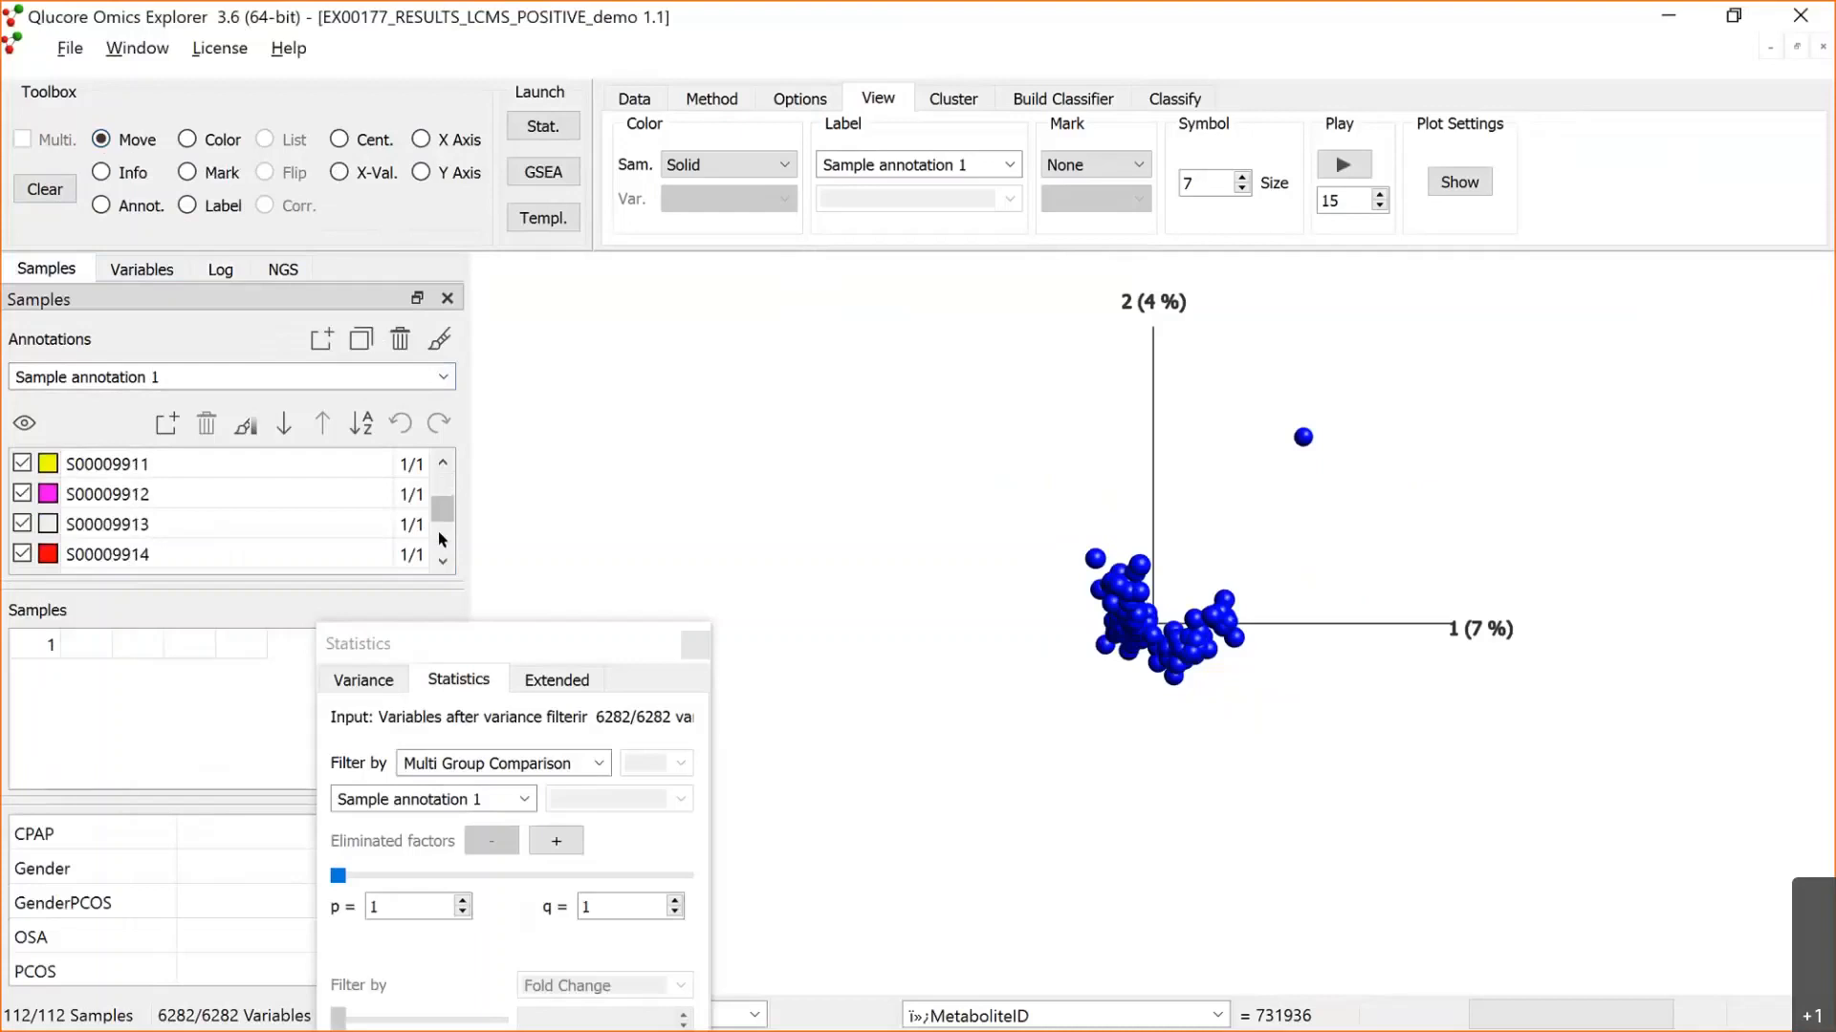
pyautogui.click(441, 540)
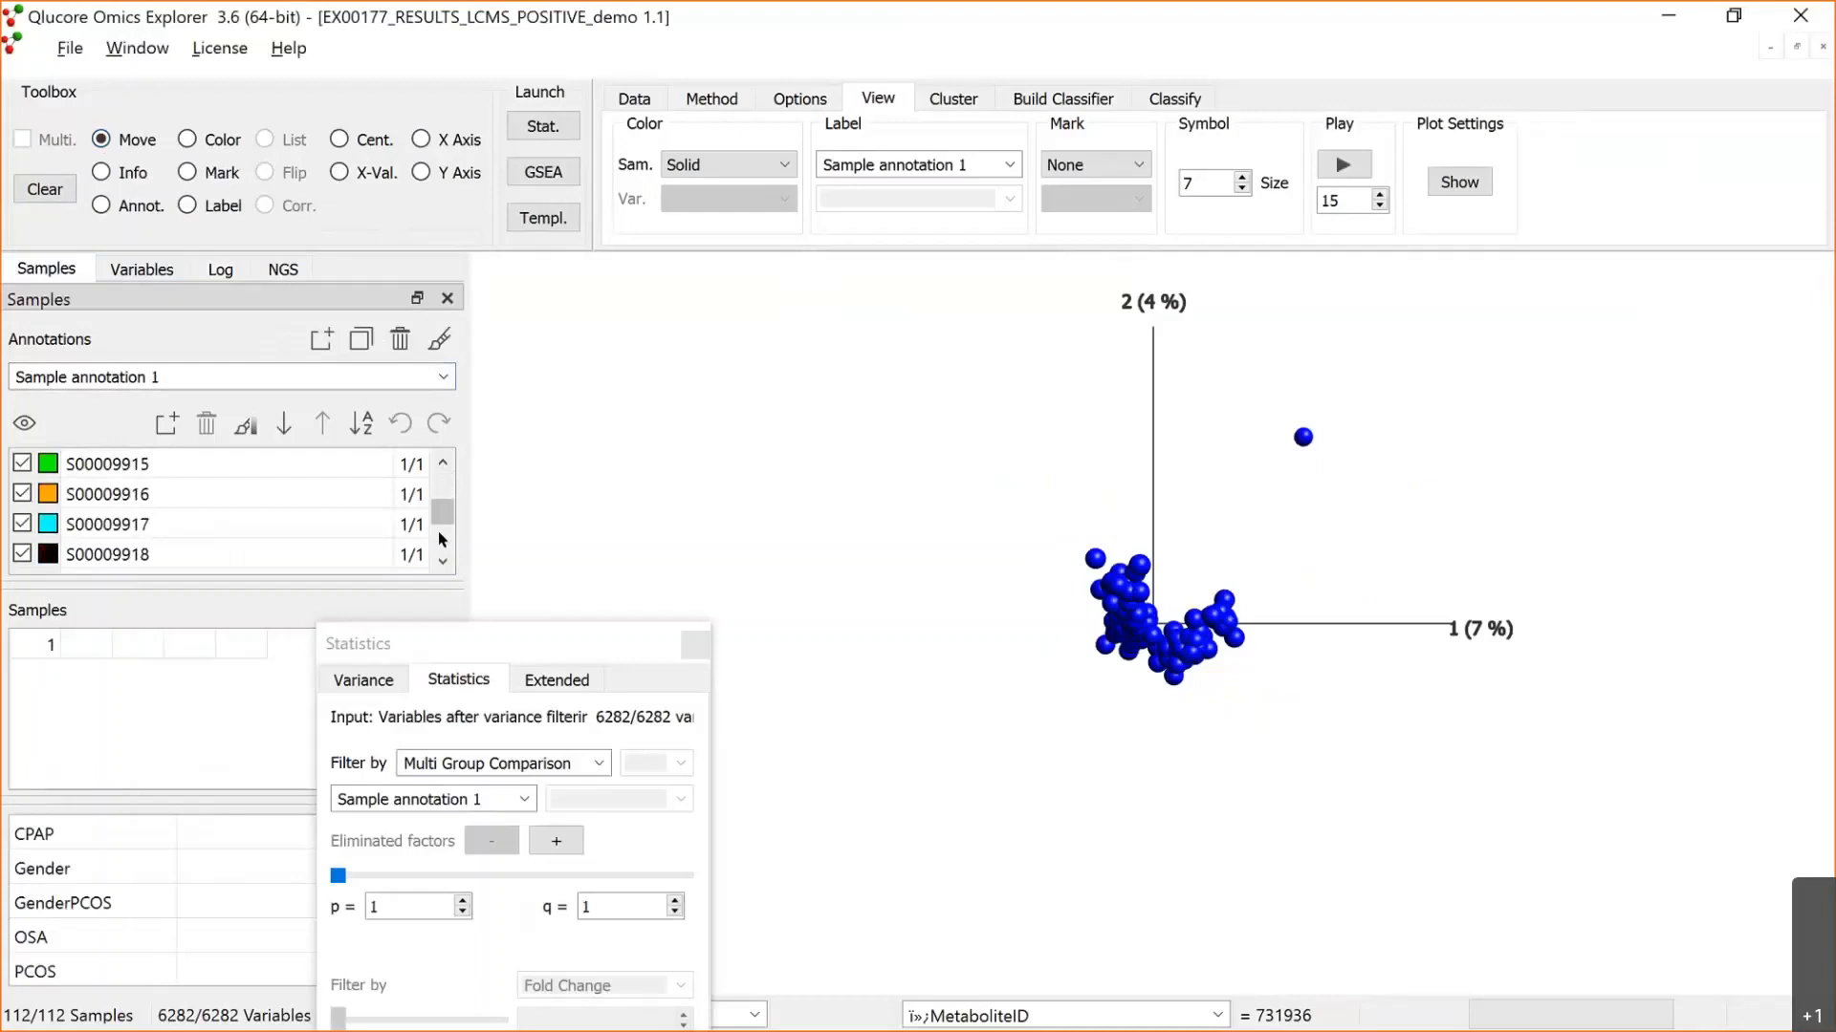
pyautogui.click(32, 464)
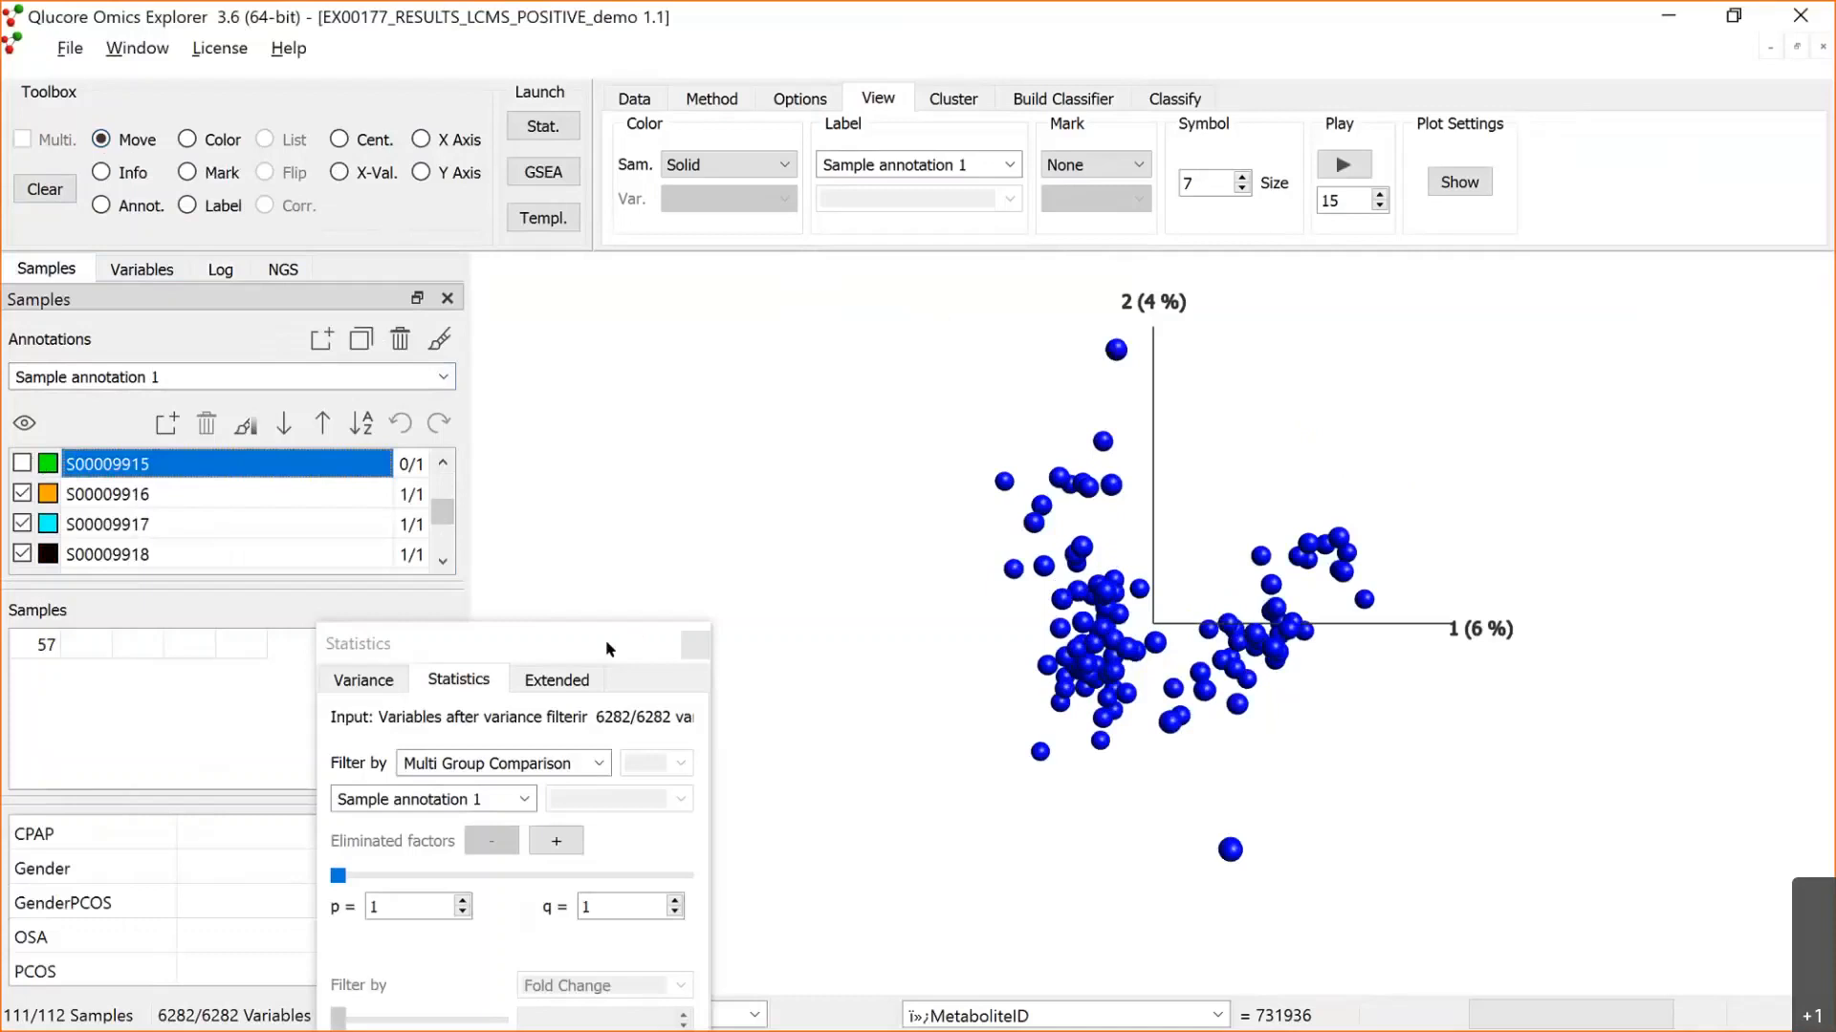
pyautogui.moveTo(606, 644); pyautogui.dragTo(446, 685)
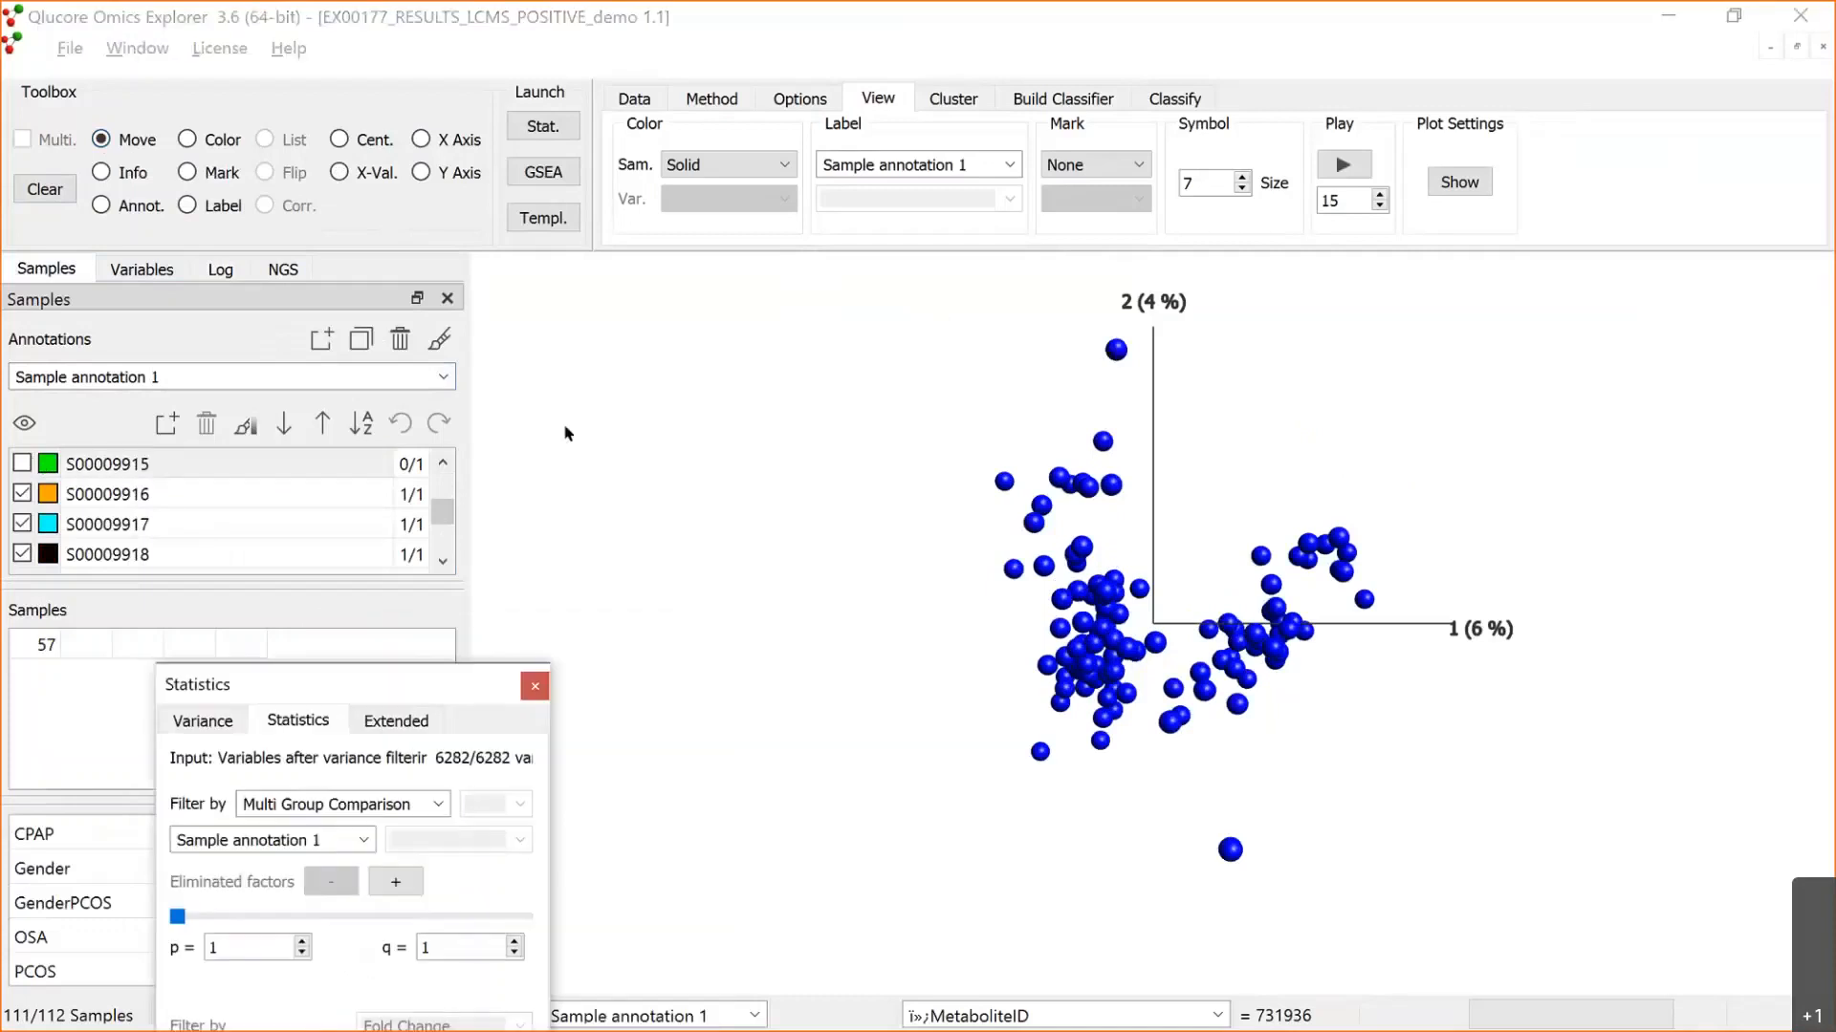
# Step: Display the metabolomics data as a table and widen the S00009766 column to inspect the values
pyautogui.click(705, 97)
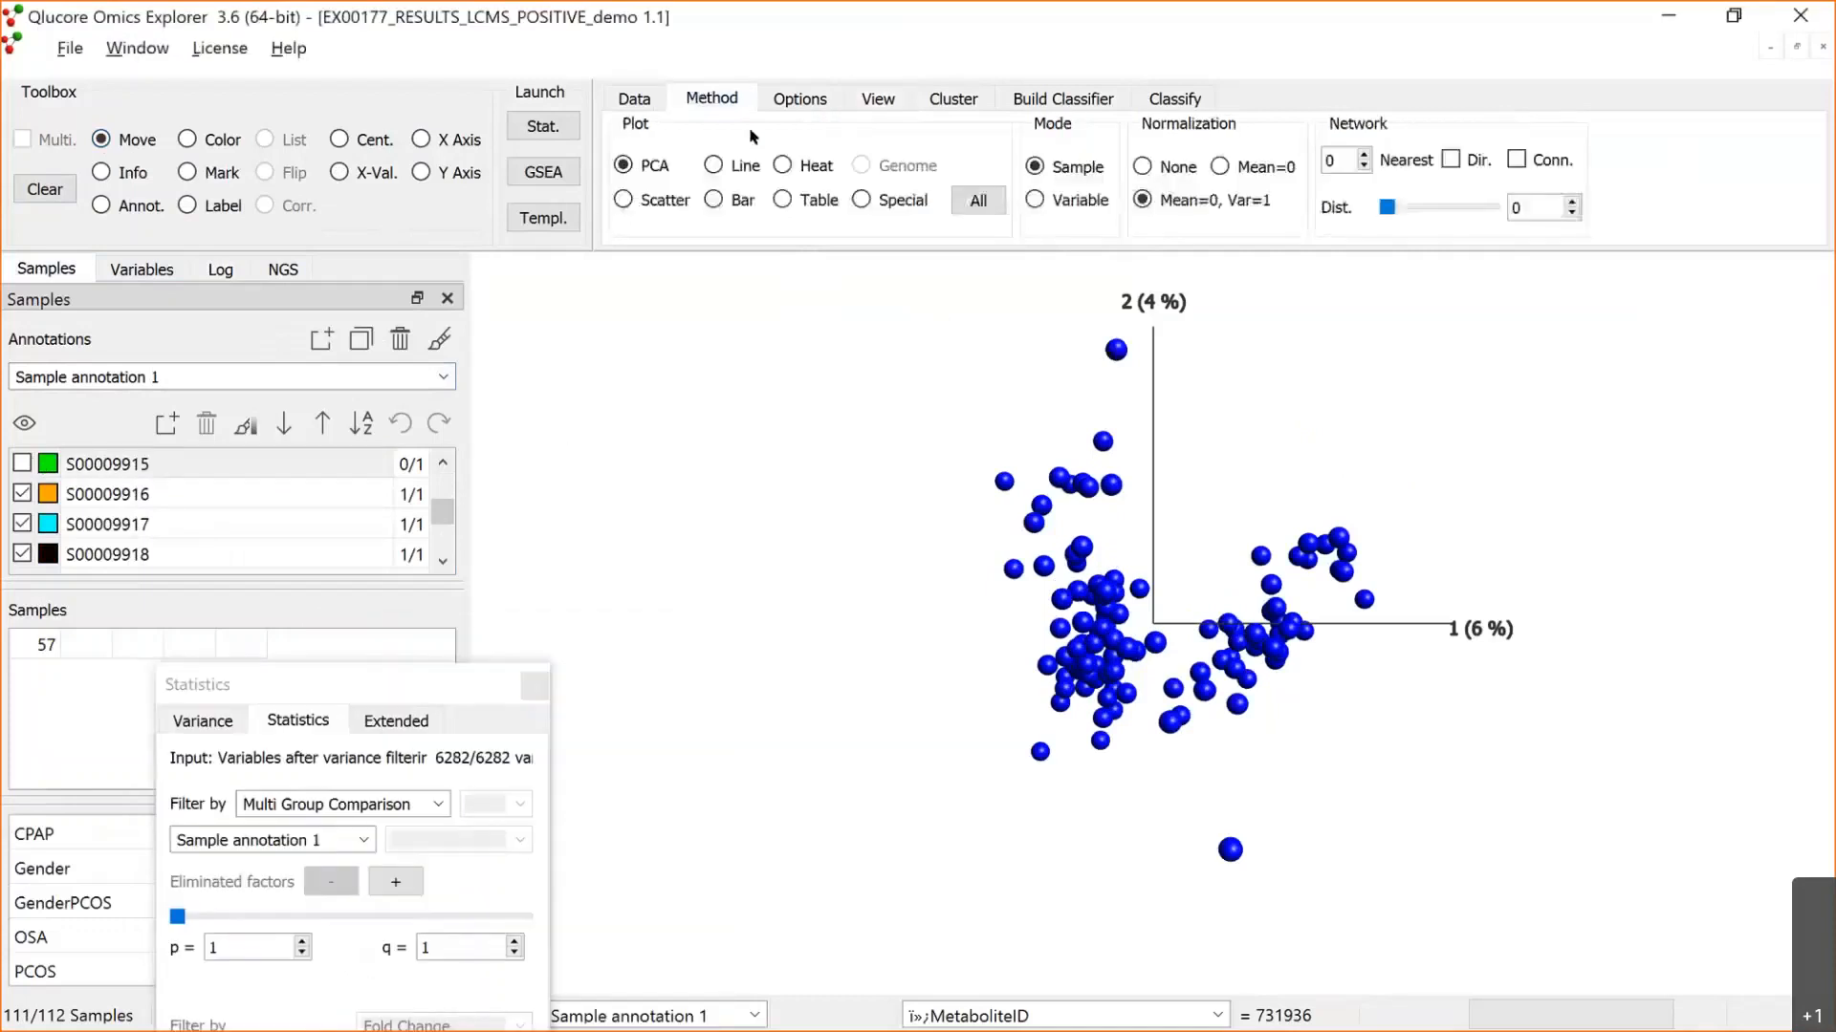
pyautogui.click(782, 199)
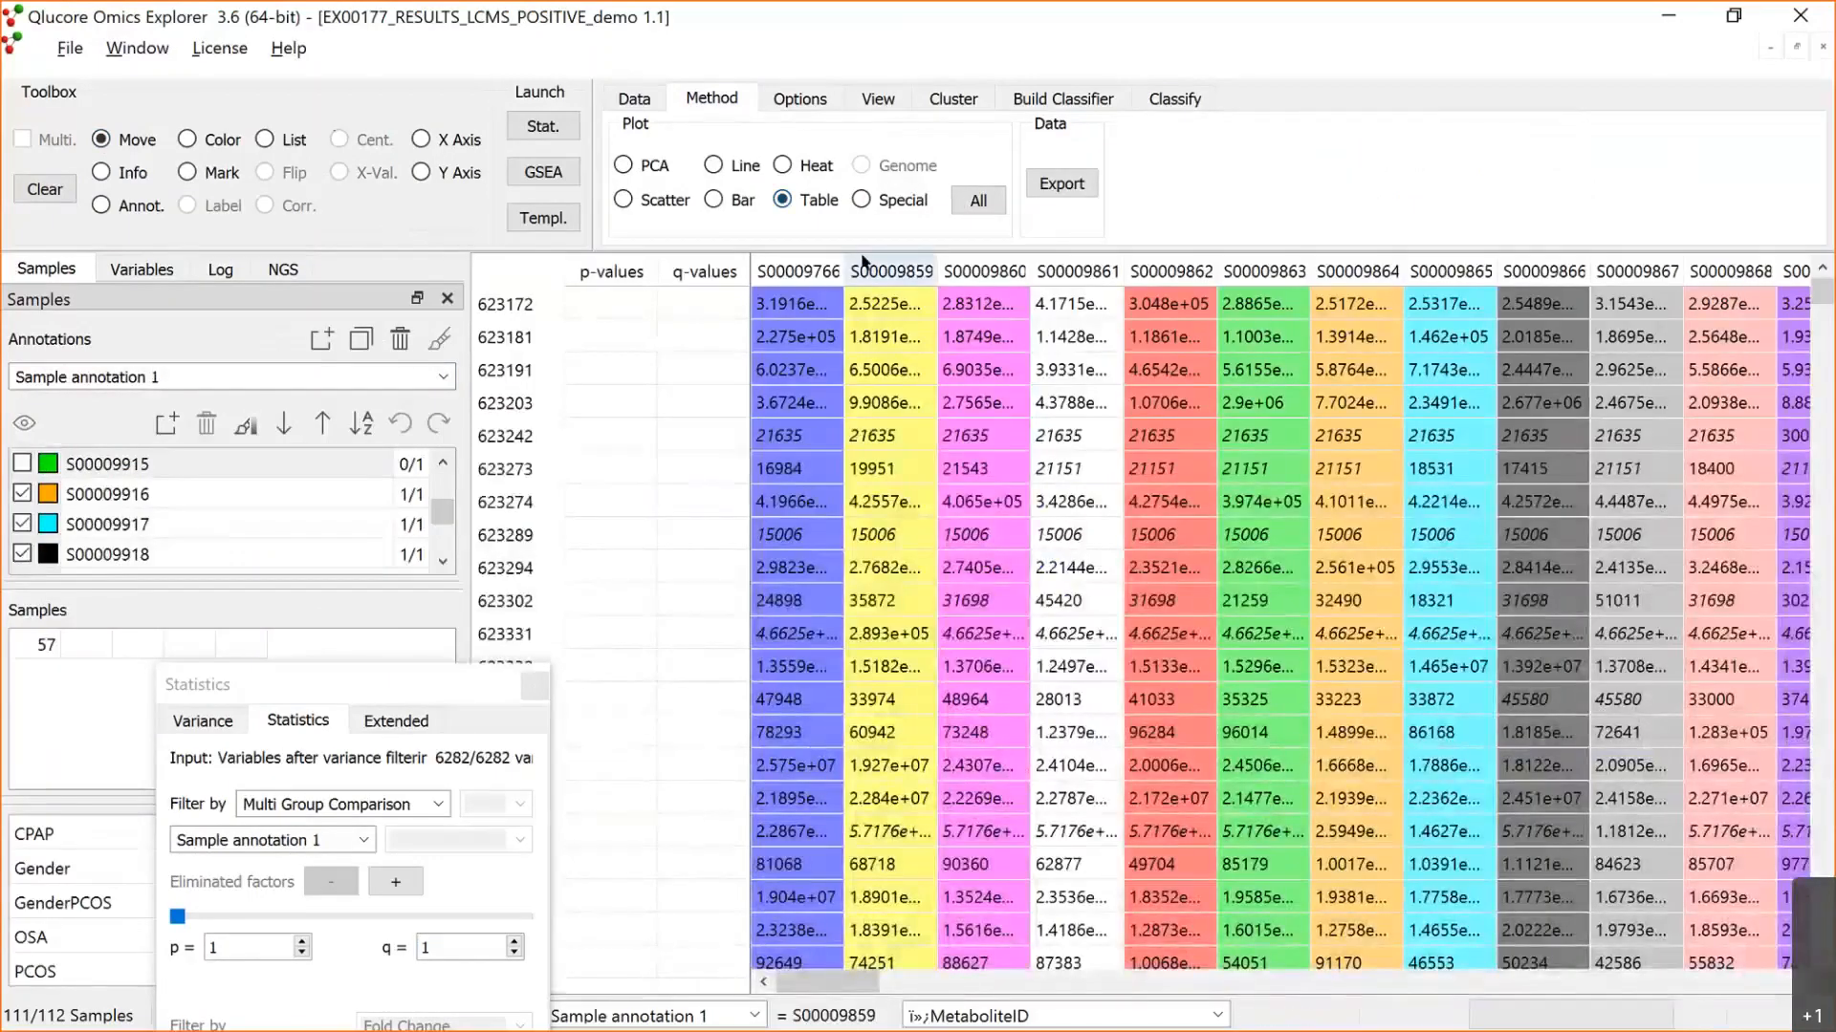
pyautogui.moveTo(845, 270)
pyautogui.mouseDown()
pyautogui.moveTo(1071, 250)
pyautogui.moveTo(867, 265)
pyautogui.mouseUp()
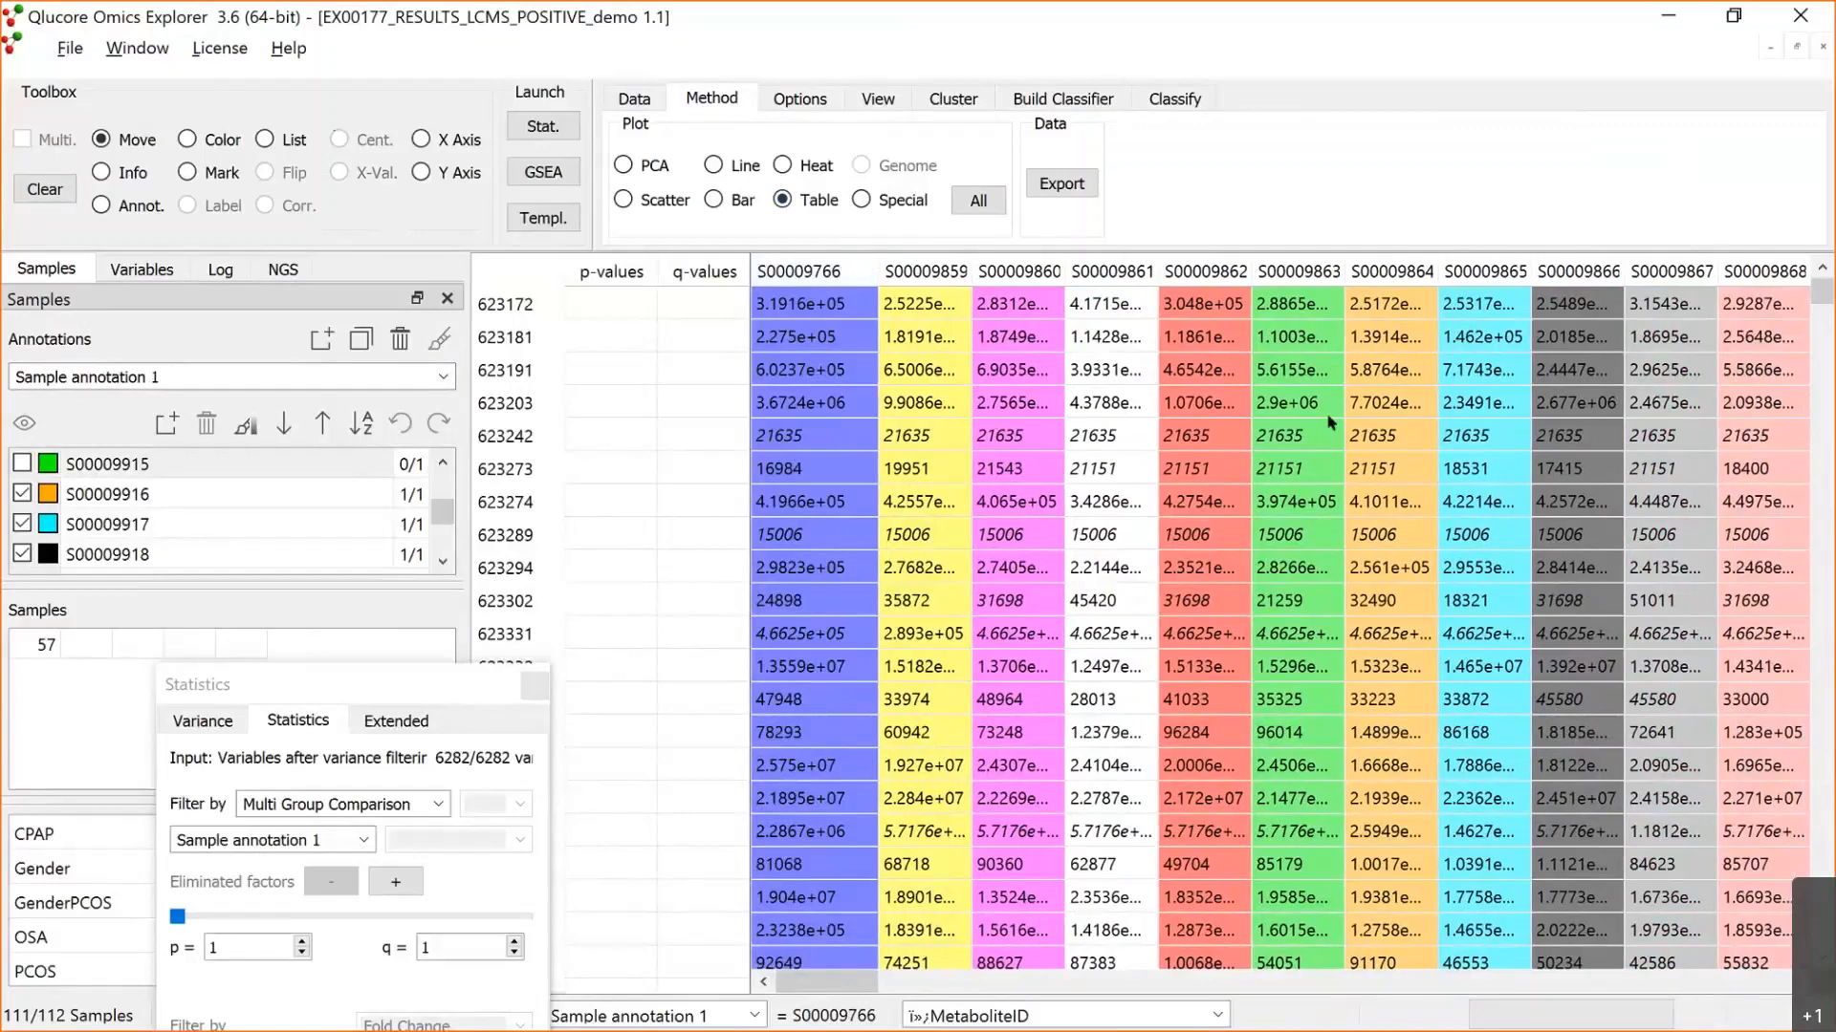
pyautogui.click(792, 462)
pyautogui.click(1002, 536)
# Step: Show the data as a heat map with automatic sizing for both samples and variables
pyautogui.click(784, 167)
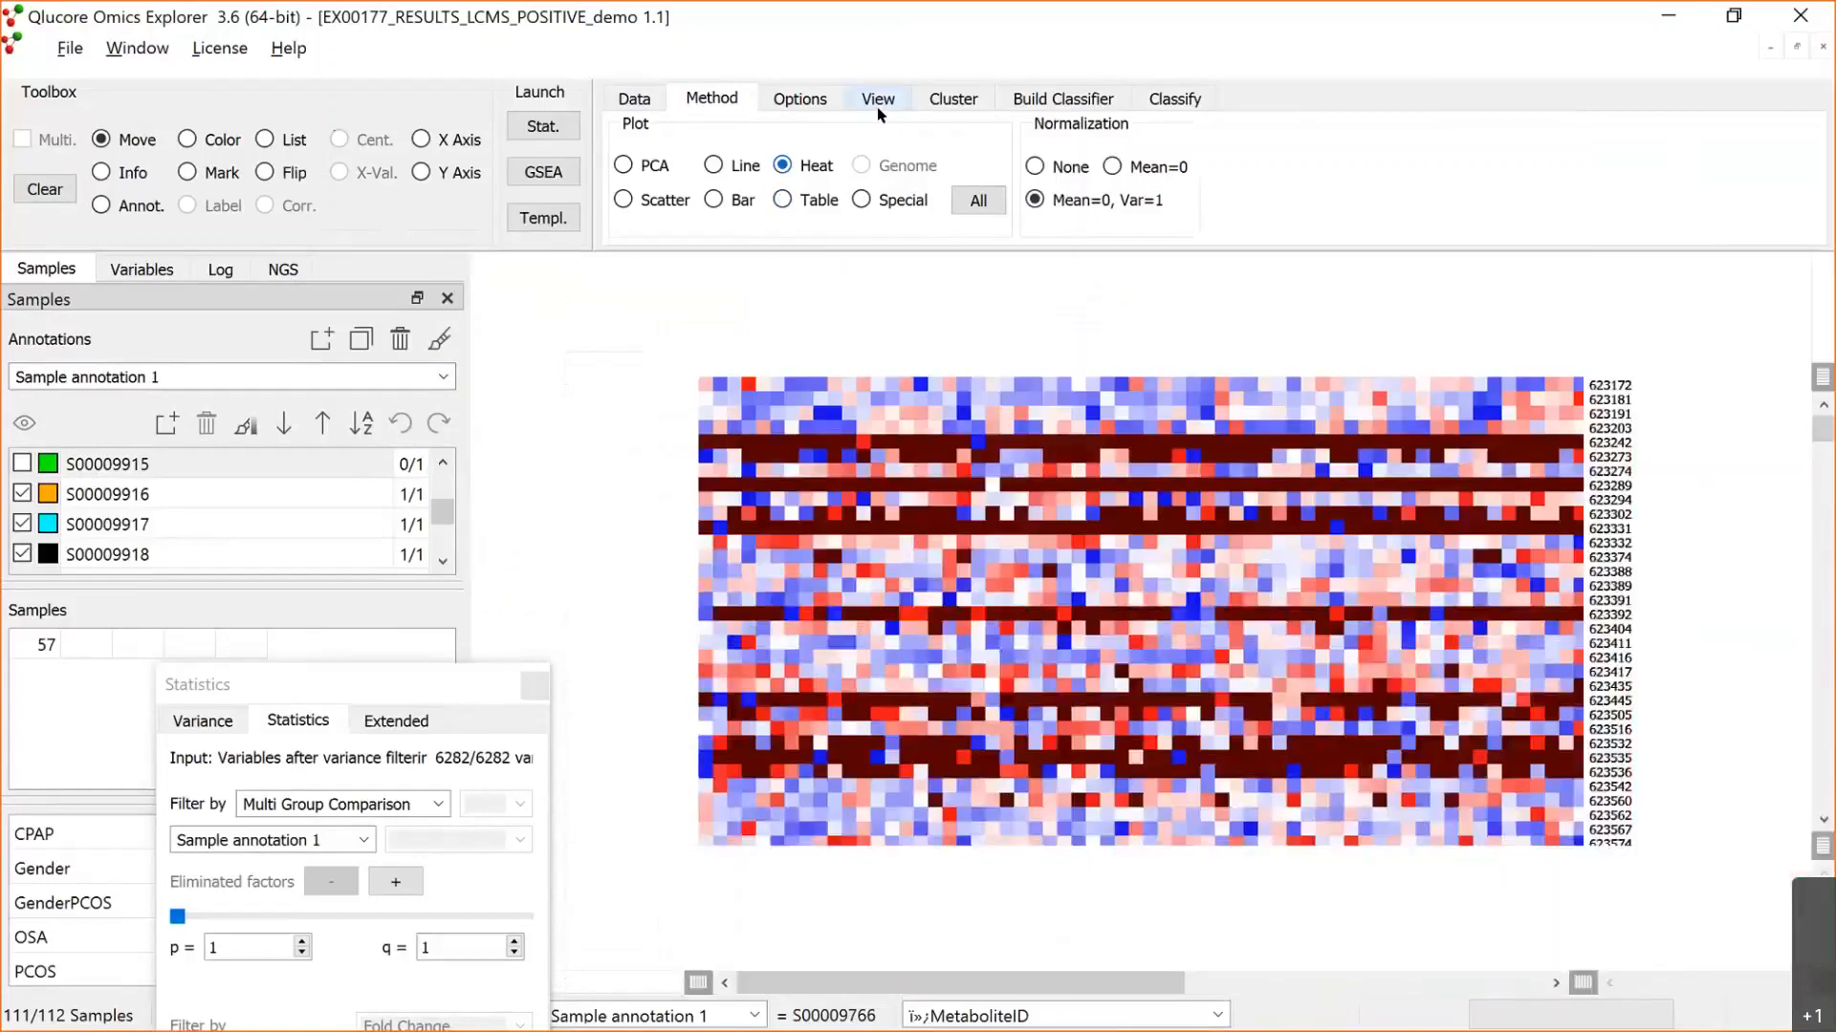
pyautogui.click(877, 100)
pyautogui.click(1373, 163)
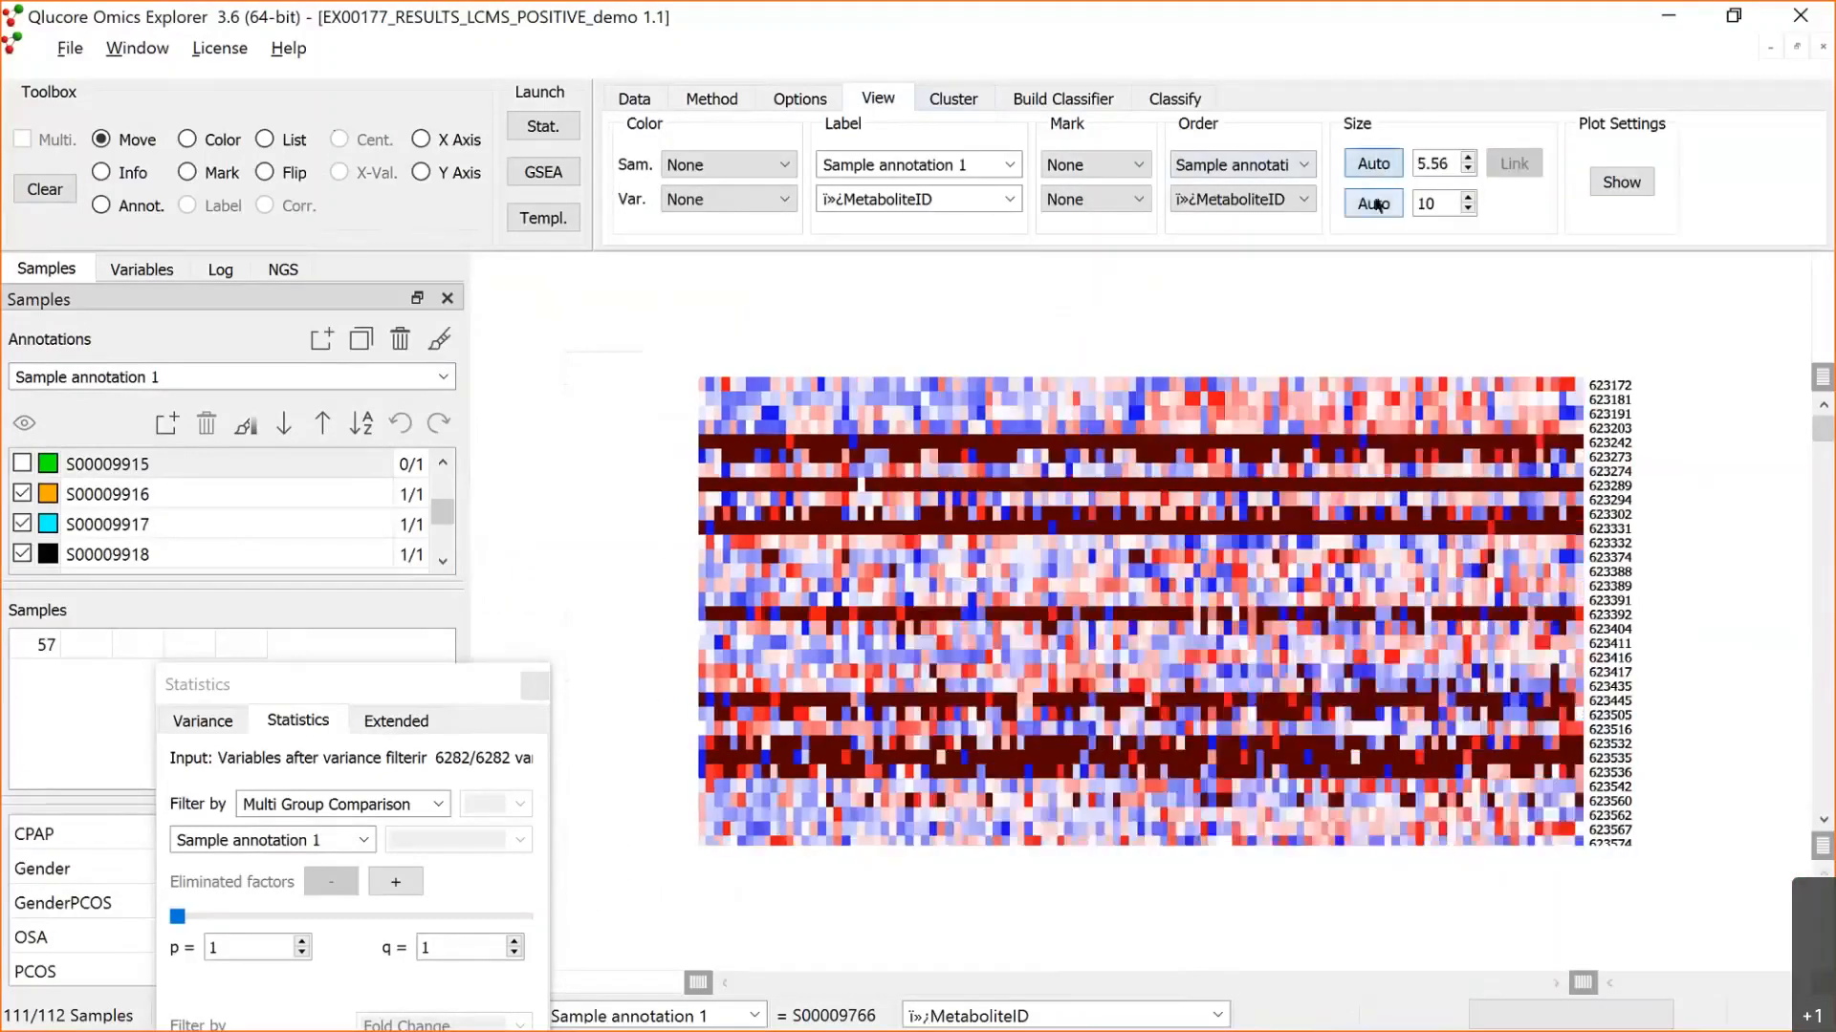
pyautogui.click(1373, 203)
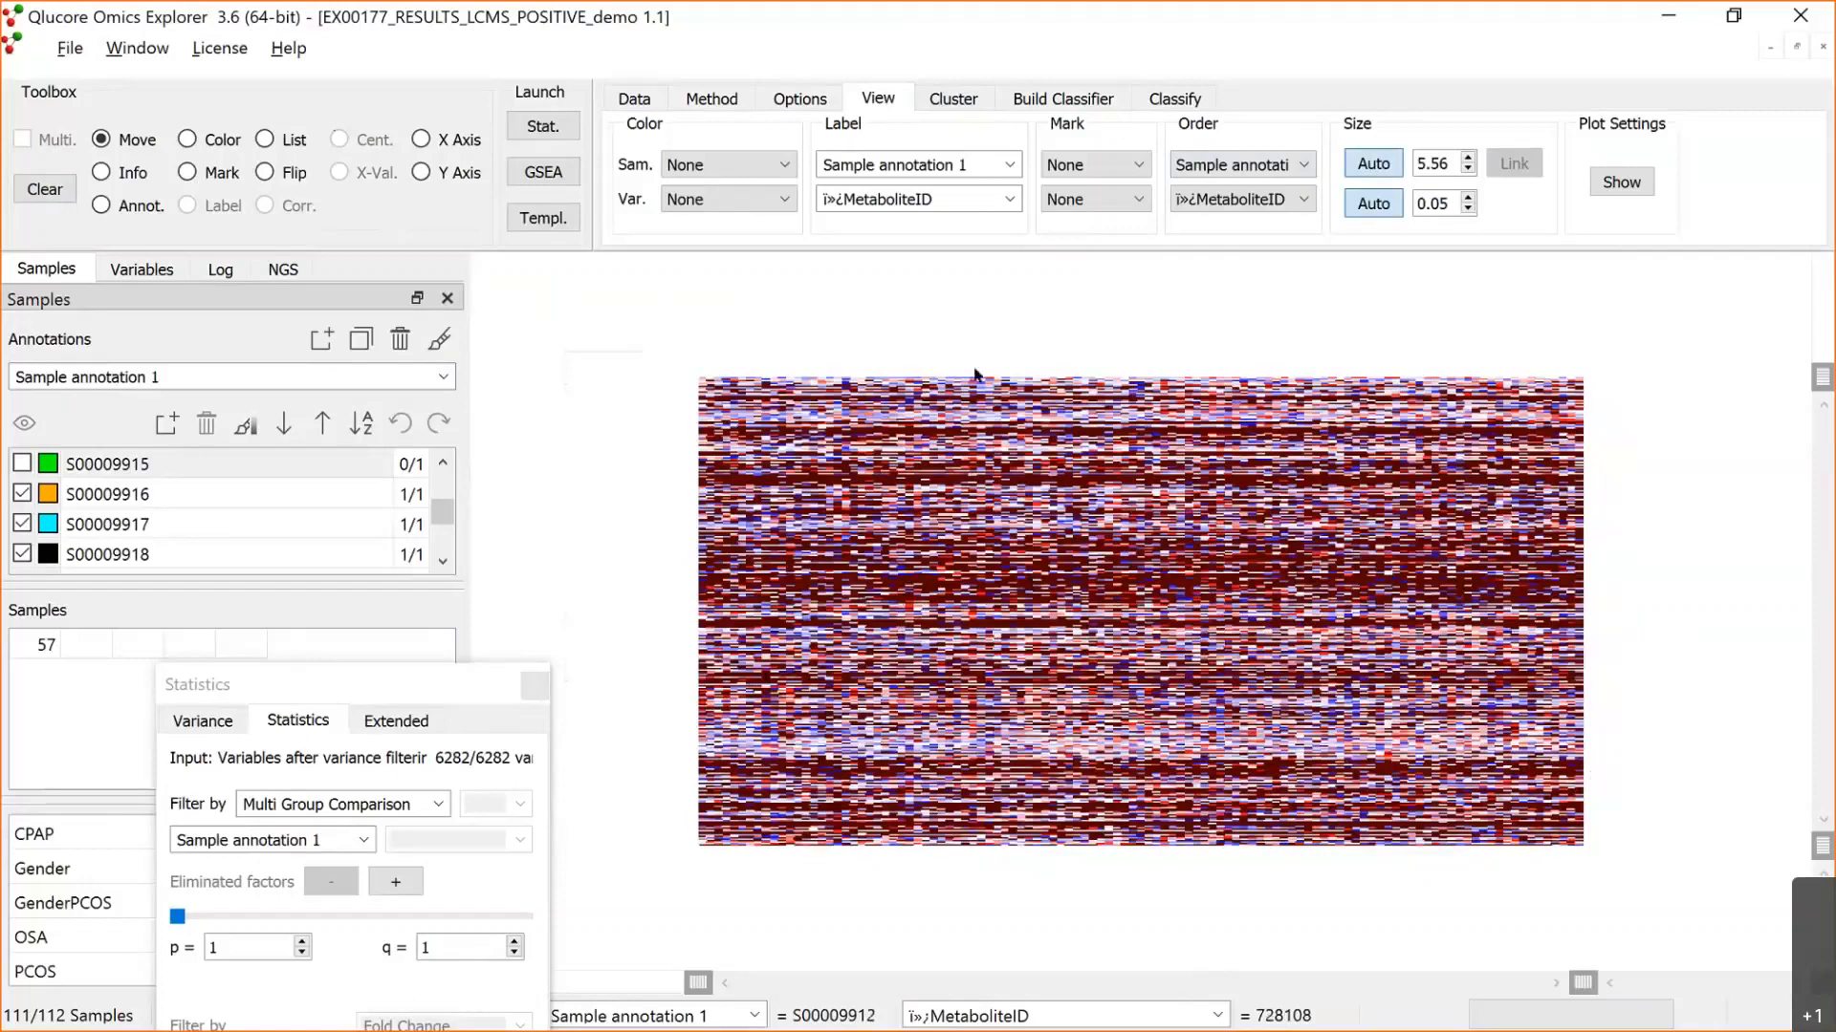
# Step: Turn on prefiltering to remove variables with more than 70% missing values, and move the Statistics window aside
pyautogui.click(646, 102)
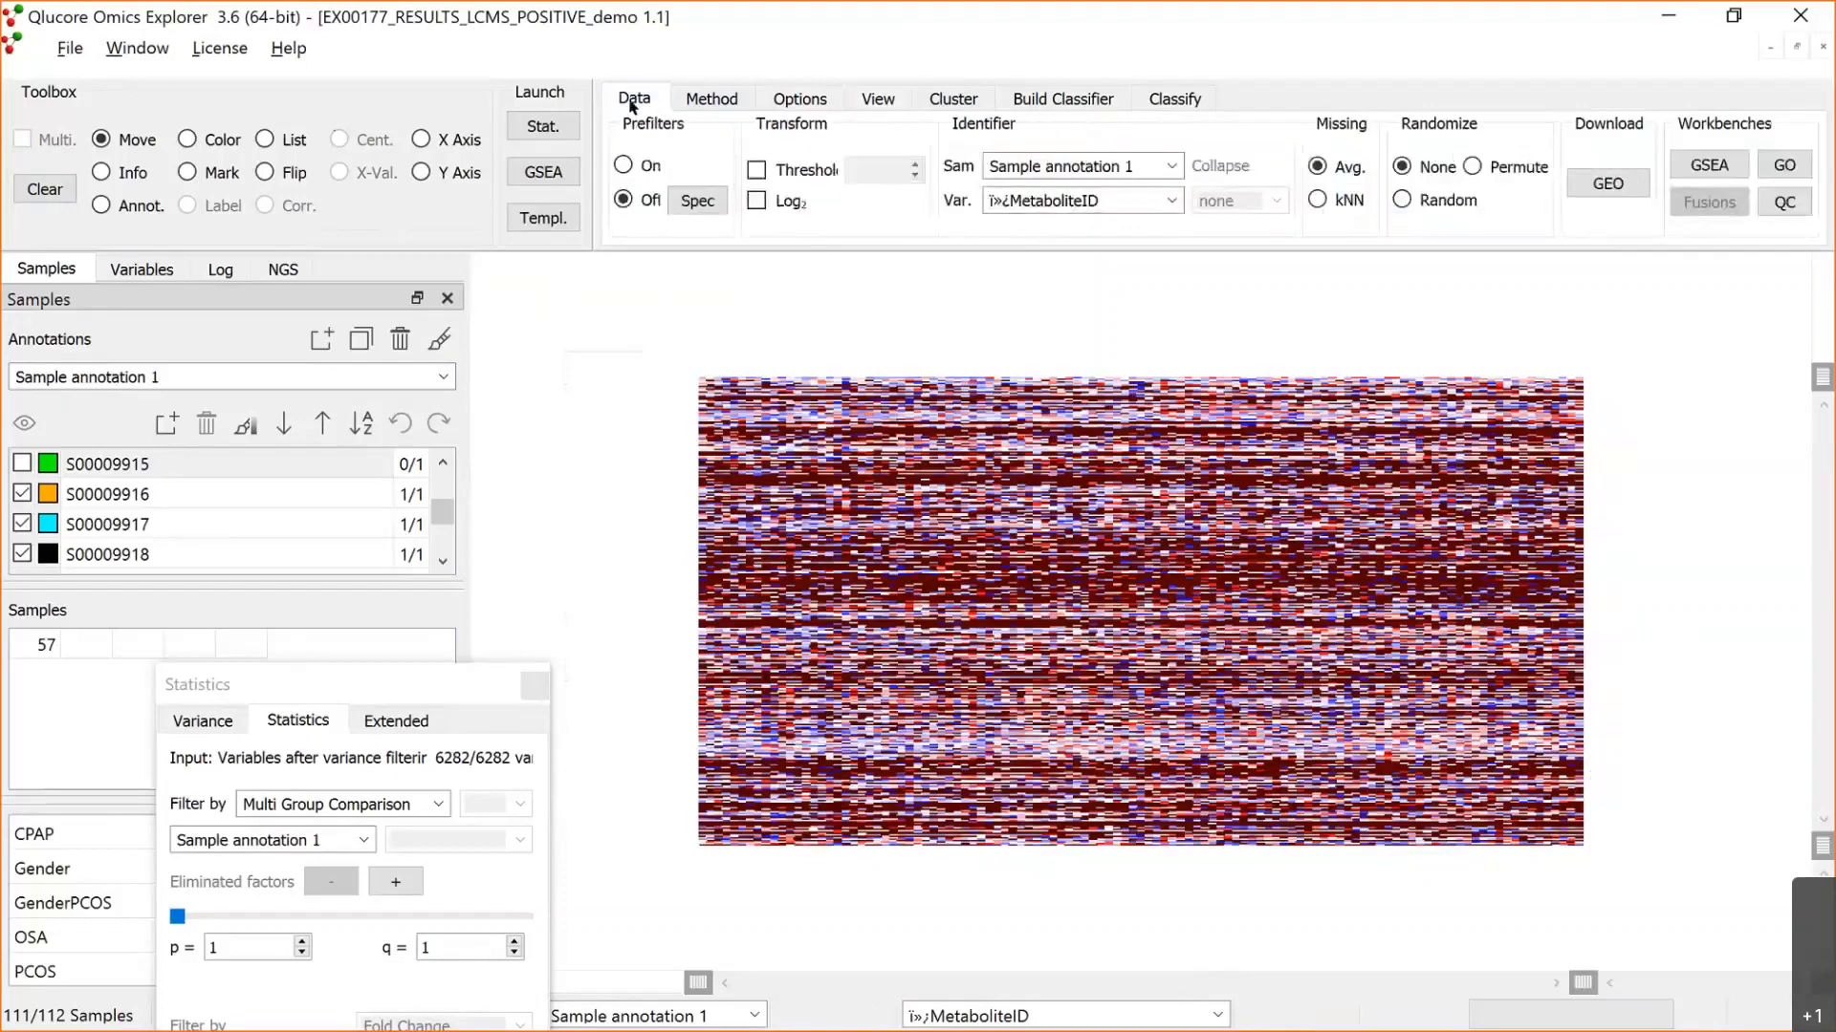
pyautogui.click(622, 166)
pyautogui.click(697, 201)
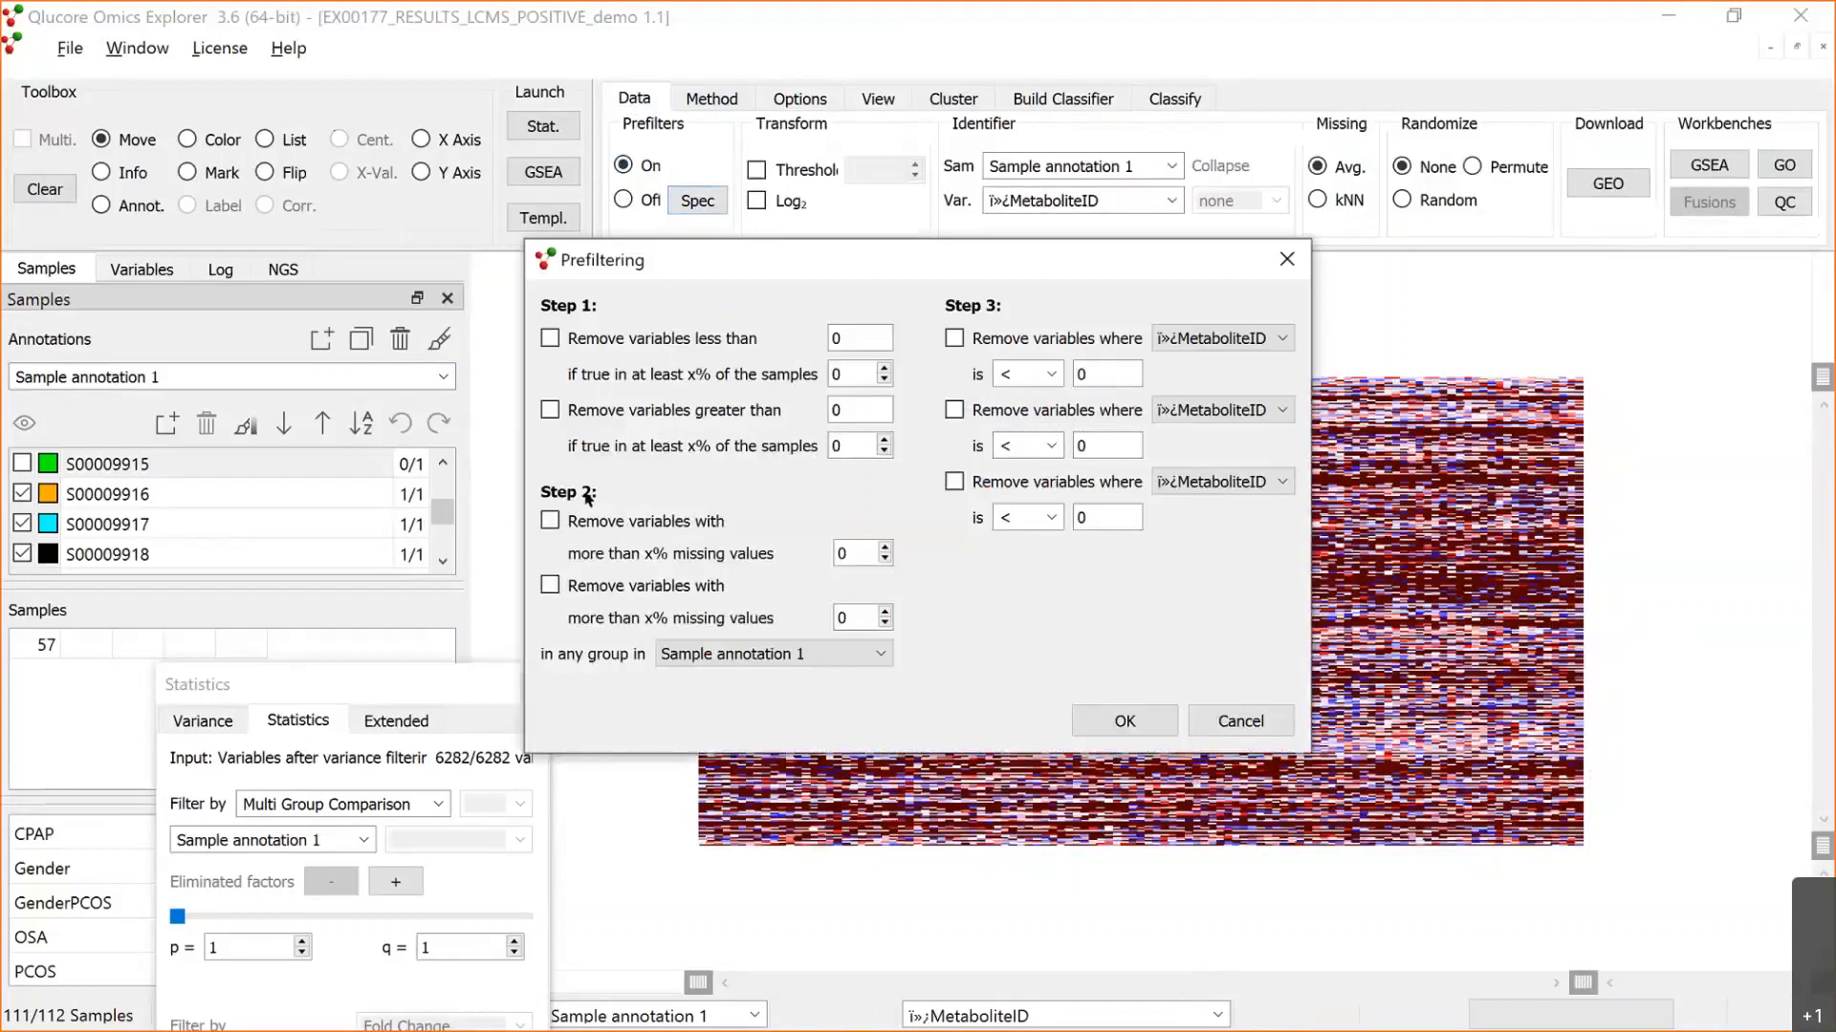
pyautogui.click(550, 521)
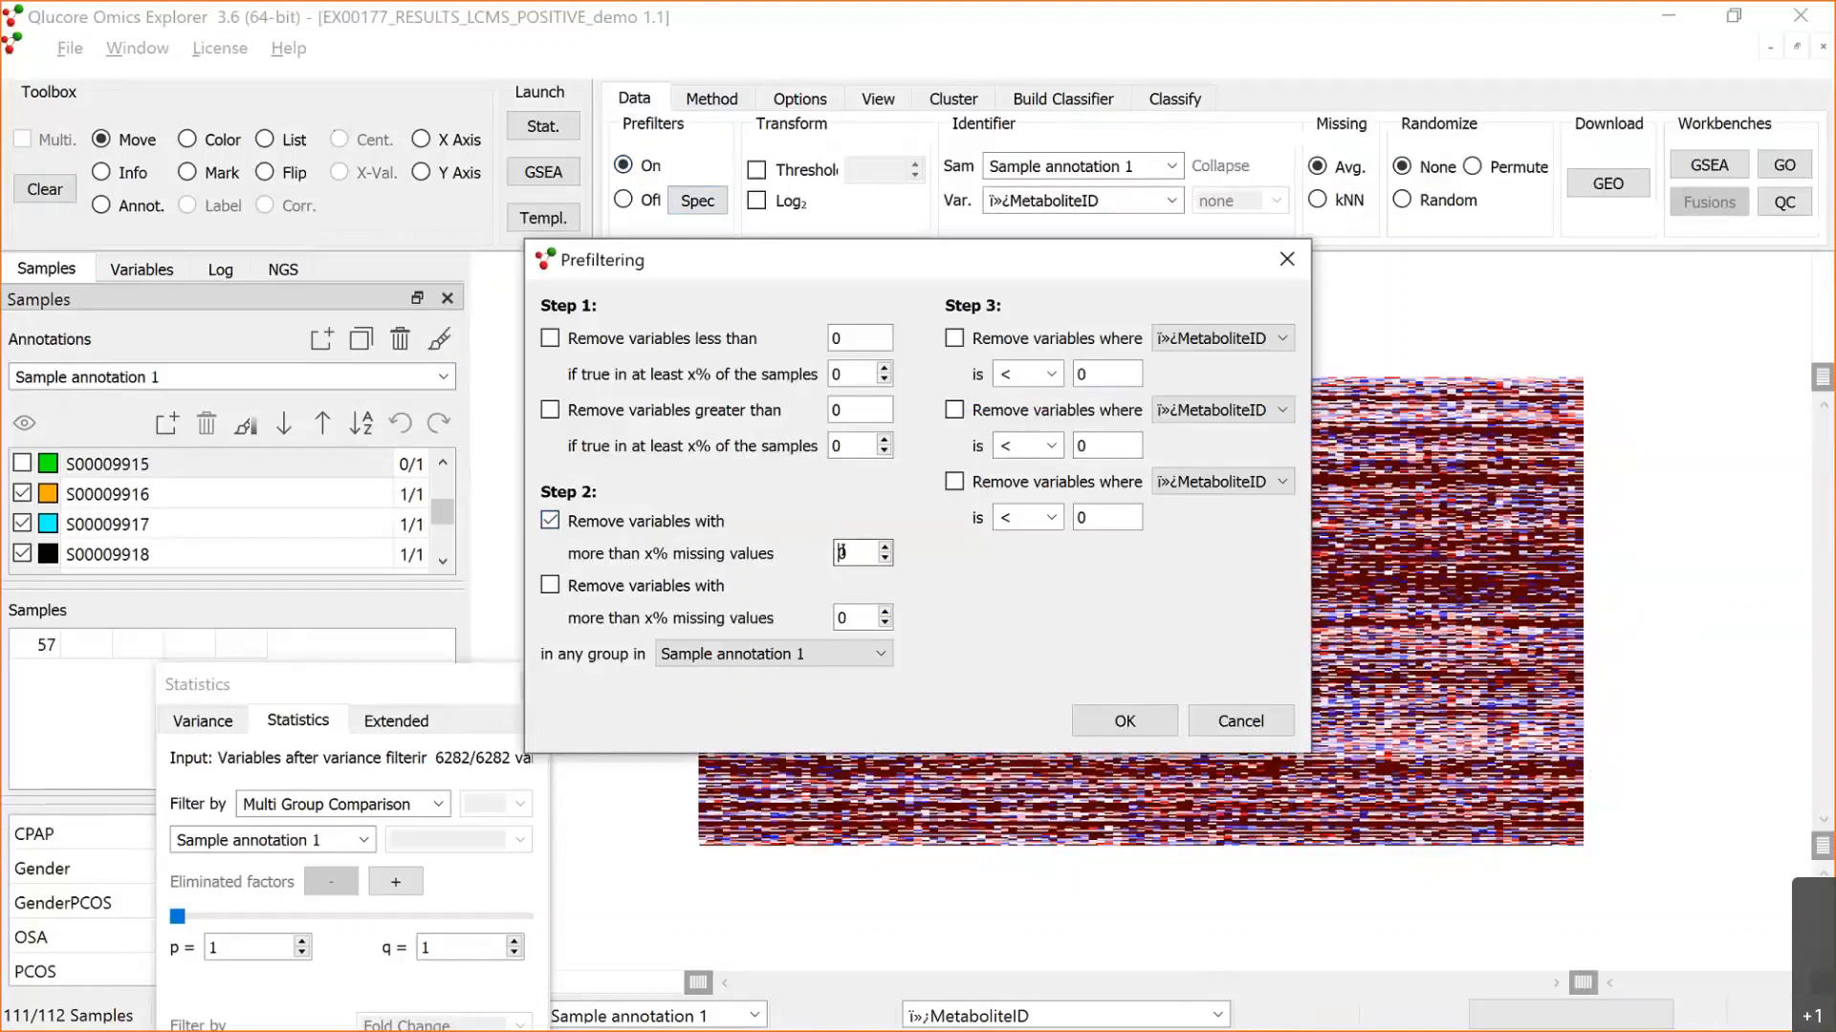
pyautogui.write('7')
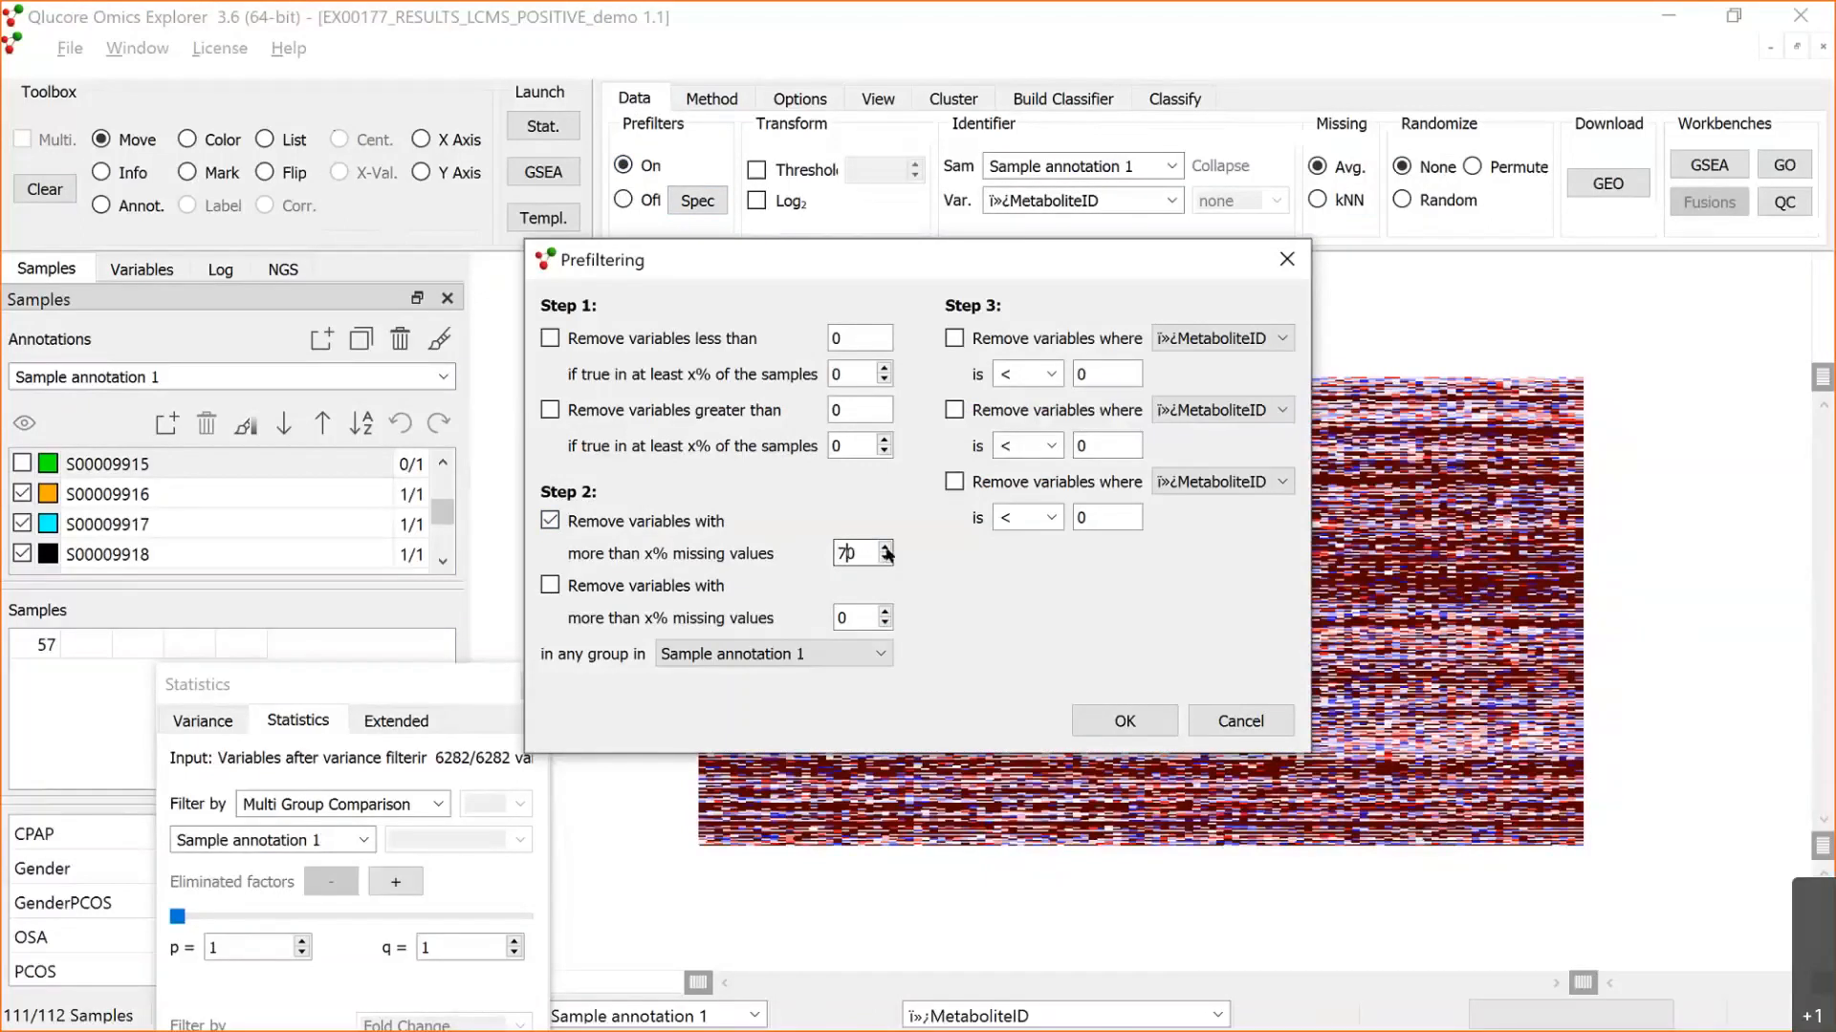
pyautogui.click(1125, 723)
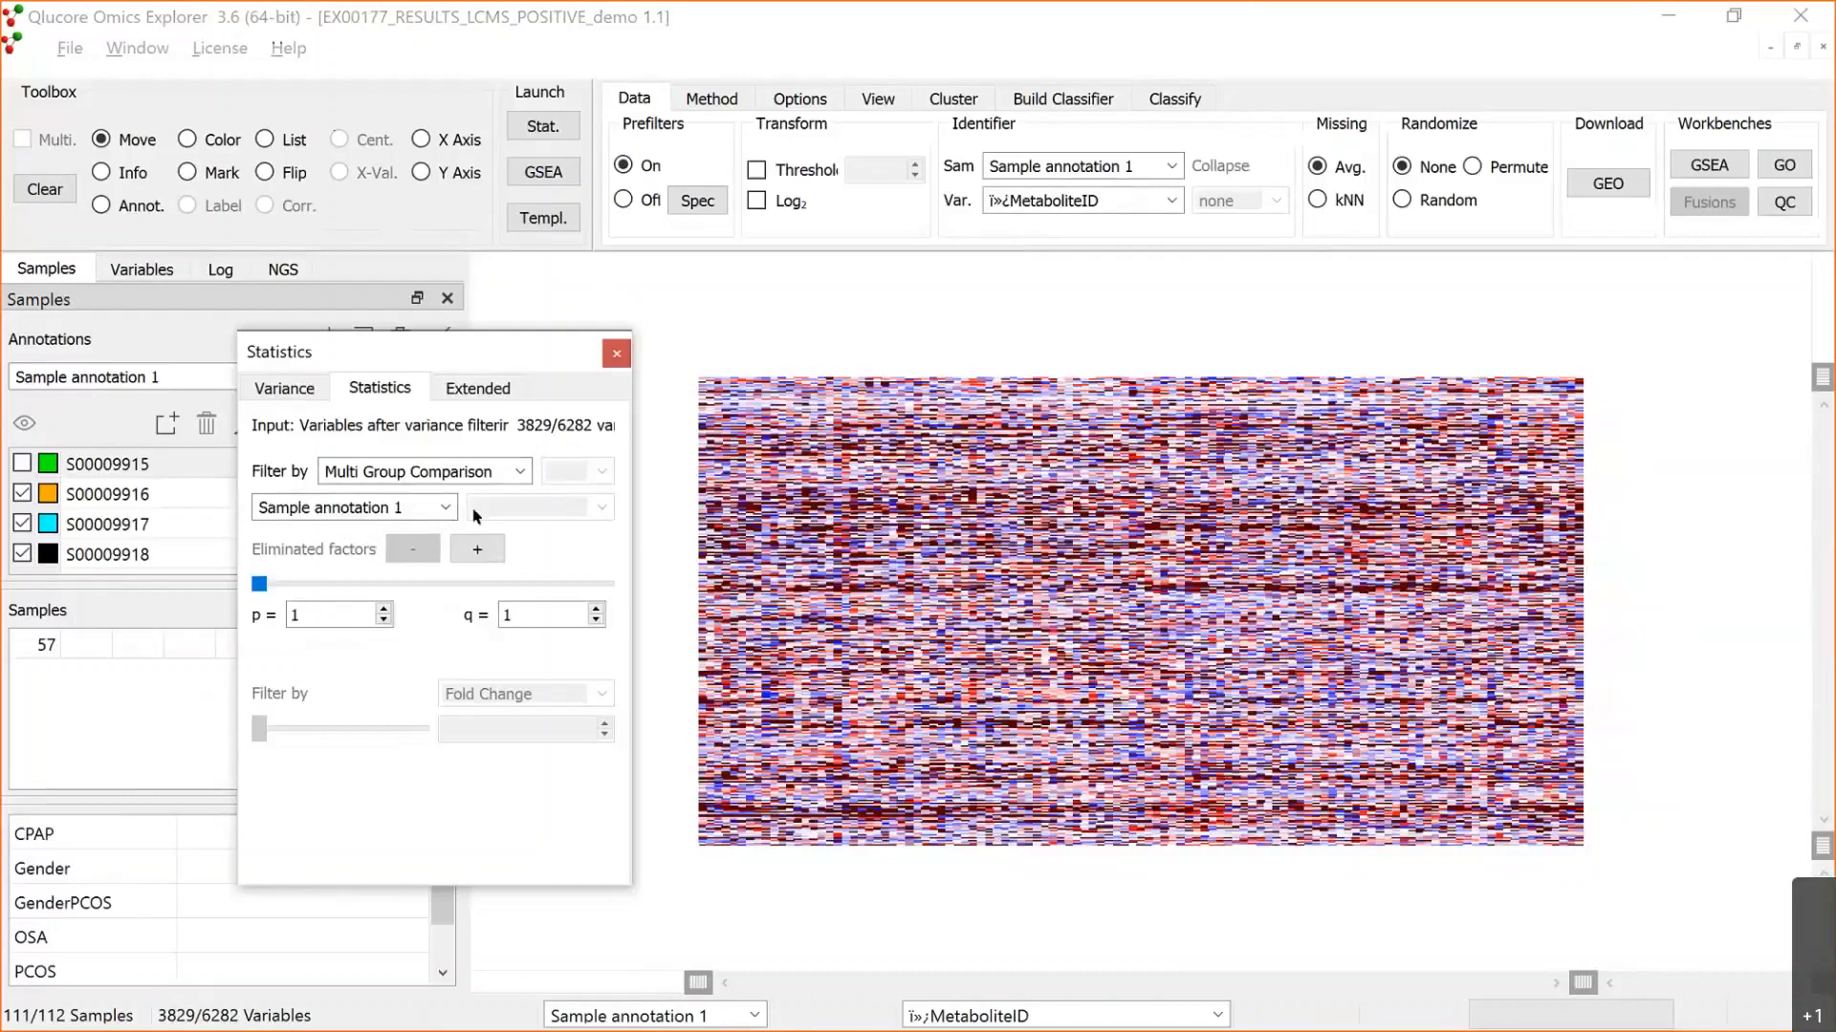
pyautogui.moveTo(483, 346); pyautogui.dragTo(473, 517)
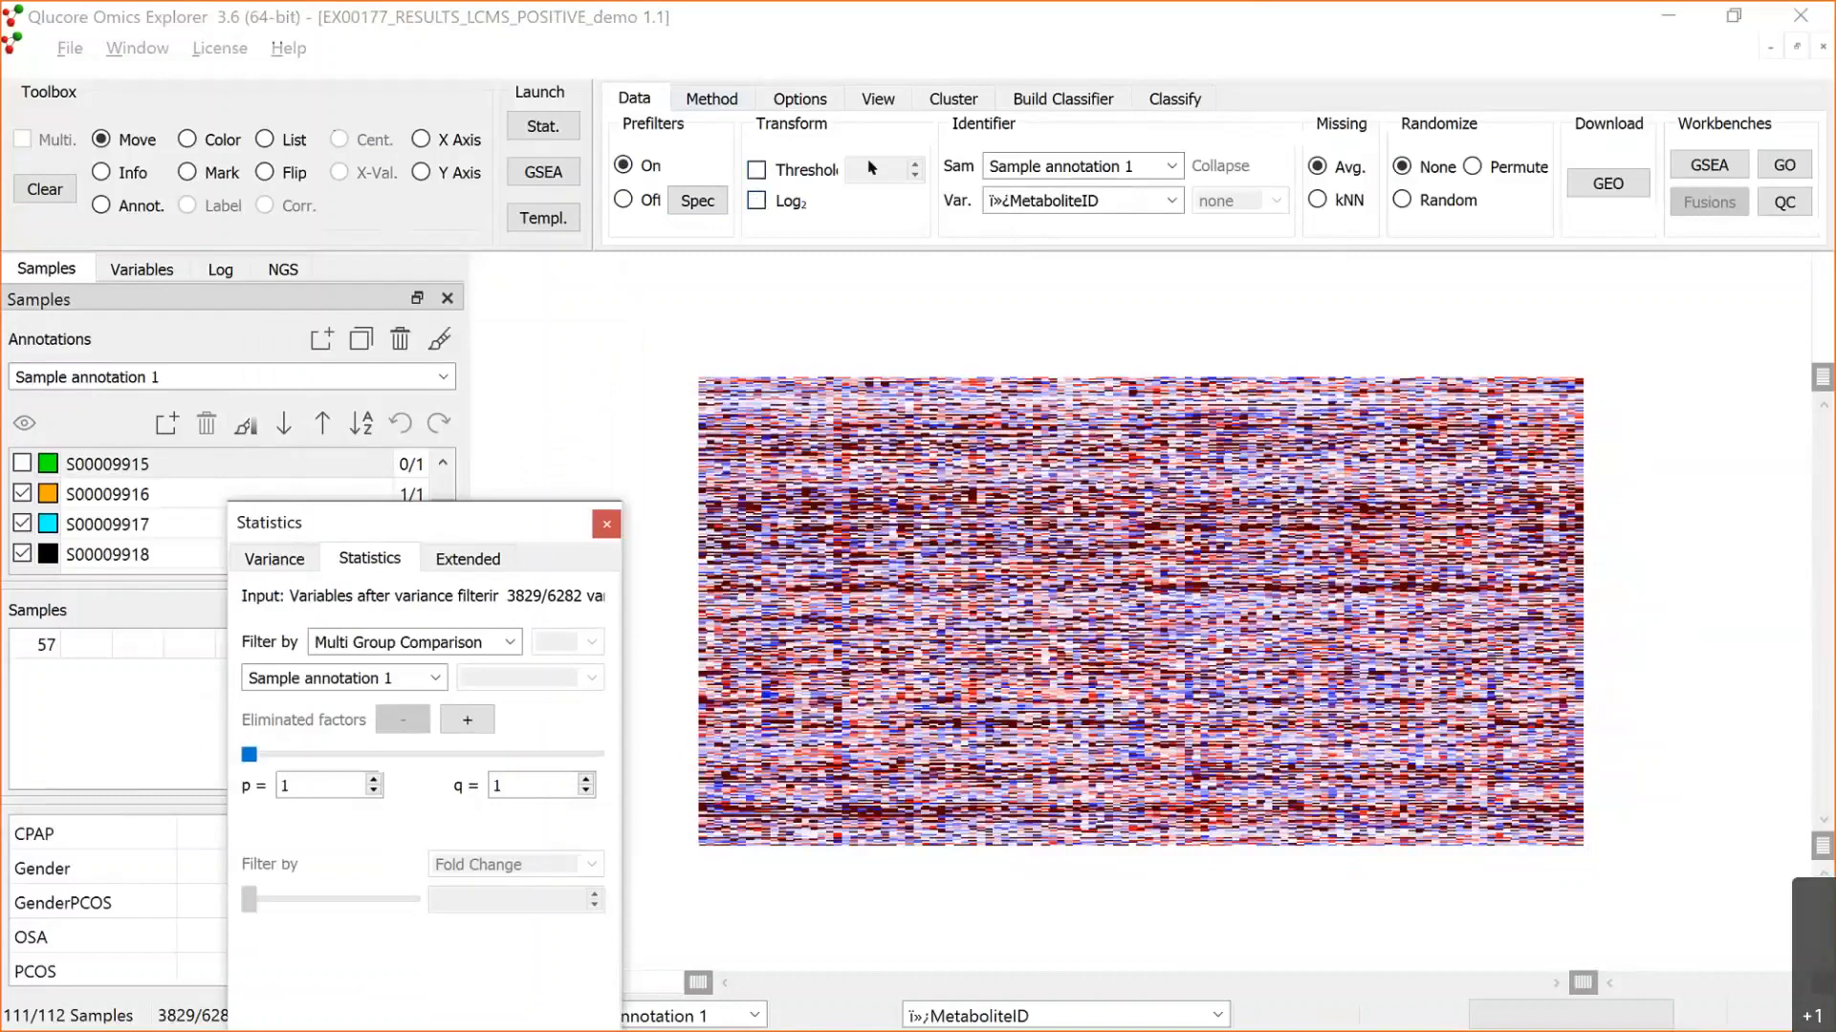
# Step: Apply a Log2 transform to the data and display the samples as a PCA plot
pyautogui.click(758, 205)
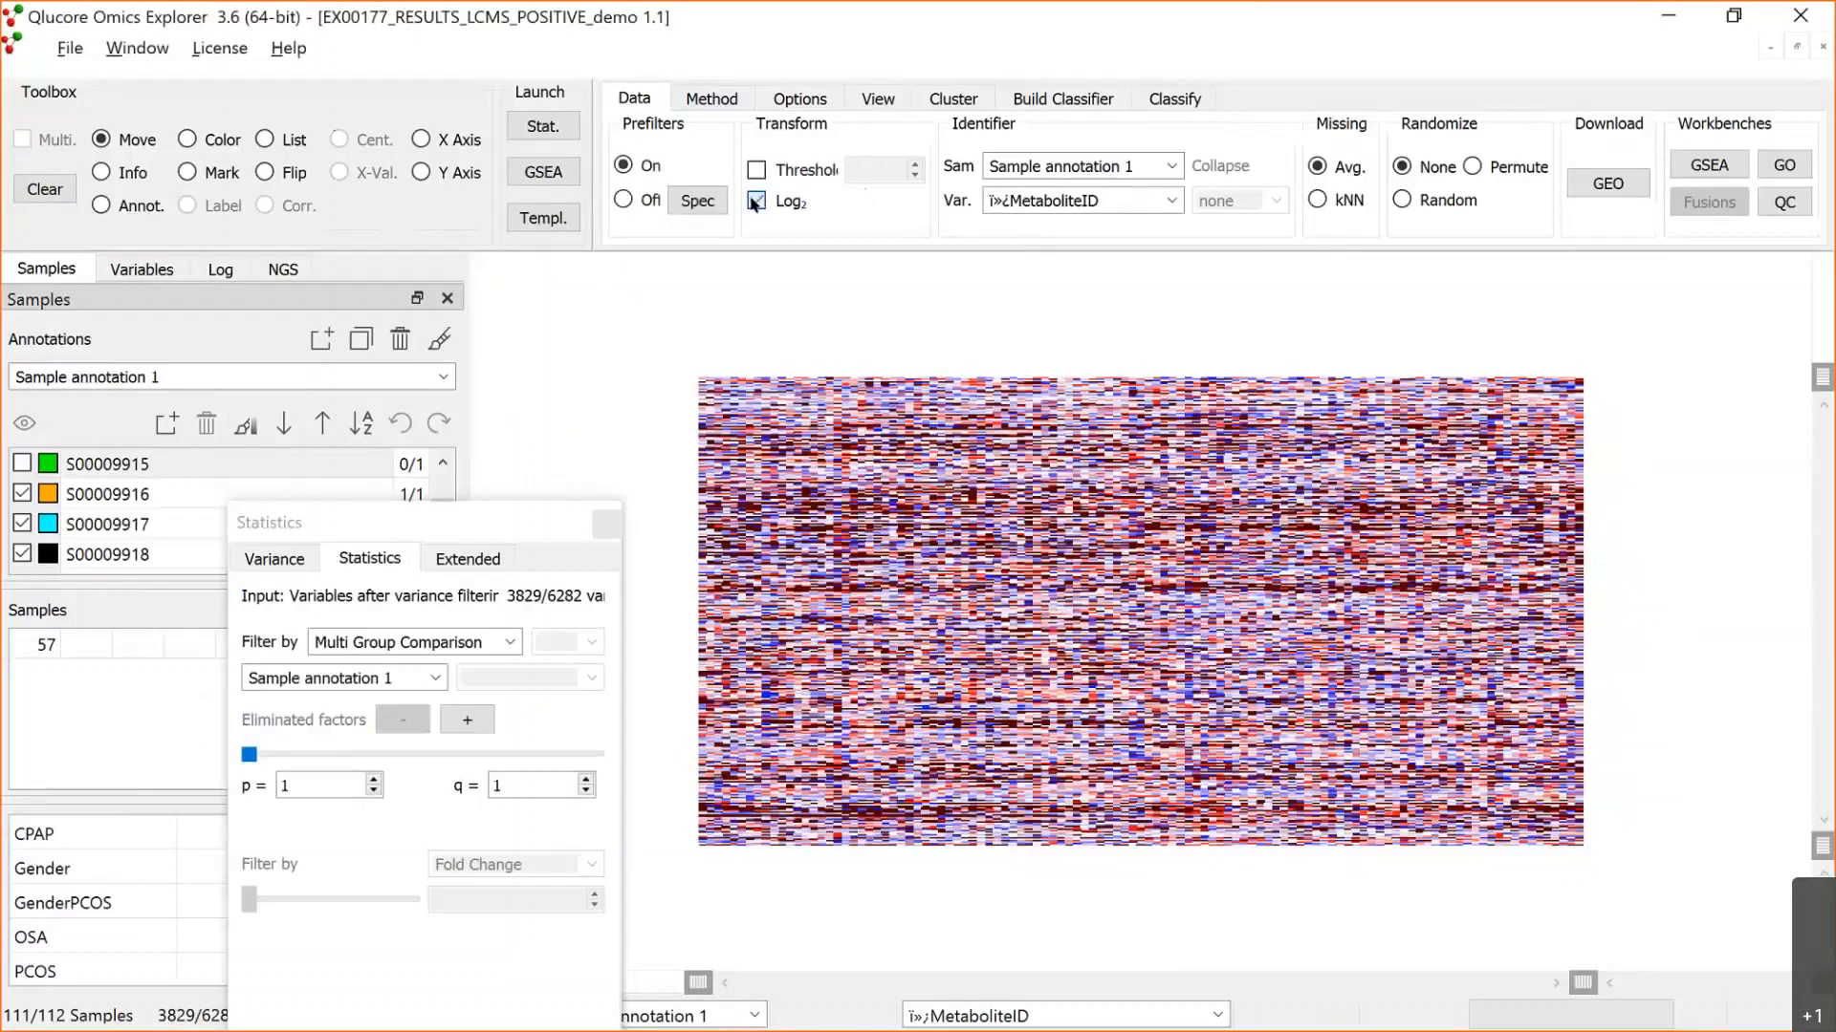
pyautogui.click(757, 202)
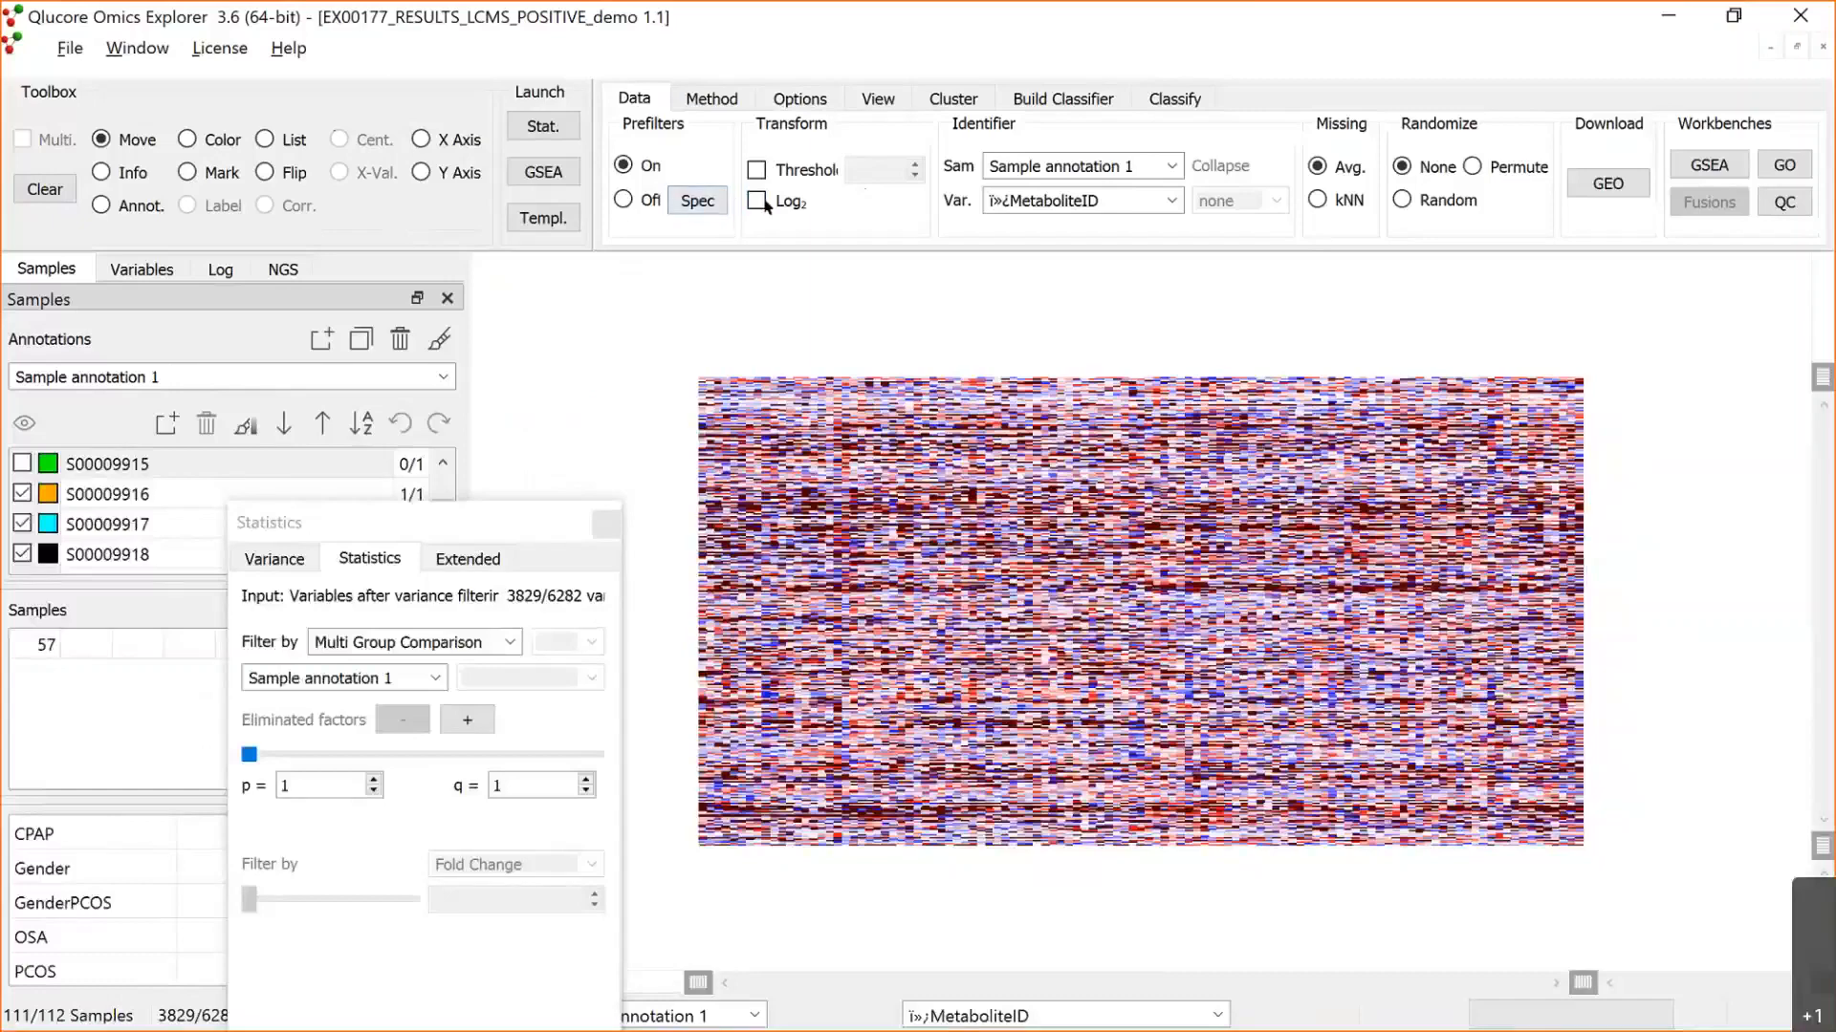
pyautogui.click(759, 203)
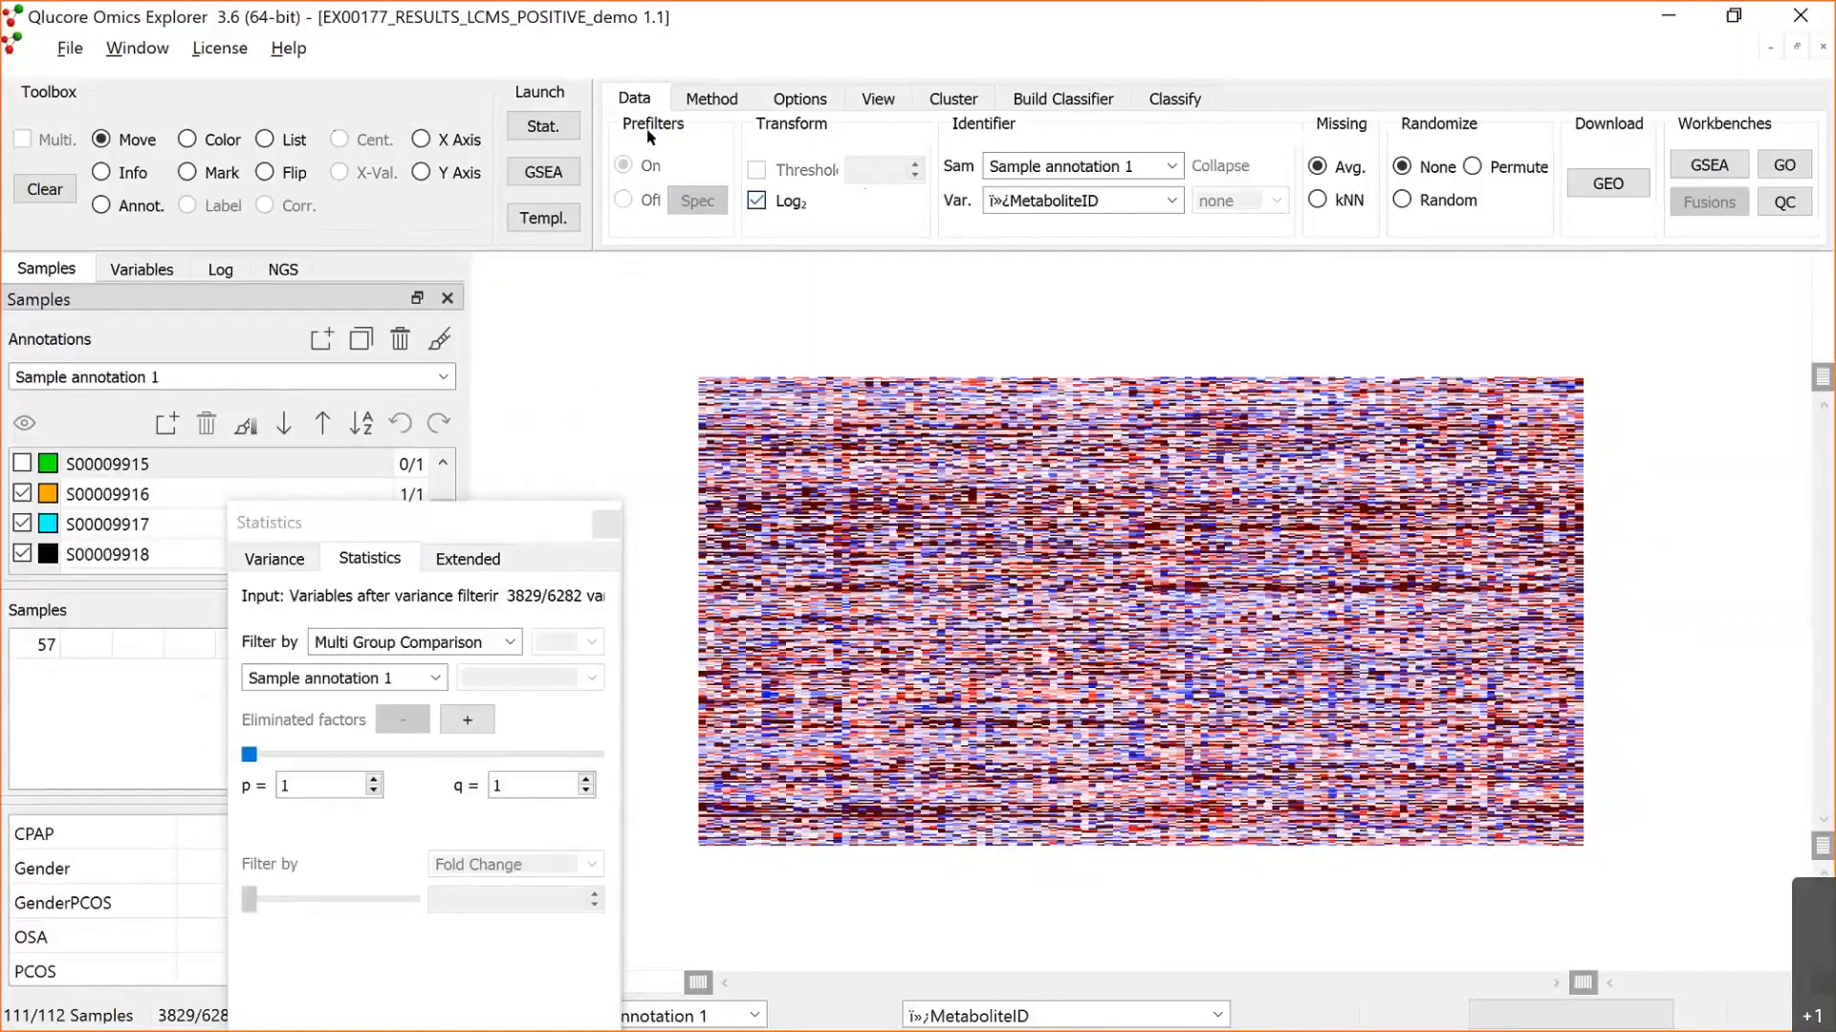
pyautogui.click(712, 98)
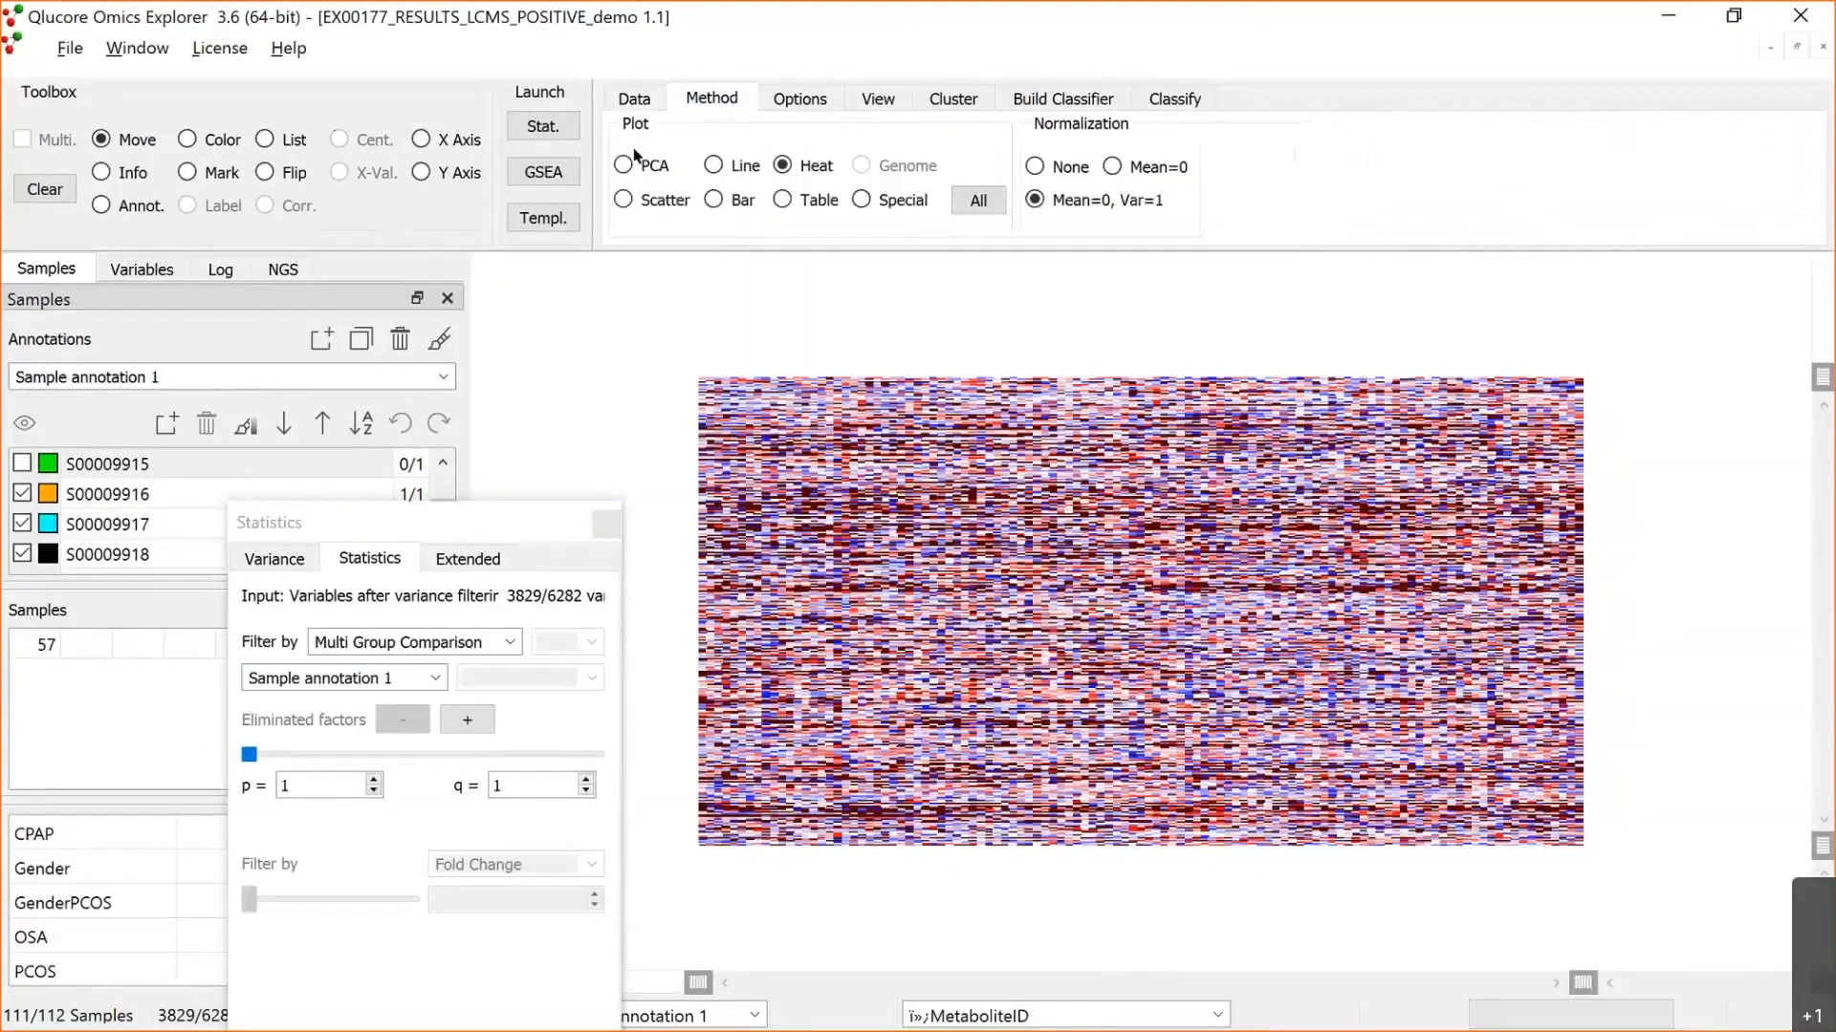
pyautogui.click(631, 161)
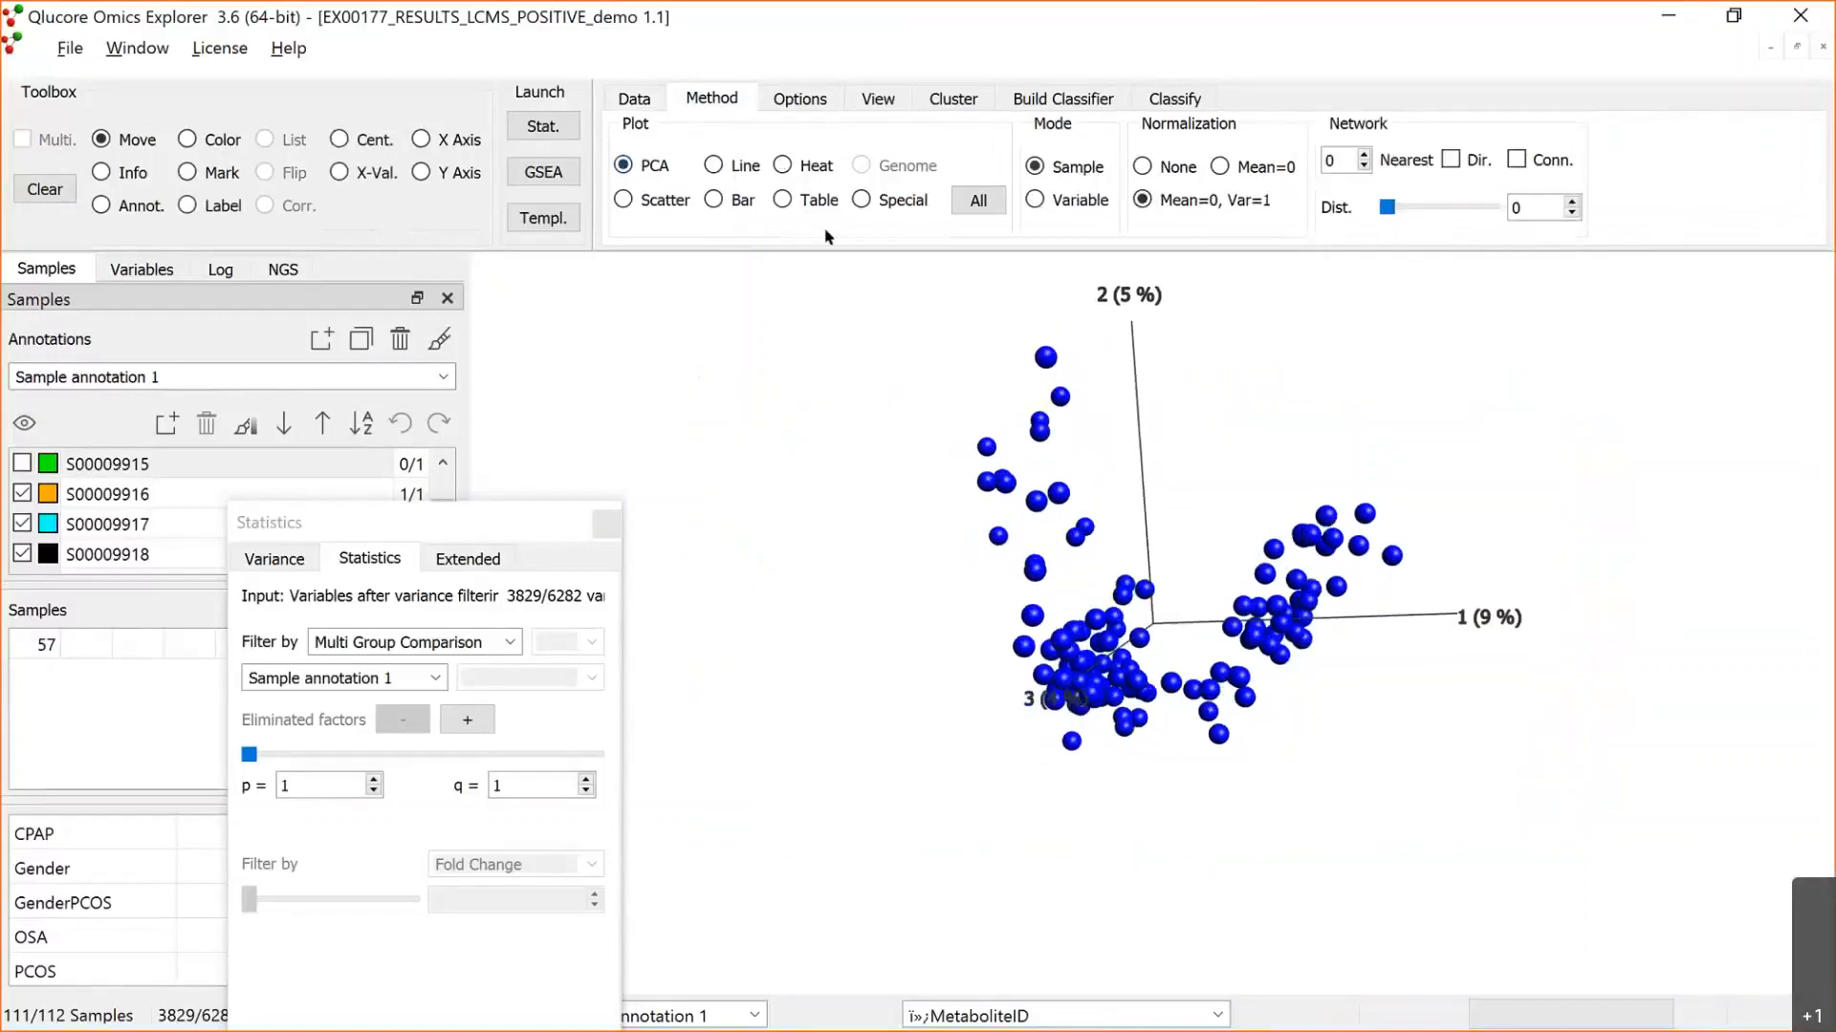
# Step: Display the transformed data as a table and check the missing-value imputation options
pyautogui.click(781, 200)
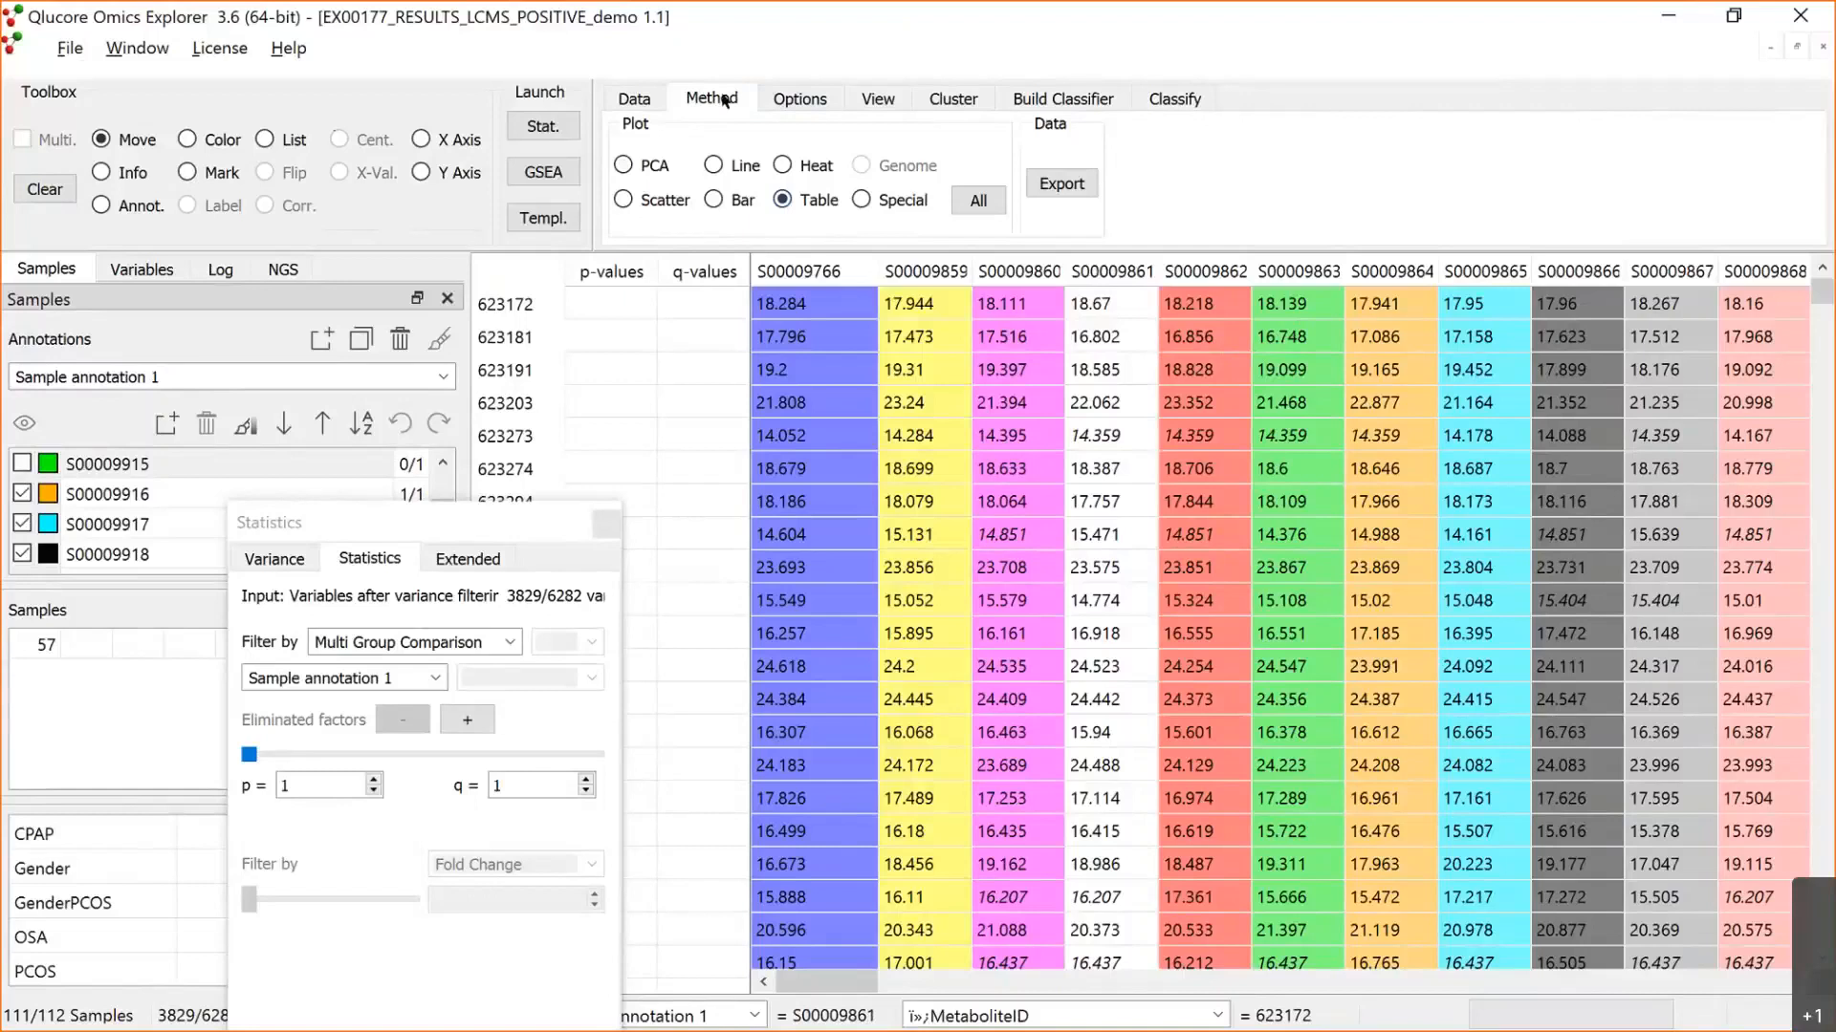
pyautogui.click(638, 101)
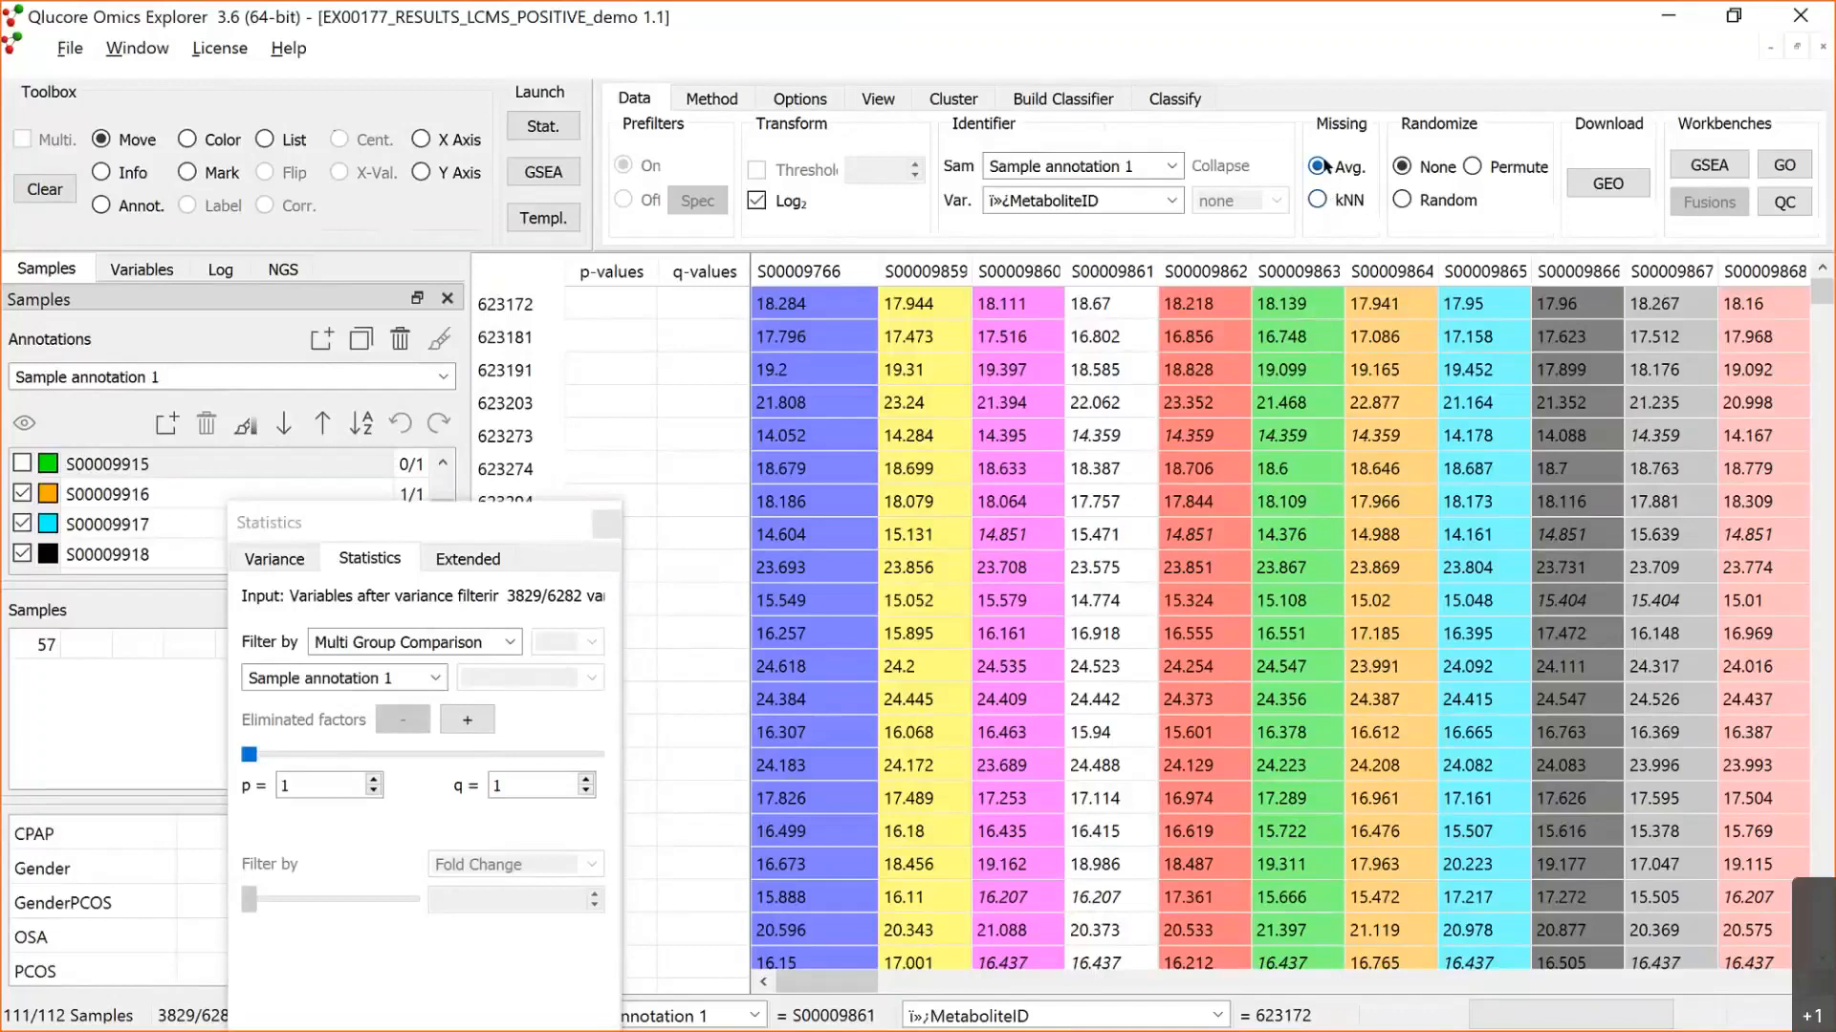
pyautogui.click(713, 99)
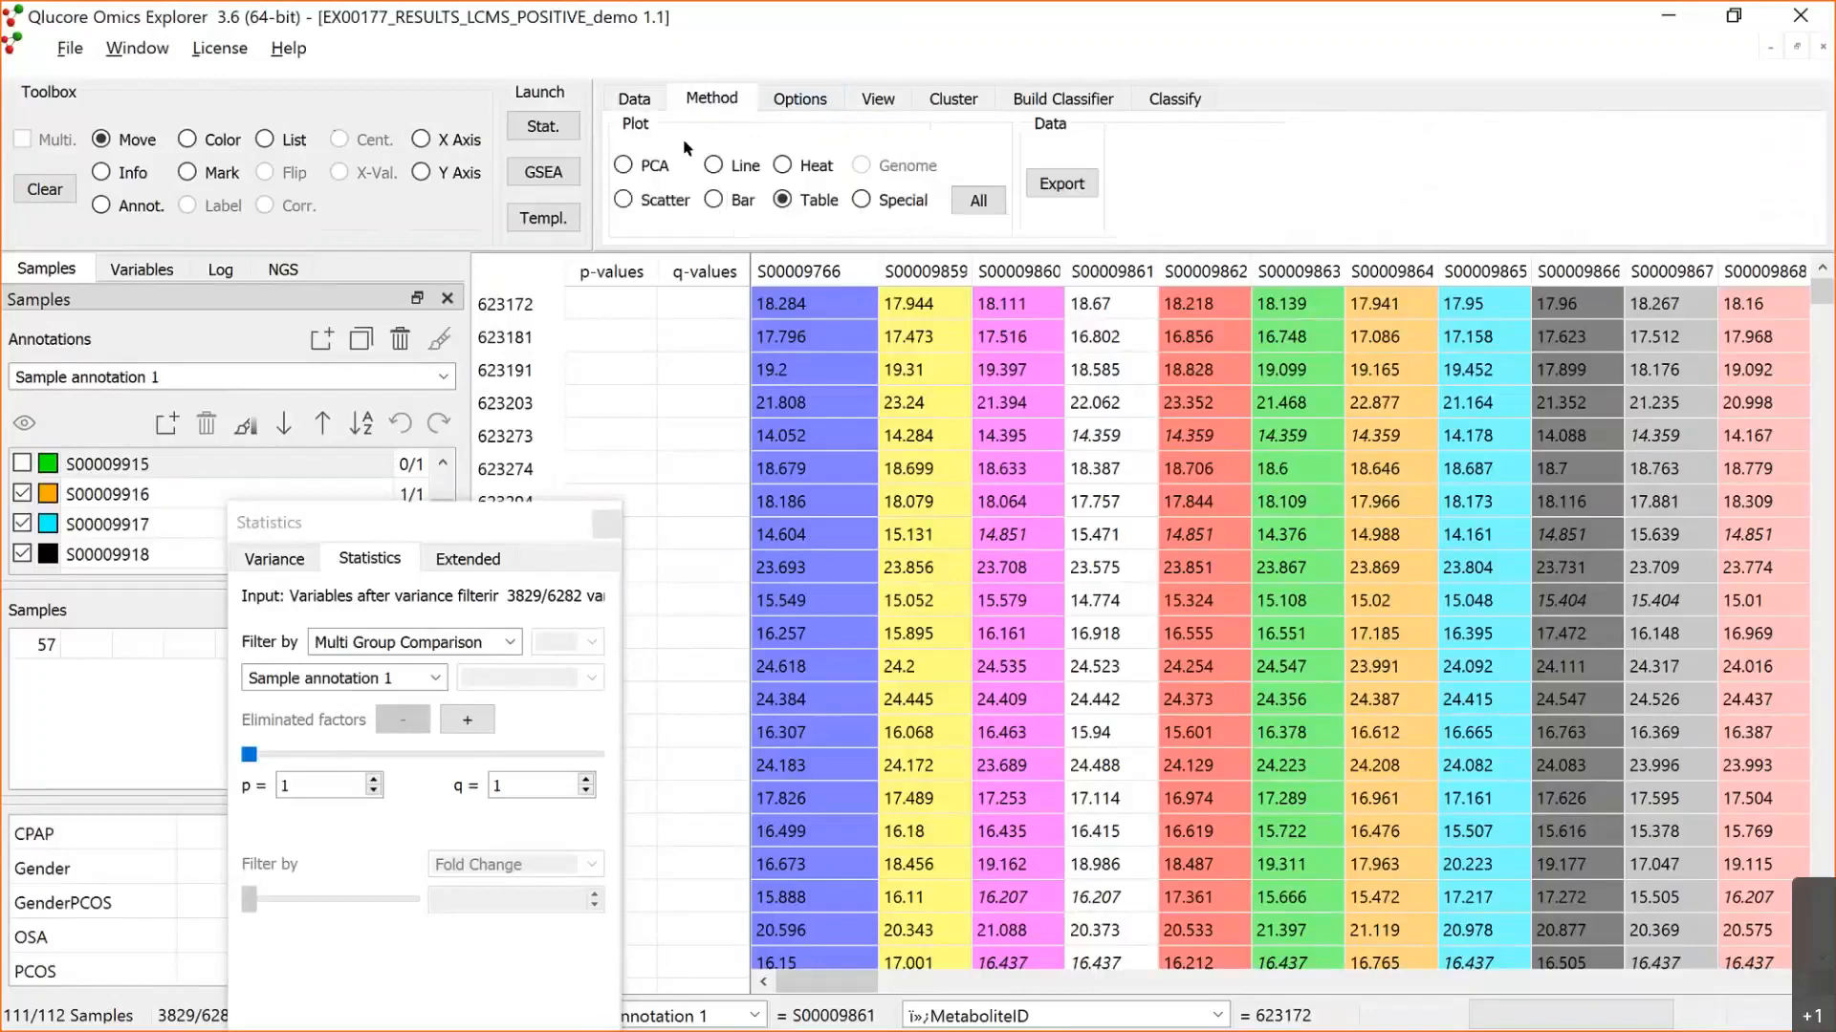
# Step: Show the samples as a PCA plot coloured by the Gender annotation and exclude the sample with no gender label
pyautogui.click(623, 164)
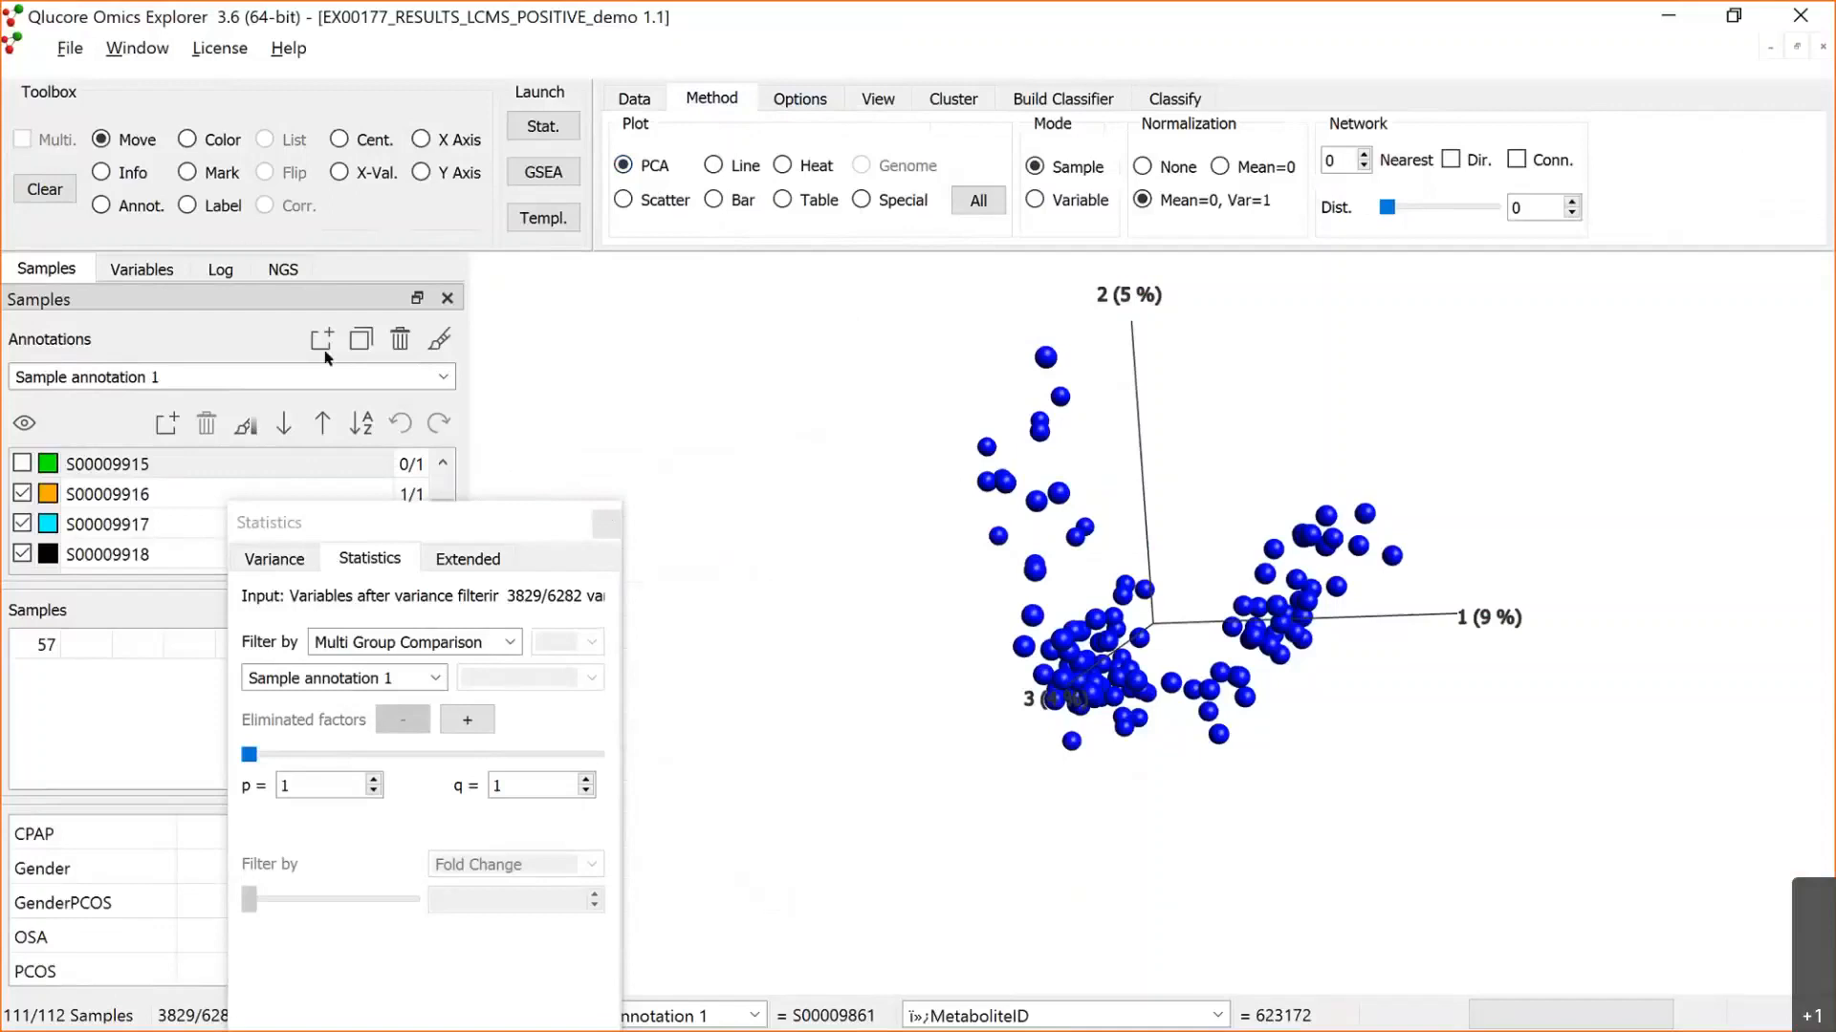
pyautogui.click(443, 376)
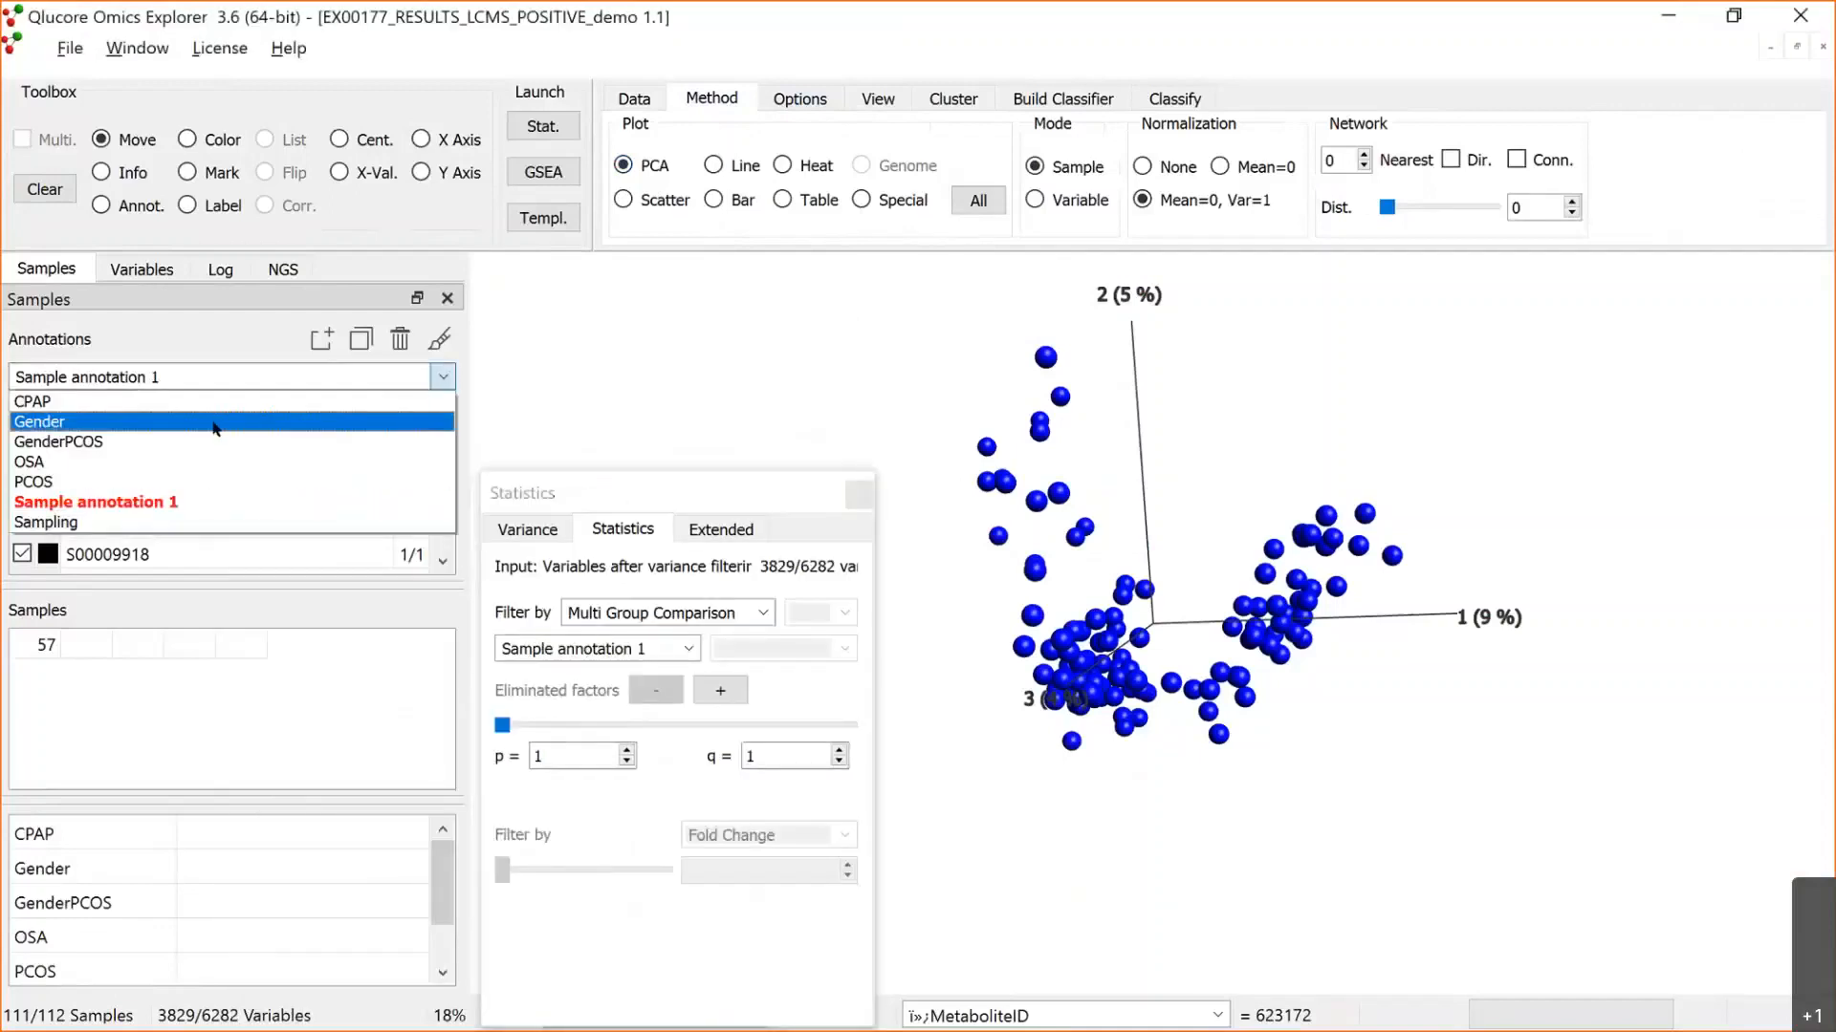
pyautogui.click(214, 425)
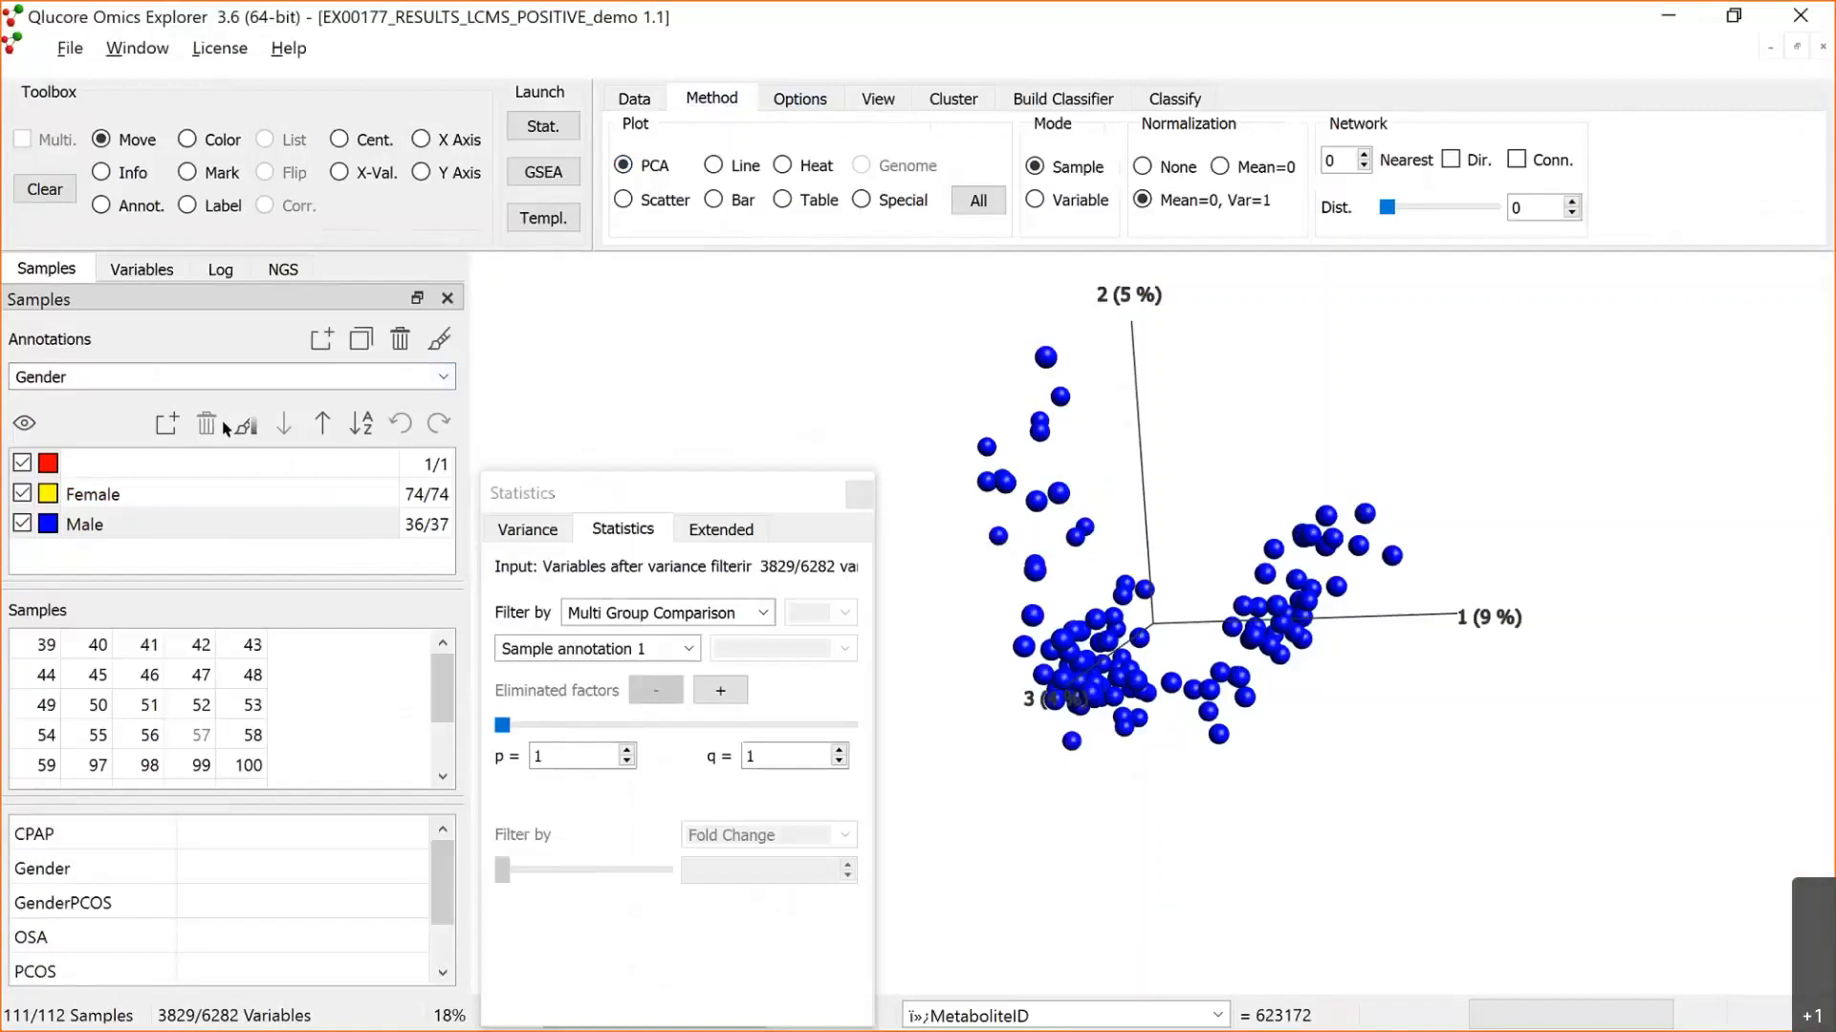
pyautogui.click(443, 340)
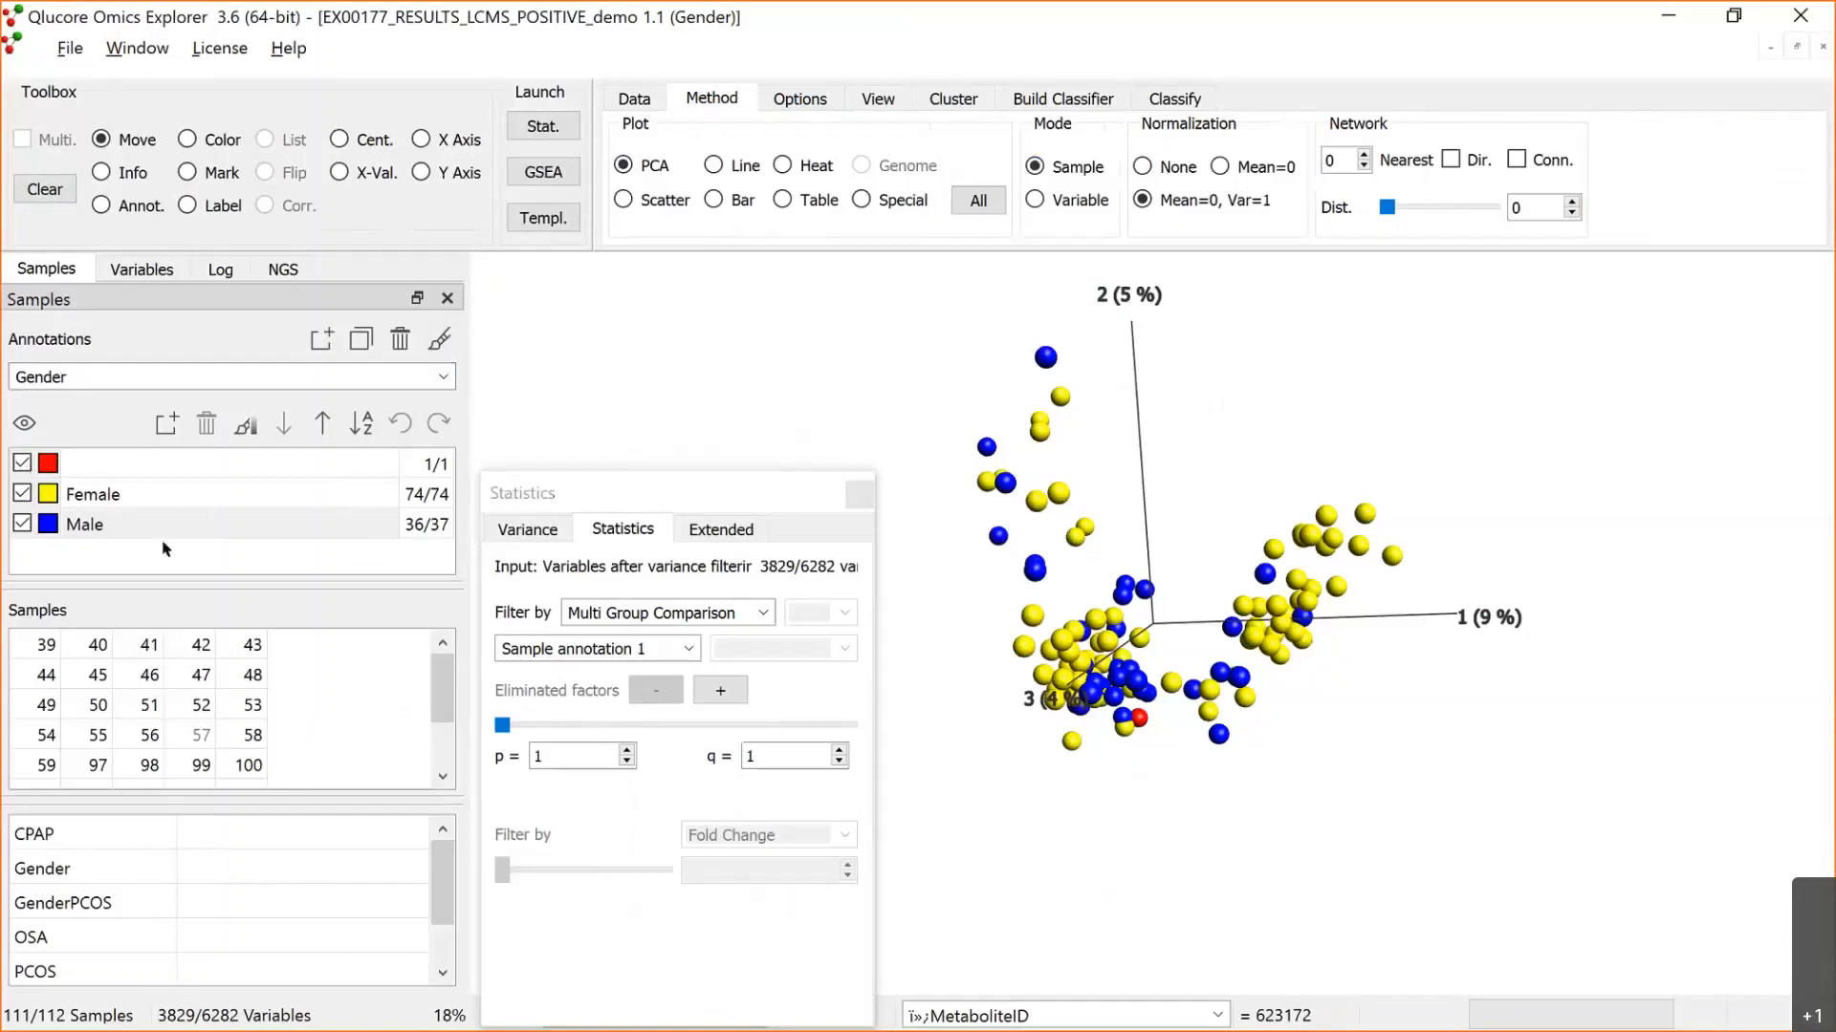
pyautogui.click(22, 463)
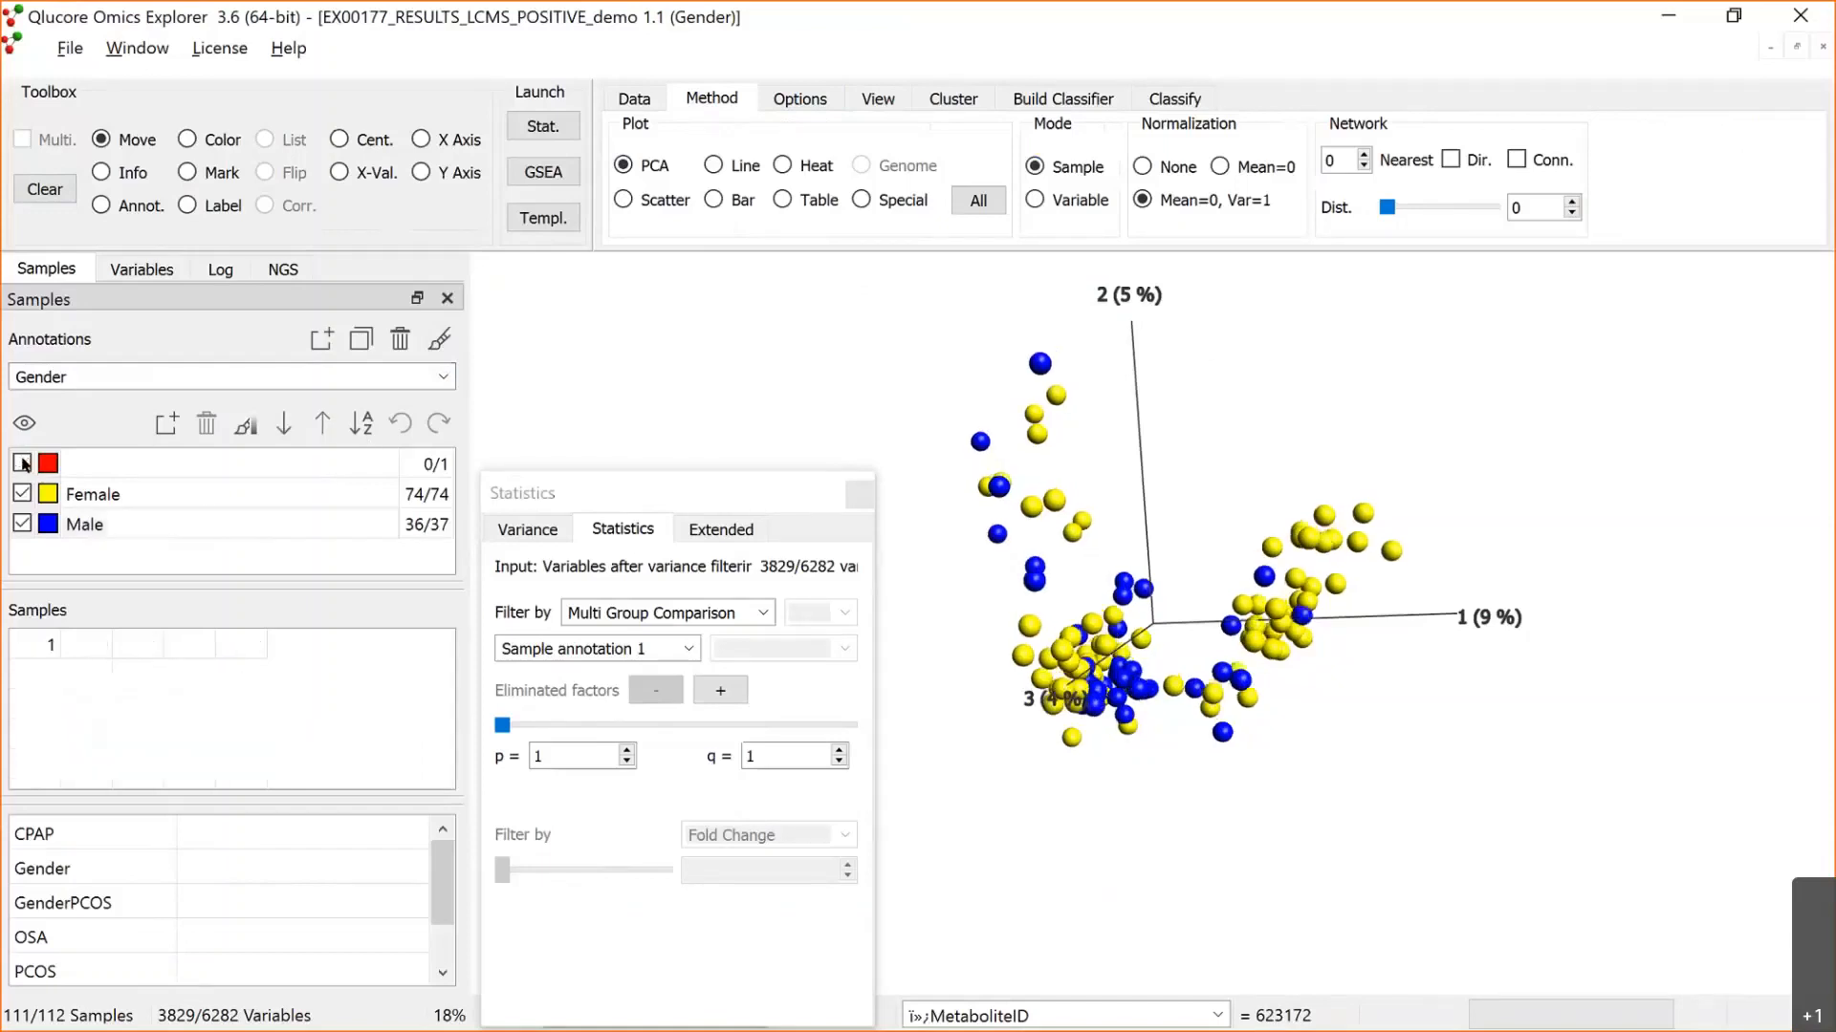
pyautogui.click(229, 464)
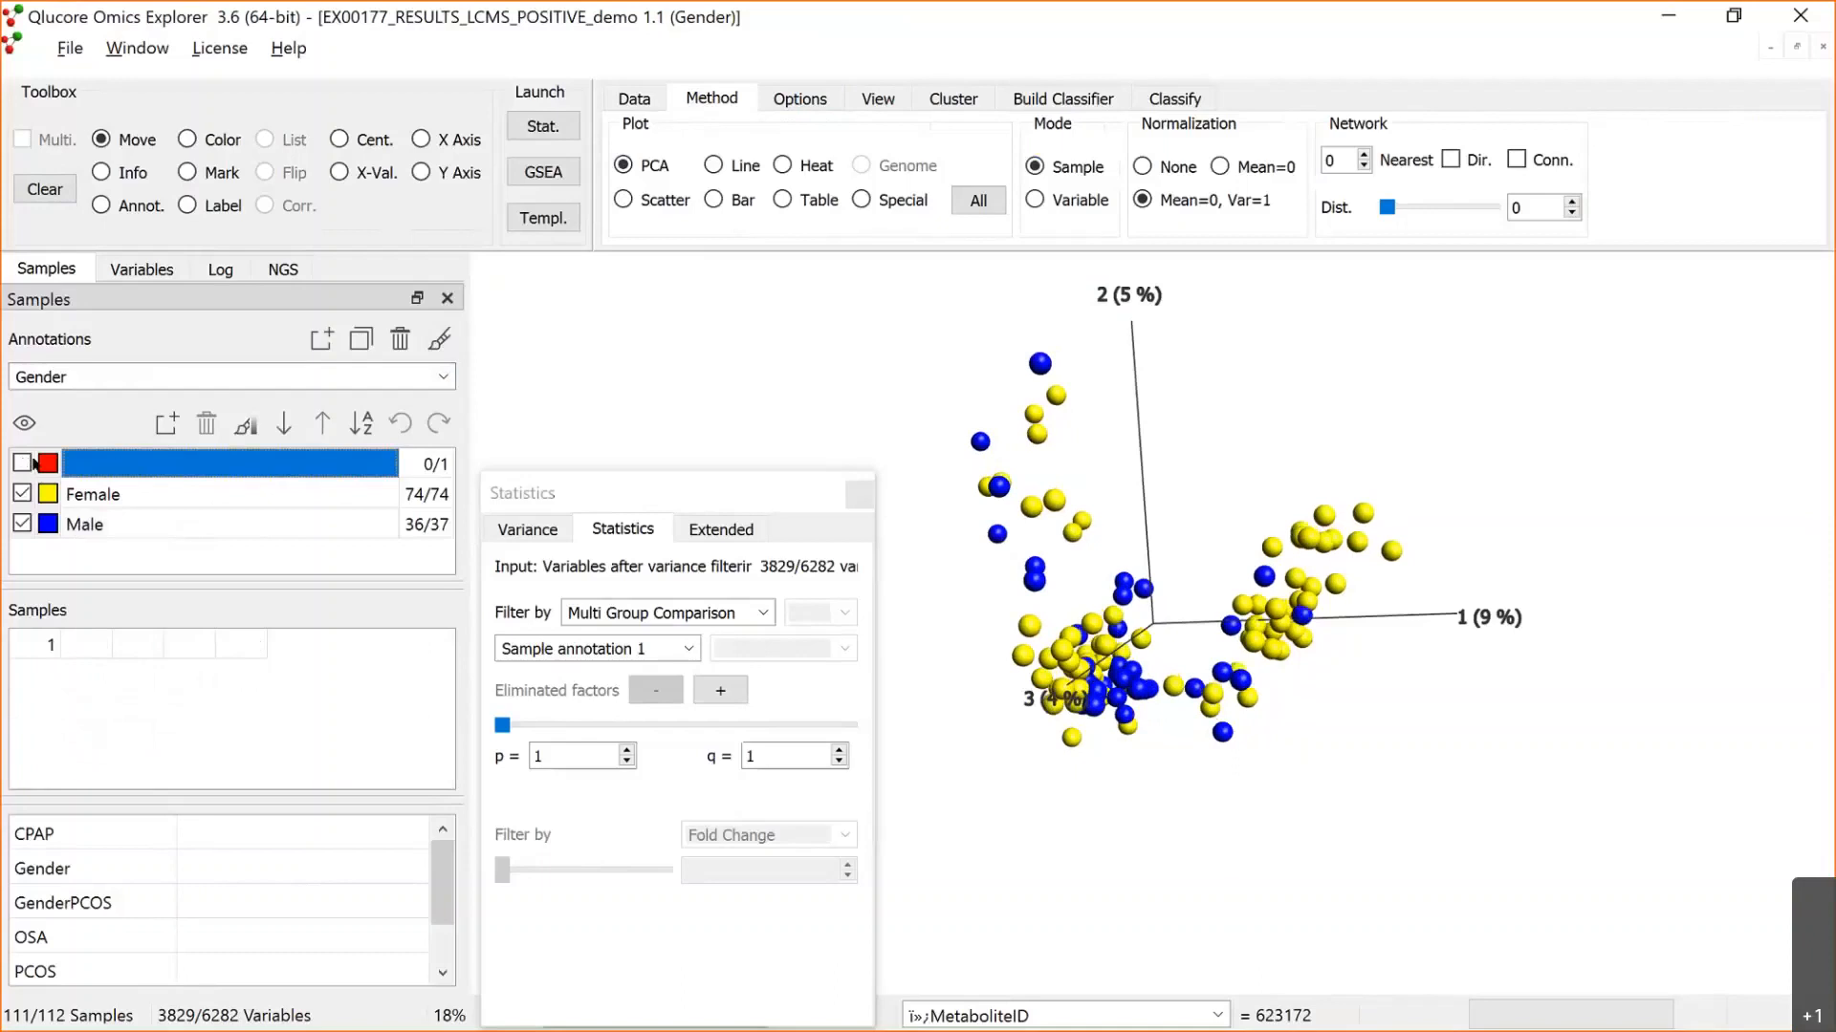
# Step: Set the statistics filter to a Two Group Comparison on Gender with Male as the compared group
pyautogui.click(578, 486)
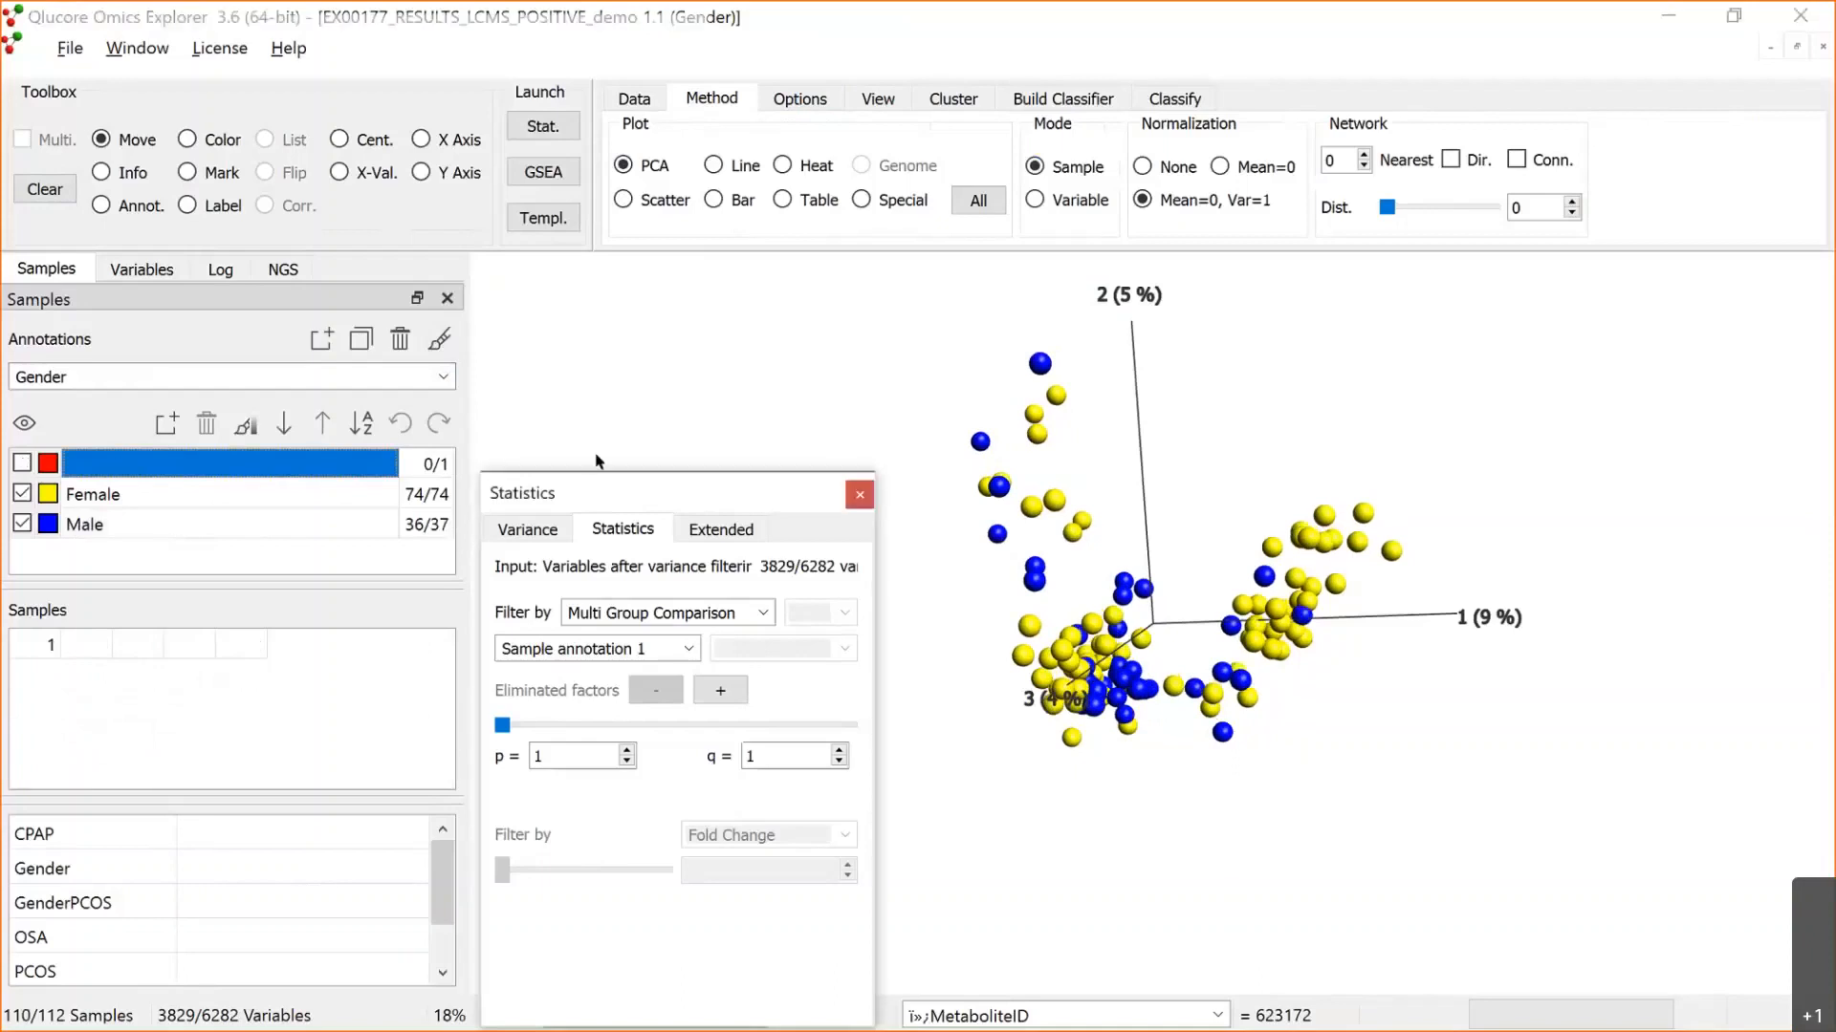
pyautogui.moveTo(597, 490); pyautogui.dragTo(491, 345)
pyautogui.click(614, 475)
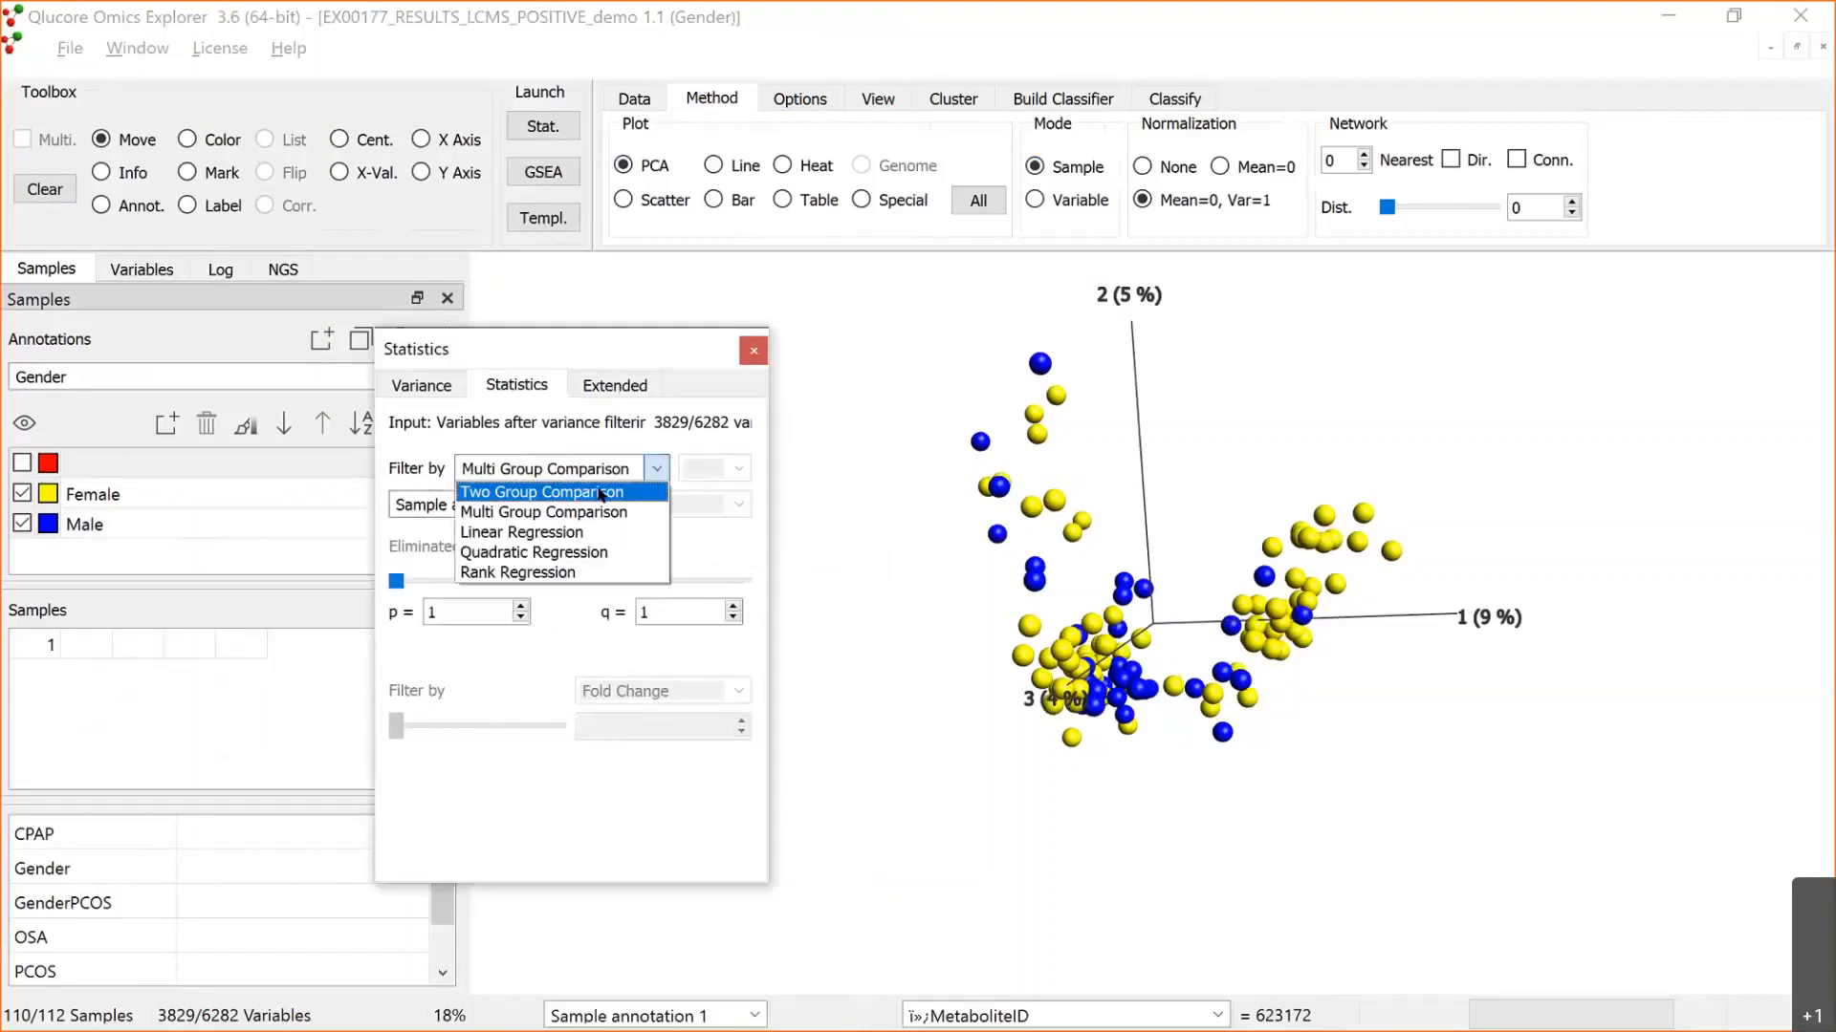
pyautogui.click(600, 493)
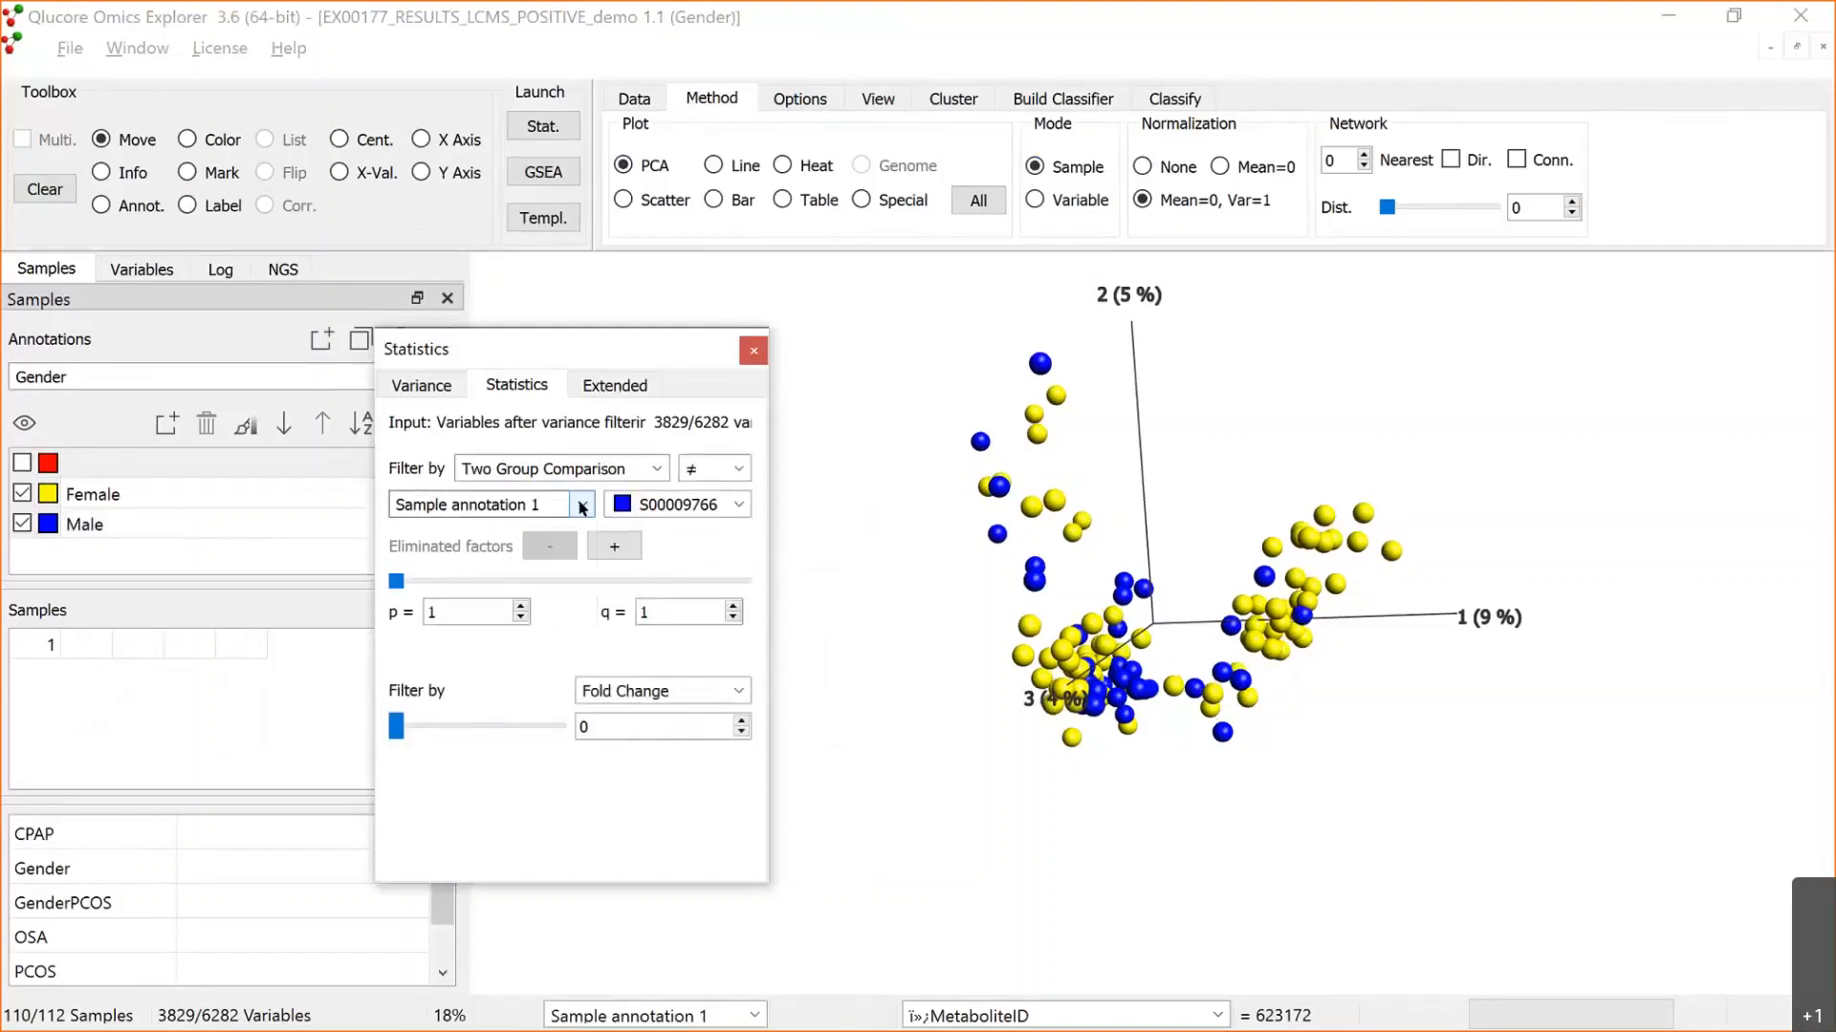
pyautogui.click(580, 505)
pyautogui.click(525, 548)
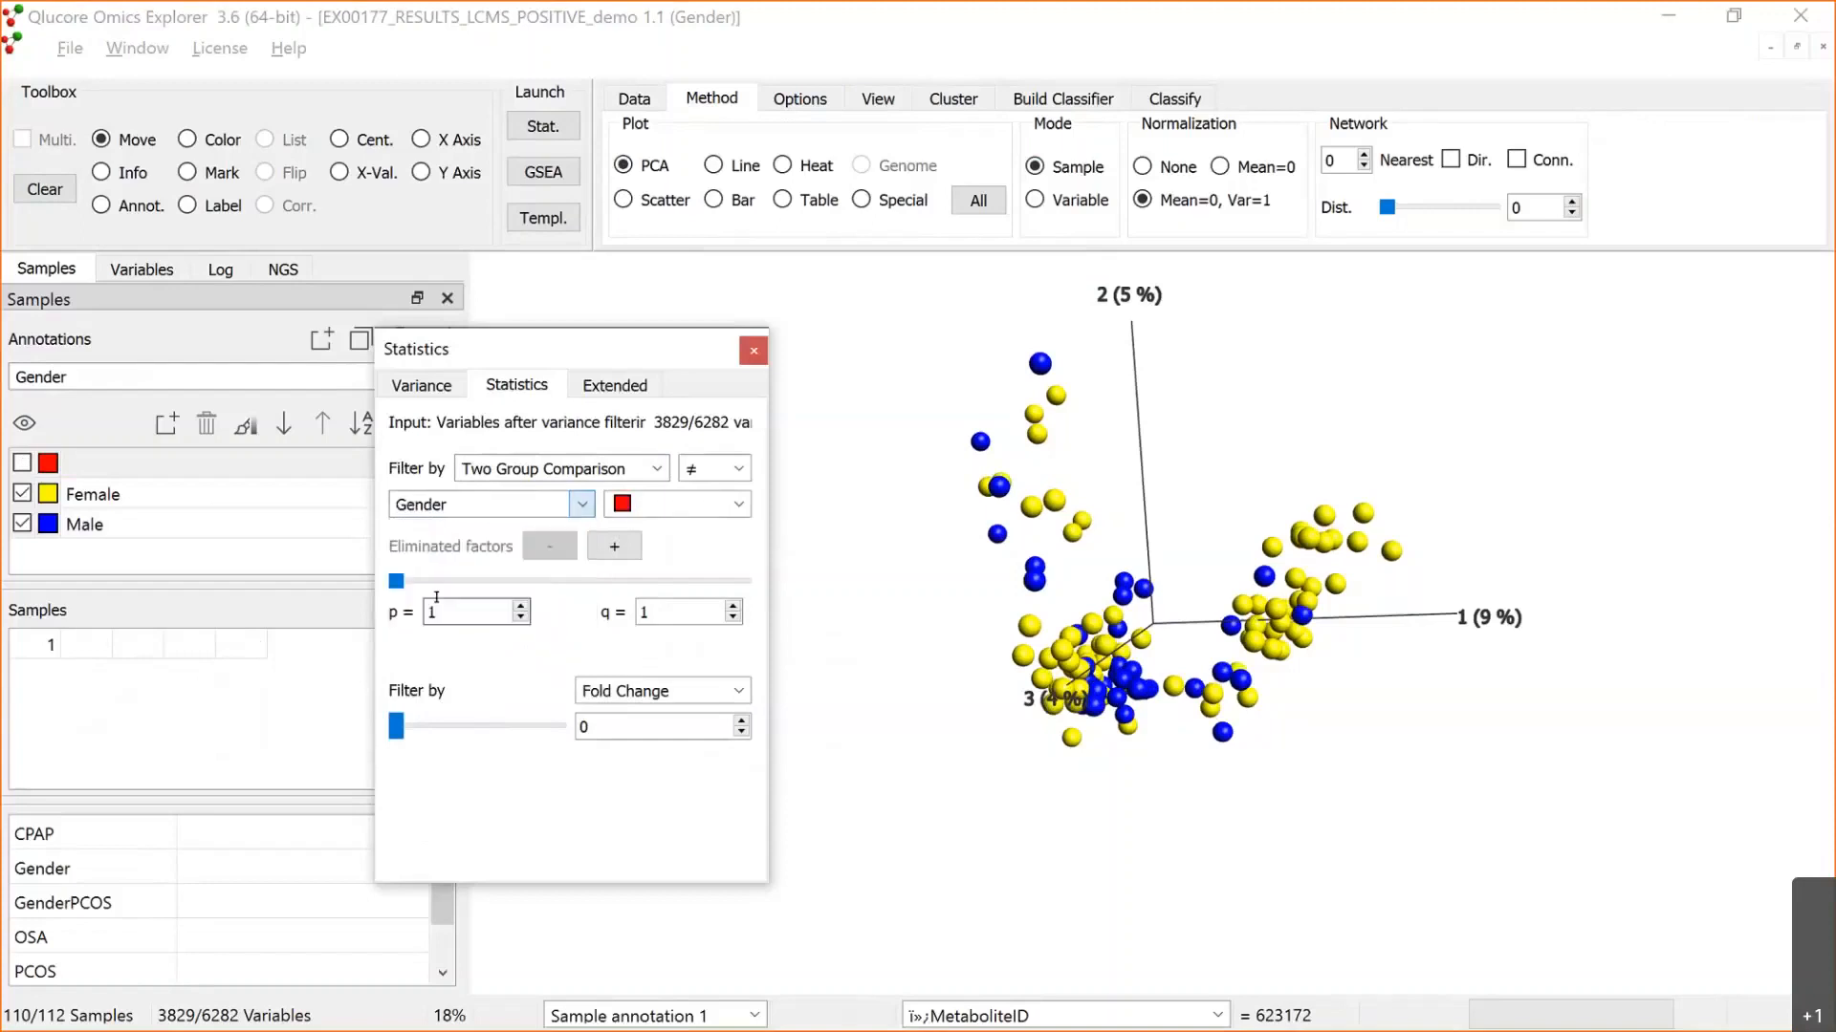
pyautogui.click(730, 498)
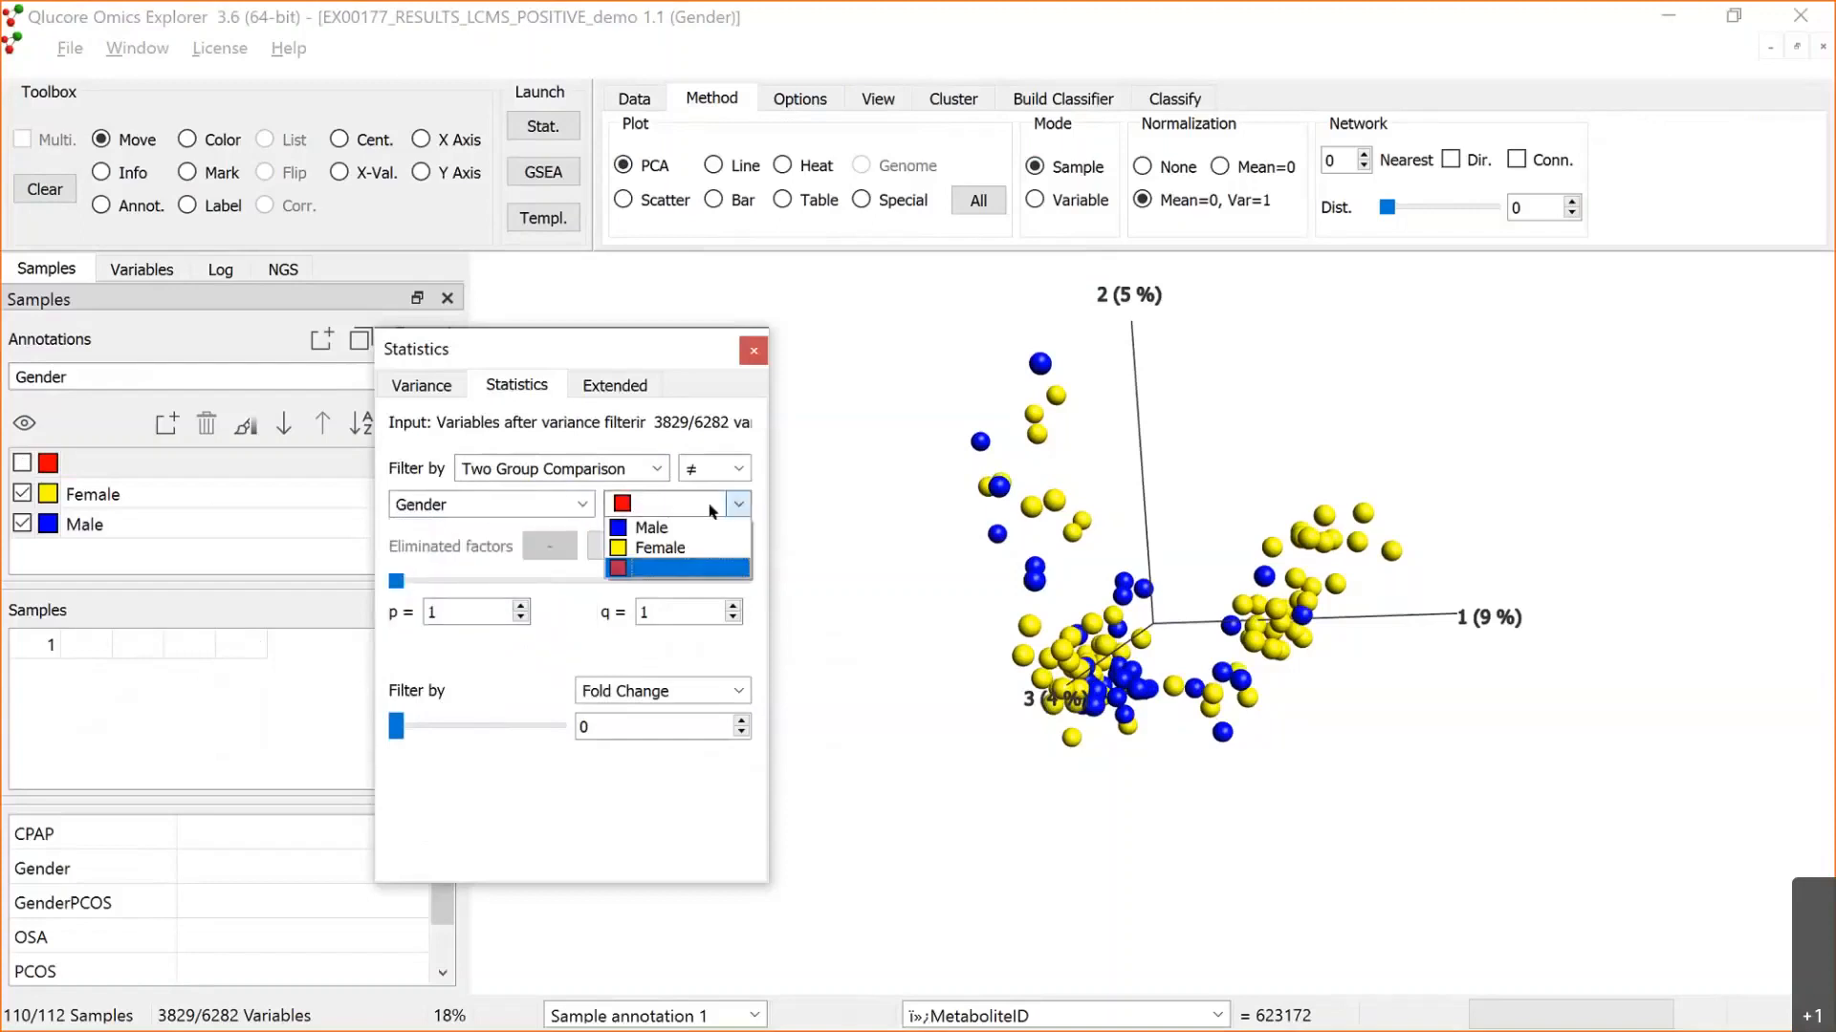
pyautogui.click(662, 532)
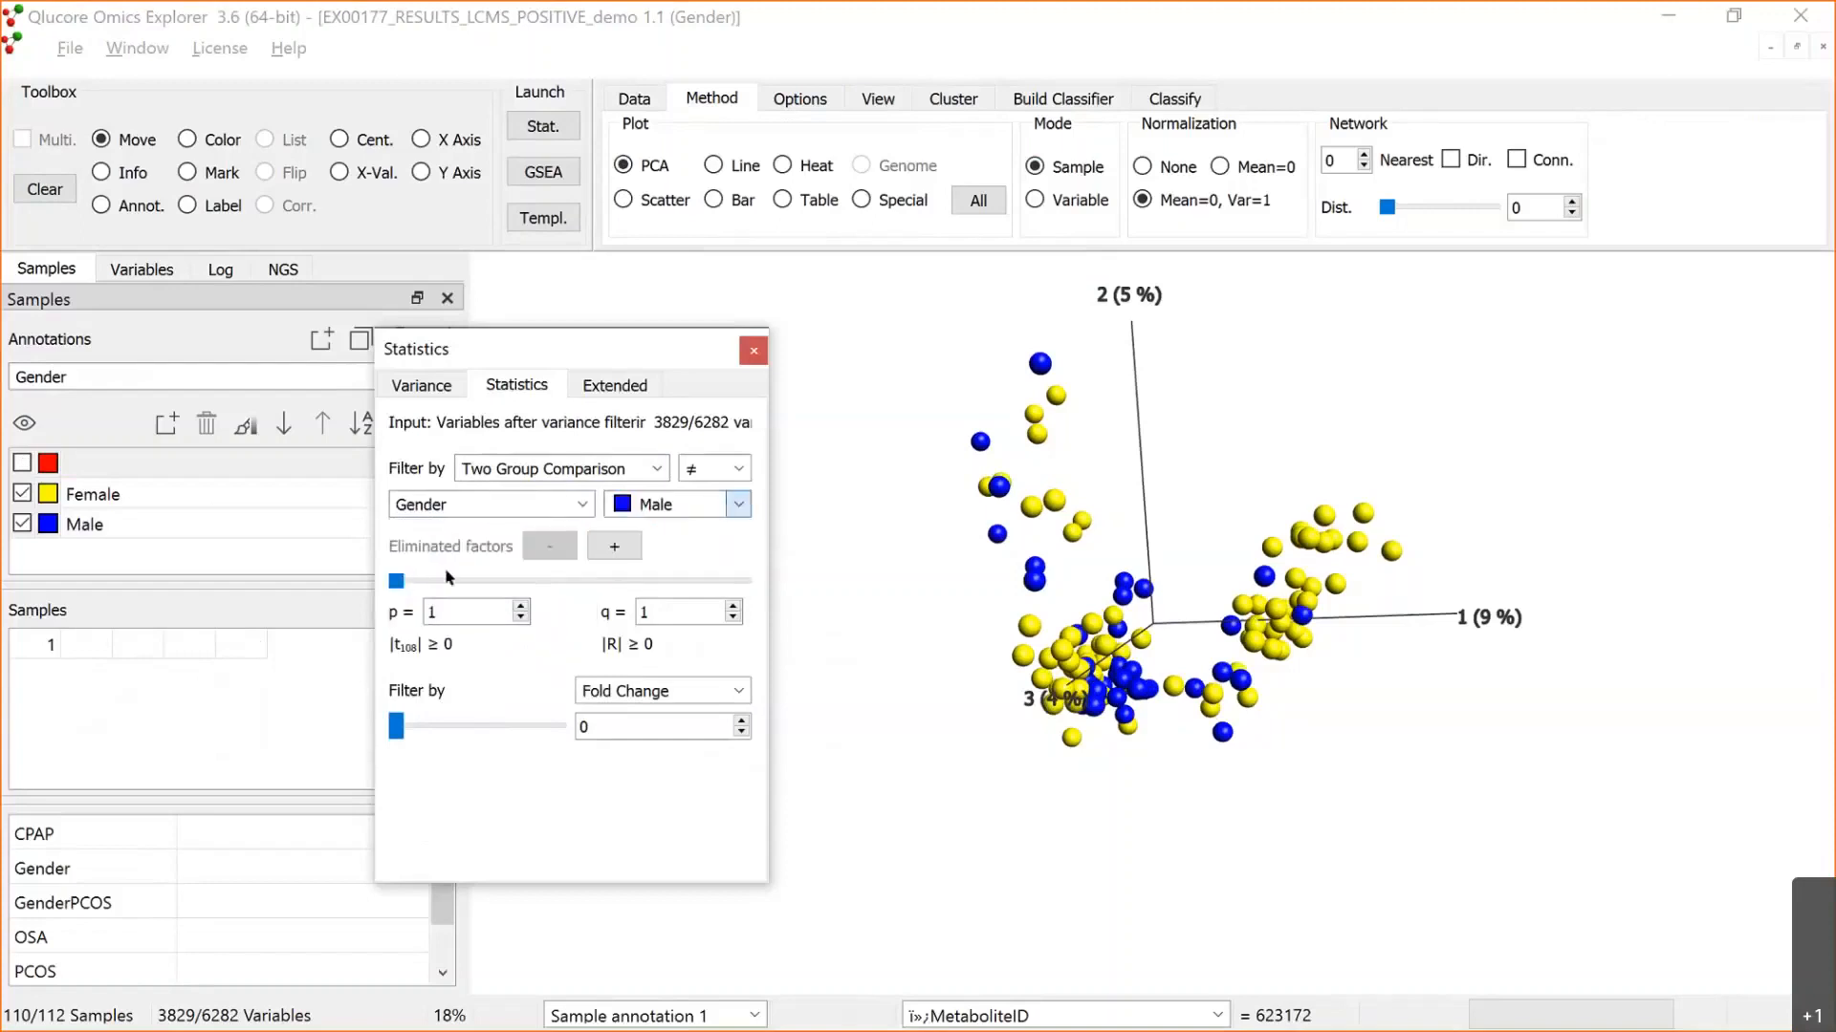
# Step: Lower the p-value cutoff to 5.8e-4, try a fold change cutoff of 1.5, and return the fold change to 1
pyautogui.moveTo(435, 578); pyautogui.dragTo(477, 570)
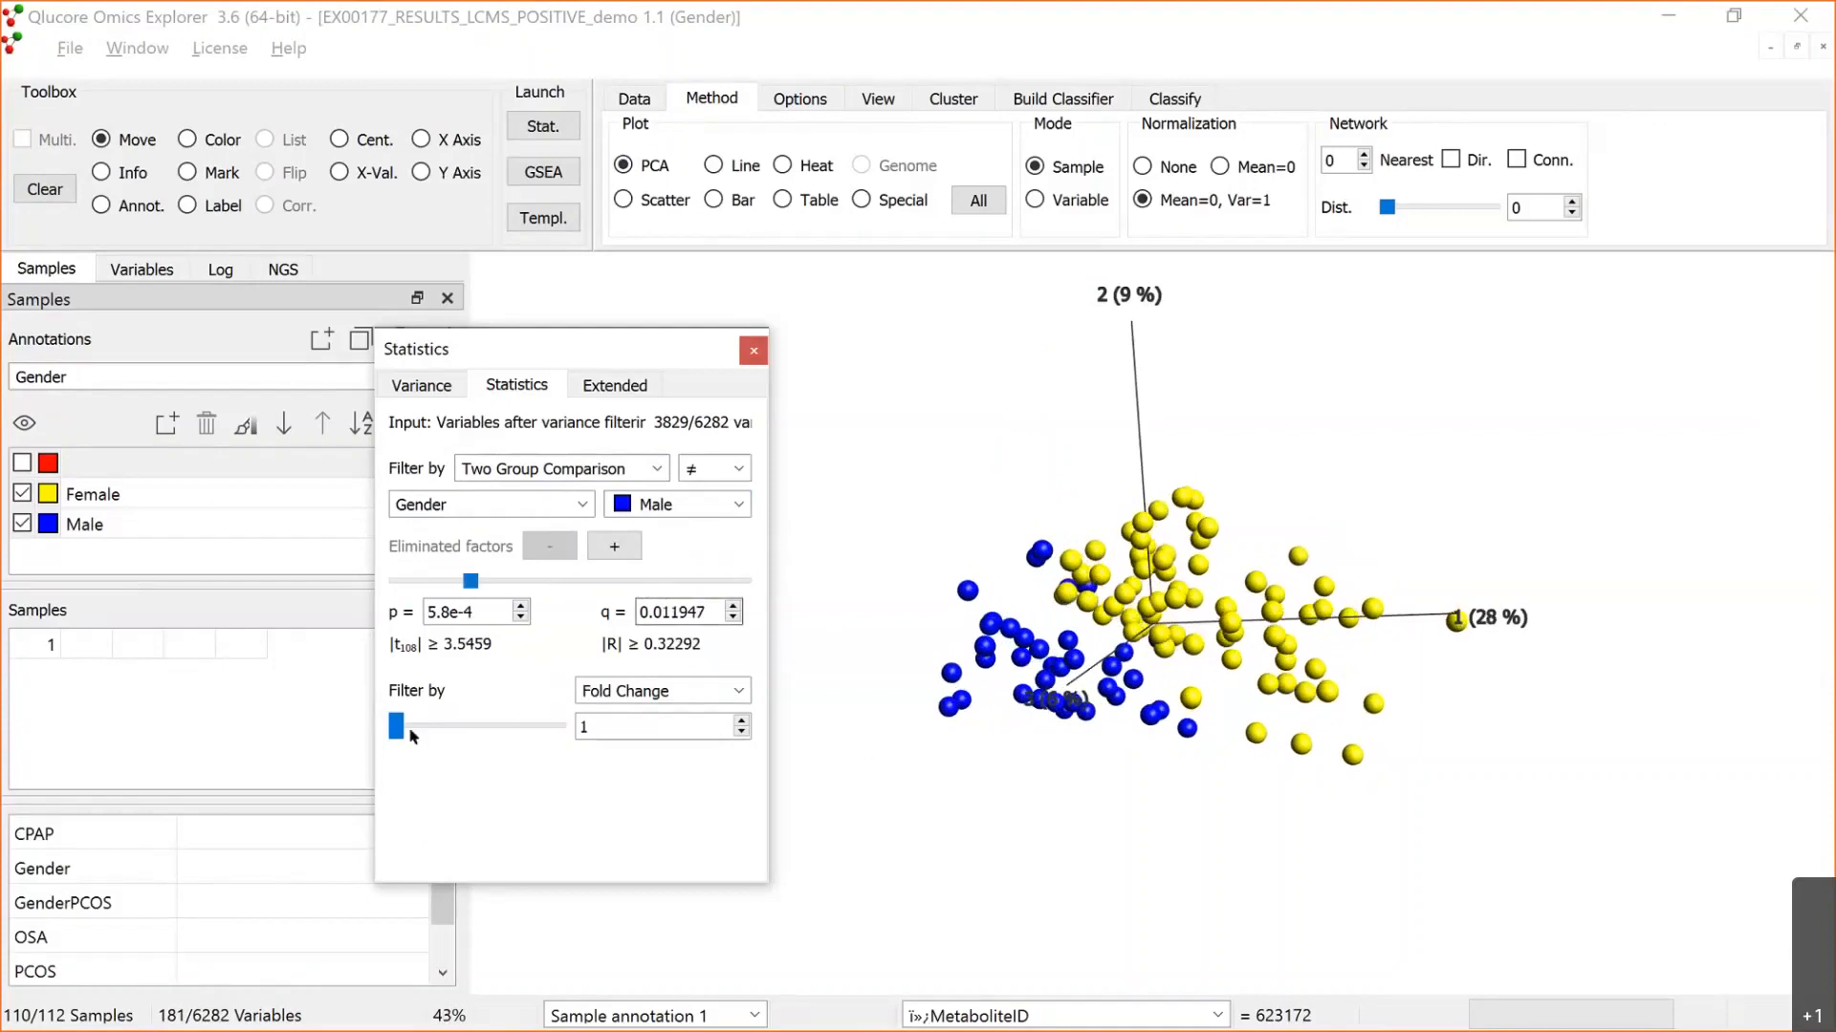
pyautogui.moveTo(400, 724); pyautogui.dragTo(465, 741)
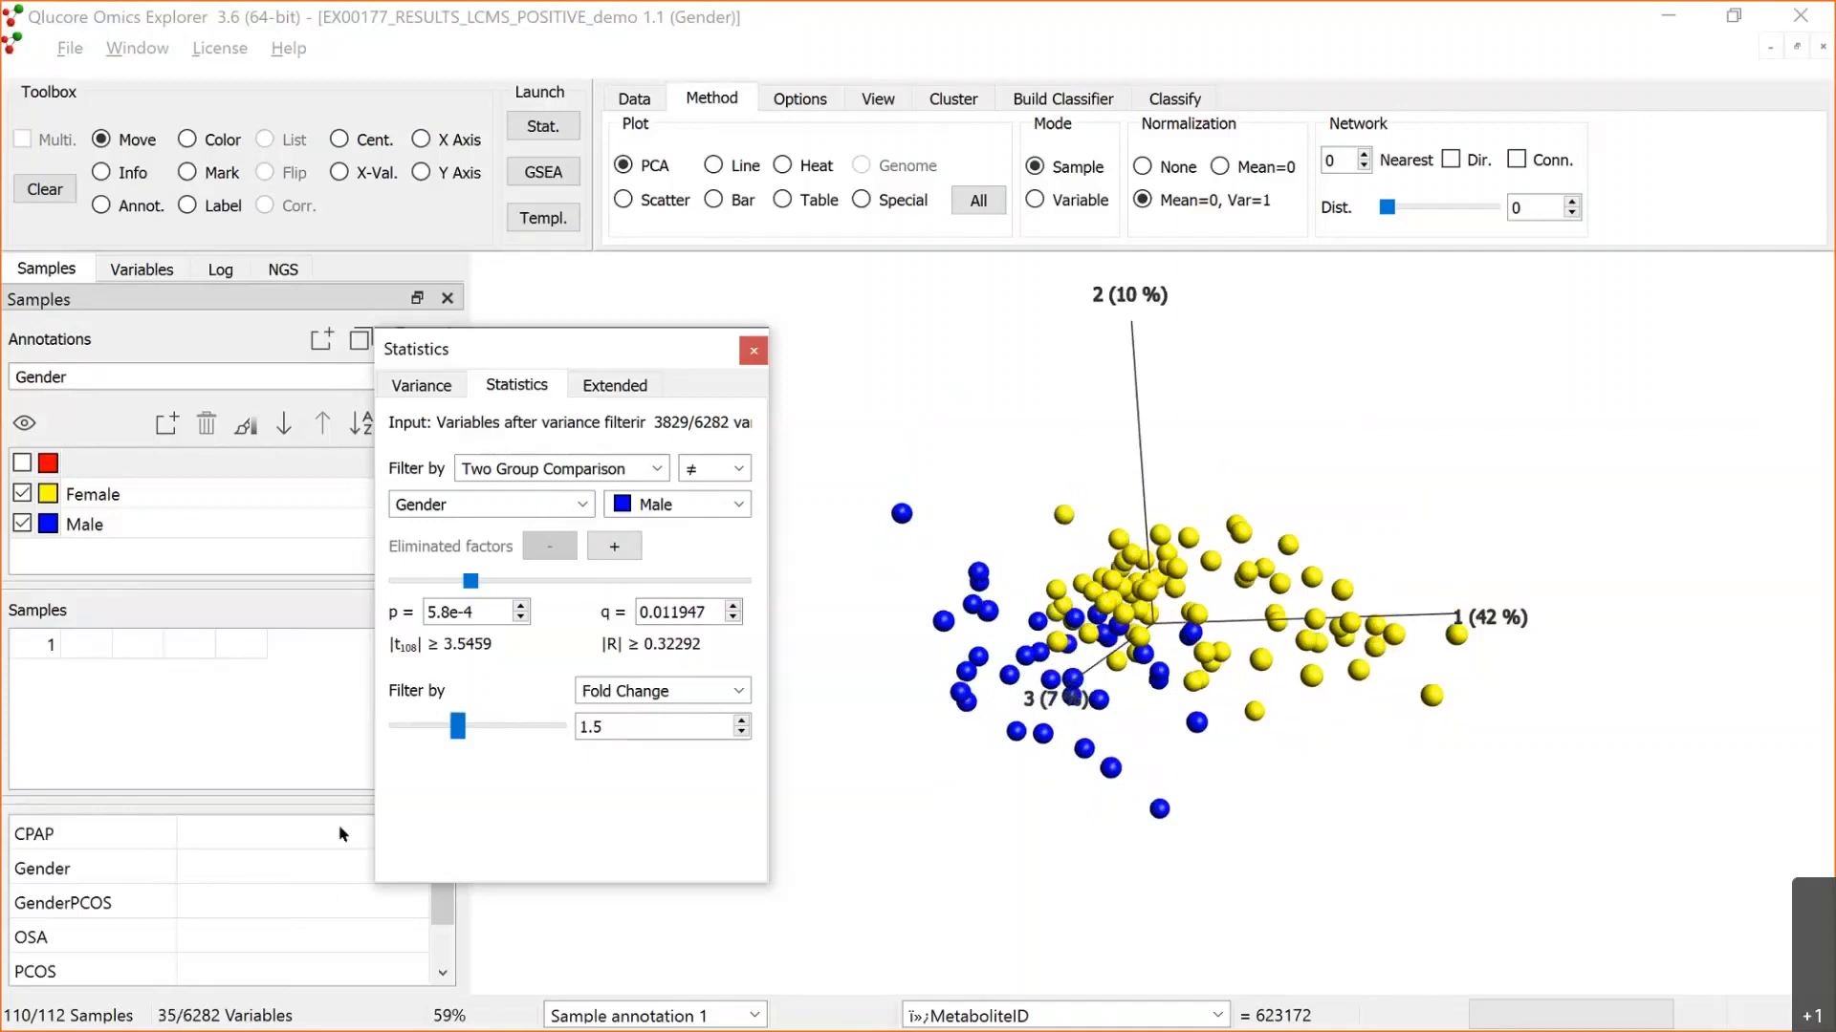
pyautogui.moveTo(457, 725); pyautogui.dragTo(395, 728)
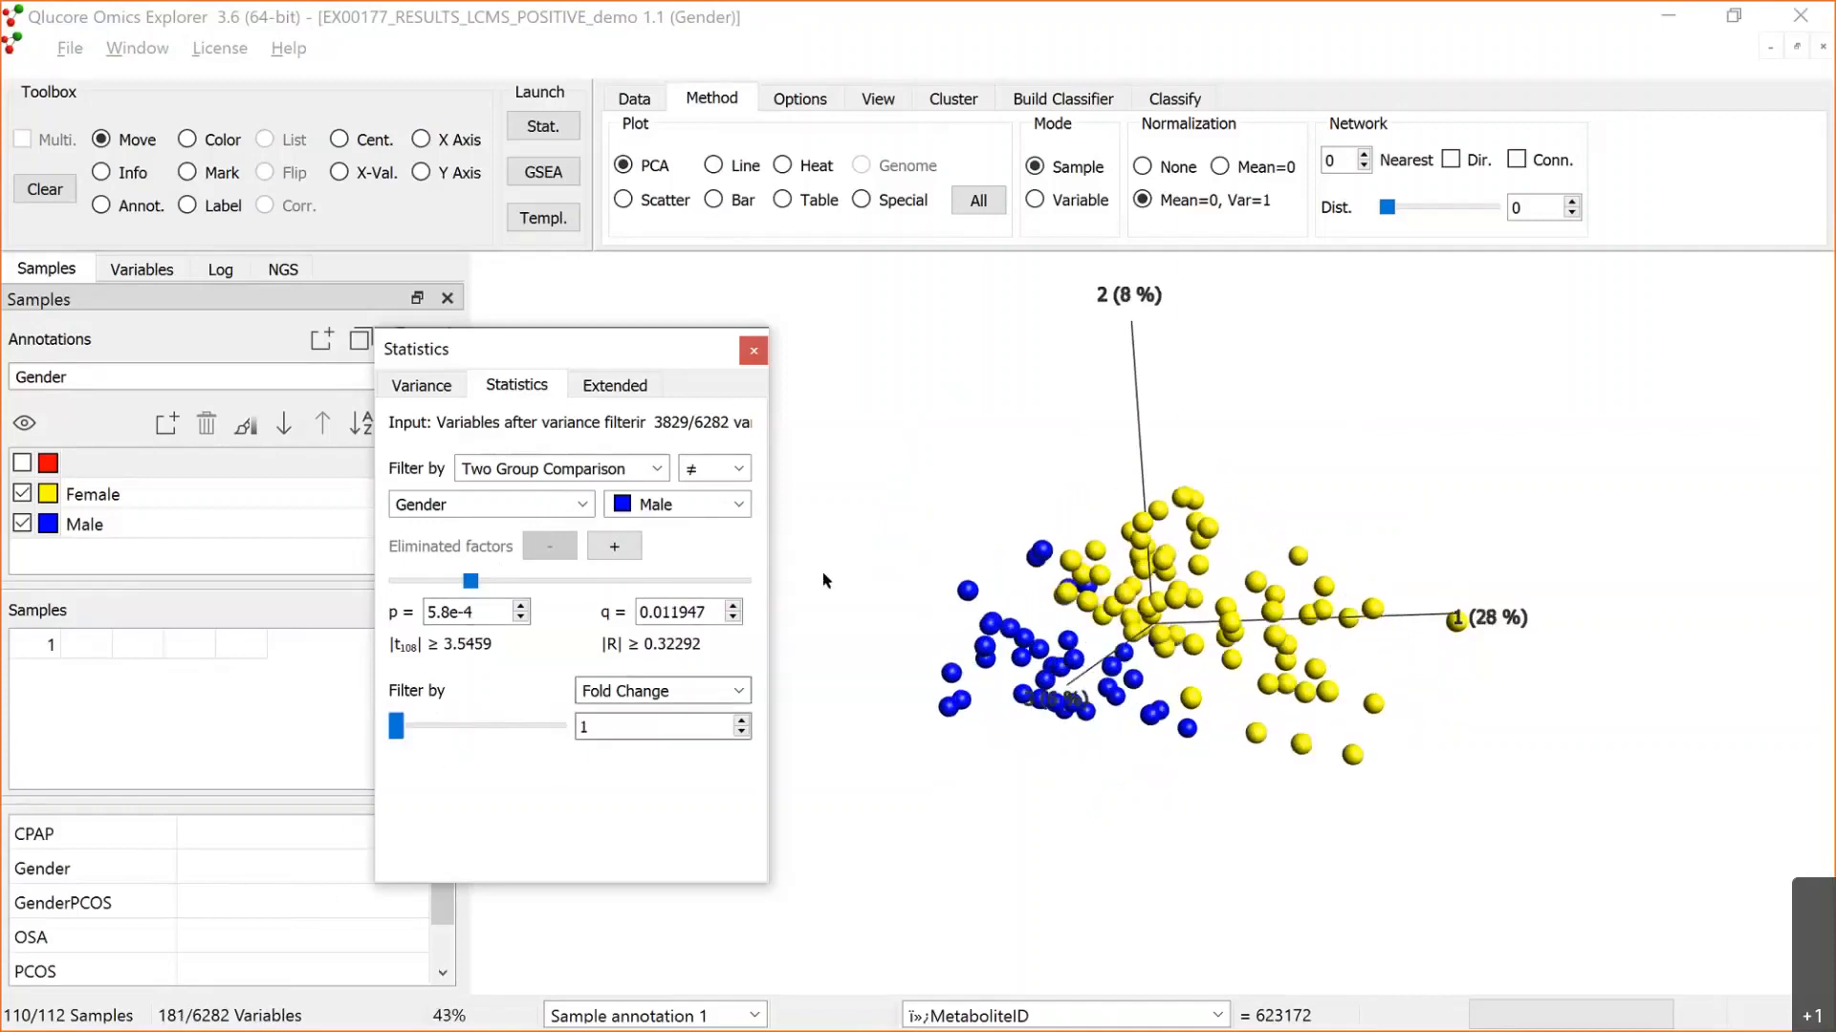
pyautogui.moveTo(657, 362); pyautogui.dragTo(689, 447)
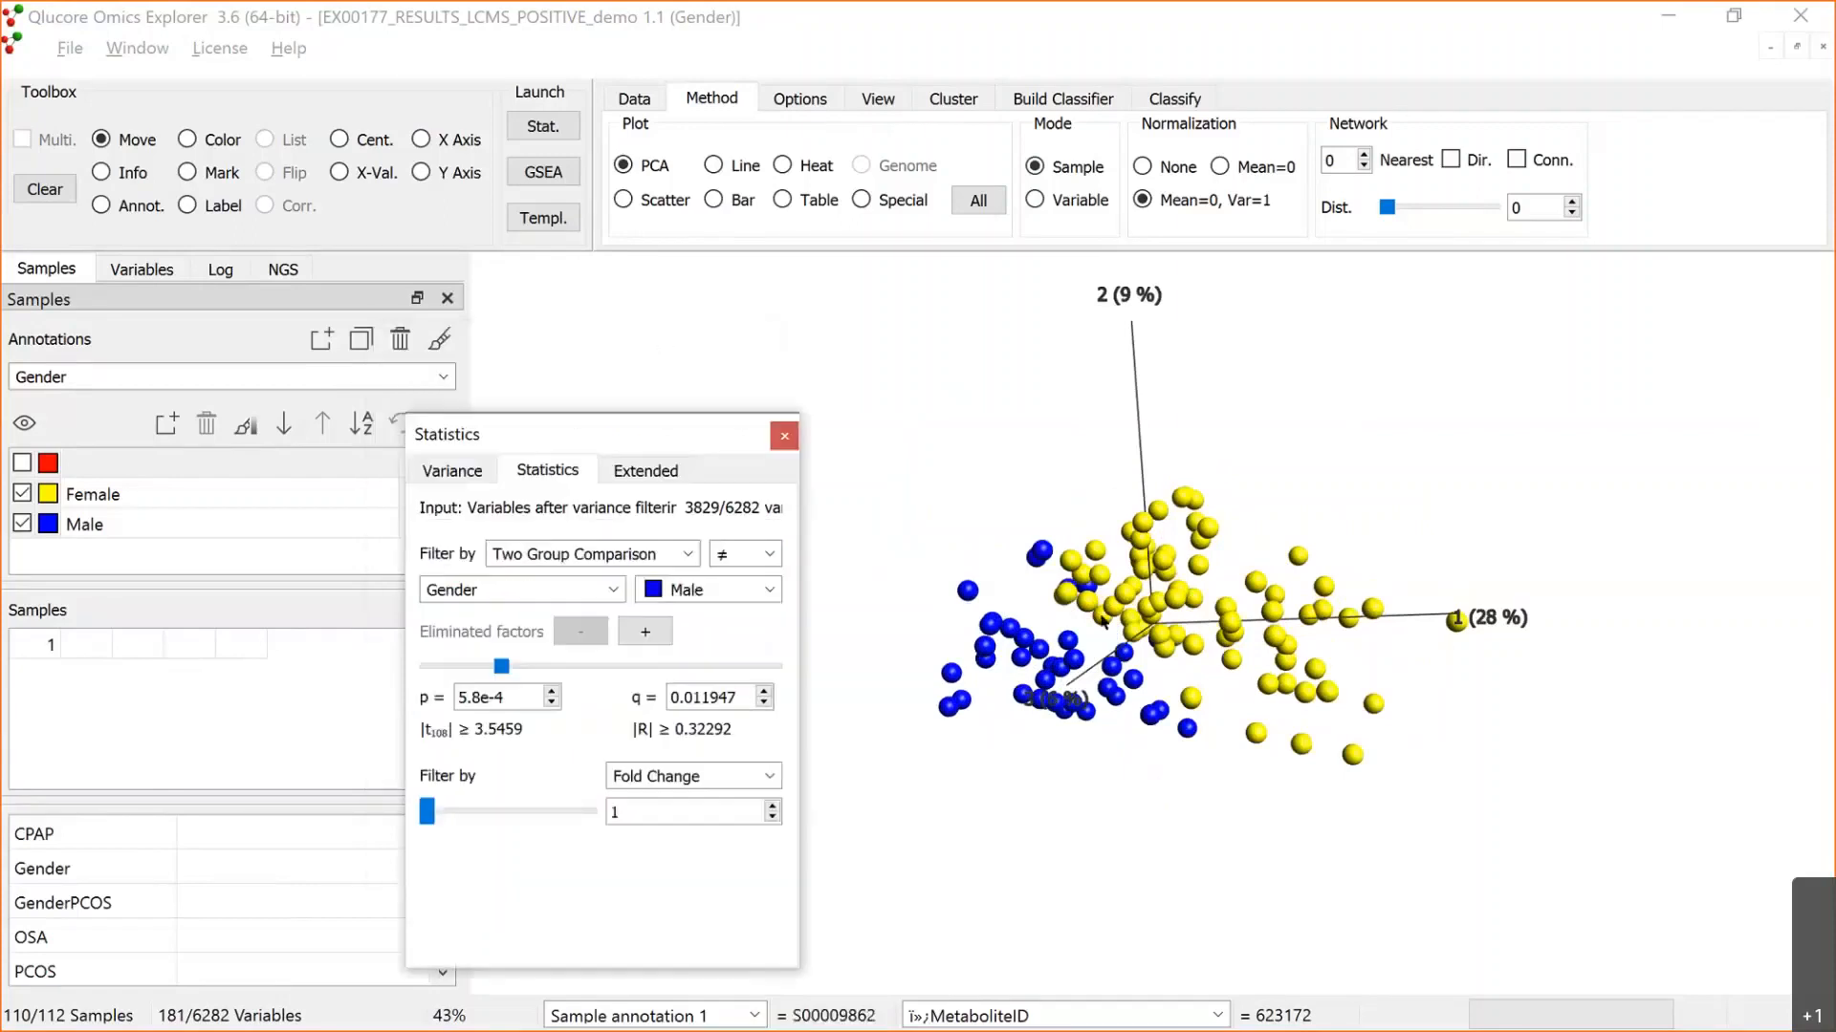
pyautogui.moveTo(1219, 521); pyautogui.dragTo(1192, 787)
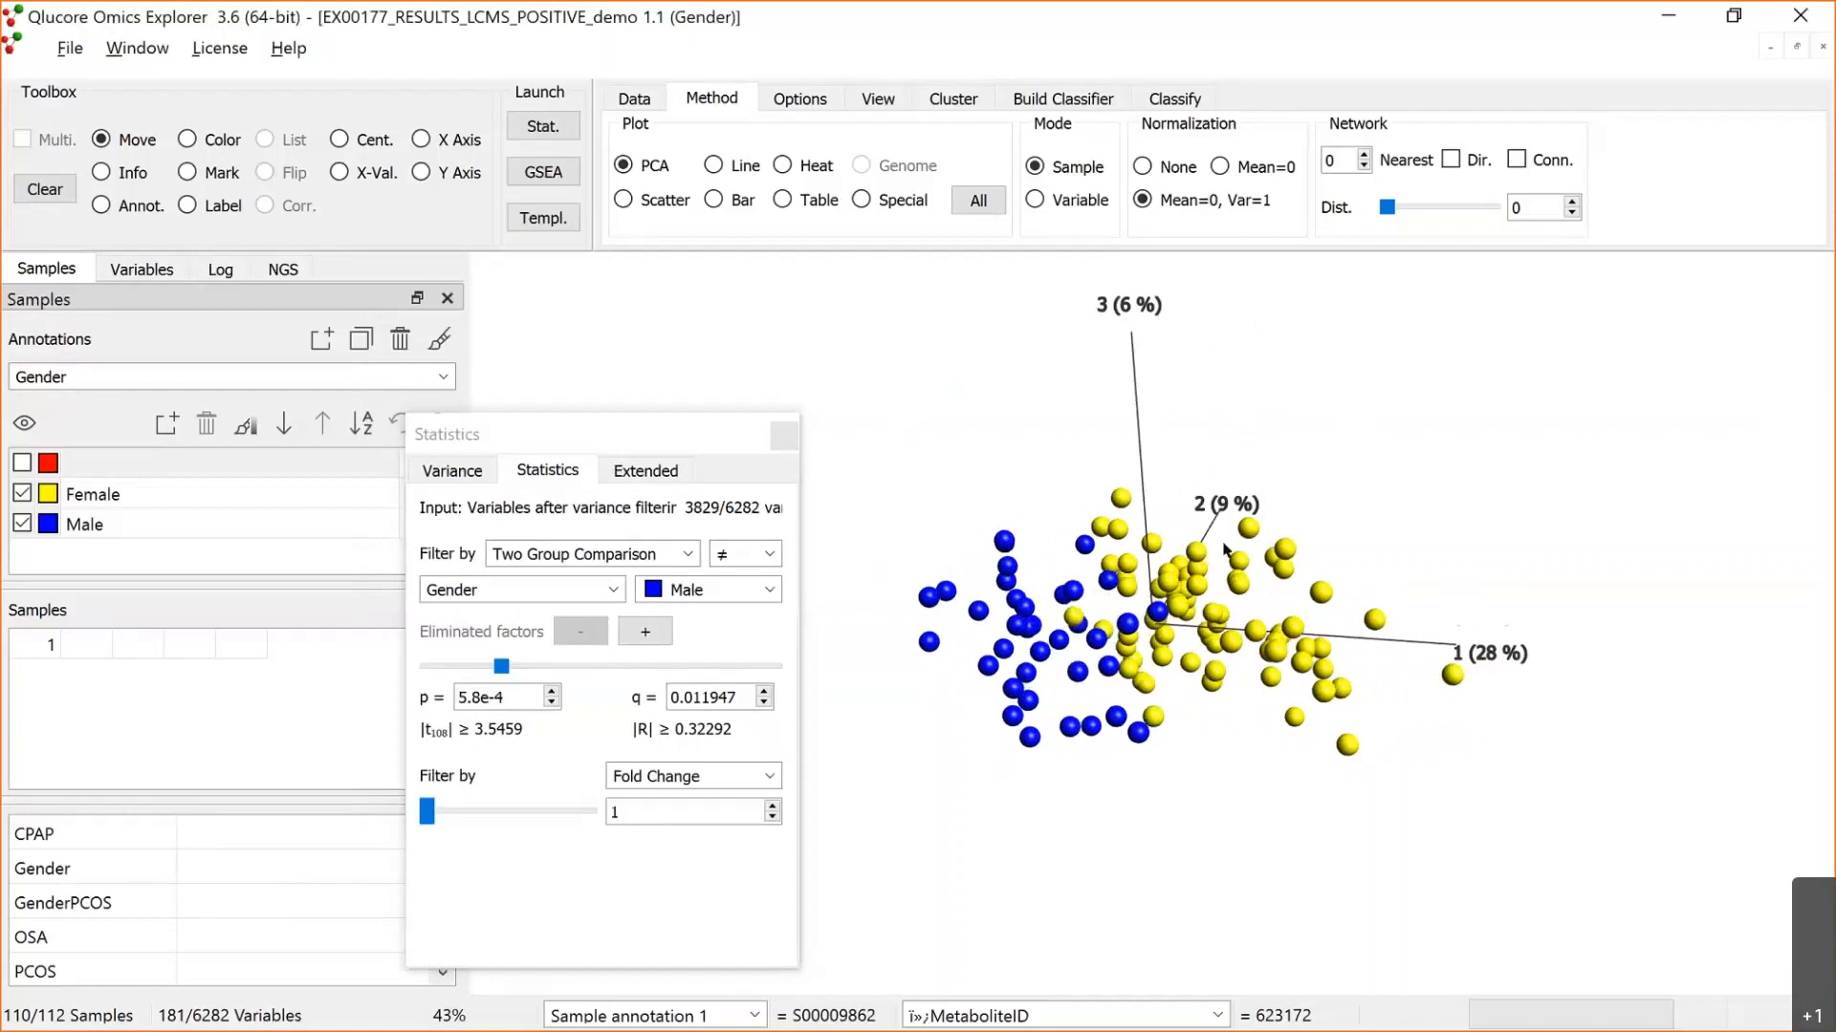
pyautogui.moveTo(1223, 545); pyautogui.dragTo(1129, 655)
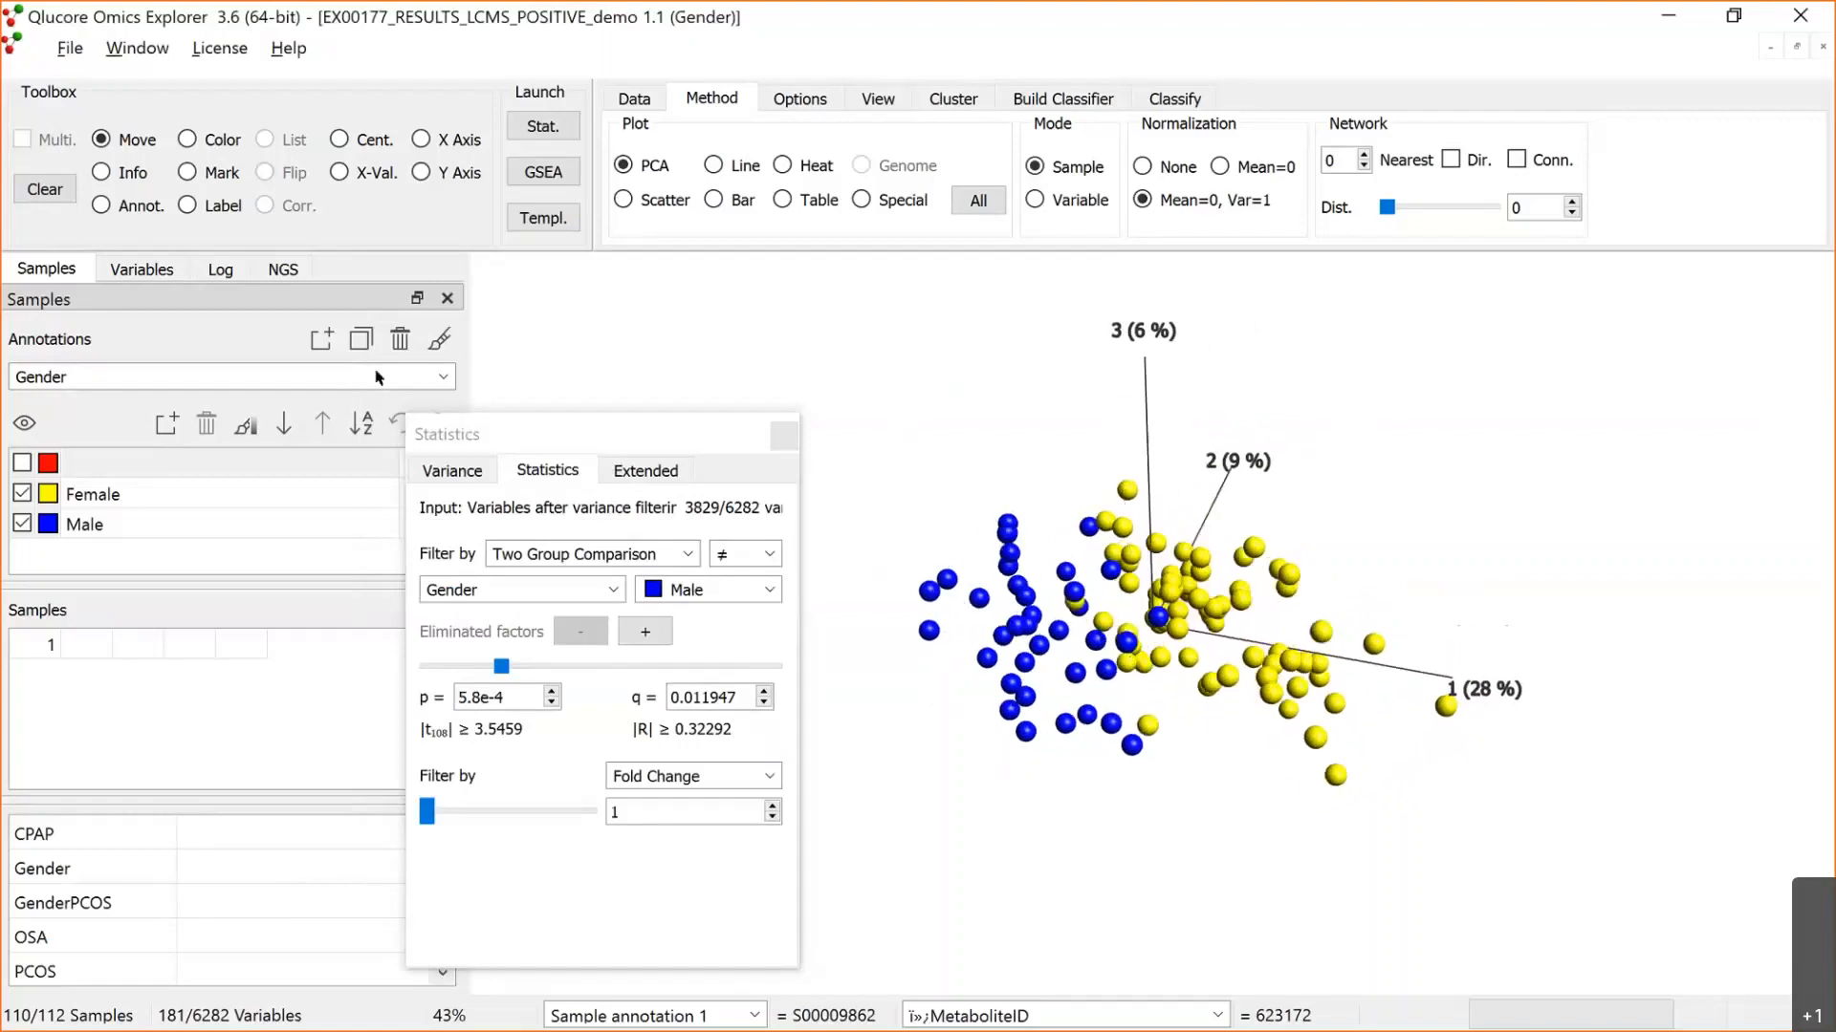
# Step: Save the filtered variables as a copy of the active variable list and name it "Mne vs Women"
pyautogui.click(144, 269)
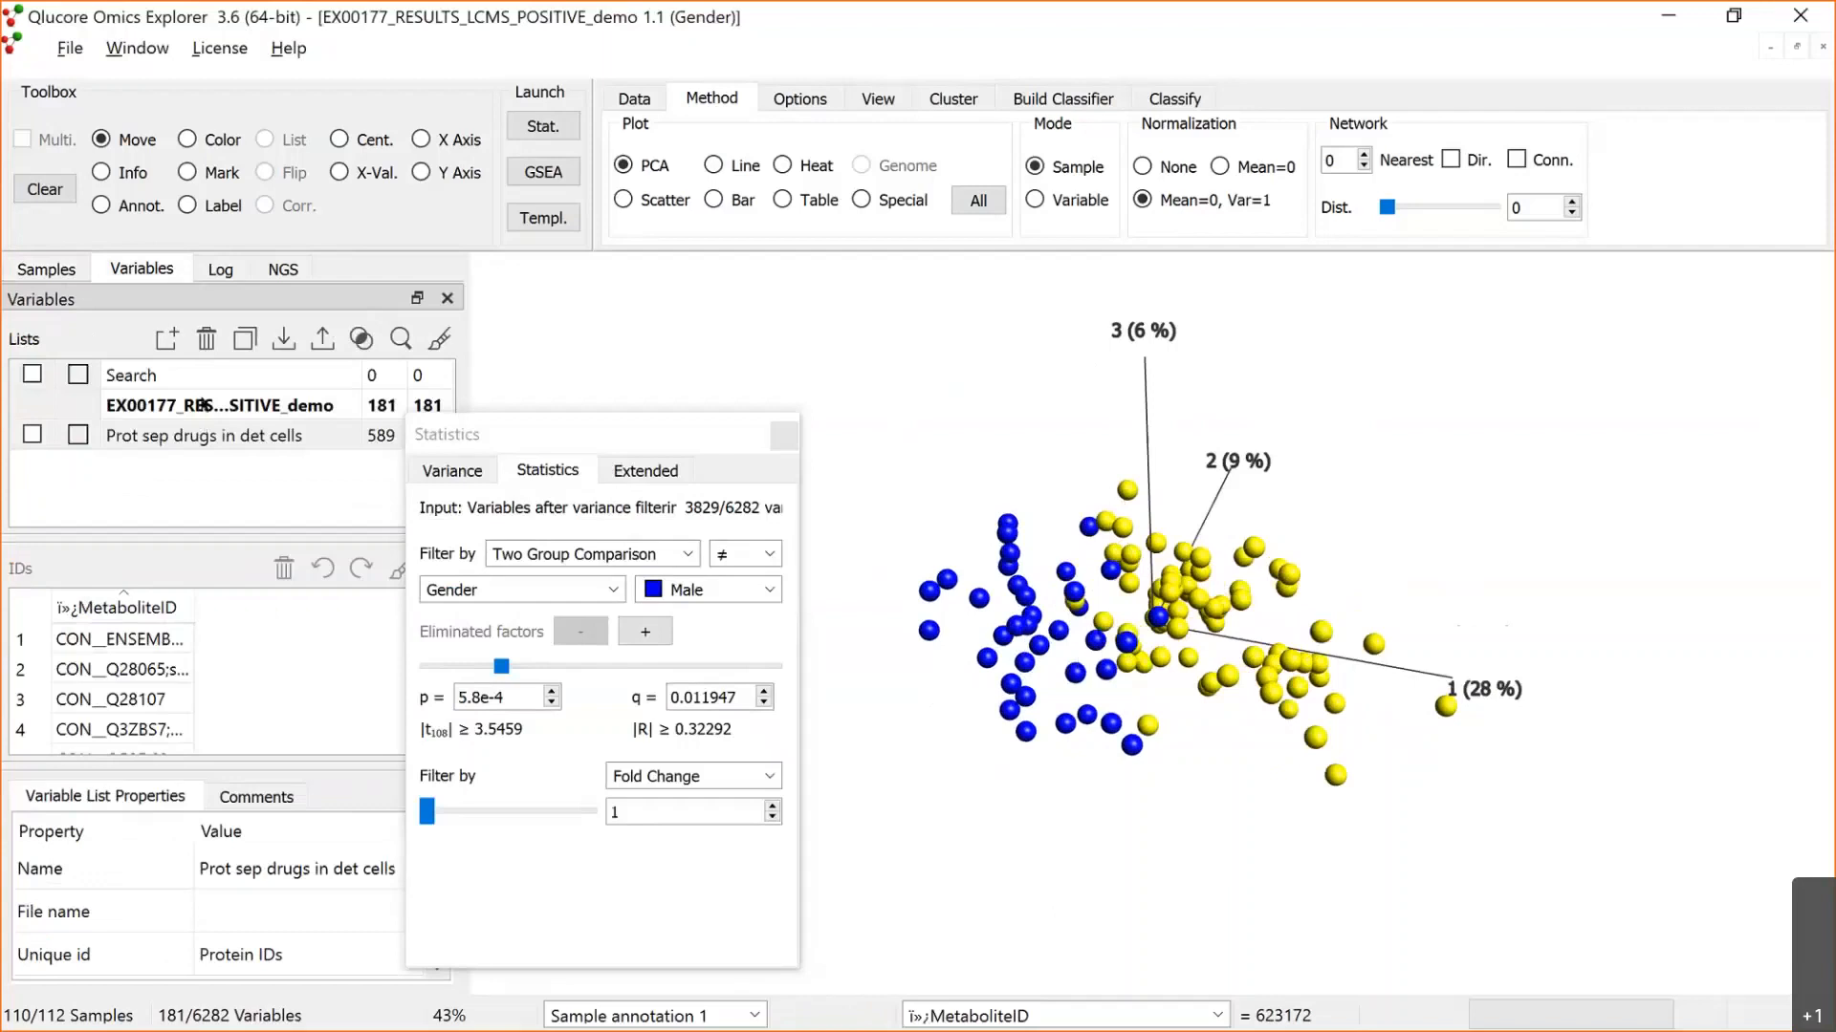
pyautogui.click(202, 406)
pyautogui.click(245, 338)
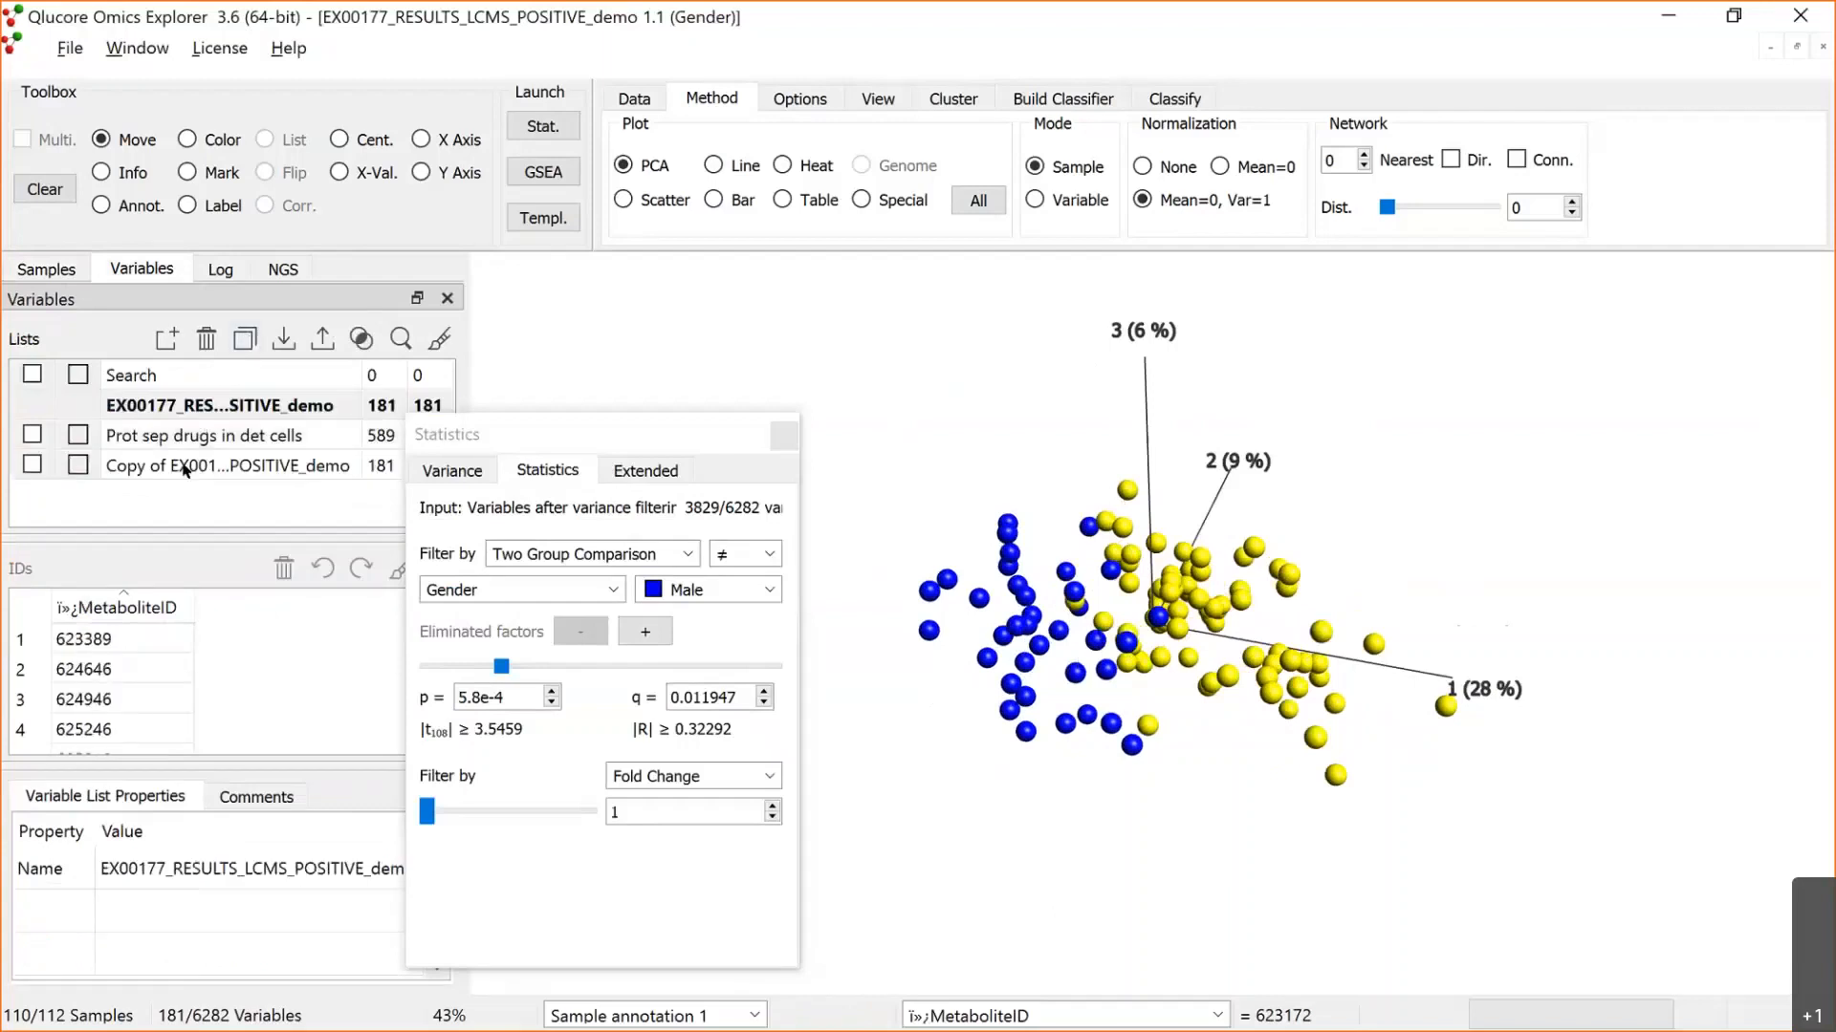
pyautogui.doubleClick(172, 459)
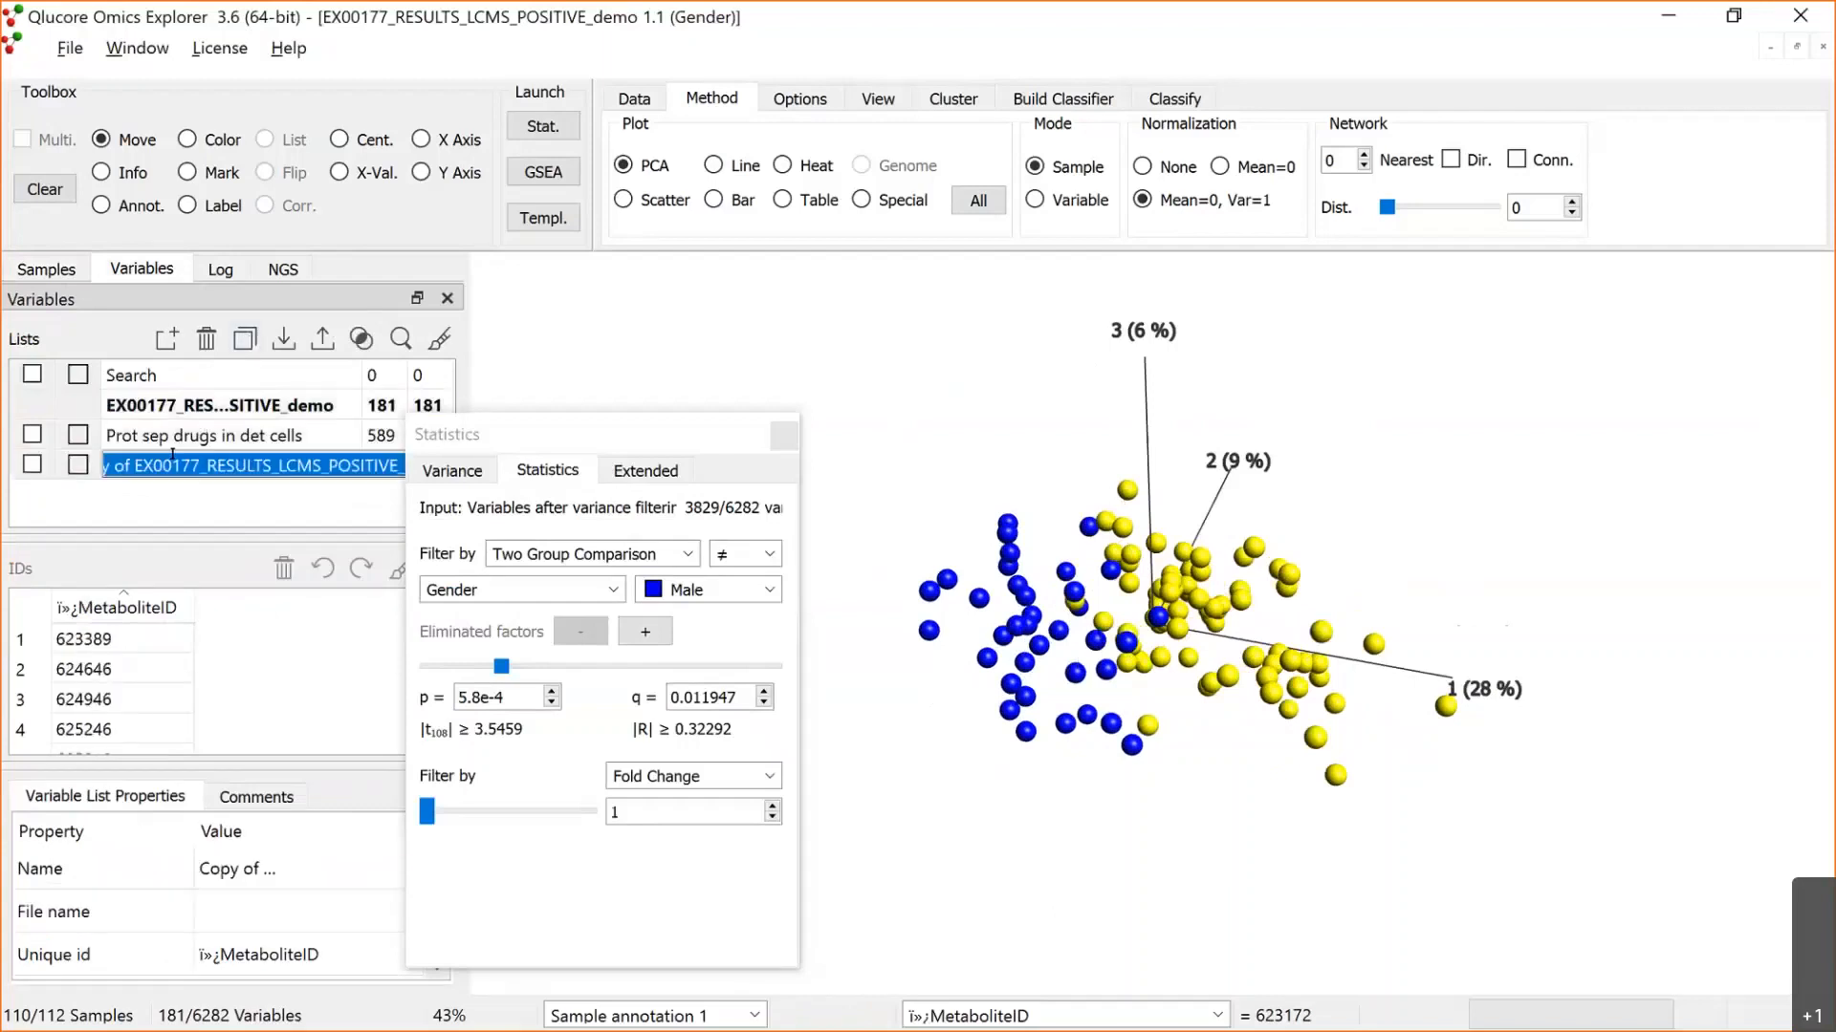
pyautogui.write('Mne vs ')
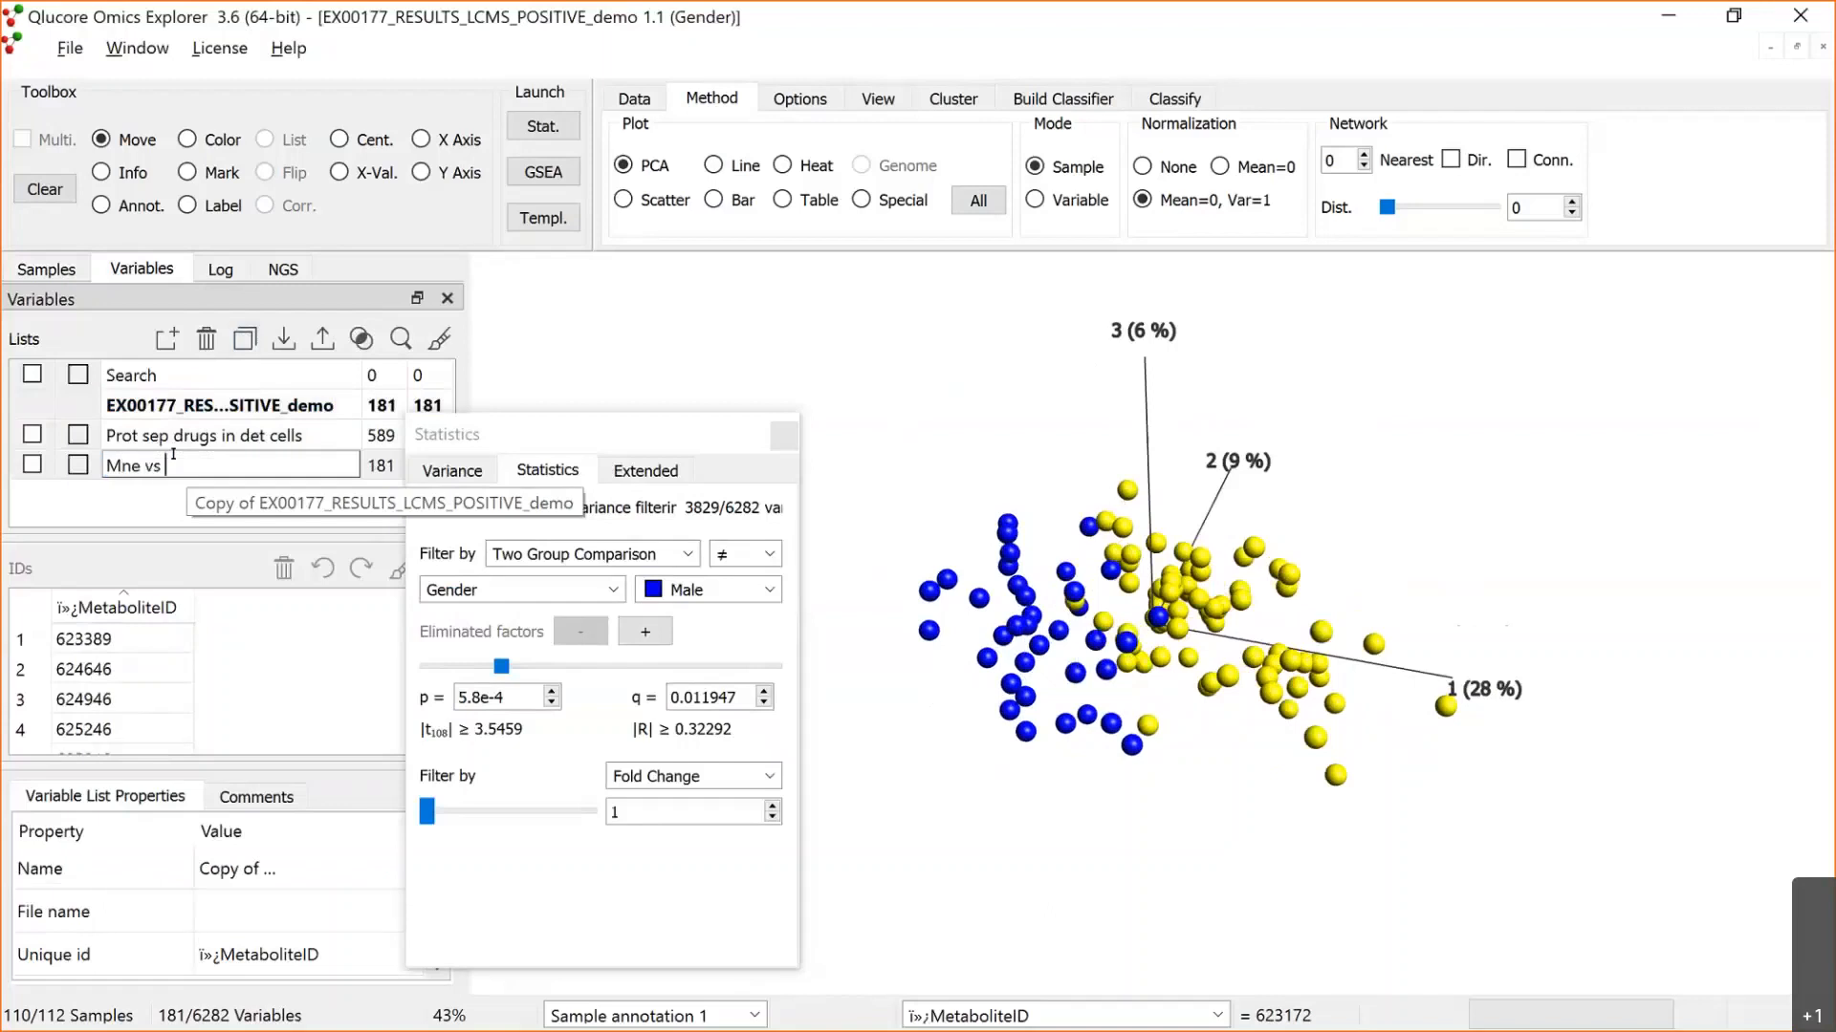
pyautogui.write('Women')
pyautogui.press('Return')
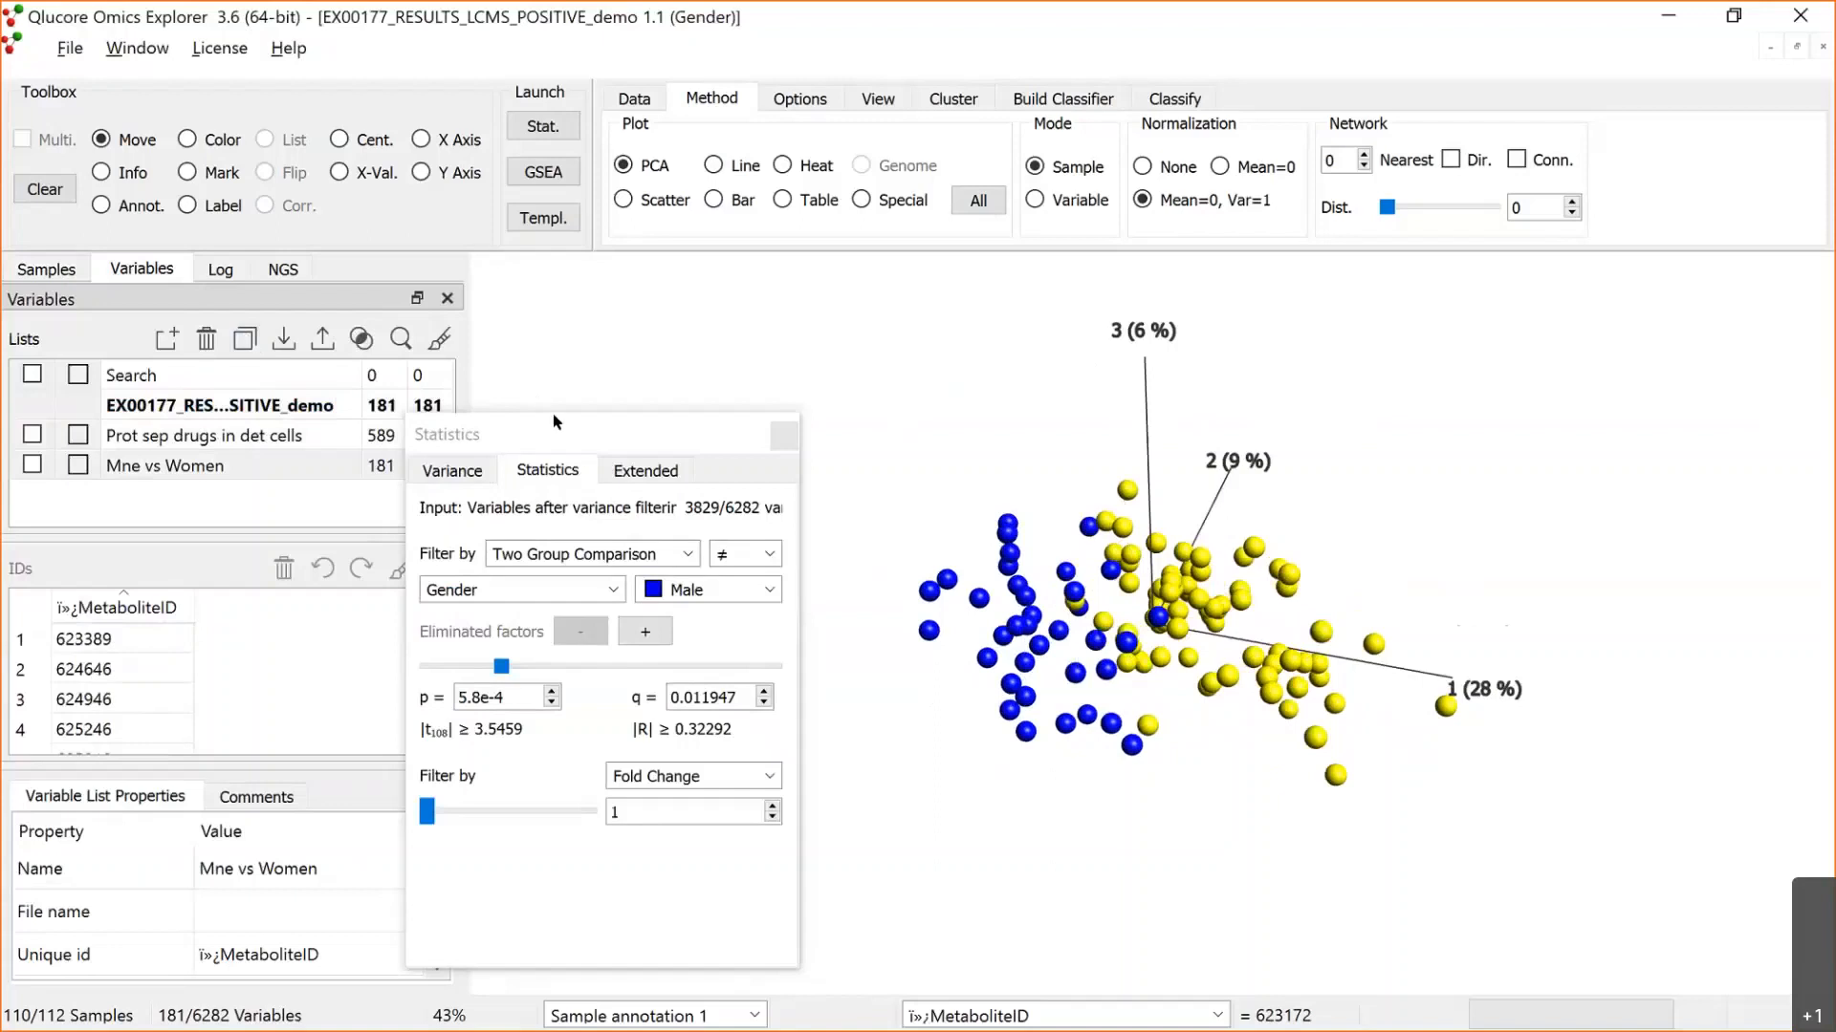
# Step: Move the Statistics window aside and create a new synchronized plot from the PCA plot
pyautogui.moveTo(612, 435); pyautogui.dragTo(432, 517)
pyautogui.rightClick(679, 461)
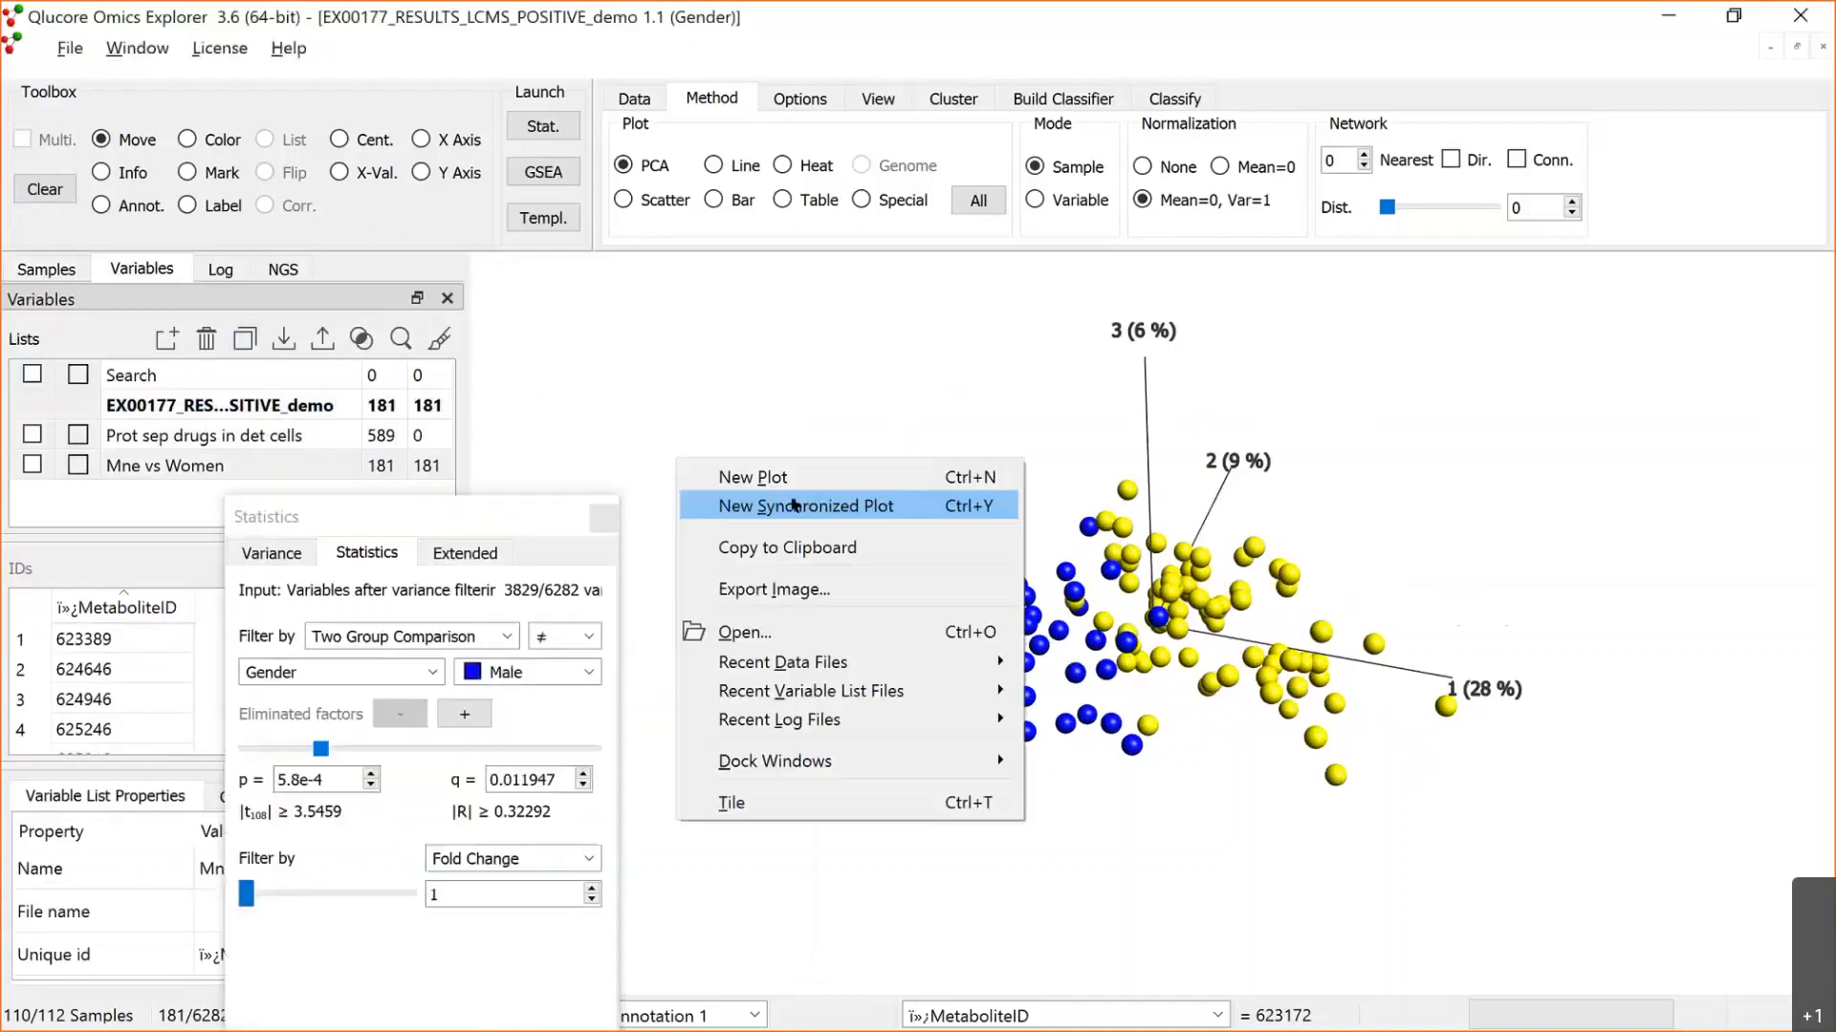
pyautogui.click(797, 506)
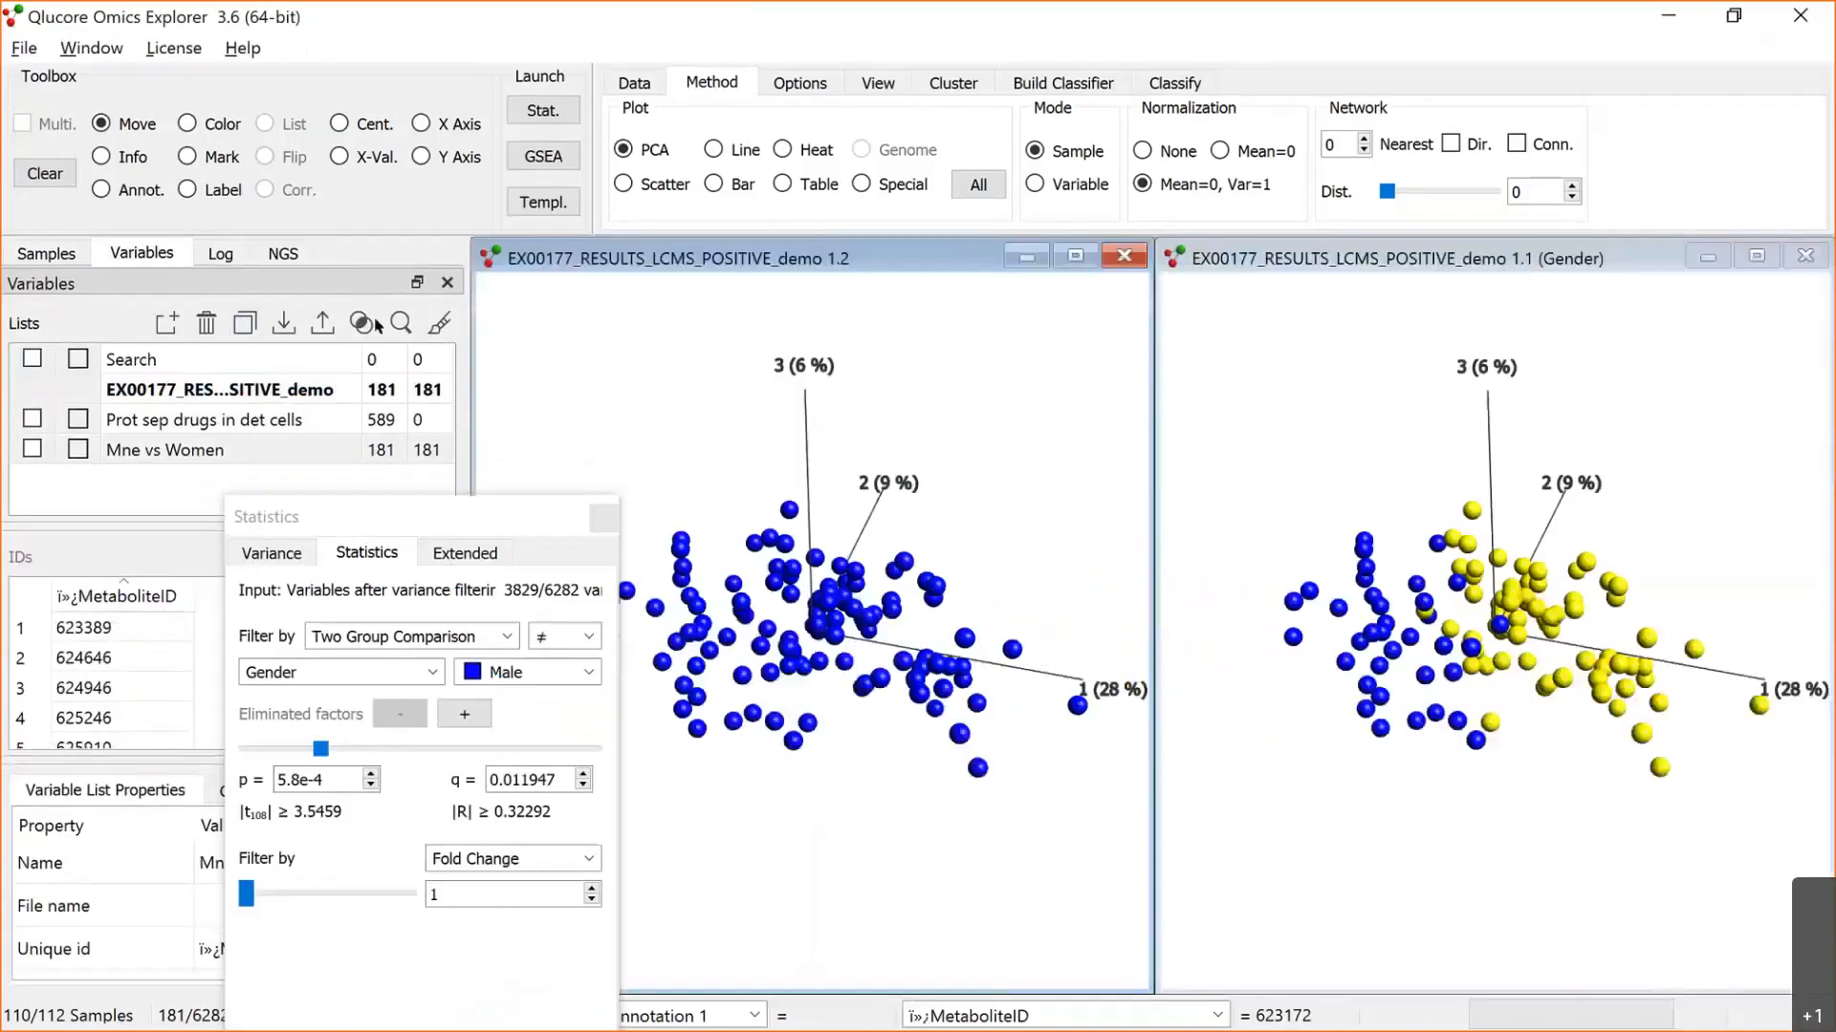
# Step: Colour the new synchronized PCA plot by the GenderPCOS annotation
pyautogui.click(69, 256)
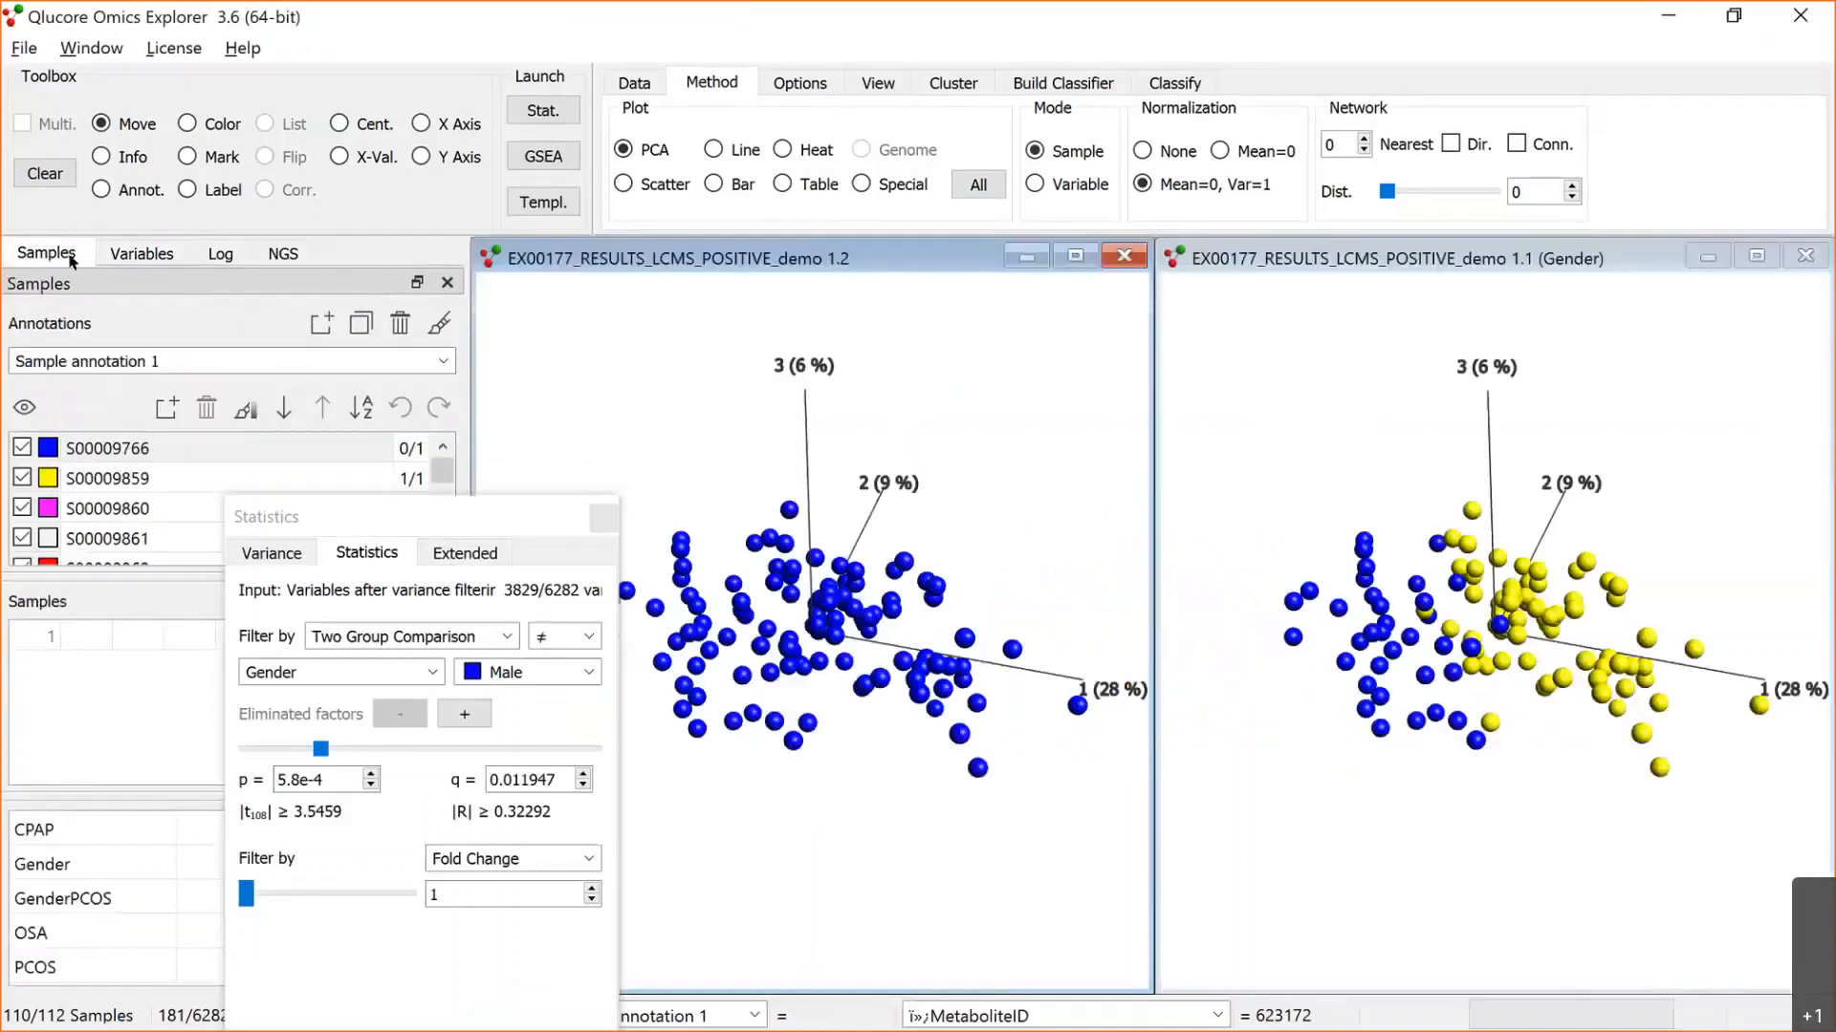
pyautogui.click(442, 361)
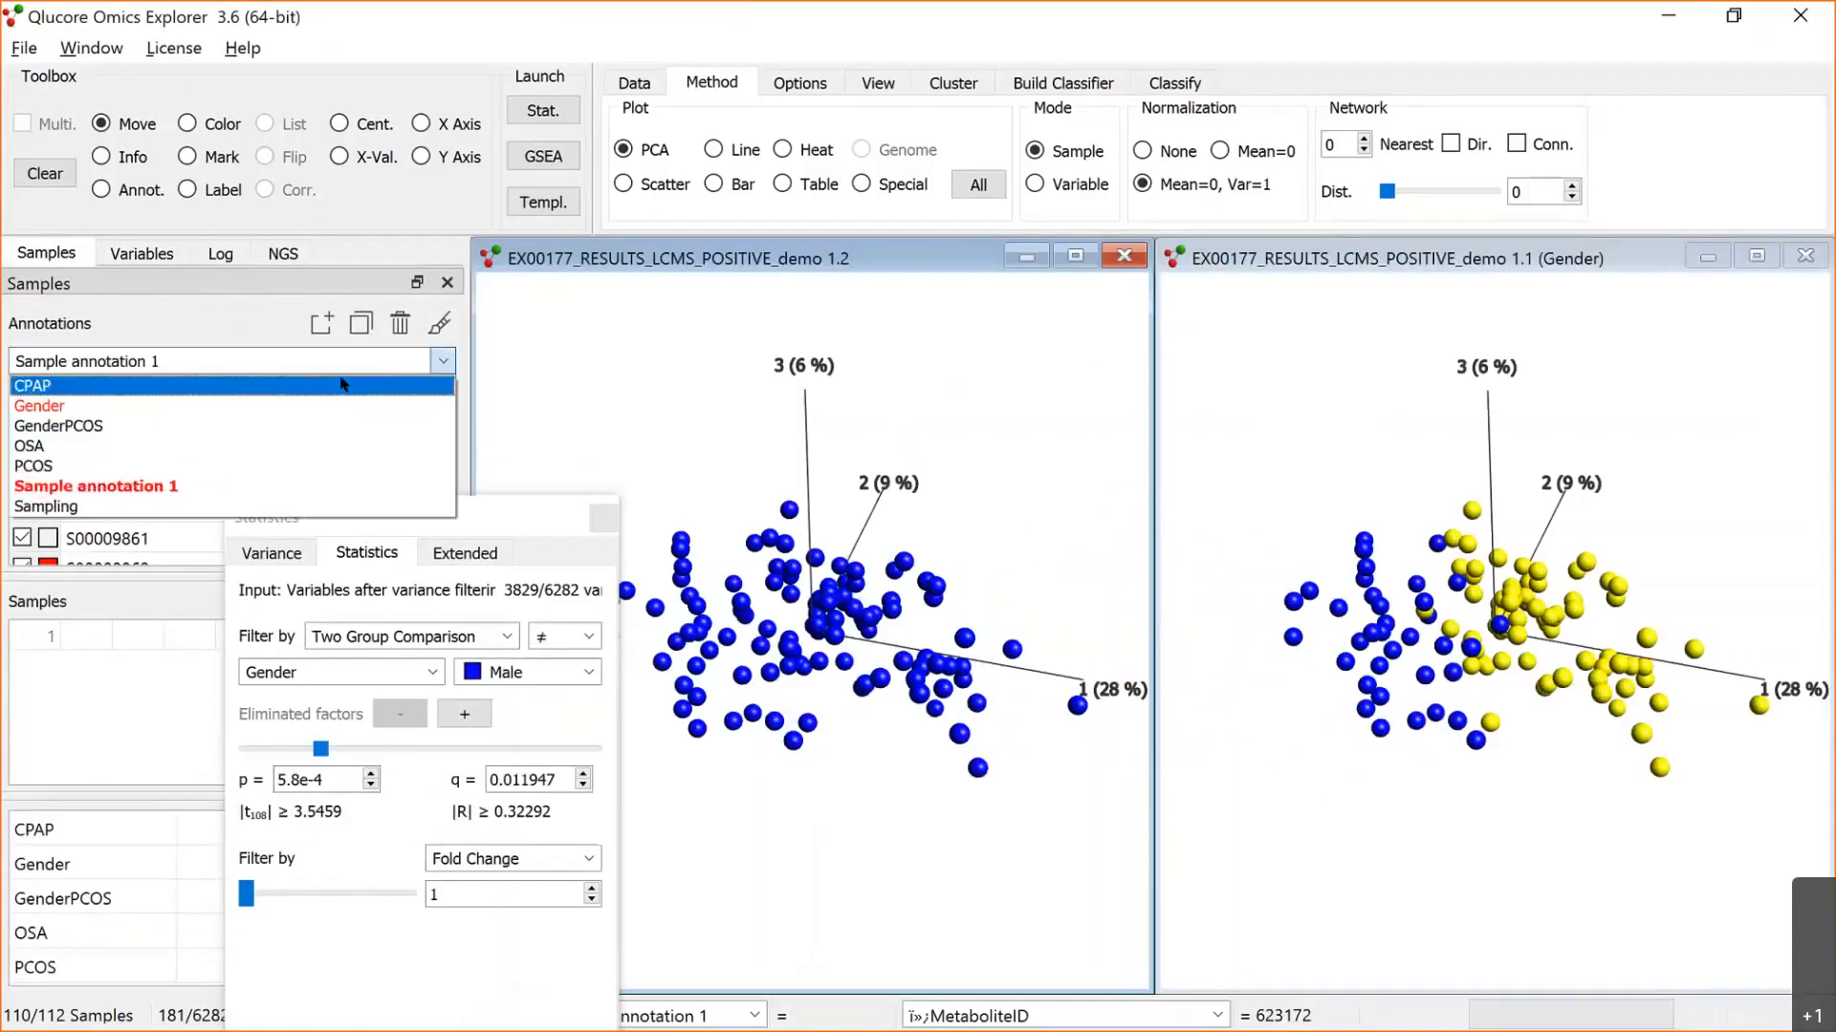
pyautogui.click(220, 431)
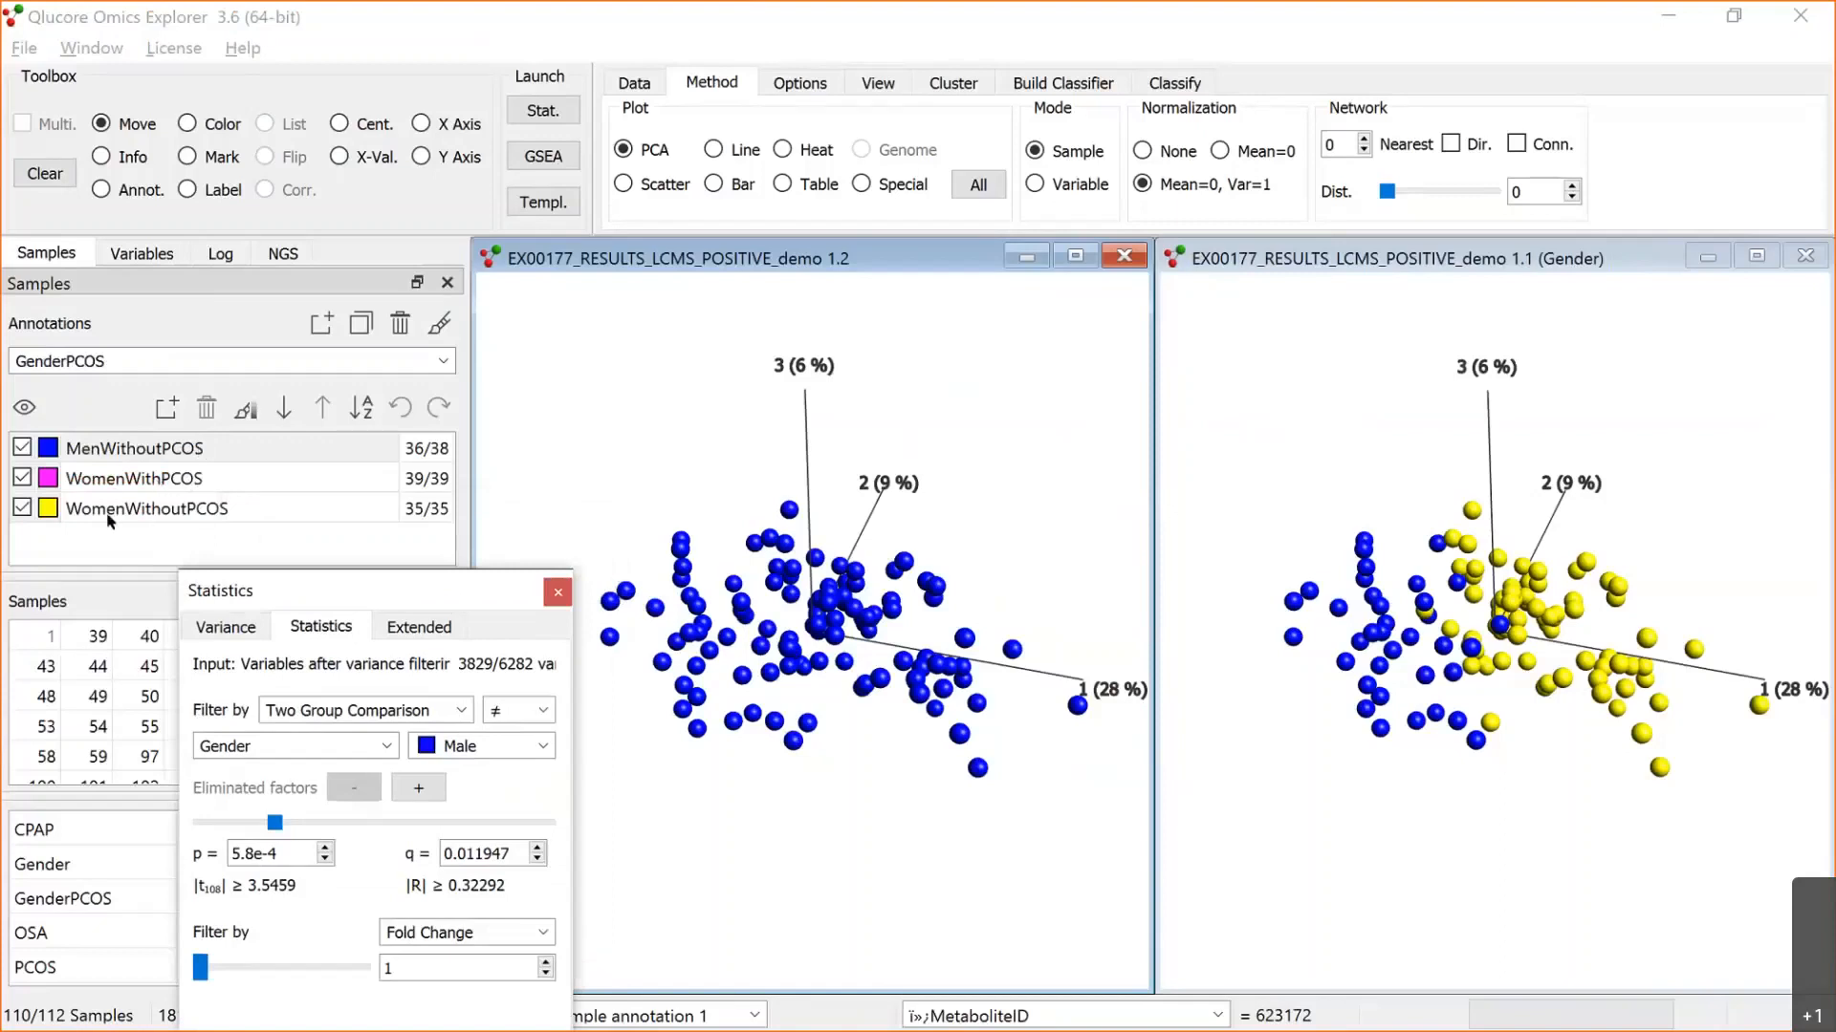
pyautogui.click(439, 323)
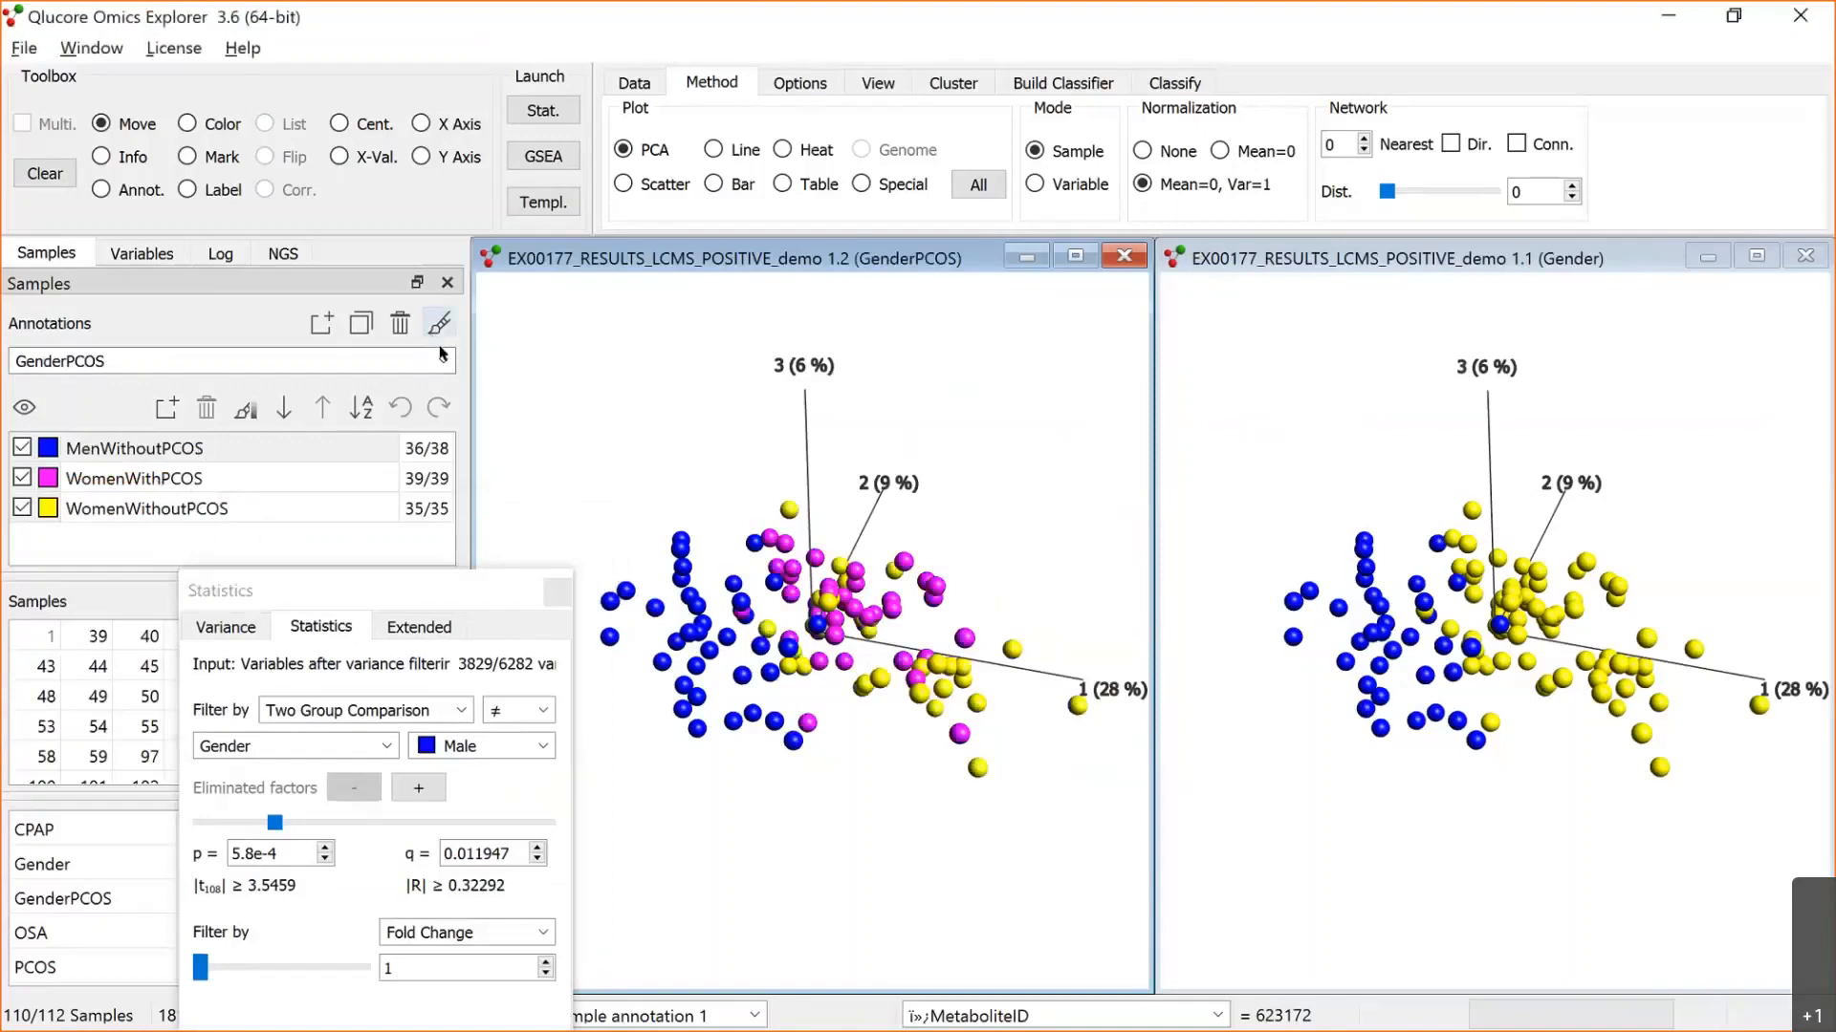
pyautogui.moveTo(818, 625); pyautogui.dragTo(868, 503)
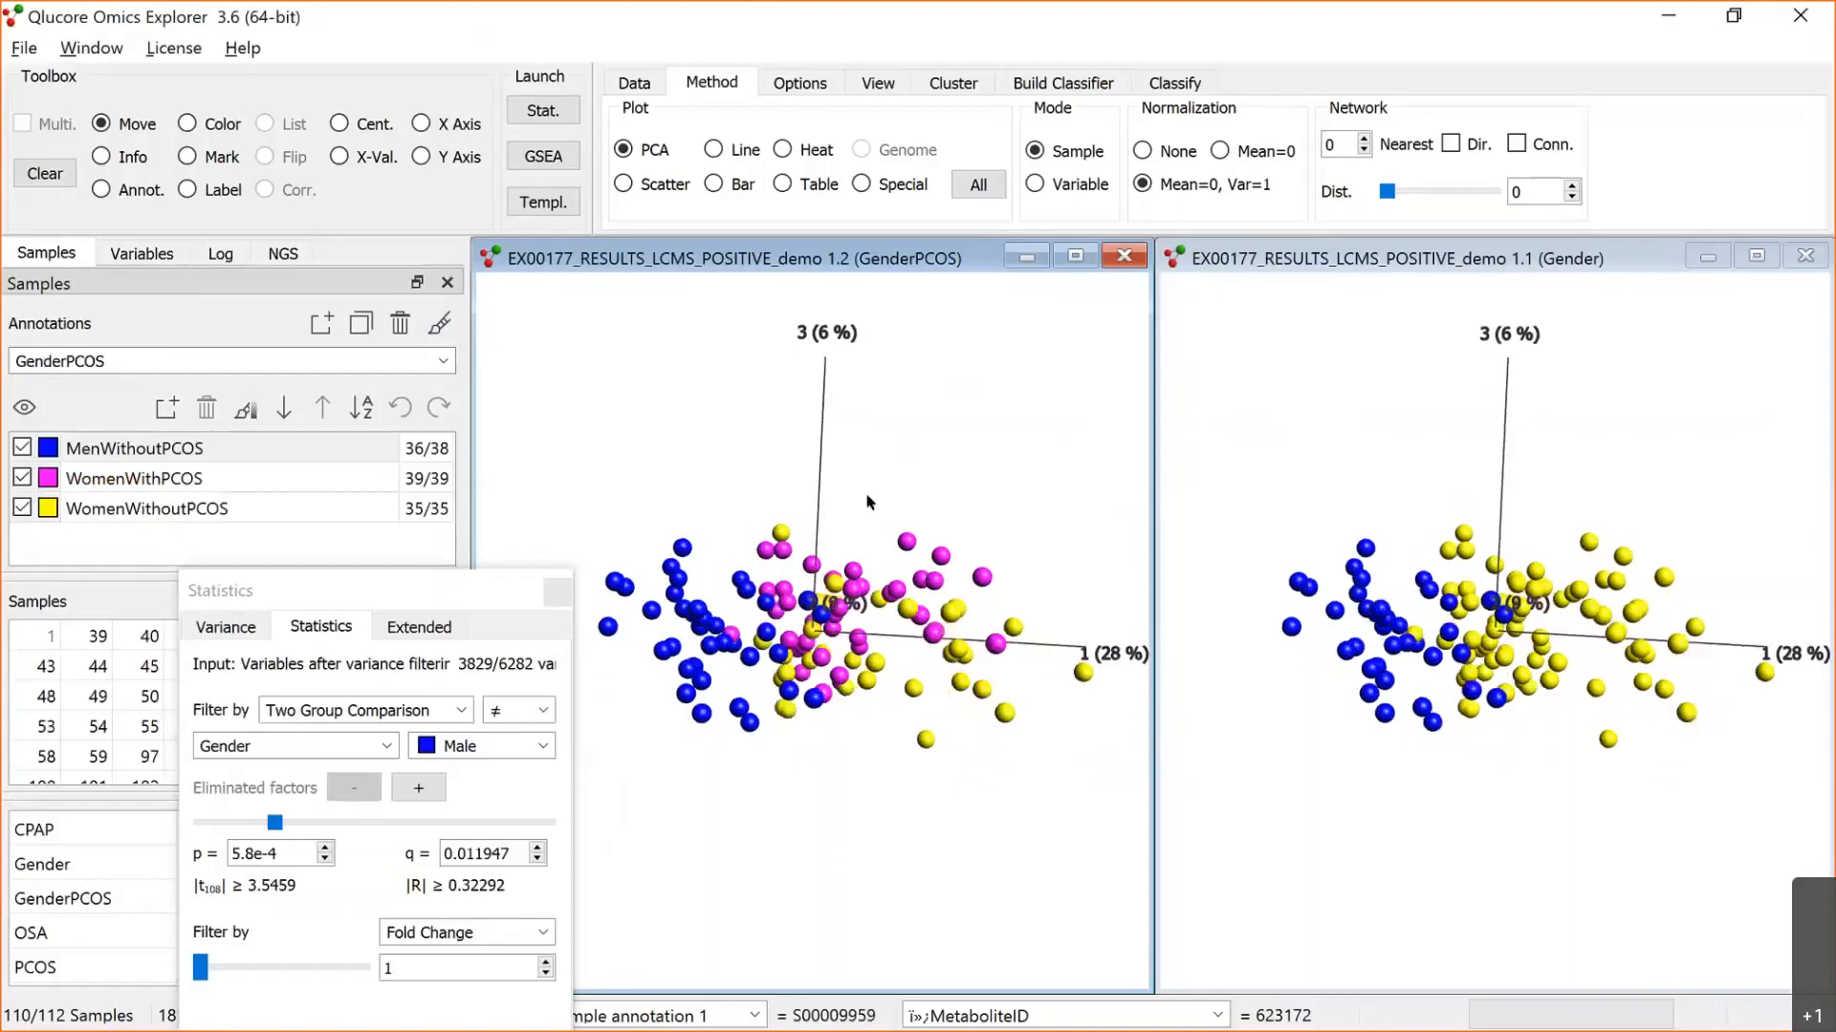
# Step: Maximize the GenderPCOS plot and switch the statistics filter to a Multi Group Comparison on GenderPCOS
pyautogui.moveTo(521, 578); pyautogui.dragTo(558, 350)
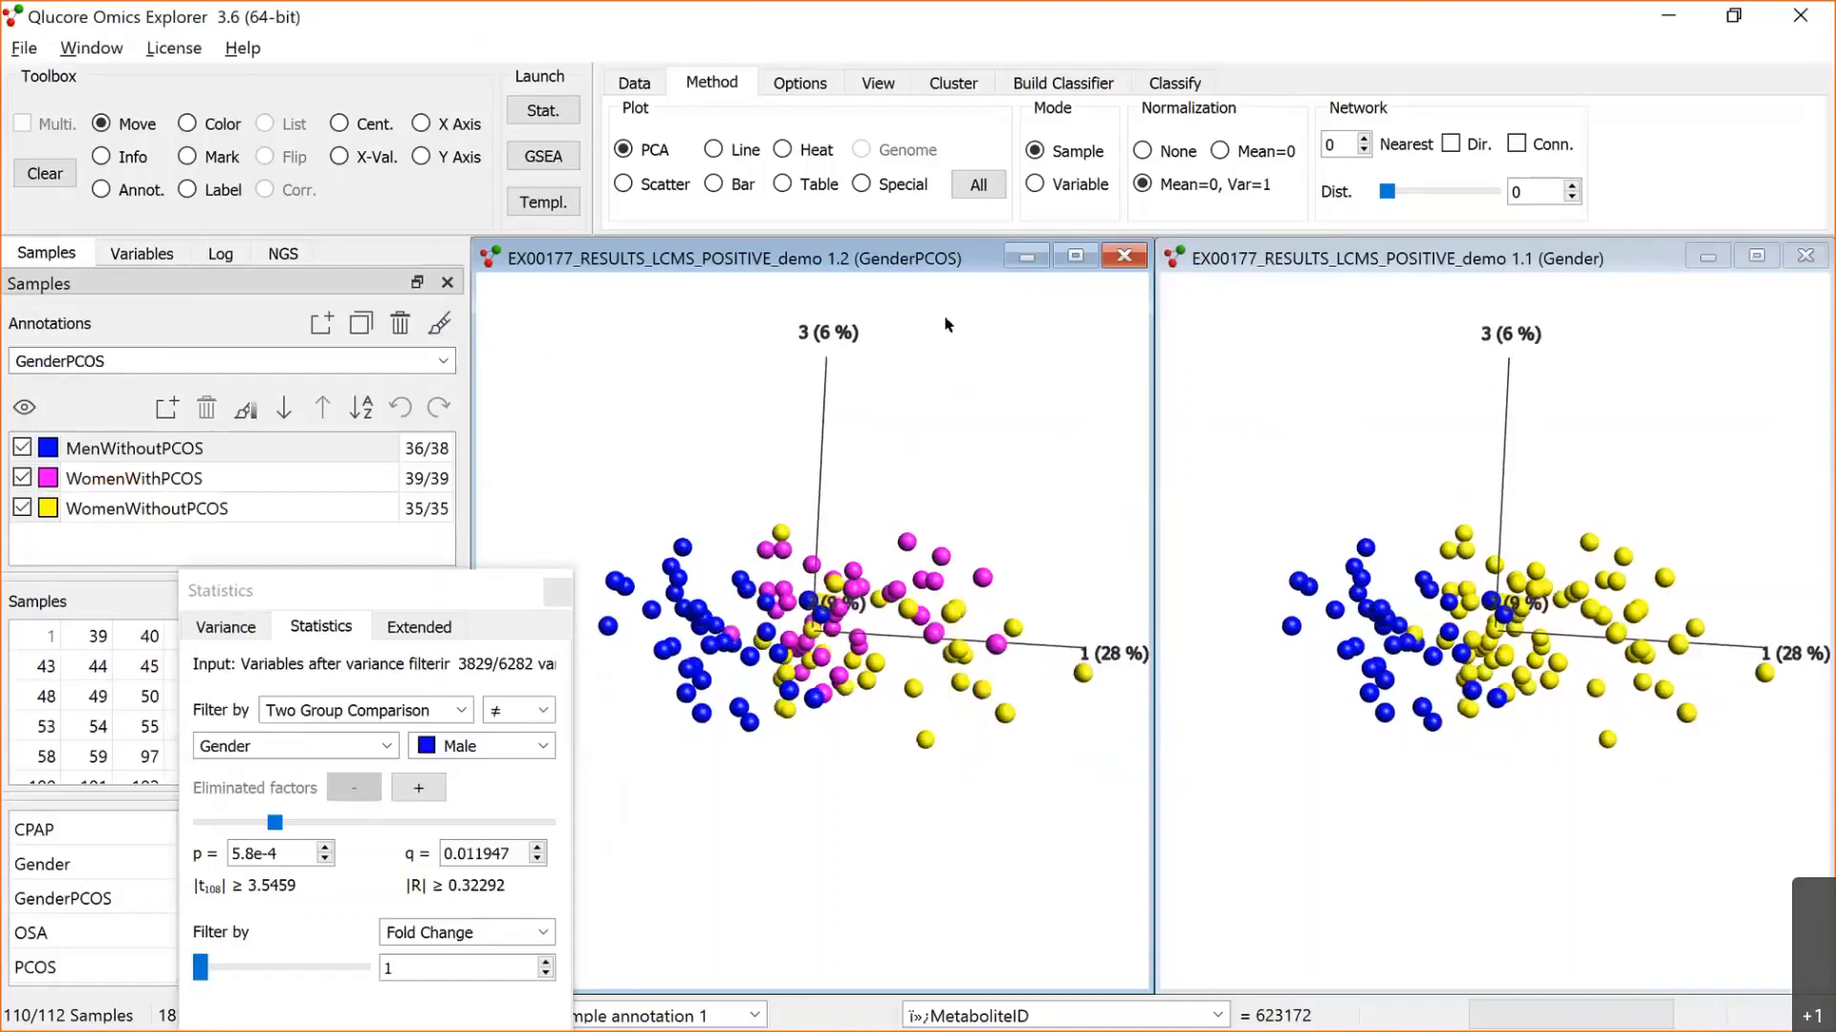
pyautogui.click(1076, 256)
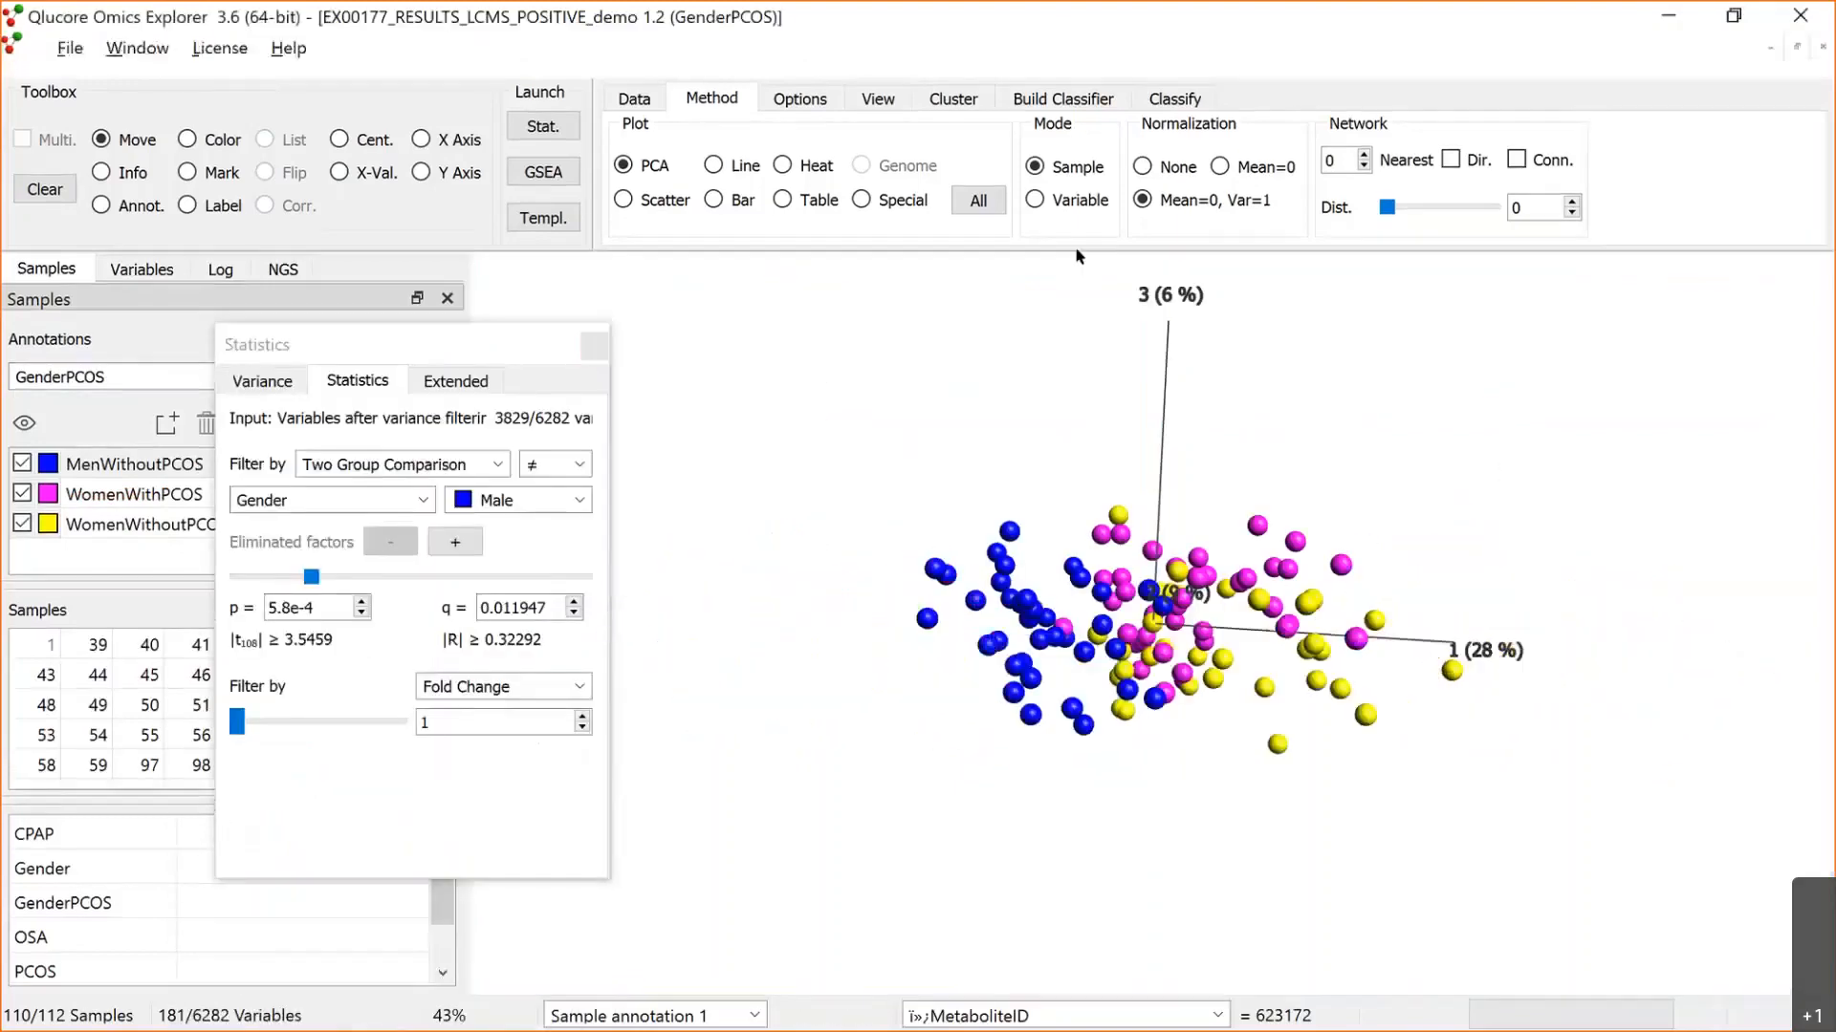
pyautogui.click(492, 464)
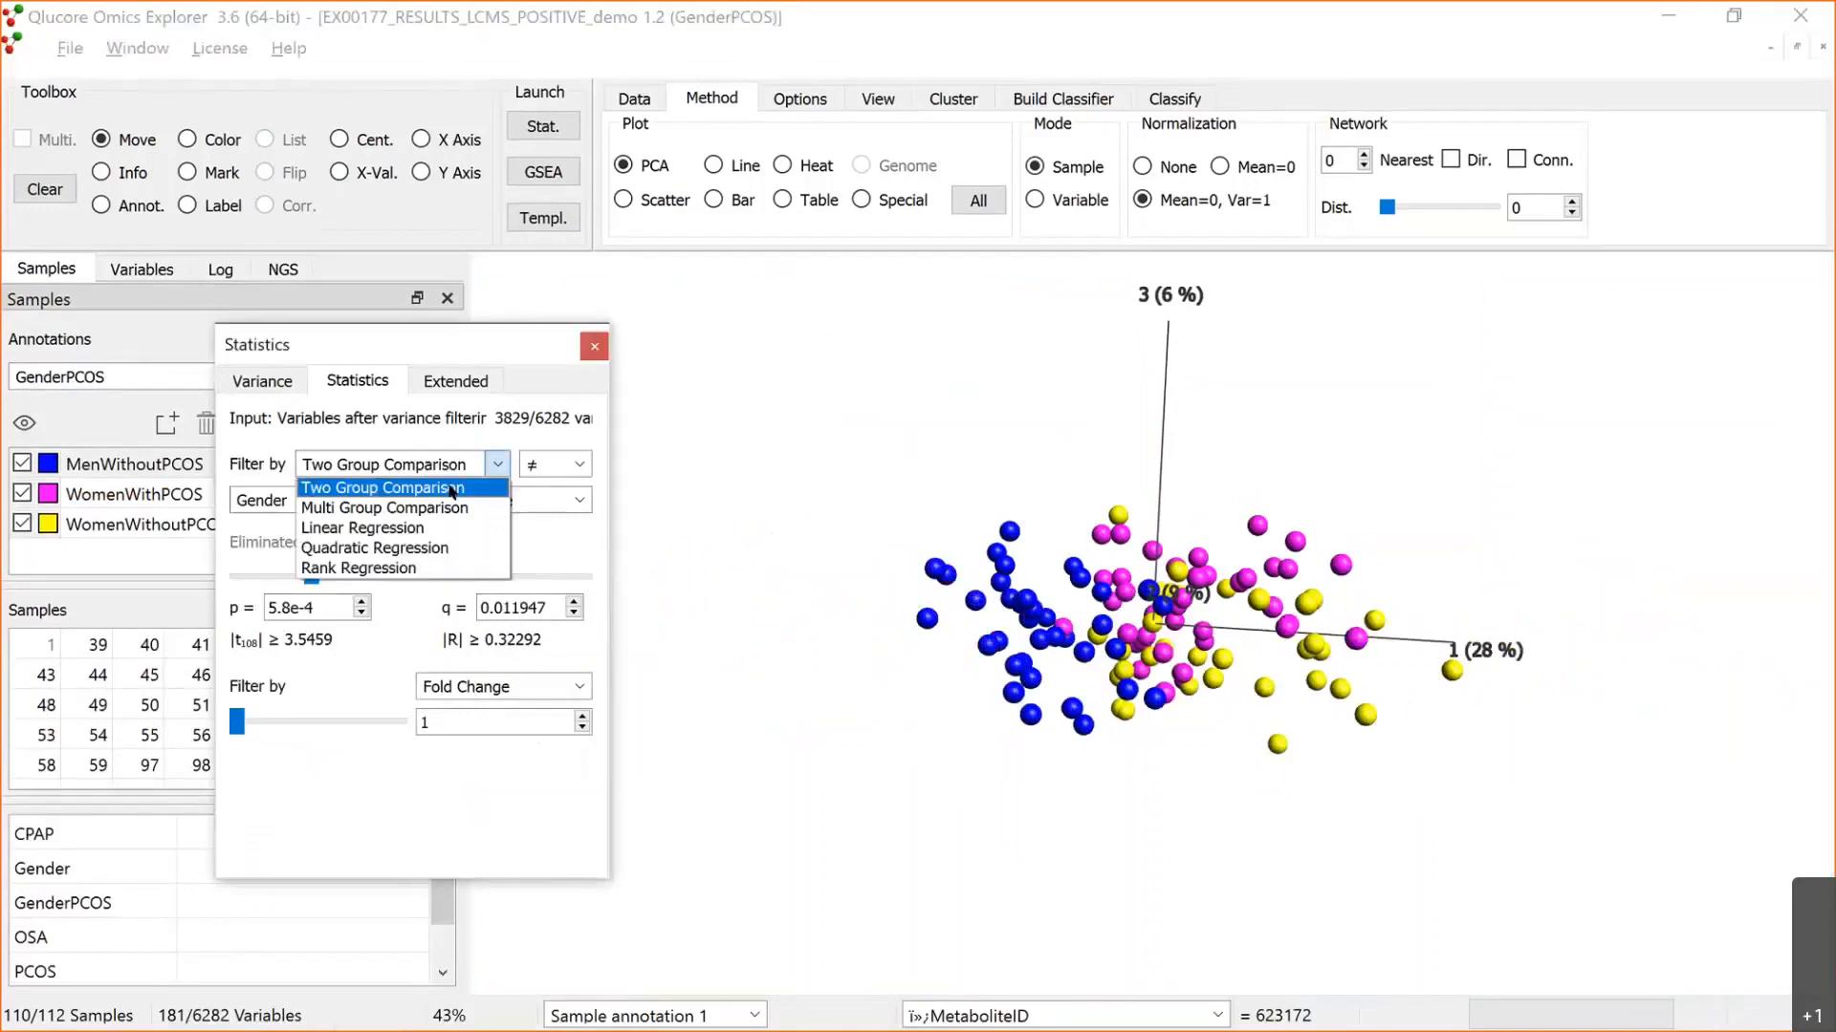
pyautogui.click(421, 500)
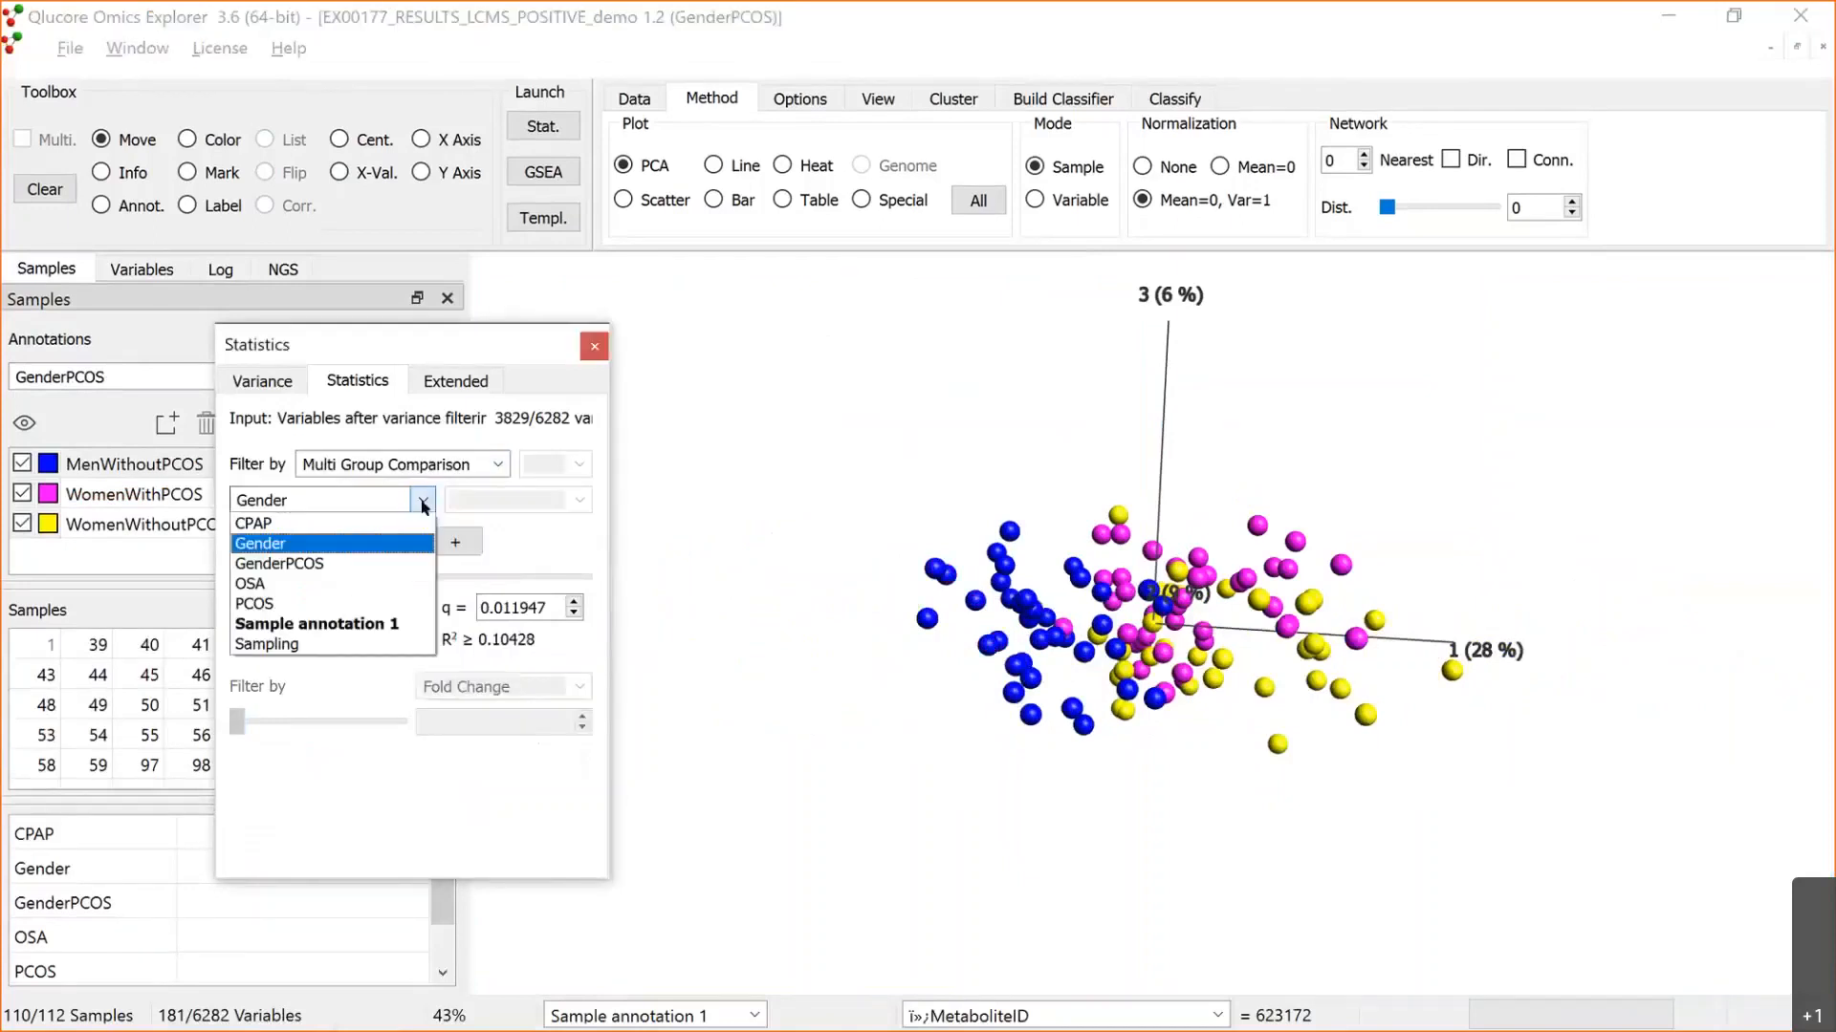
pyautogui.click(473, 554)
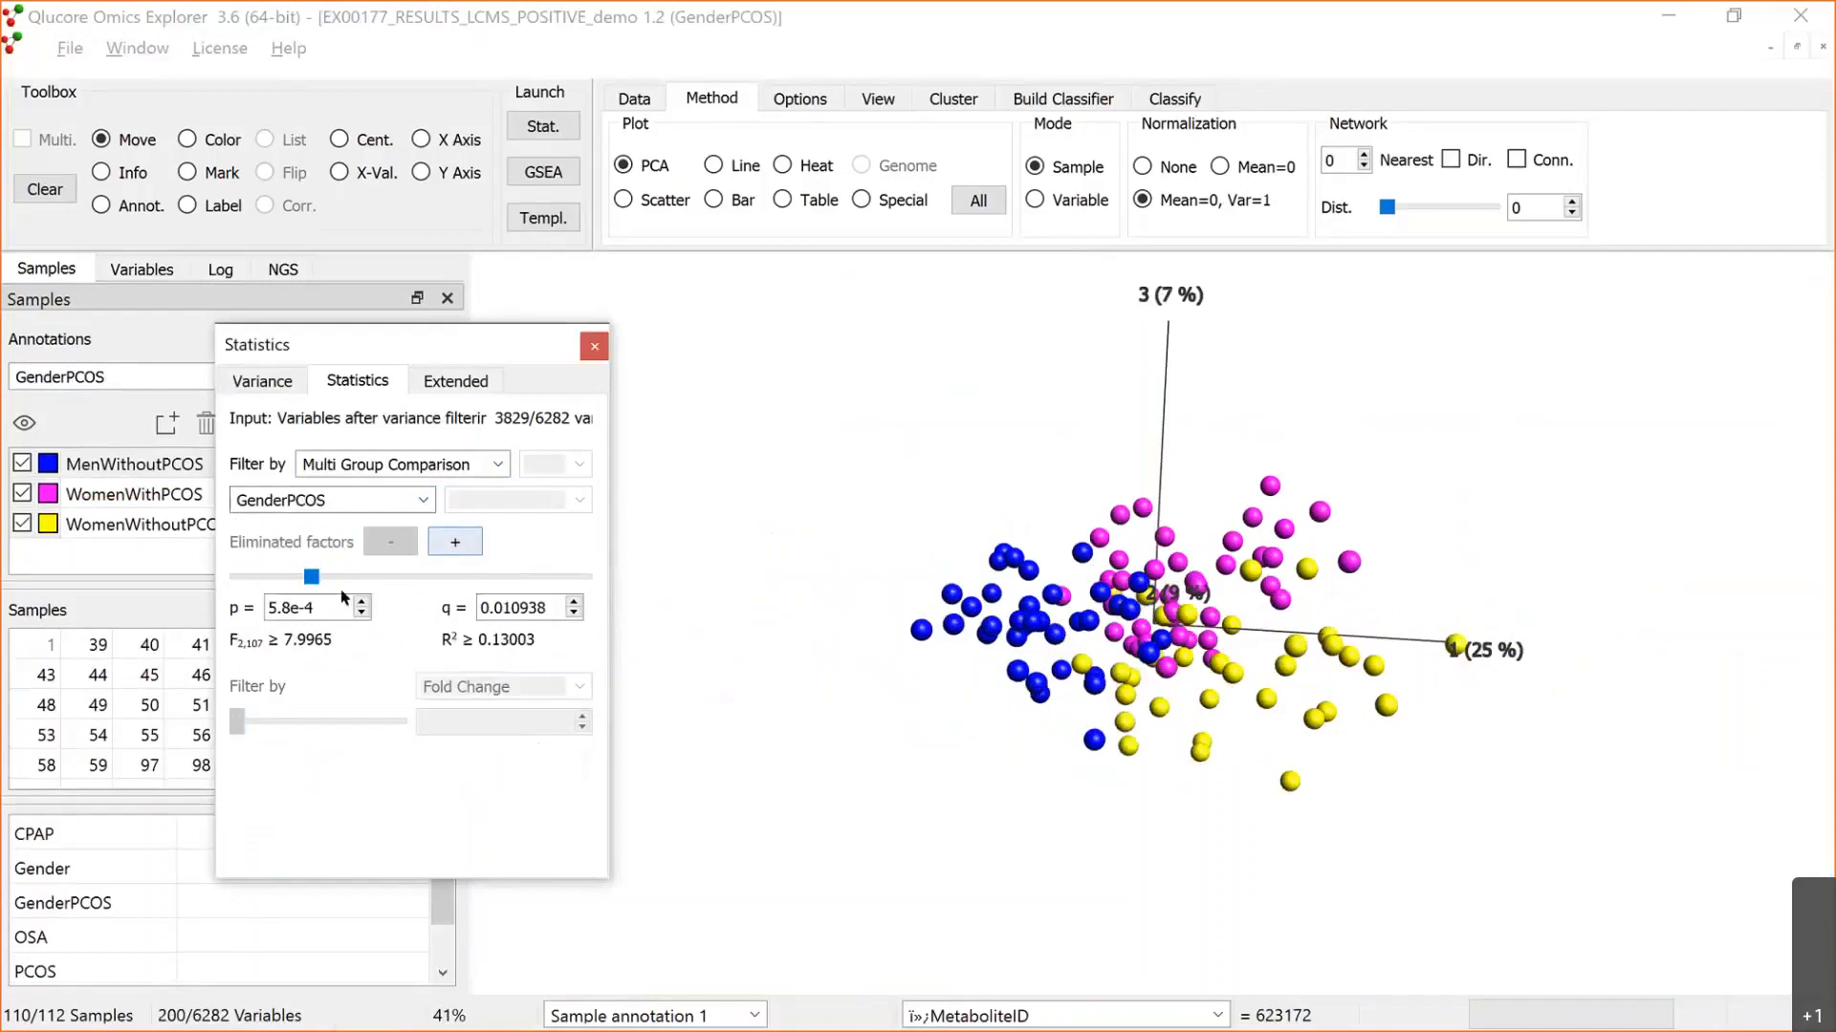
# Step: Adjust the statistics filter's p-value cutoff to 7.8e-4 and tile the GenderPCOS and Gender plots side by side
pyautogui.moveTo(299, 580); pyautogui.dragTo(312, 578)
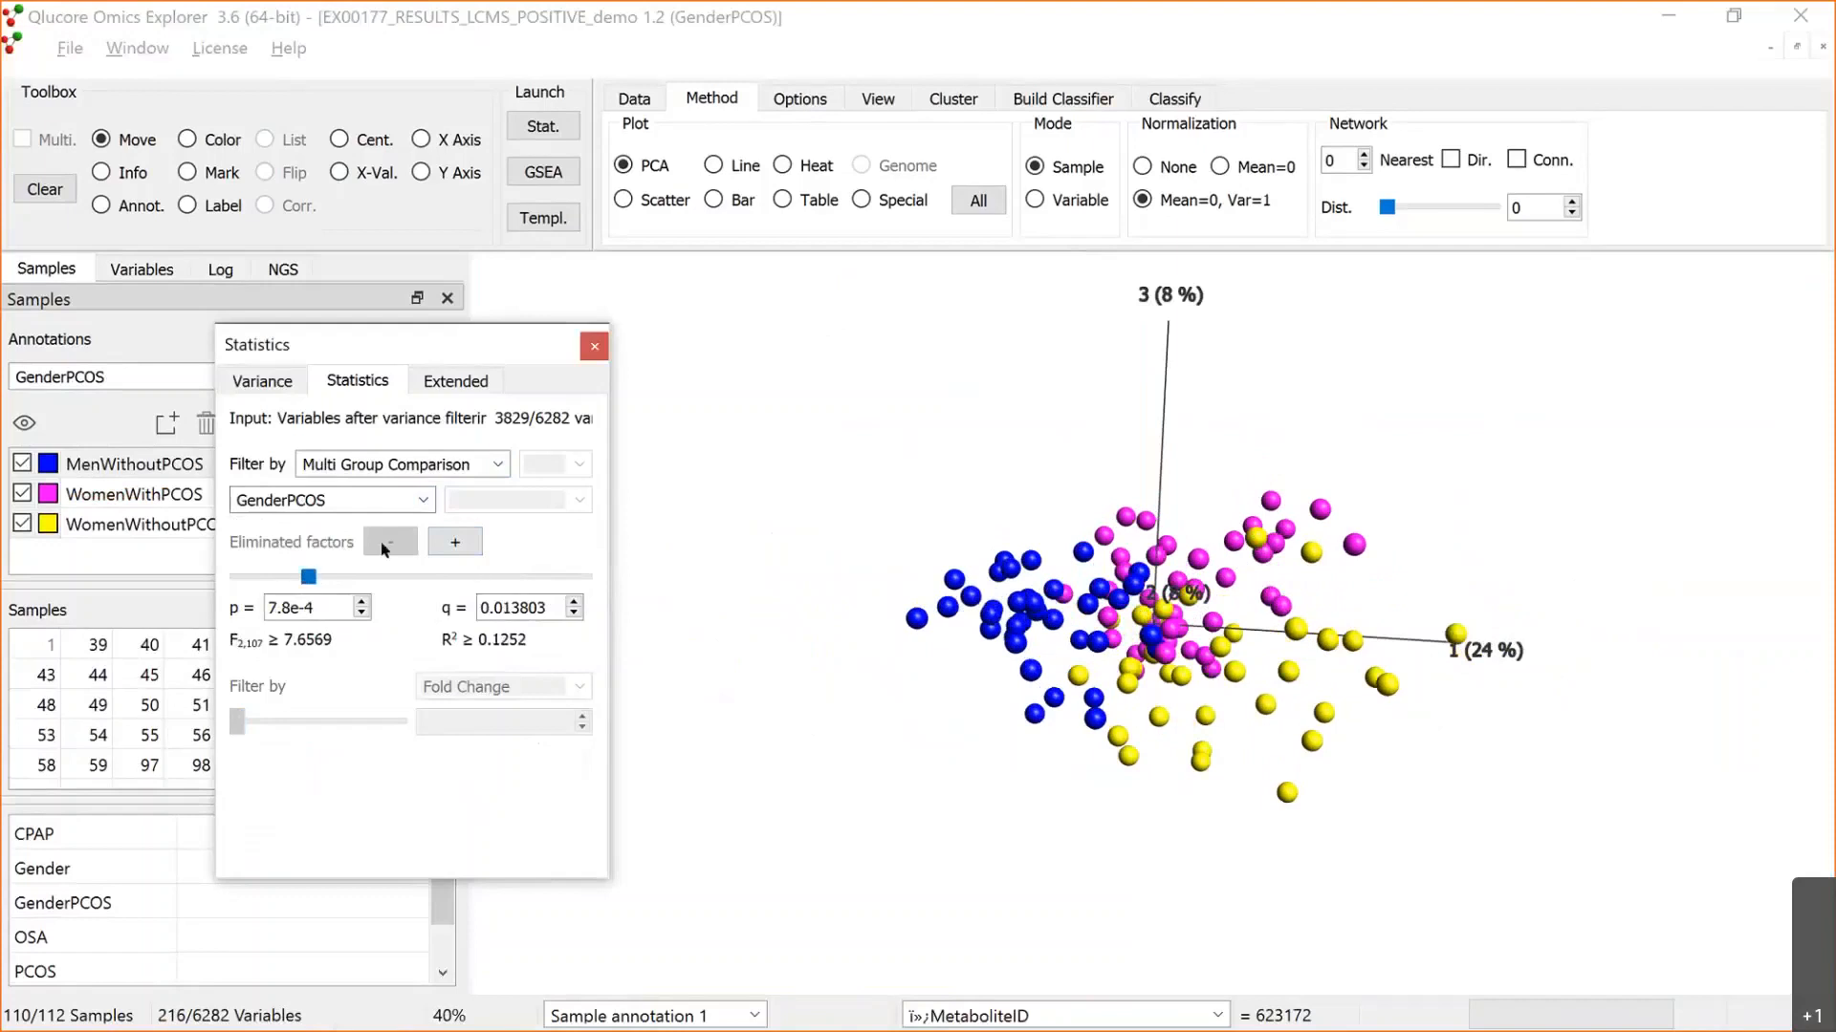
pyautogui.moveTo(1019, 704); pyautogui.dragTo(1218, 610)
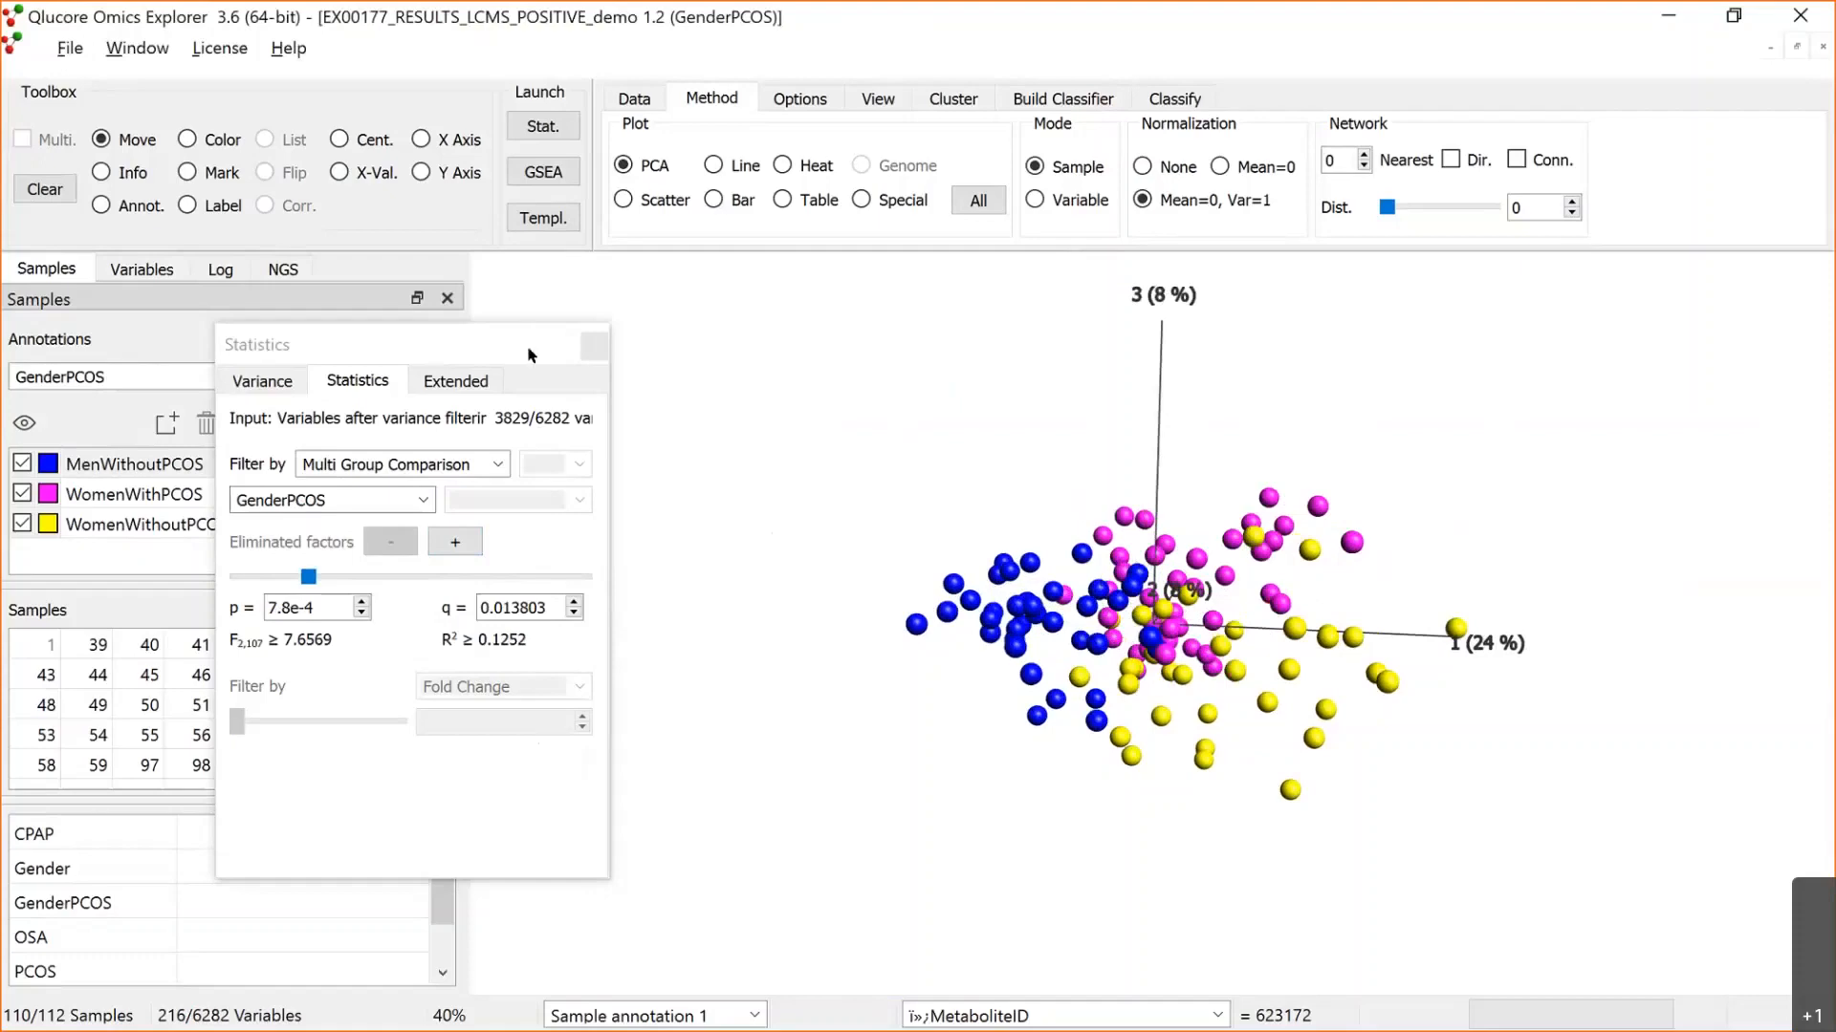
pyautogui.moveTo(529, 343); pyautogui.dragTo(528, 457)
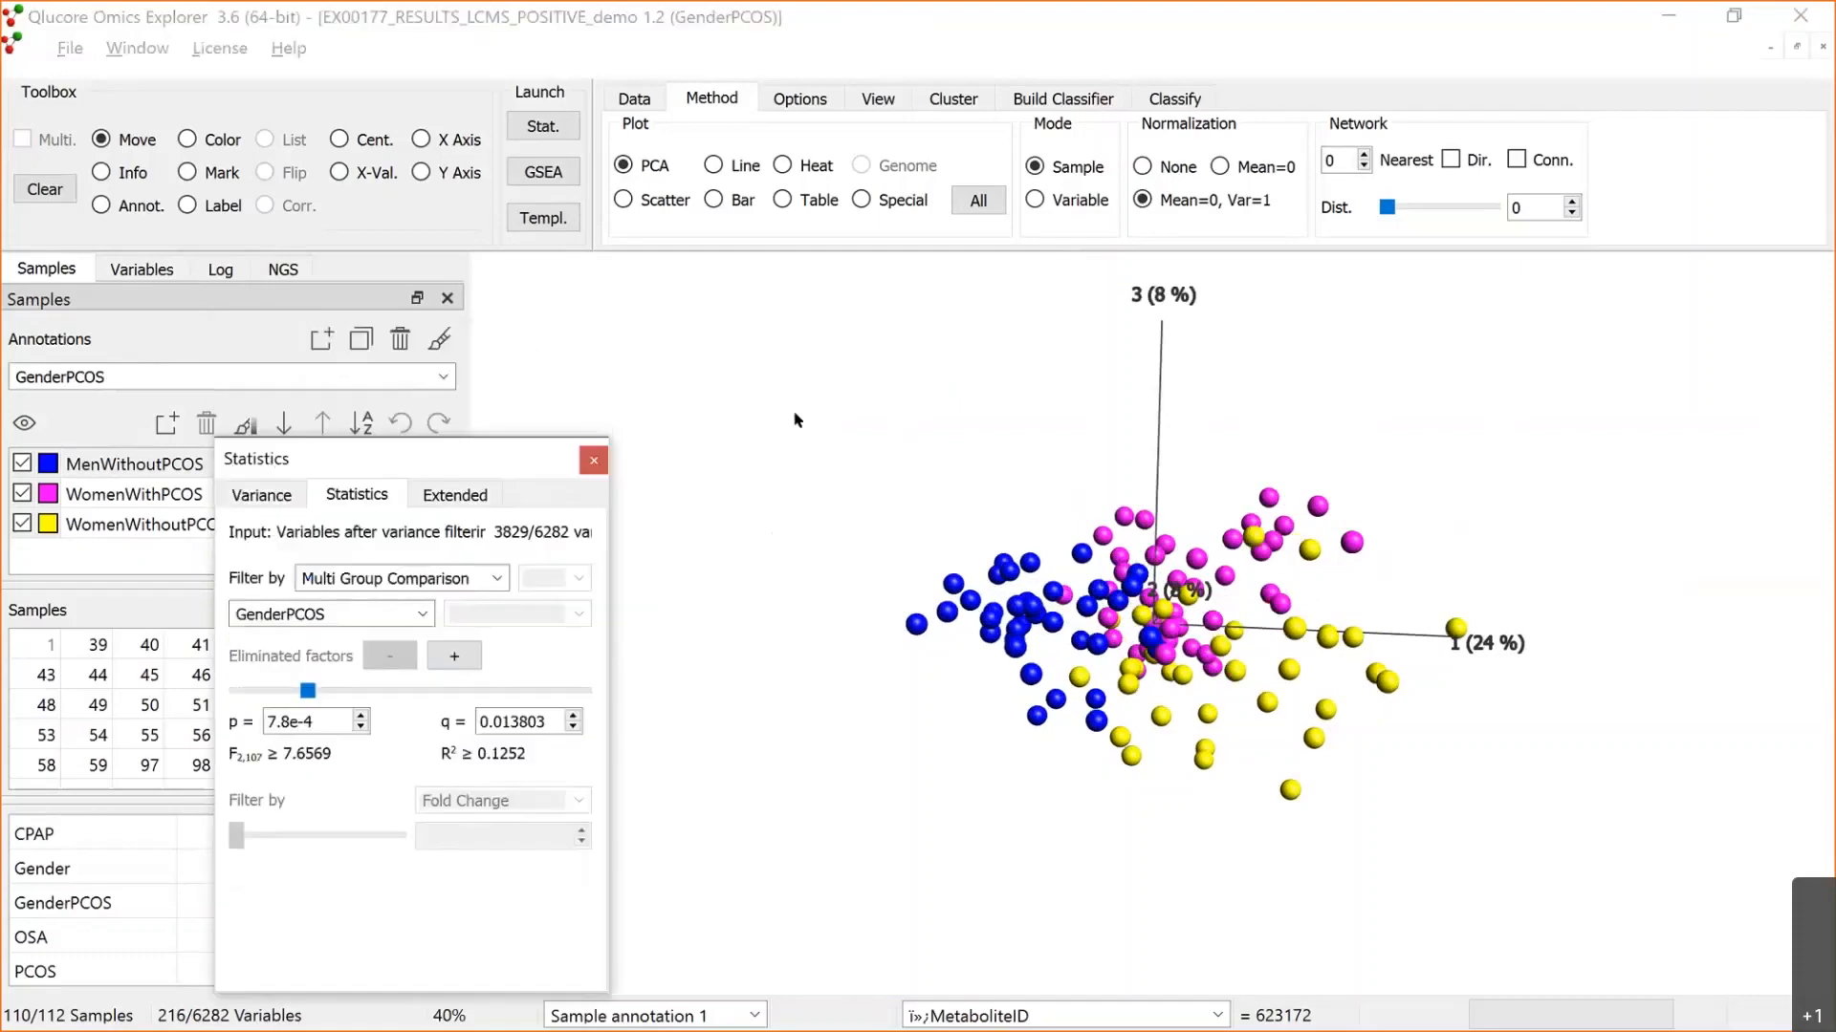
pyautogui.click(798, 421)
pyautogui.hotkey('ctrl', 't')
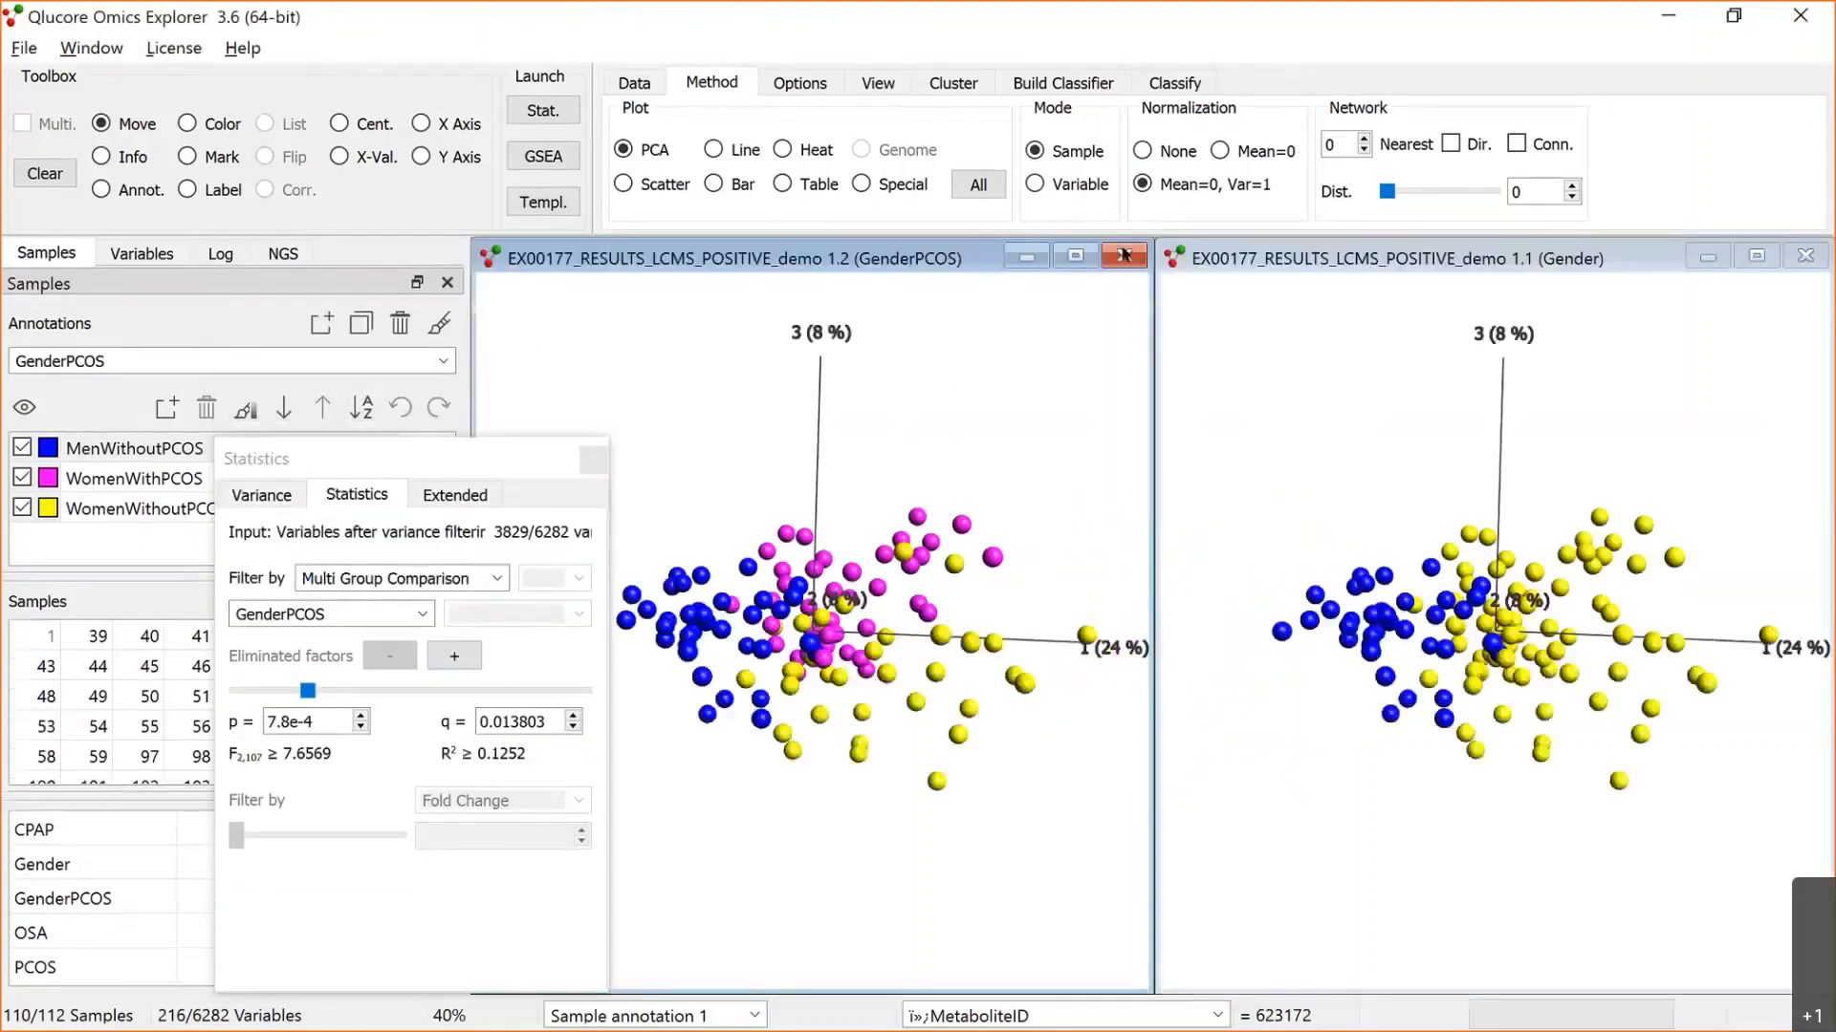
# Step: Keep the GenderPCOS plot as PCA, turn the synchronized Gender plot into a heat map, and disable its automatic sizing
pyautogui.click(783, 150)
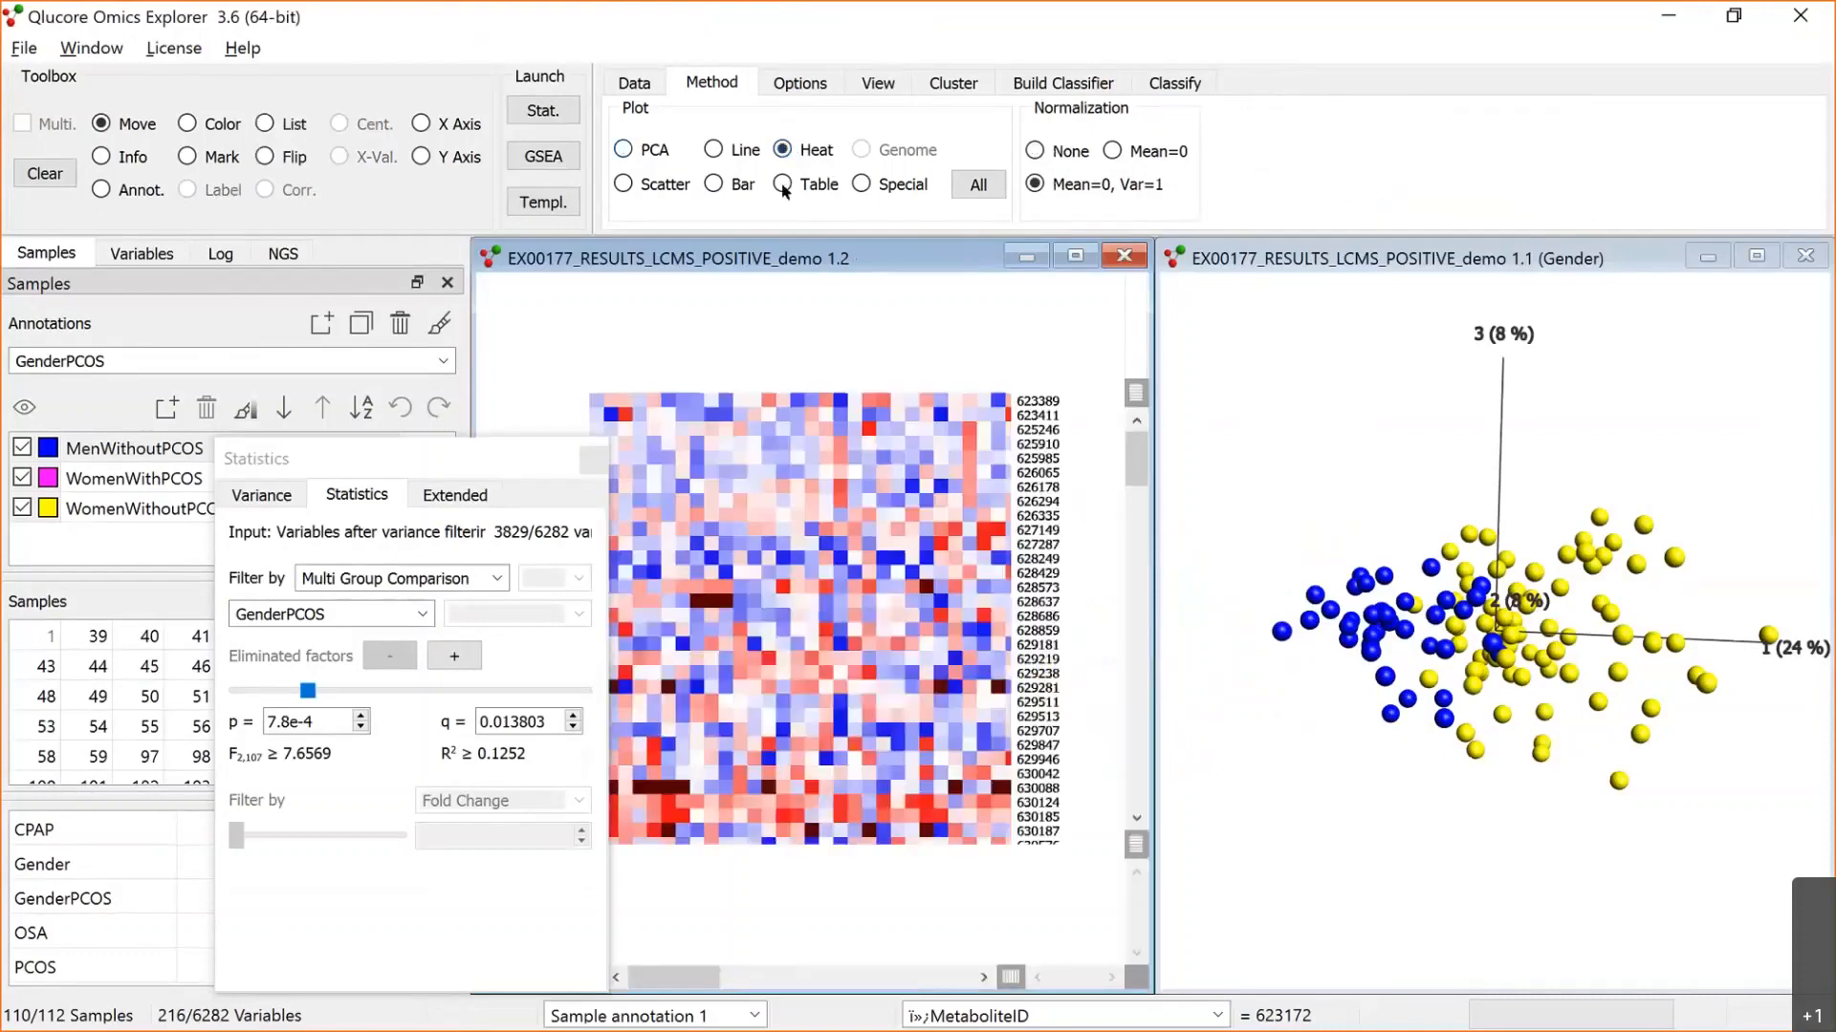
pyautogui.click(625, 150)
pyautogui.click(1282, 259)
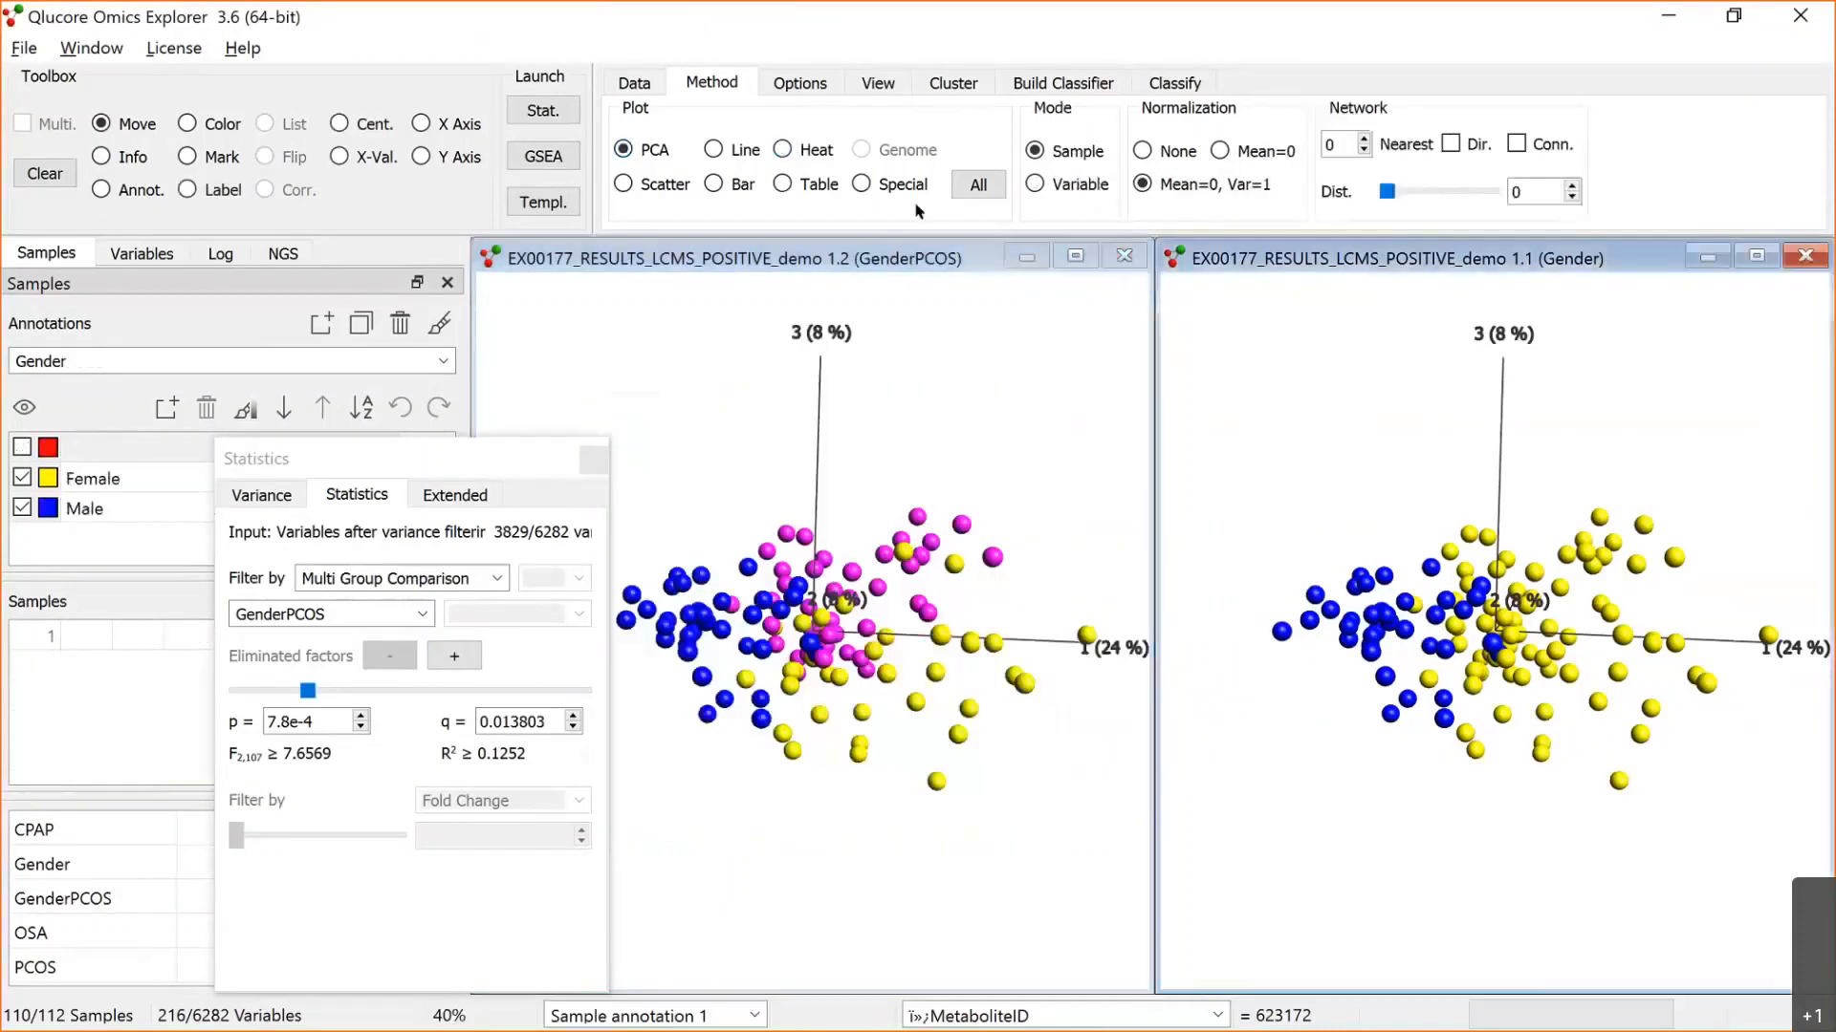
pyautogui.click(785, 152)
pyautogui.click(878, 84)
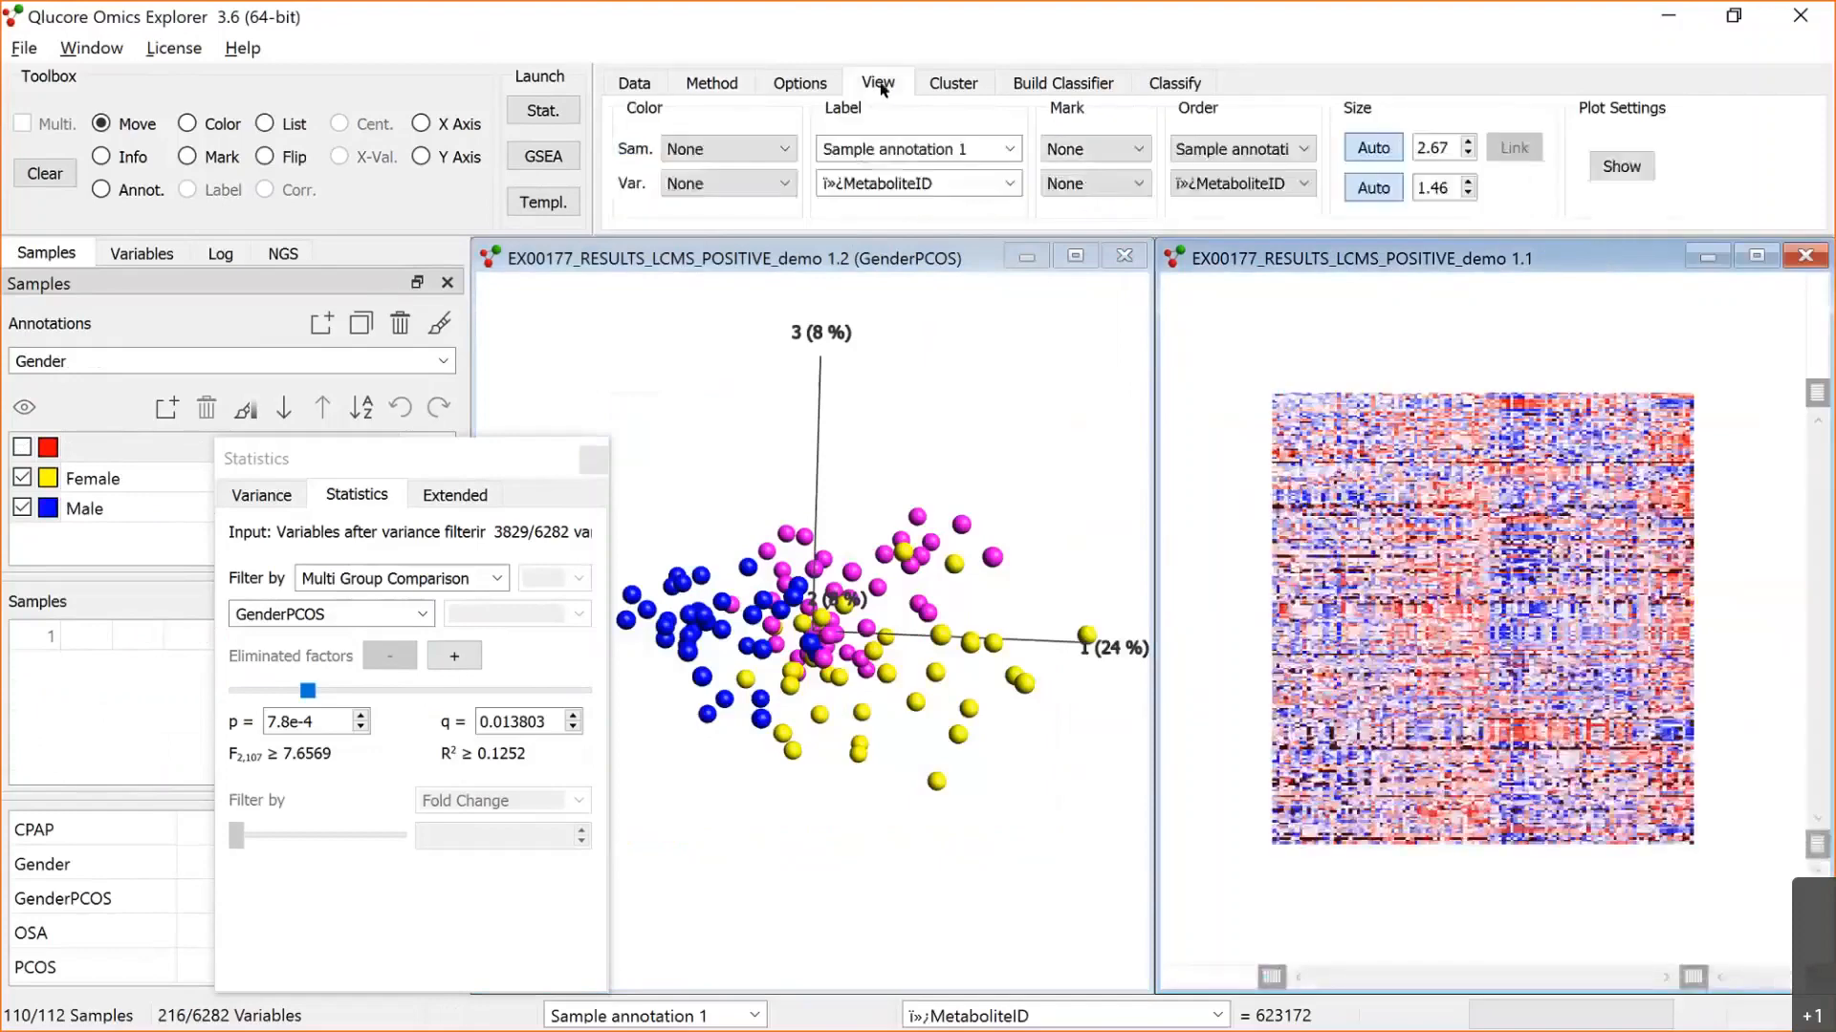
pyautogui.click(1381, 189)
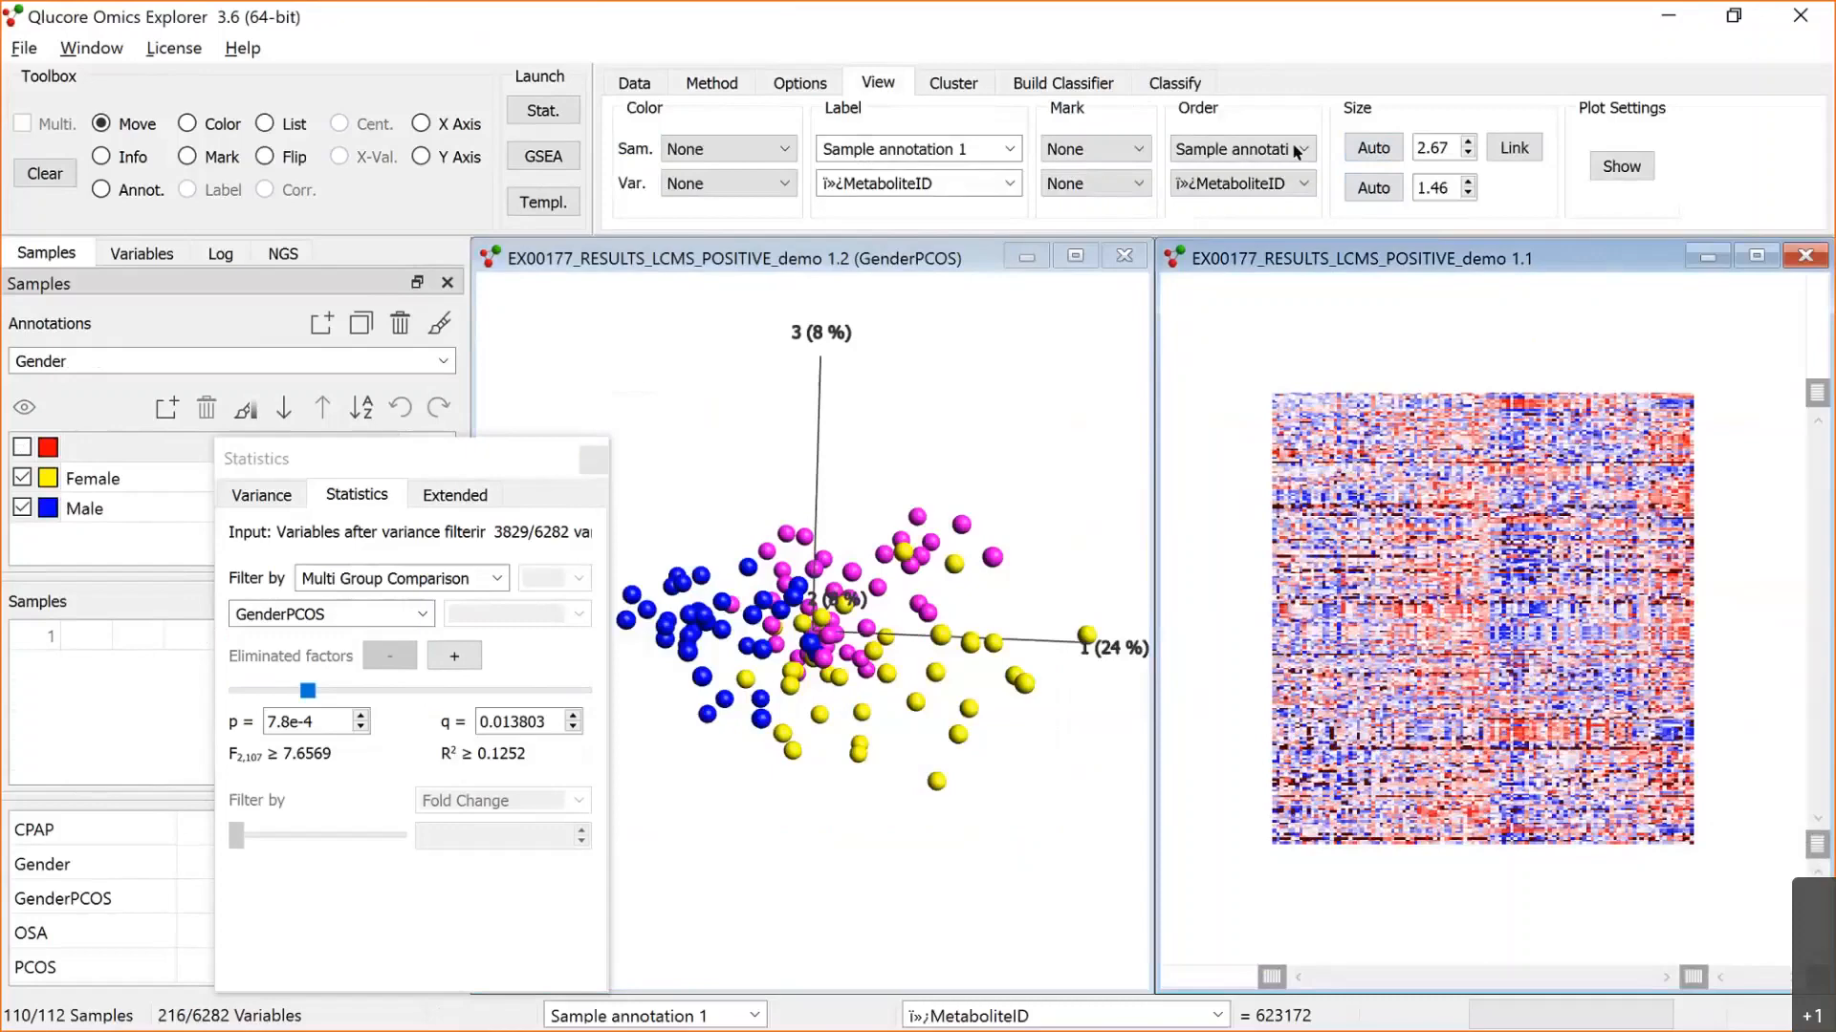
# Step: Order both the samples and the variables of the heat map by hierarchical clustering
pyautogui.click(1295, 151)
pyautogui.click(1007, 332)
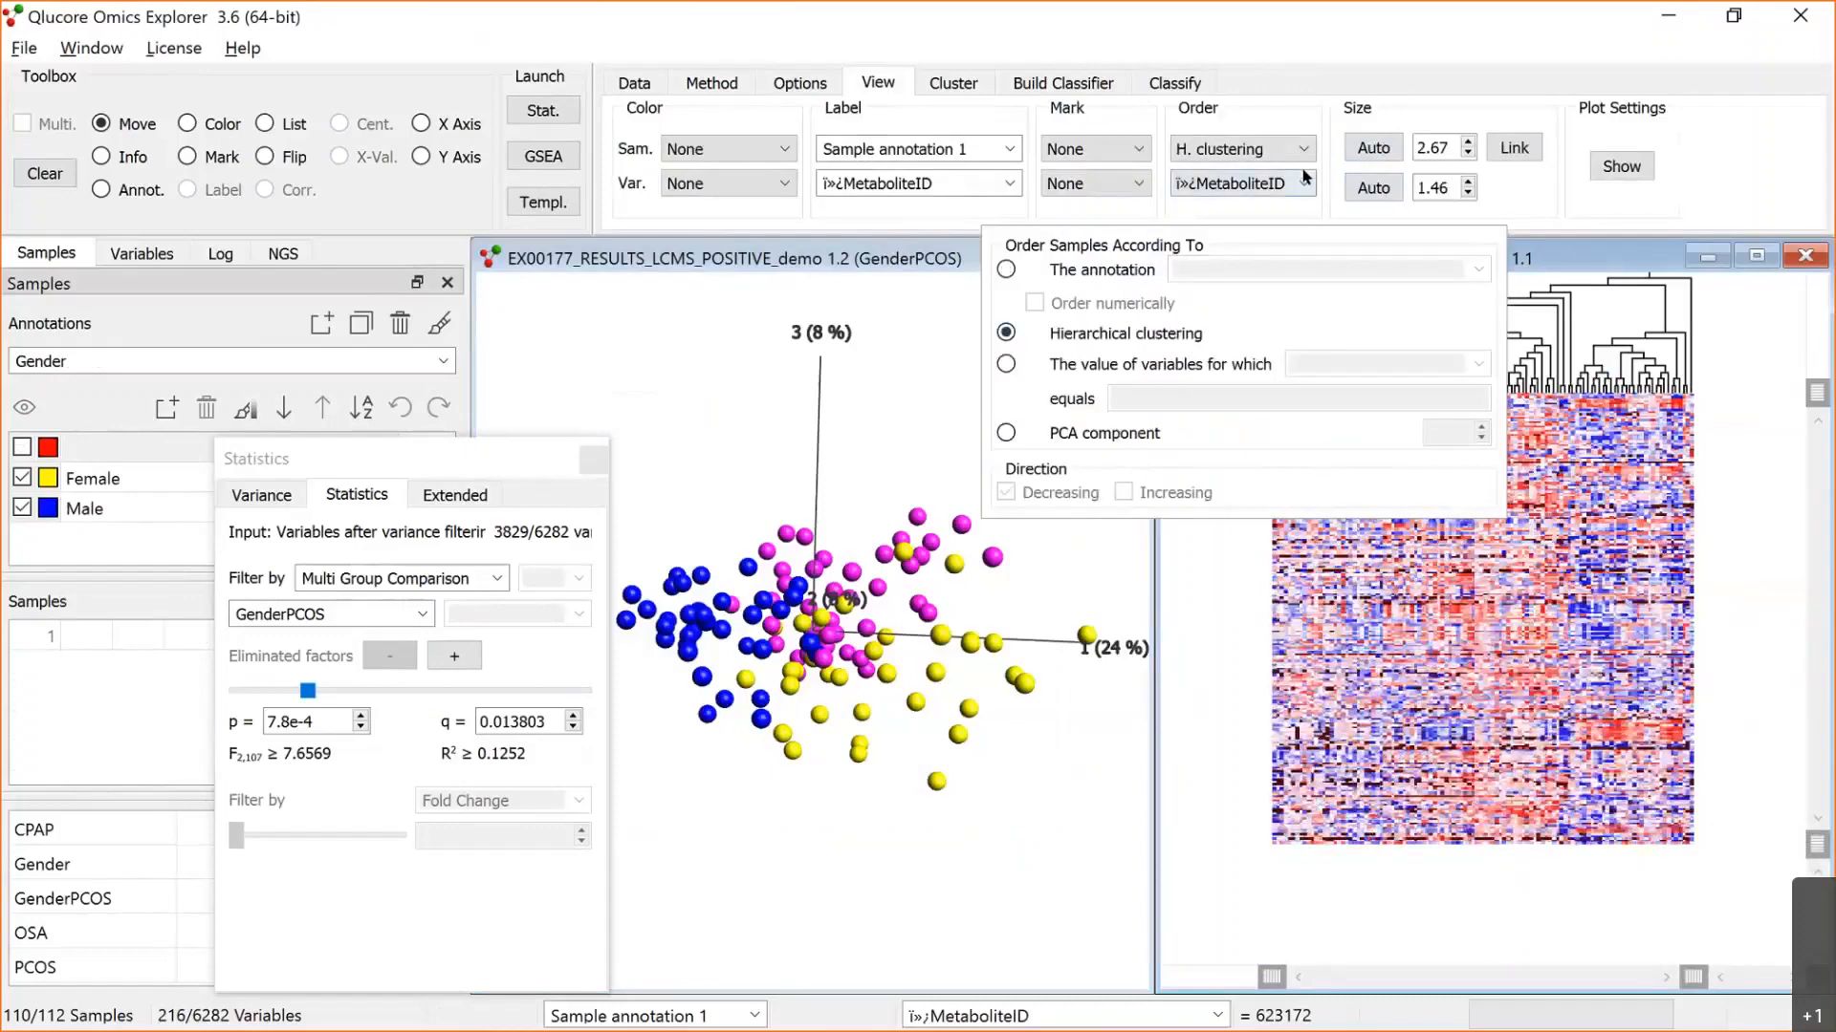
pyautogui.click(1303, 184)
pyautogui.click(1065, 332)
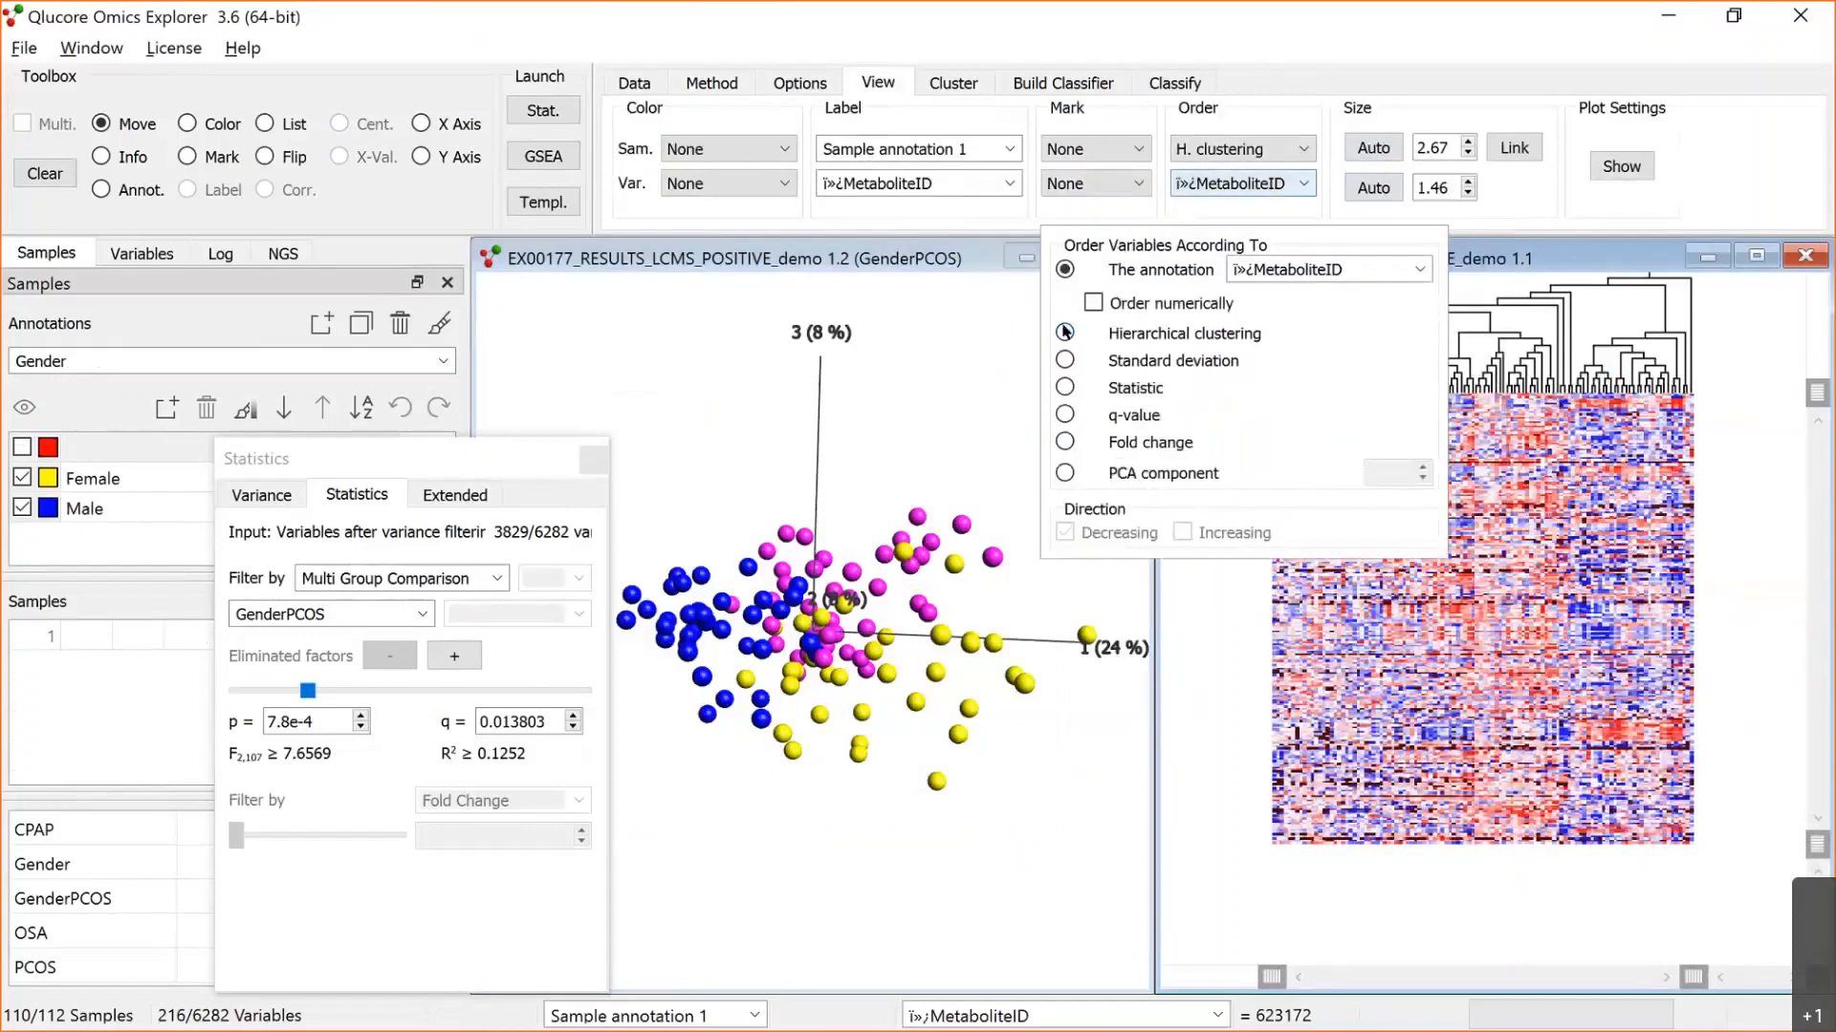
pyautogui.click(806, 737)
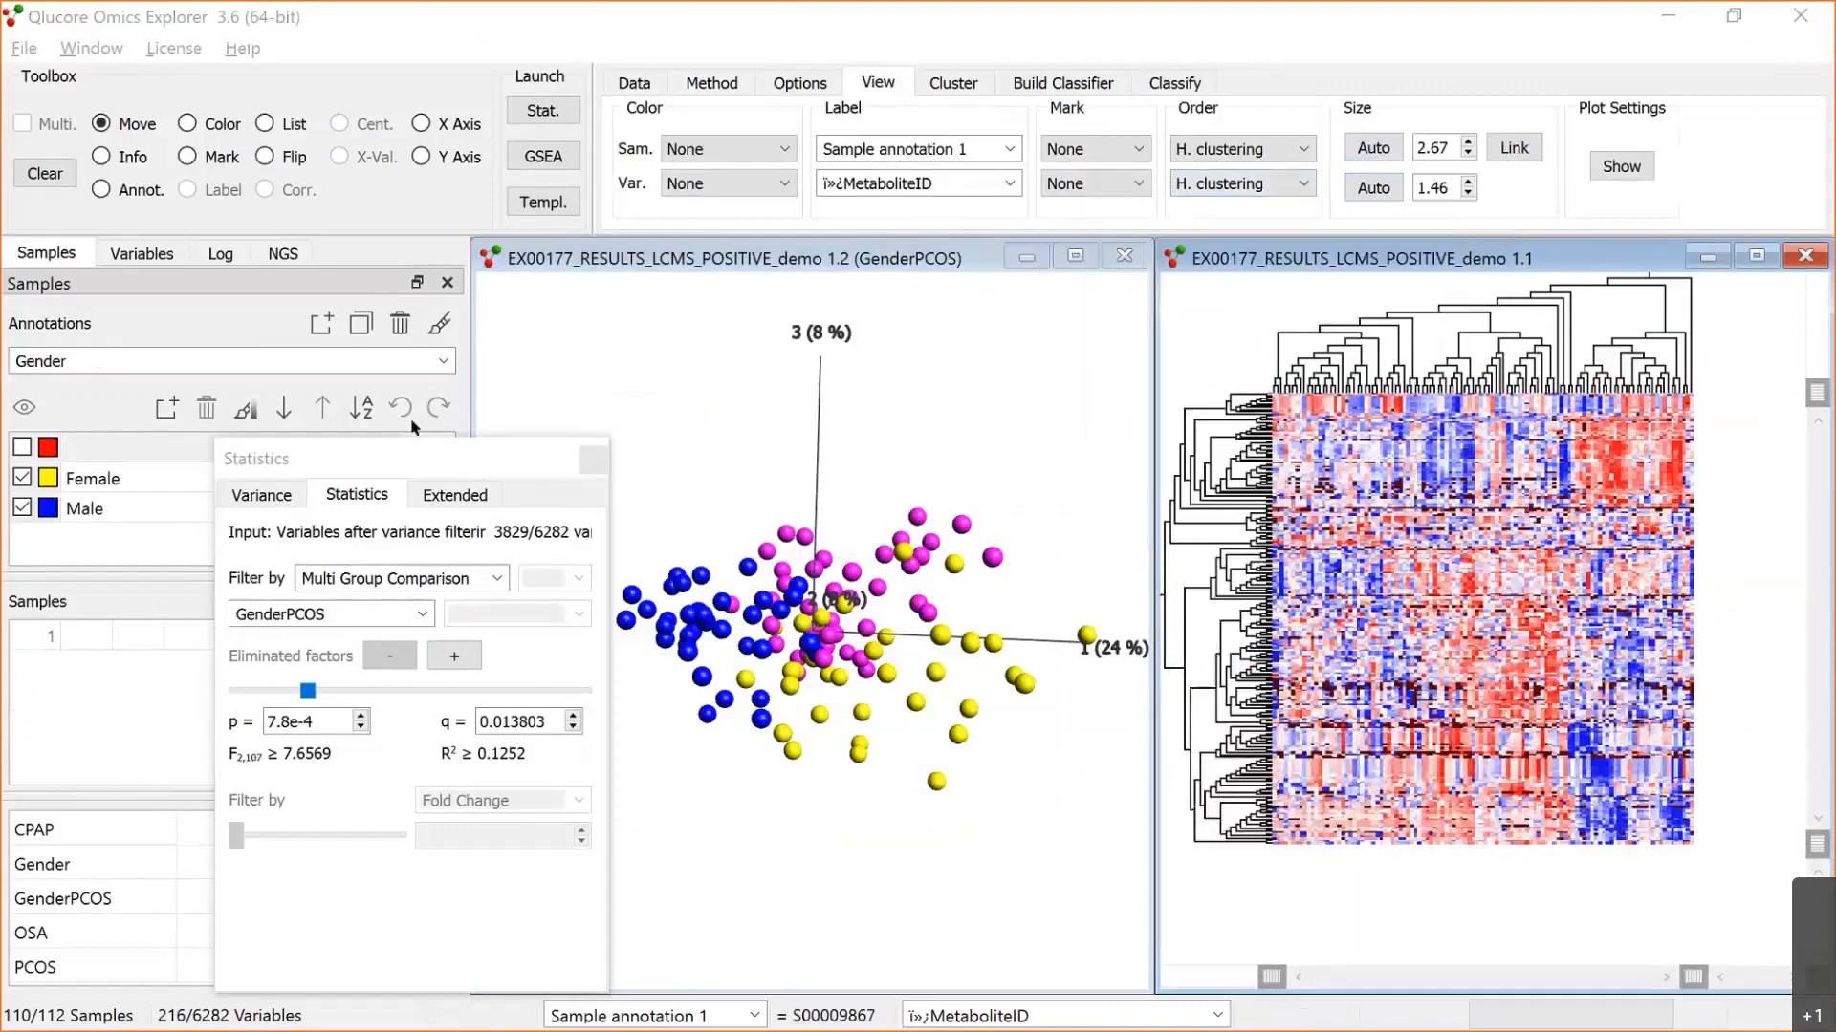
# Step: Colour the heat map's samples by the GenderPCOS annotation
pyautogui.click(443, 361)
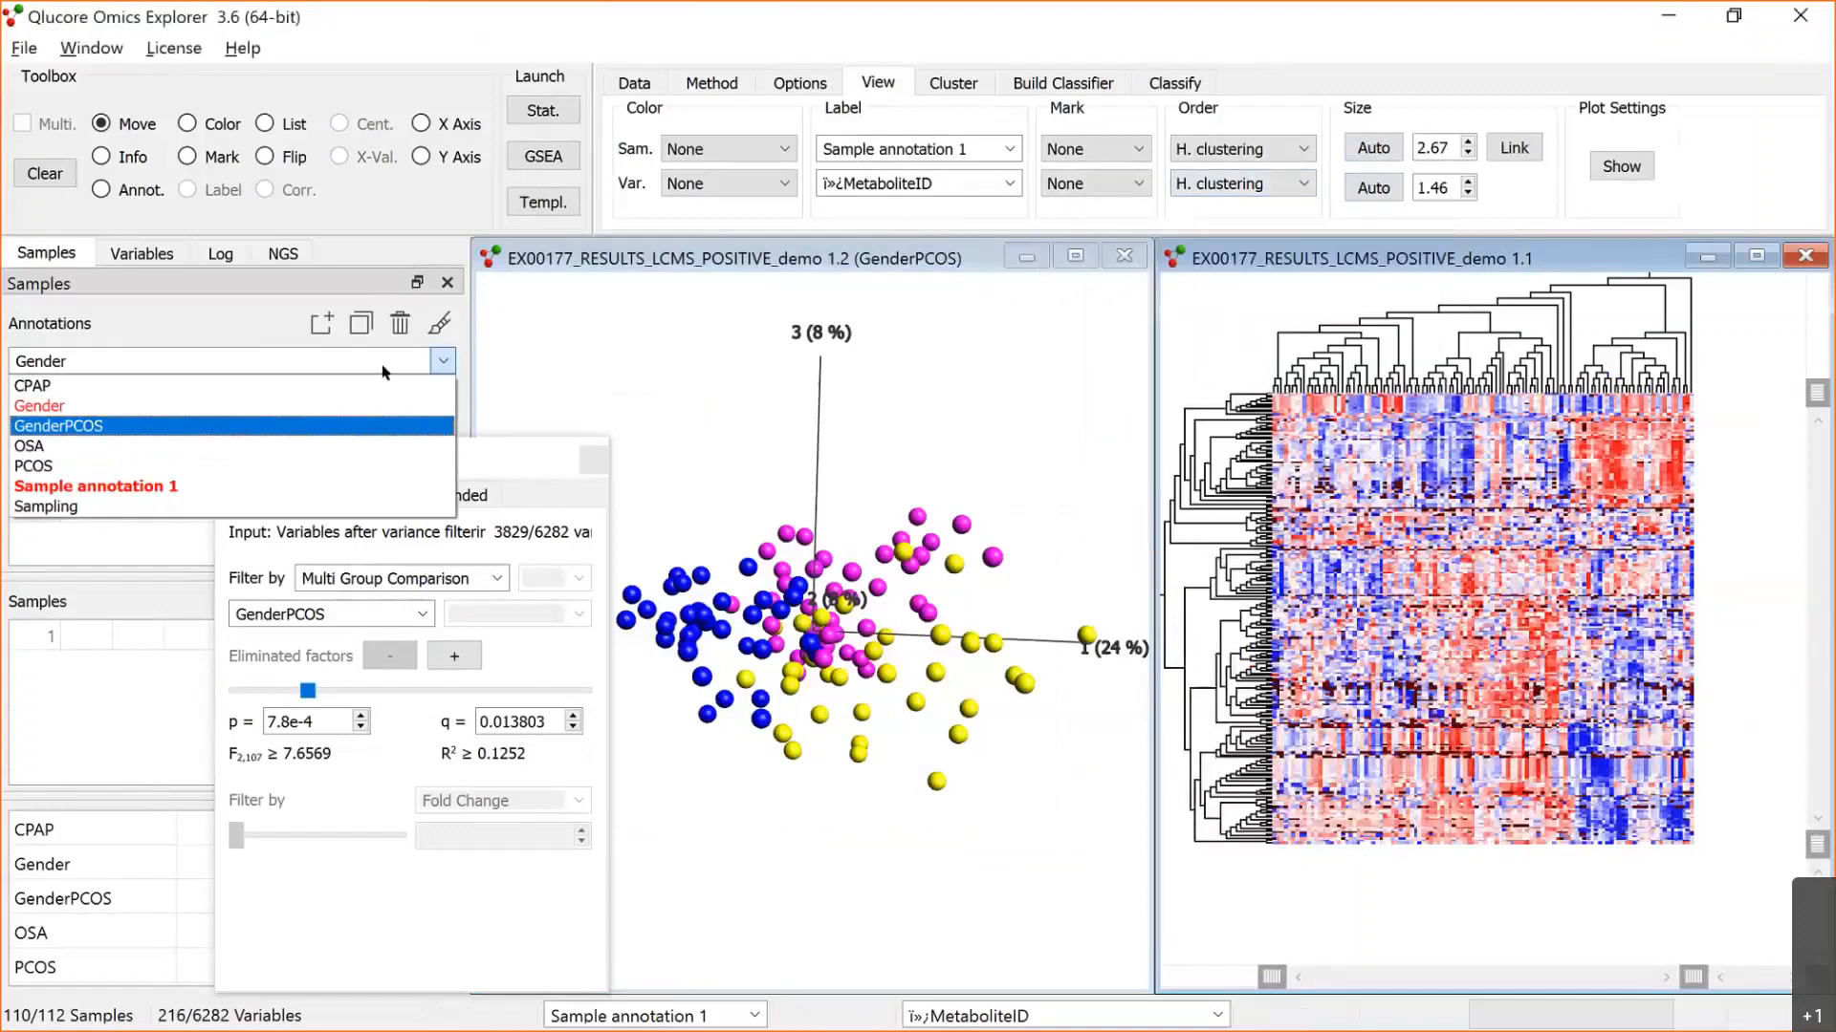
pyautogui.click(221, 426)
pyautogui.click(441, 327)
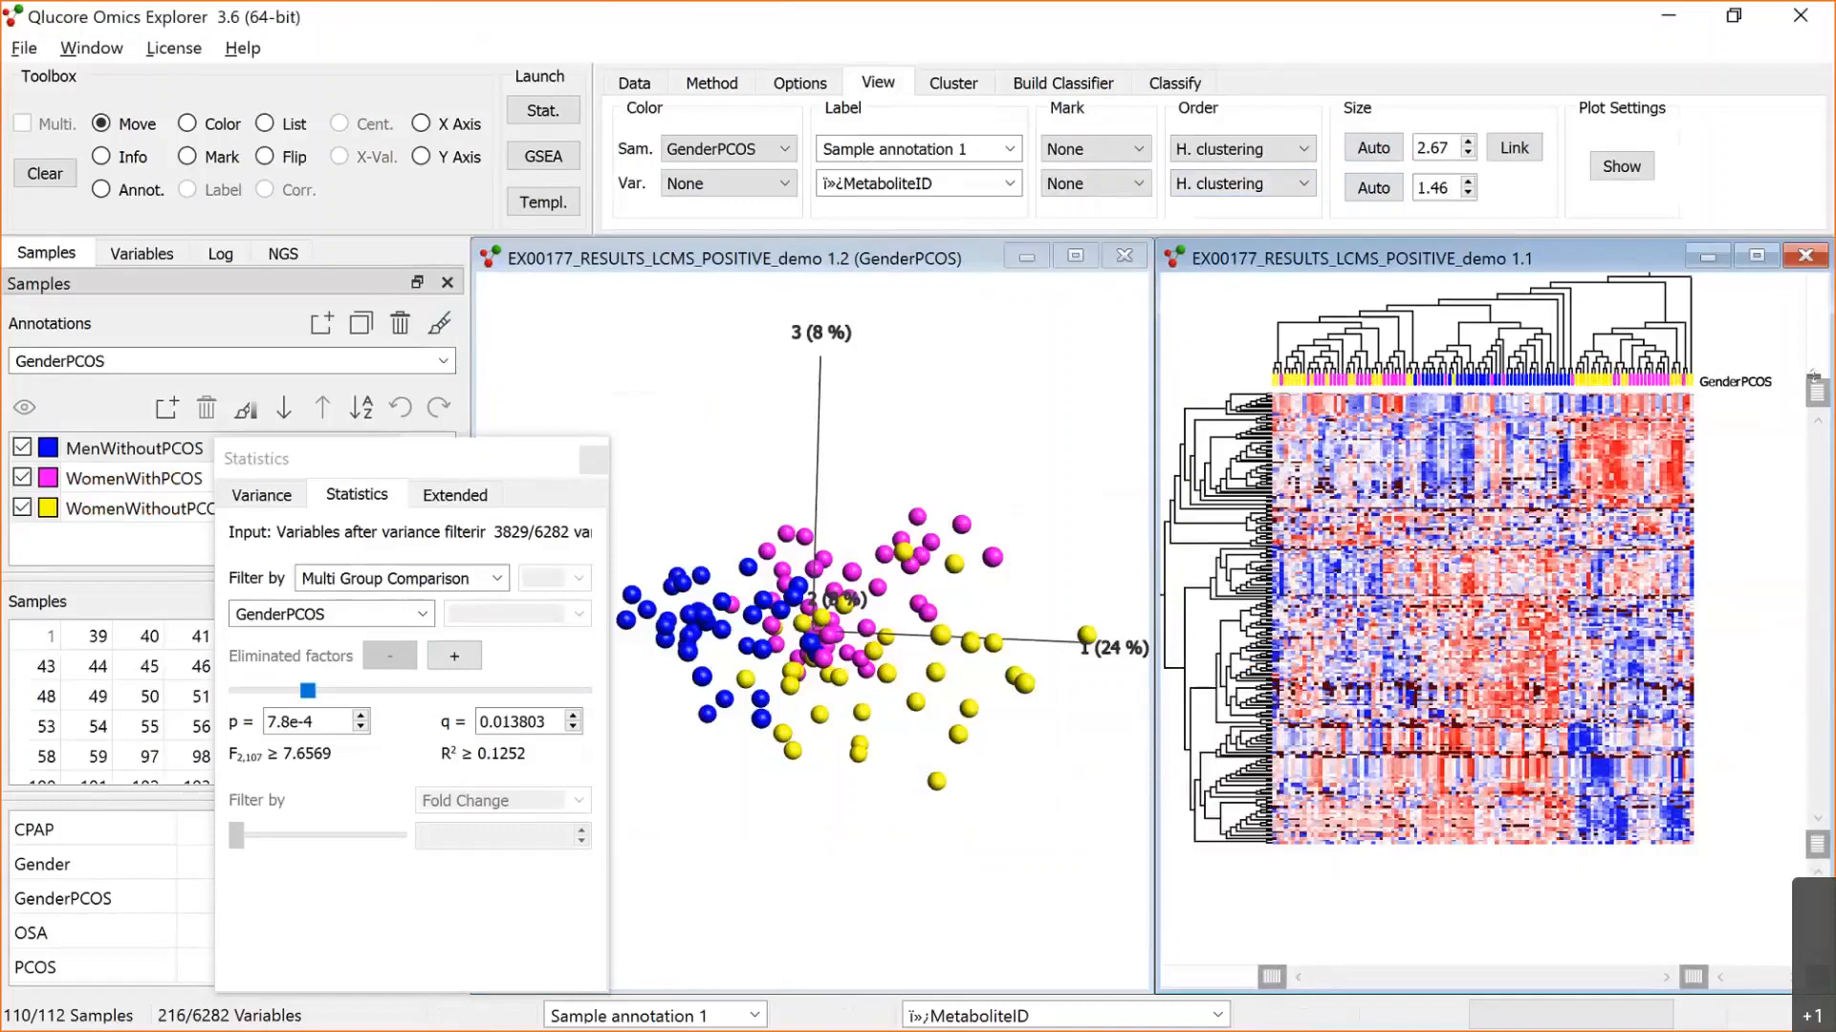
pyautogui.scroll(1, 1813, 382)
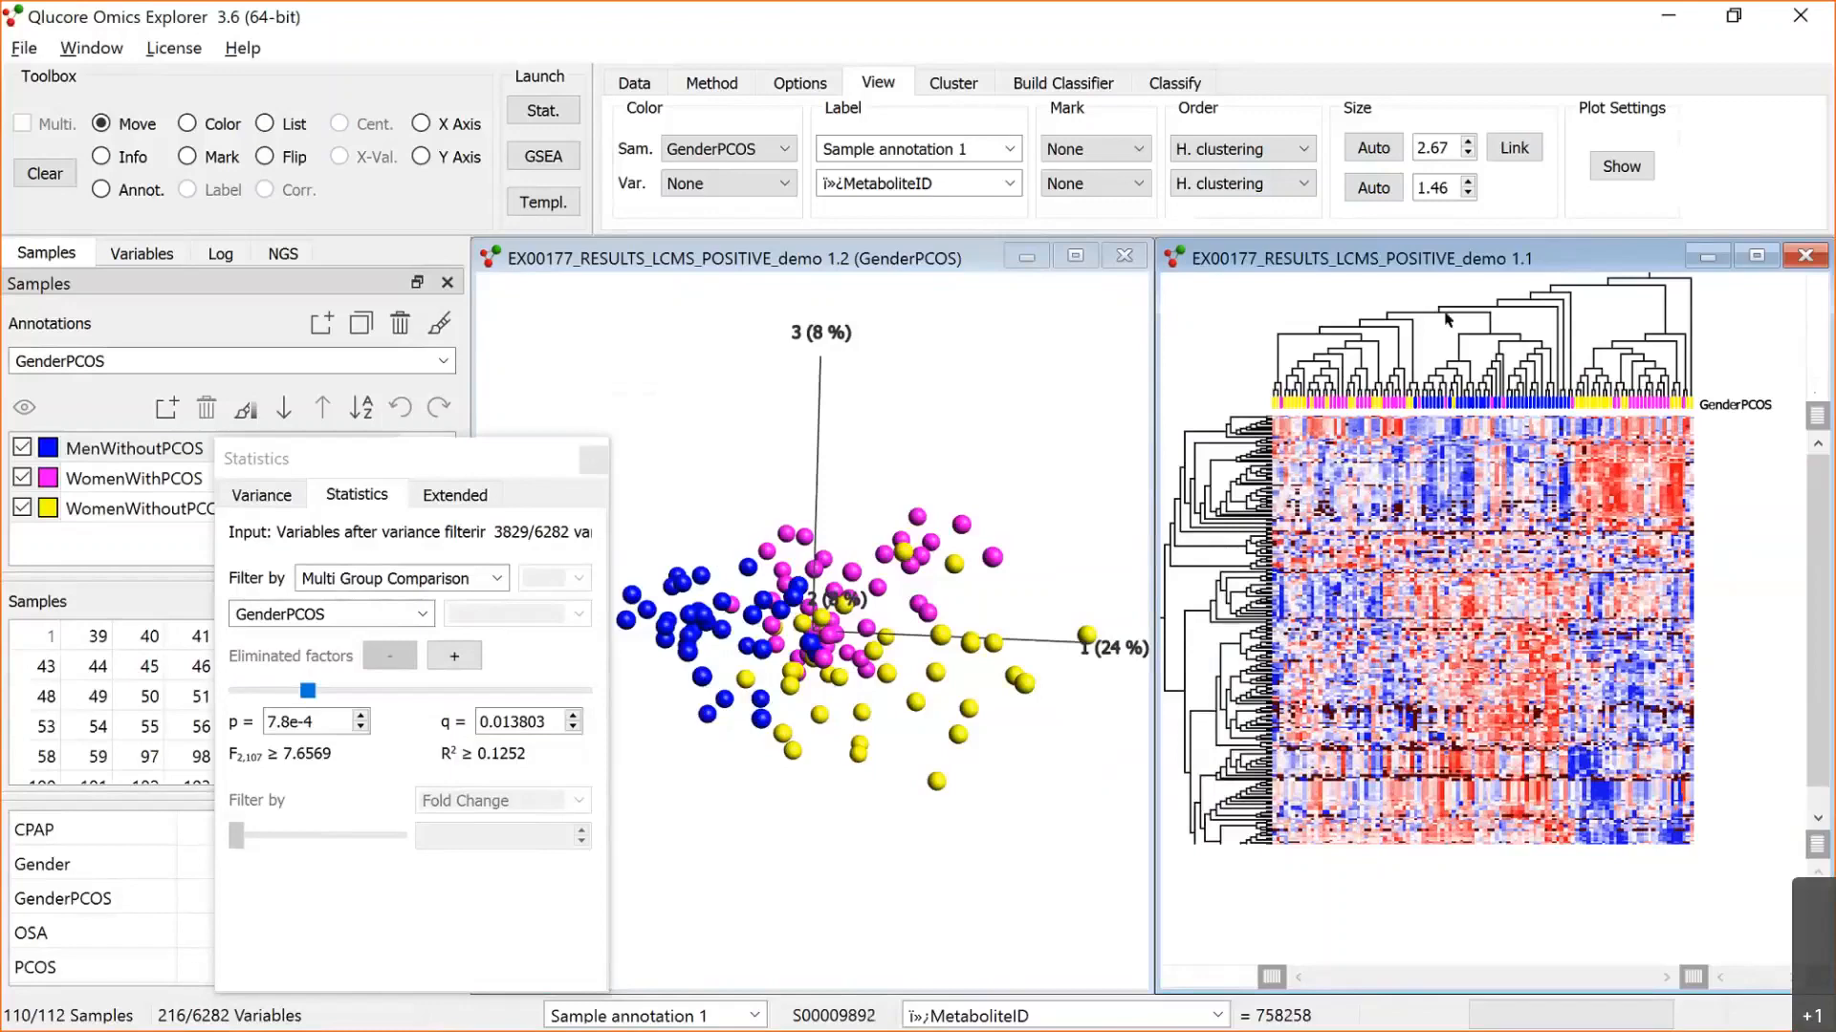
# Step: Order the heat map's samples by the GenderPCOS annotation instead of hierarchical clustering
pyautogui.click(1305, 150)
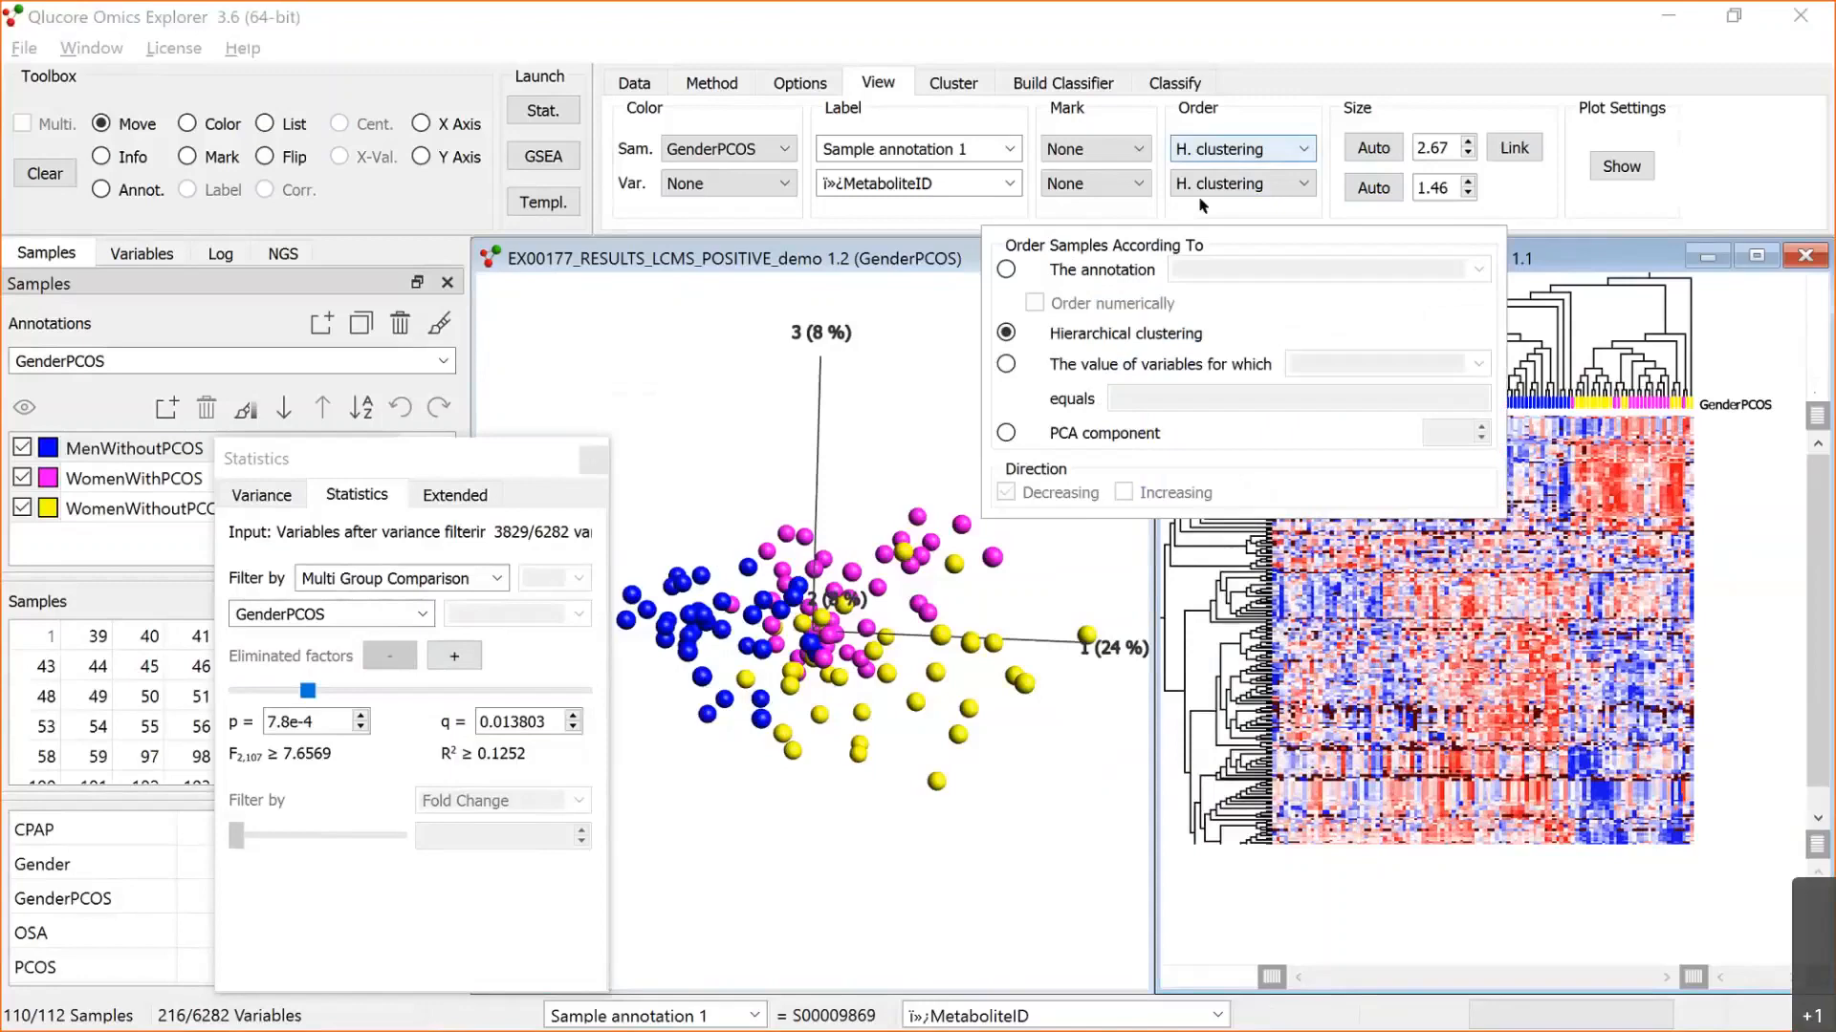
pyautogui.click(1007, 269)
pyautogui.click(1364, 266)
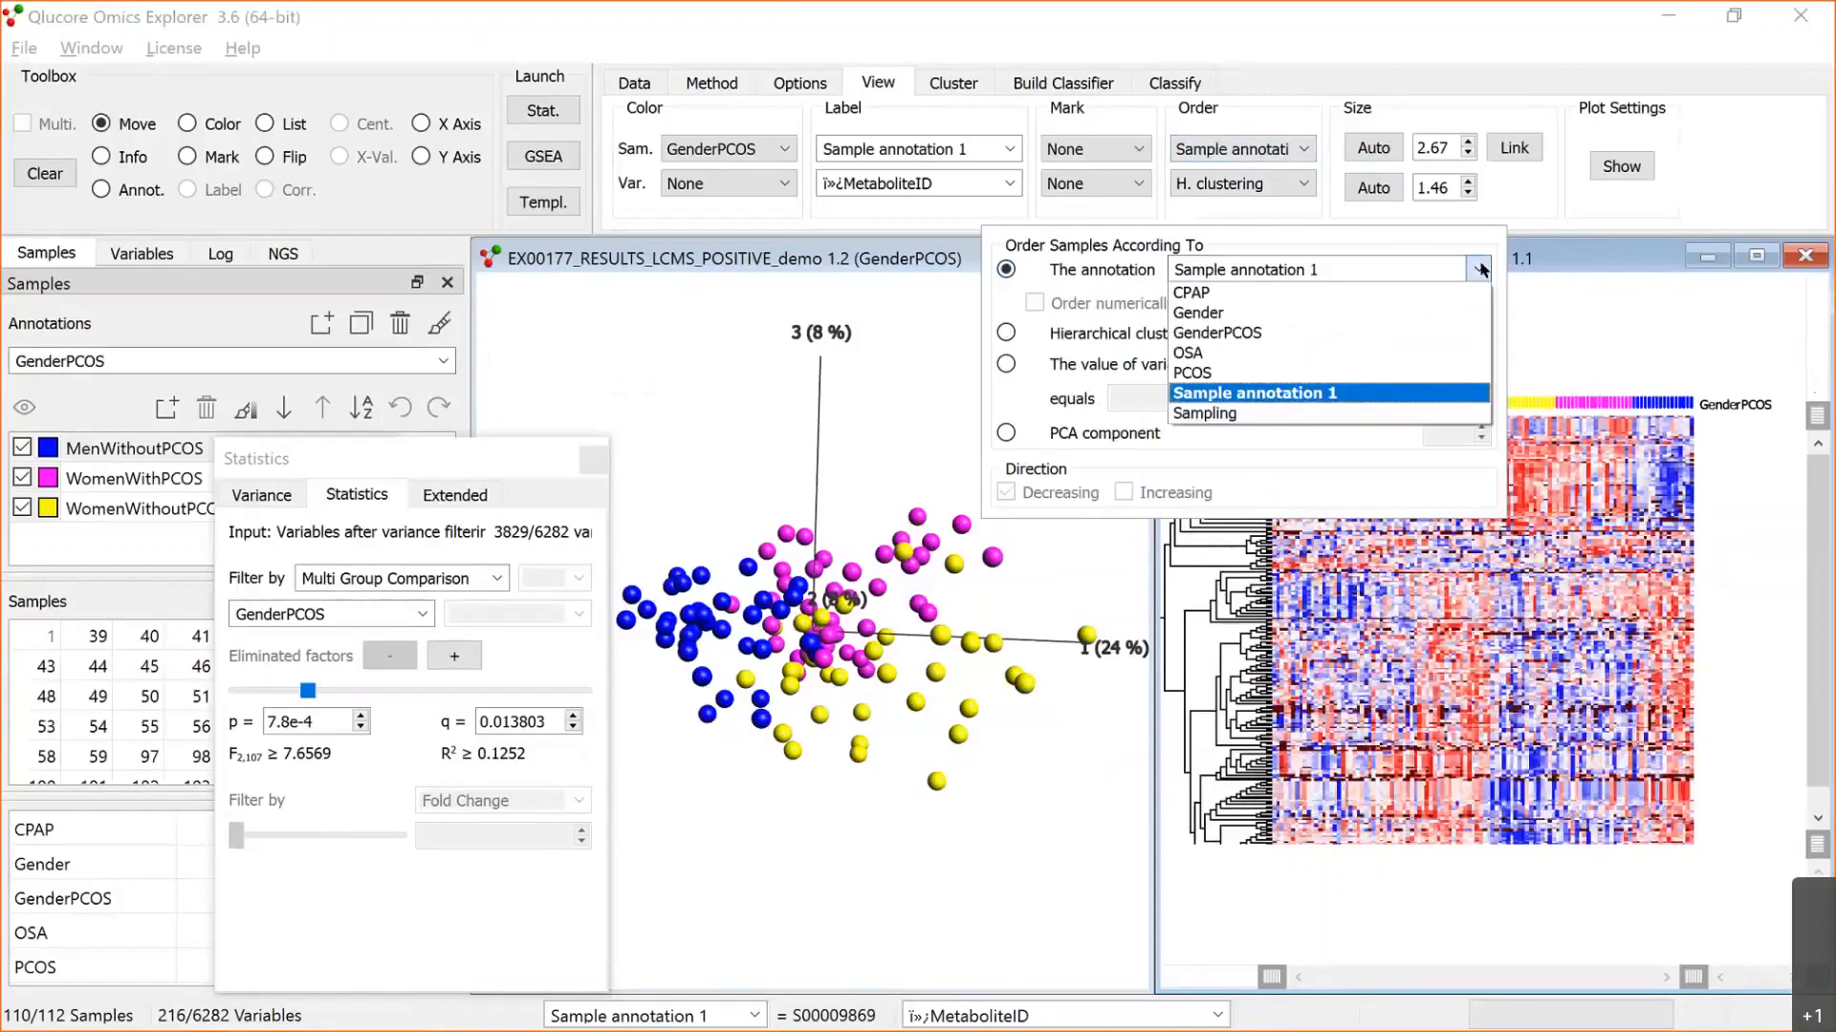
pyautogui.click(1314, 333)
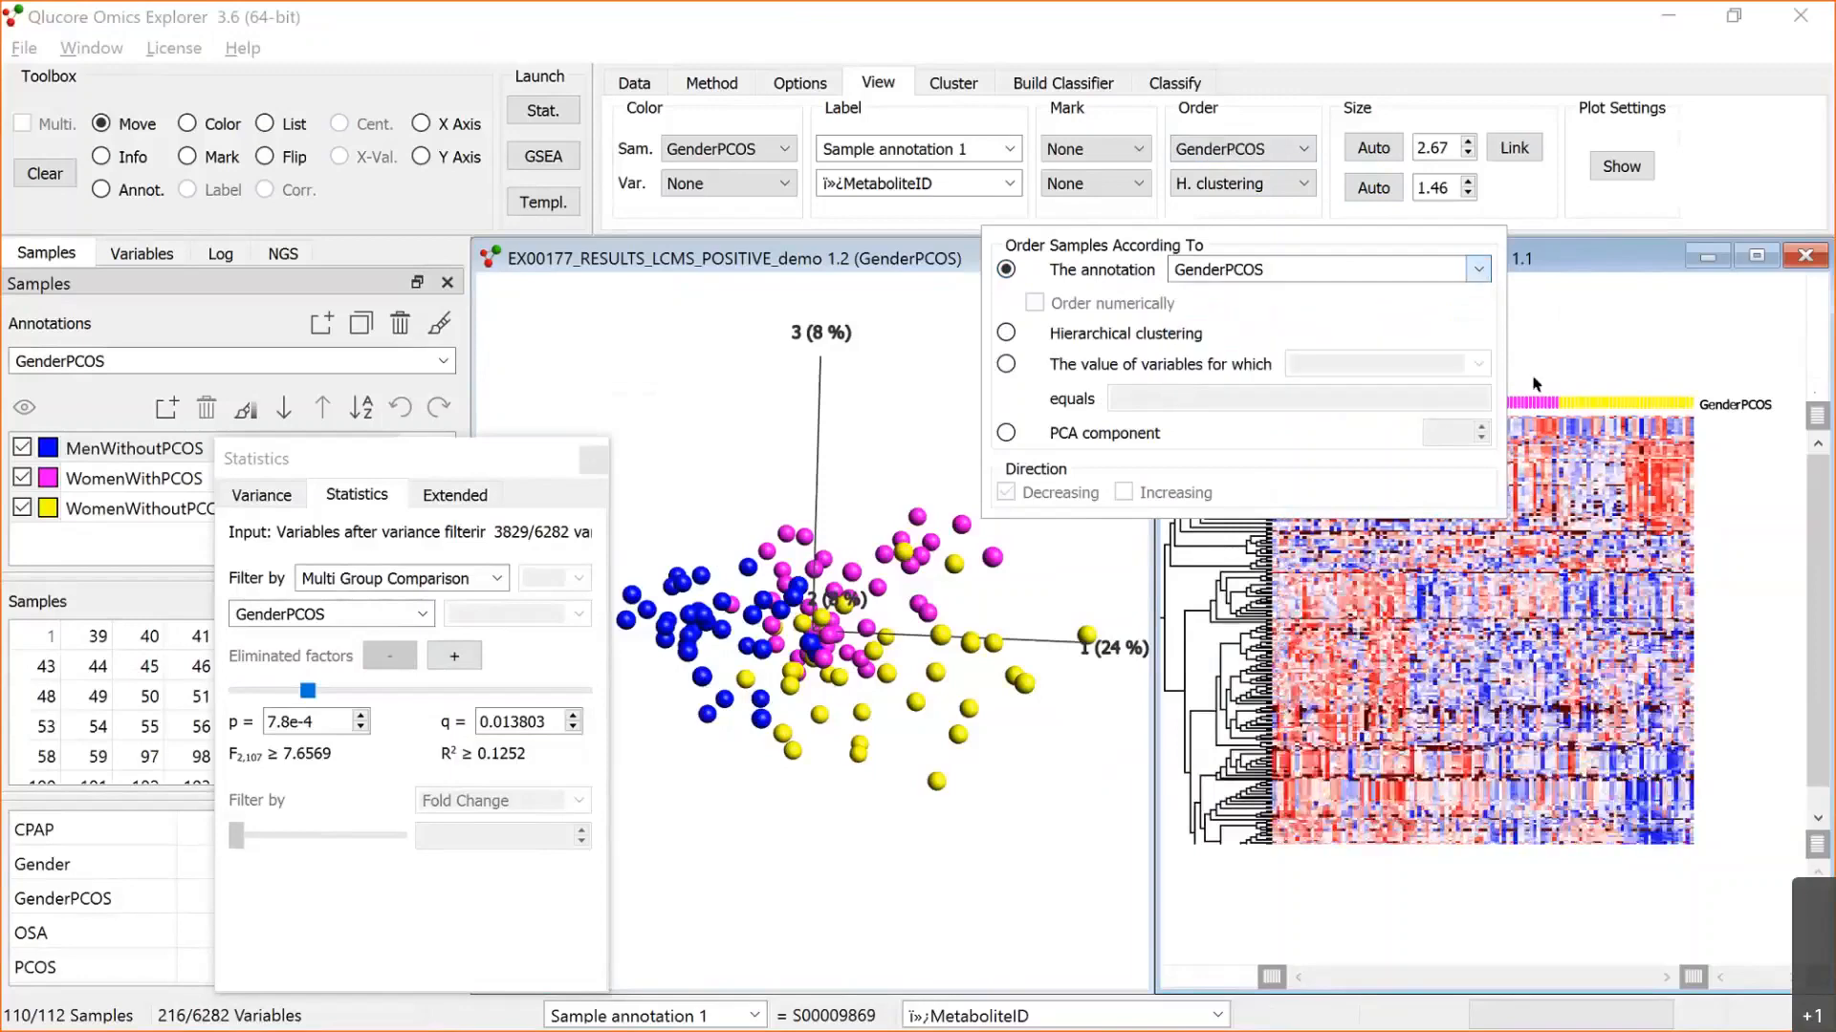
pyautogui.click(1579, 323)
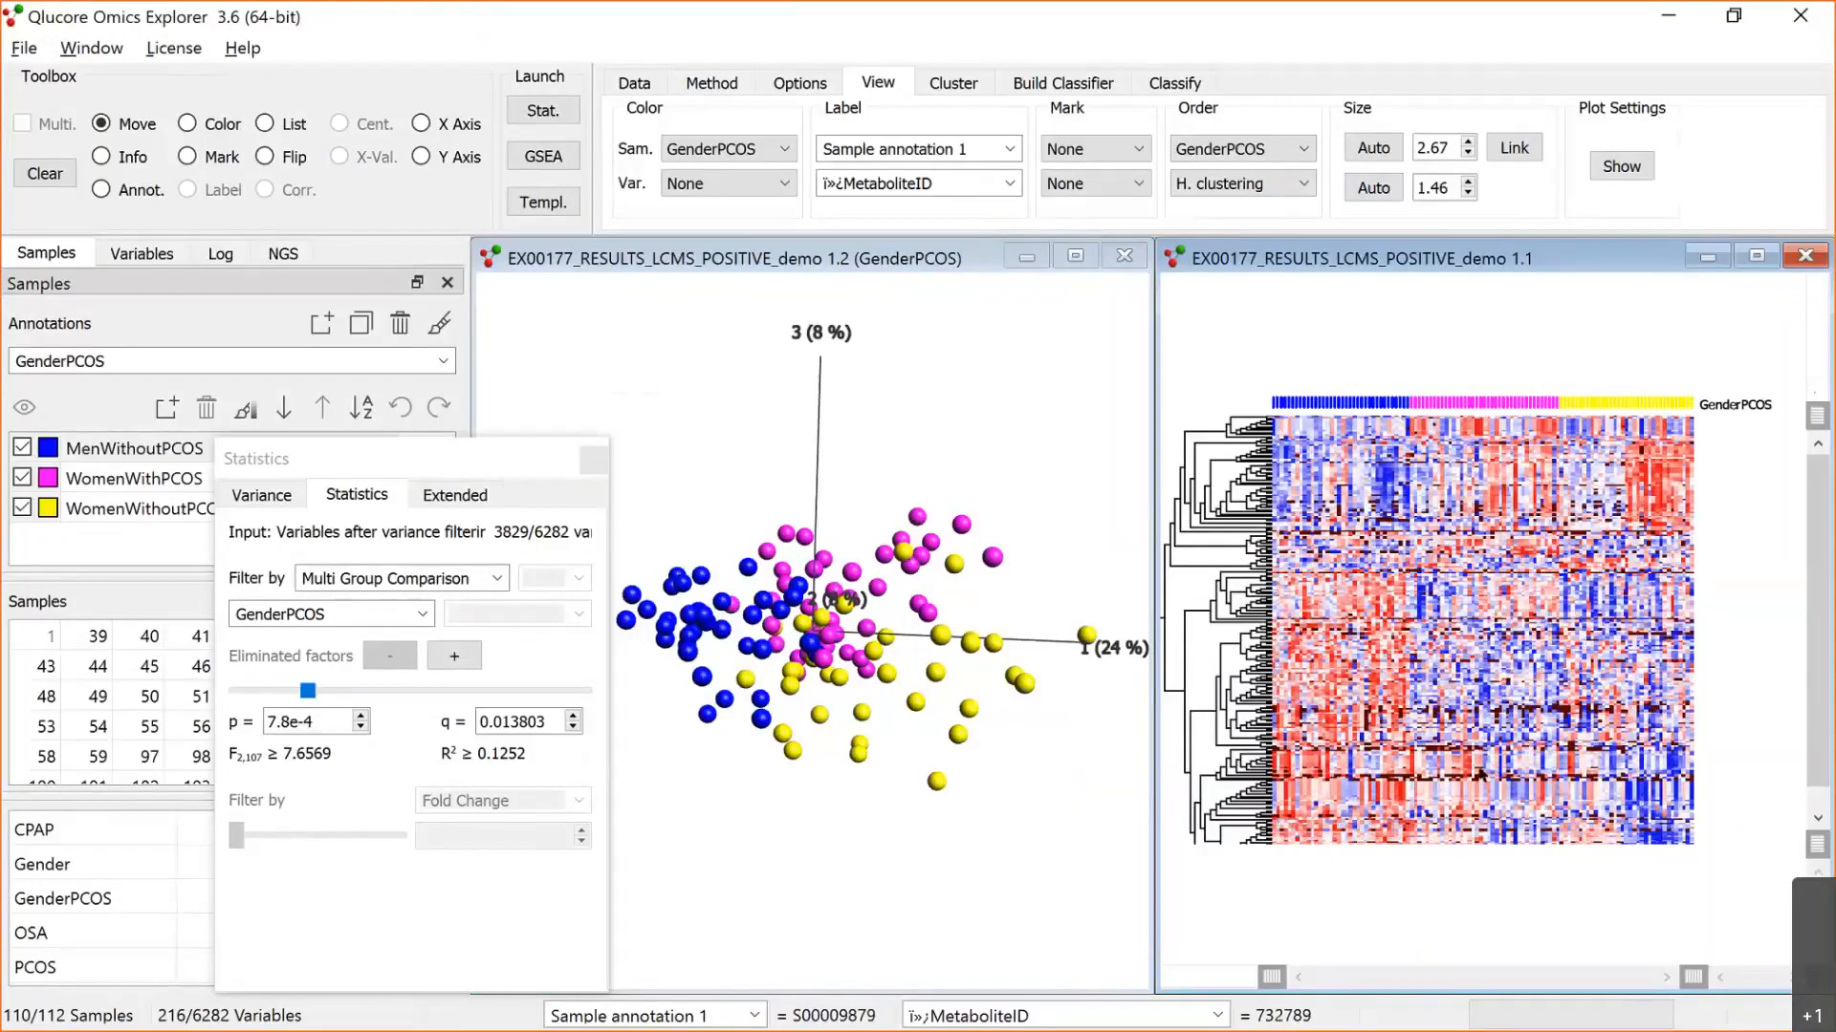
# Step: Maximize the heat map, size its sample axis automatically, and widen the area showing the variable dendrogram
pyautogui.click(1757, 266)
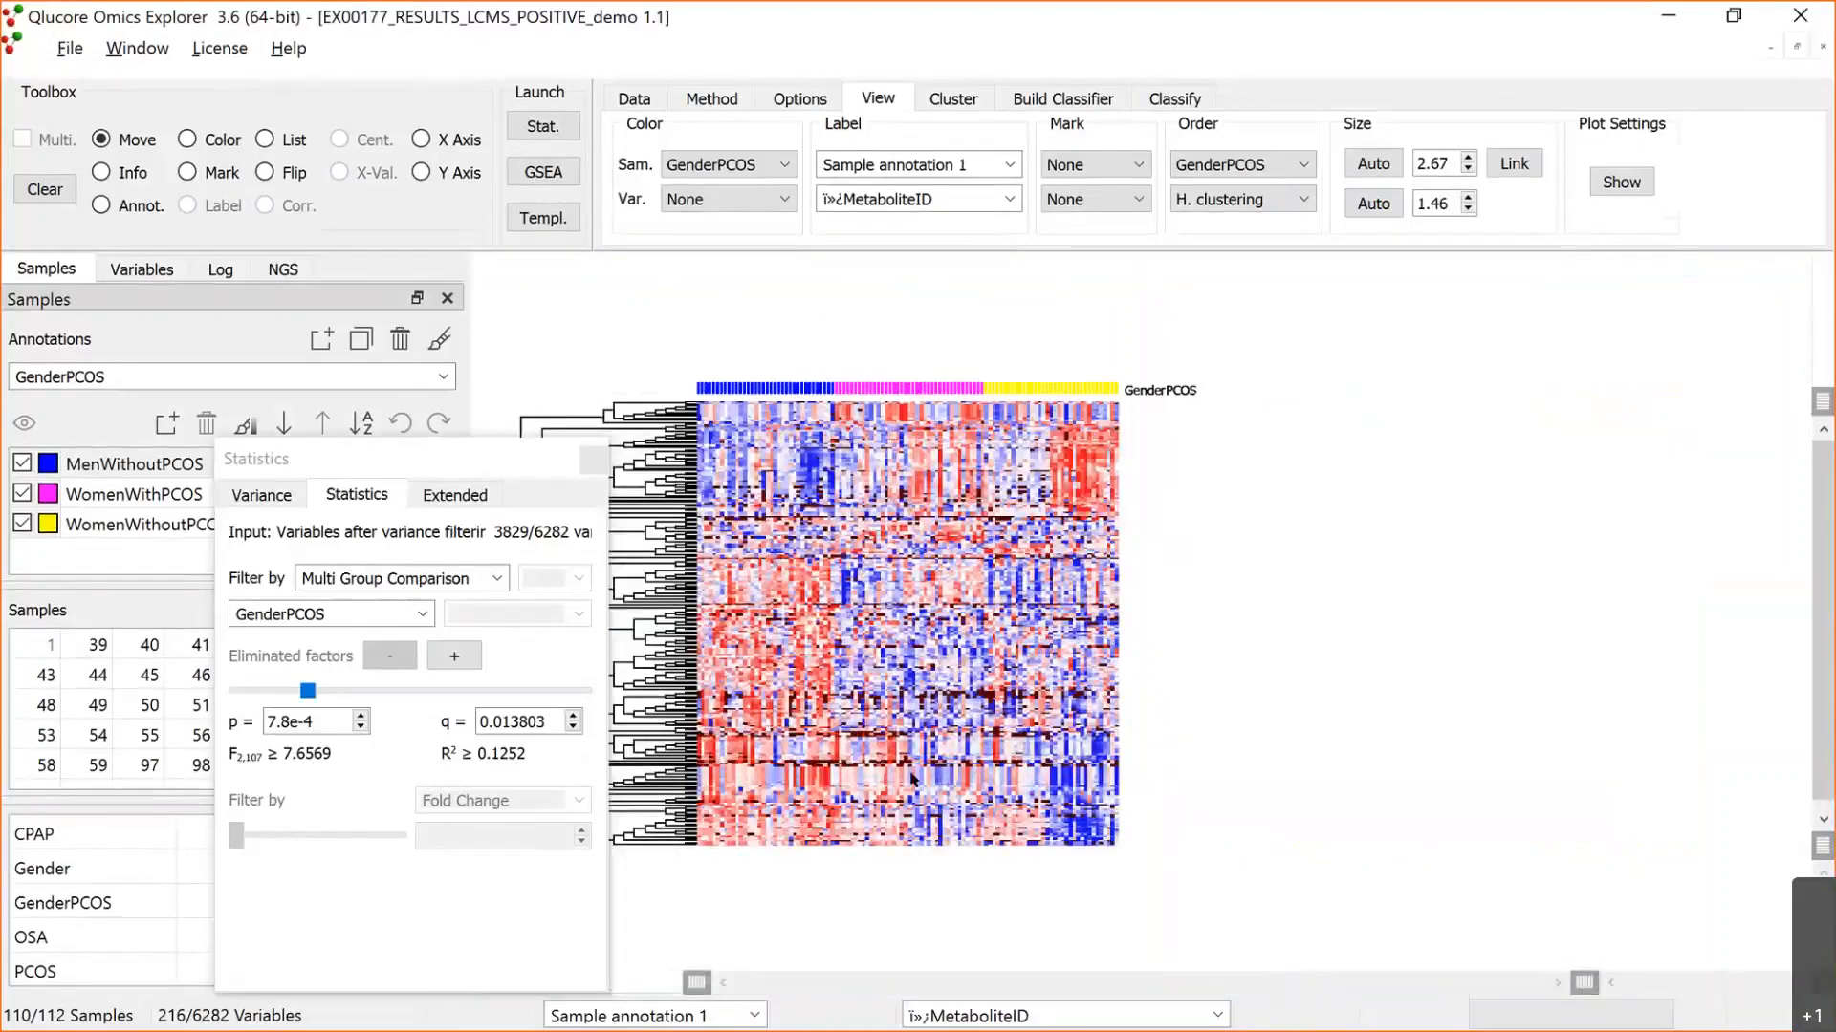
pyautogui.click(1371, 161)
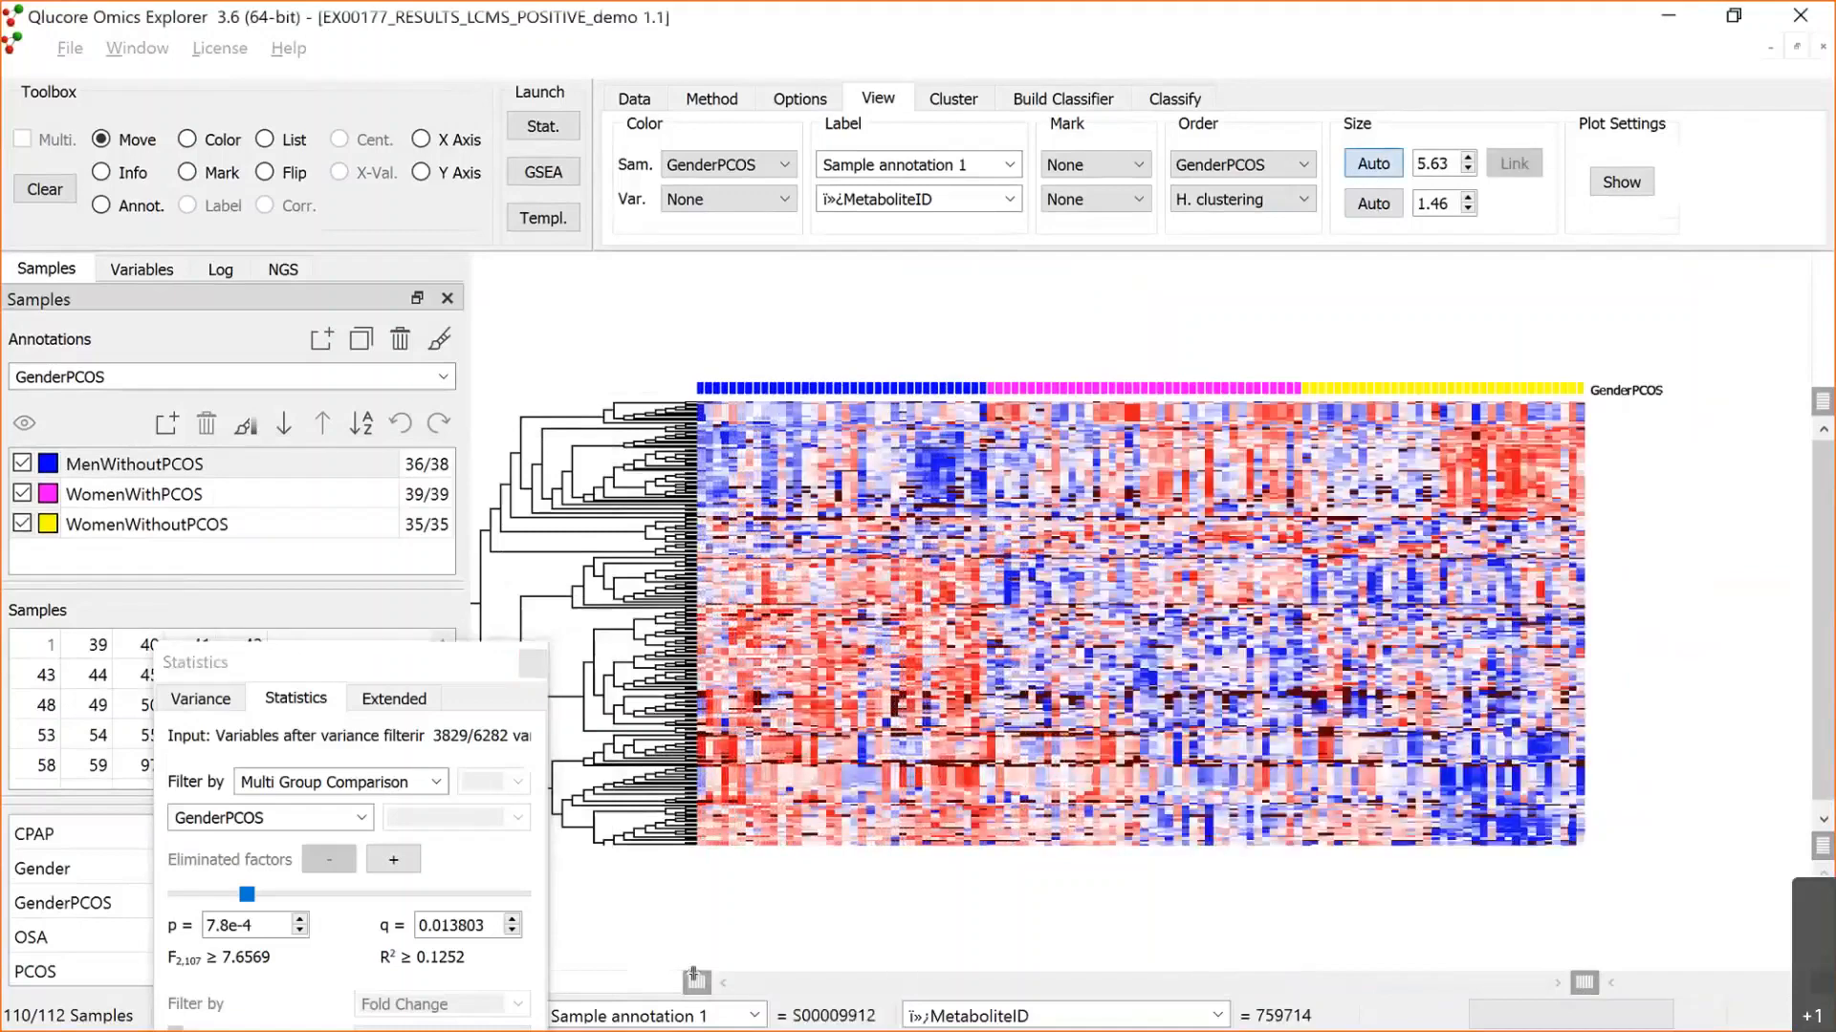
pyautogui.moveTo(694, 980); pyautogui.dragTo(902, 981)
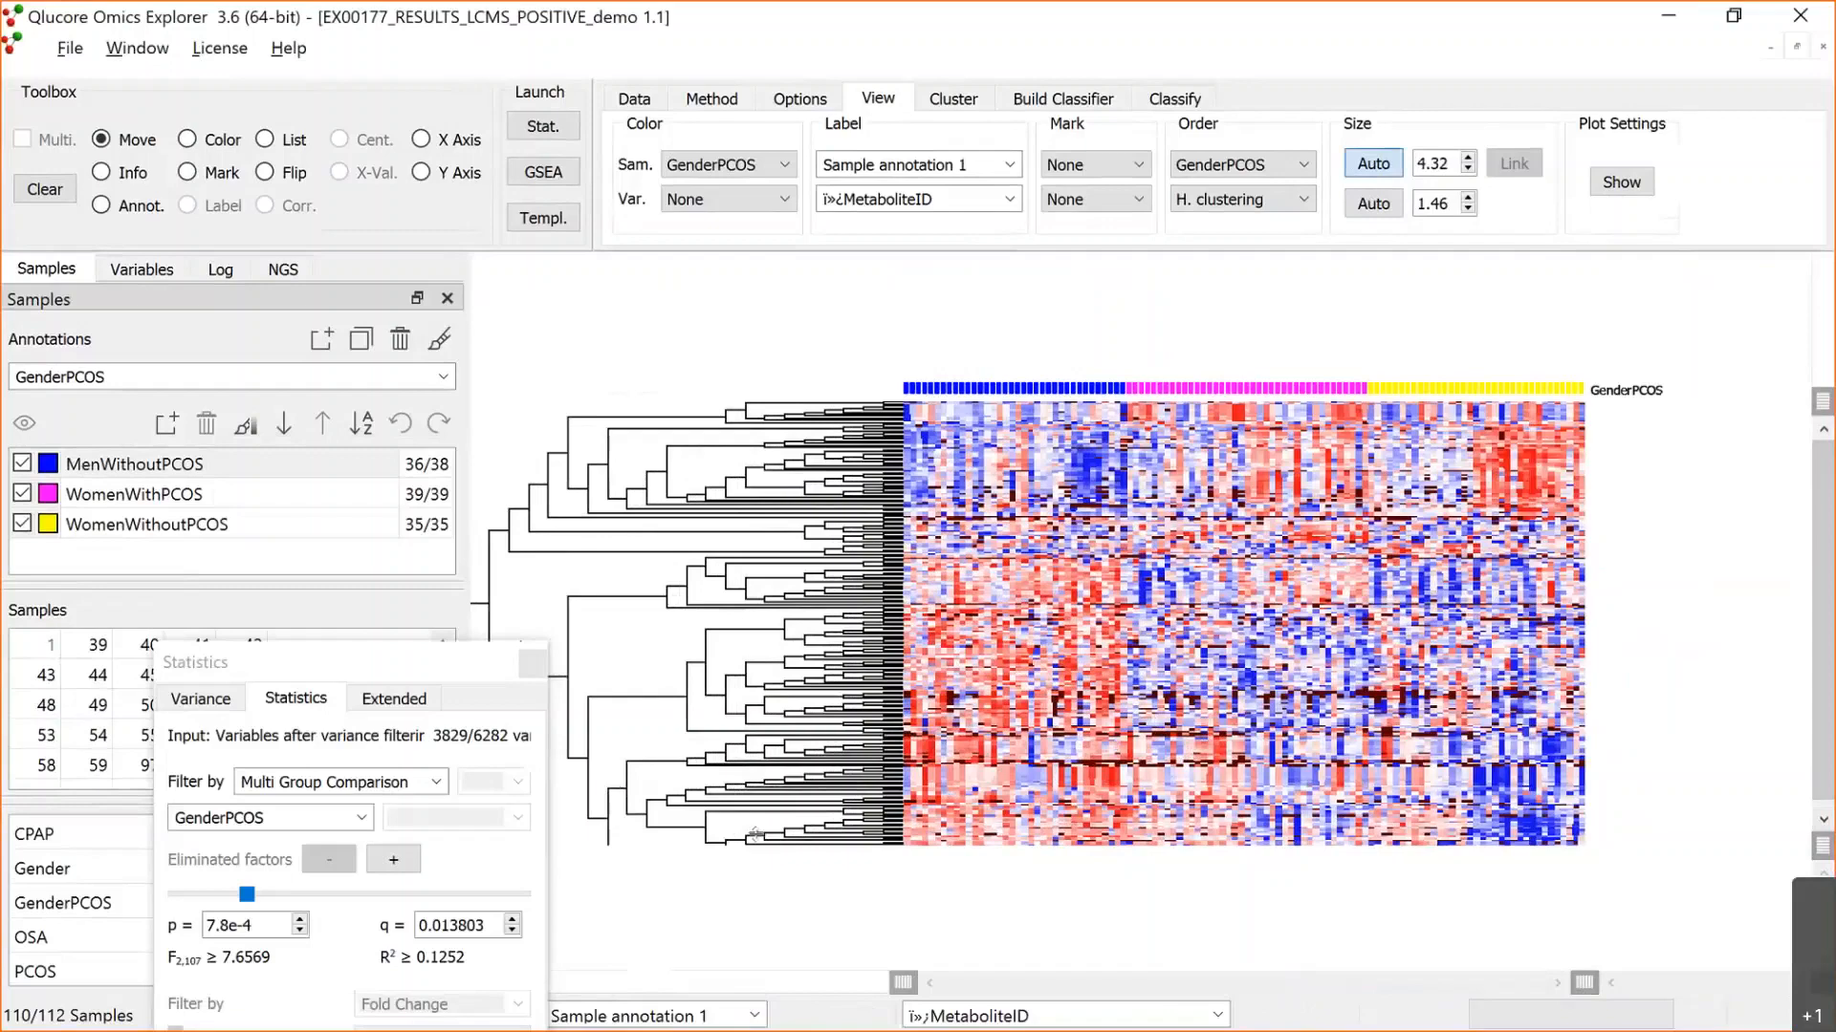
# Step: Create a new variable list and add the variables of the lower dendrogram branch to it from the heat map
pyautogui.click(157, 271)
pyautogui.click(167, 339)
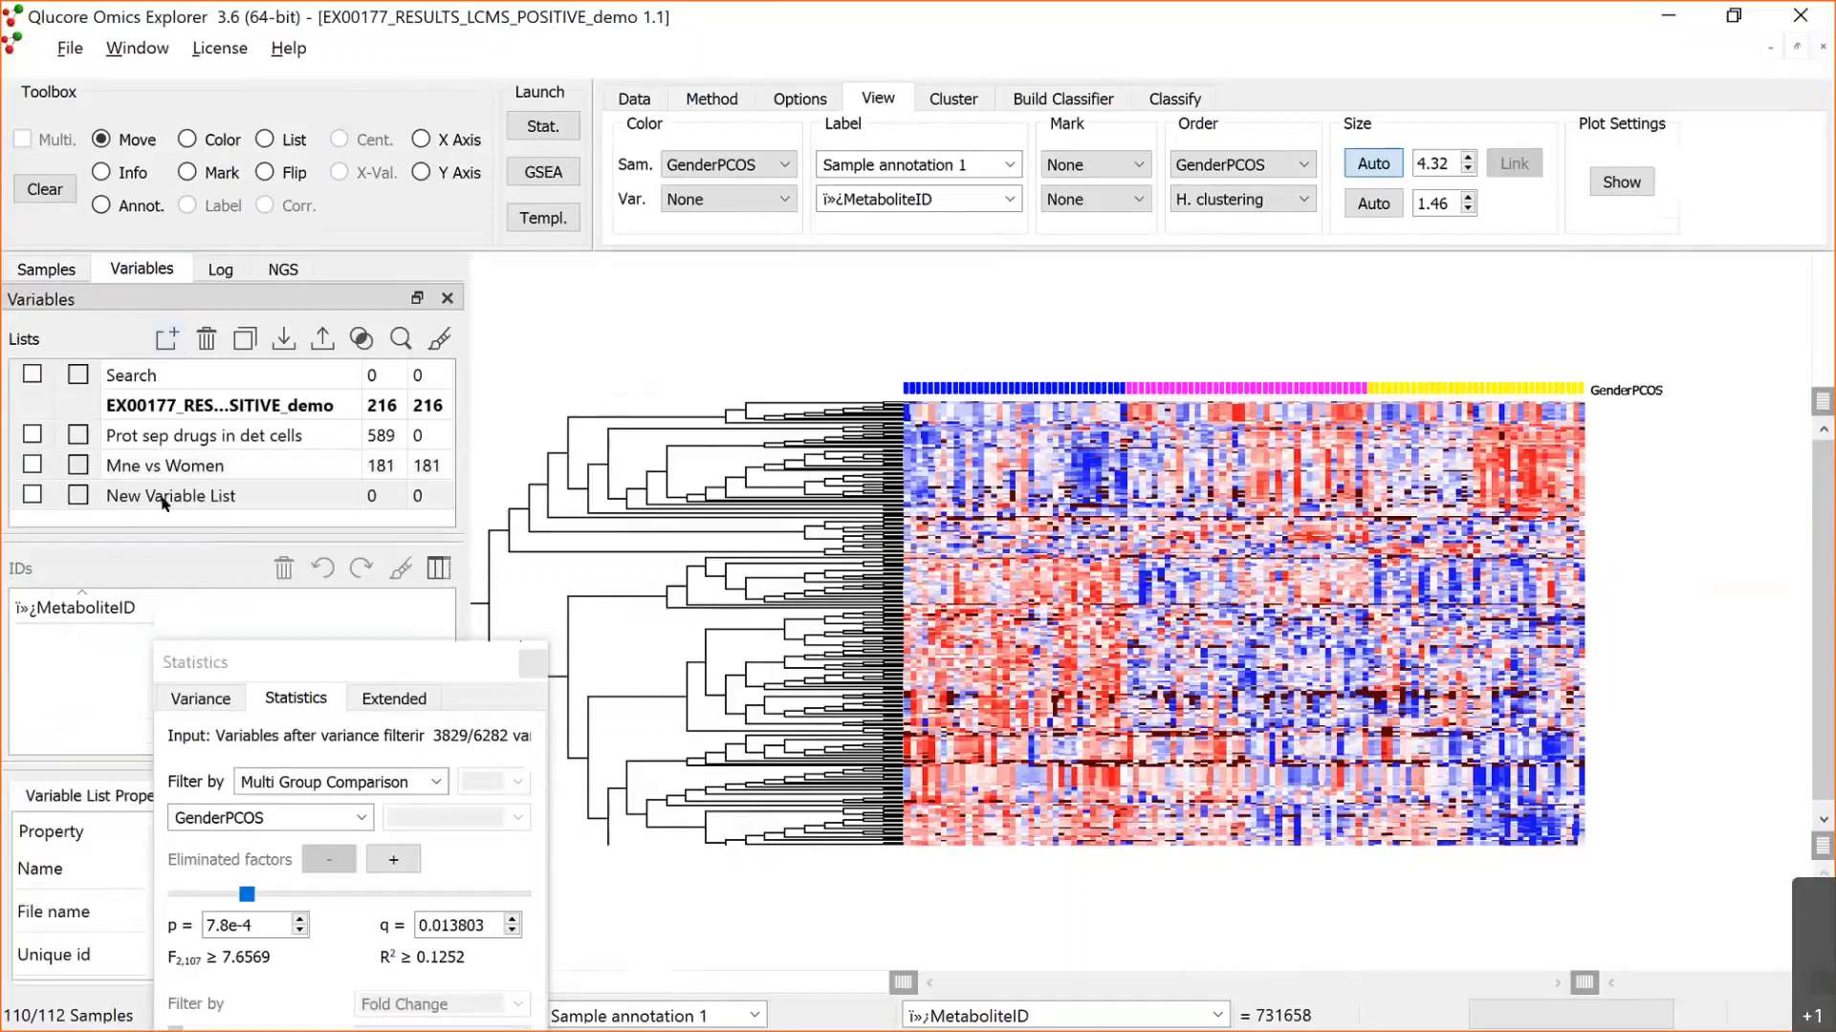
pyautogui.click(267, 139)
pyautogui.click(610, 778)
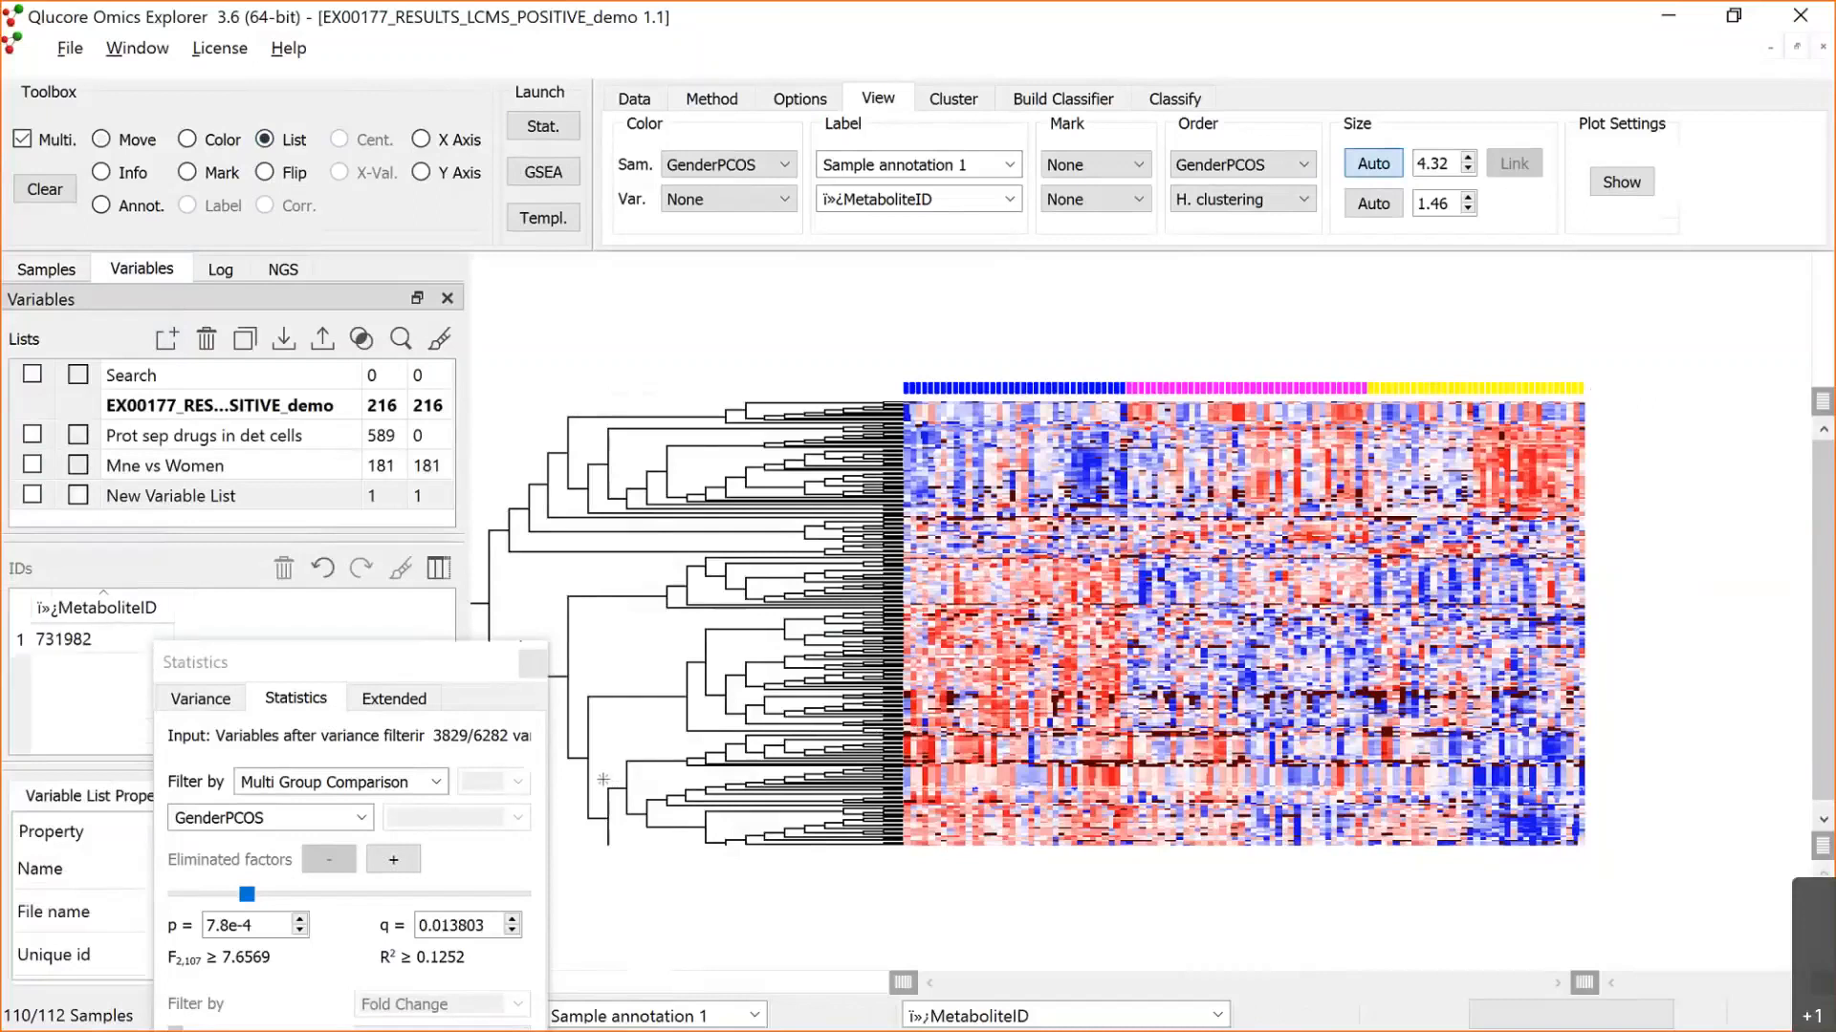
pyautogui.click(604, 783)
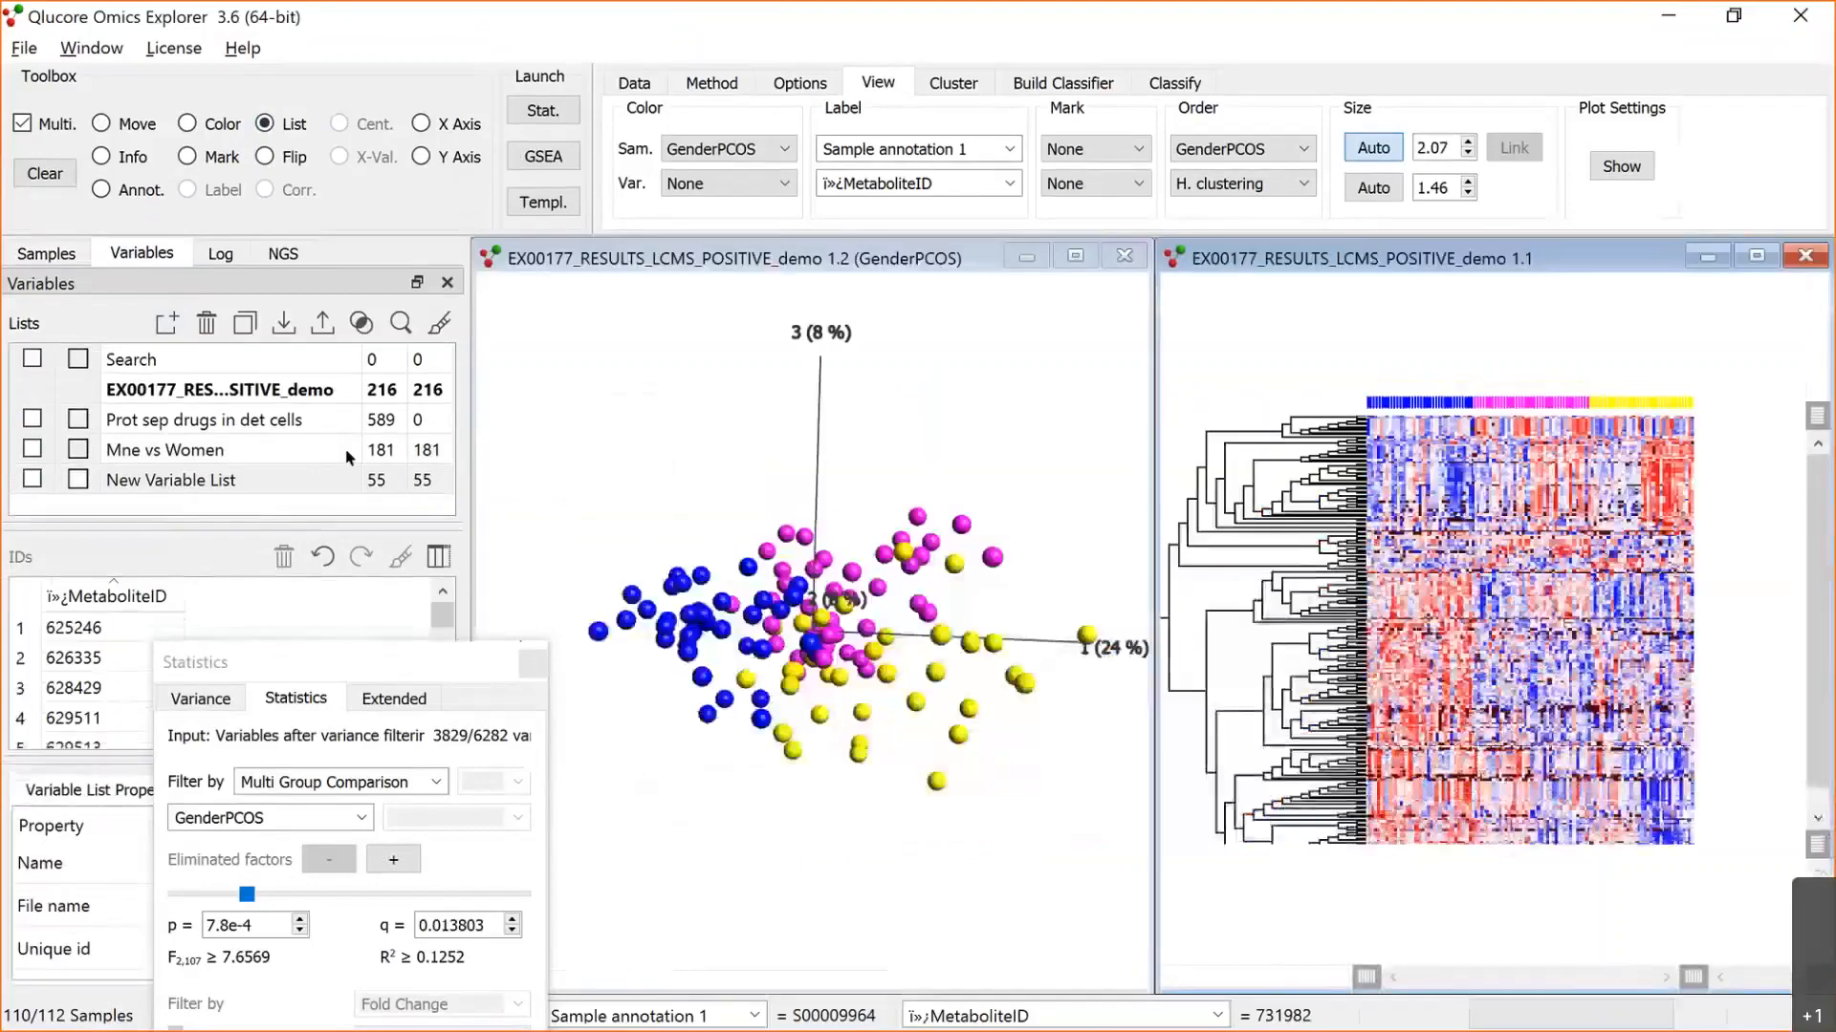
# Step: Restrict both plots to the New Variable List to inspect the group separation, and deactivate the list again
pyautogui.click(33, 479)
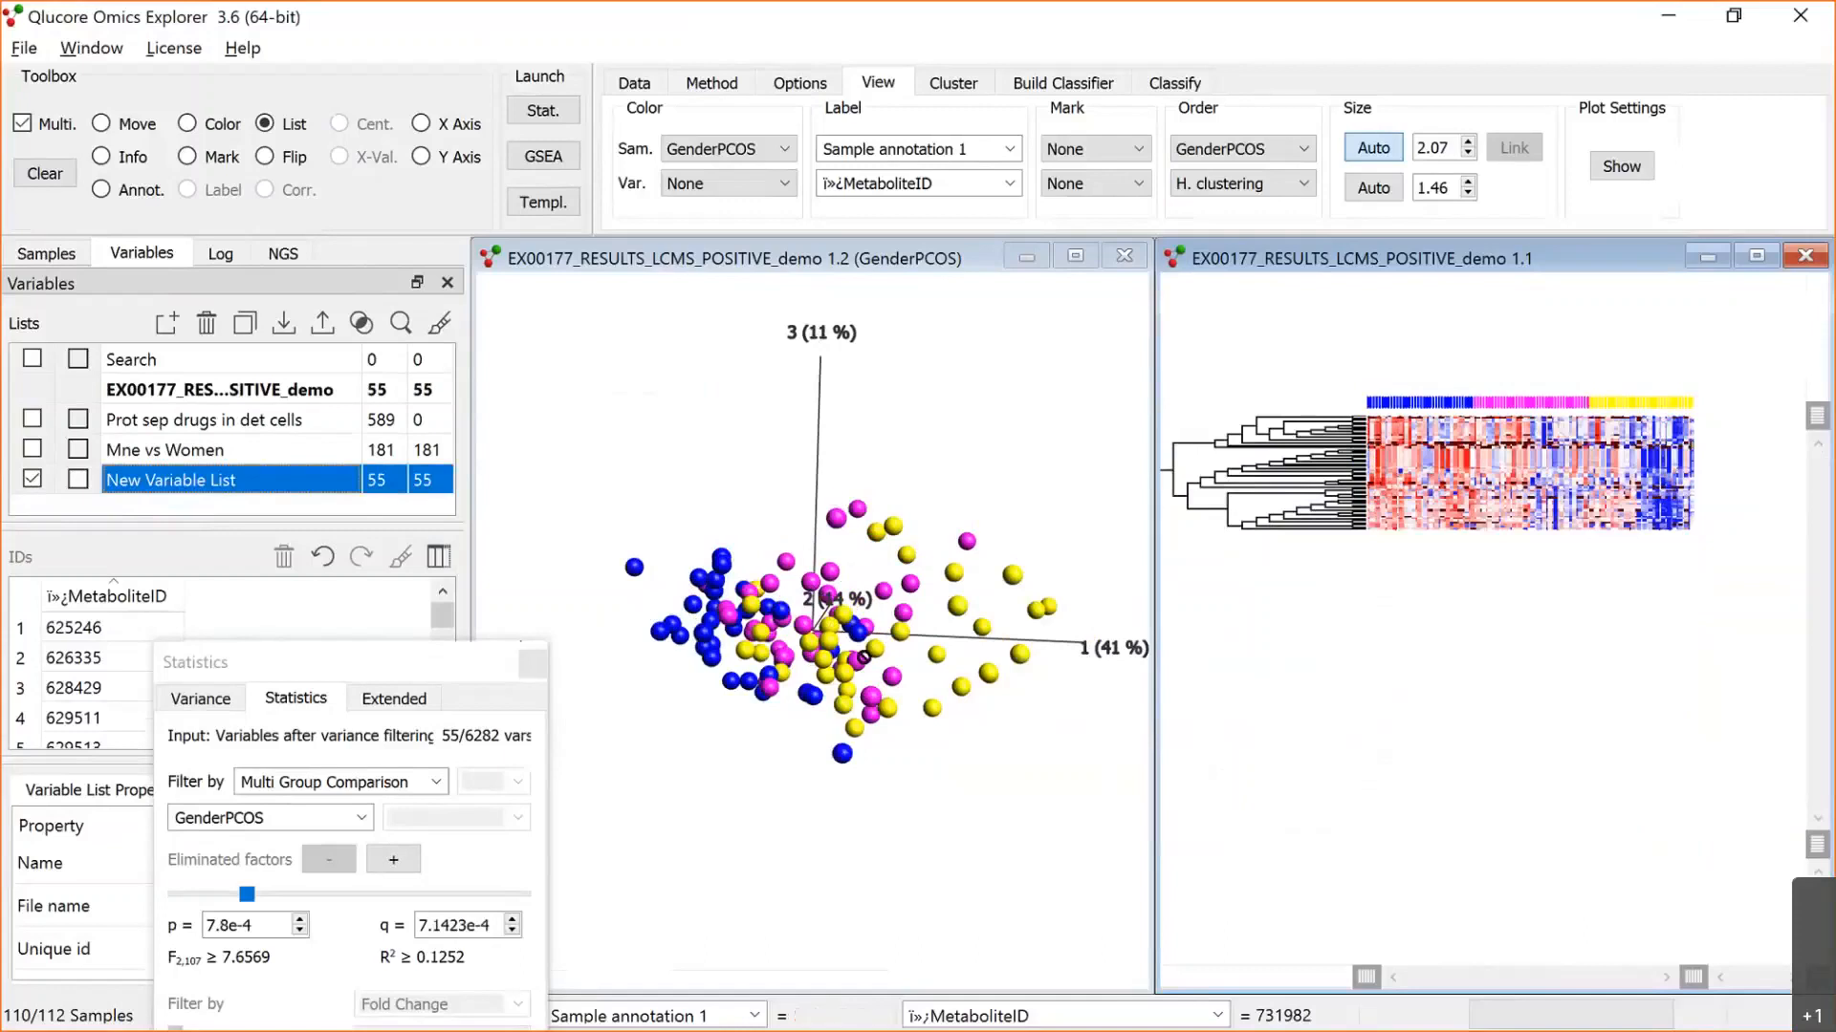
pyautogui.click(880, 623)
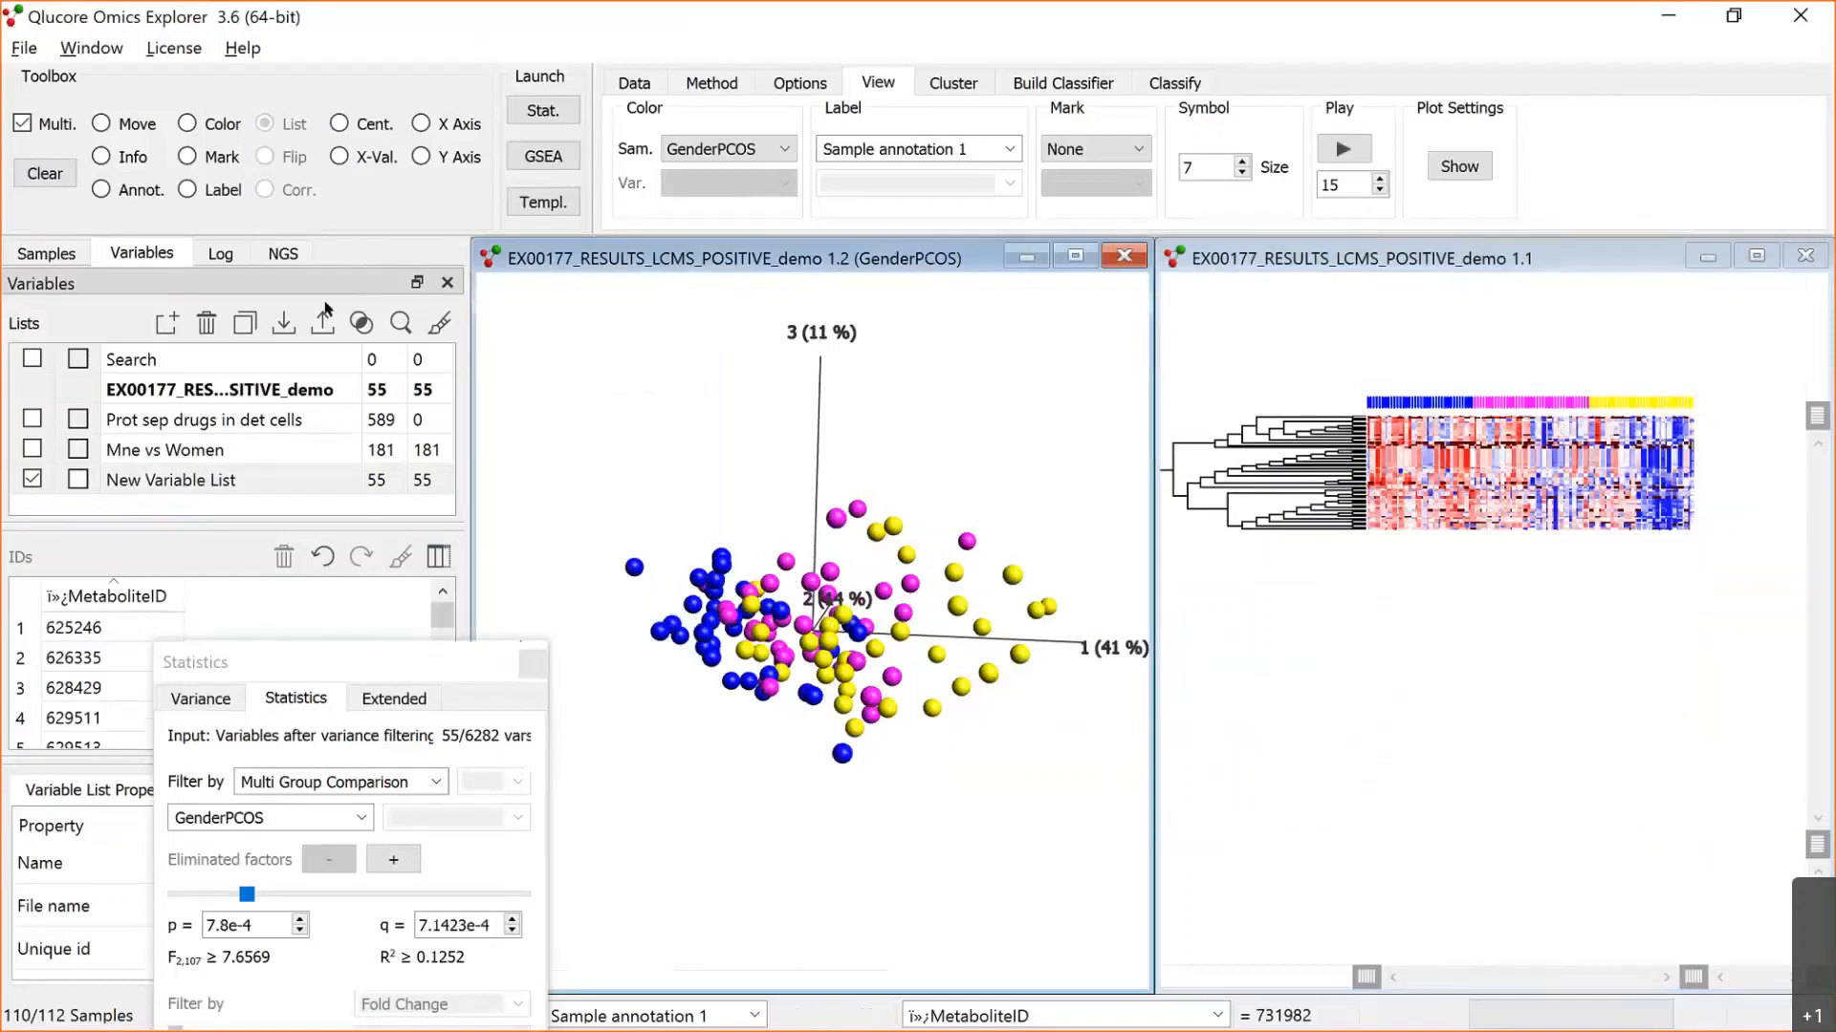
pyautogui.click(46, 253)
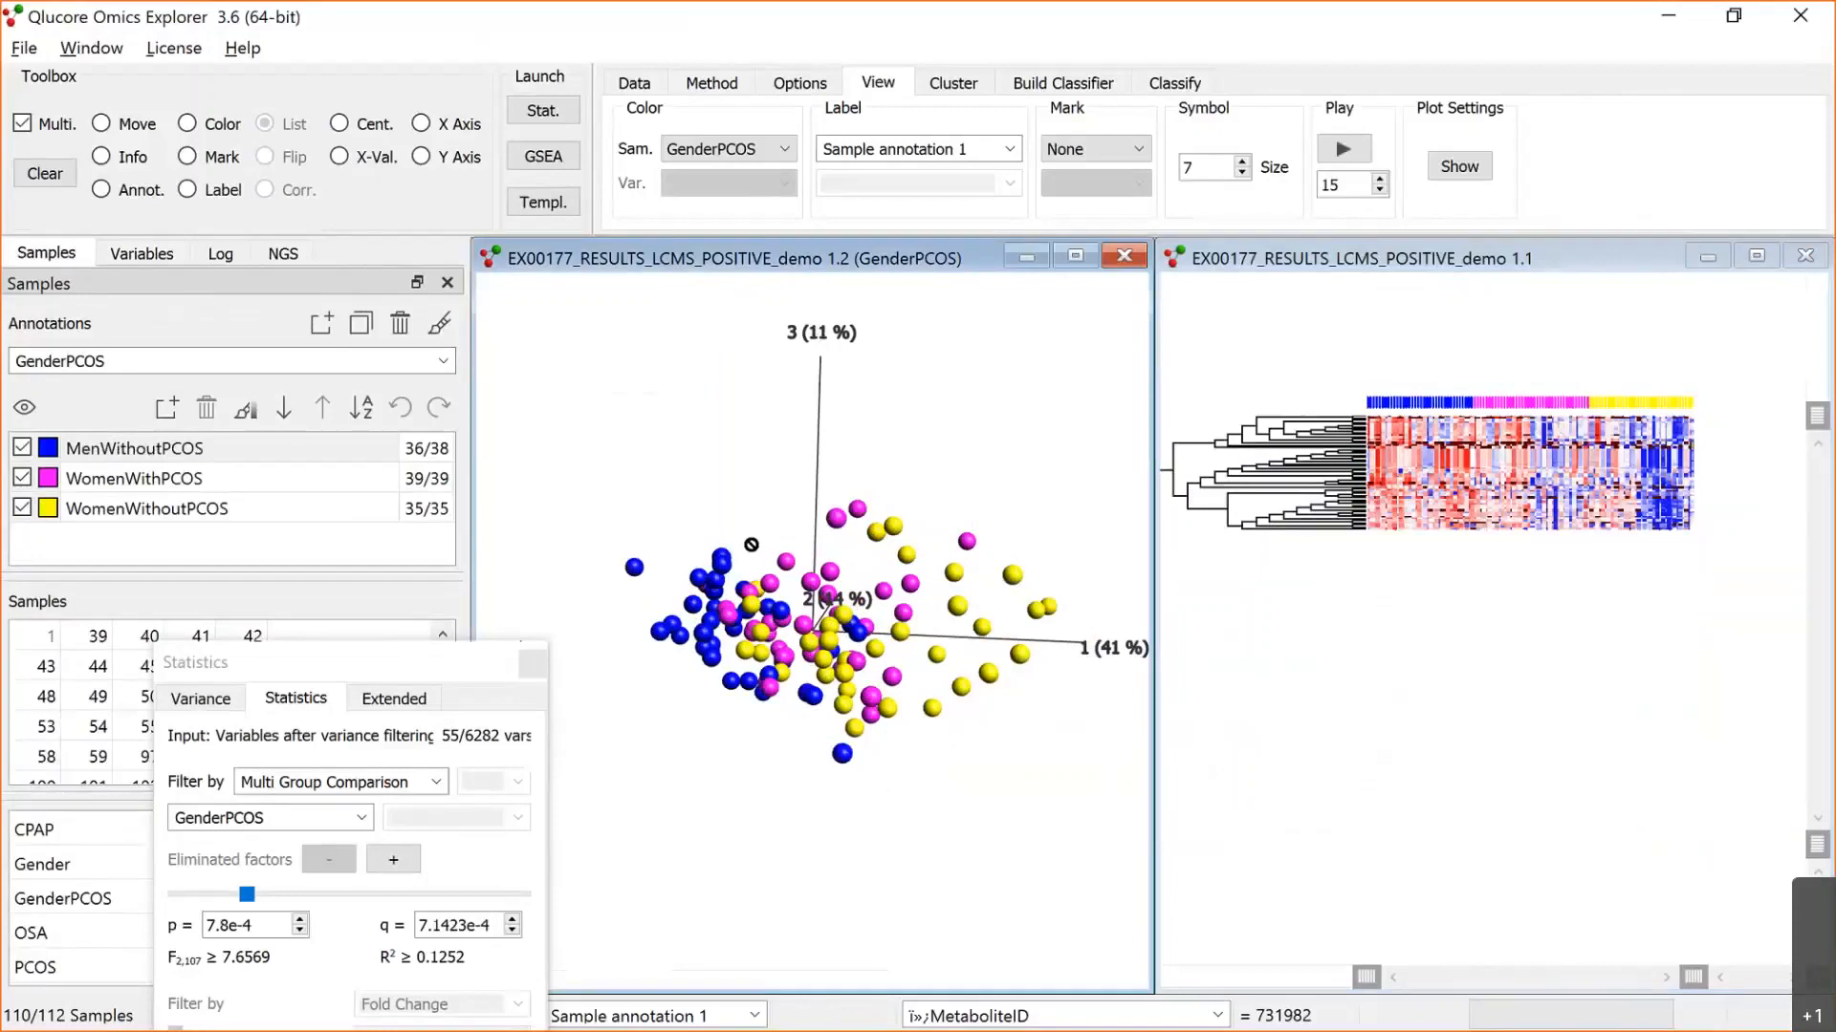
pyautogui.click(165, 253)
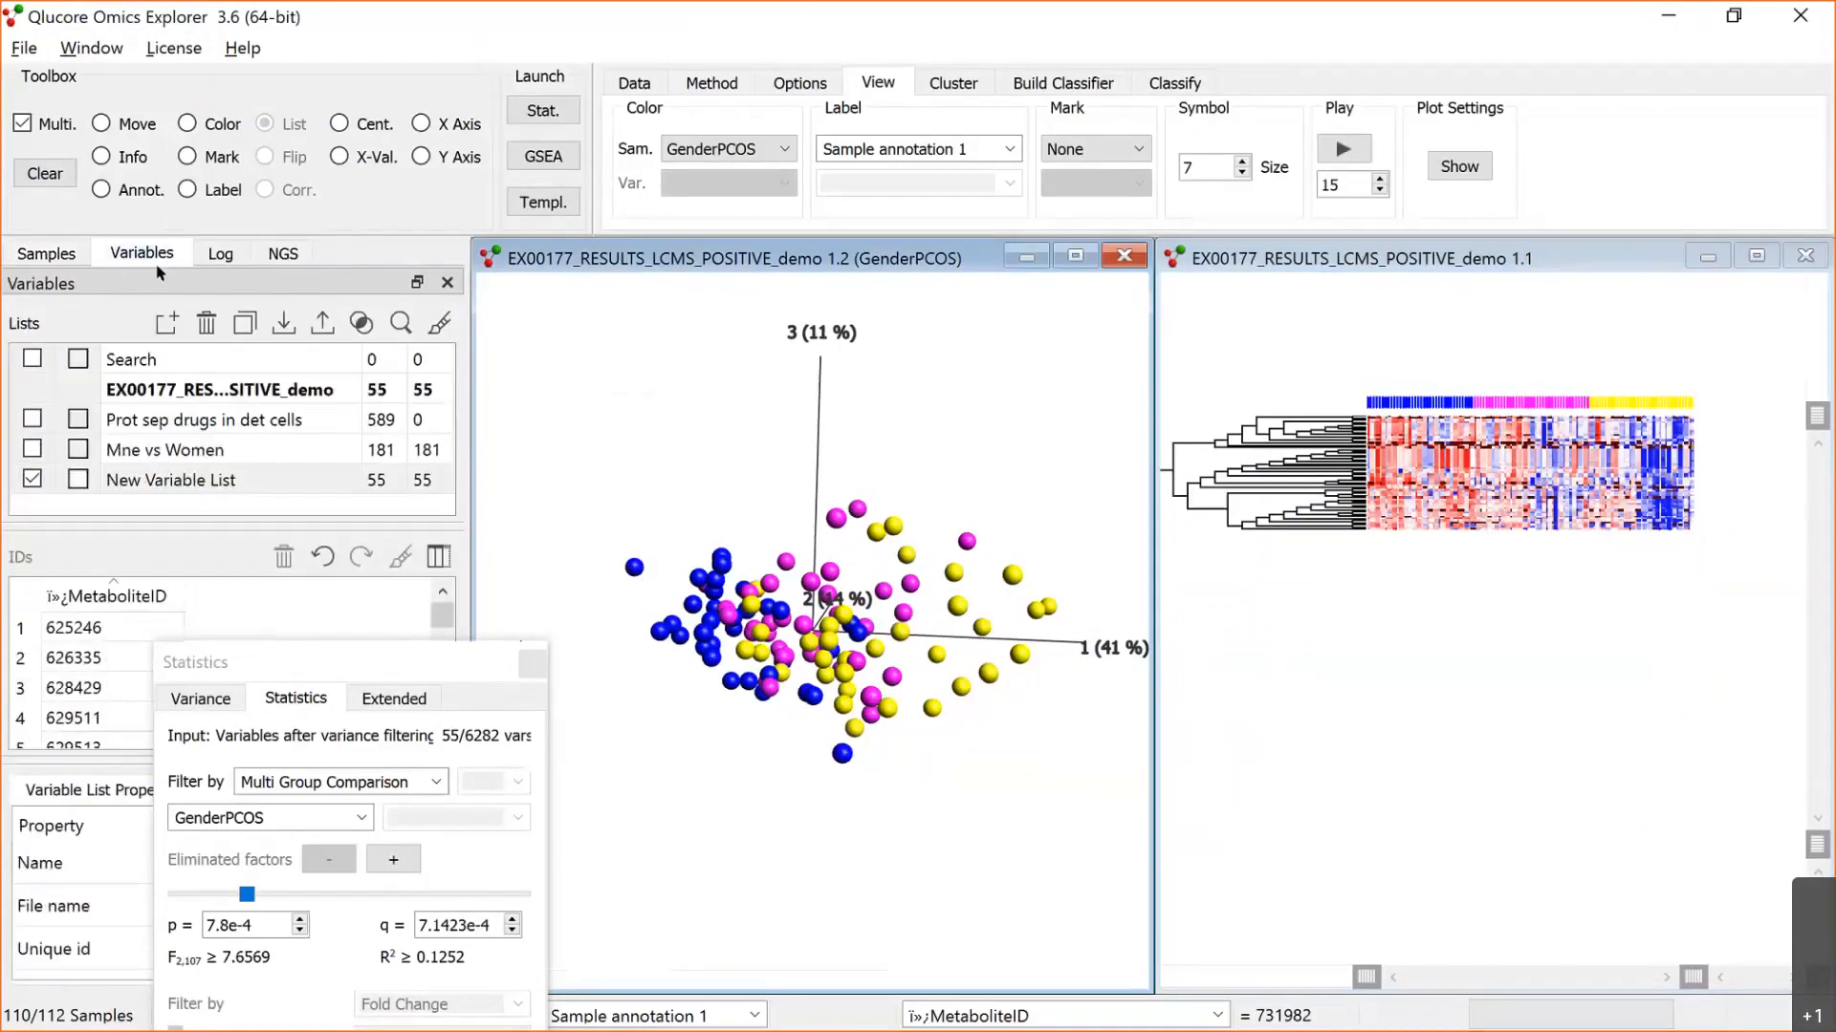
pyautogui.click(32, 479)
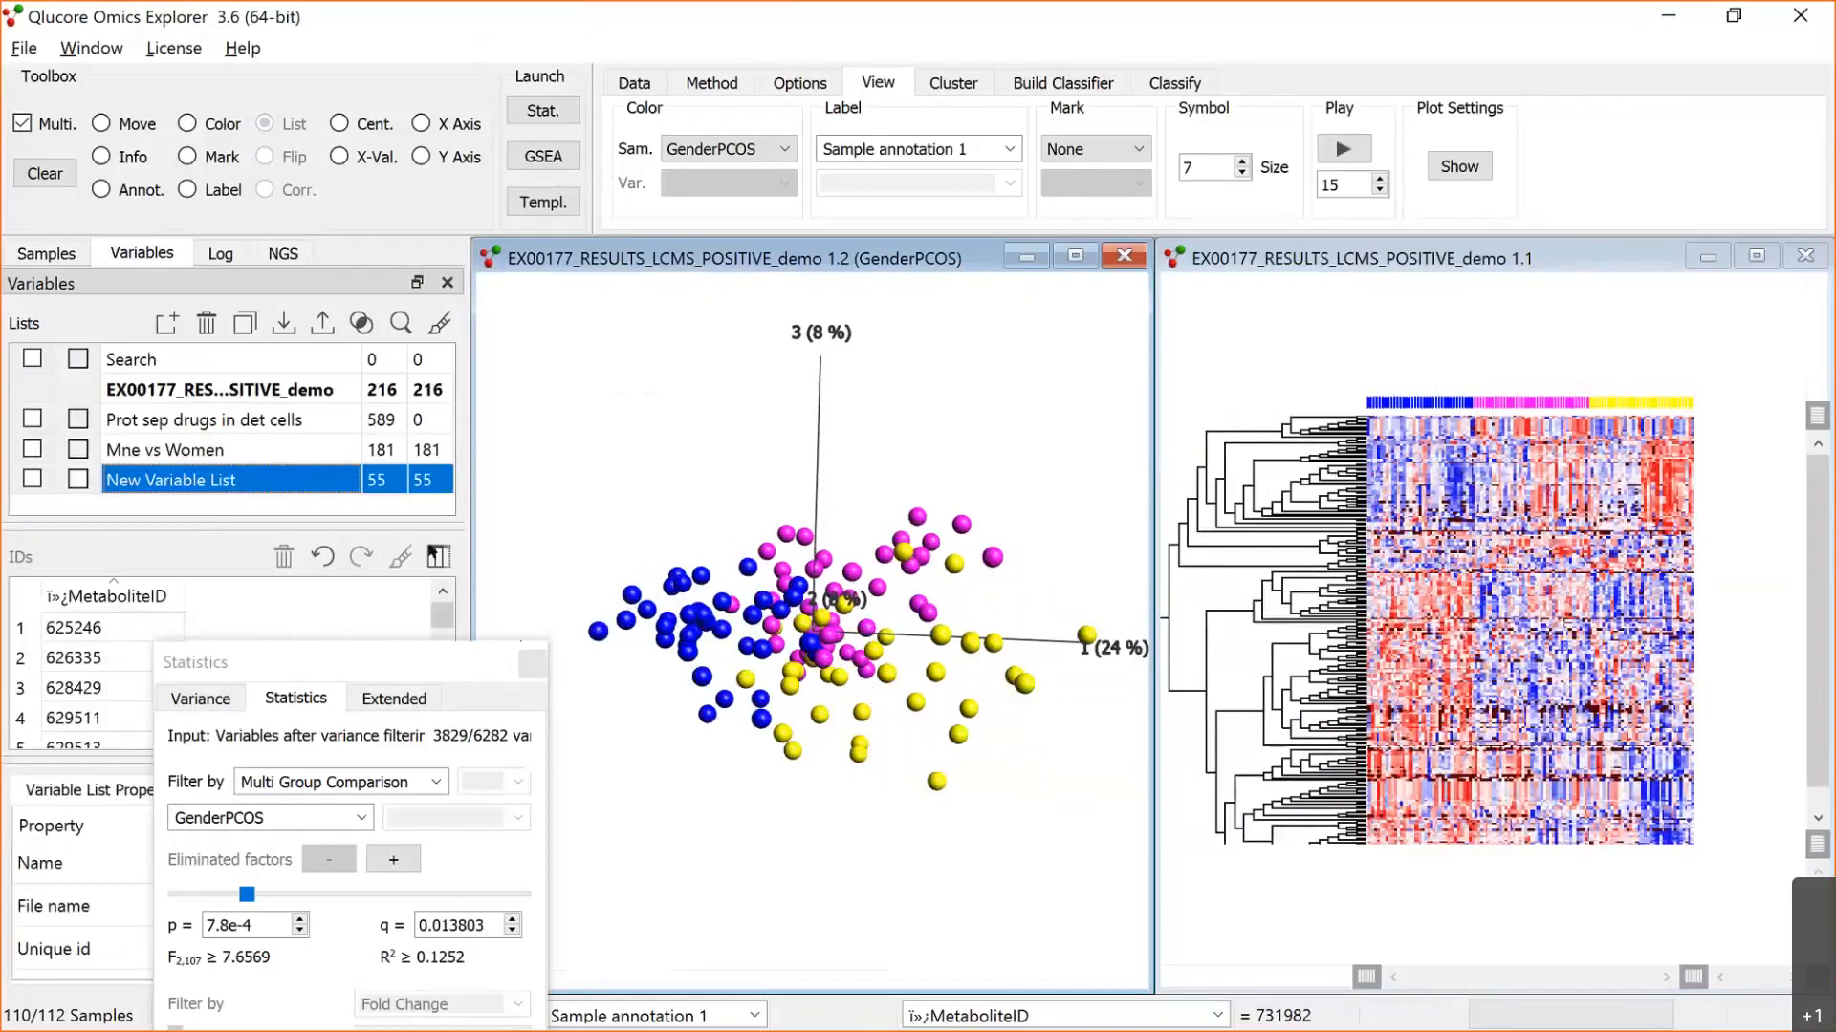
# Step: Maximize the GenderPCOS PCA plot and exclude the MenWithoutPCOS samples from the analysis
pyautogui.moveTo(378, 671); pyautogui.dragTo(423, 549)
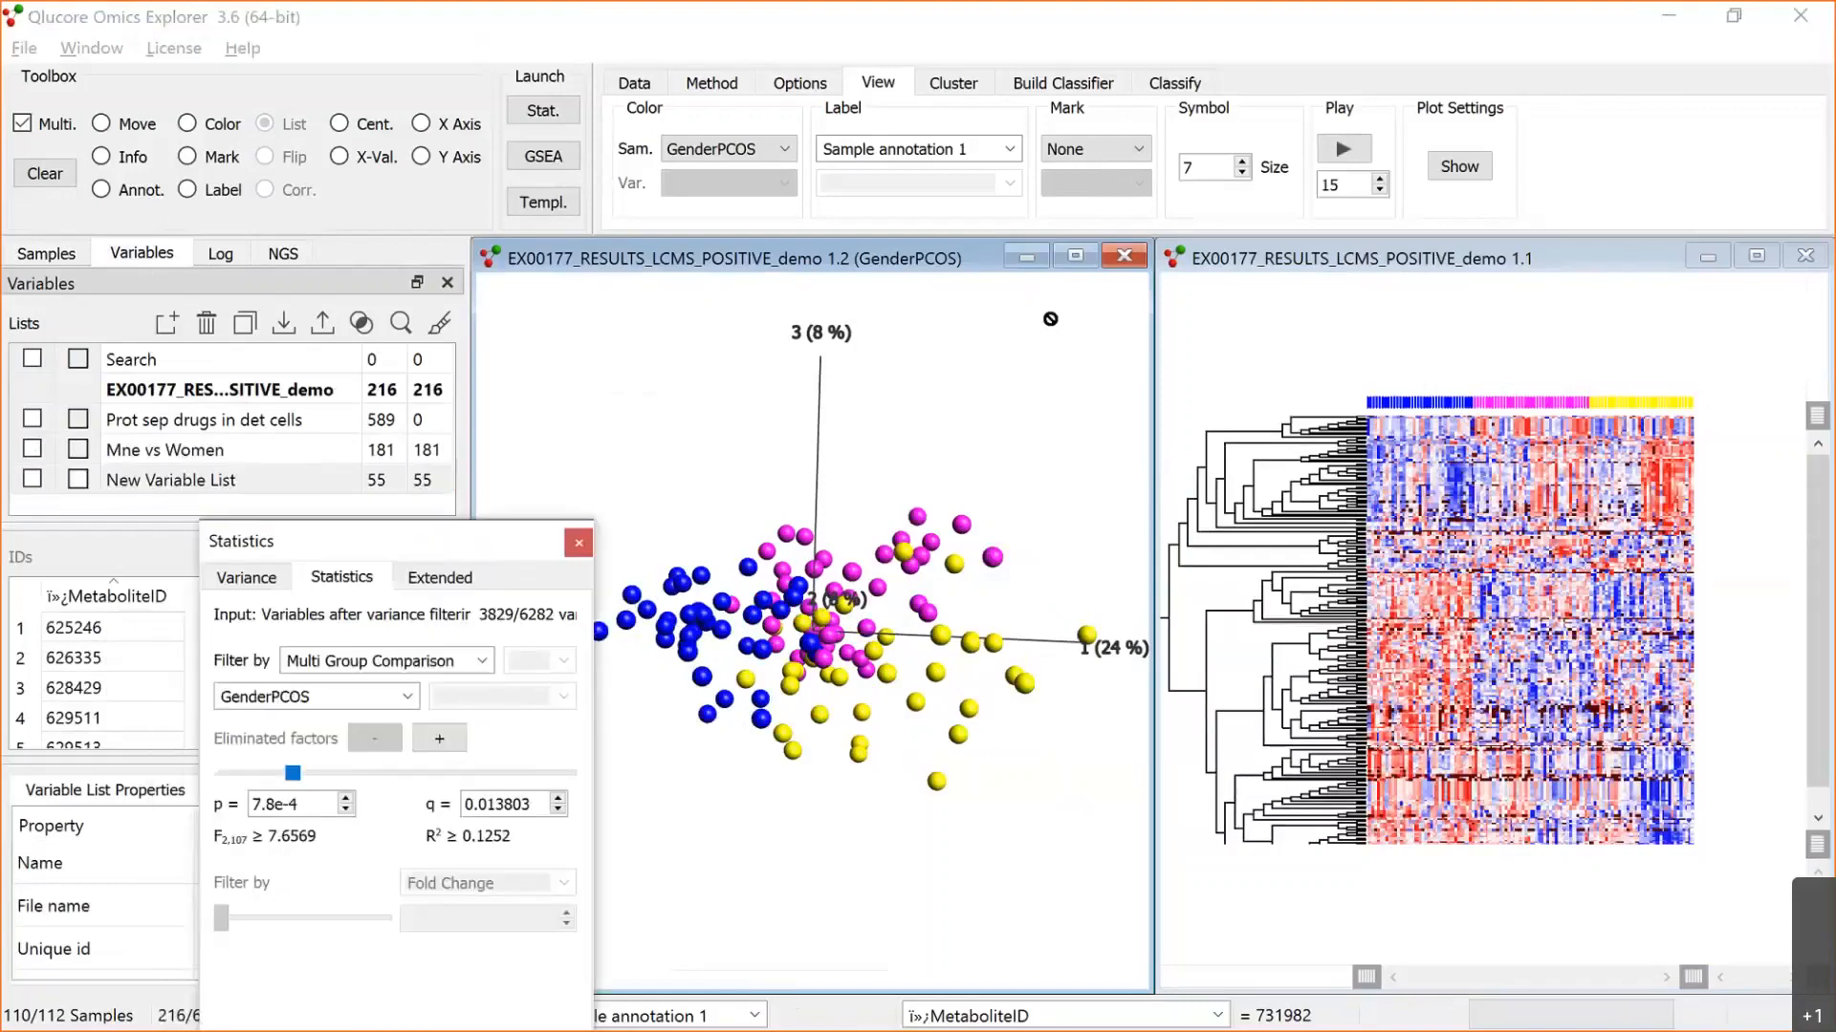
pyautogui.click(1055, 246)
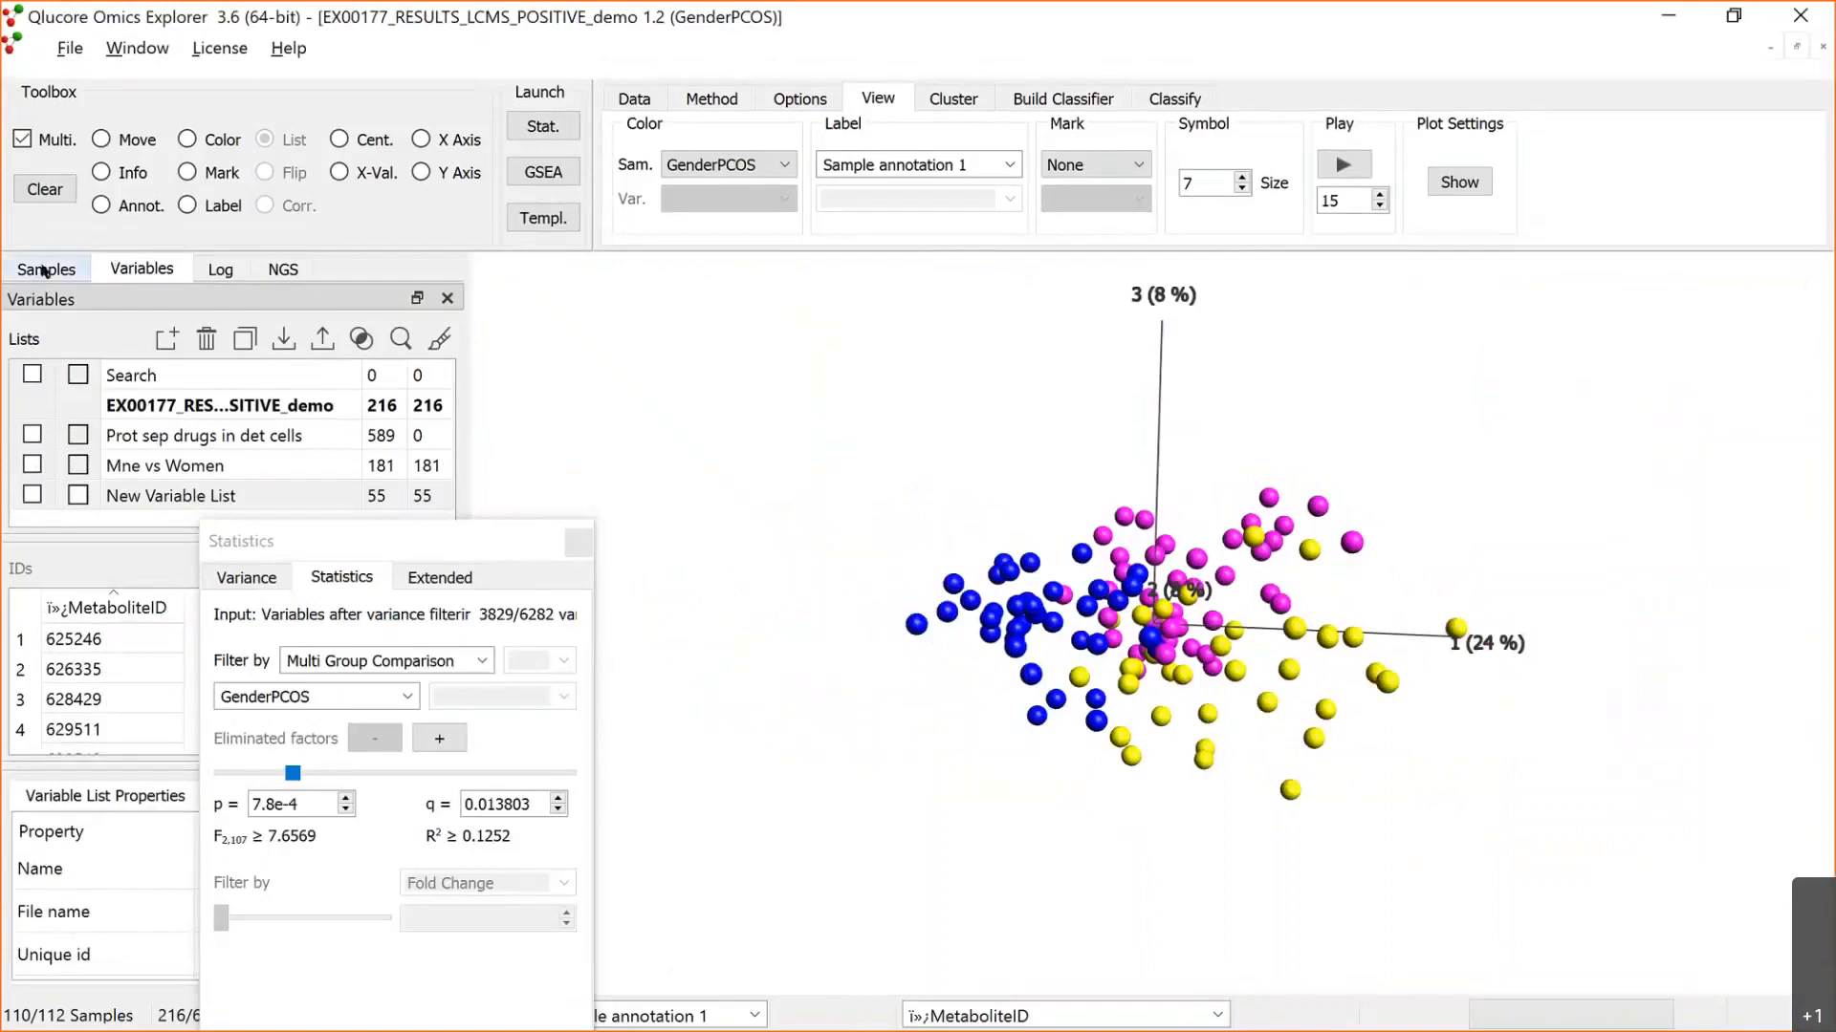
pyautogui.click(44, 269)
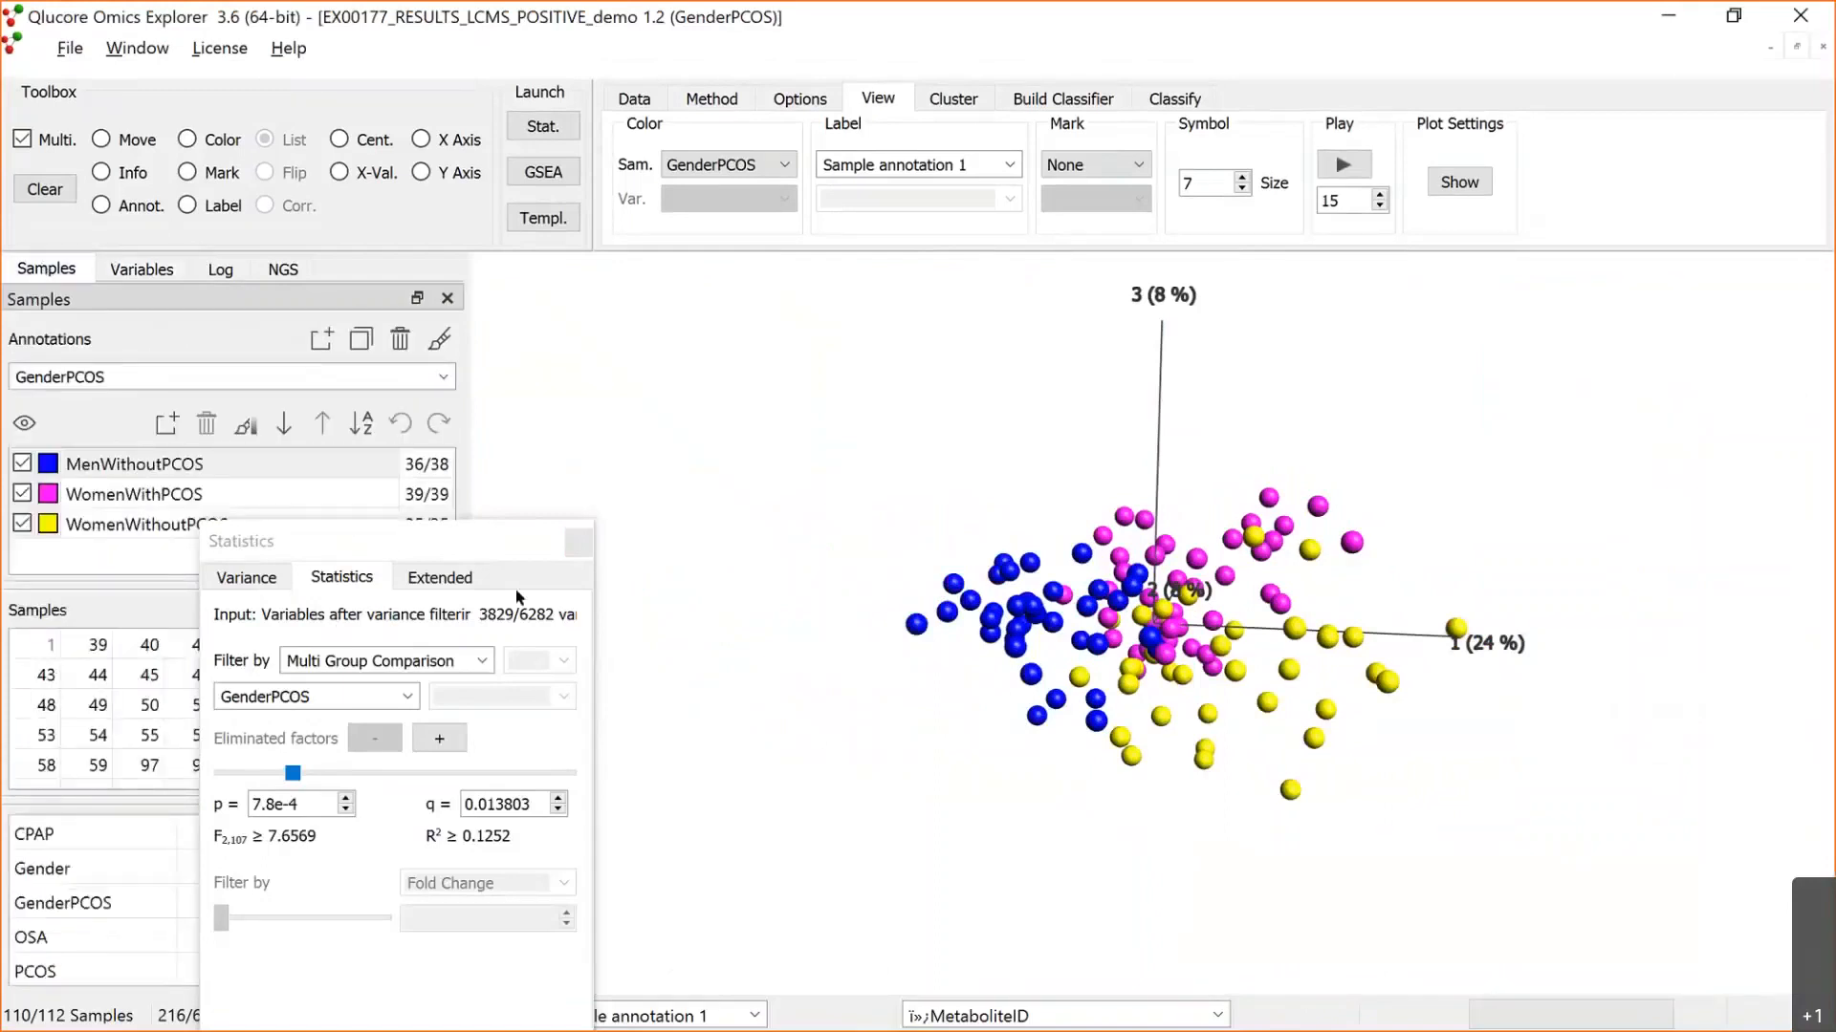
pyautogui.click(23, 462)
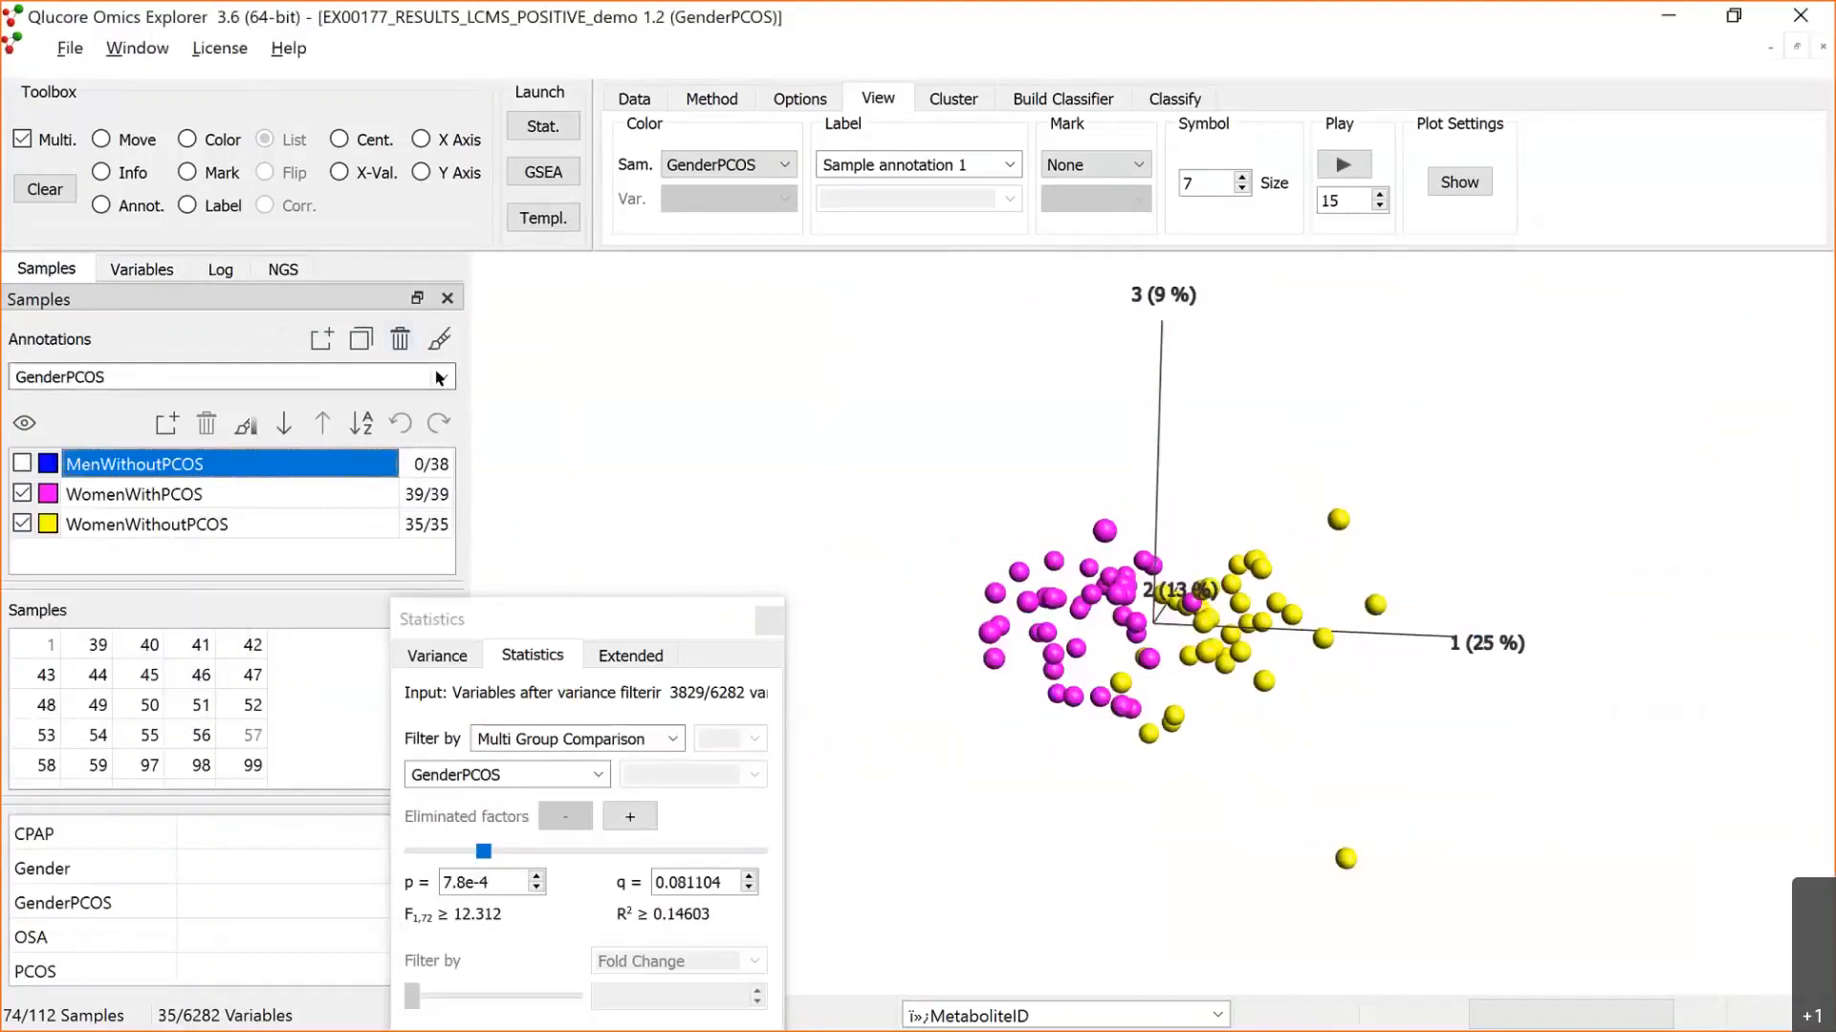
# Step: Color the PCA plot by the OSA annotation and move the Statistics dialog clear of the points
pyautogui.click(442, 377)
pyautogui.click(107, 462)
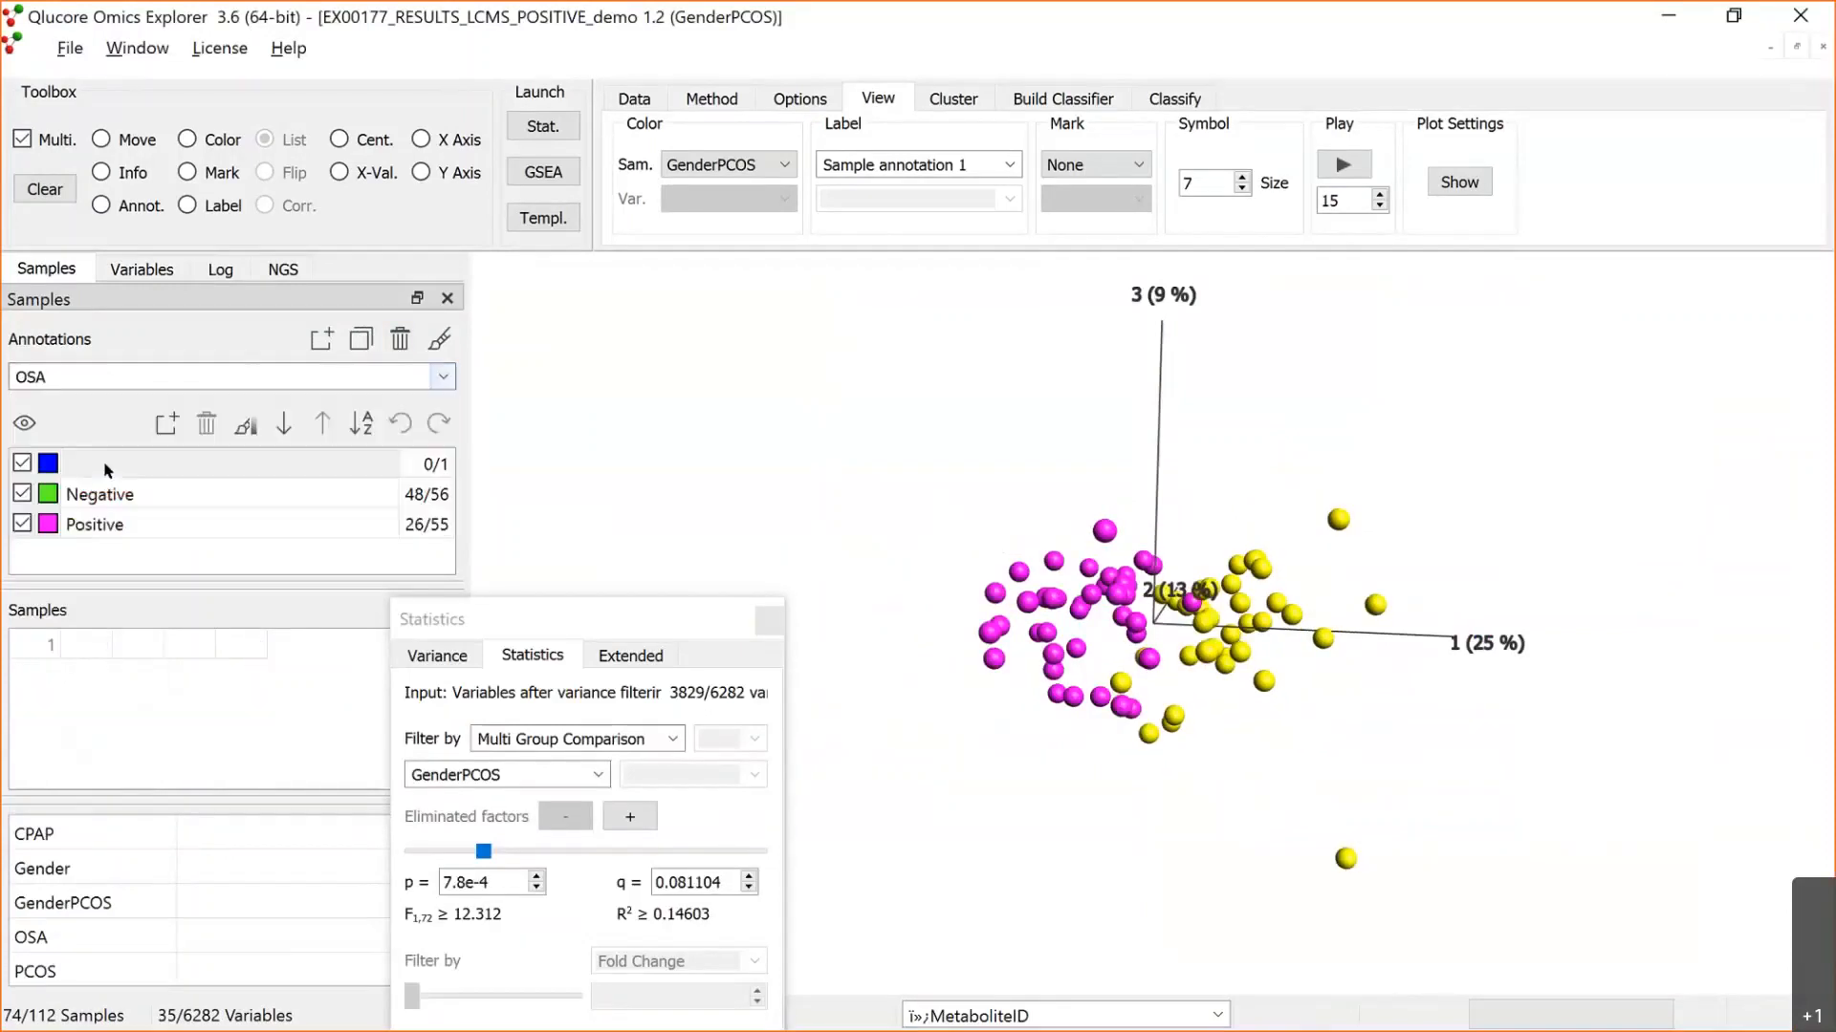
pyautogui.click(441, 339)
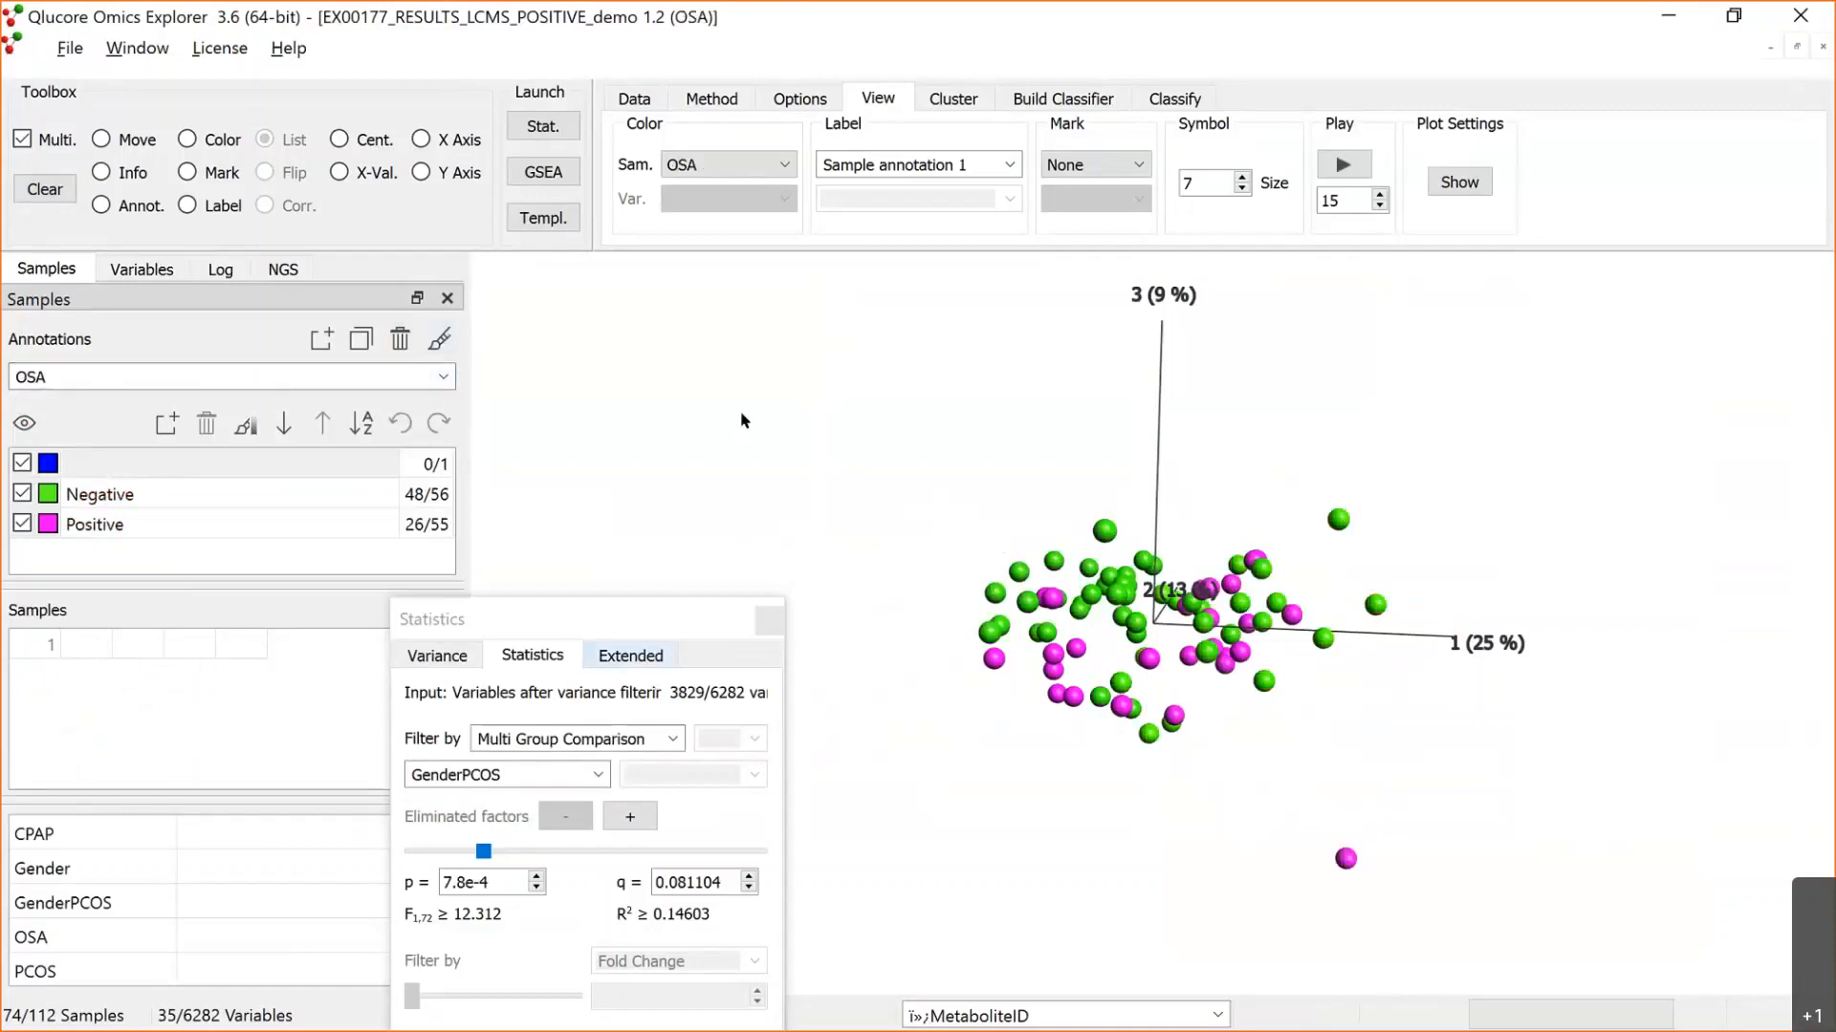
pyautogui.moveTo(723, 536); pyautogui.dragTo(705, 419)
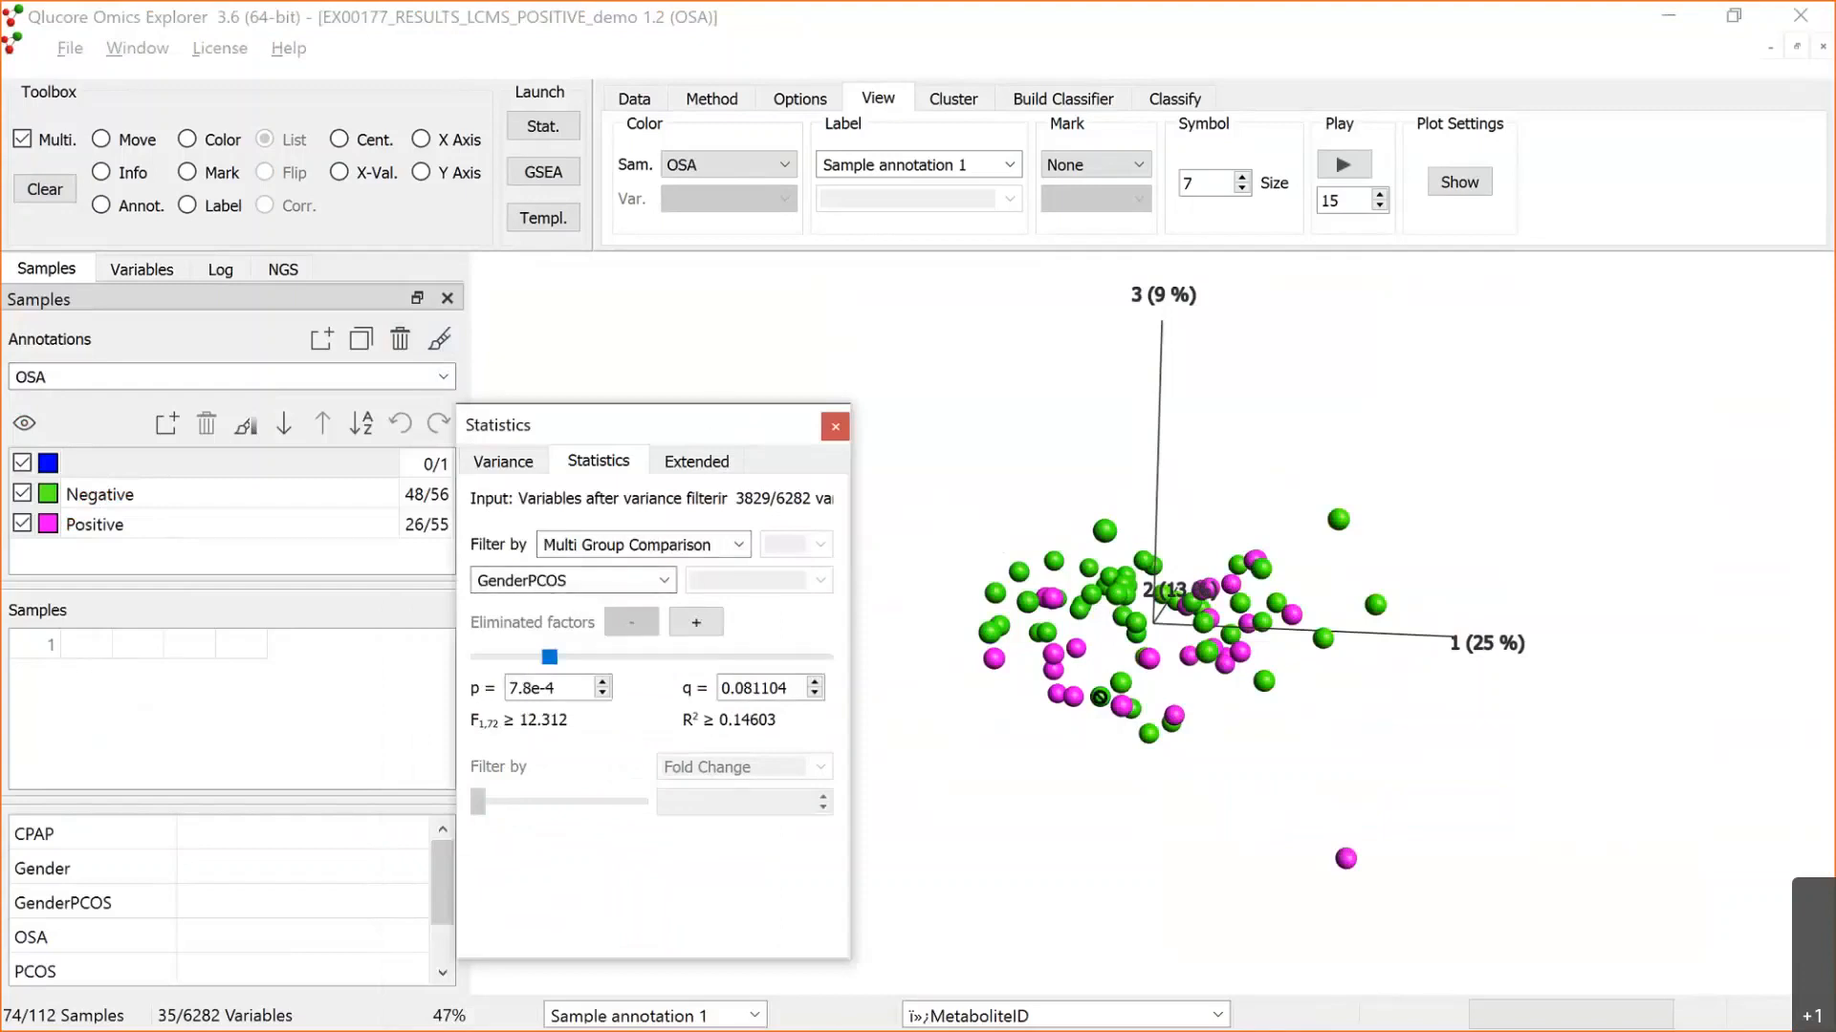
pyautogui.moveTo(715, 377); pyautogui.dragTo(720, 357)
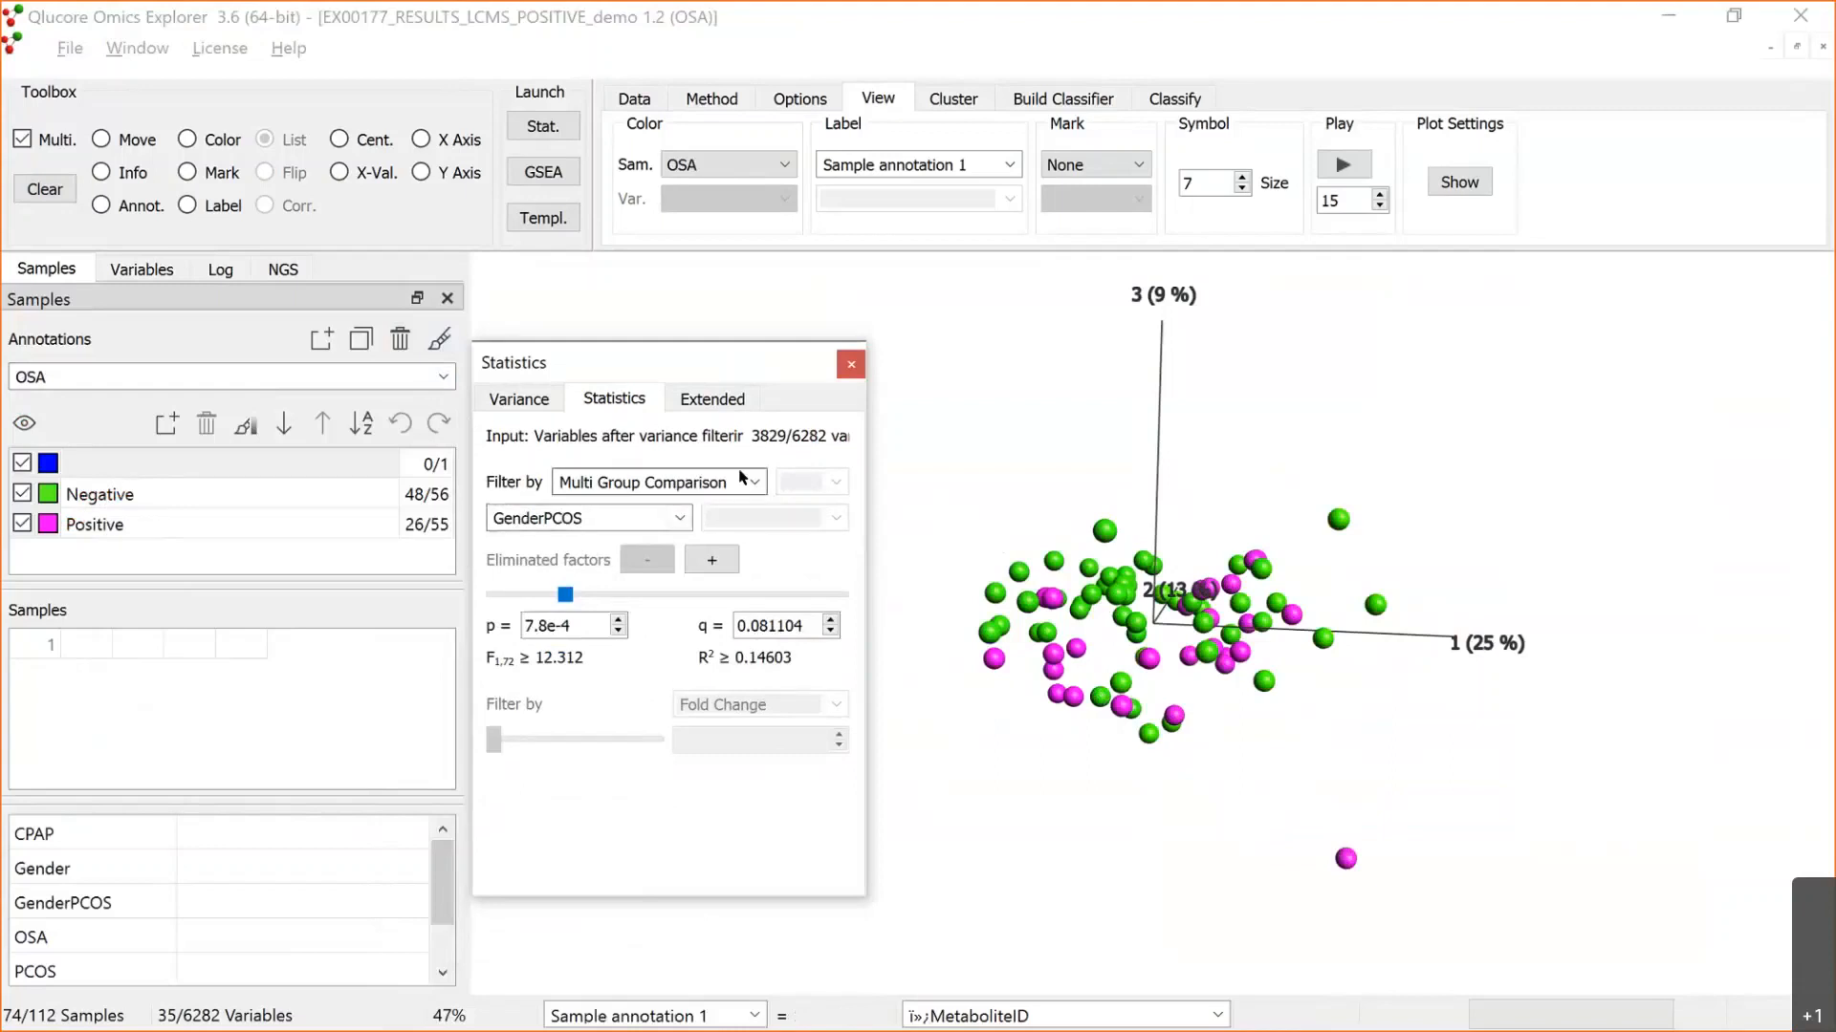
# Step: Filter variables with a Two Group Comparison on OSA for the Positive group, with the p-value cutoff at 4.4e-4
pyautogui.click(675, 483)
pyautogui.click(675, 507)
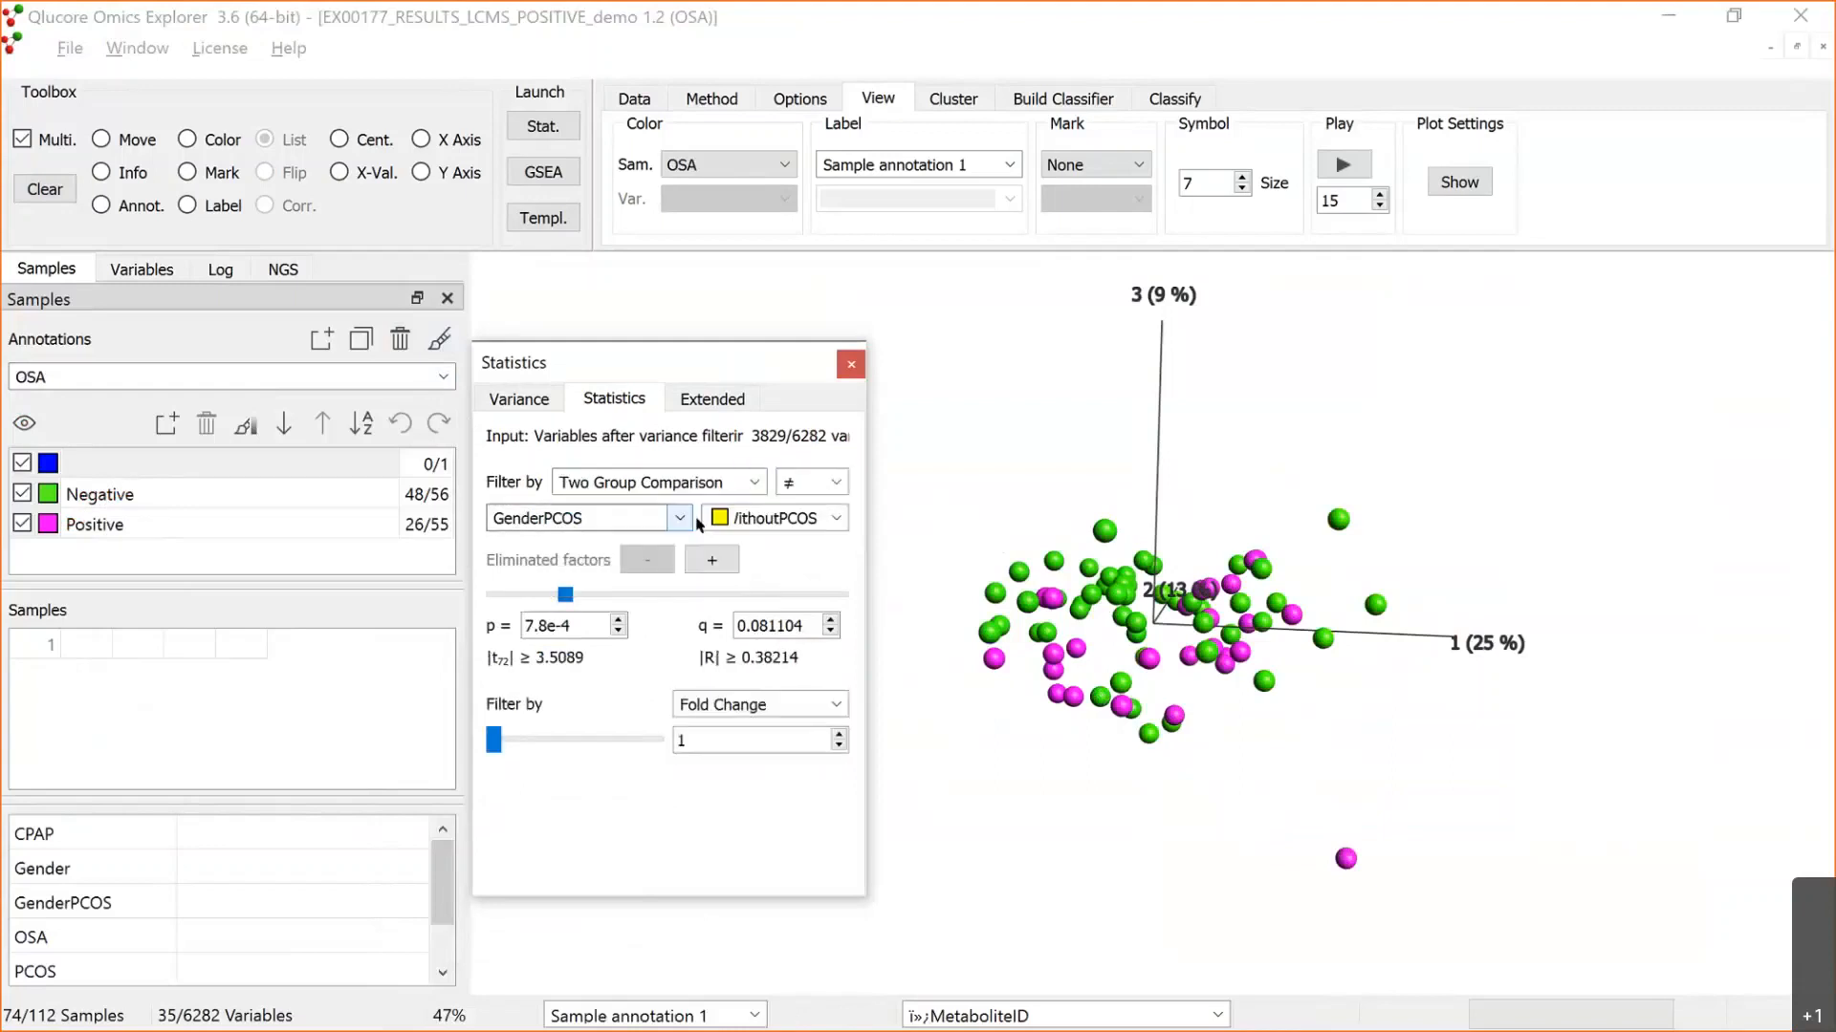
pyautogui.click(679, 518)
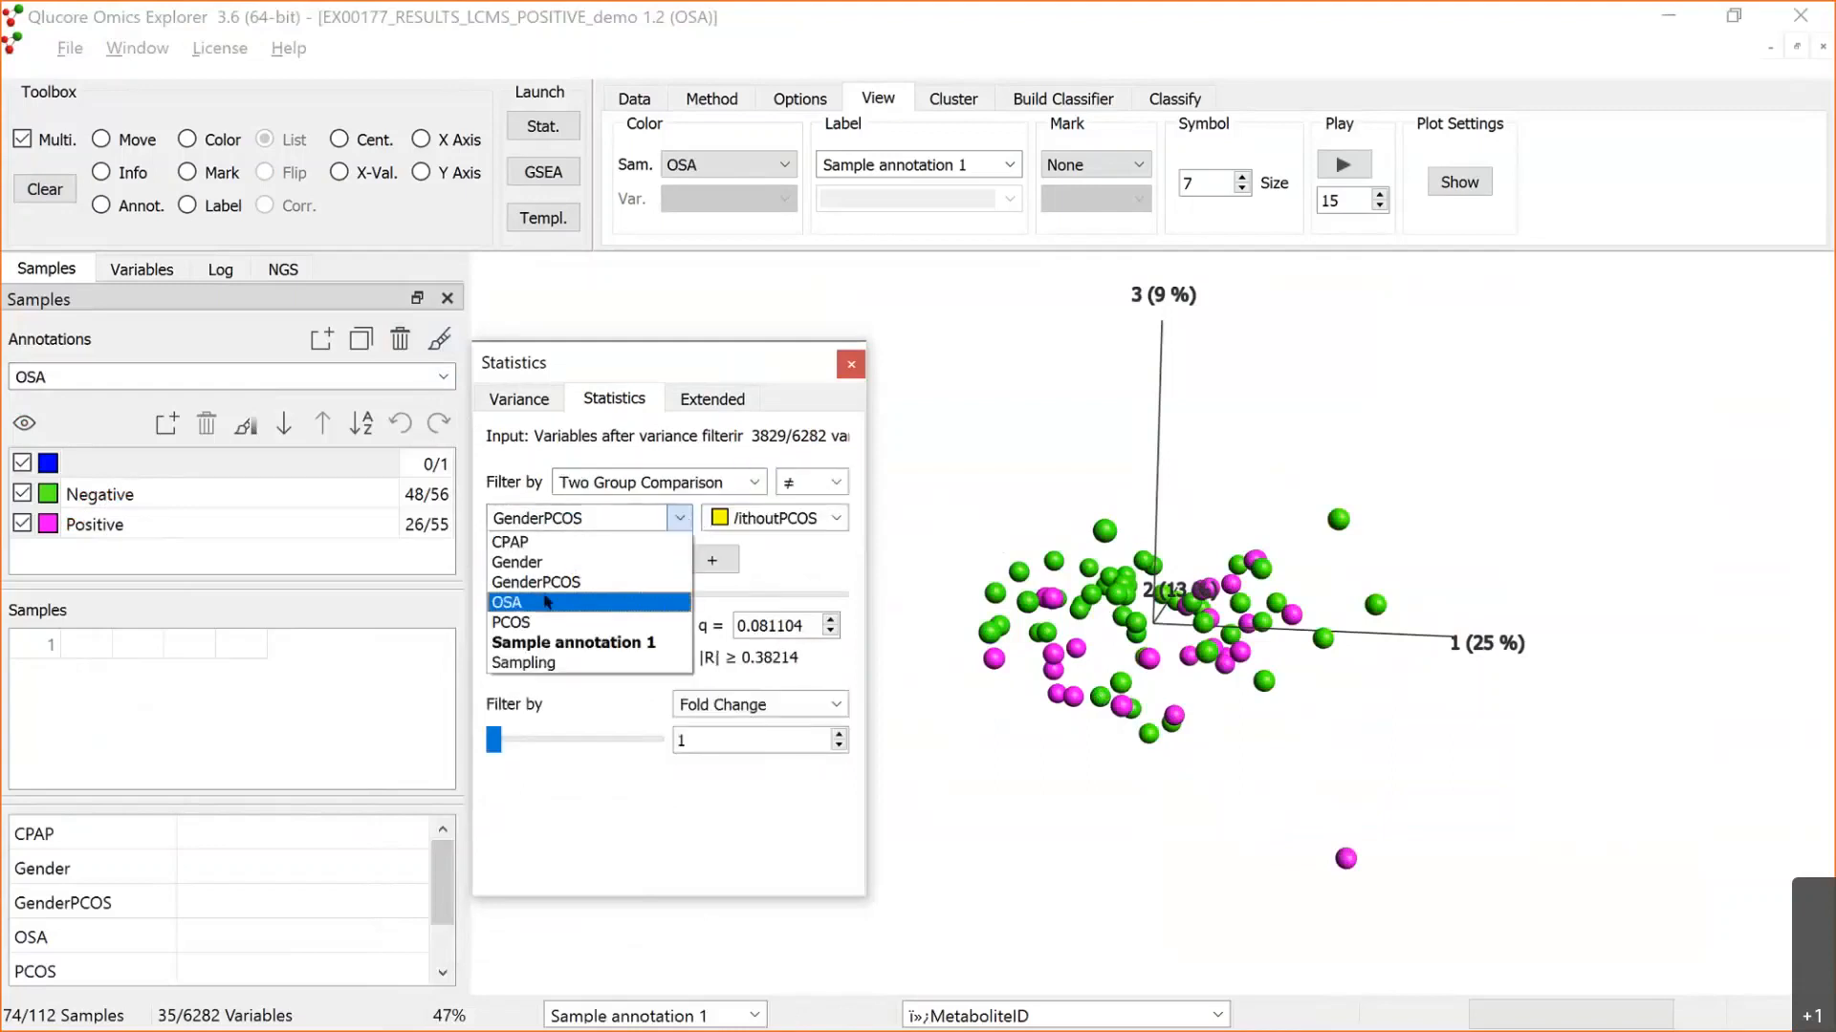
pyautogui.click(547, 603)
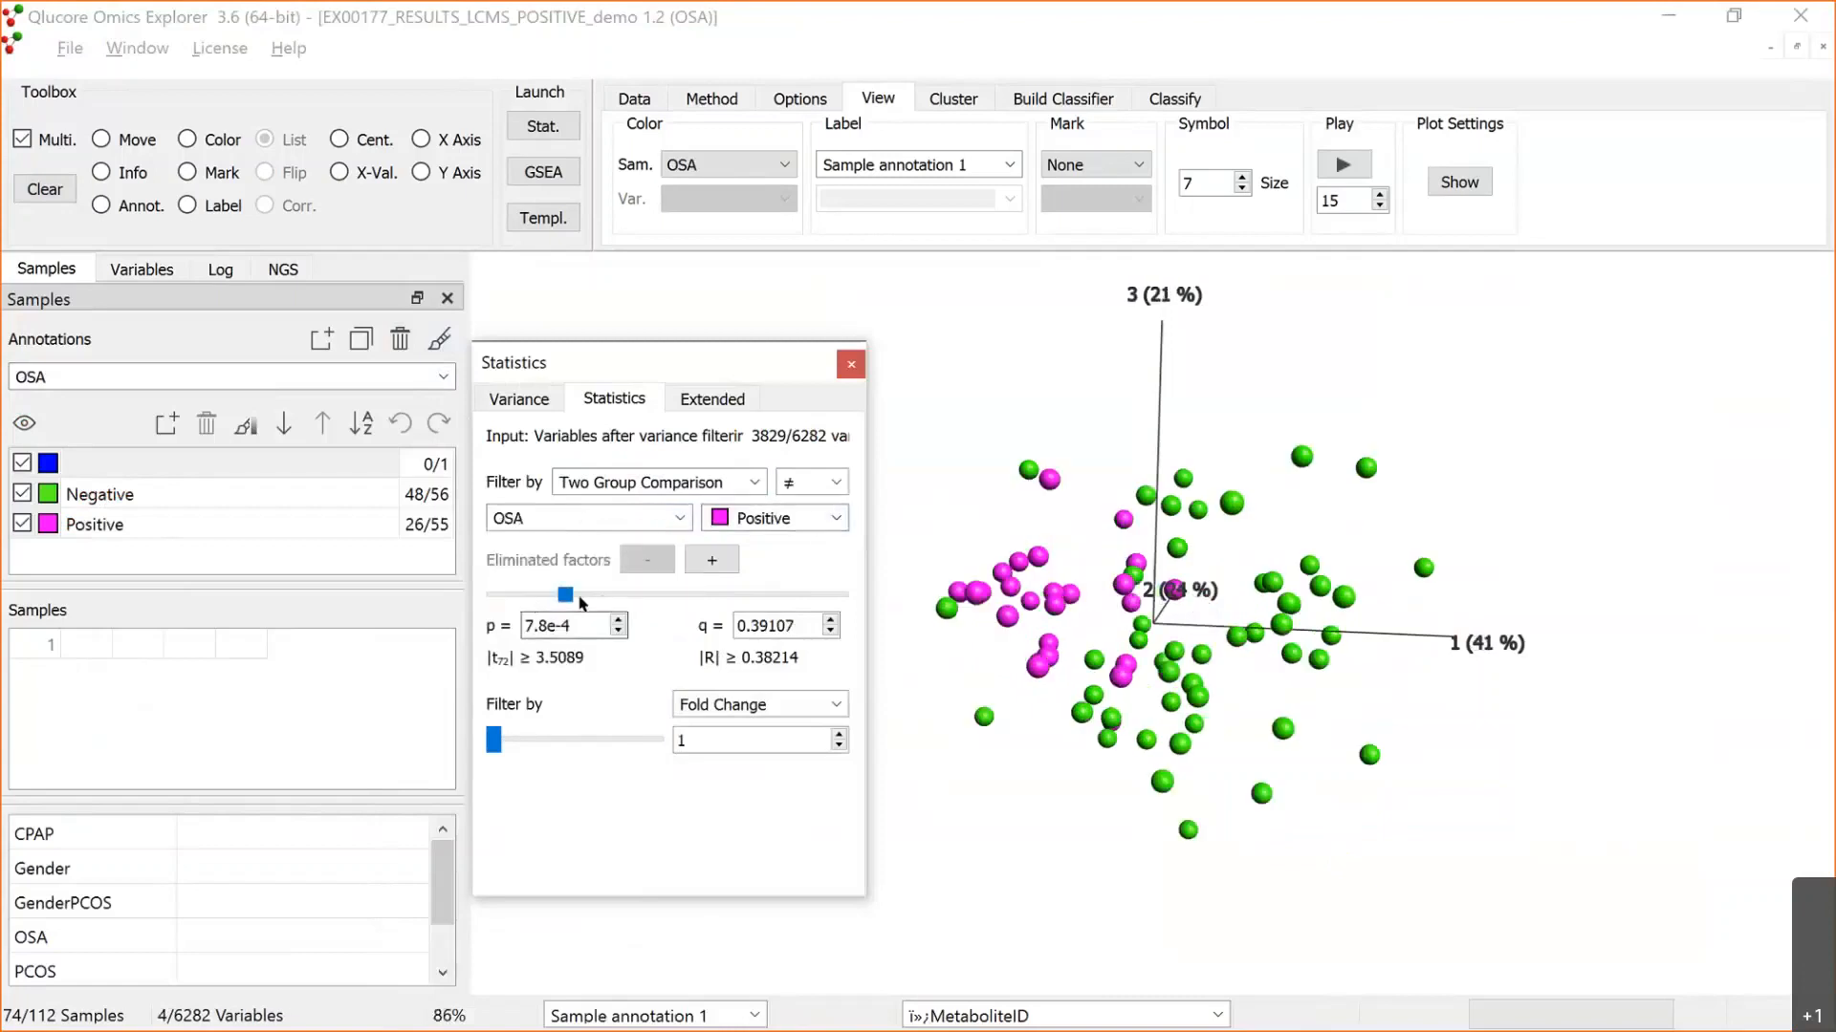
pyautogui.moveTo(567, 591)
pyautogui.mouseDown()
pyautogui.moveTo(591, 597)
pyautogui.moveTo(572, 598)
pyautogui.mouseUp()
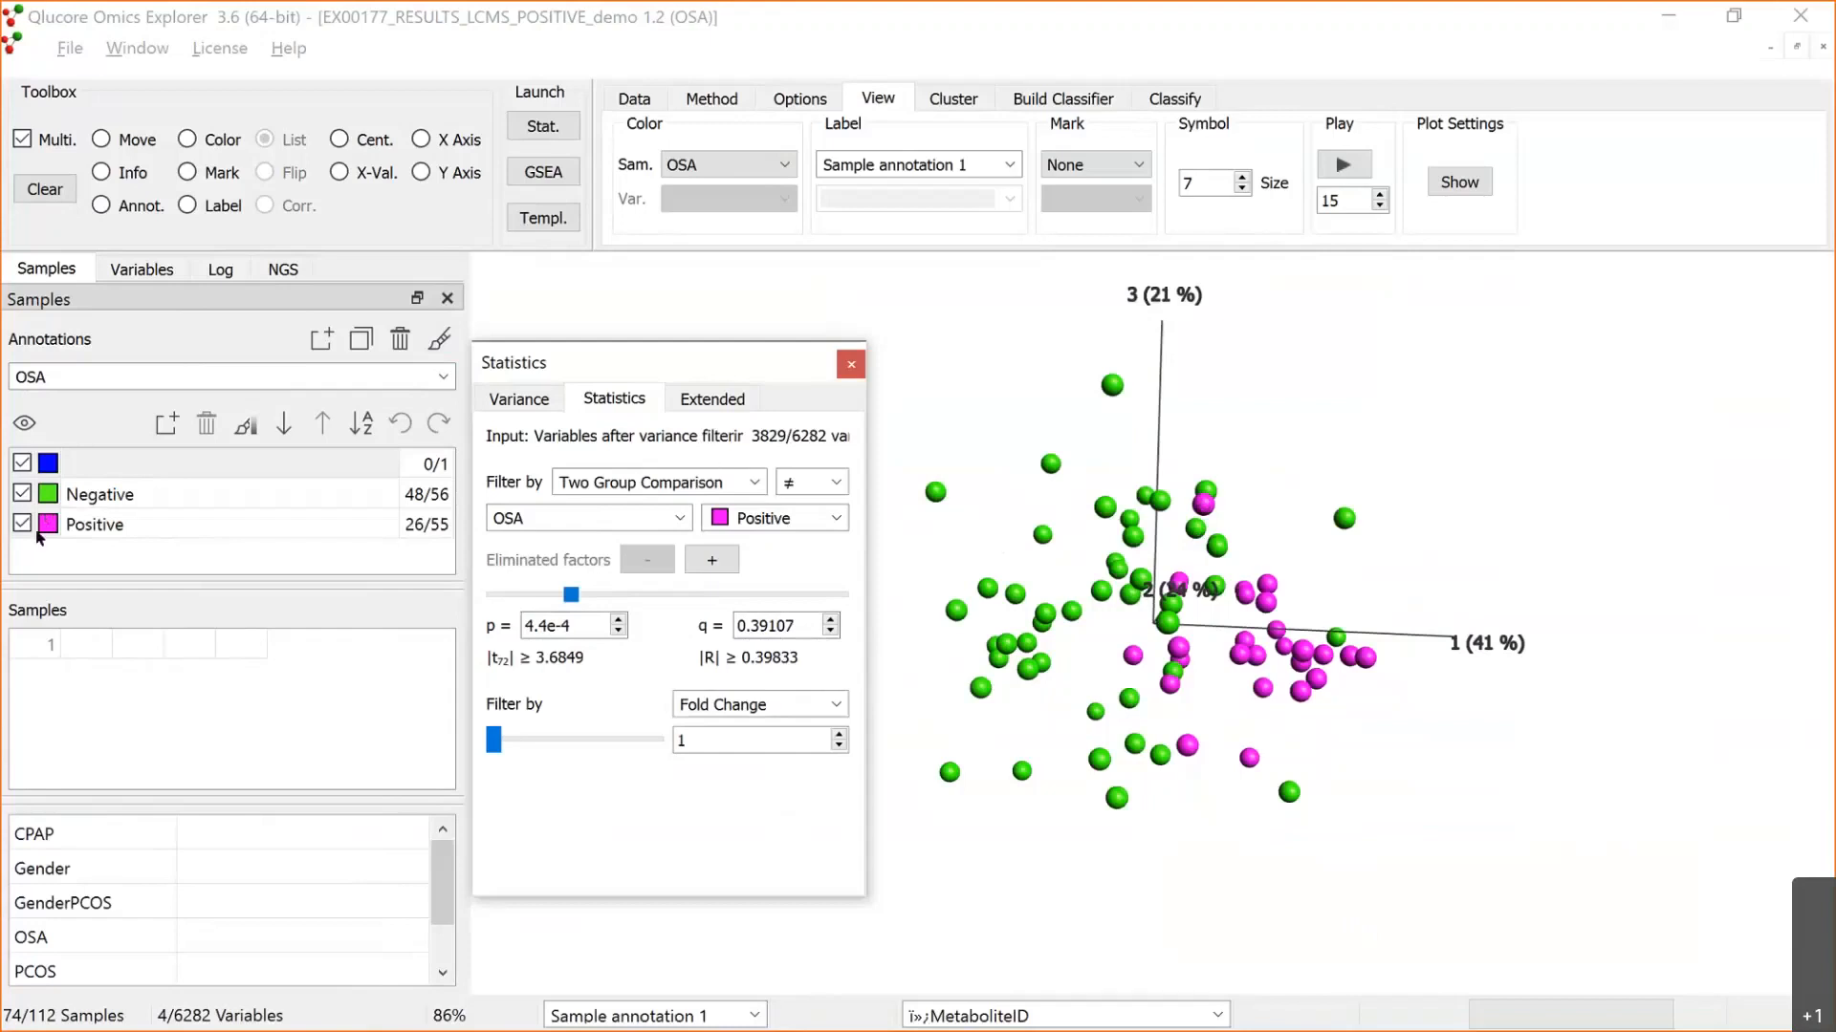
# Step: Exclude the WomenWithoutPCOS samples of the GenderPCOS annotation and set the p-value cutoff of the OSA comparison to 6.8e-4
pyautogui.click(437, 377)
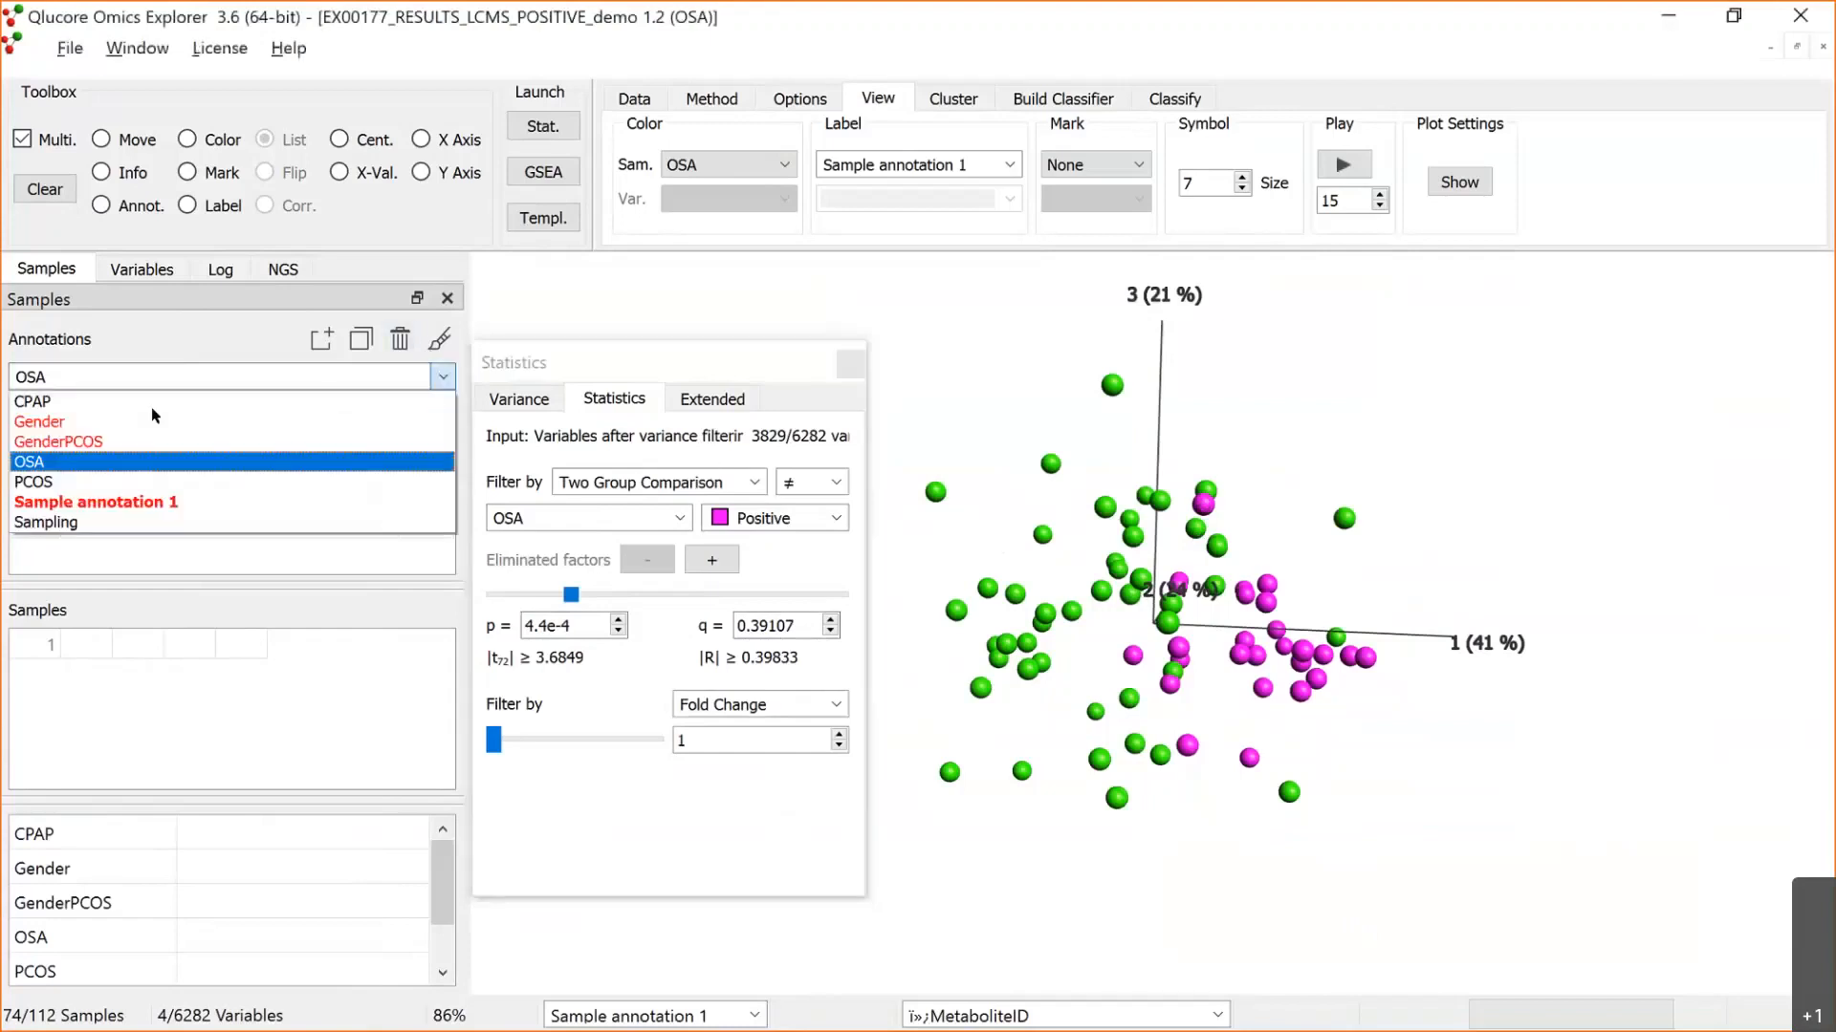
pyautogui.click(113, 435)
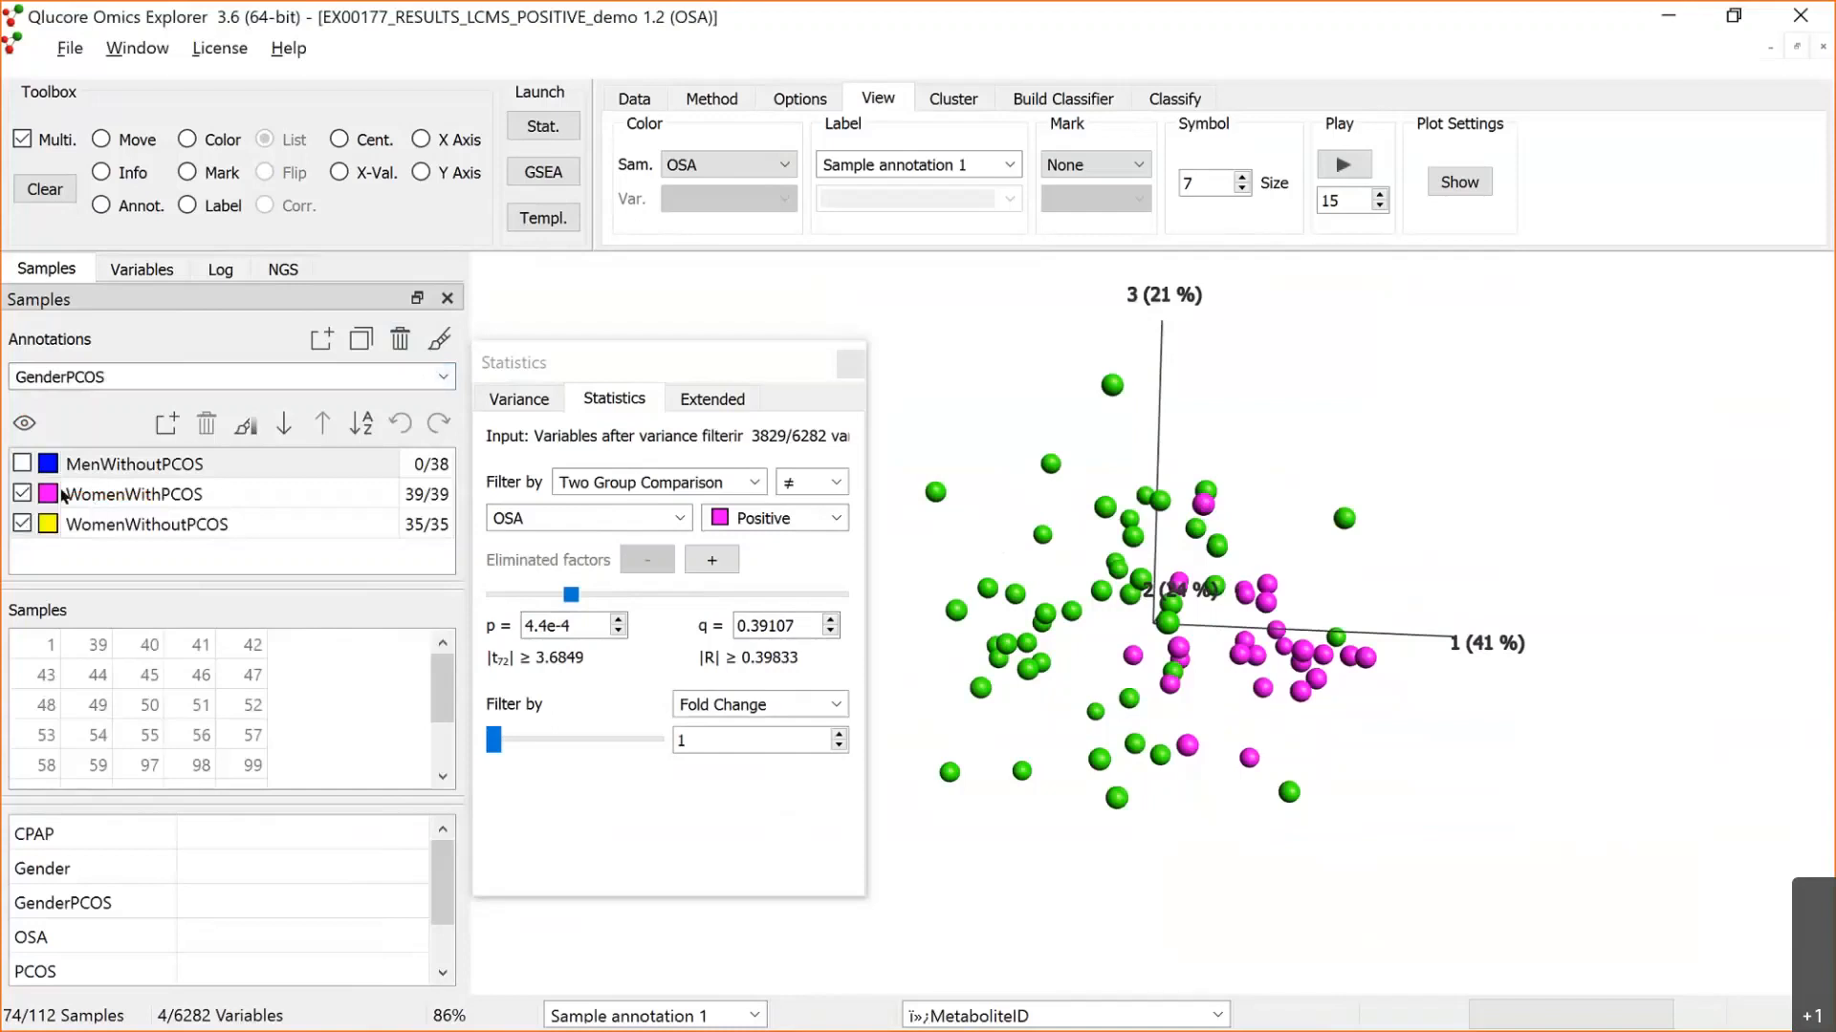
pyautogui.click(22, 524)
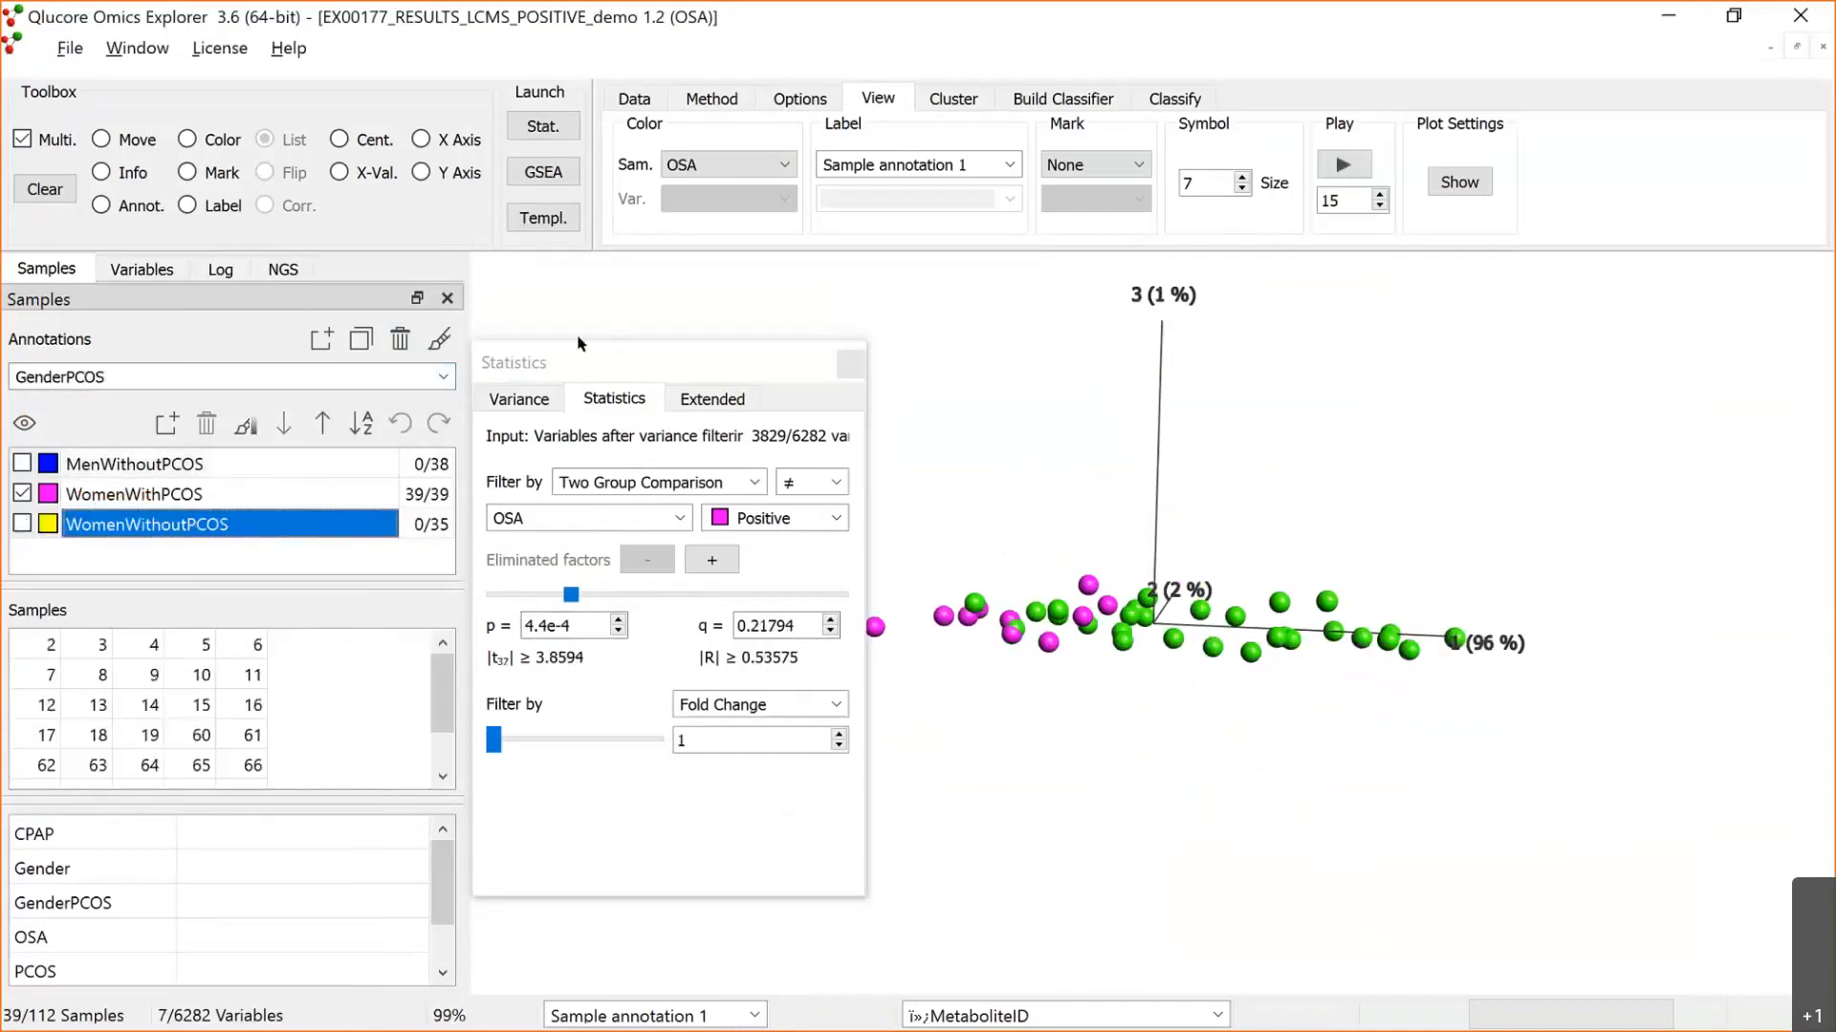
pyautogui.moveTo(578, 342); pyautogui.dragTo(483, 321)
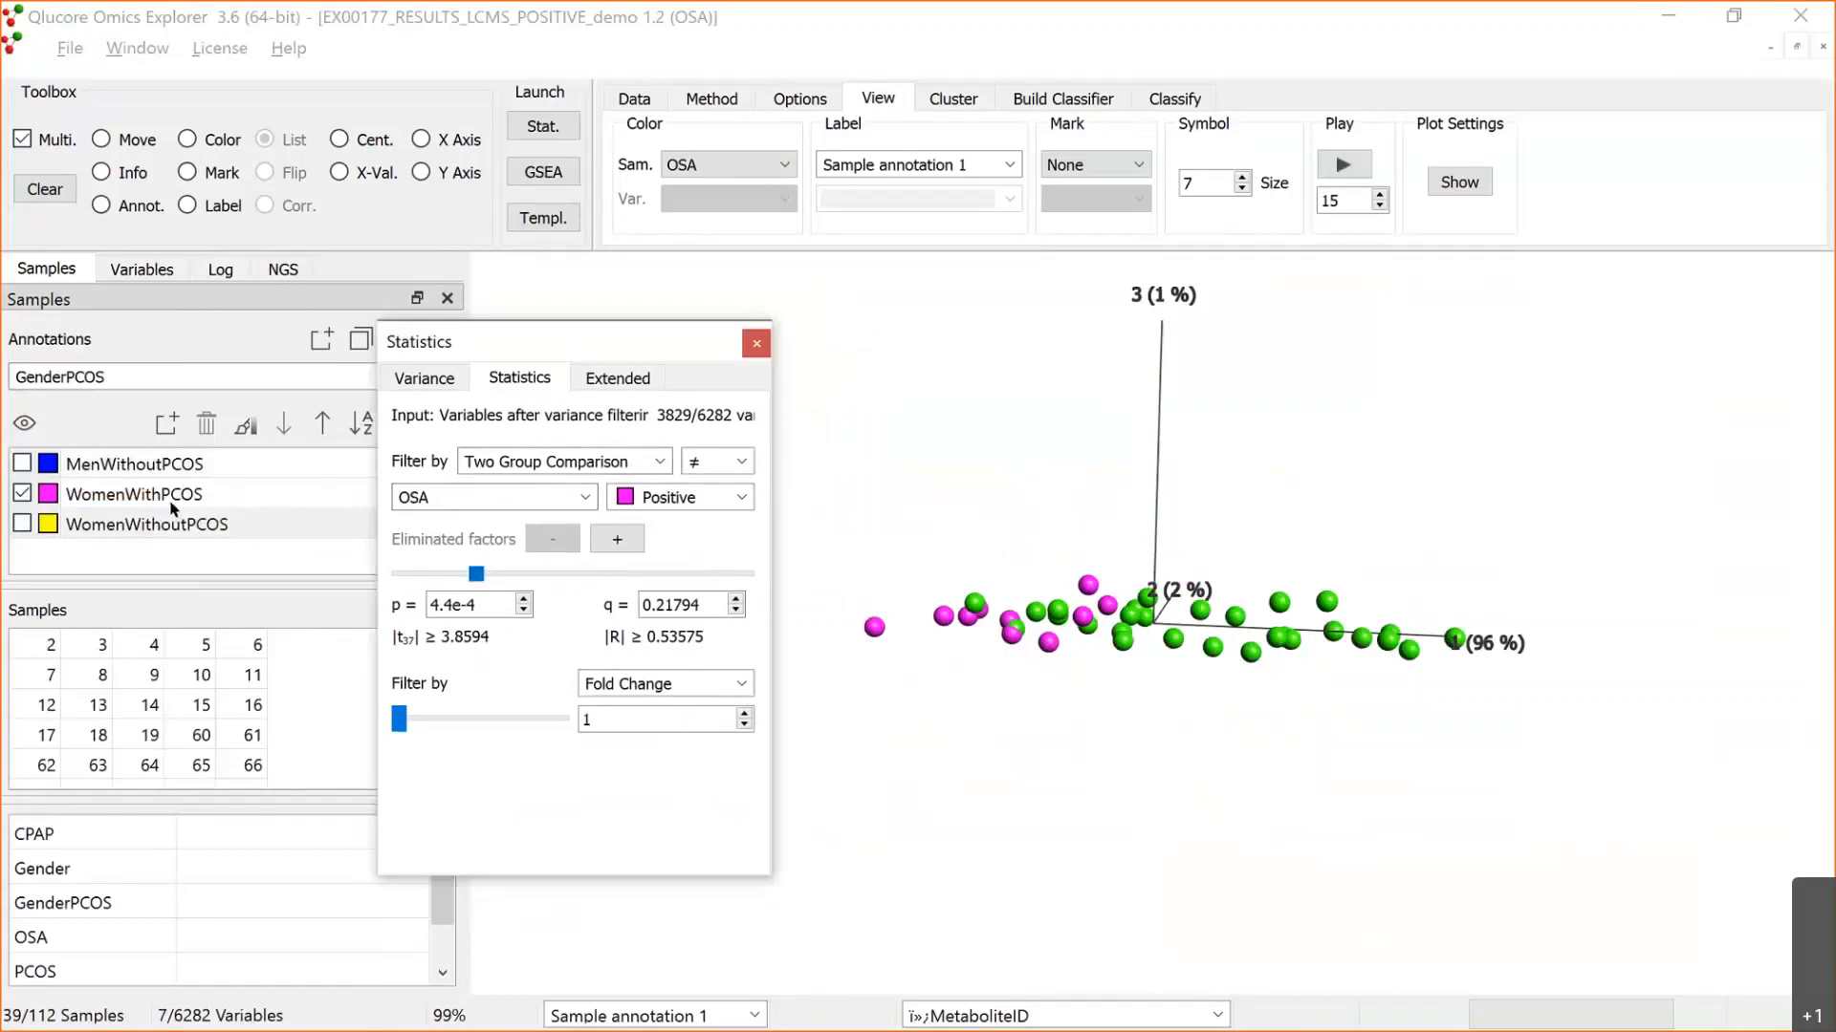
pyautogui.moveTo(475, 573); pyautogui.dragTo(472, 579)
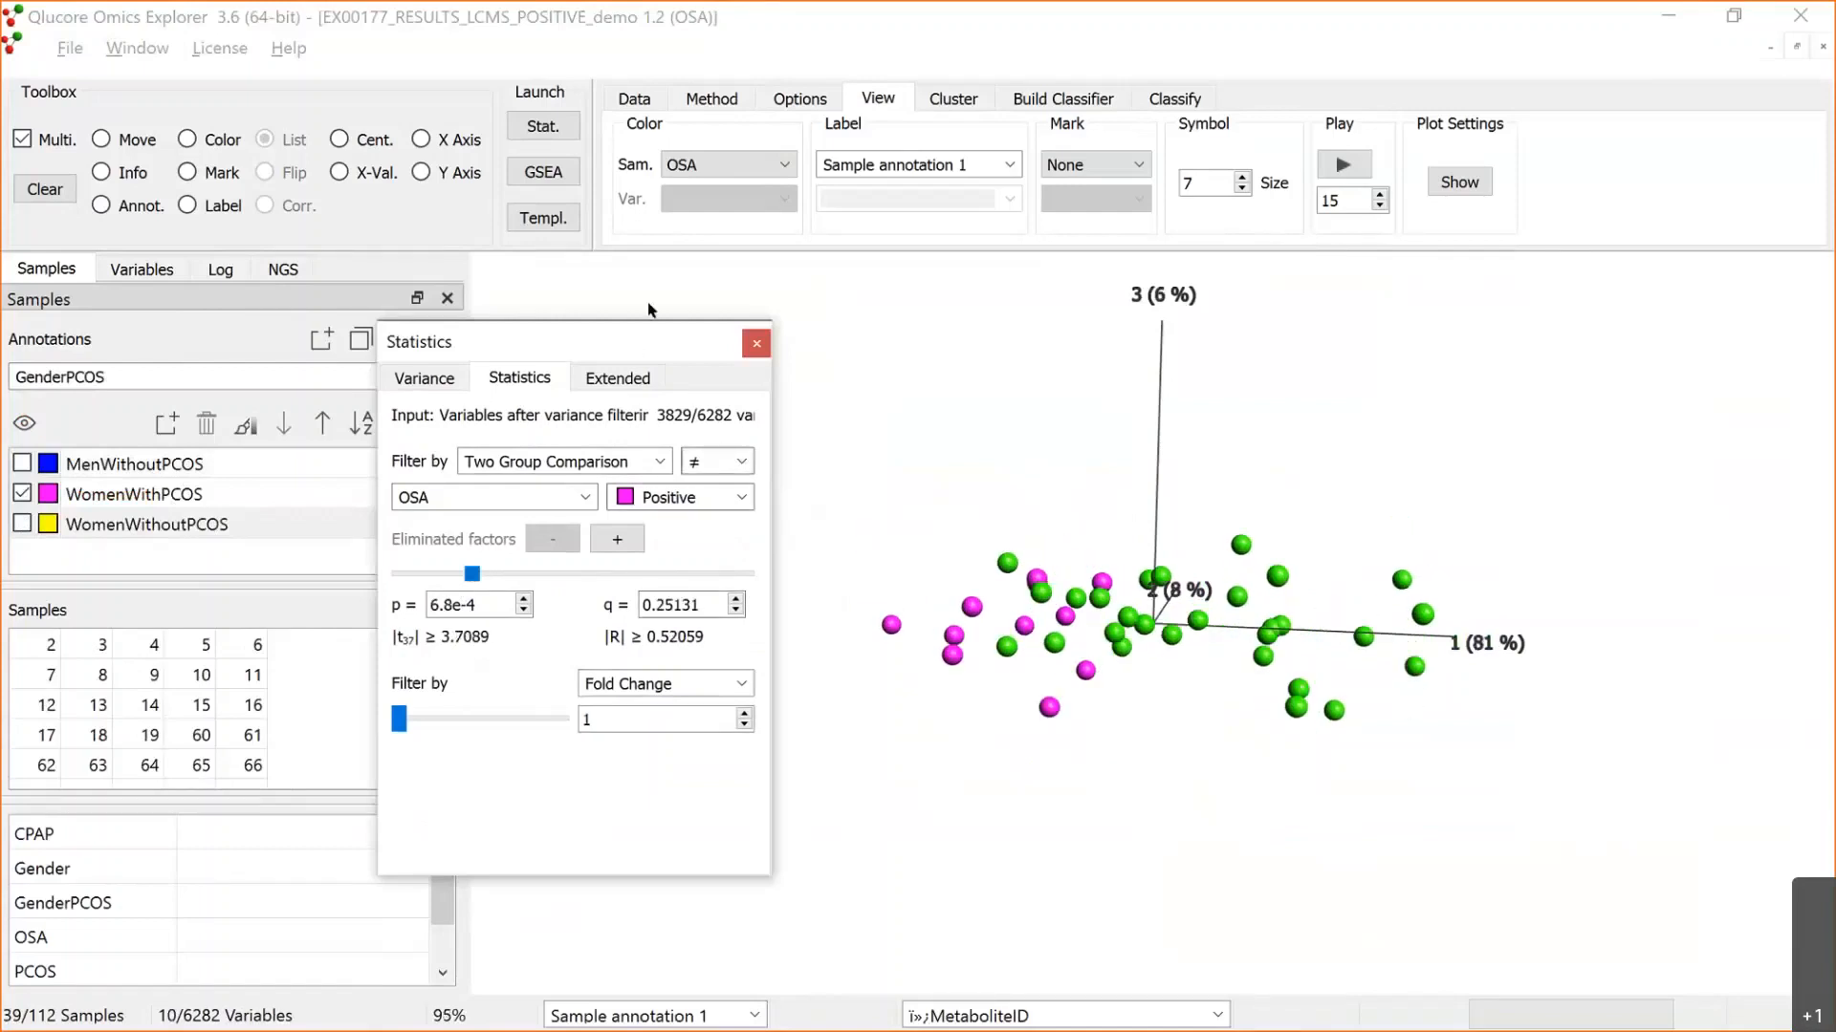
pyautogui.moveTo(632, 355); pyautogui.dragTo(648, 311)
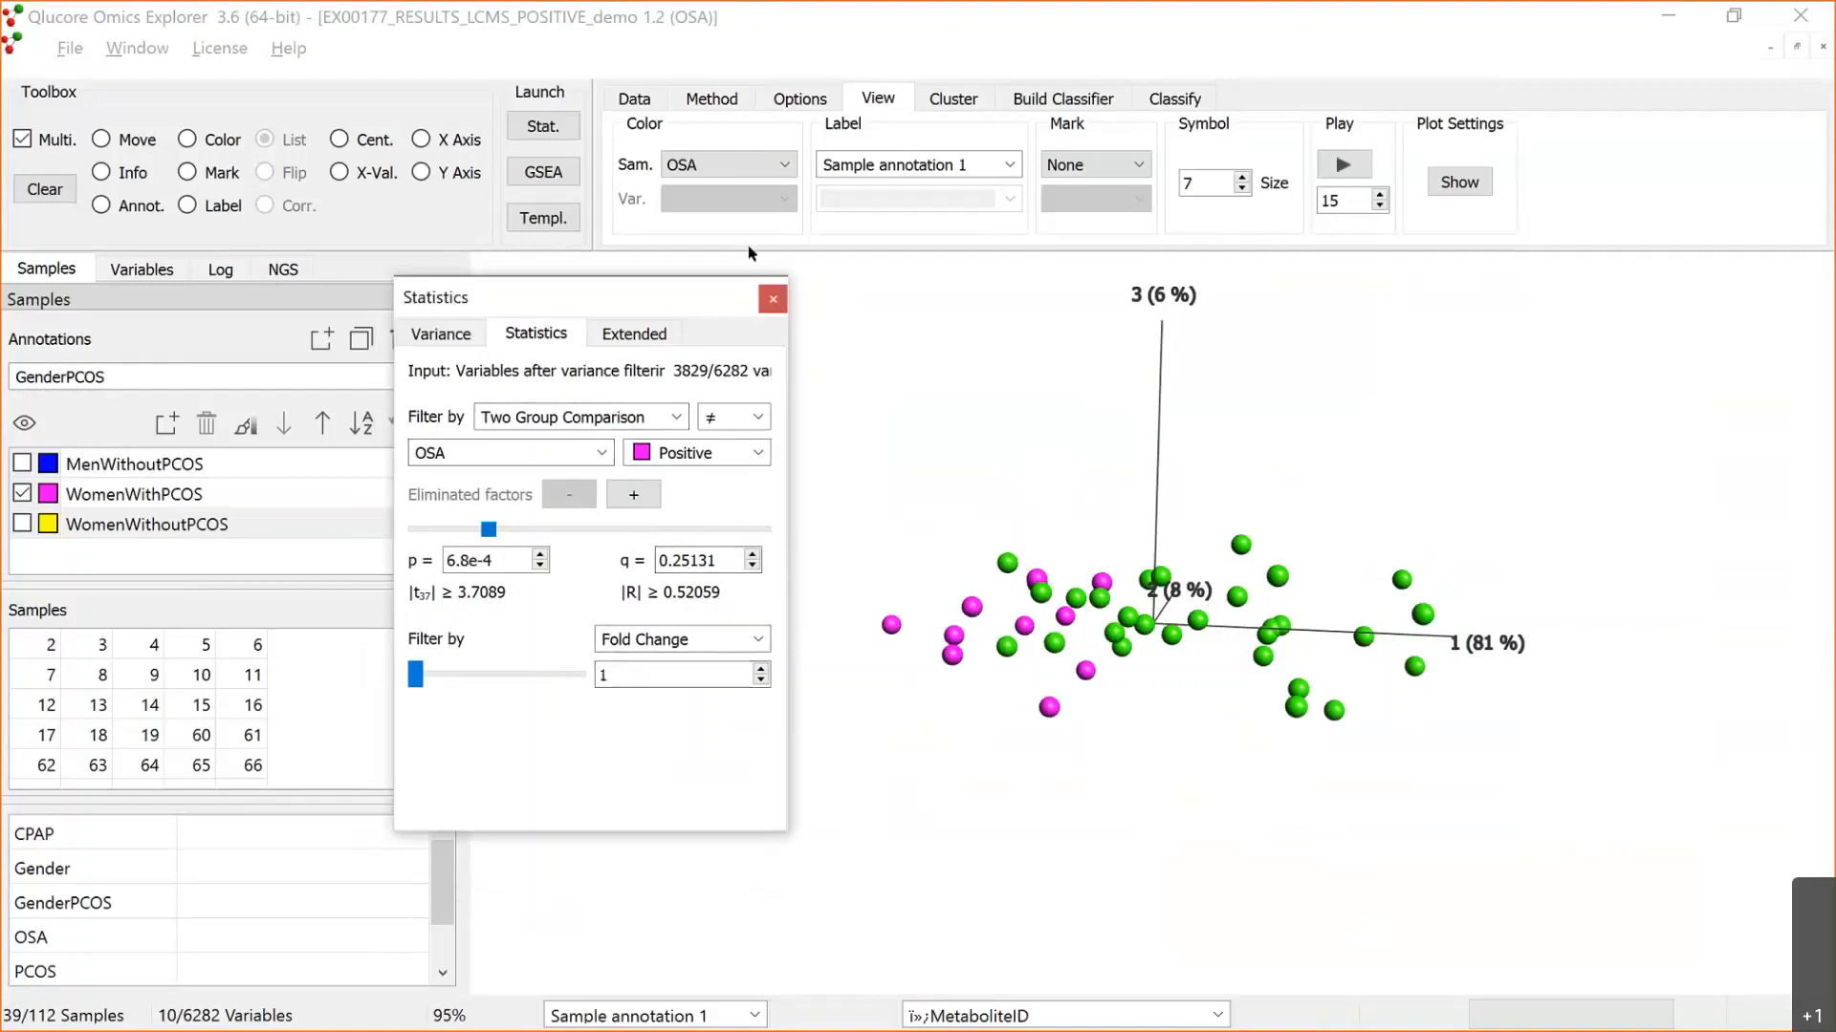
pyautogui.moveTo(647, 299); pyautogui.dragTo(748, 253)
# Step: Try the MetaboliteName column in the variable ID table, and show the KEGG ID column instead
pyautogui.click(172, 268)
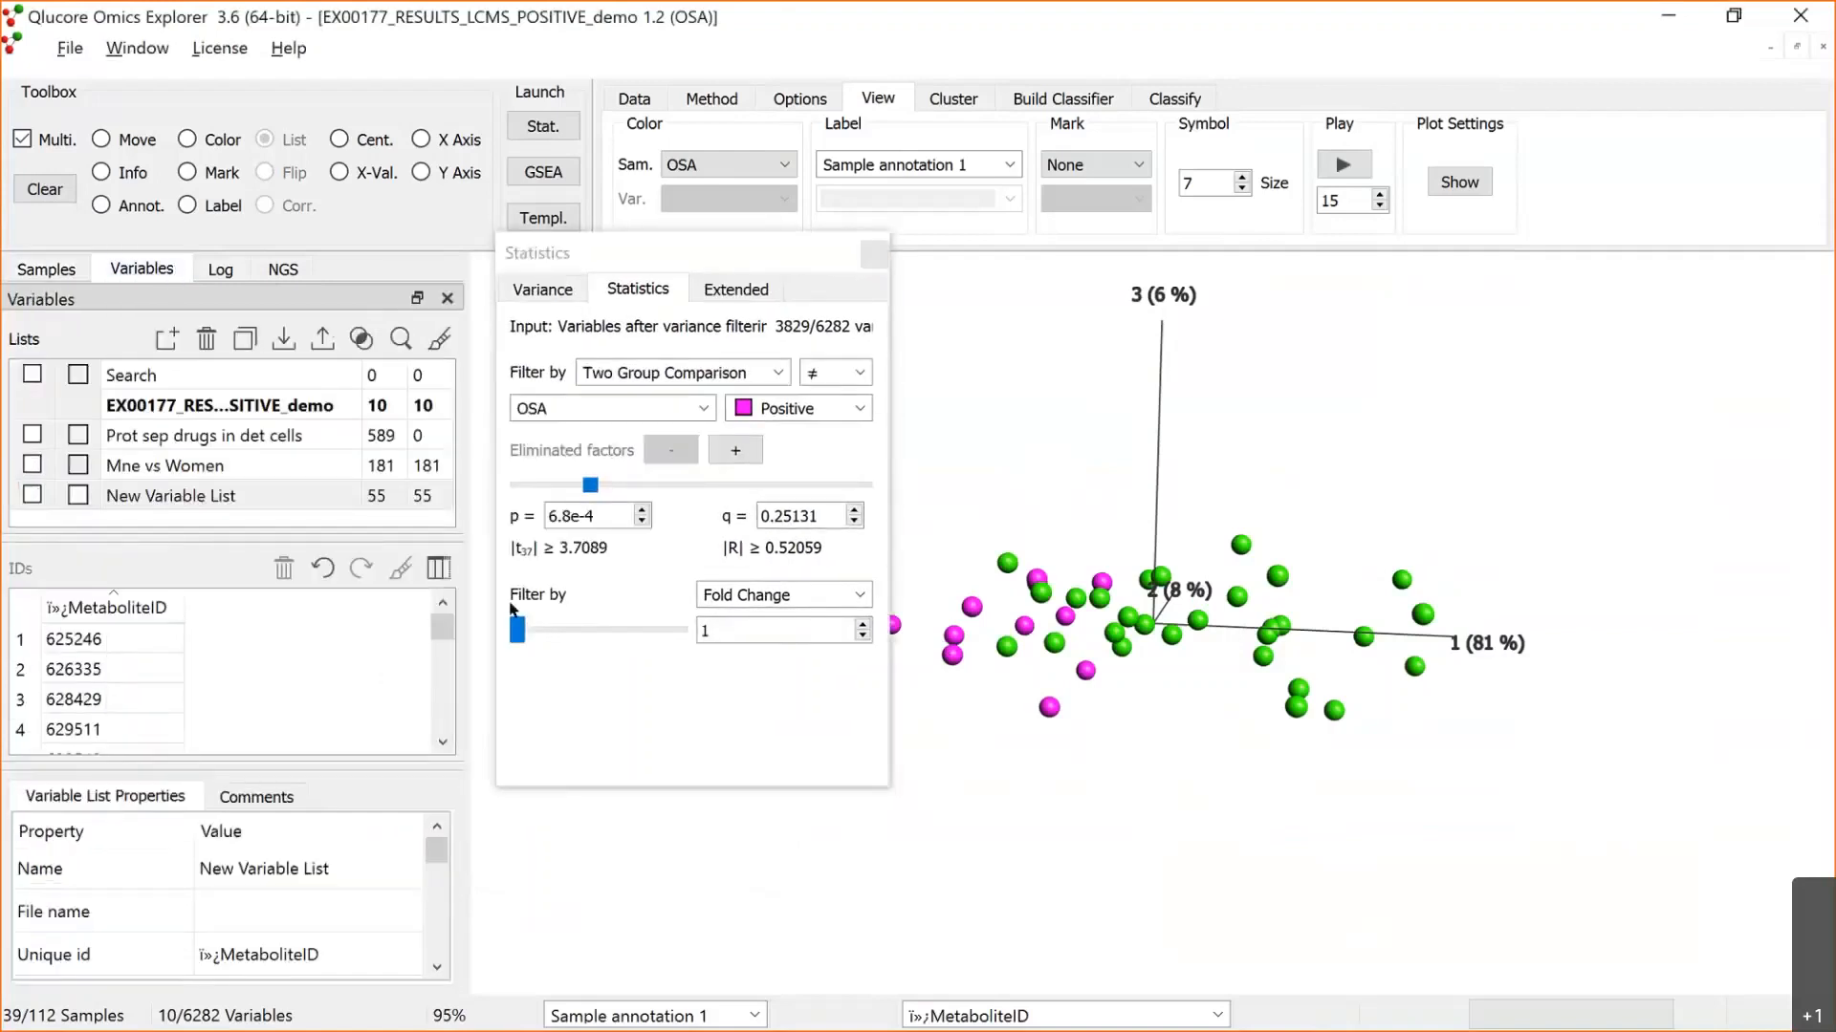
pyautogui.click(439, 570)
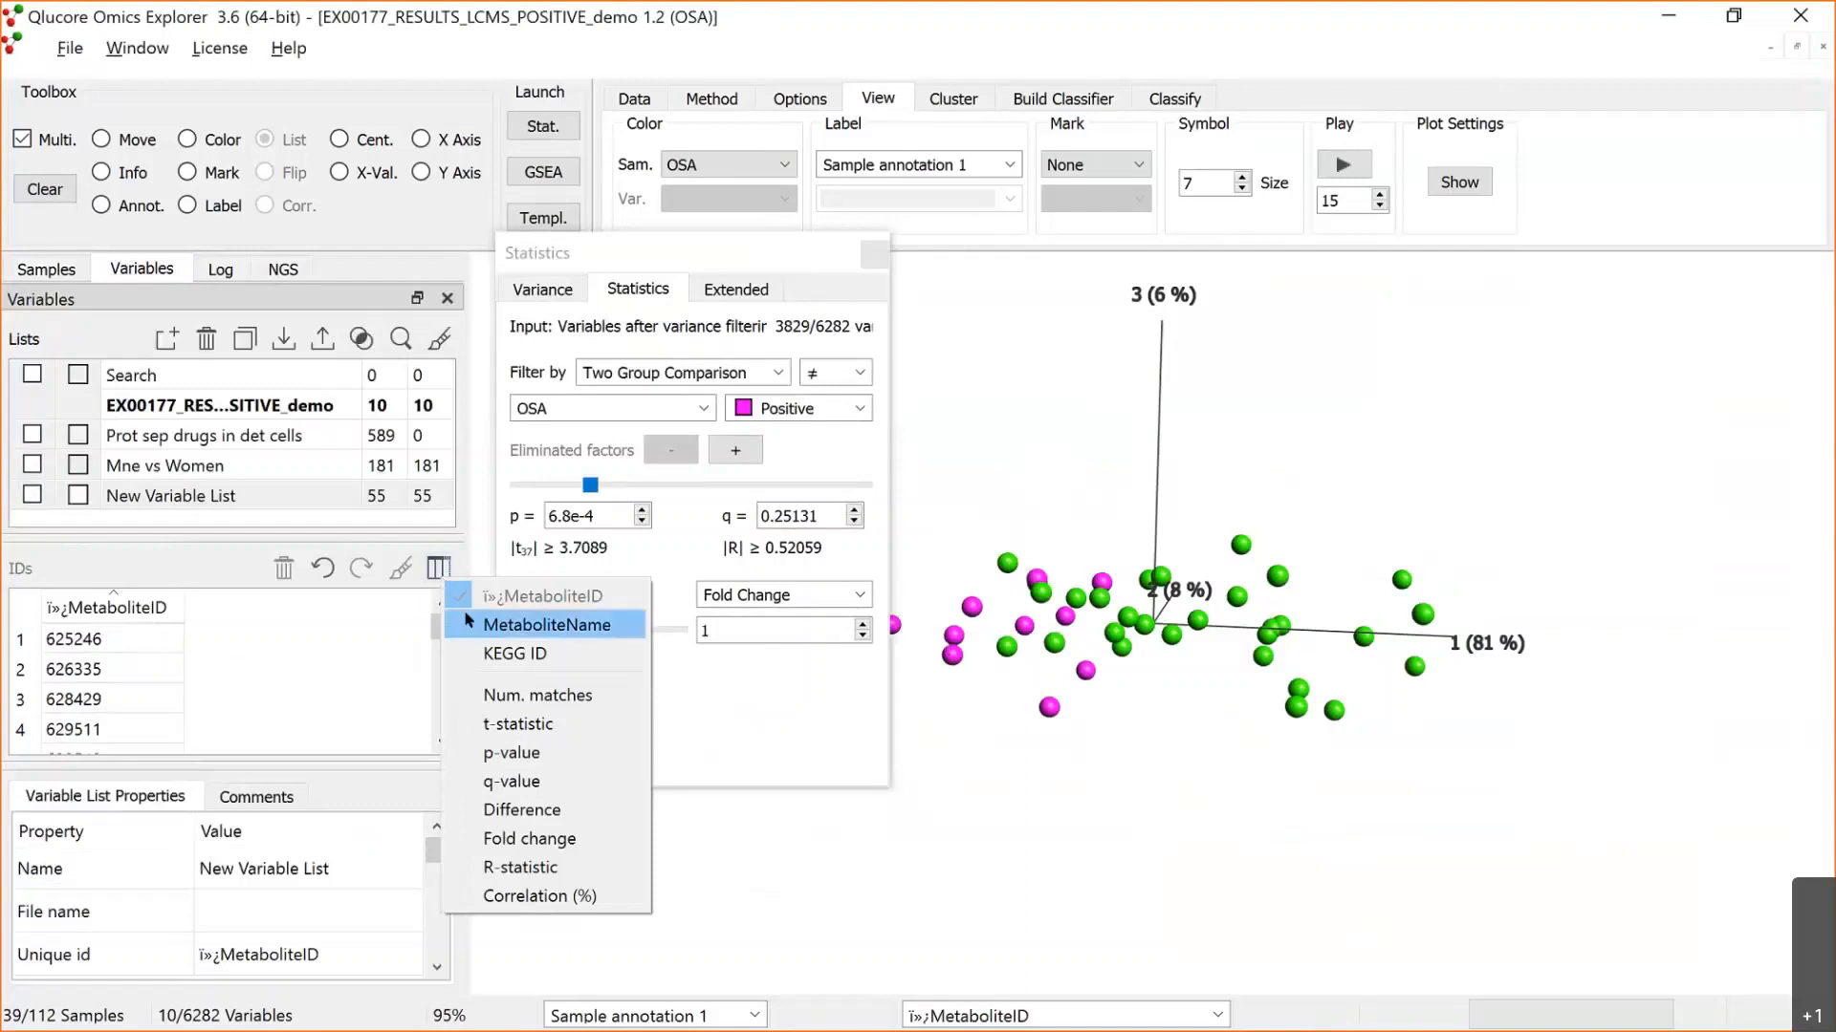
pyautogui.click(494, 626)
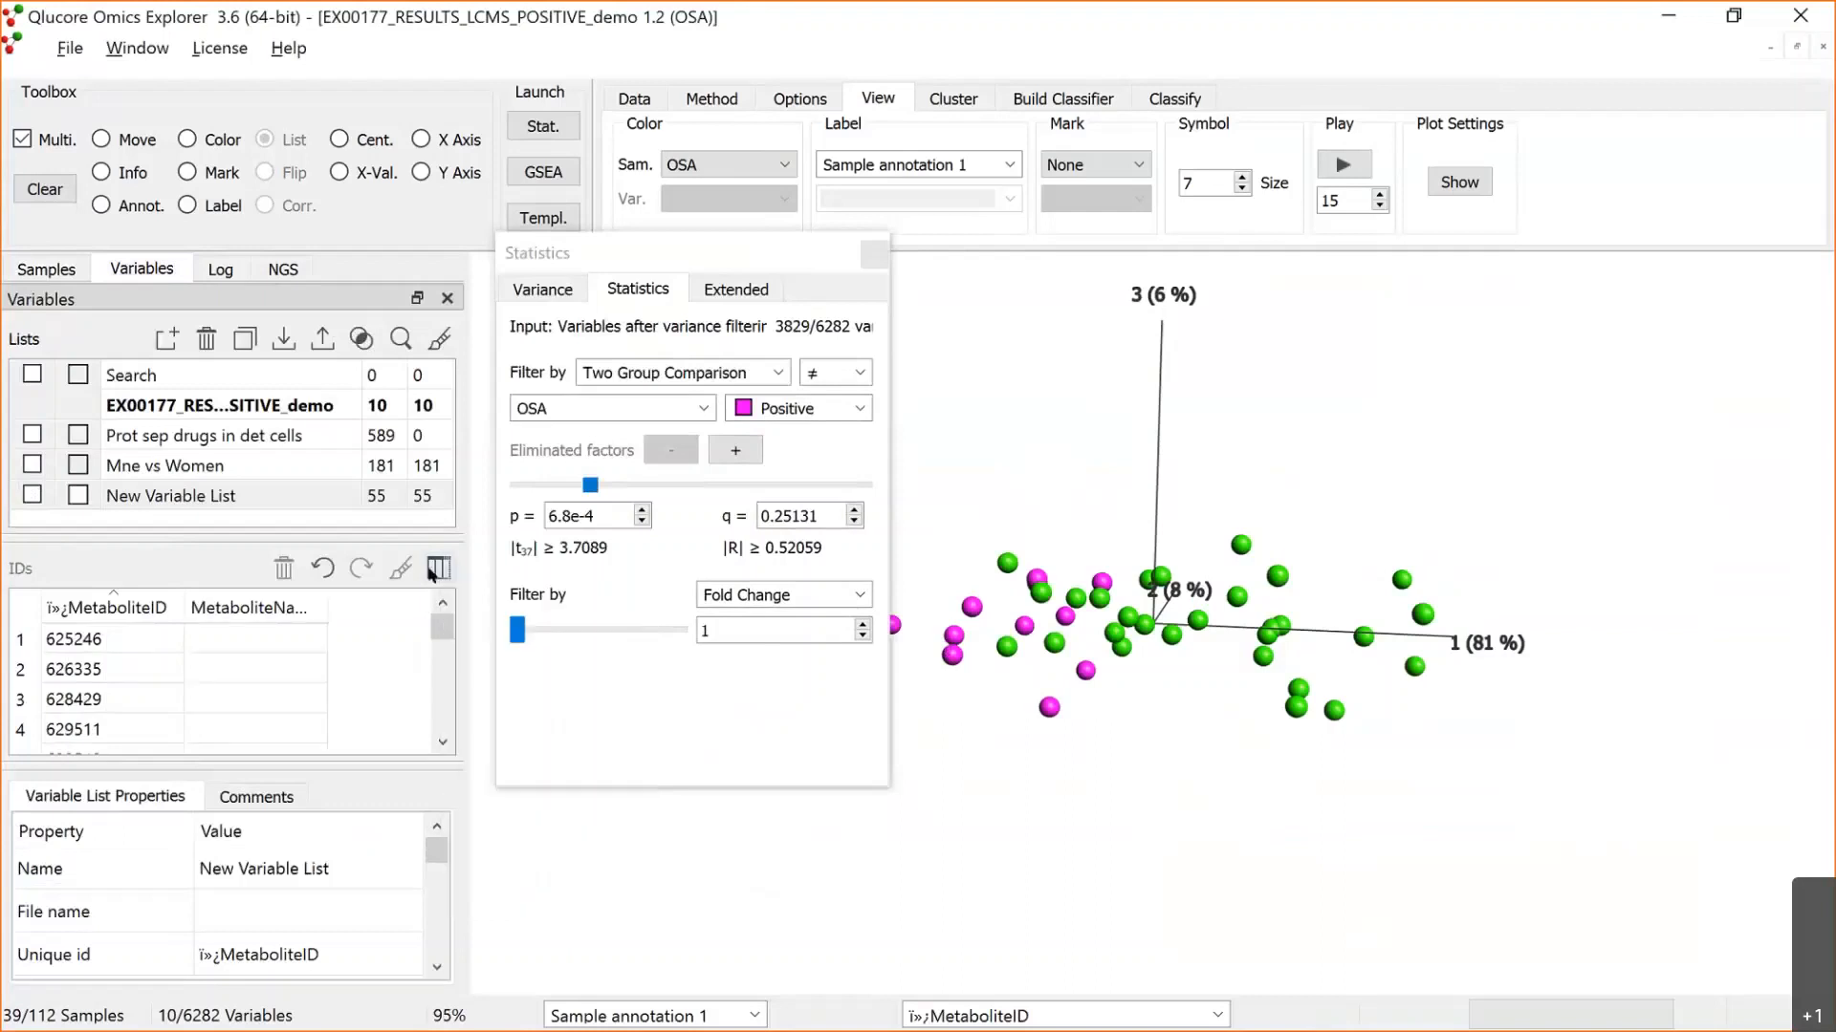
pyautogui.click(438, 567)
pyautogui.click(472, 616)
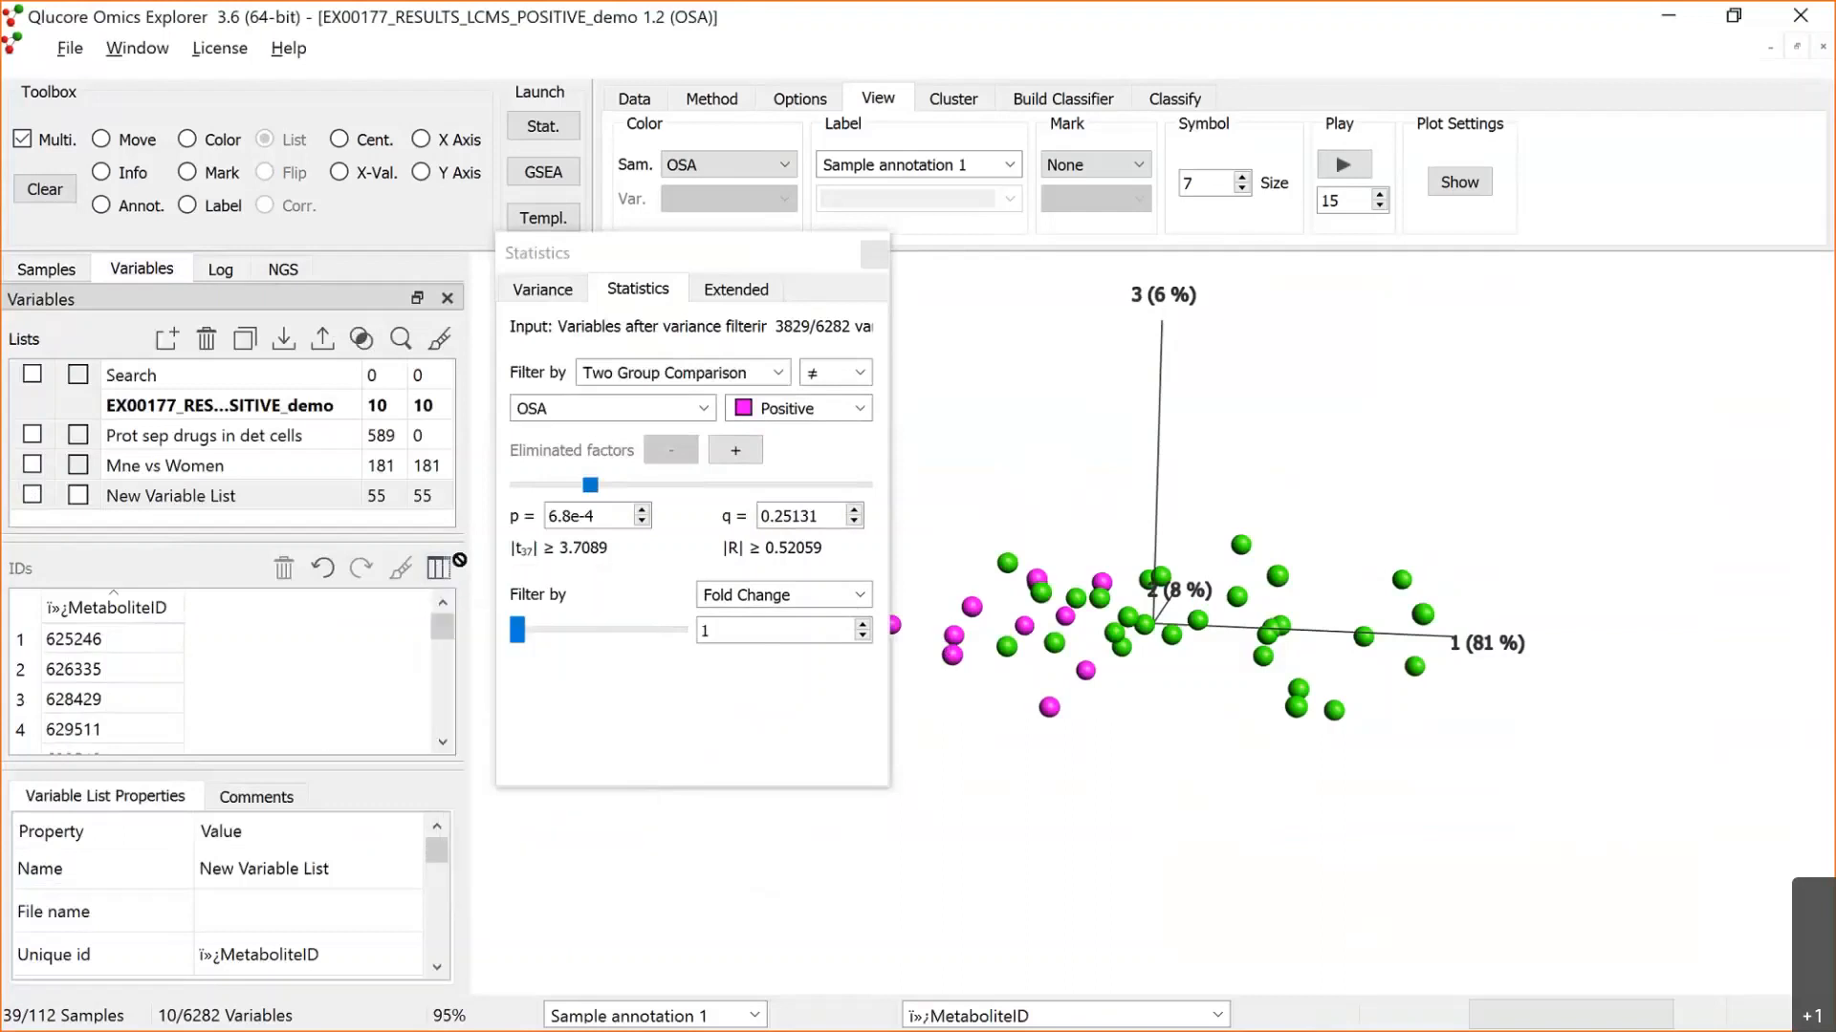
pyautogui.click(445, 570)
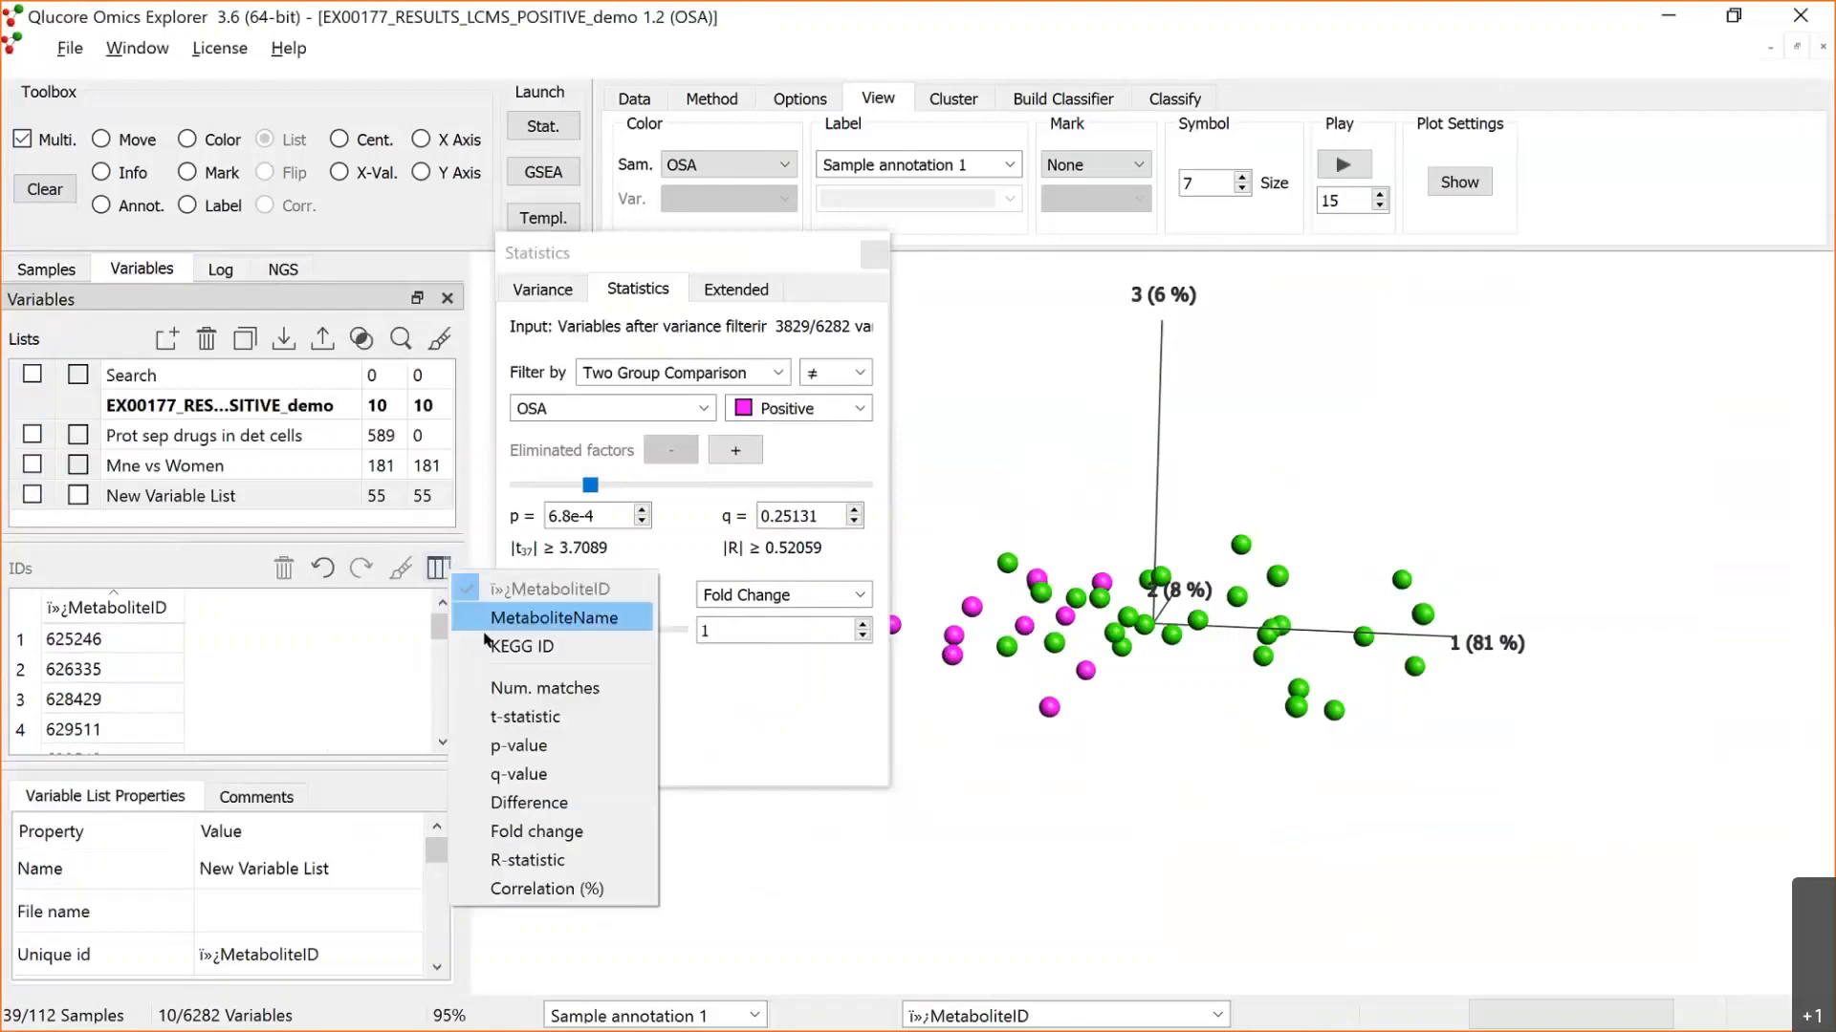
pyautogui.click(482, 645)
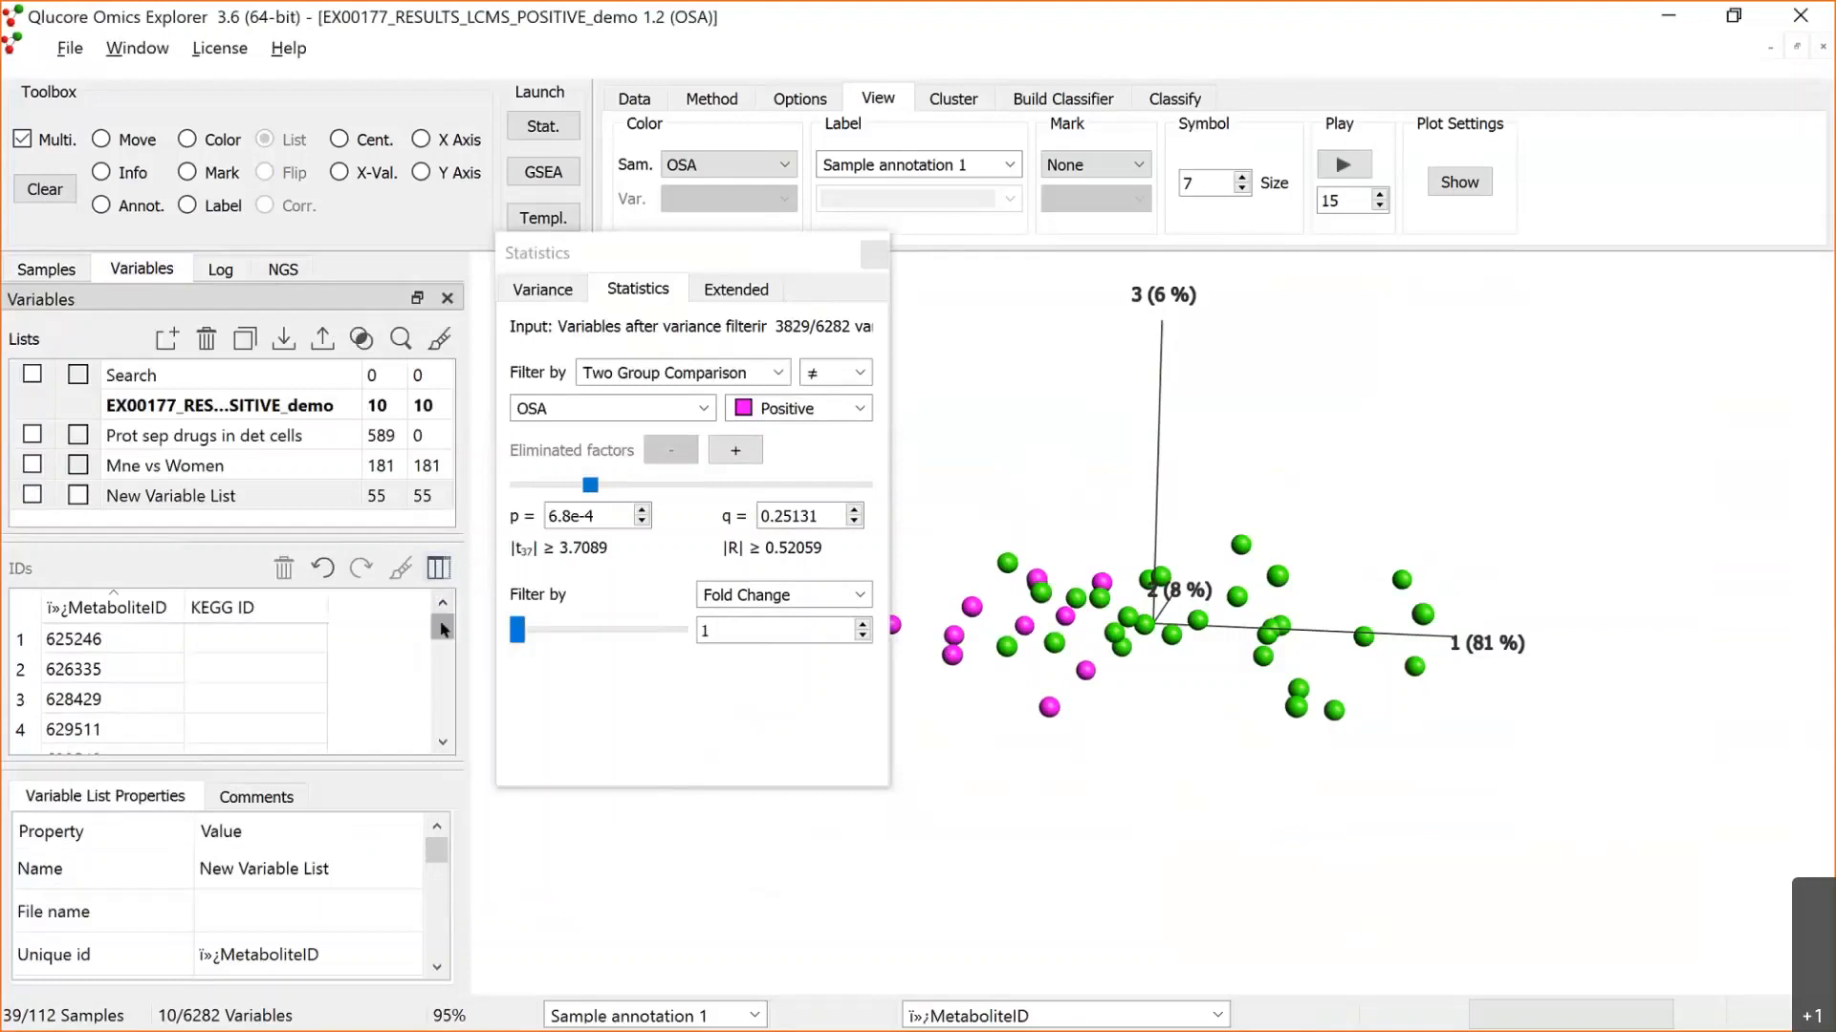
pyautogui.moveTo(442, 629)
pyautogui.mouseDown()
pyautogui.moveTo(453, 744)
pyautogui.moveTo(439, 609)
pyautogui.mouseUp()
# Step: Raise the p-value cutoff to 1 to look through the variables' KEGG IDs, and return it to 6.8e-4
pyautogui.moveTo(590, 485); pyautogui.dragTo(474, 463)
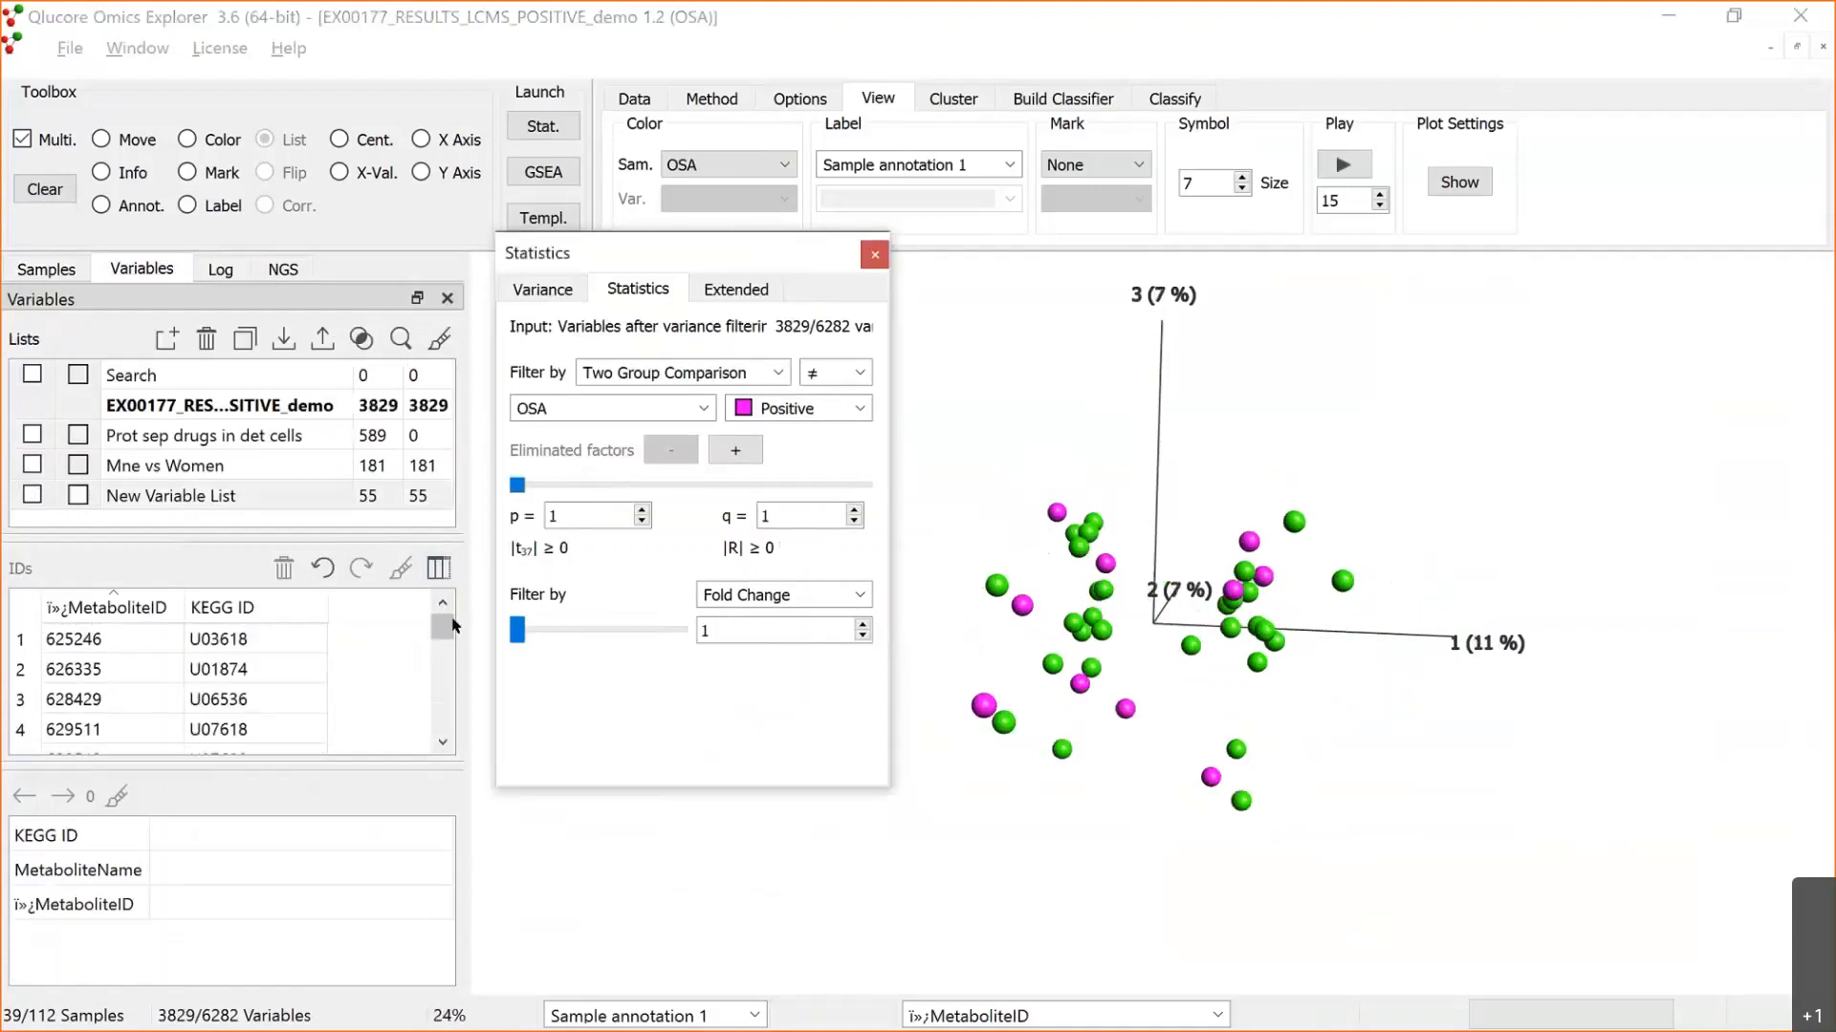
pyautogui.moveTo(441, 627); pyautogui.dragTo(459, 593)
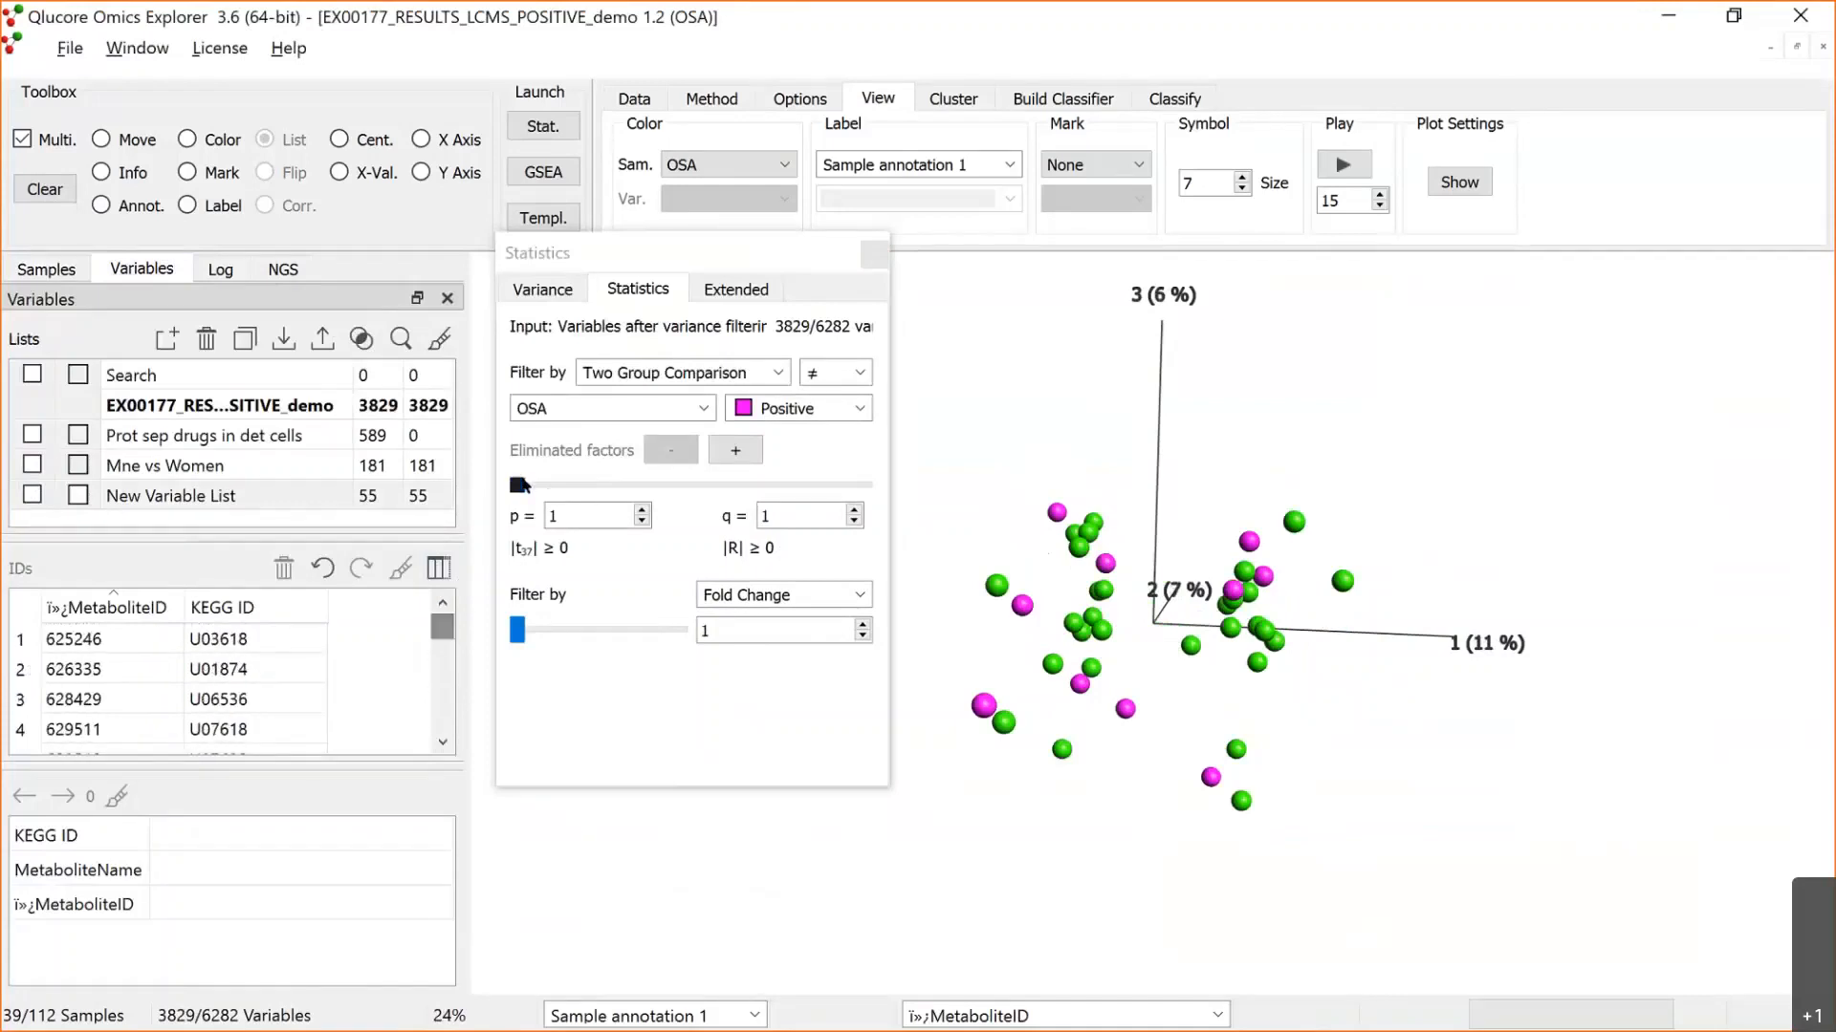
pyautogui.click(529, 483)
pyautogui.click(529, 482)
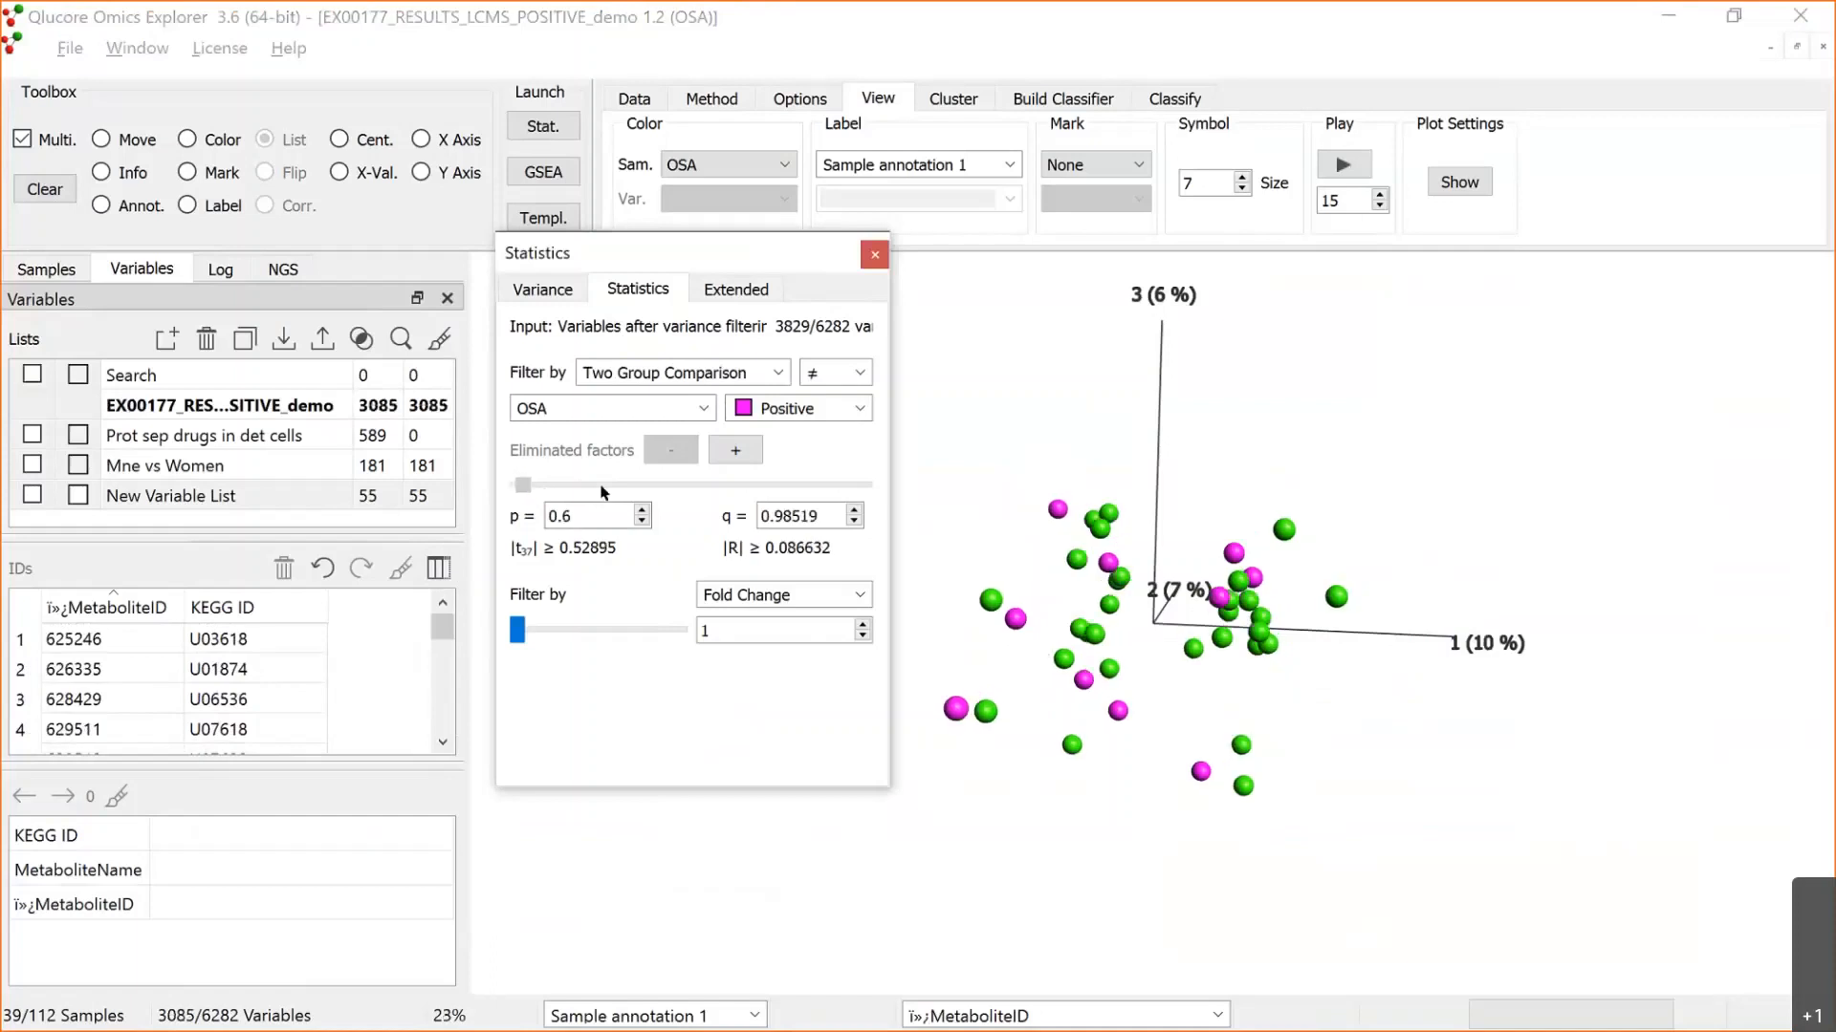
pyautogui.moveTo(524, 485); pyautogui.dragTo(593, 490)
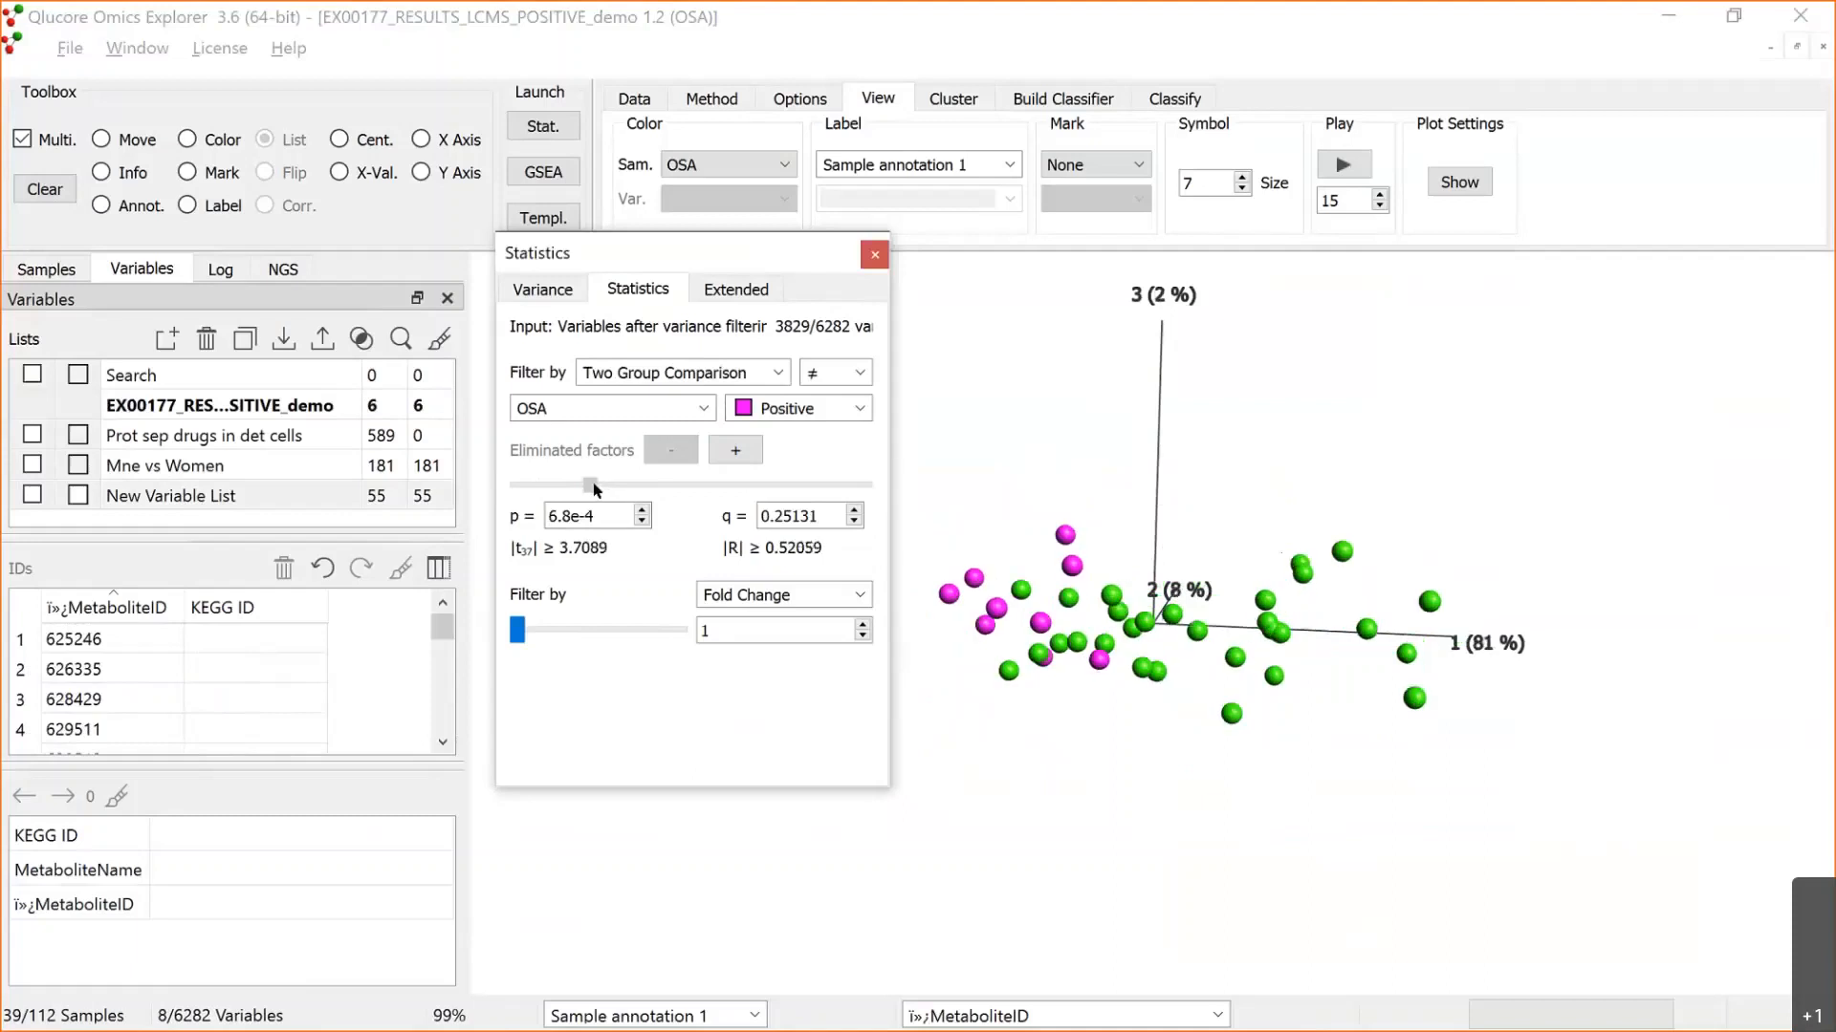
pyautogui.click(631, 820)
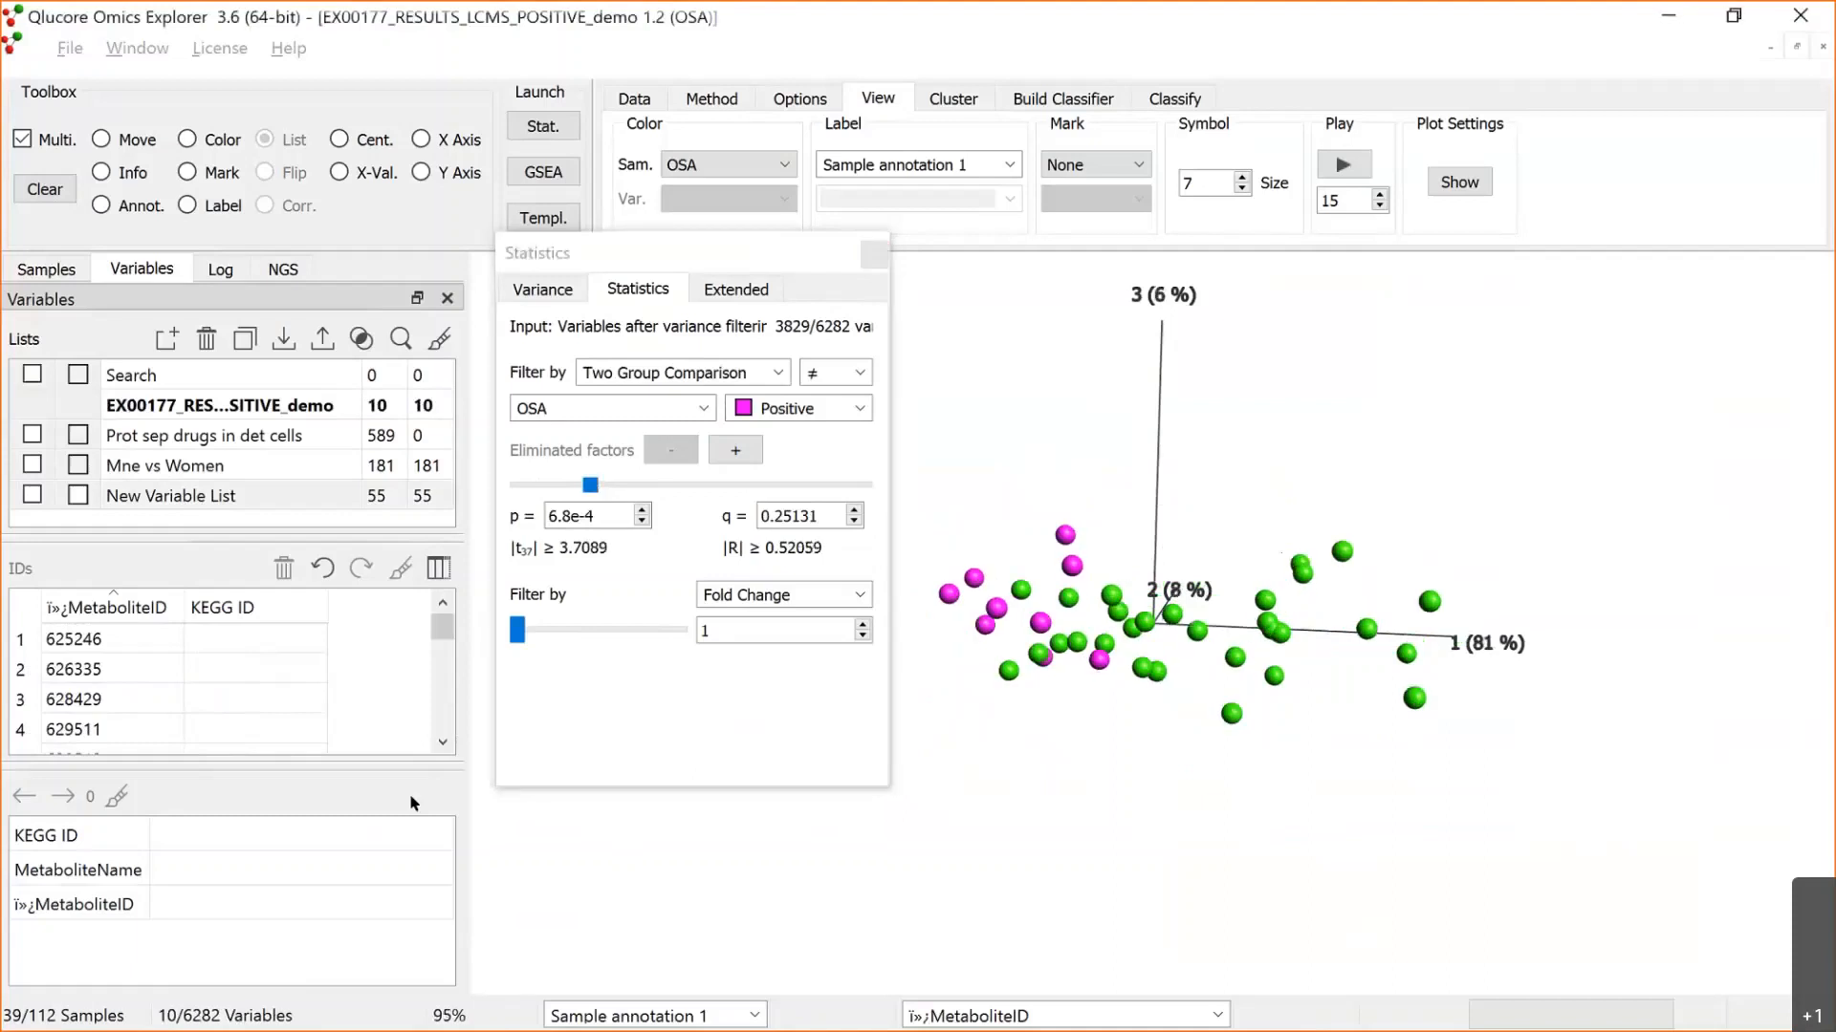
# Step: Add a q-value column to the variable ID table and list the data set's filtered variables sorted by q-value
pyautogui.click(702, 250)
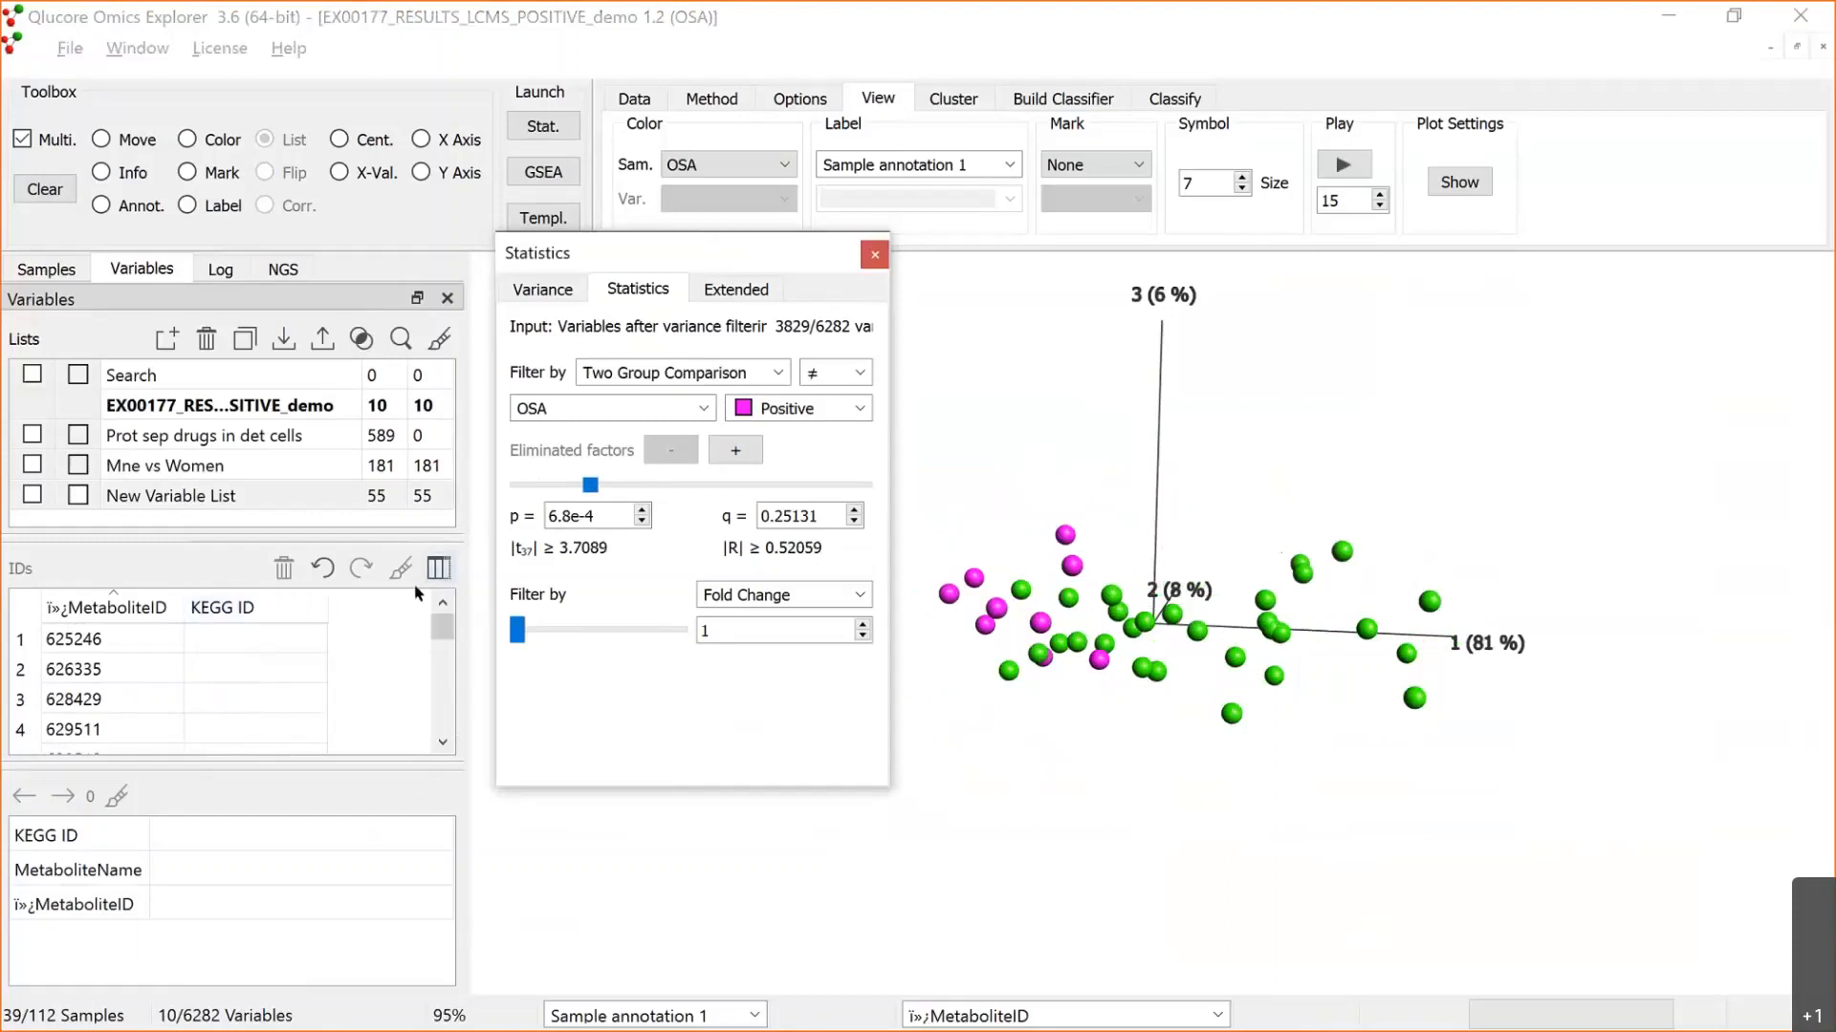
pyautogui.click(444, 574)
pyautogui.click(516, 778)
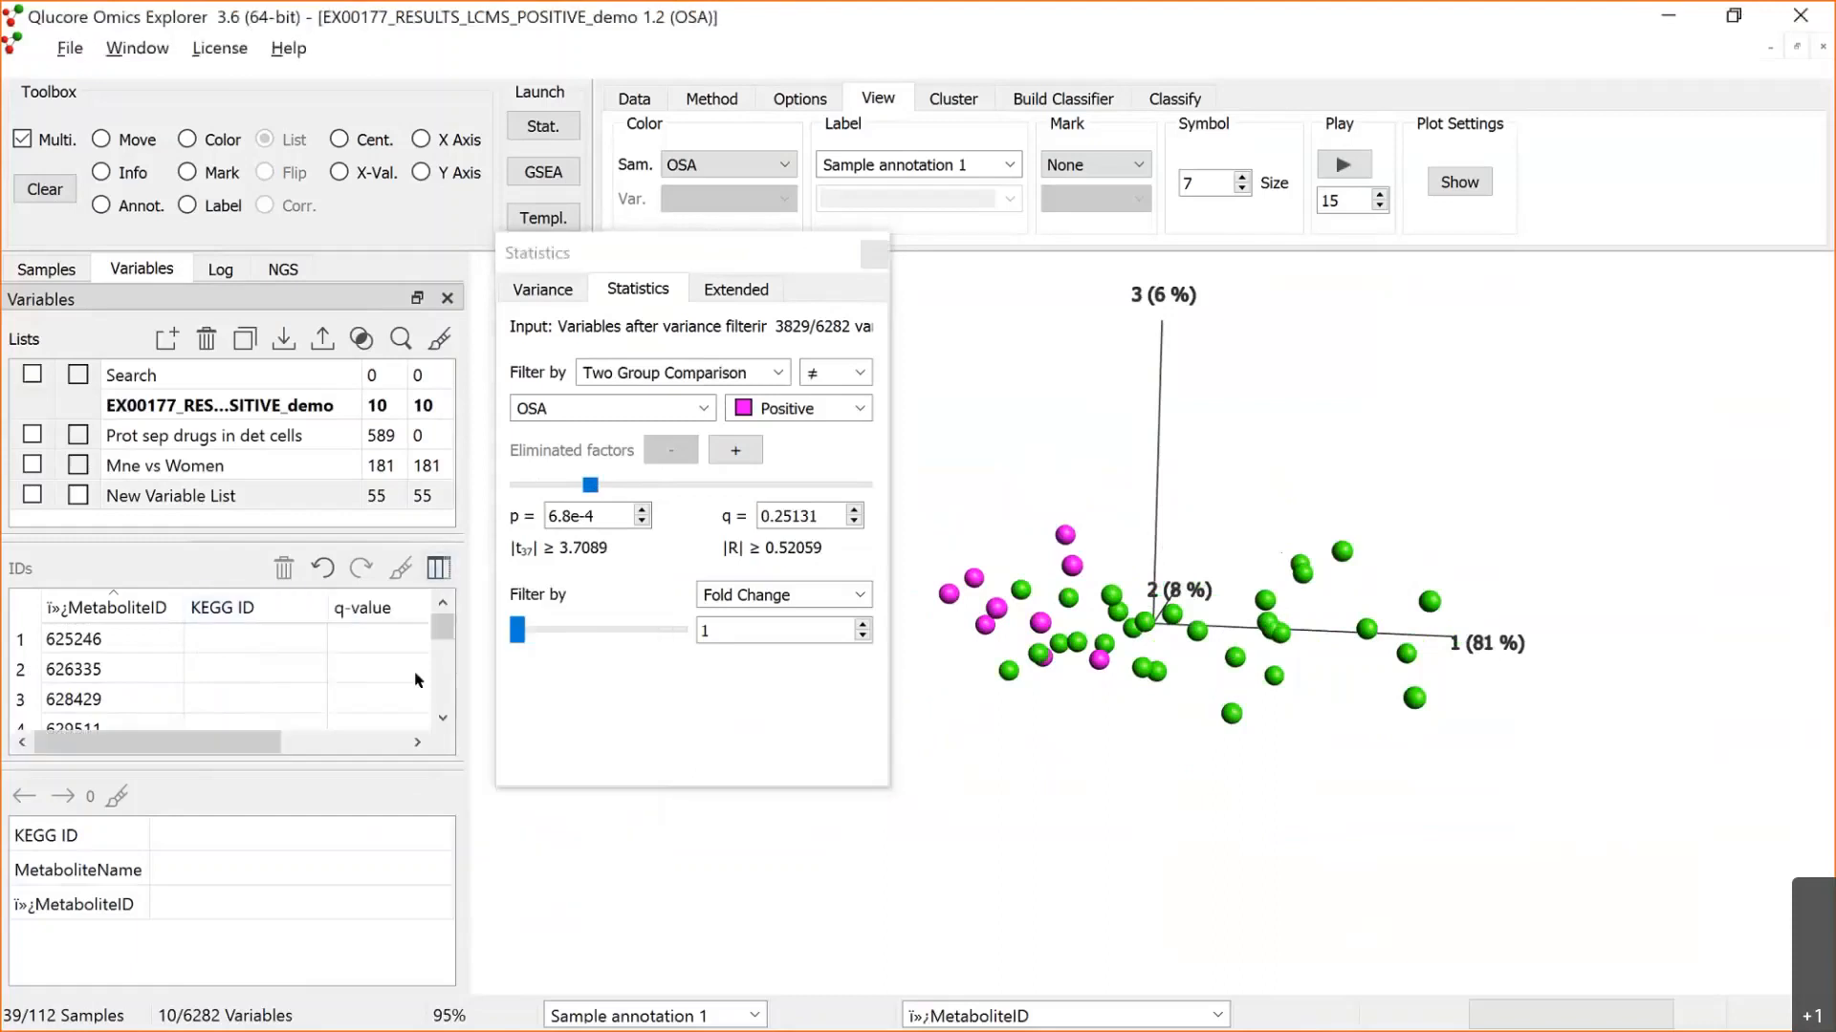
pyautogui.click(388, 610)
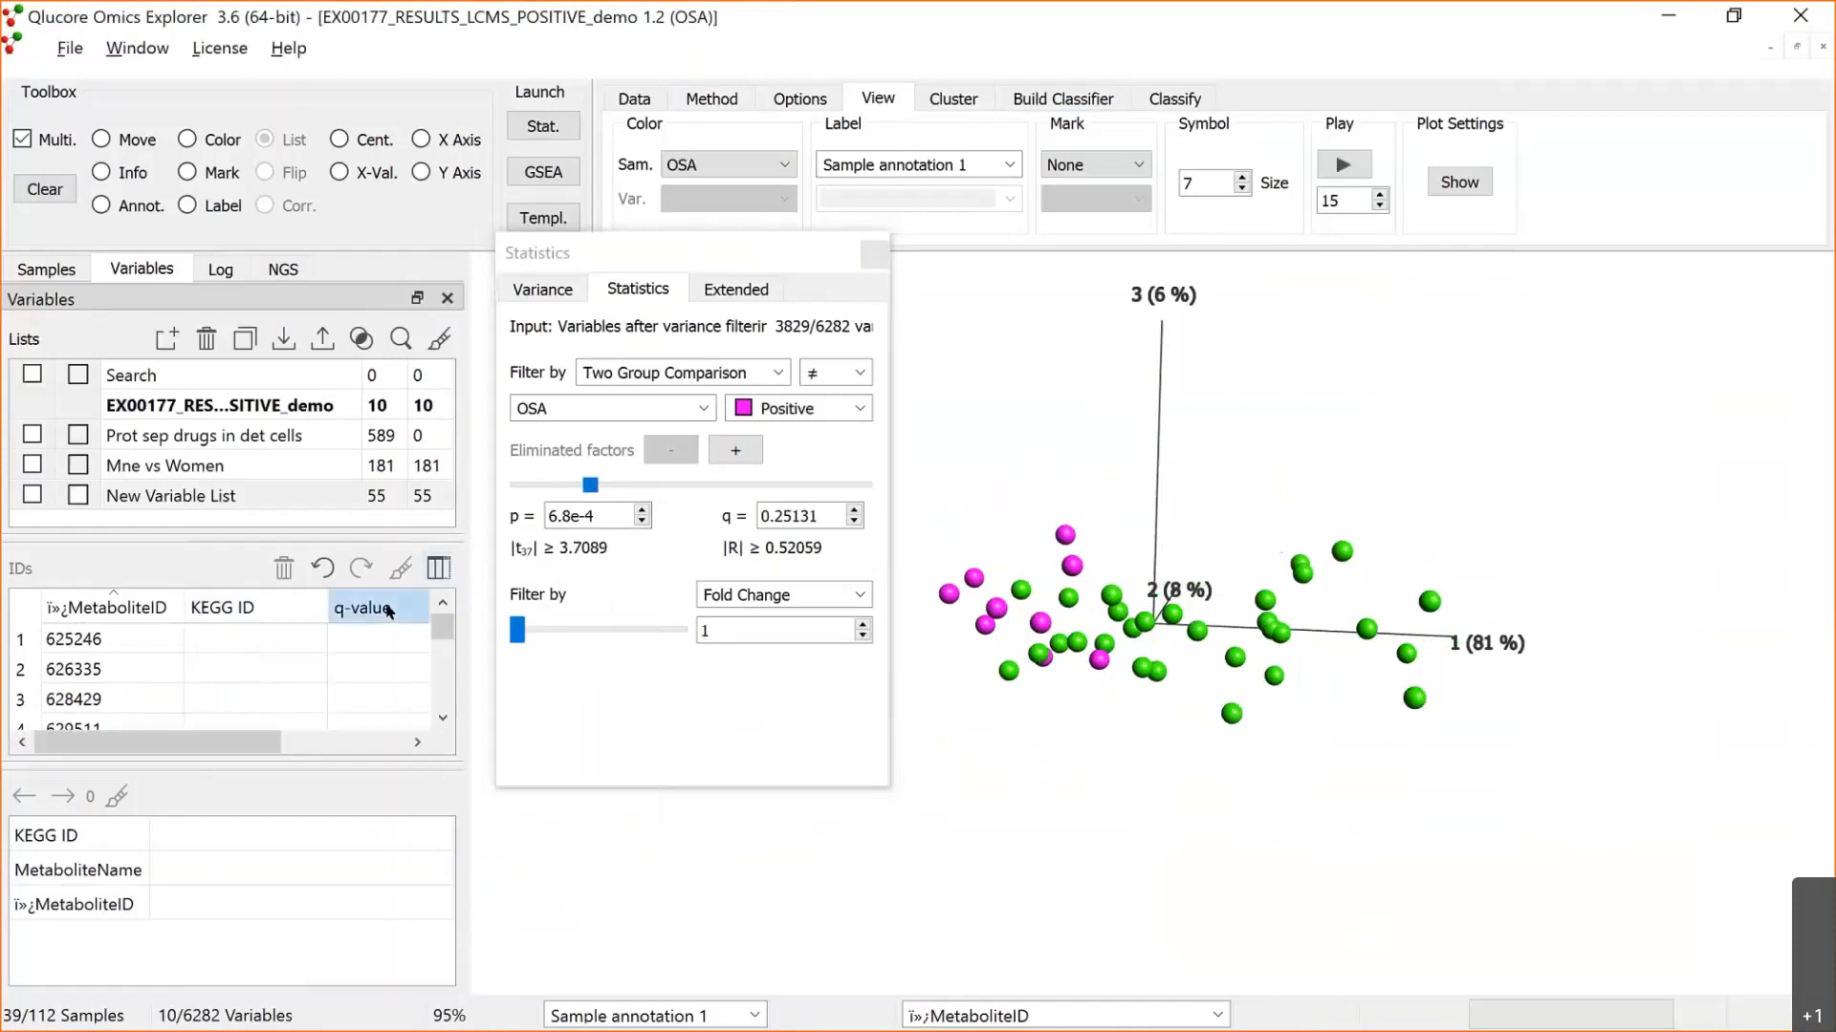
pyautogui.click(295, 402)
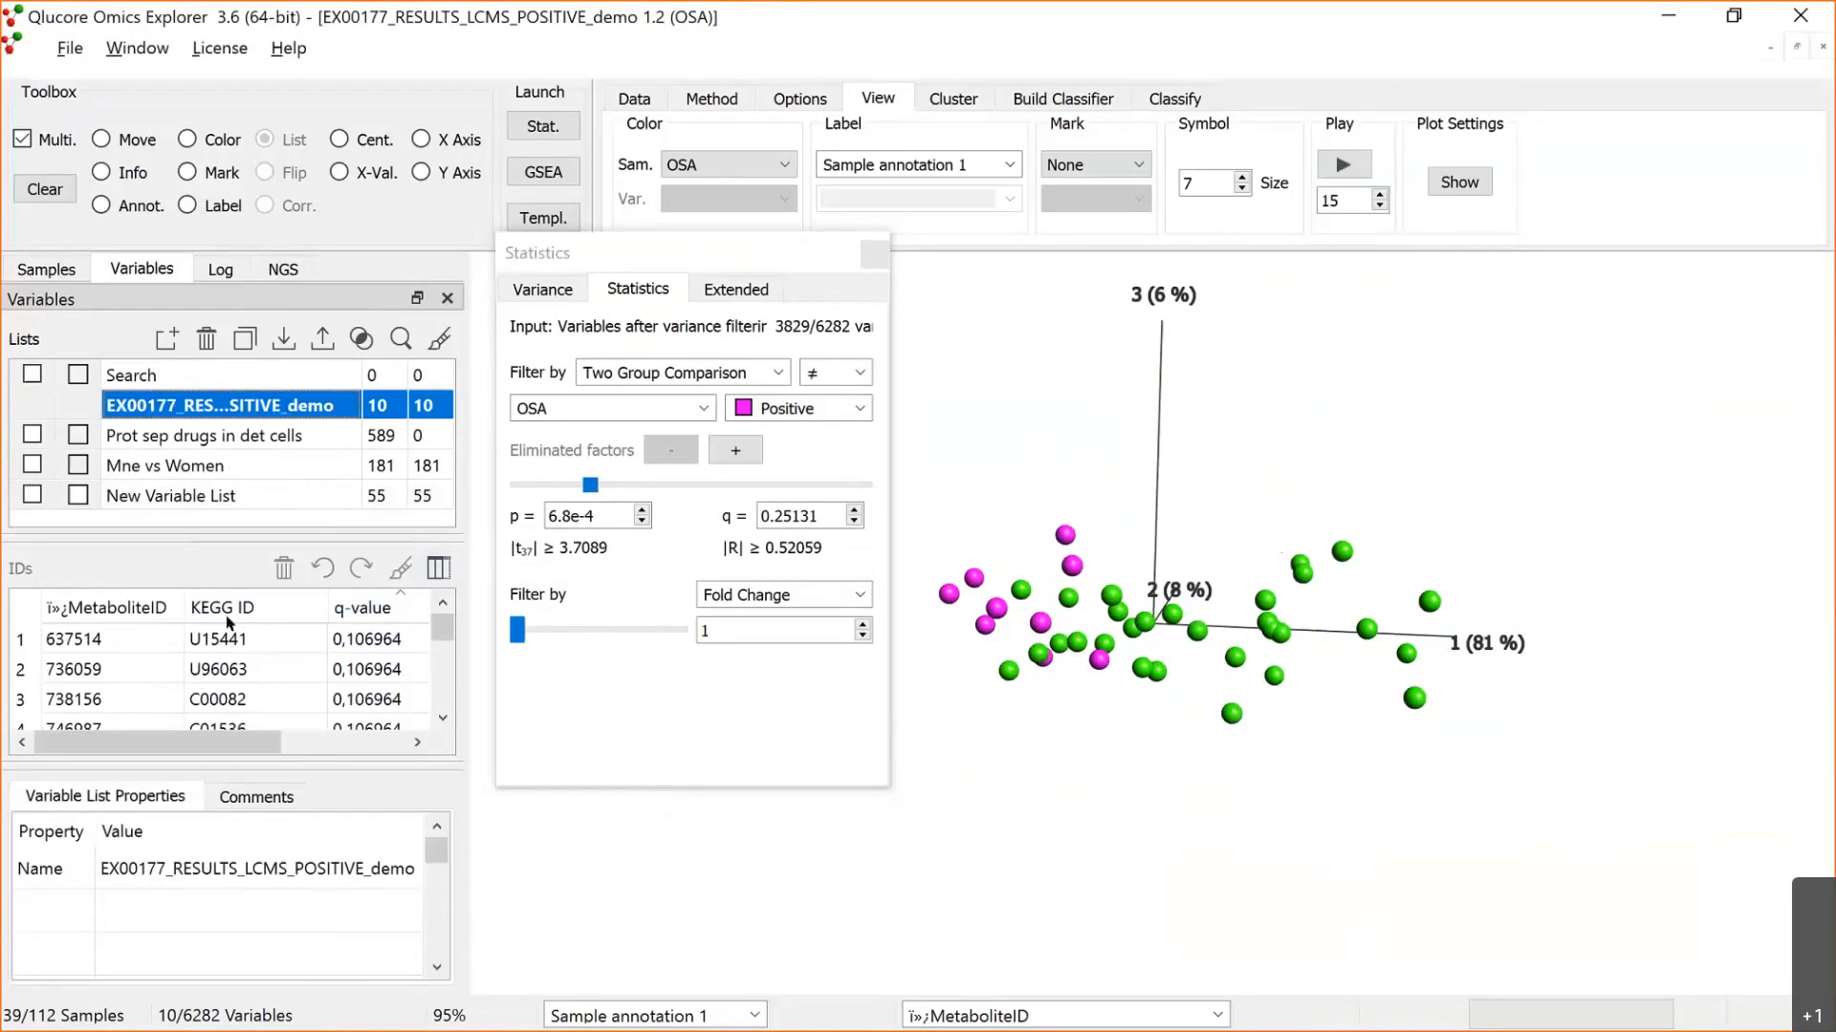
pyautogui.click(440, 633)
pyautogui.moveTo(440, 633)
pyautogui.mouseDown()
pyautogui.moveTo(424, 725)
pyautogui.moveTo(431, 597)
pyautogui.moveTo(402, 720)
pyautogui.moveTo(415, 607)
pyautogui.mouseUp()
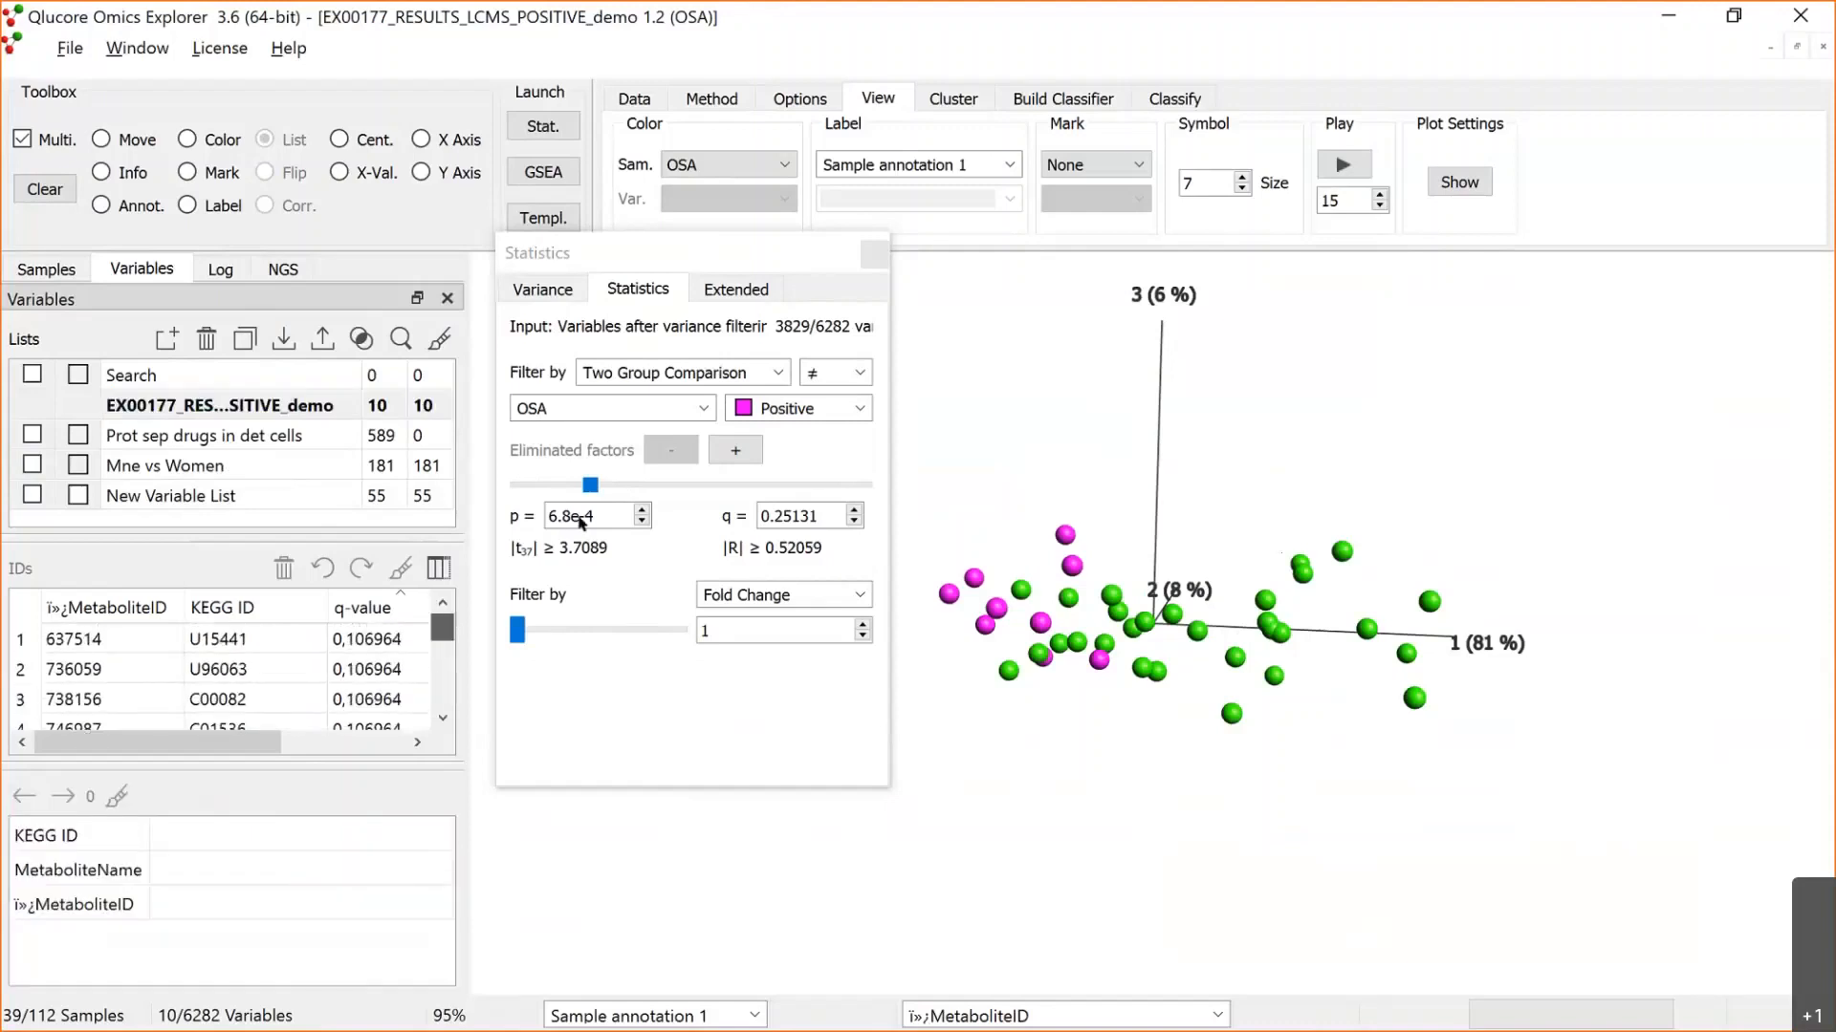
# Step: Show the OSA PCA plot and the heat map side by side, and size the heat map's variable axis automatically
pyautogui.click(625, 290)
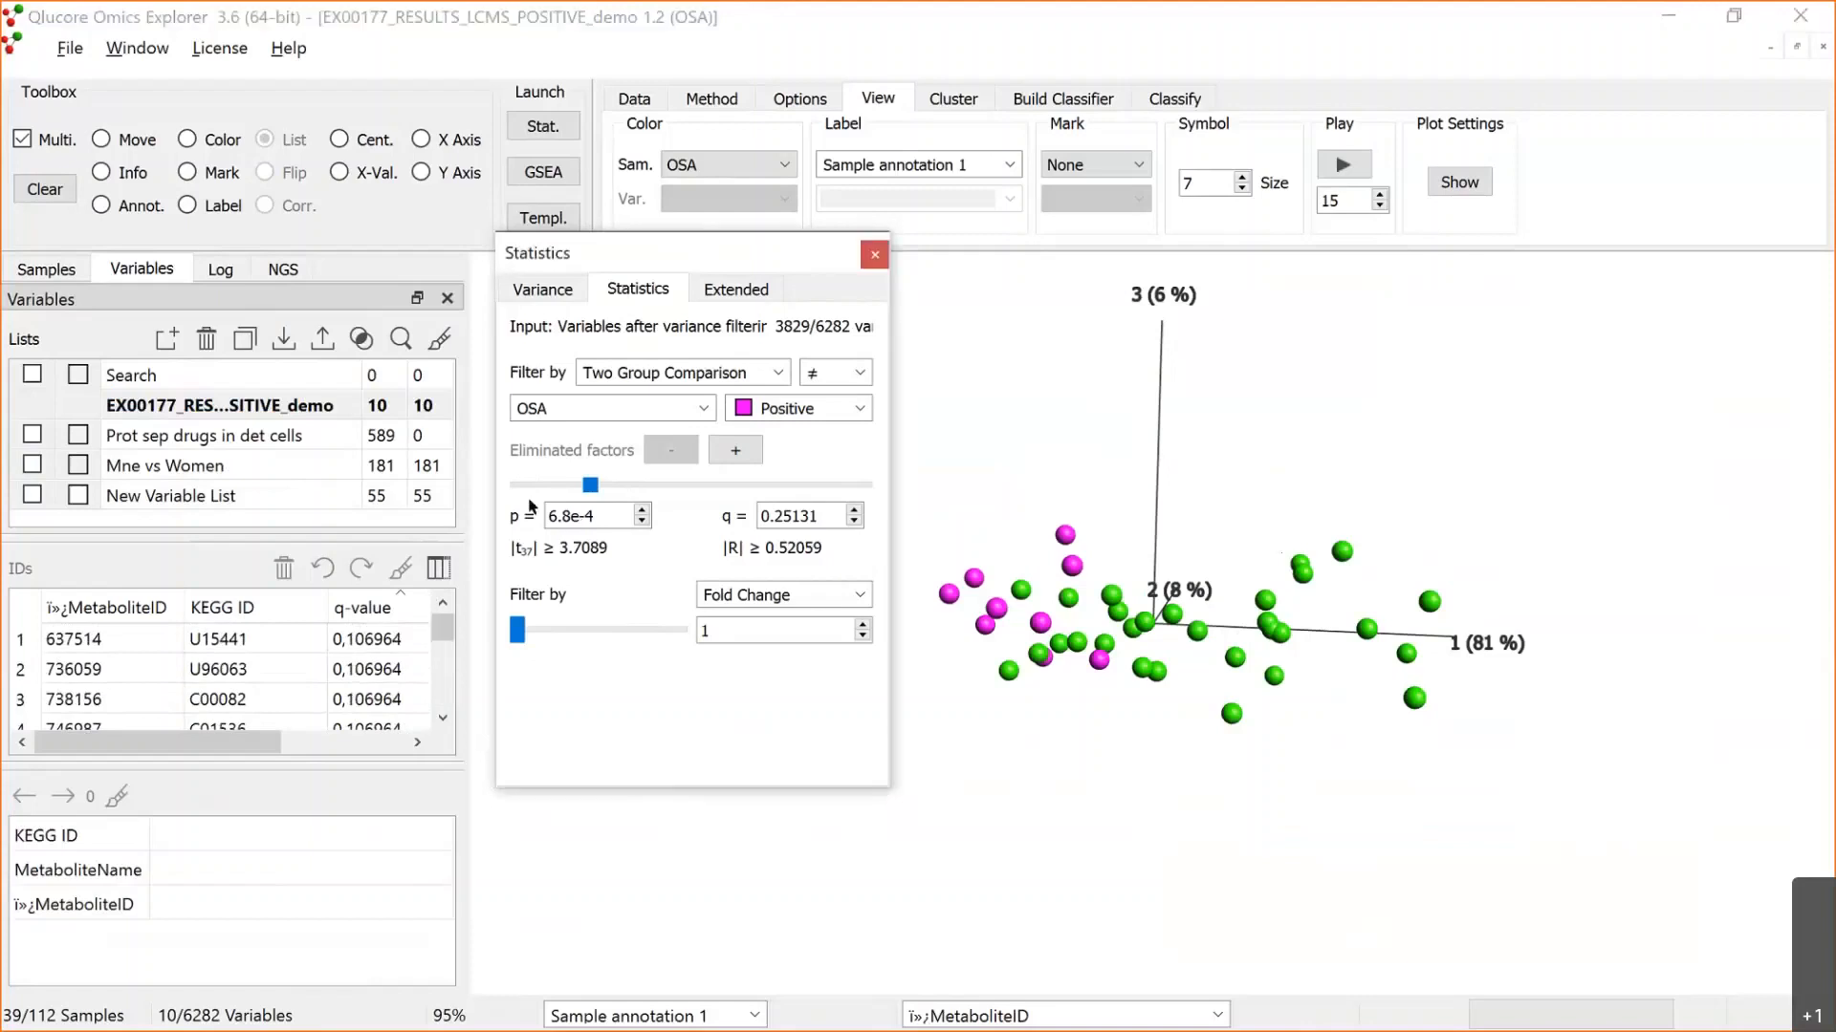
pyautogui.moveTo(719, 254); pyautogui.dragTo(574, 520)
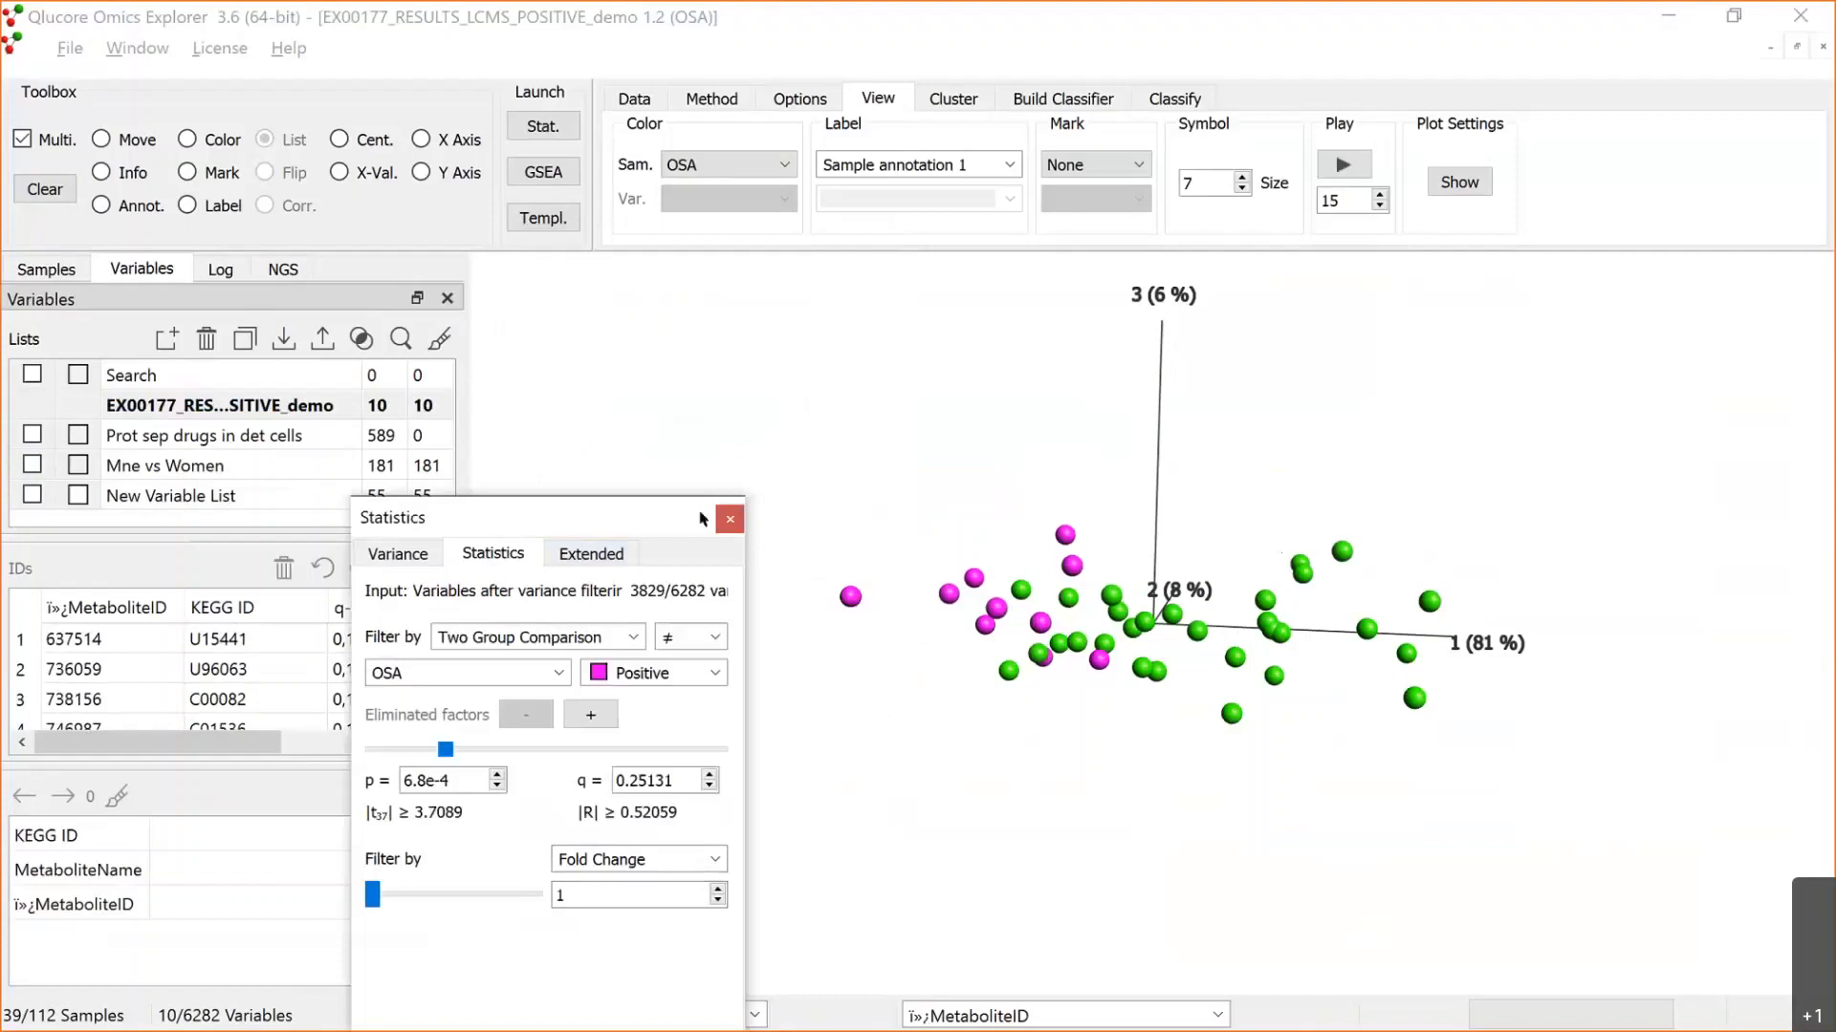
pyautogui.moveTo(604, 522); pyautogui.dragTo(546, 561)
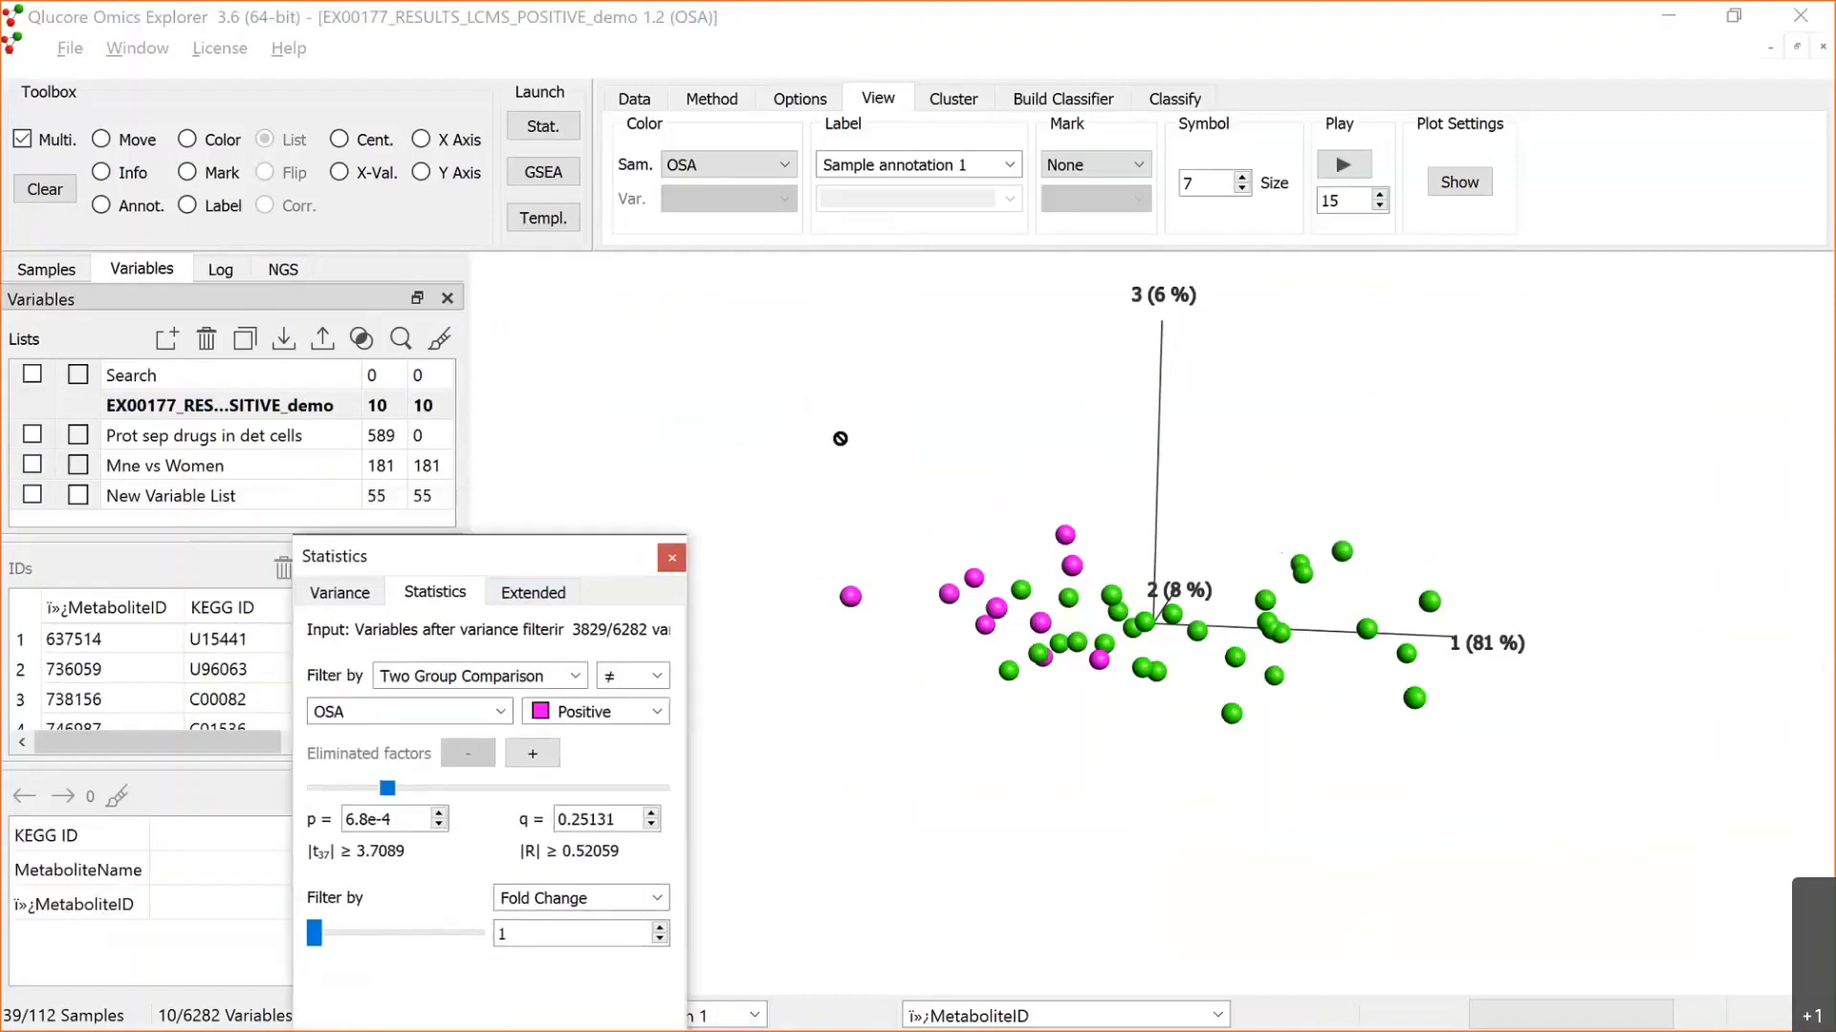
pyautogui.click(840, 439)
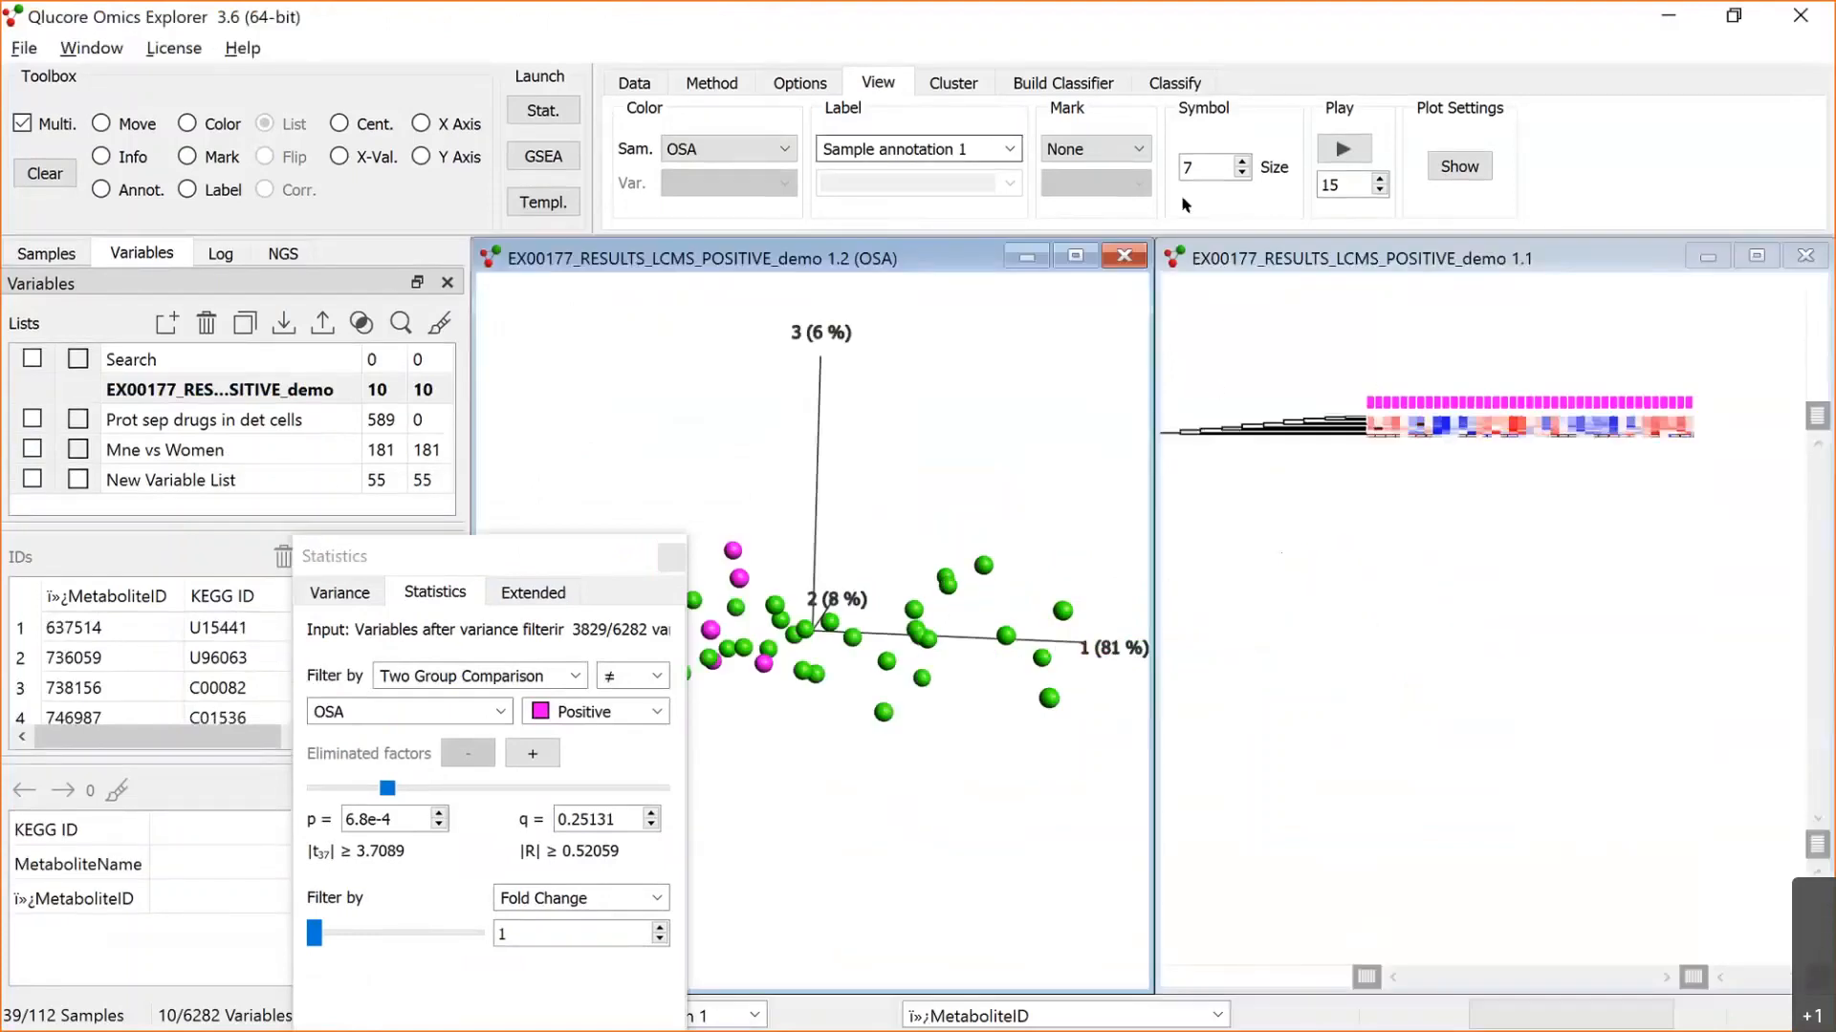
pyautogui.click(1286, 278)
pyautogui.click(1377, 188)
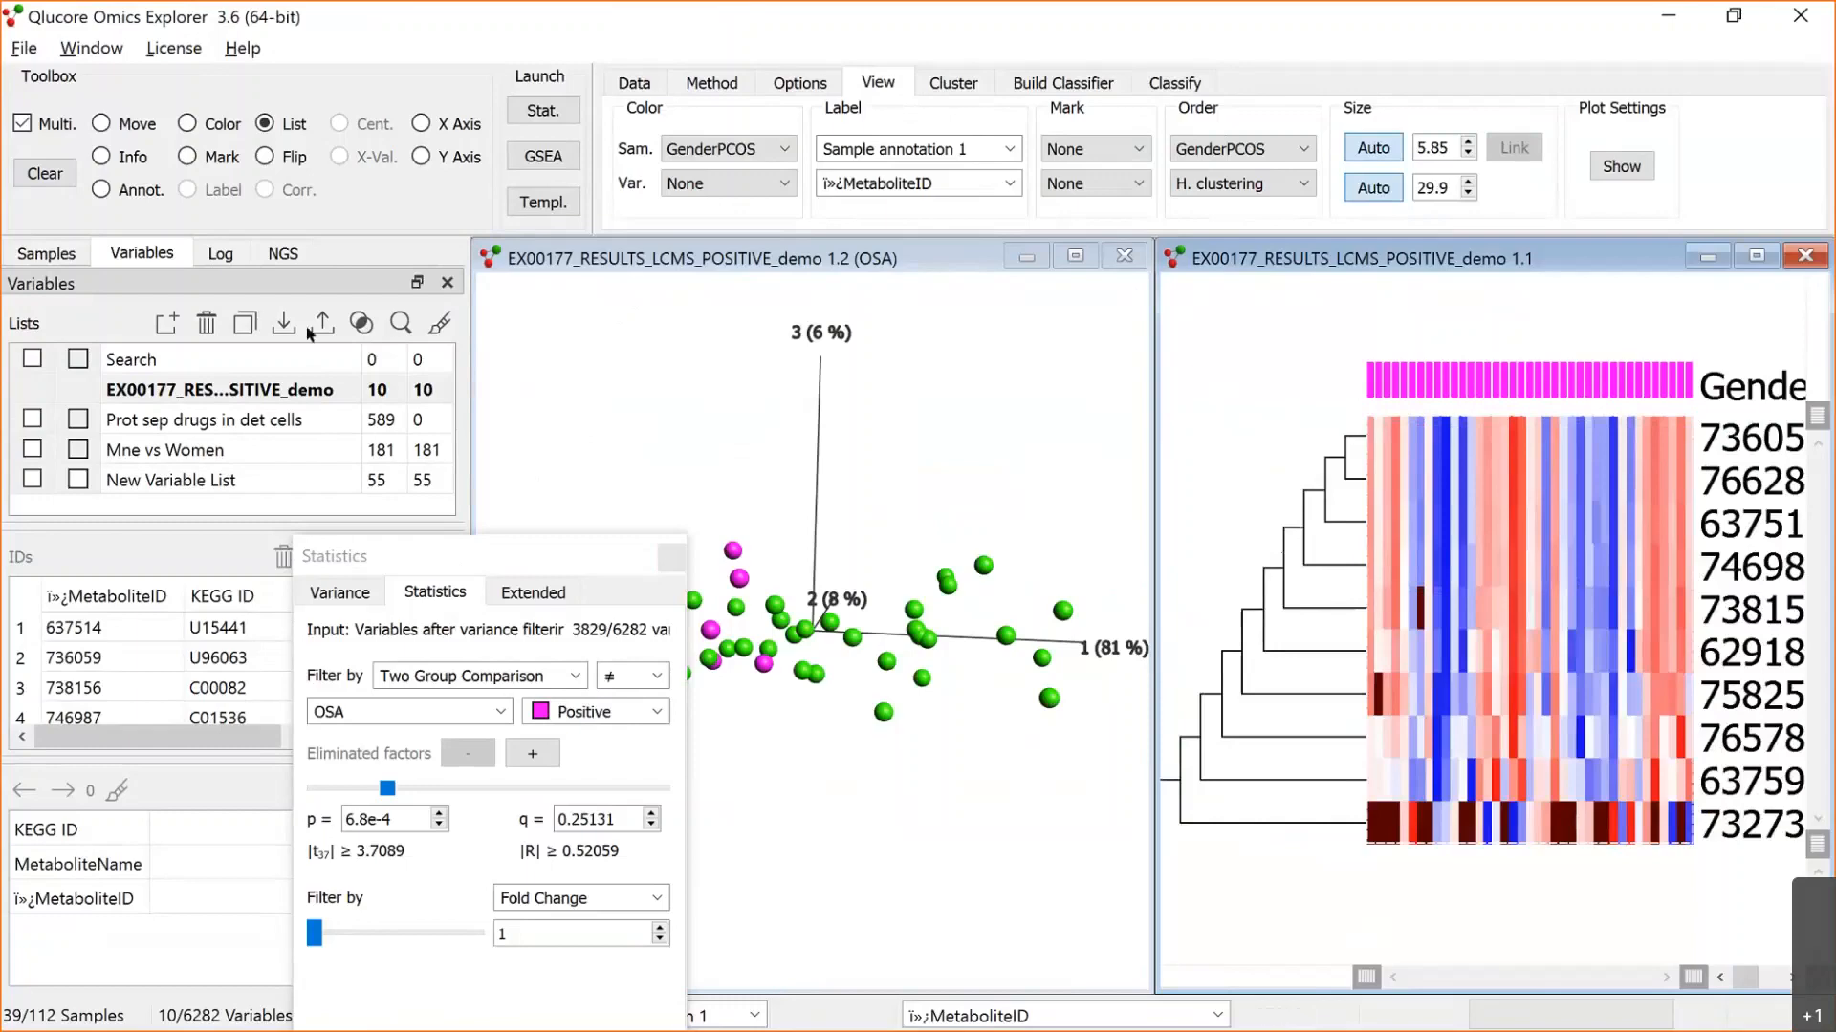
# Step: Color the heat map's samples by OSA and order them according to the OSA annotation
pyautogui.click(46, 253)
pyautogui.click(440, 360)
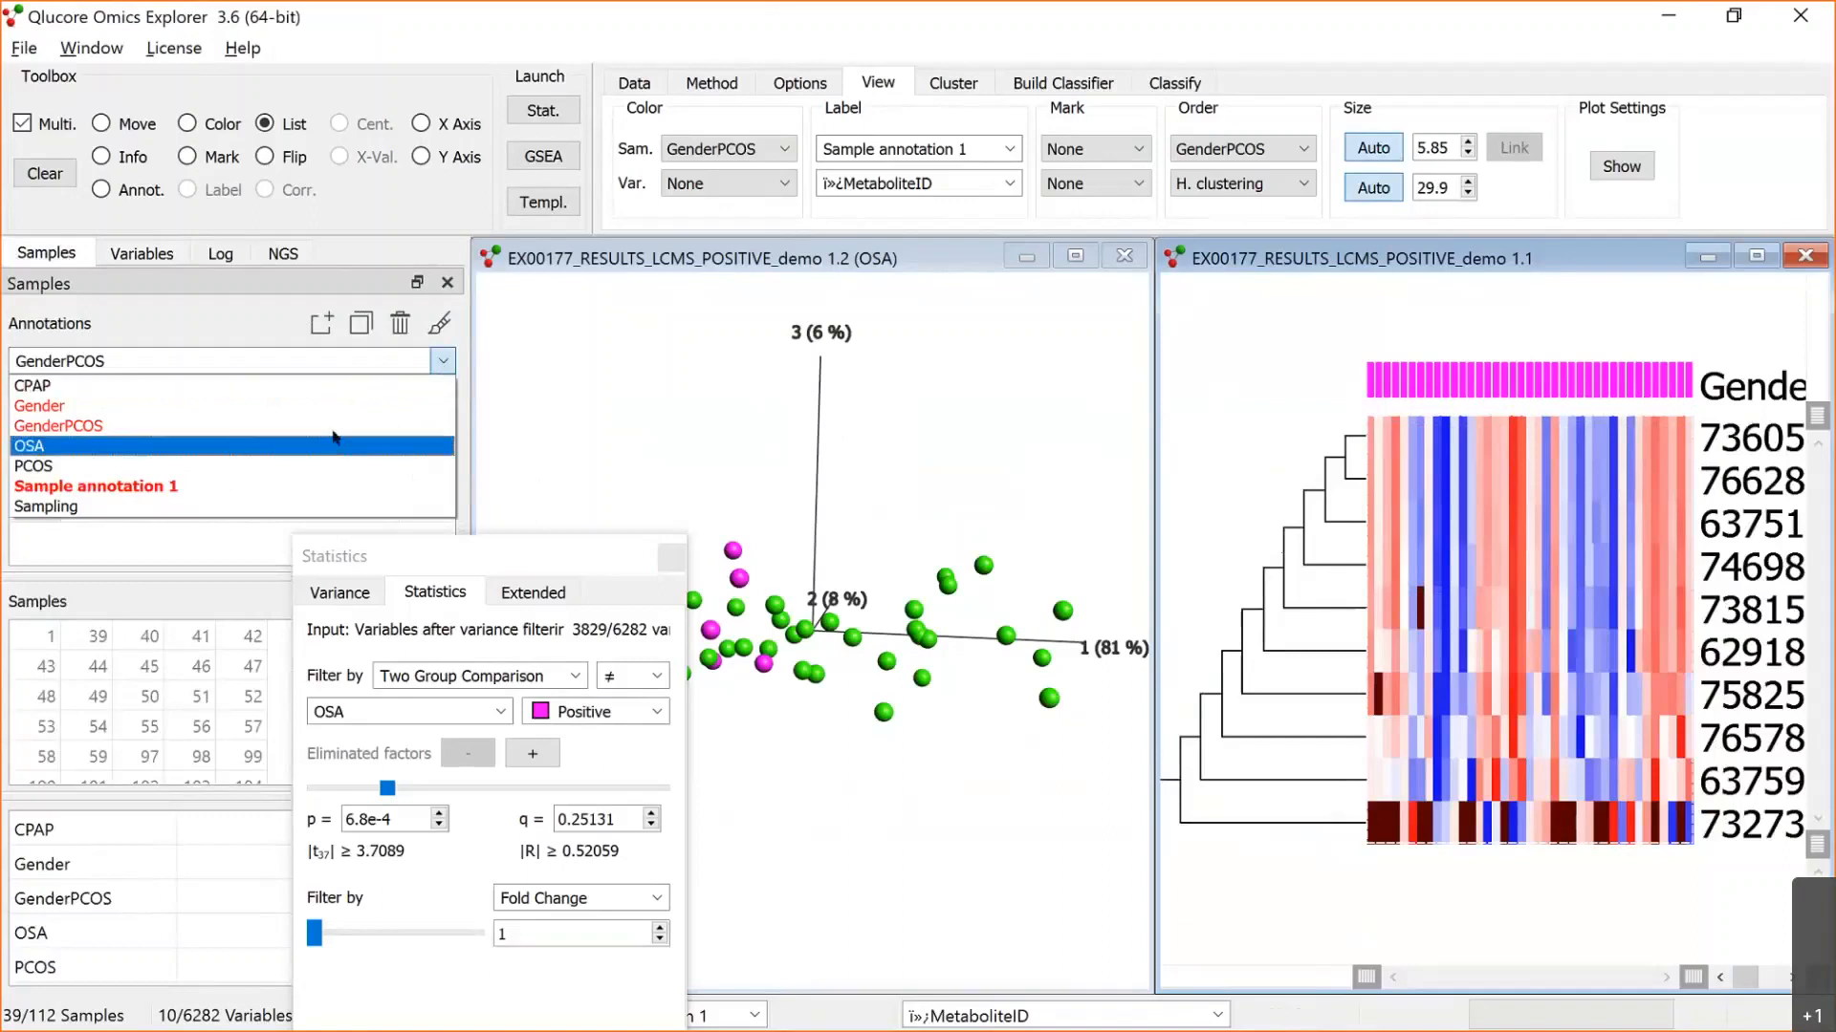
pyautogui.click(330, 445)
pyautogui.click(438, 325)
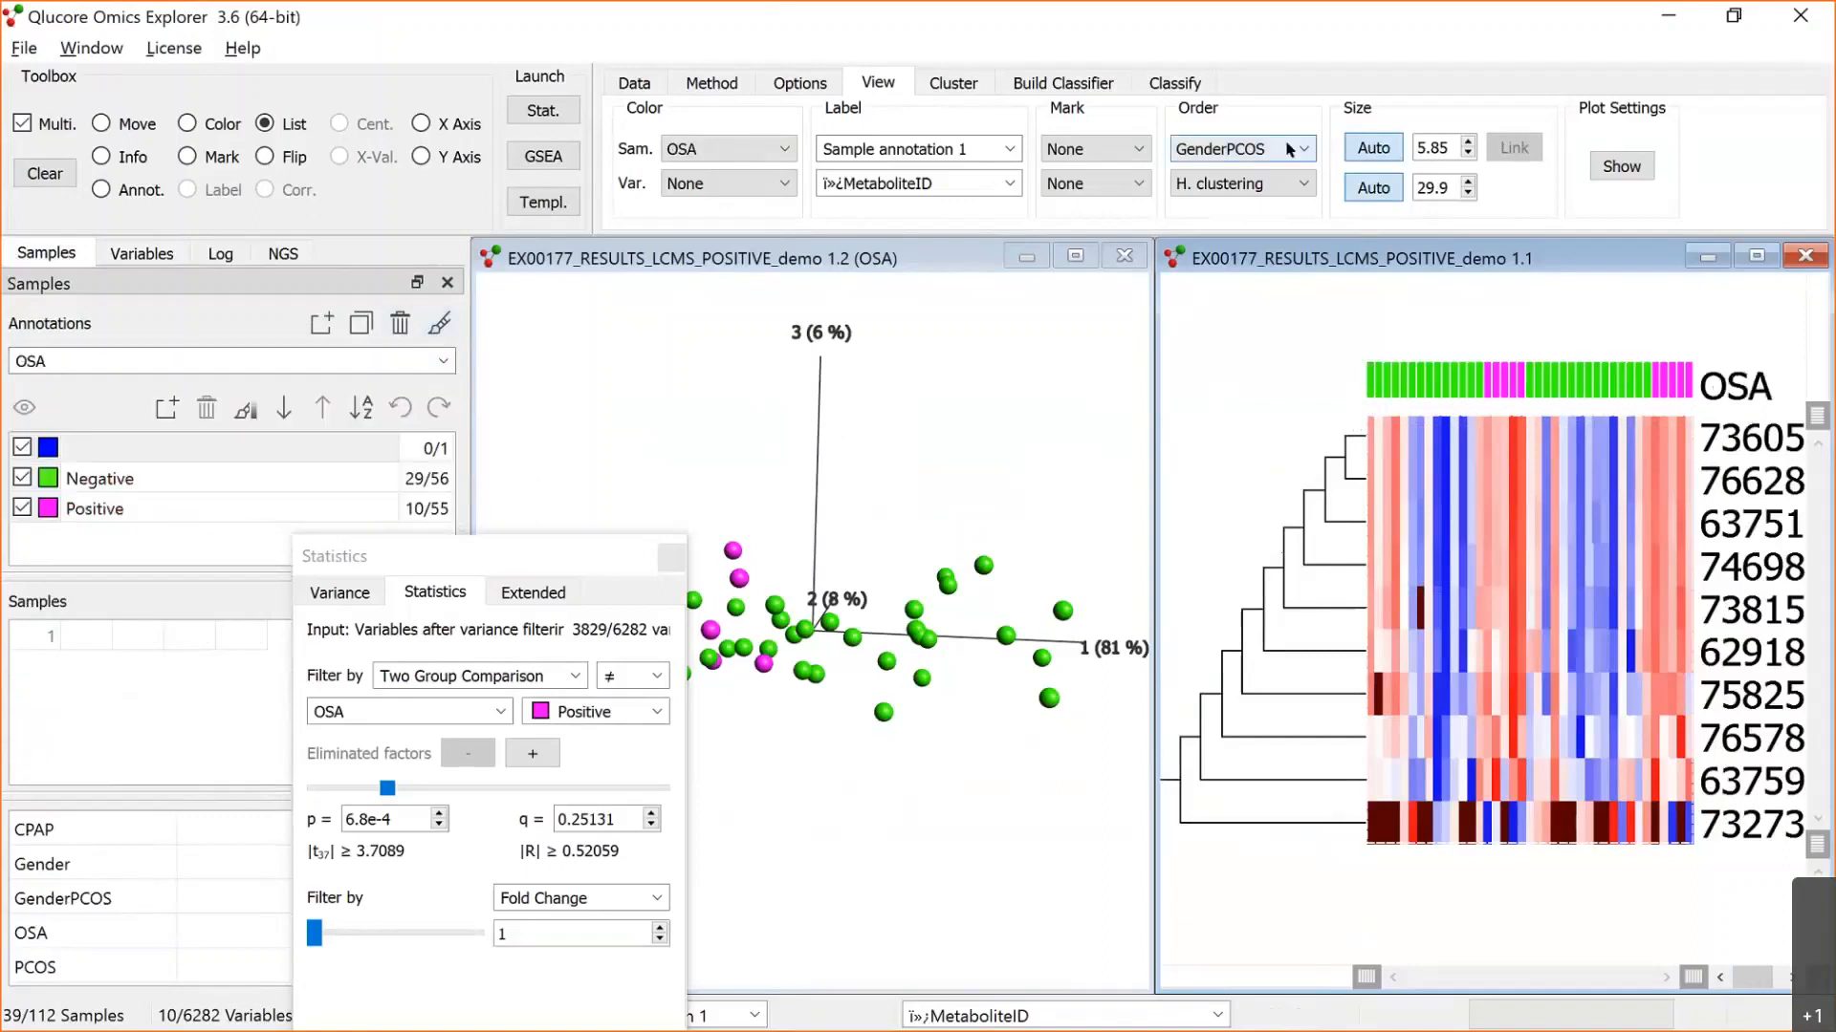
pyautogui.click(1292, 183)
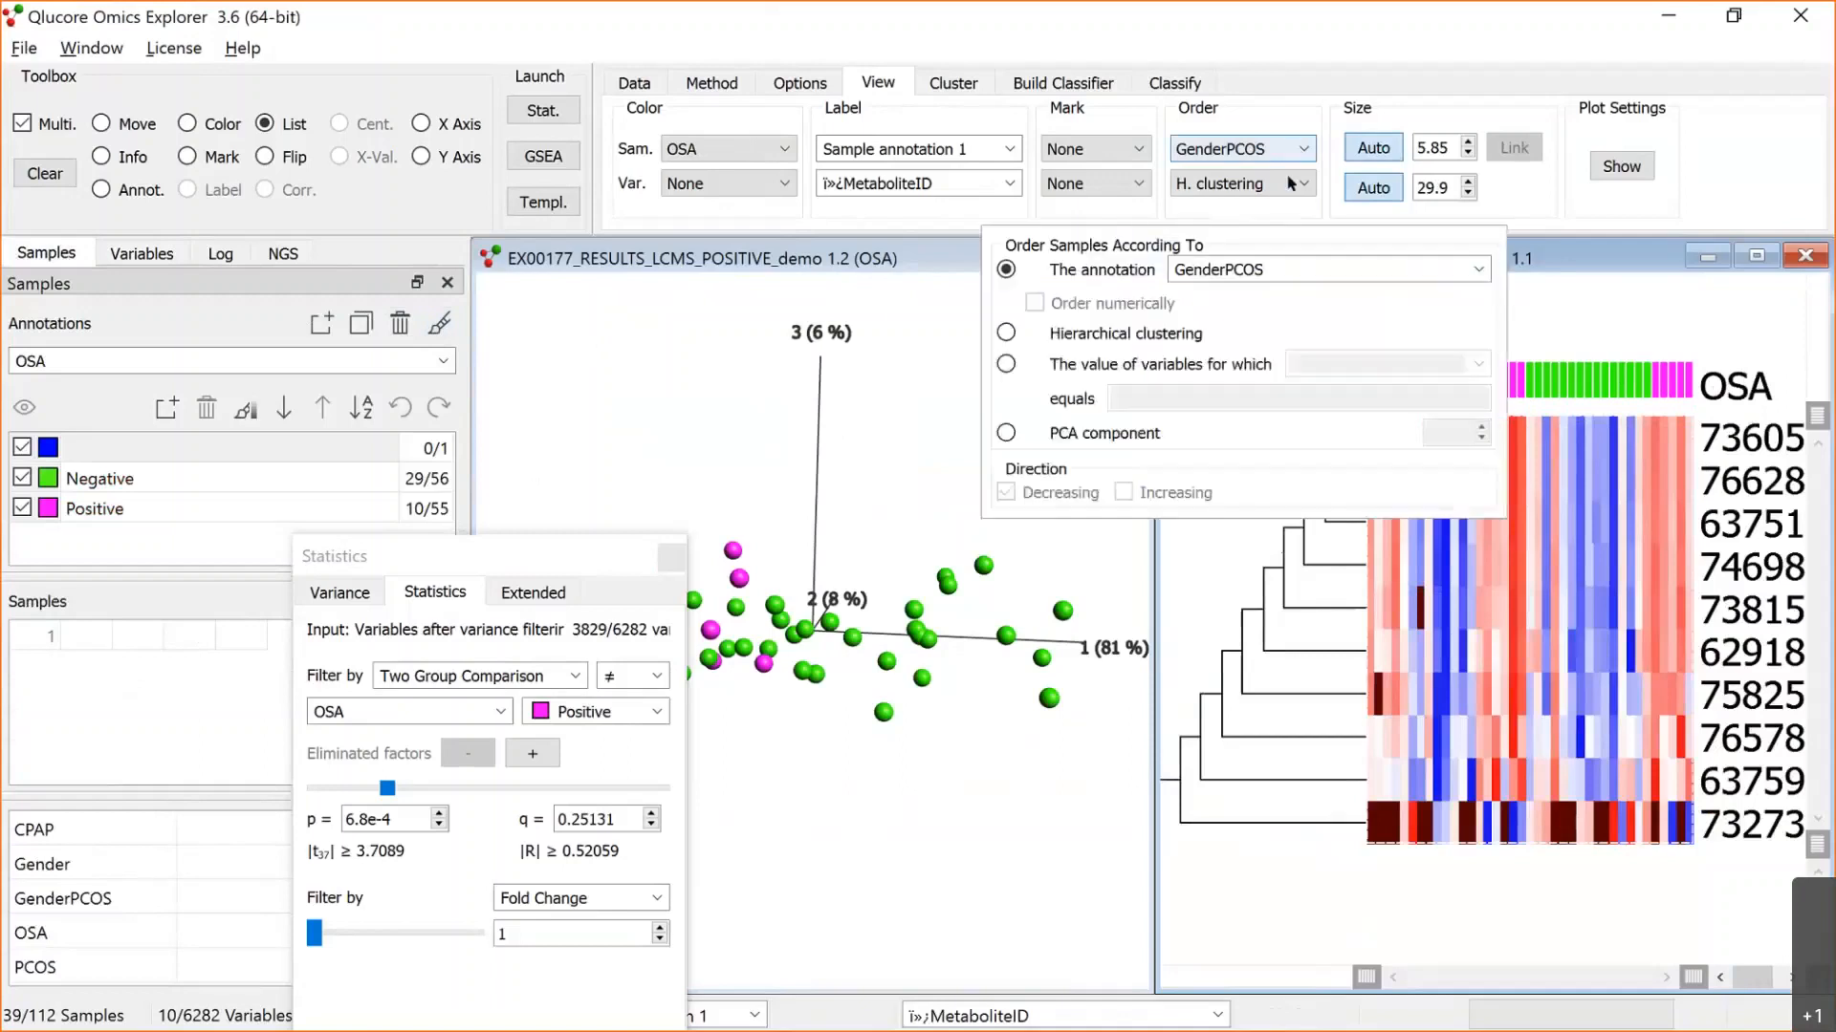
pyautogui.click(1472, 271)
pyautogui.click(1329, 352)
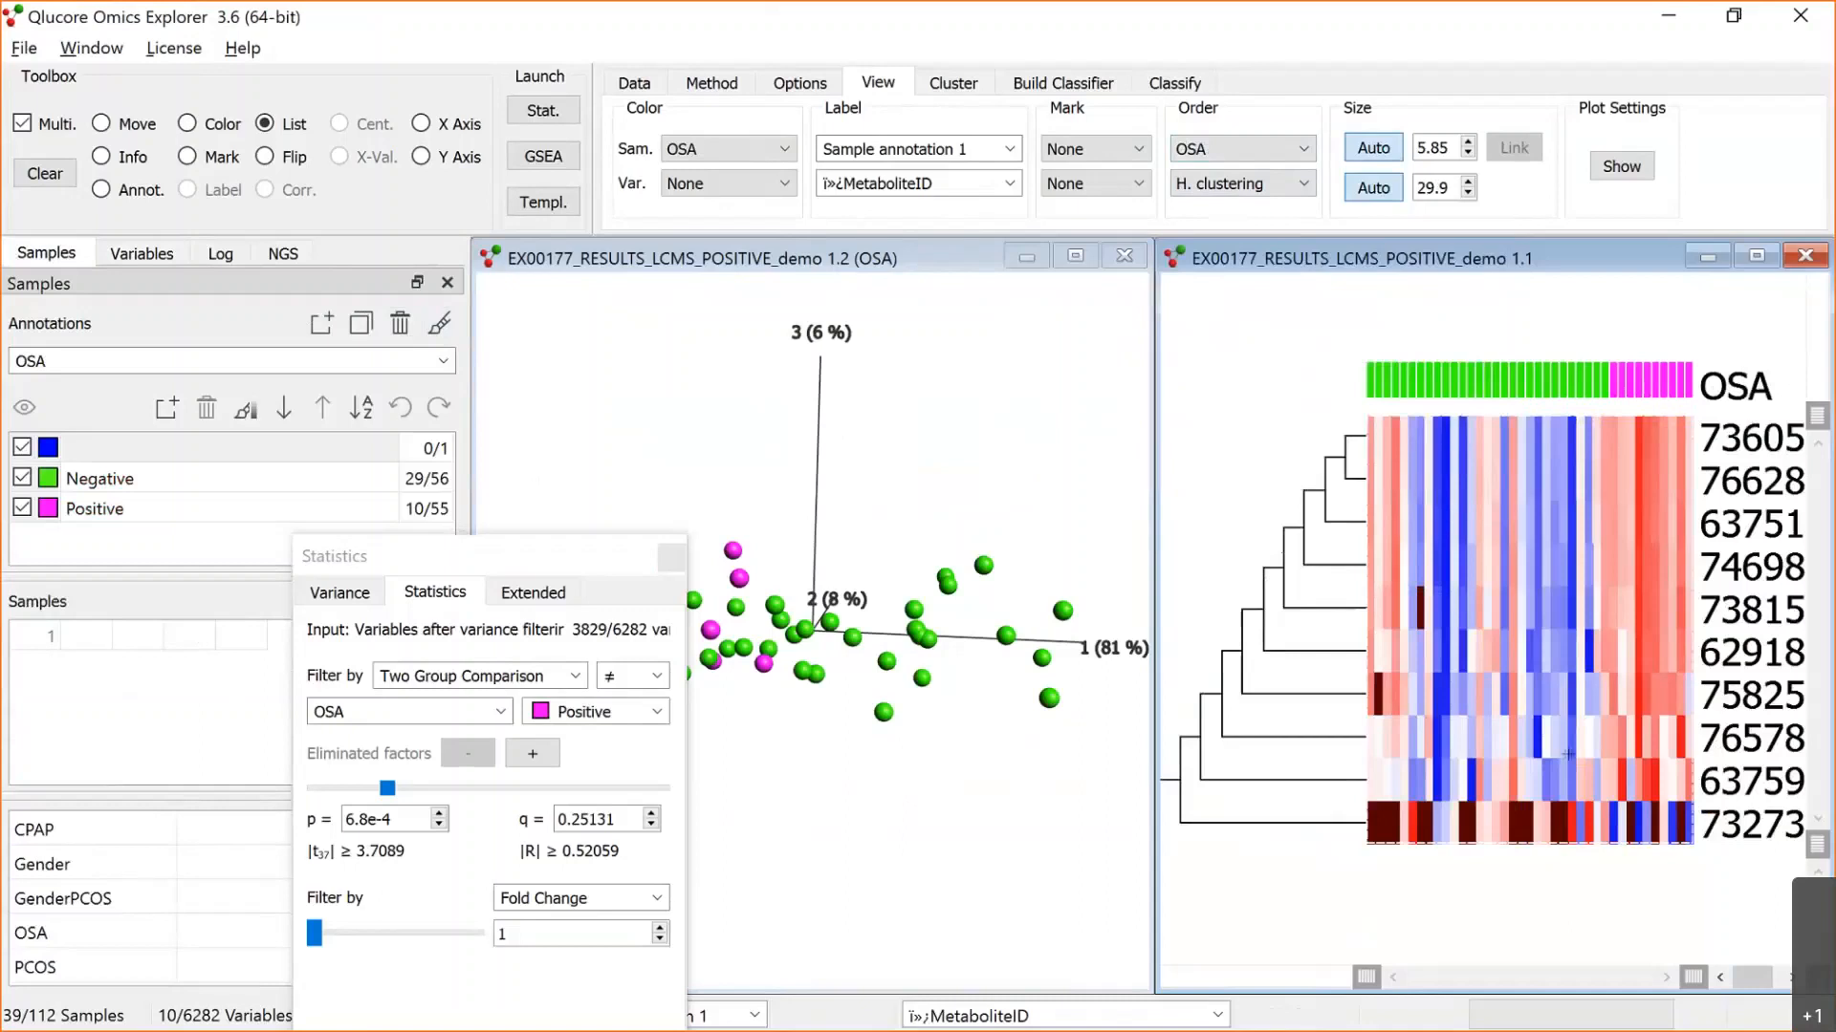
# Step: Create a new plot synchronized with the PCA plot, maximize it, and change it to a sample box plot
pyautogui.rightClick(984, 493)
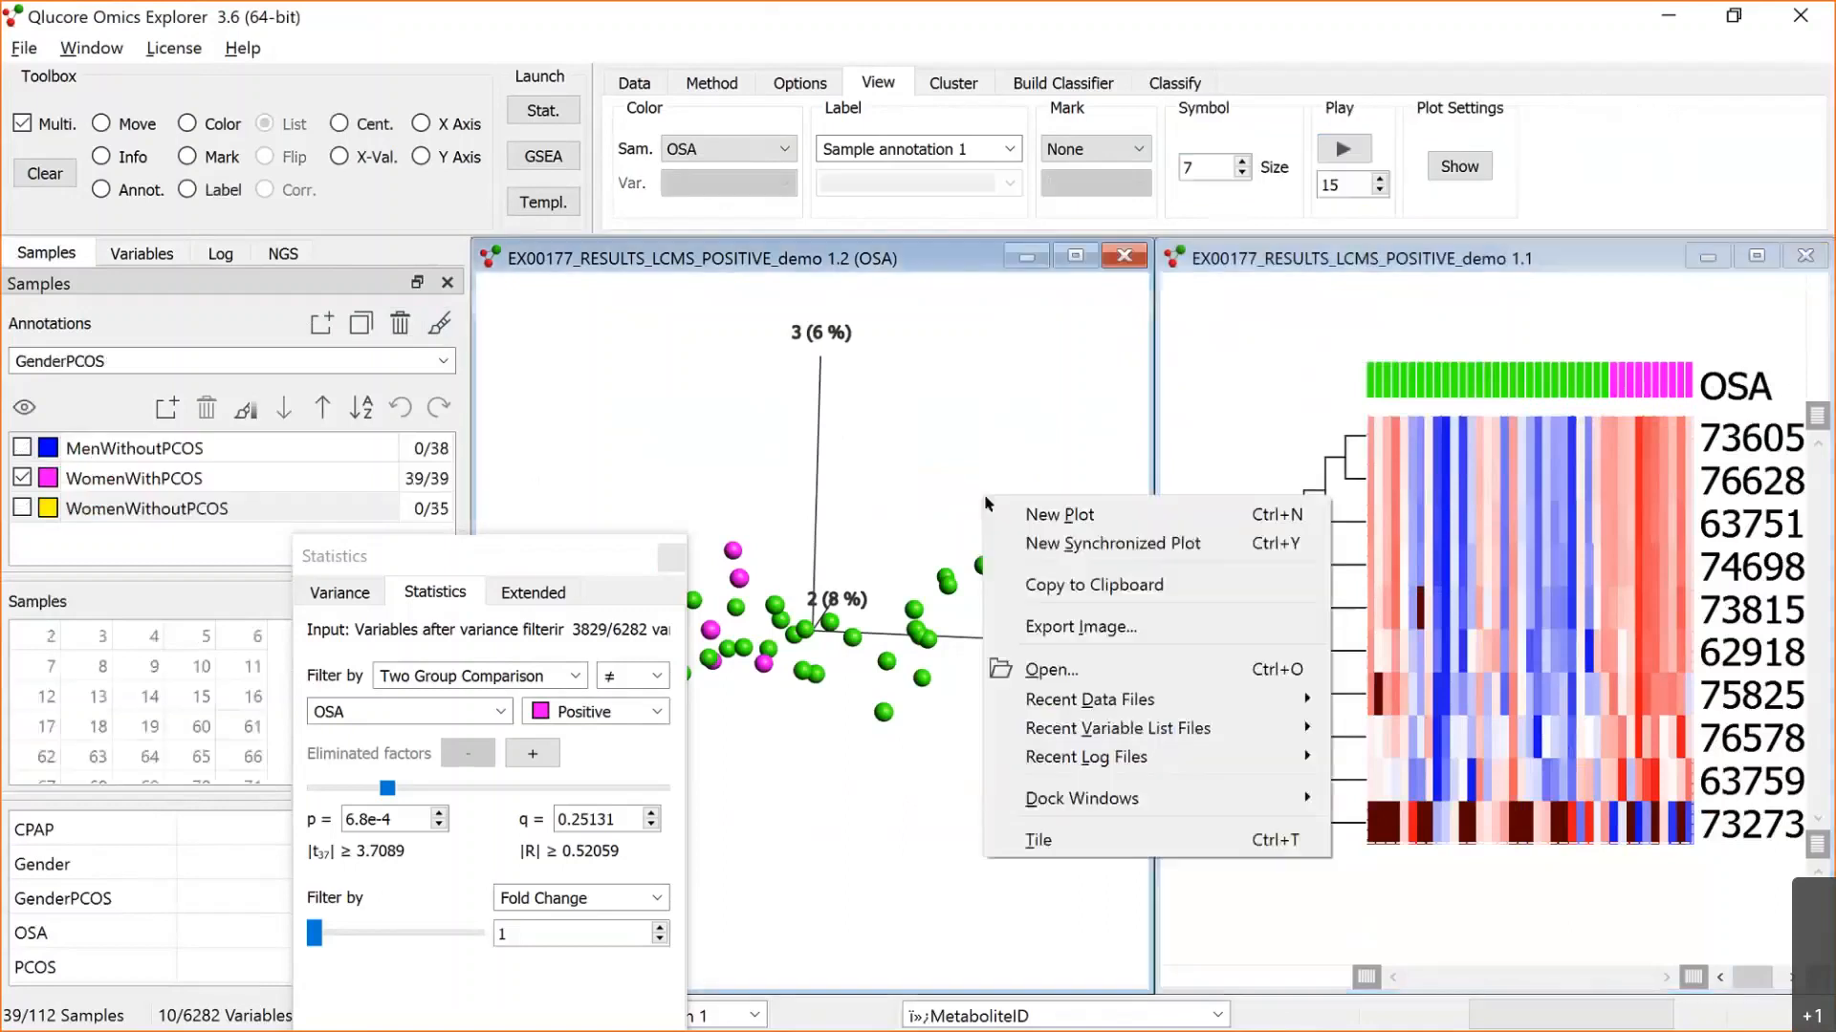
pyautogui.click(1093, 544)
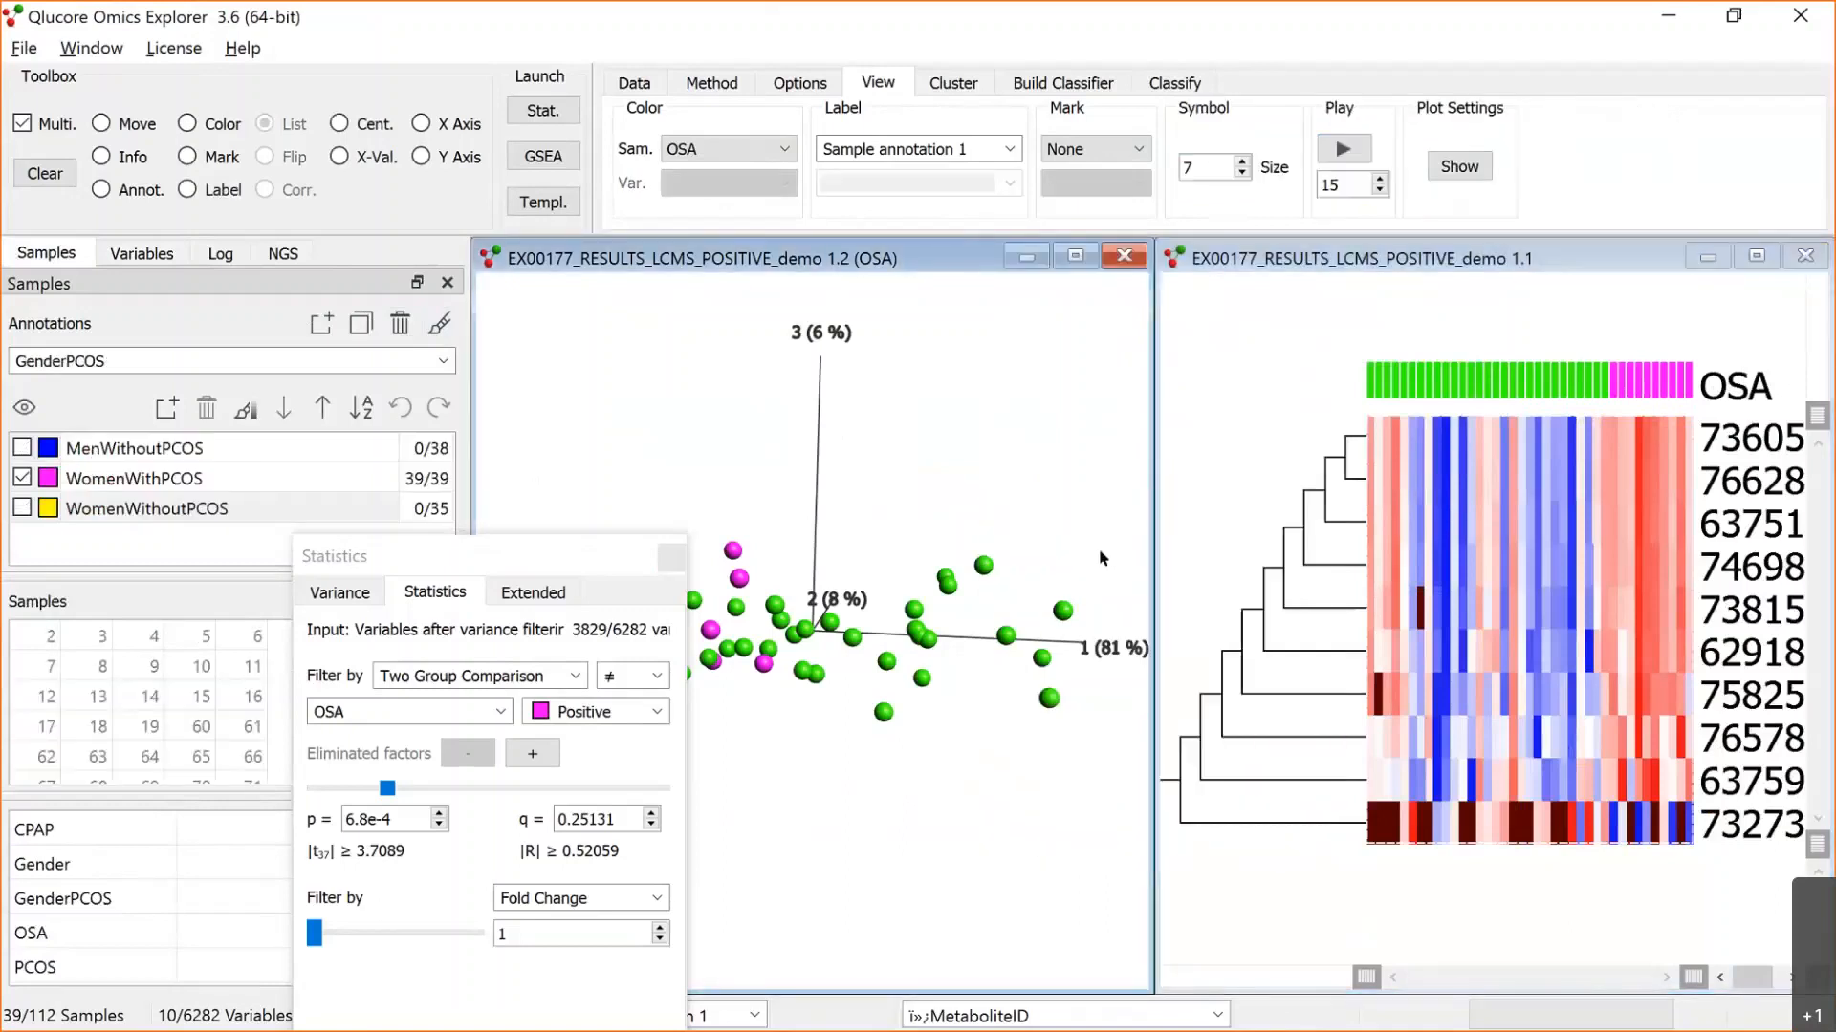
pyautogui.click(1072, 252)
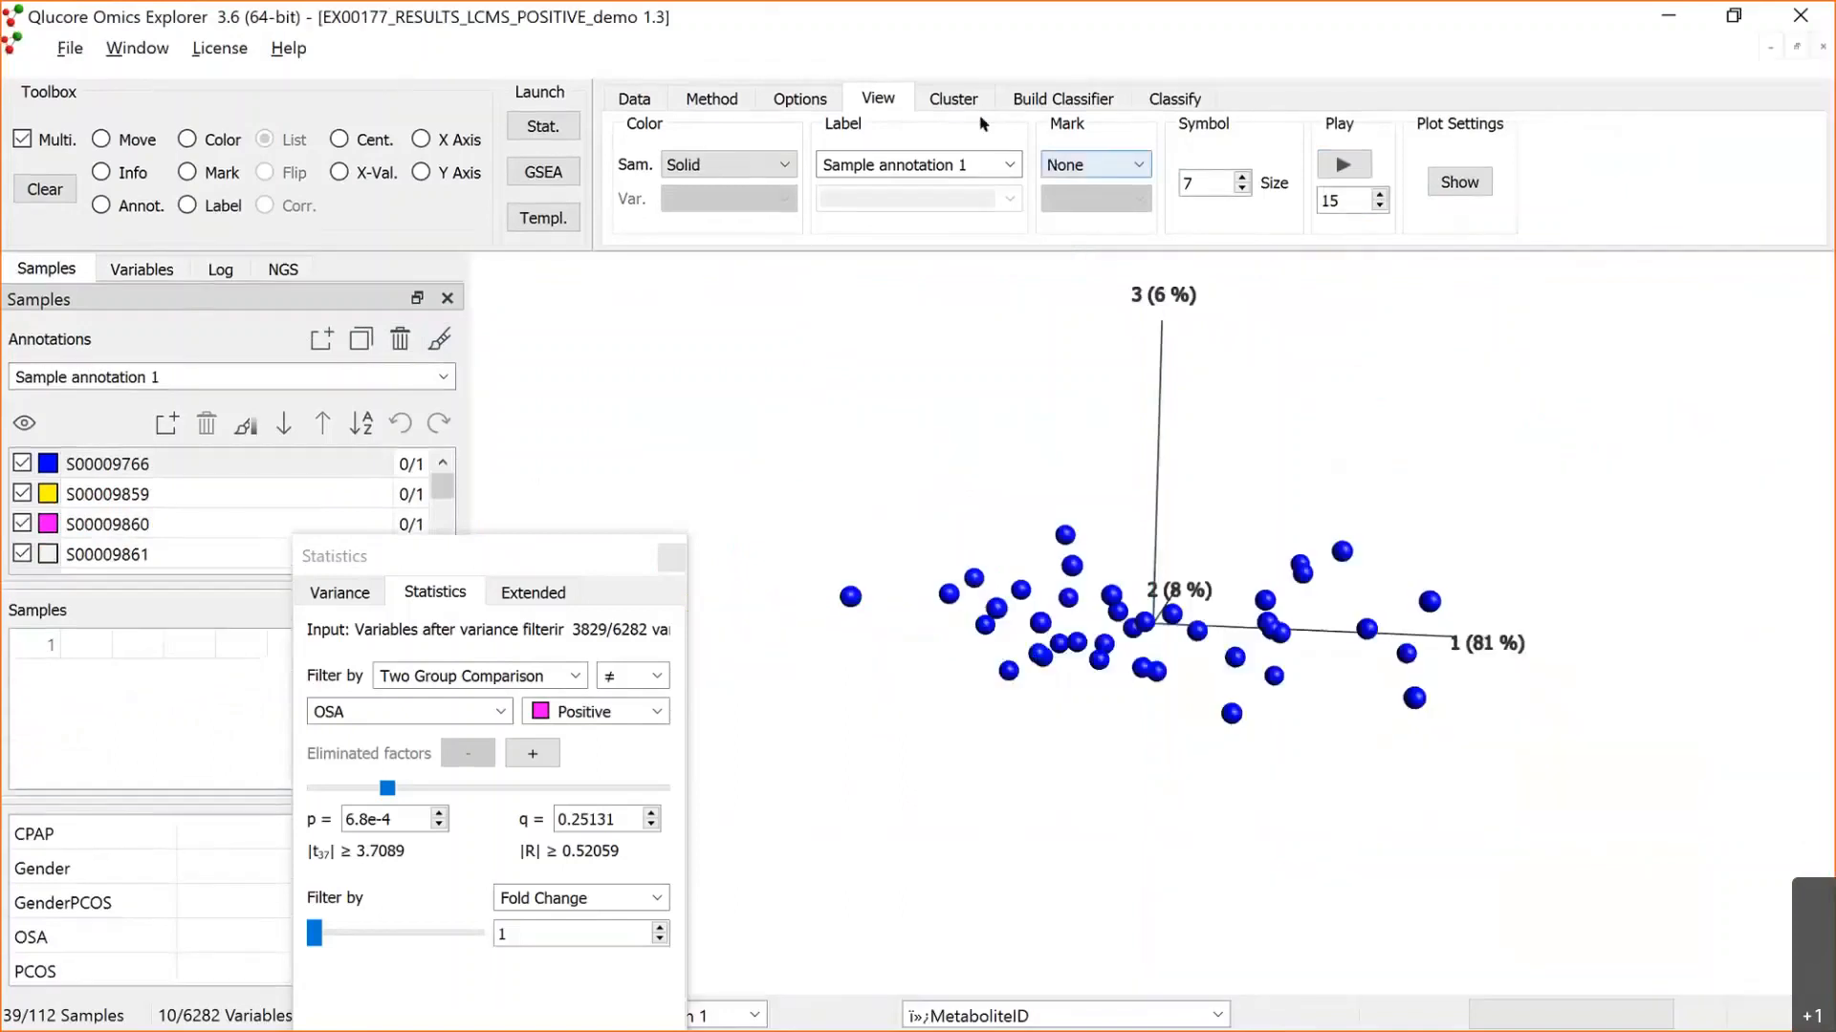
pyautogui.click(717, 98)
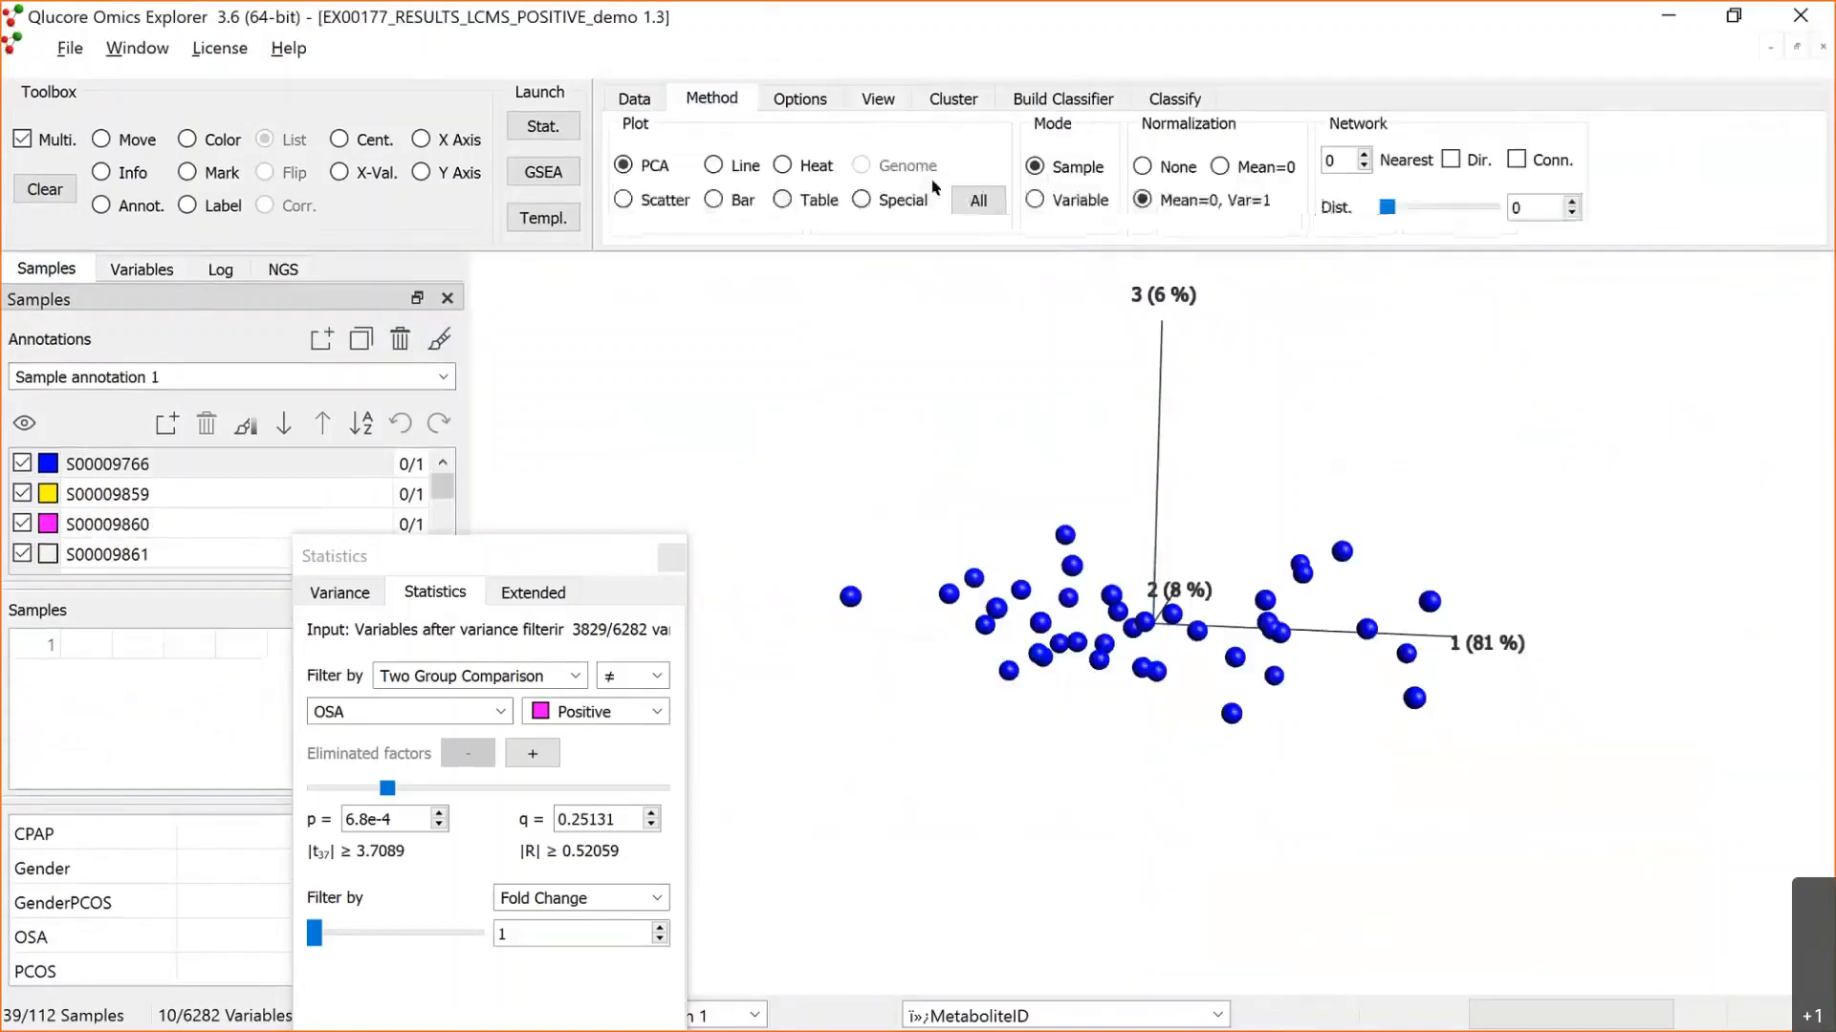
pyautogui.click(965, 203)
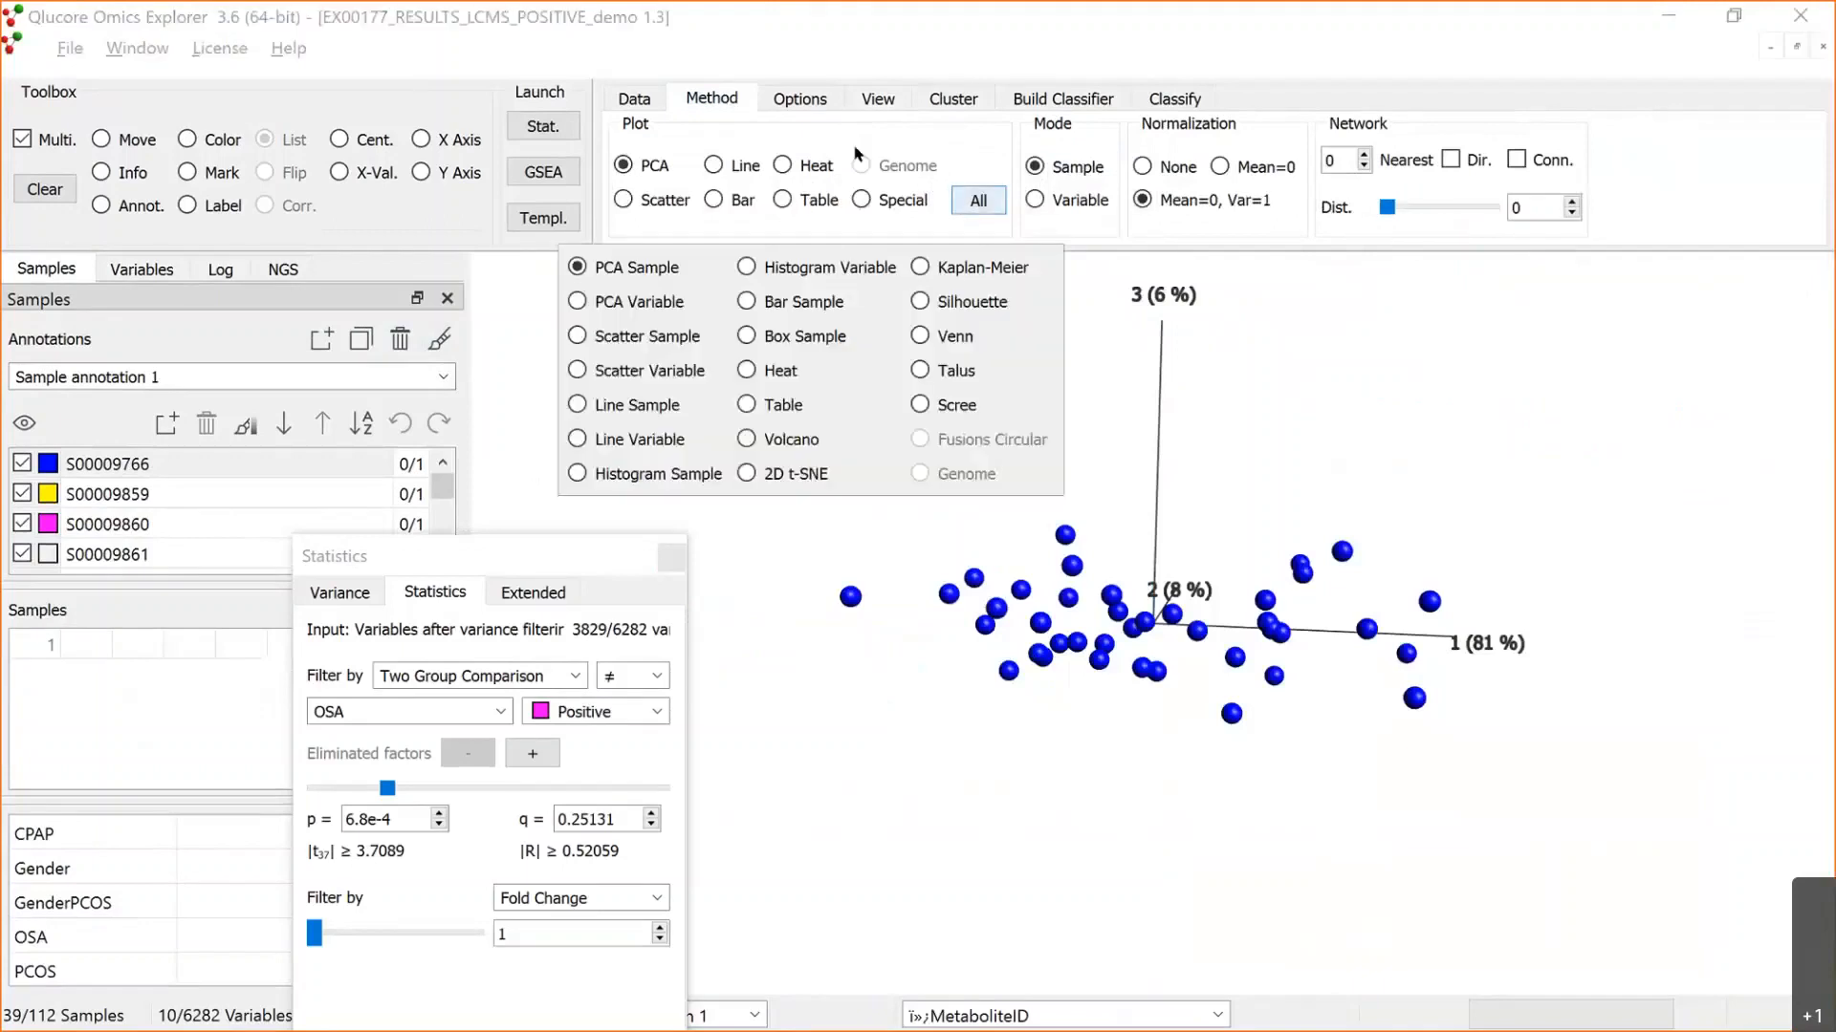
pyautogui.click(749, 335)
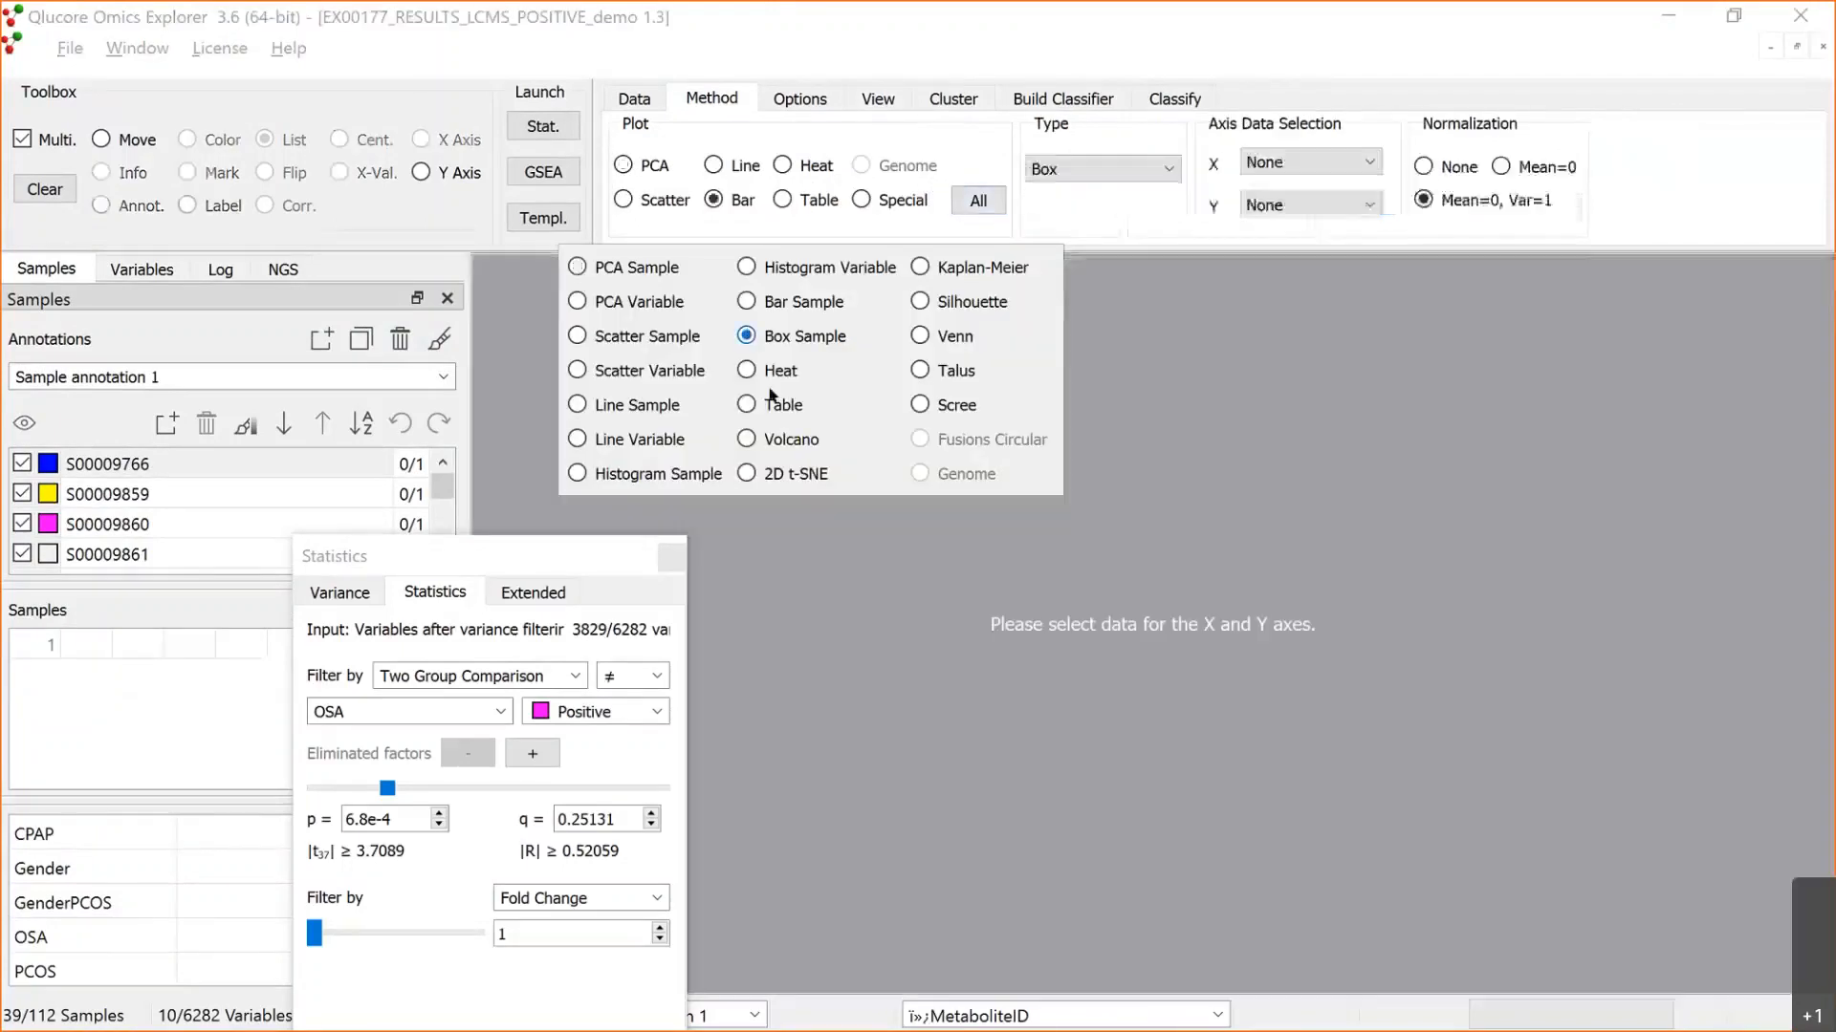
# Step: Group the box plot's X axis by the OSA annotation
pyautogui.click(1364, 153)
pyautogui.click(1364, 155)
pyautogui.click(1155, 313)
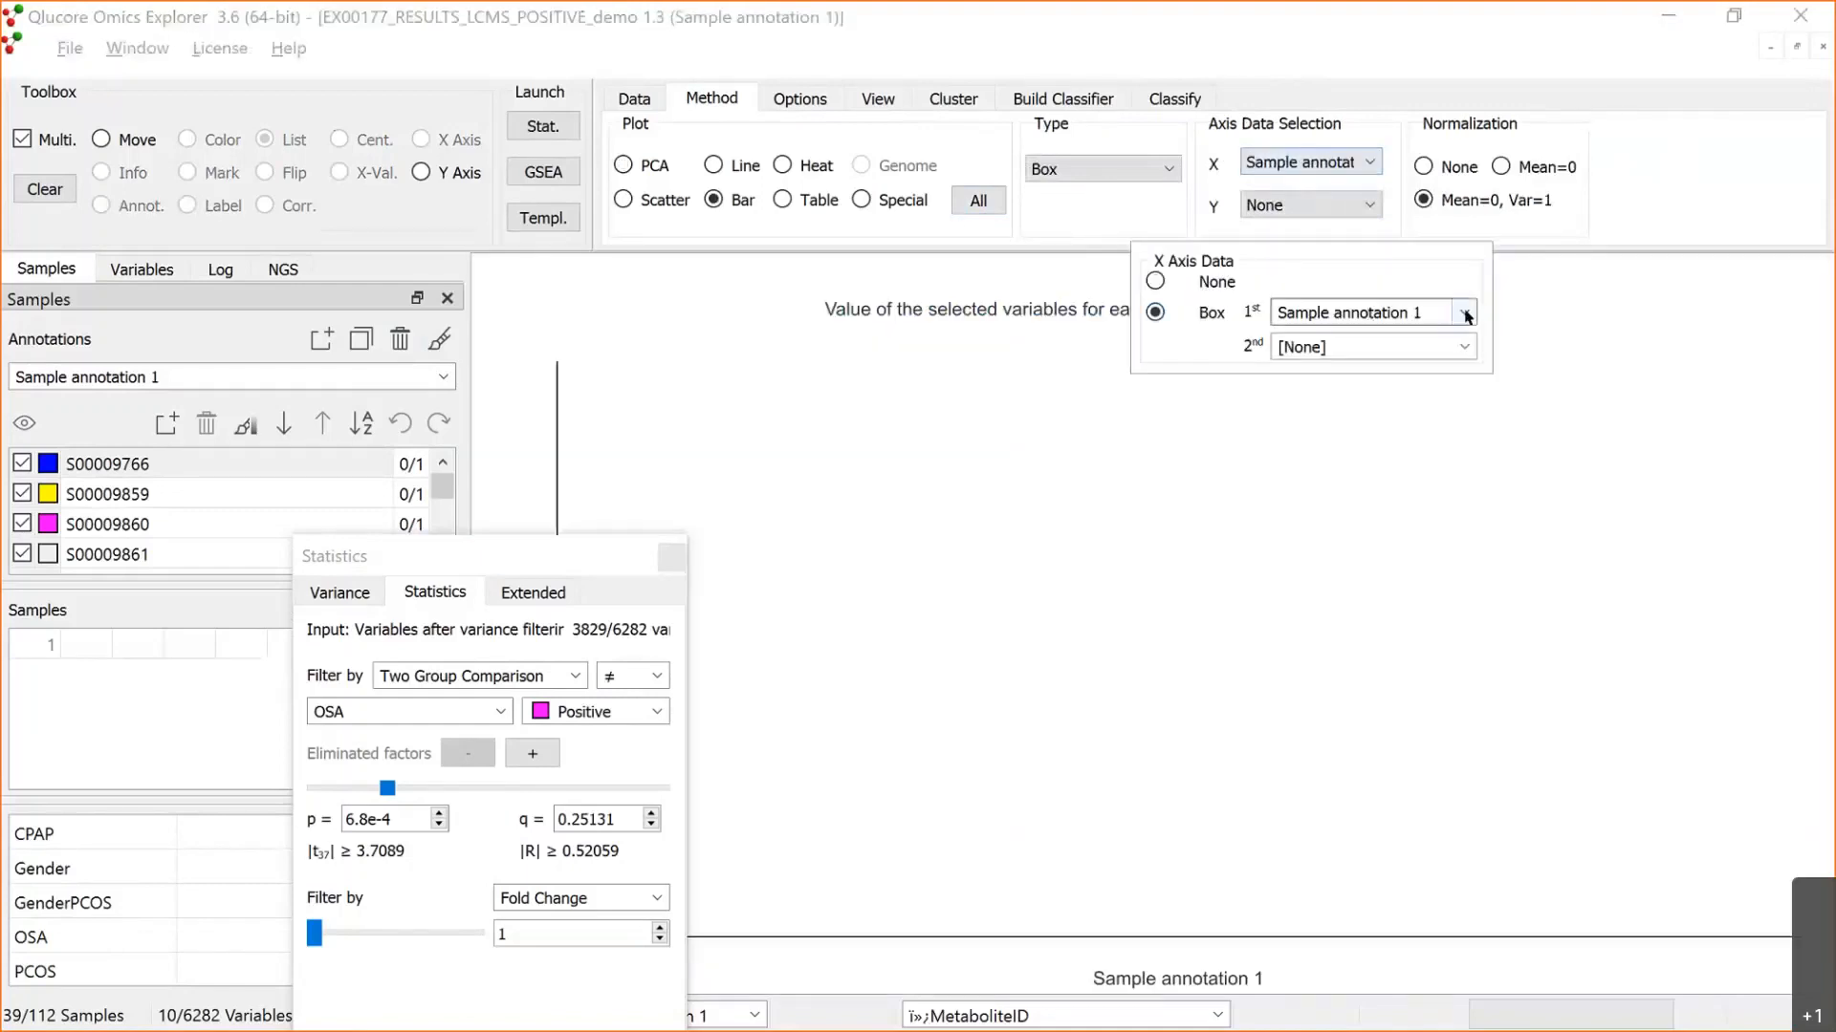
pyautogui.click(1463, 313)
pyautogui.click(1358, 396)
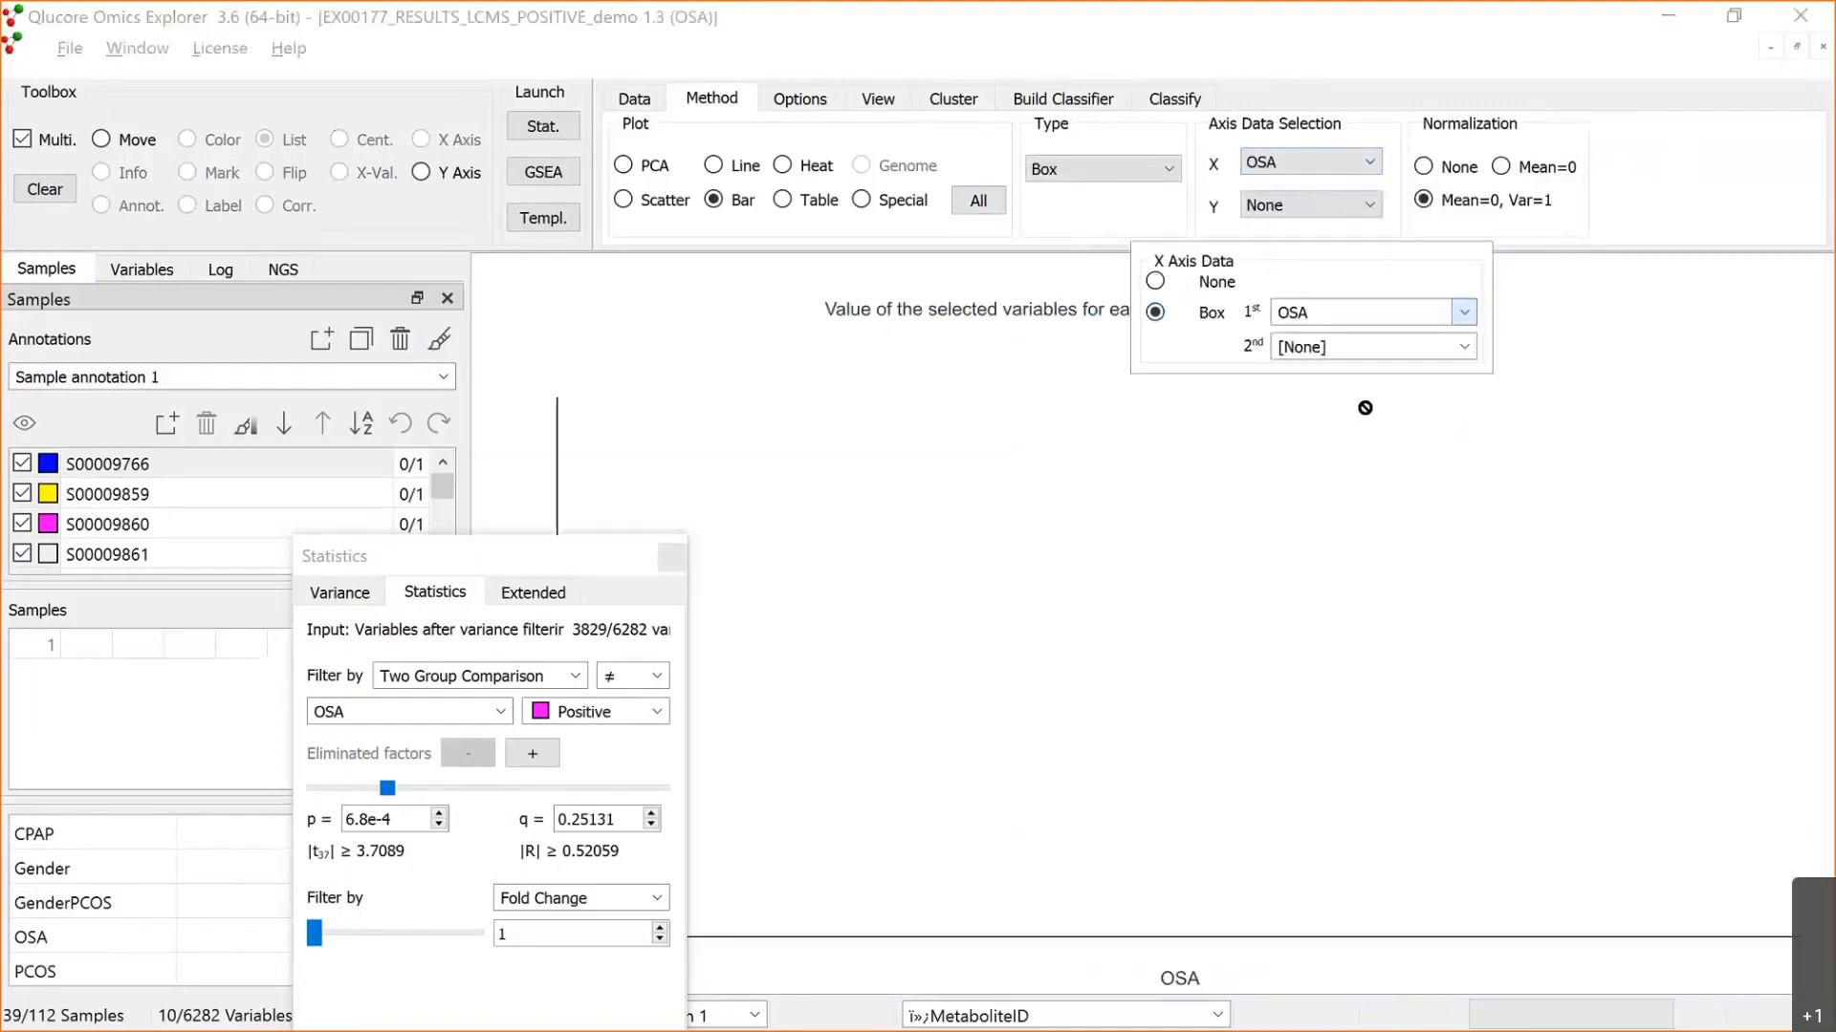
# Step: Let the Y Axis tool supply the box plot's Y data, and plot all filtered variables of the EX00177 data set list
pyautogui.click(1356, 206)
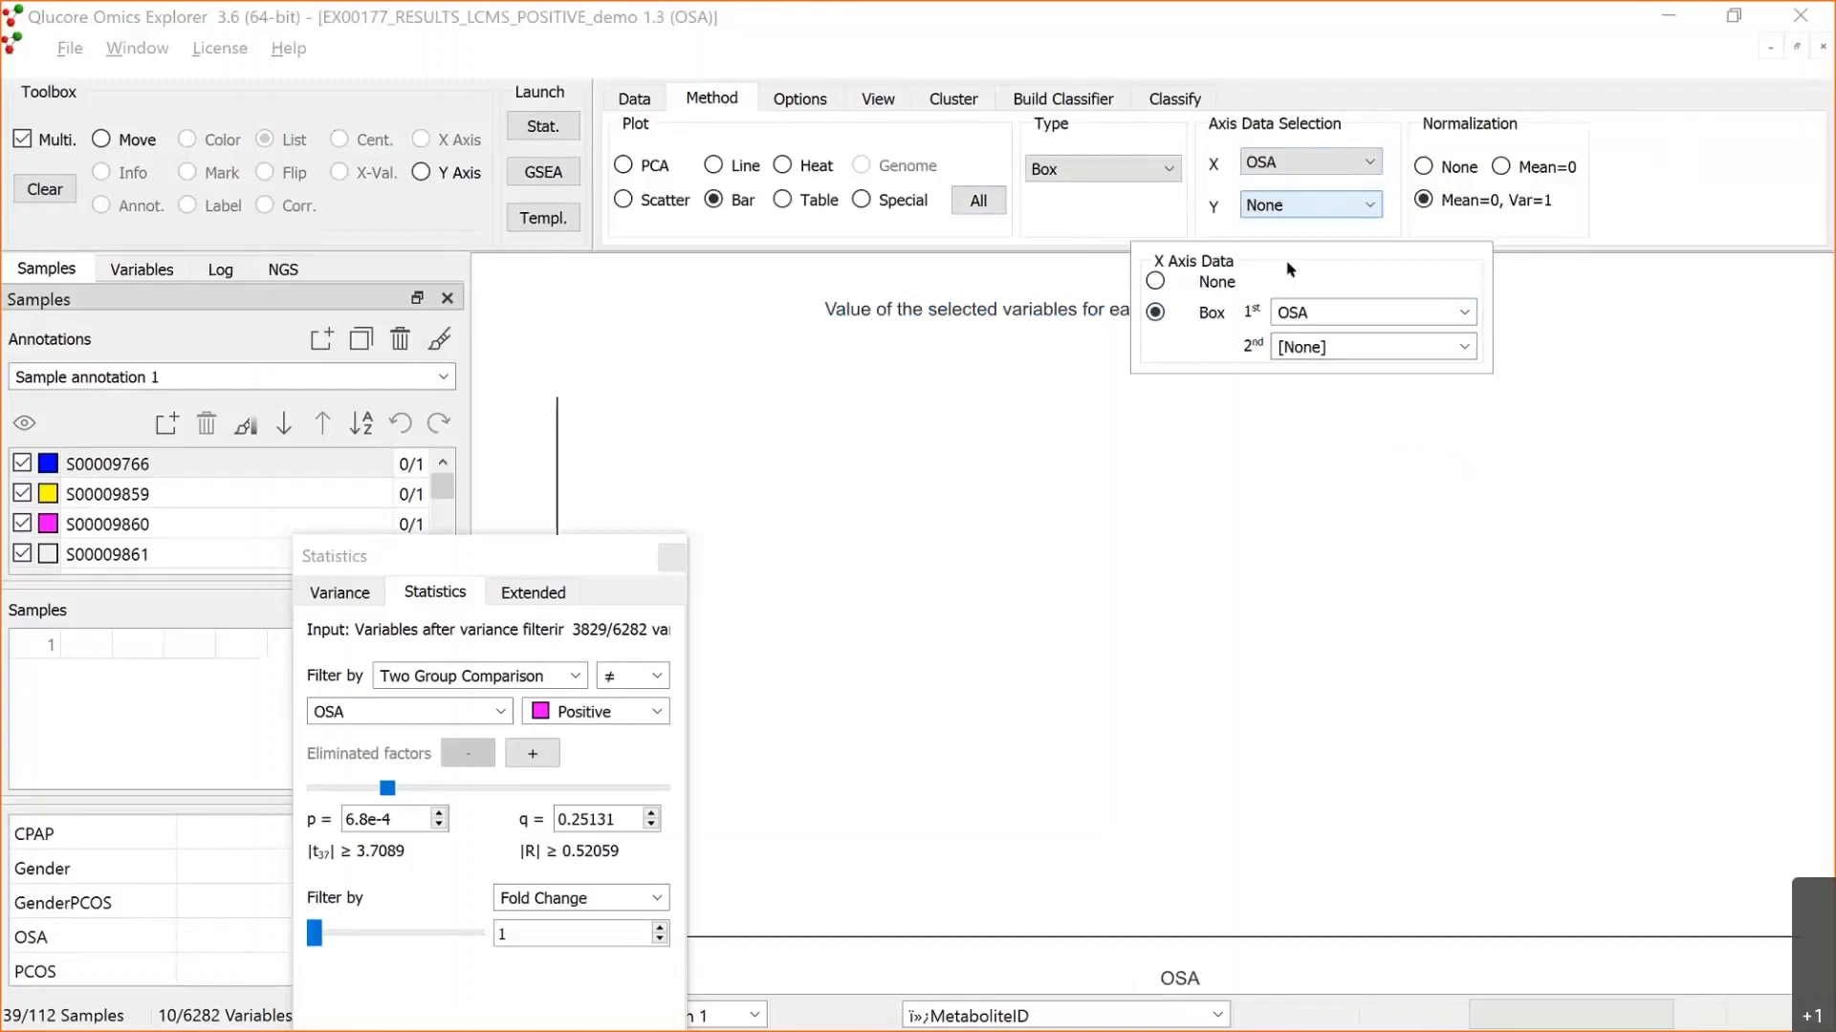
pyautogui.click(1106, 309)
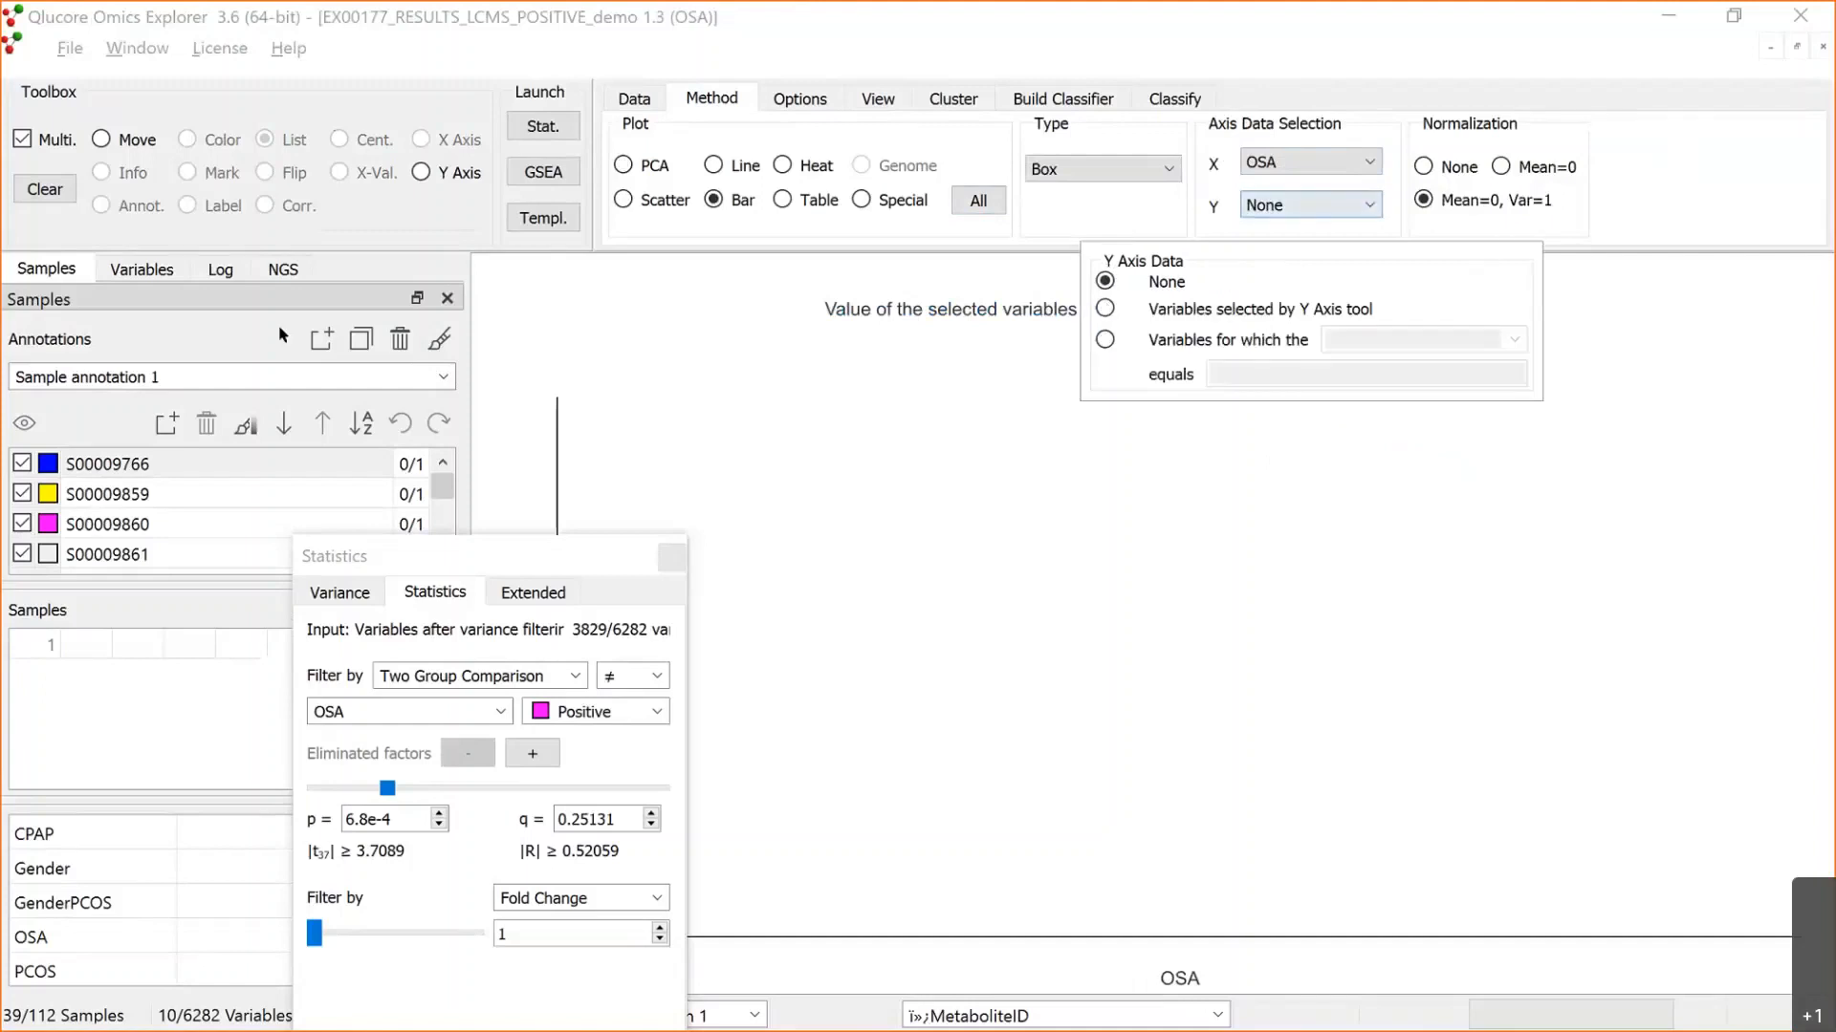
pyautogui.click(162, 268)
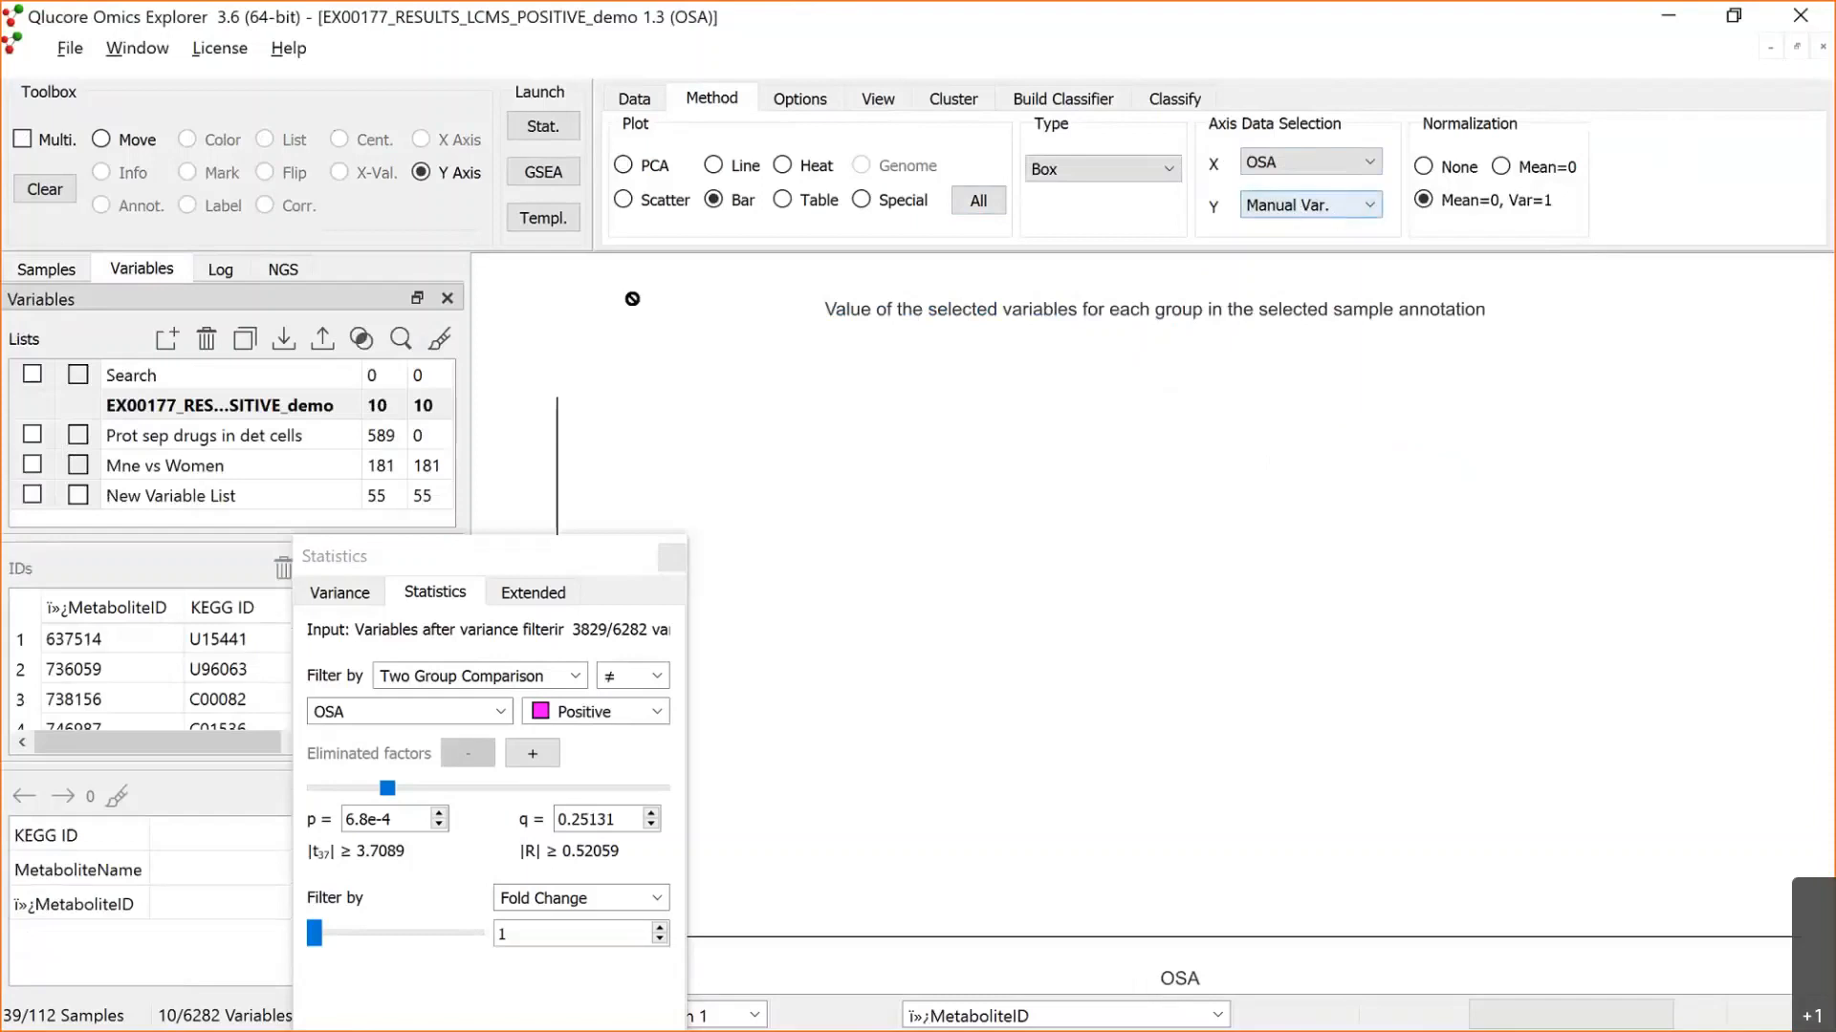
pyautogui.click(308, 409)
pyautogui.moveTo(496, 555); pyautogui.dragTo(663, 691)
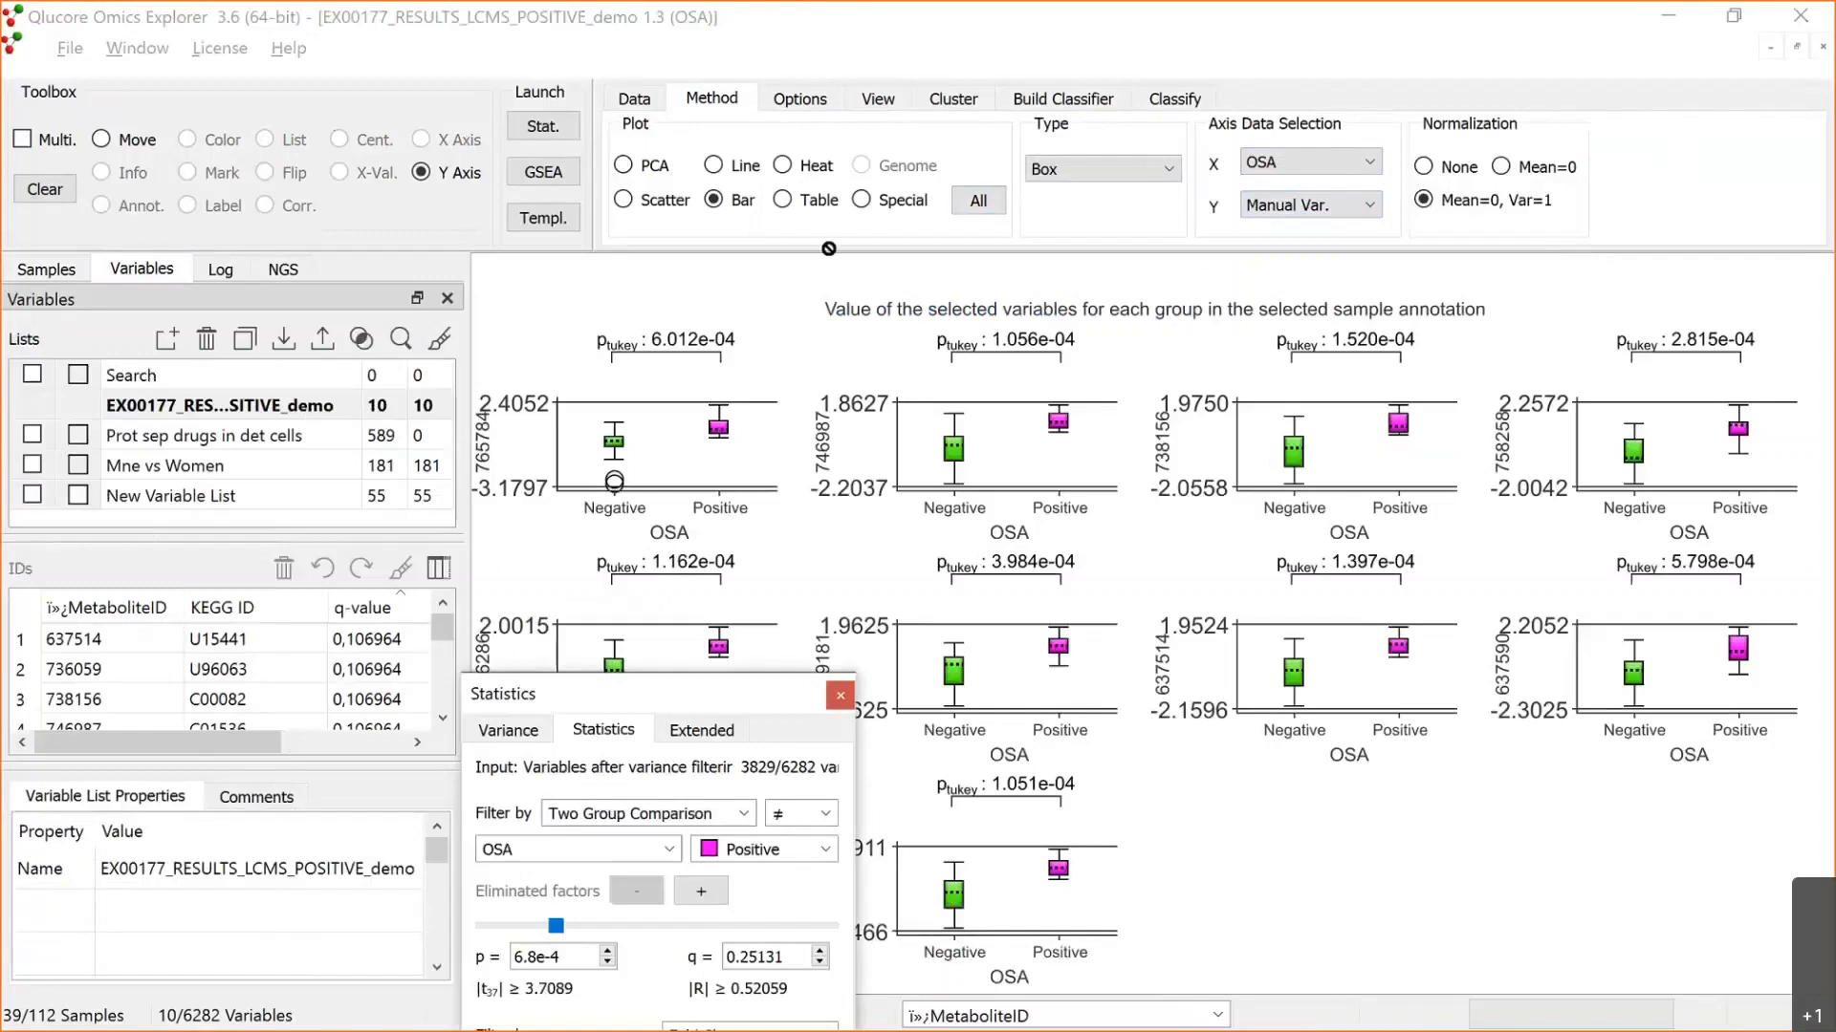
# Step: Try the box plots without normalization, restore Mean=0, Var=1, and turn off the Tukey significance values
pyautogui.click(1423, 168)
pyautogui.click(1422, 200)
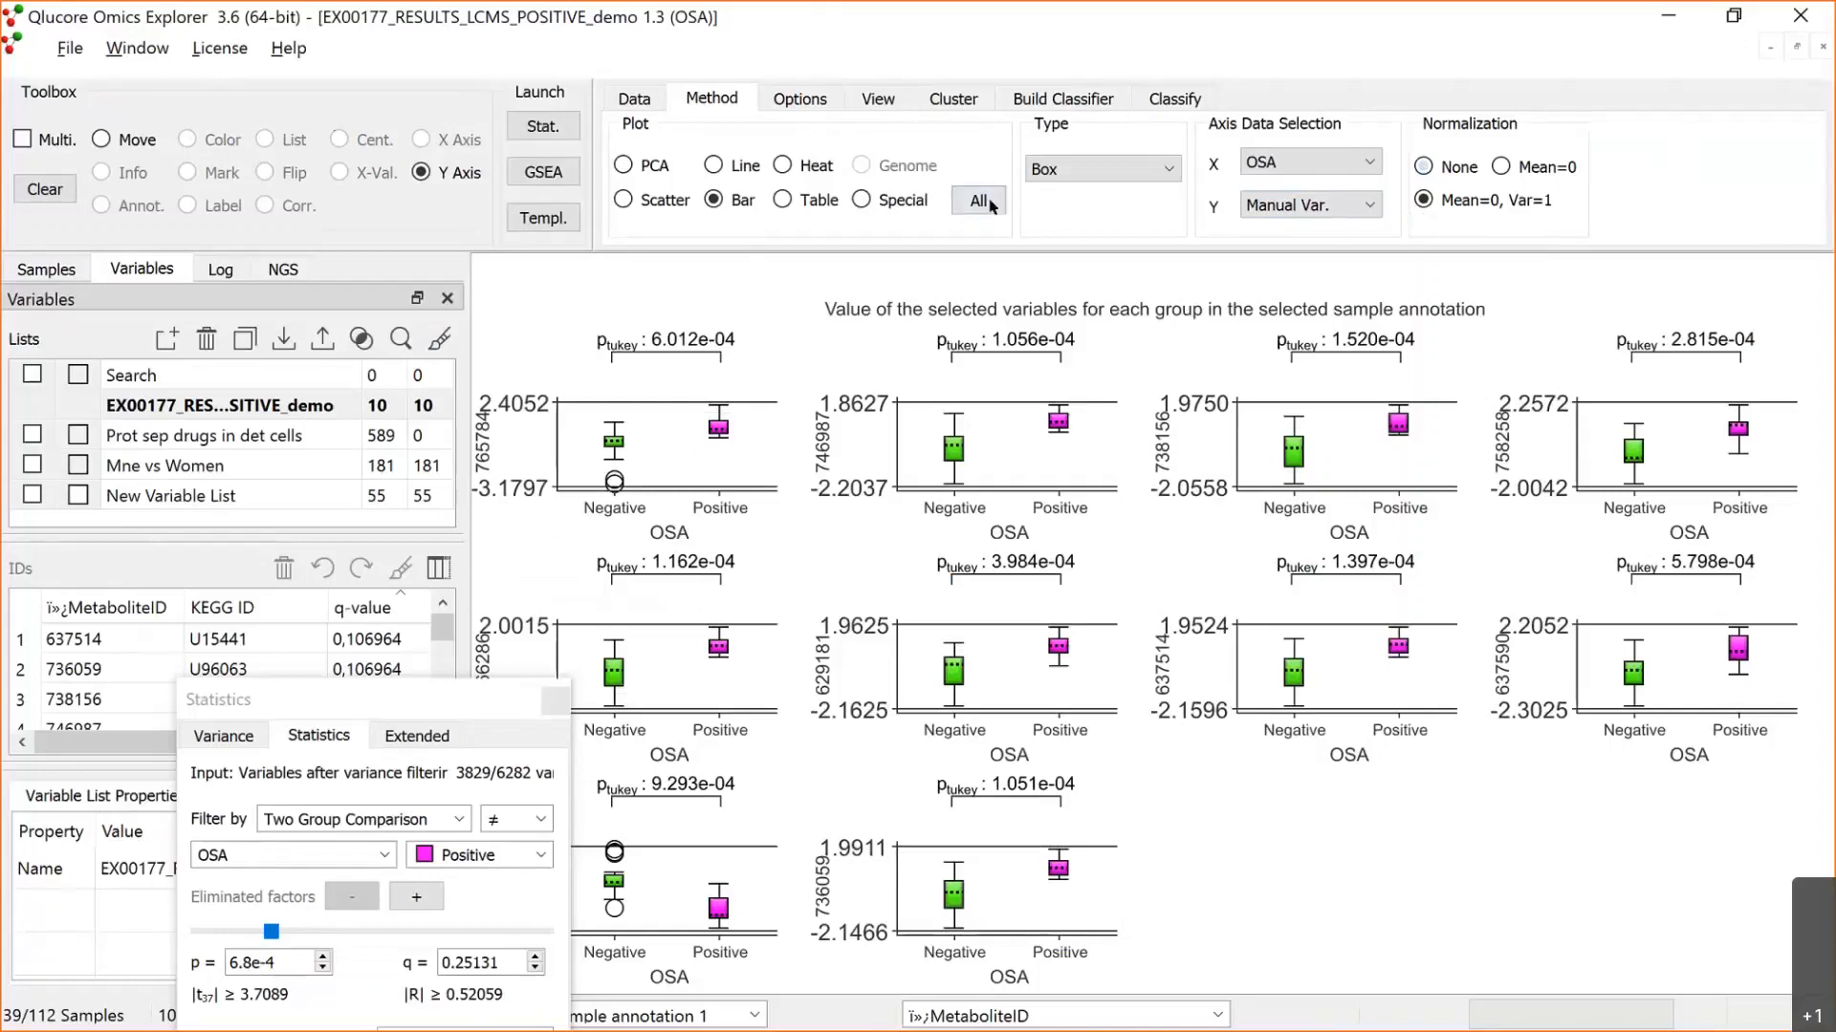
pyautogui.click(800, 100)
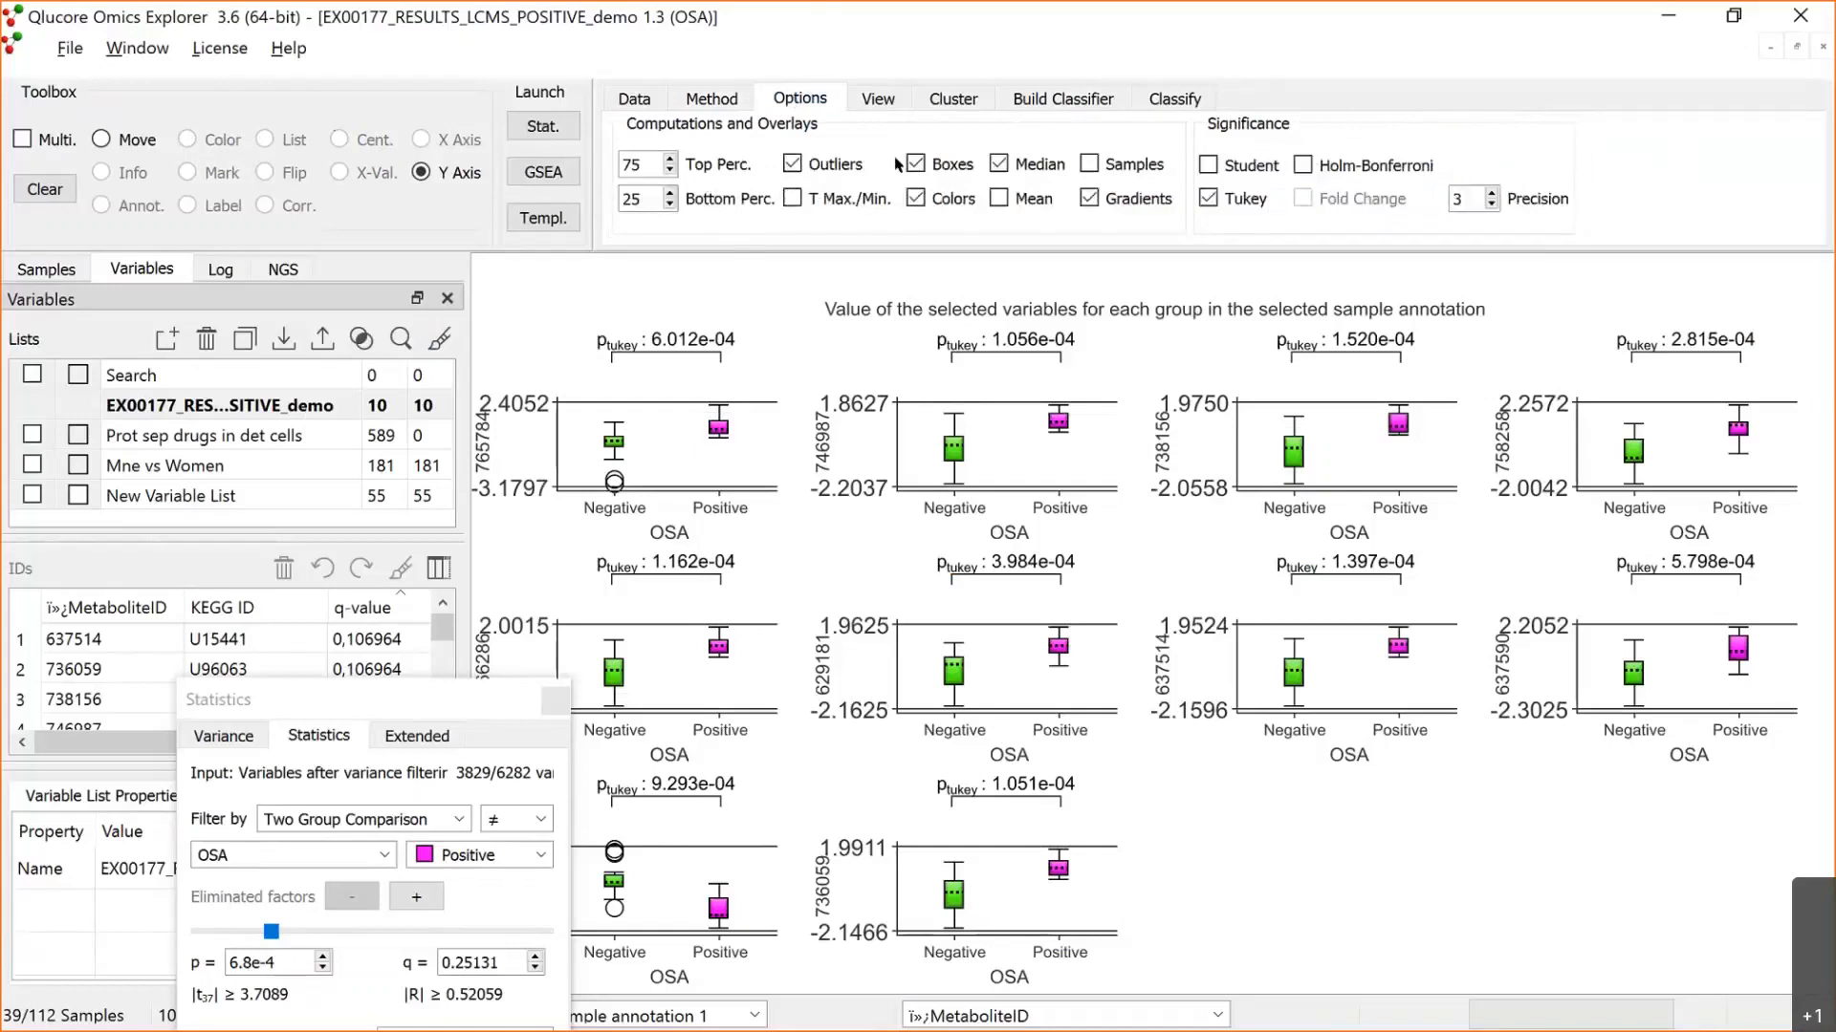
pyautogui.click(1210, 200)
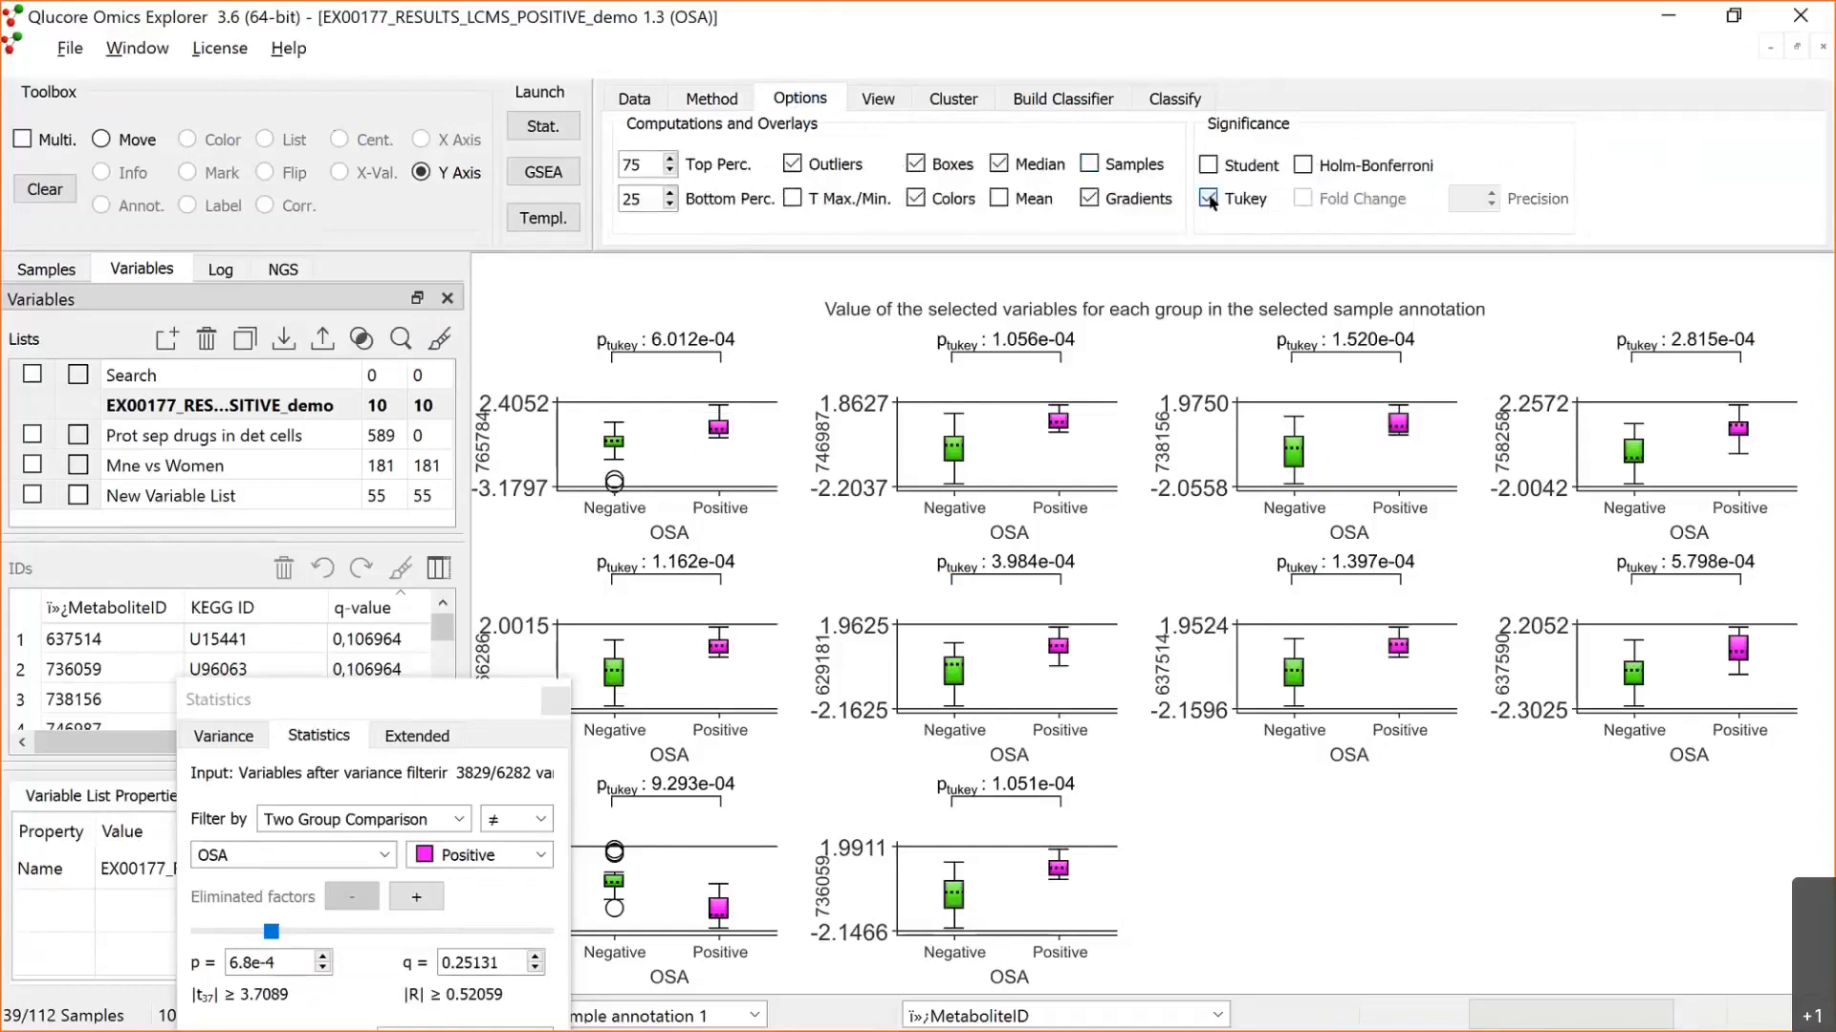
pyautogui.click(1210, 200)
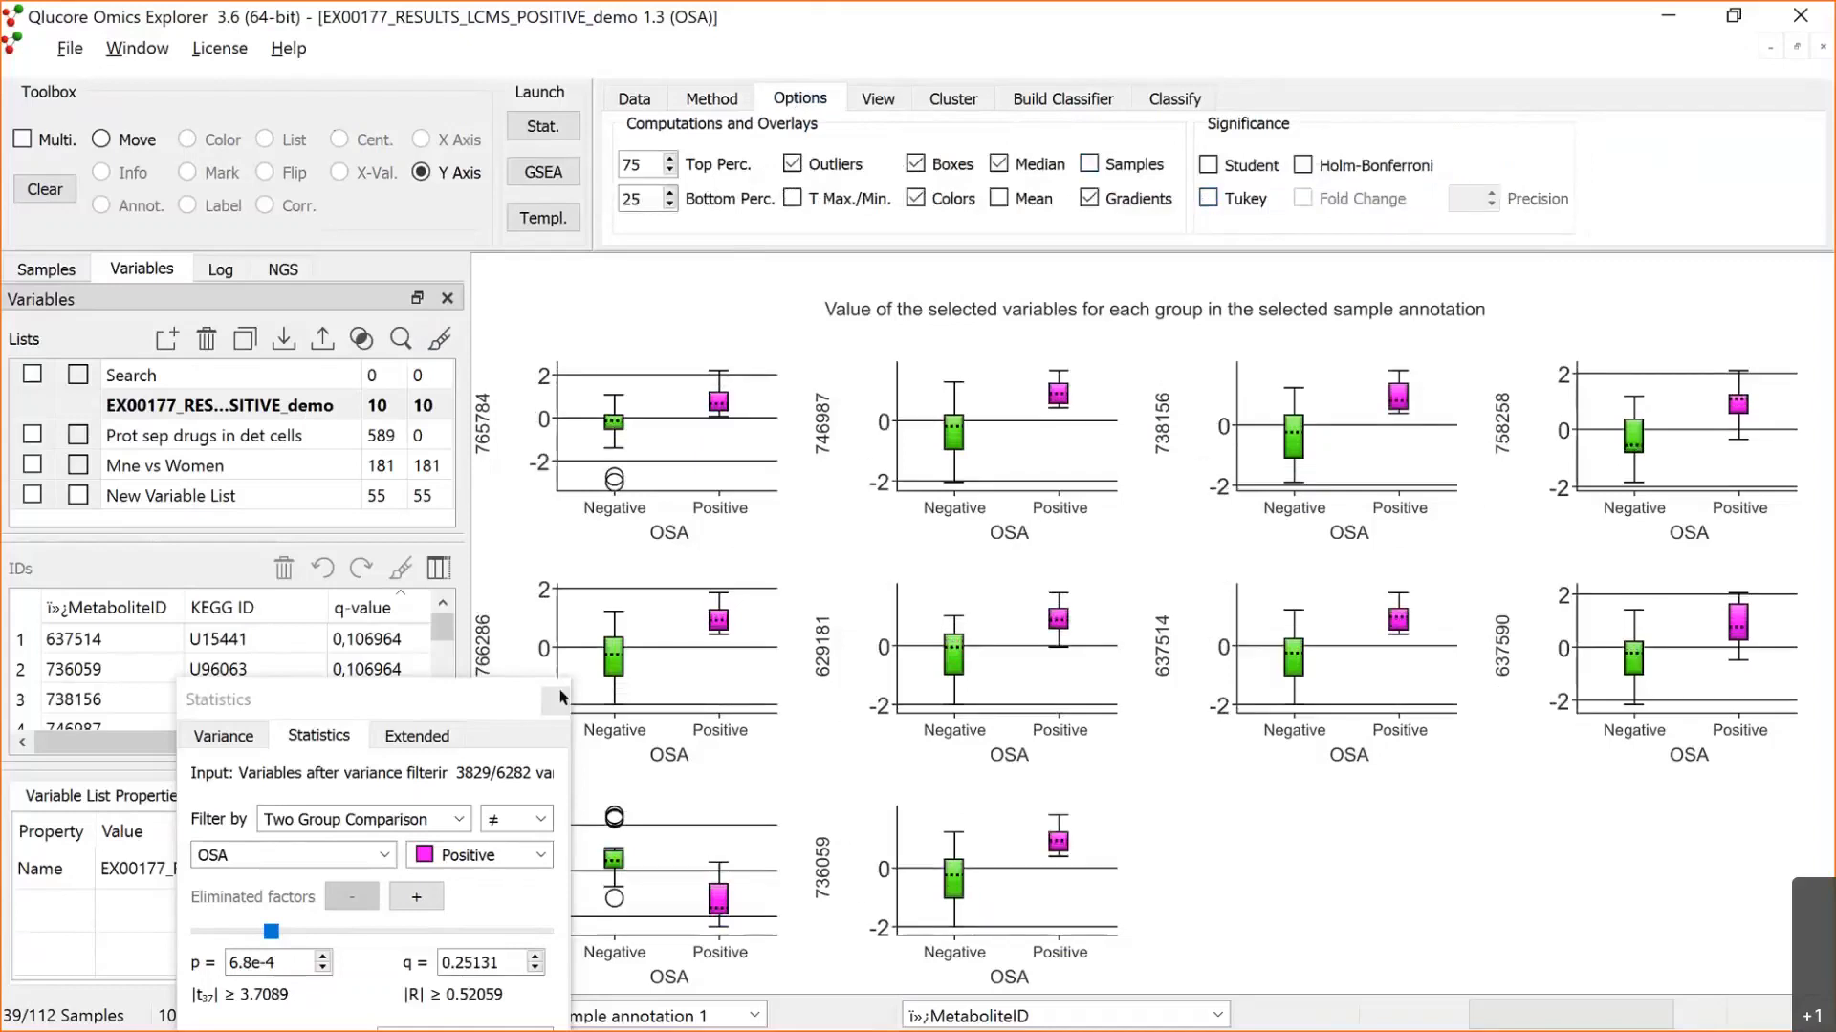
pyautogui.click(514, 741)
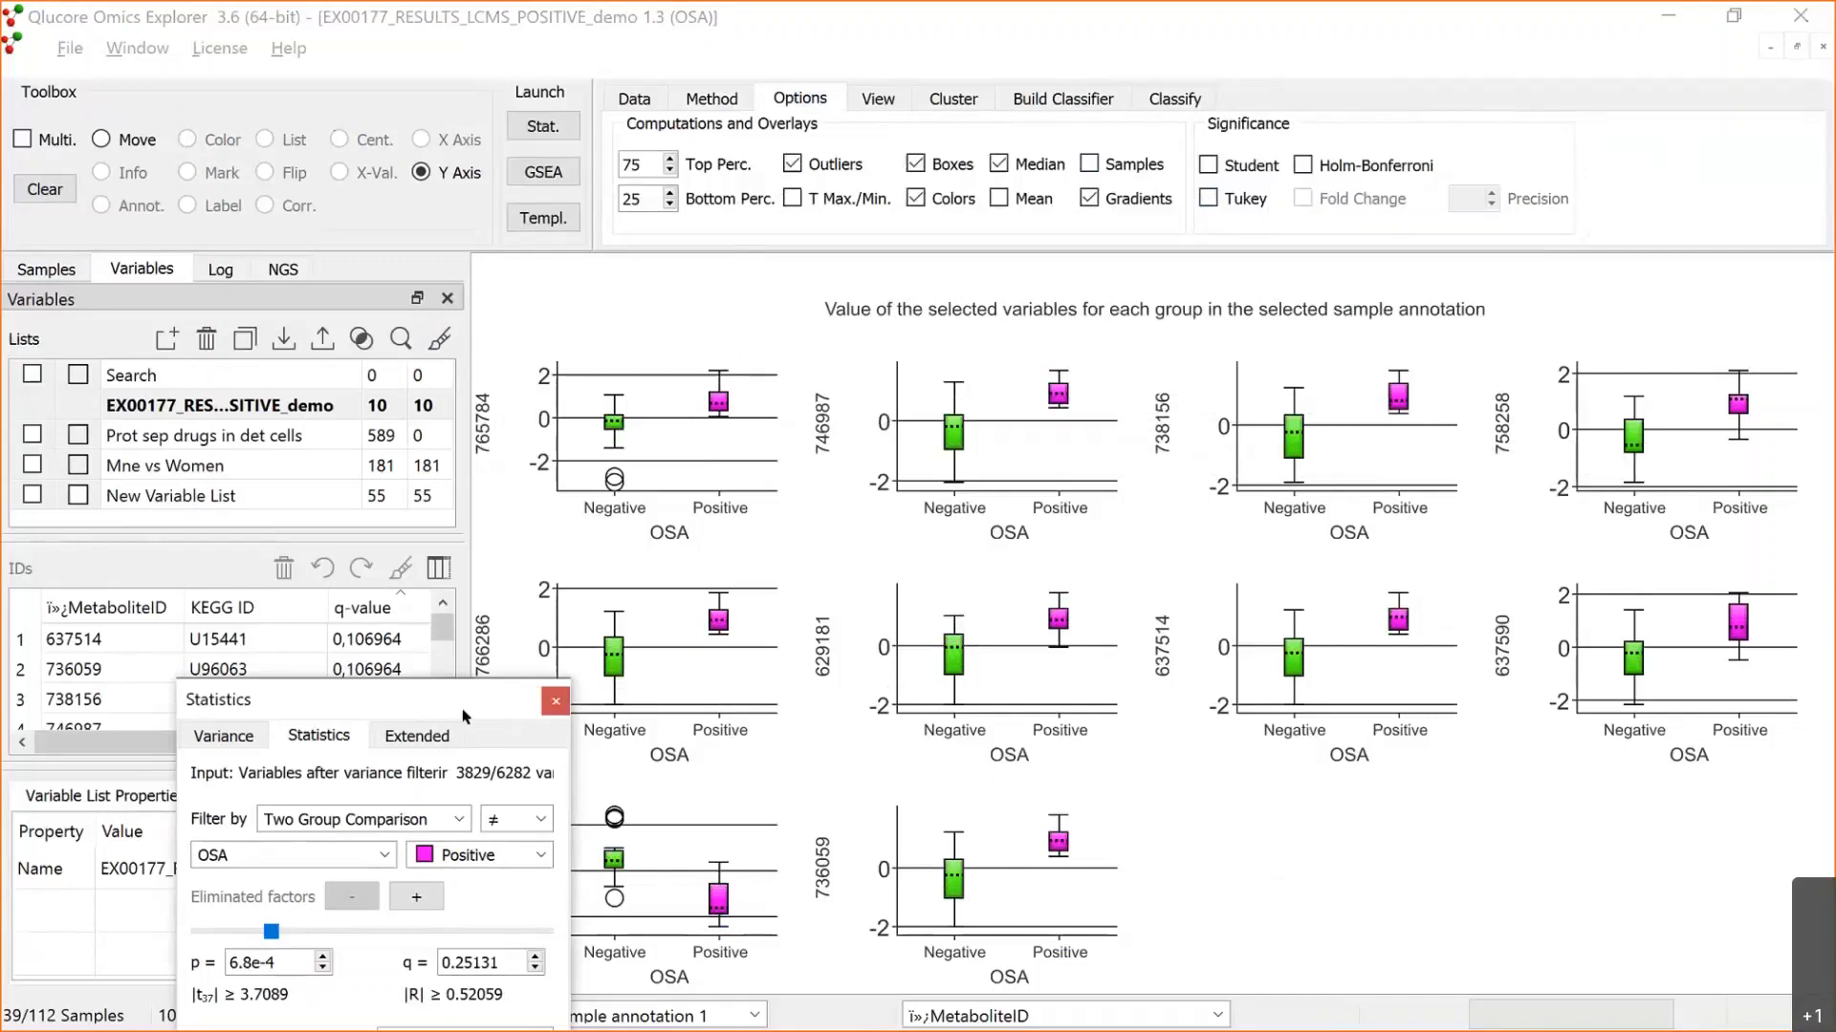
# Step: Browse the listed variables' box plots one by one from 637514 to 732732, return to 637514, and tile all open plots
pyautogui.moveTo(445, 700); pyautogui.dragTo(398, 920)
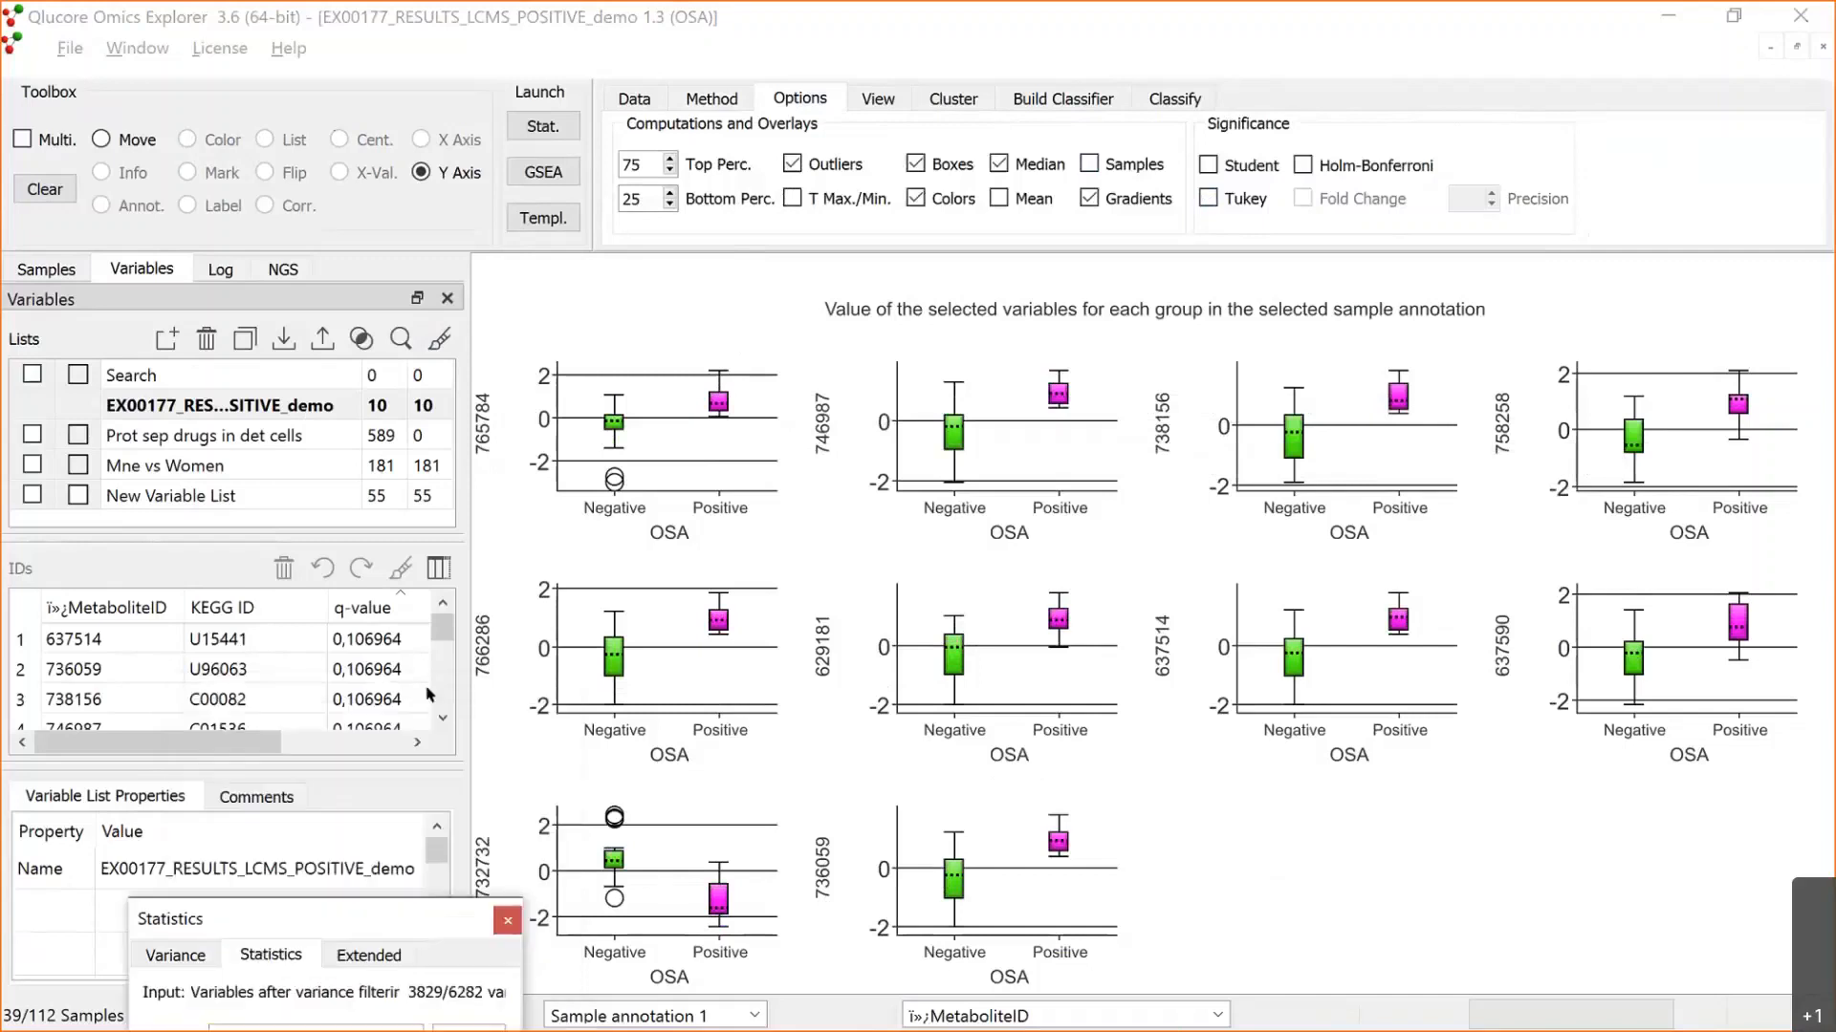
pyautogui.click(112, 645)
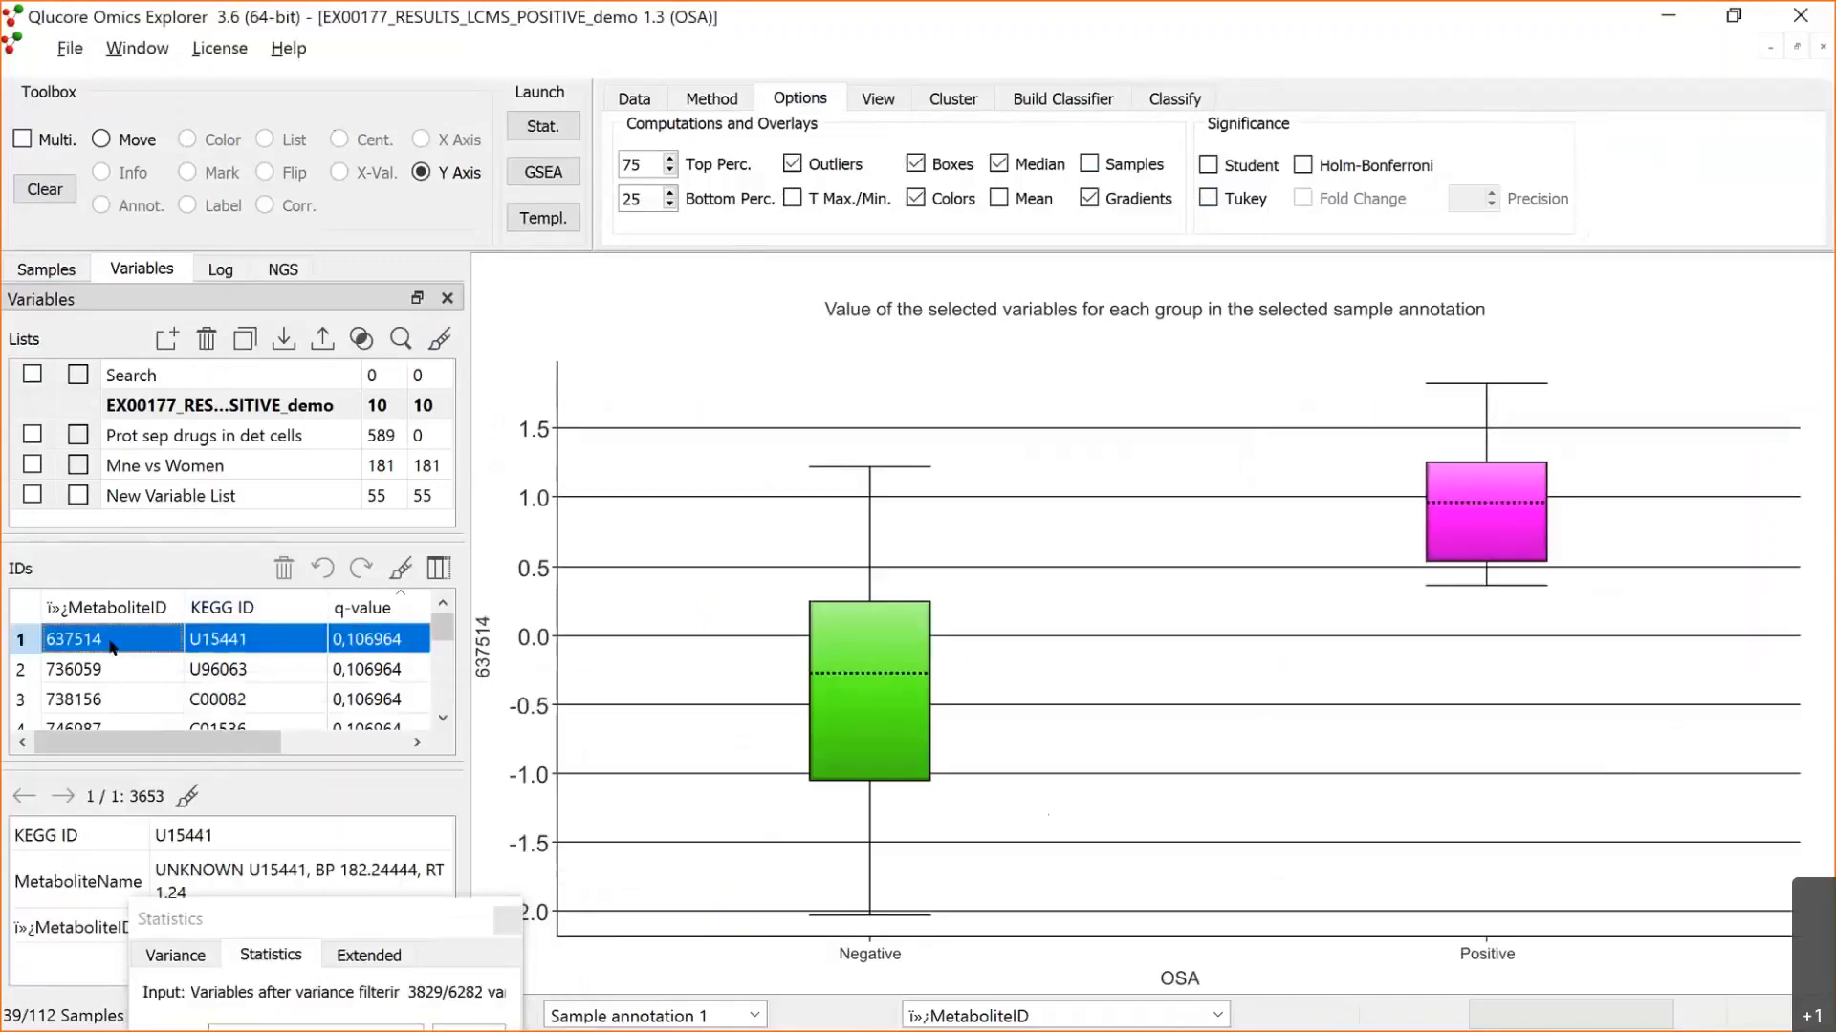
pyautogui.press('Down')
pyautogui.press('Down')
pyautogui.press('Down')
pyautogui.press('Down')
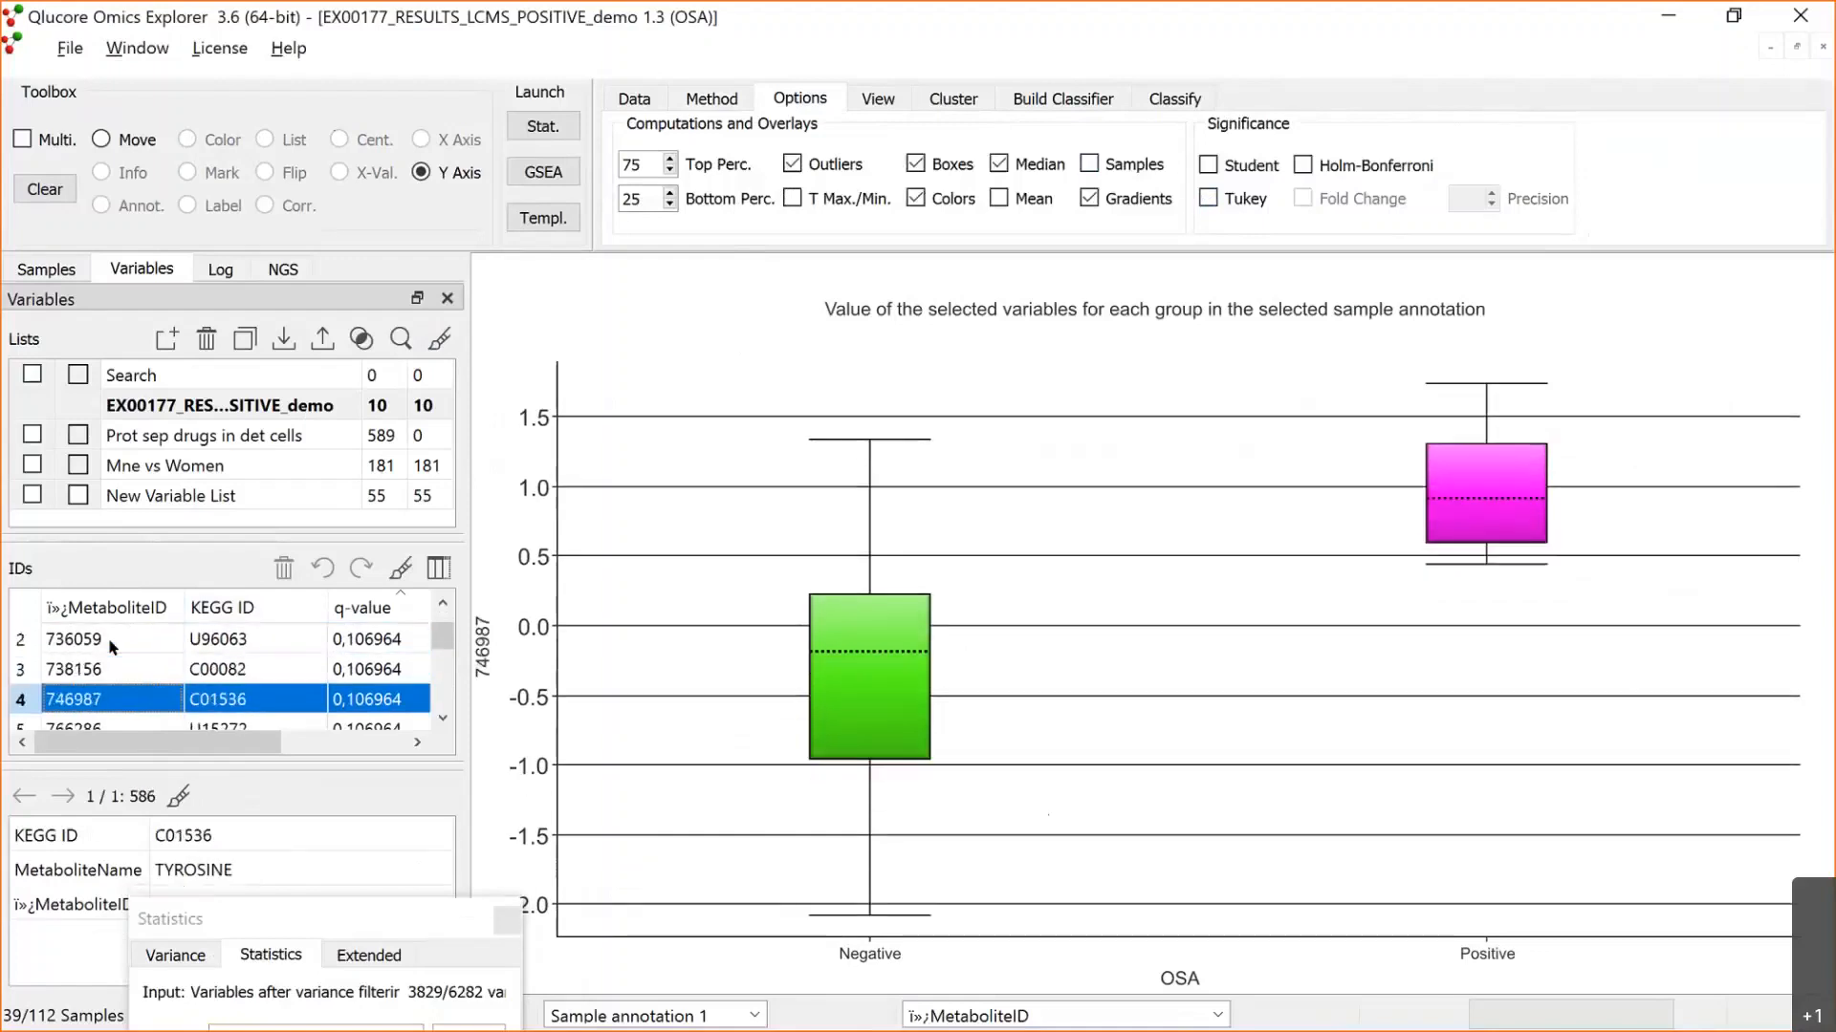
pyautogui.press('Down')
pyautogui.press('Down')
pyautogui.press('Down')
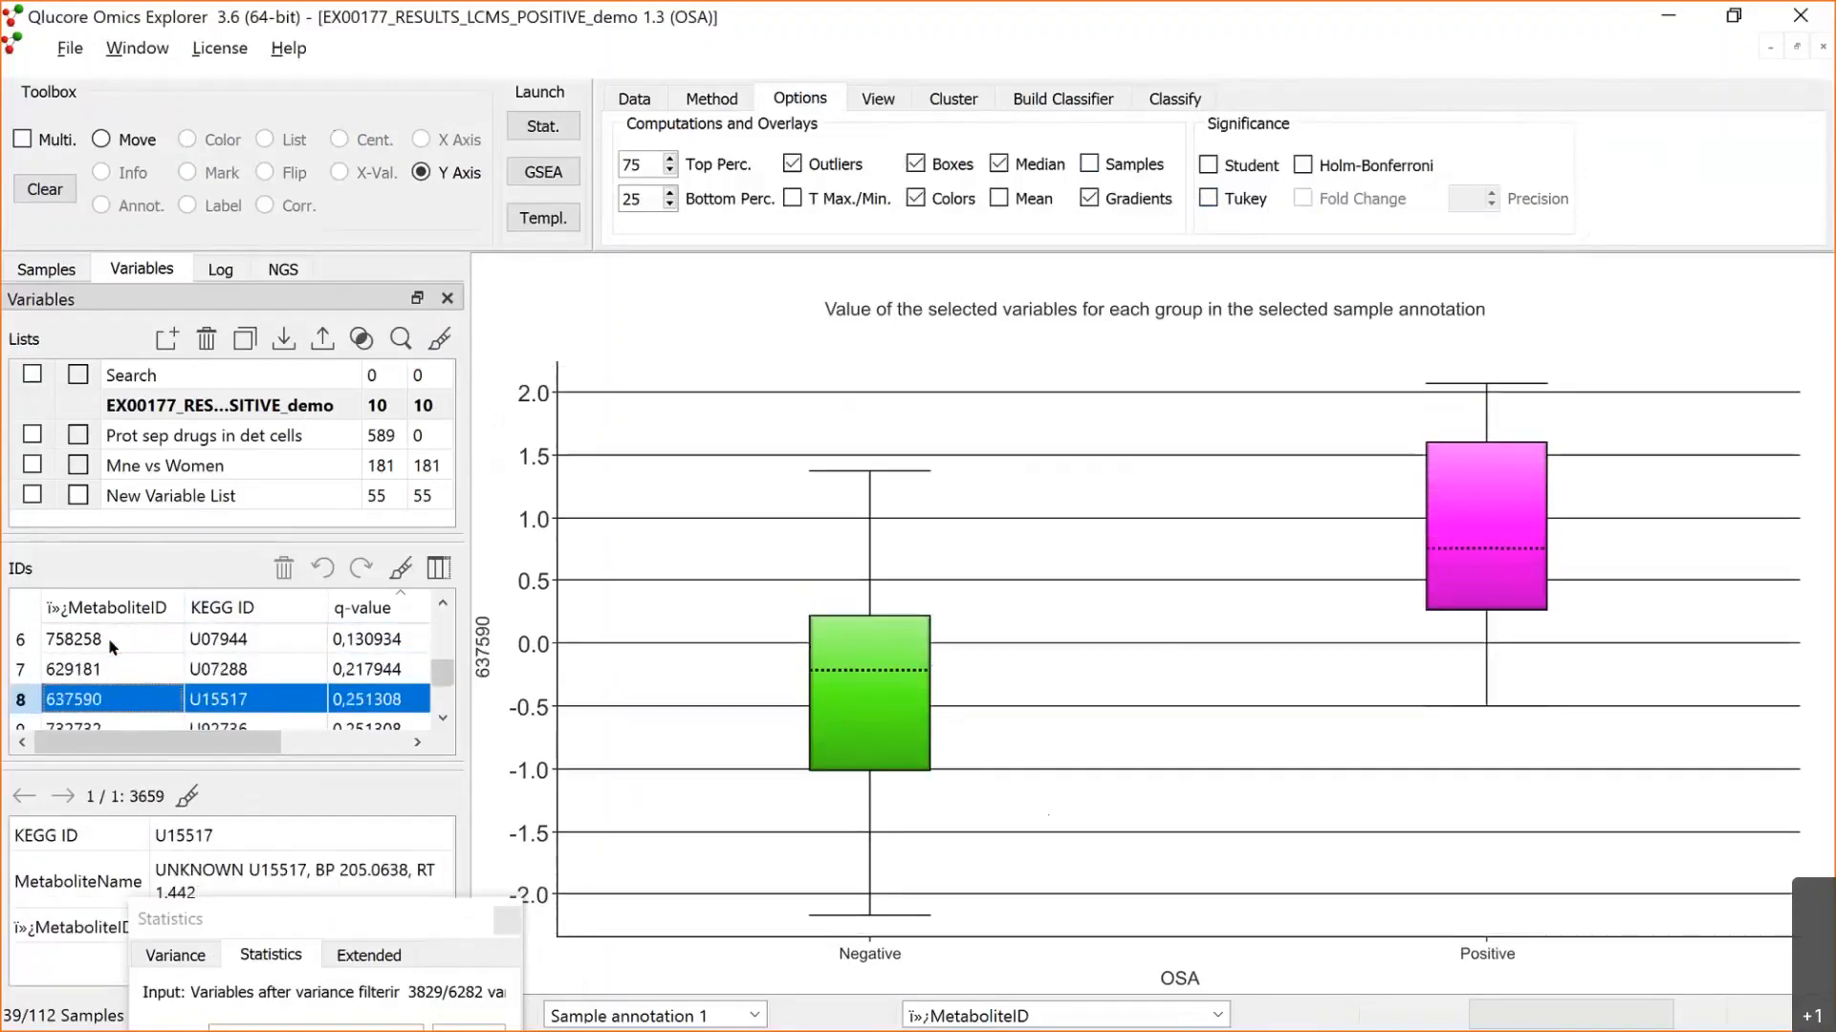
pyautogui.press('Down')
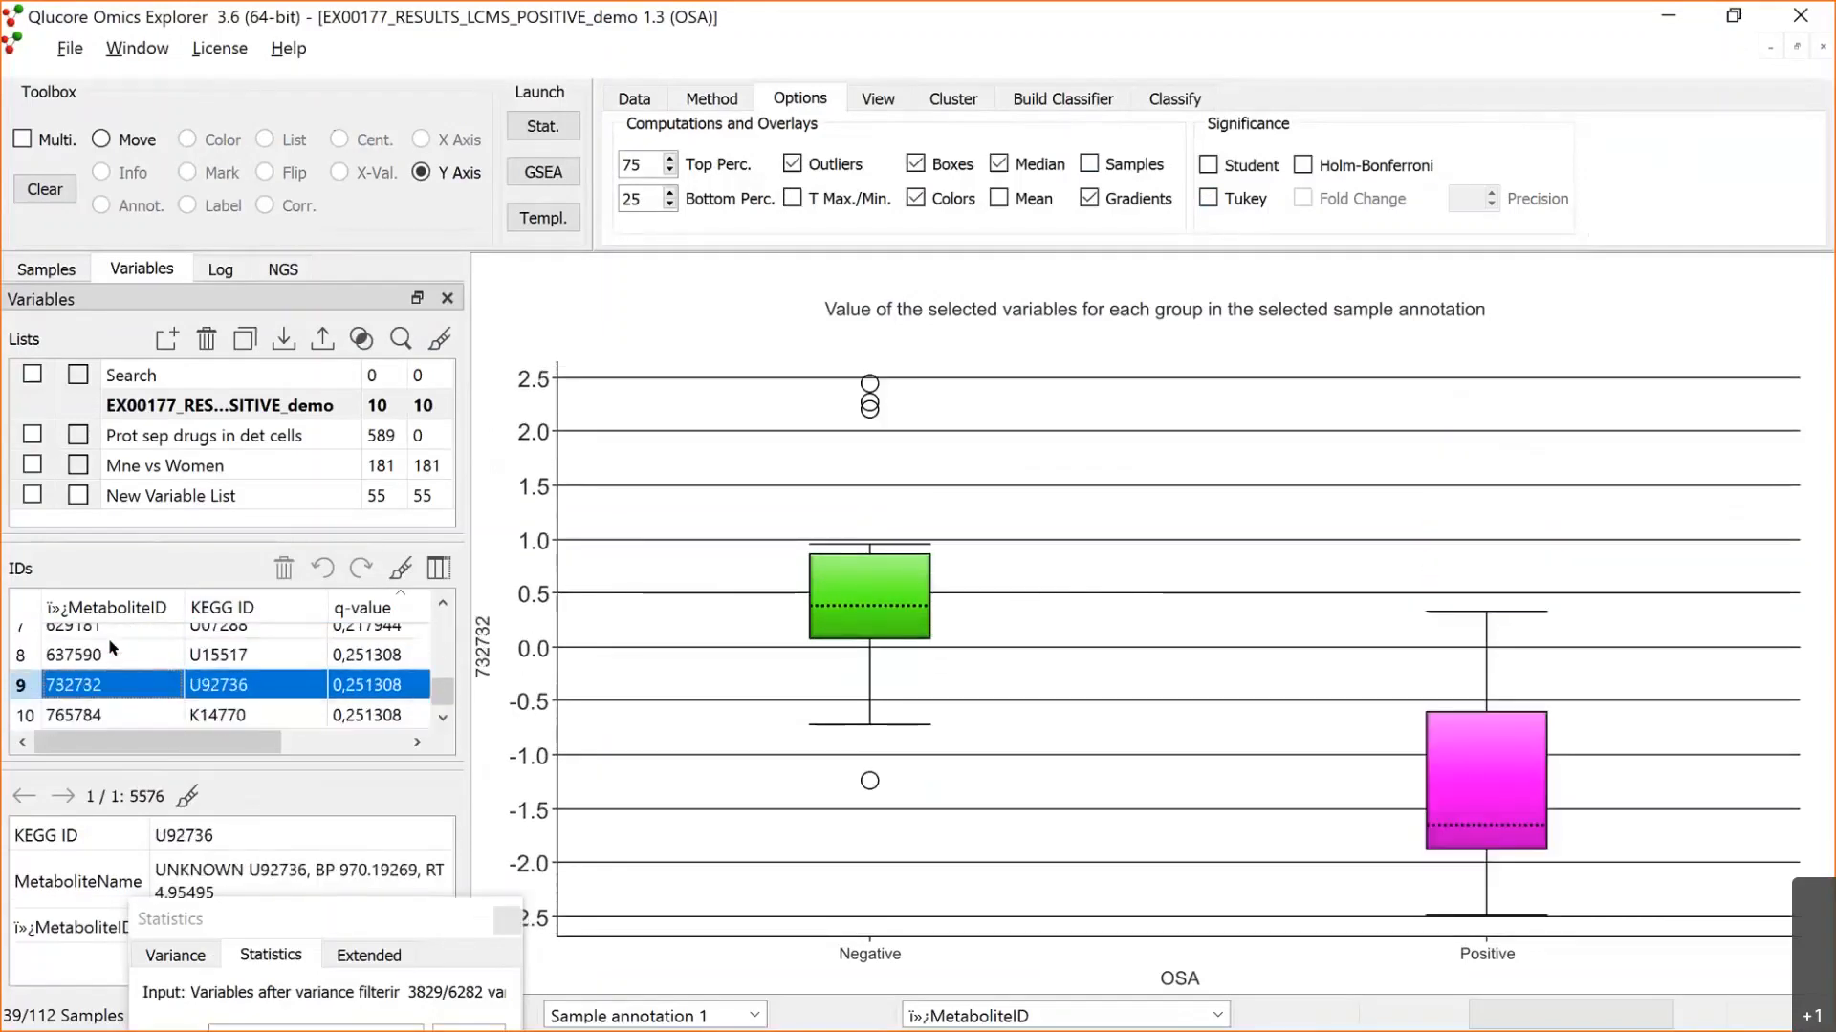
pyautogui.hotkey('ctrl', 'Home')
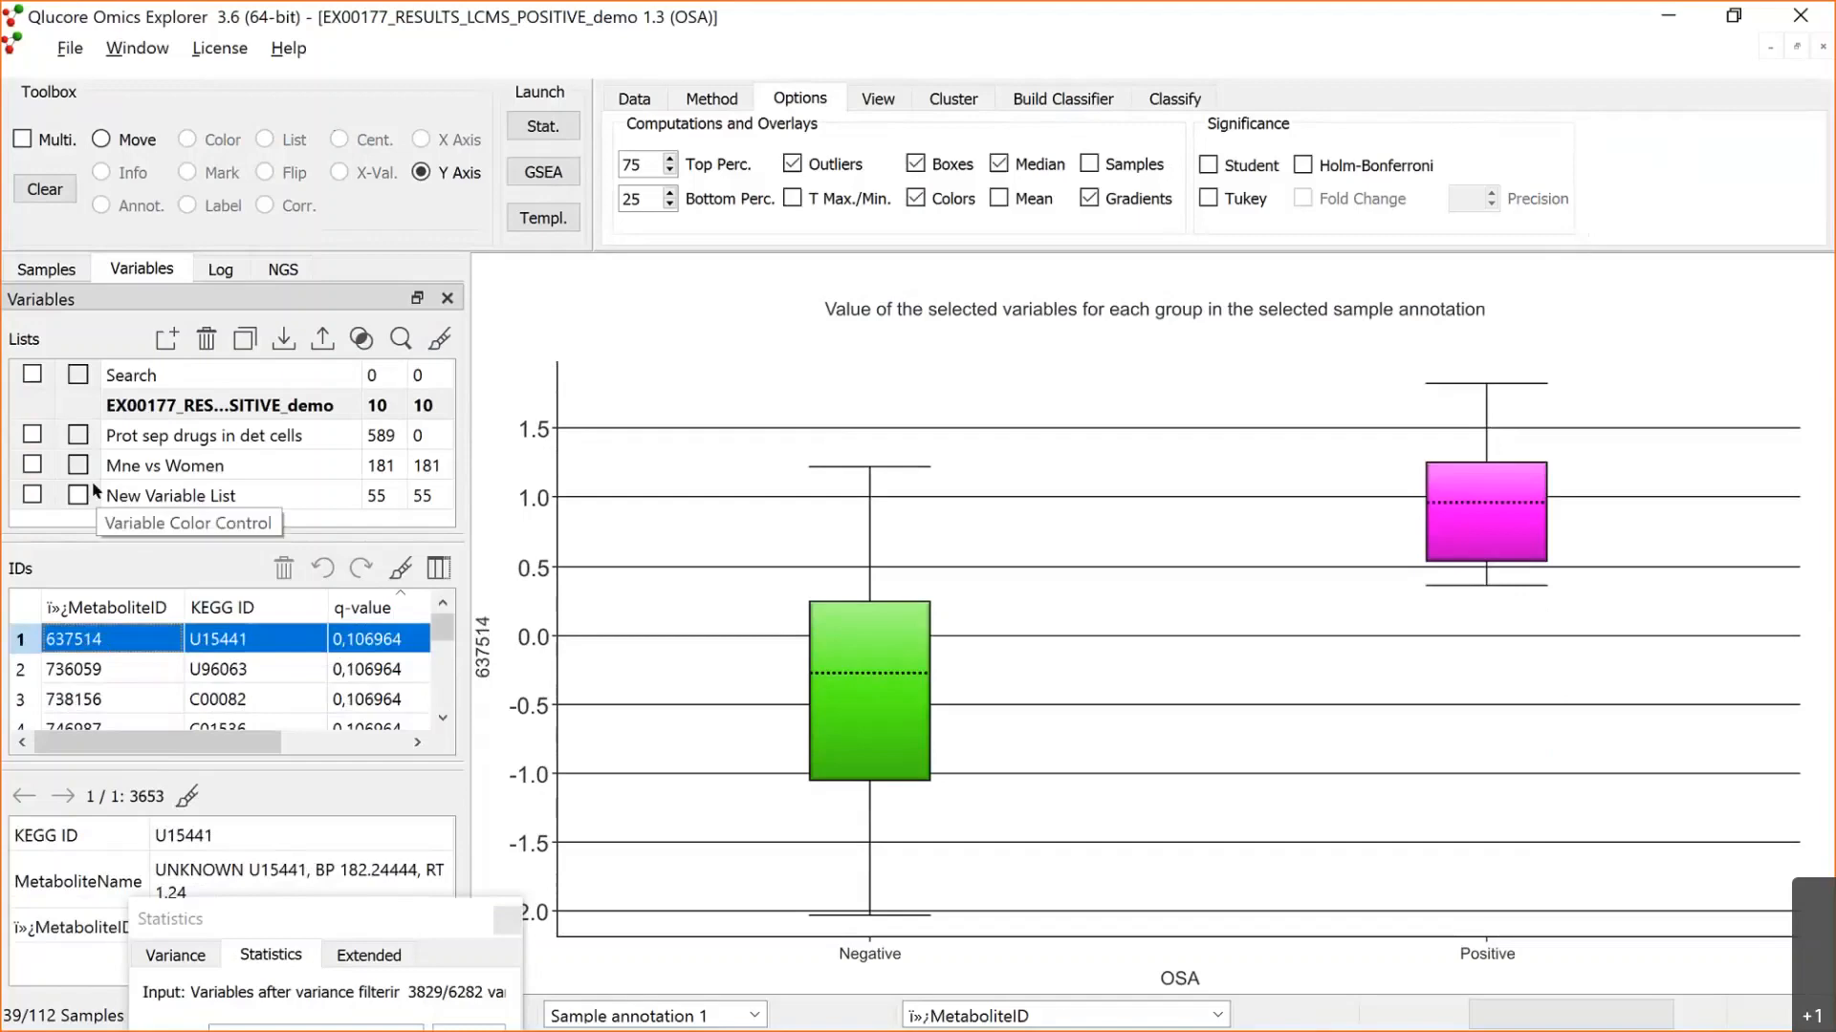
pyautogui.hotkey('ctrl', 't')
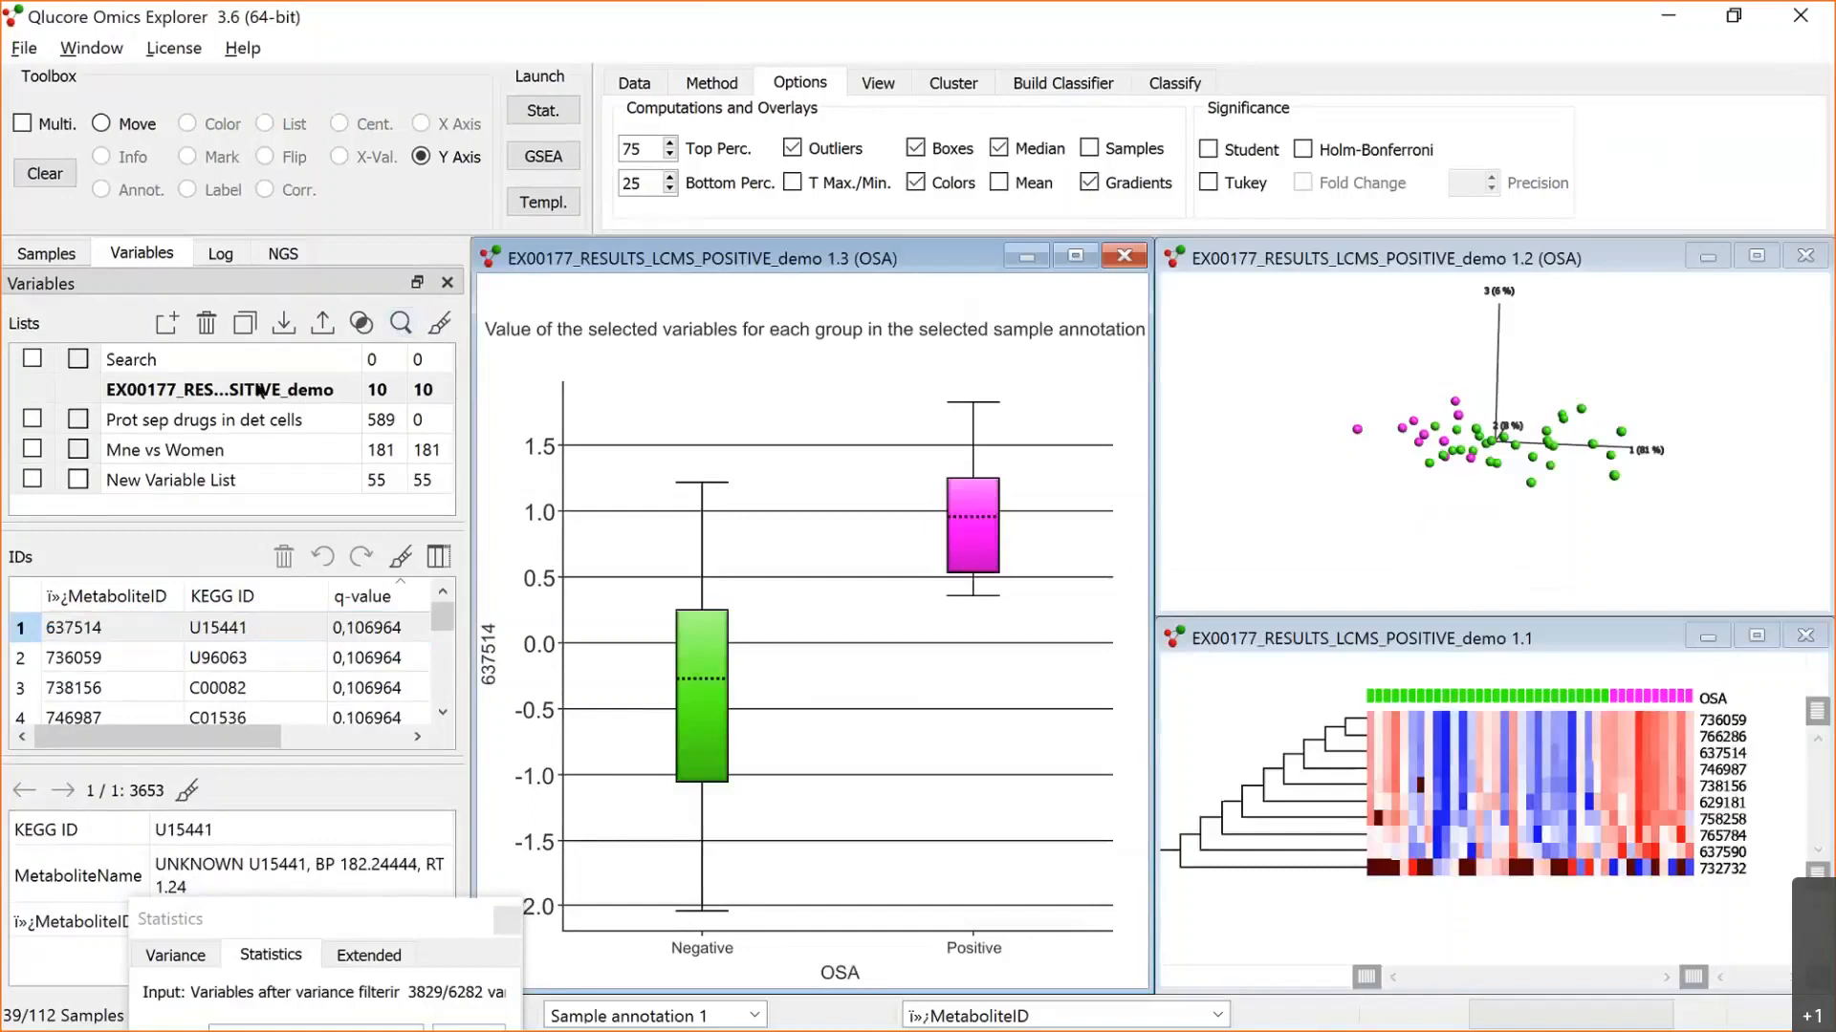
# Step: Generate a PDF report of the analysis on the Desktop, named "summary metabolomics", keeping the default user comment
pyautogui.click(220, 254)
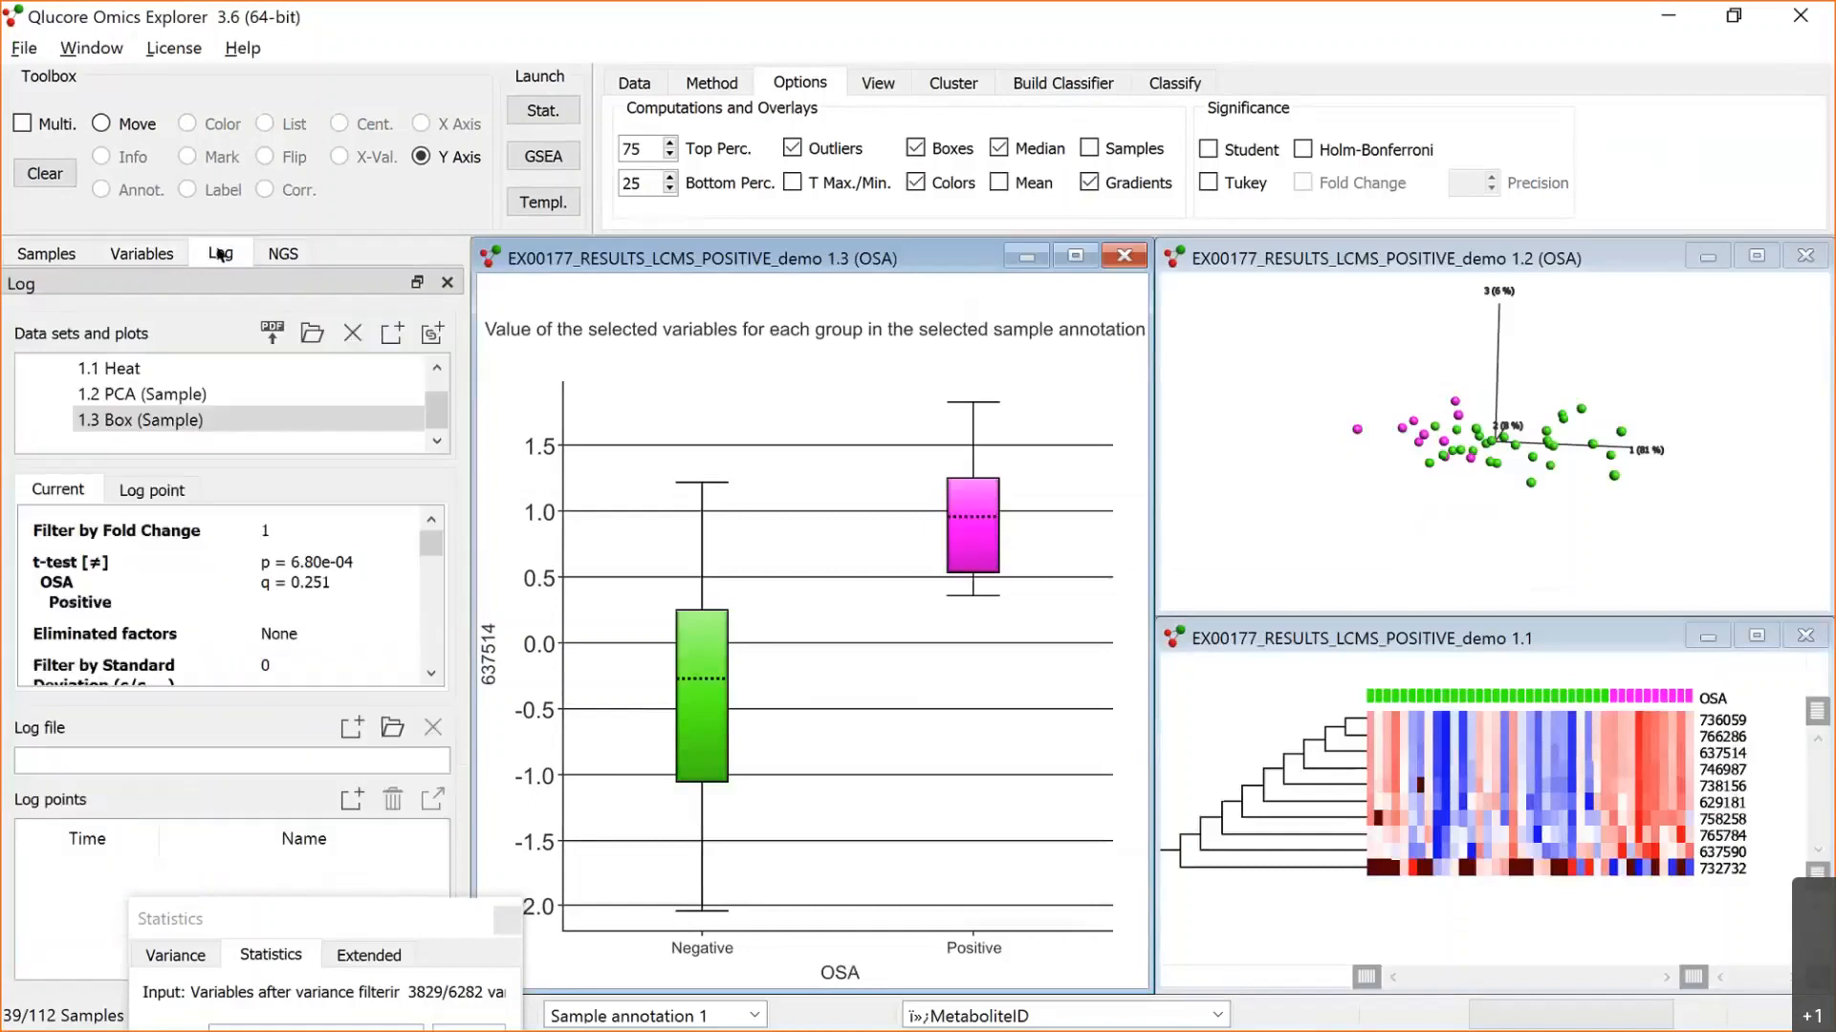
pyautogui.click(274, 334)
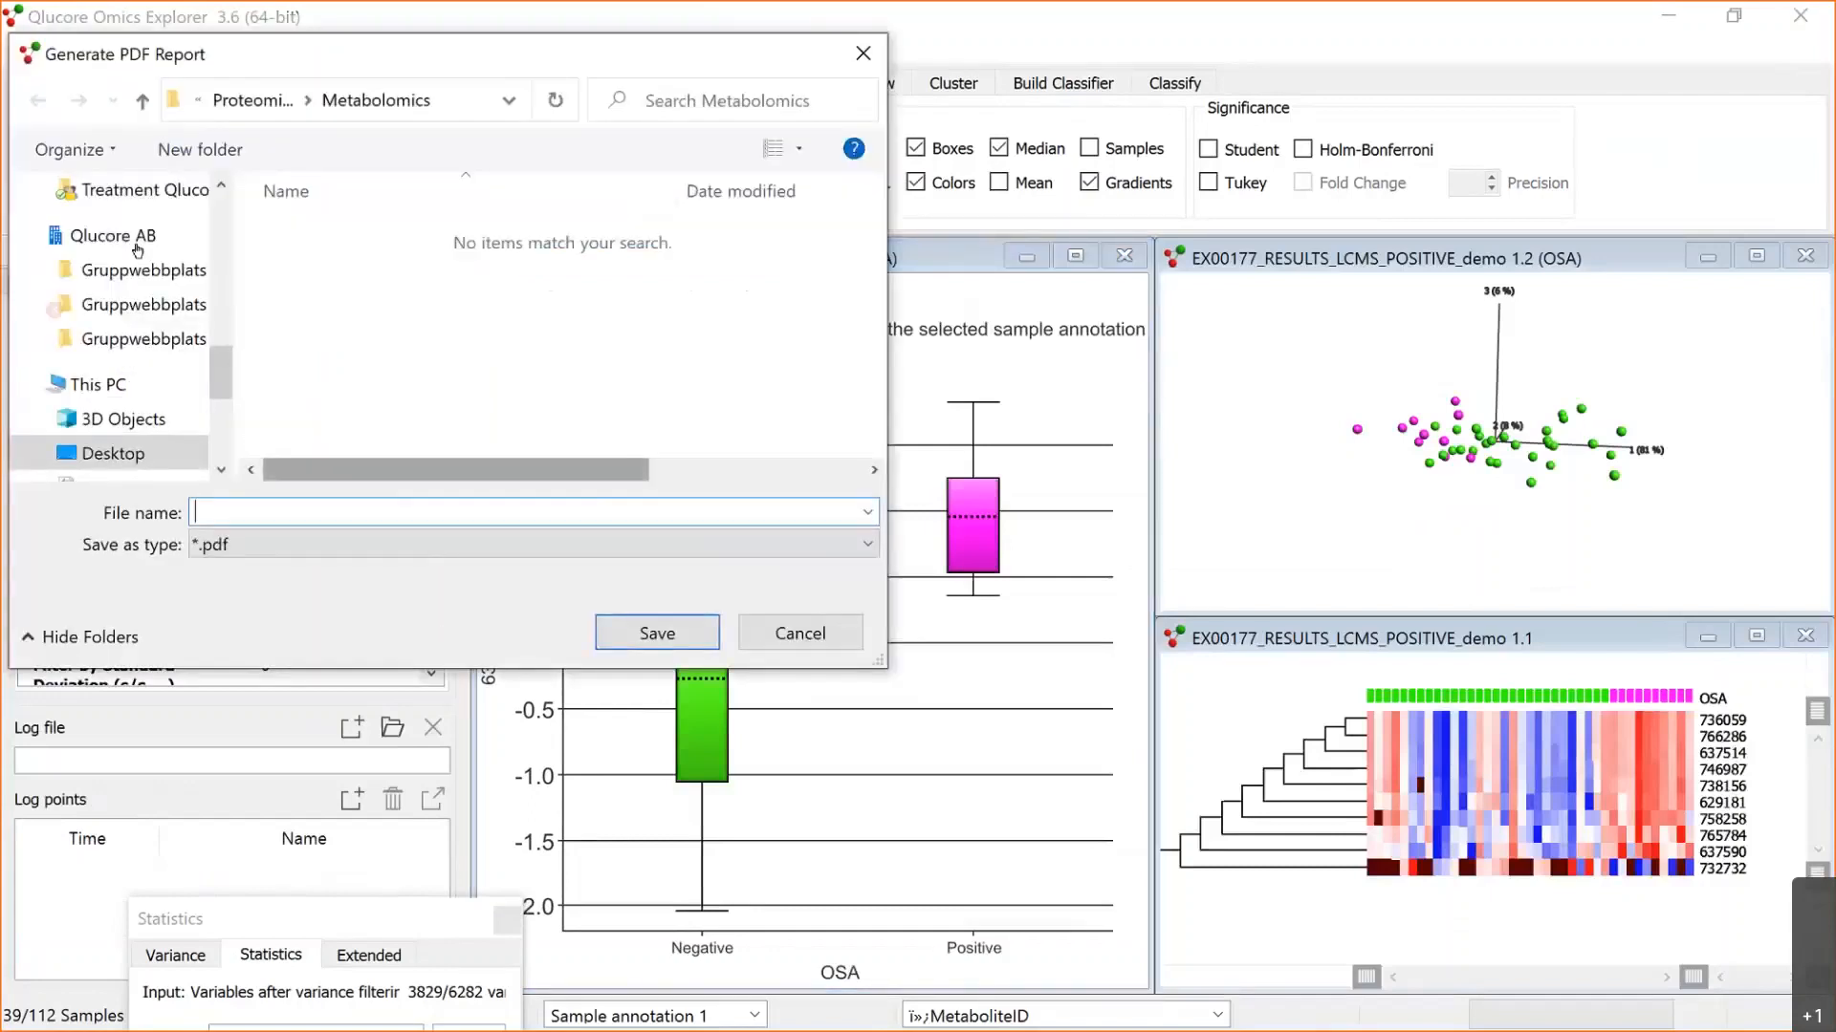
pyautogui.scroll(5, 115, 259)
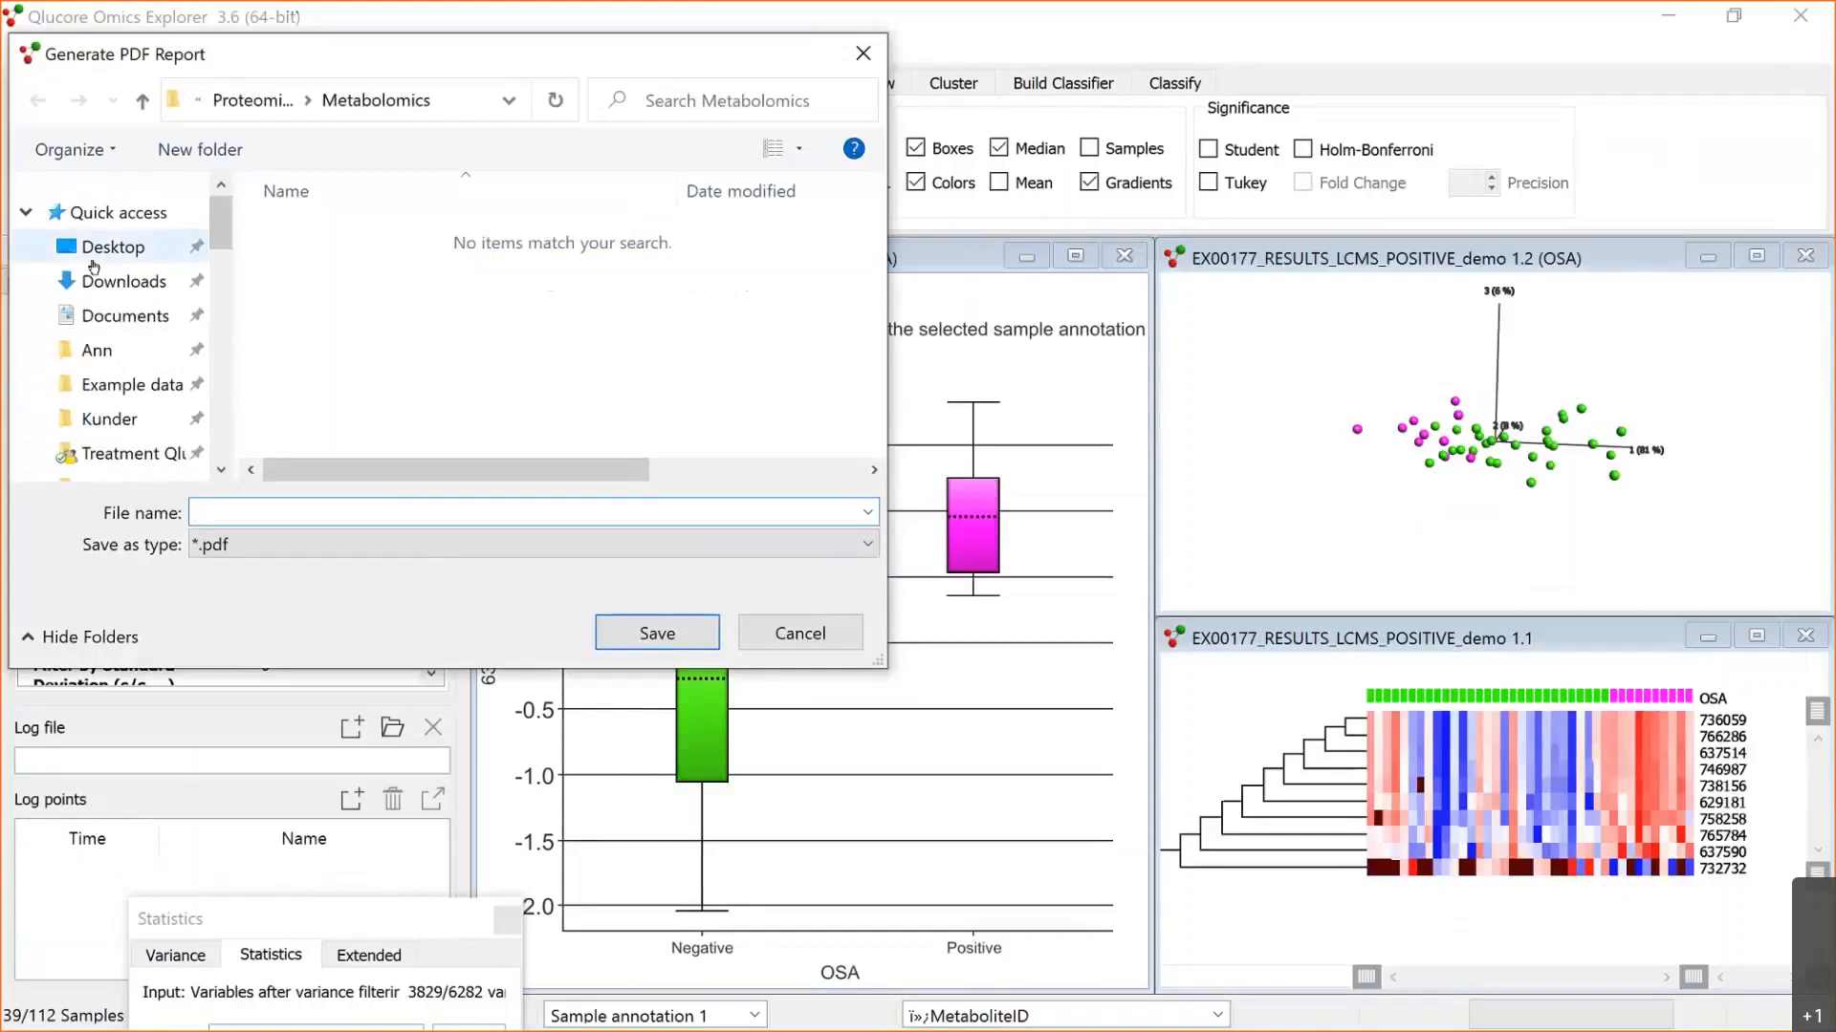
pyautogui.click(96, 246)
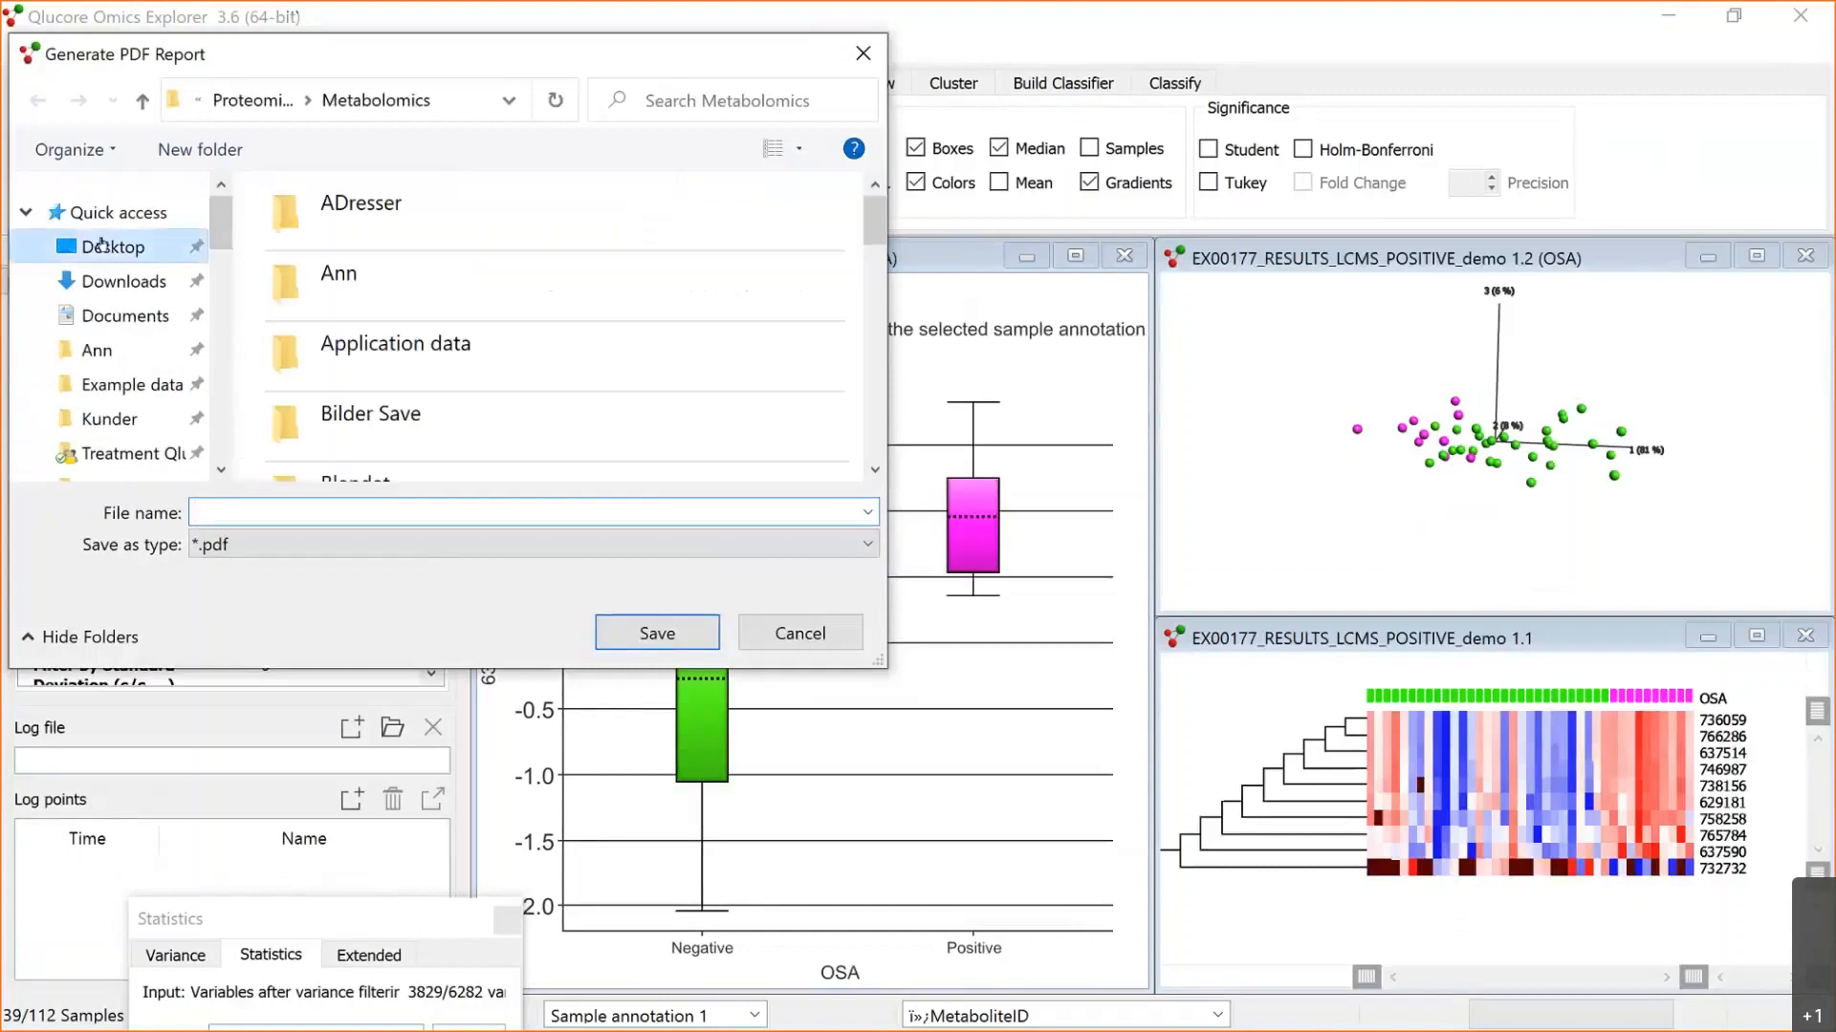
pyautogui.write('sum')
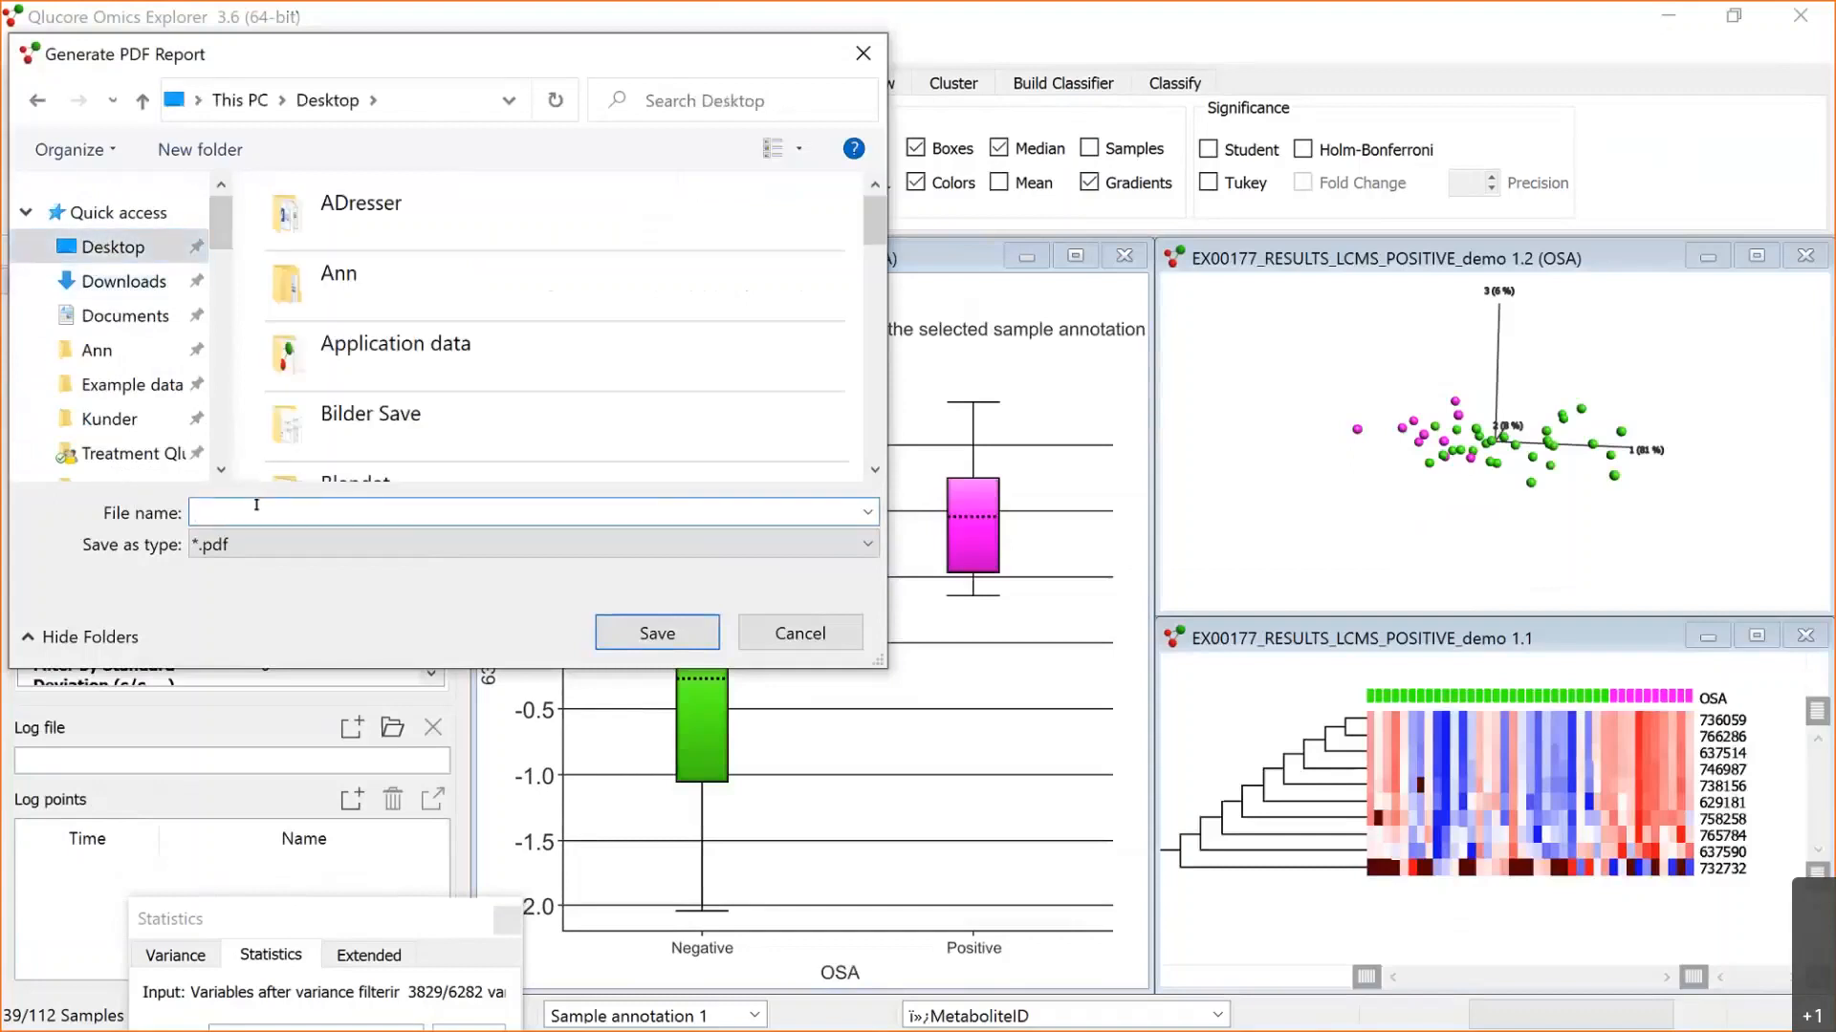
pyautogui.write('mary metabolomics')
pyautogui.press('Return')
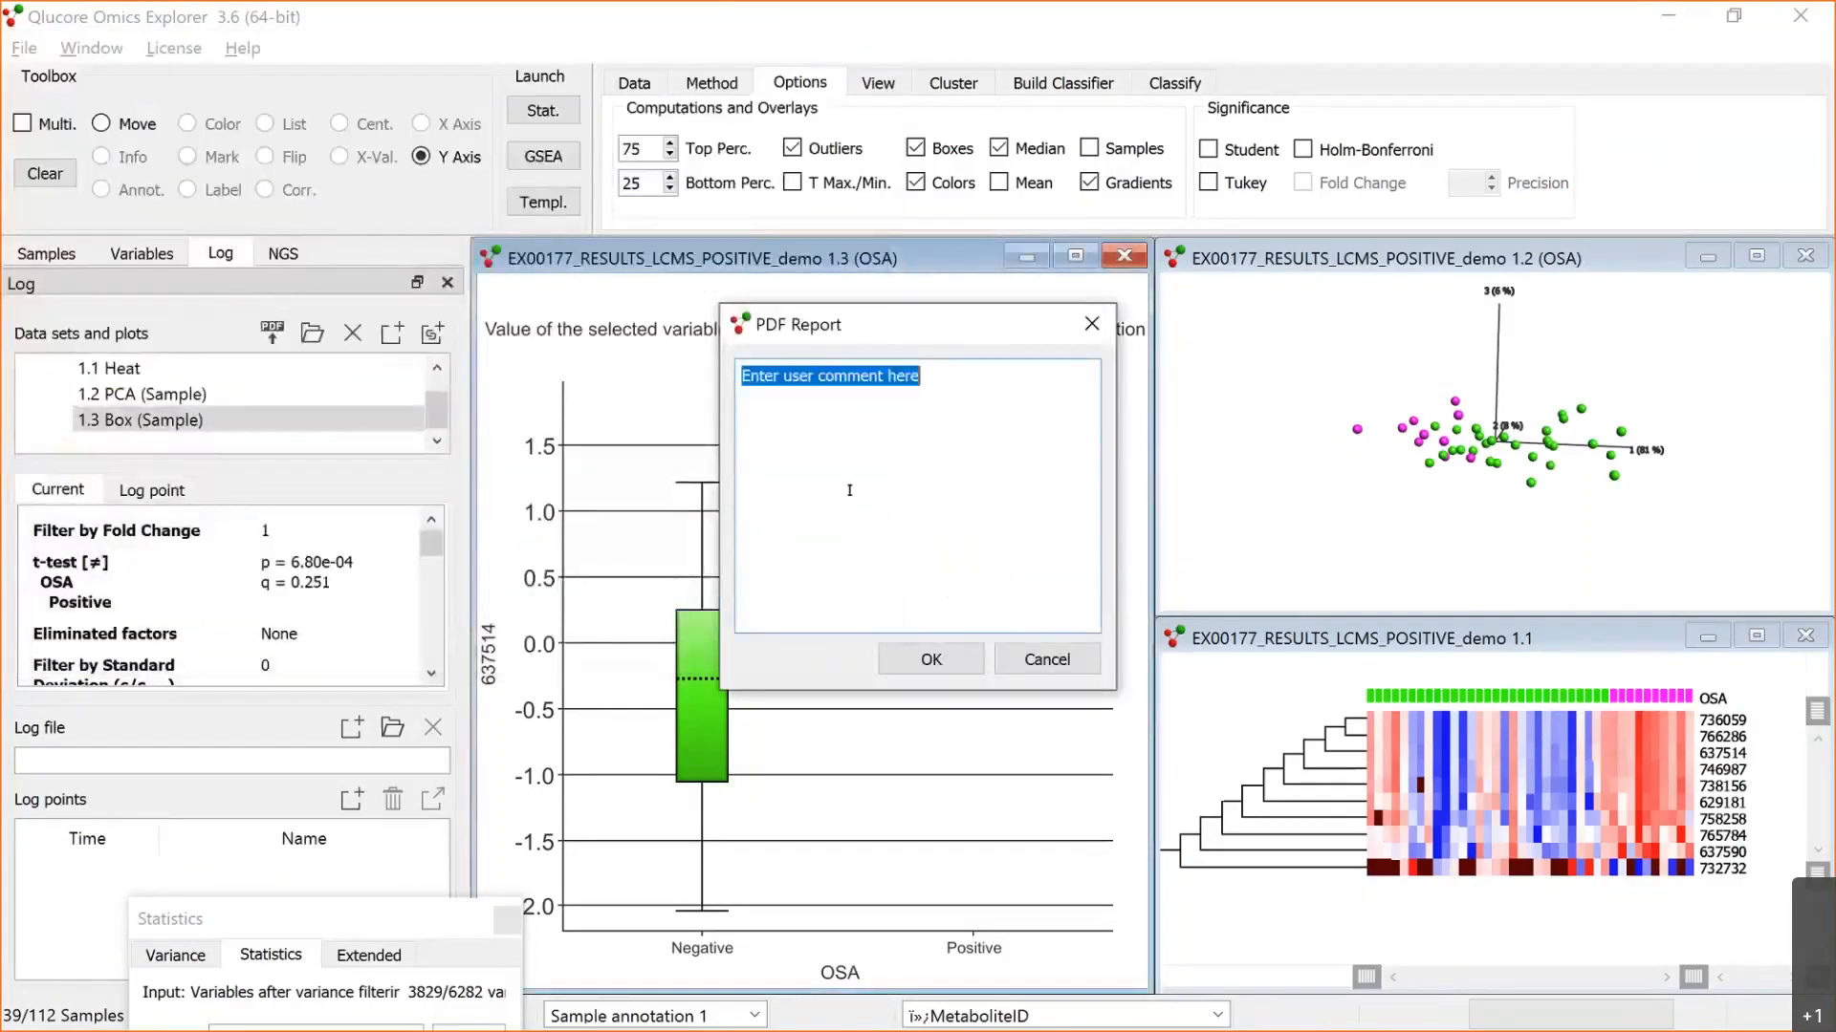
pyautogui.click(899, 662)
pyautogui.moveTo(691, 568)
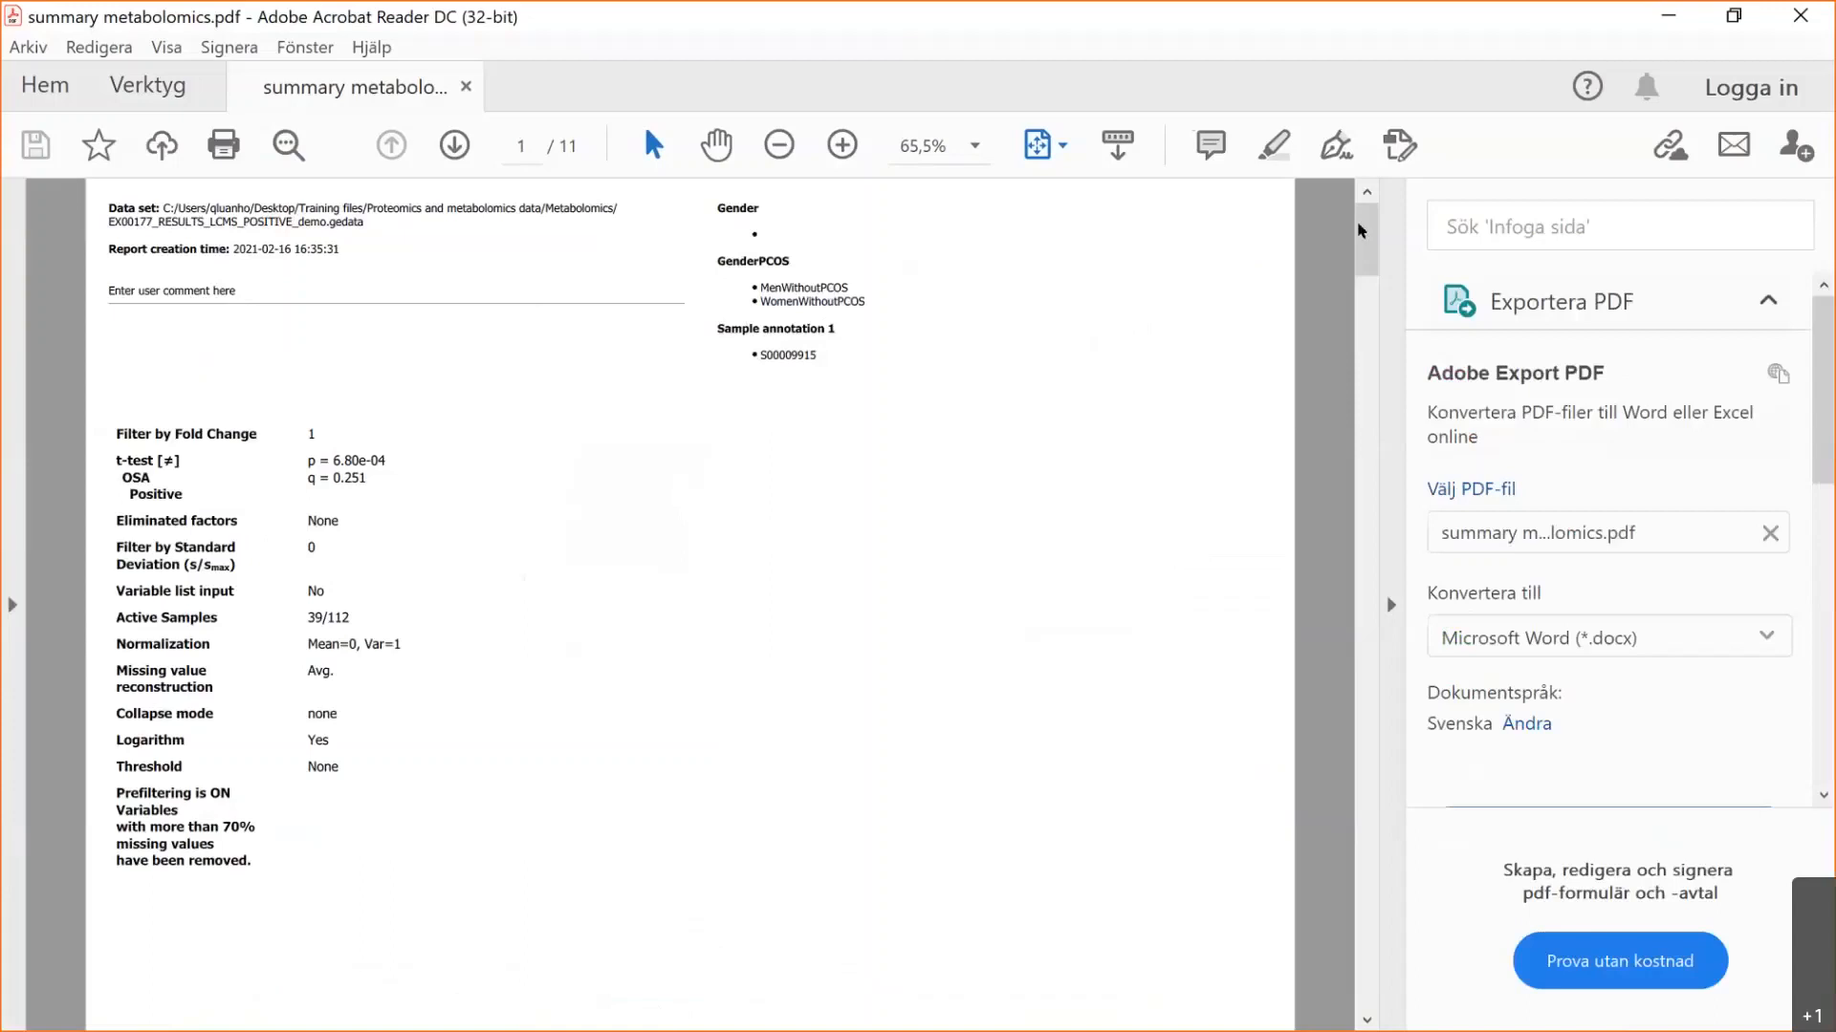
# Step: Look through all 11 pages of the "summary metabolomics" PDF report, including the method references, and close it
pyautogui.moveTo(1366, 239); pyautogui.dragTo(1415, 612)
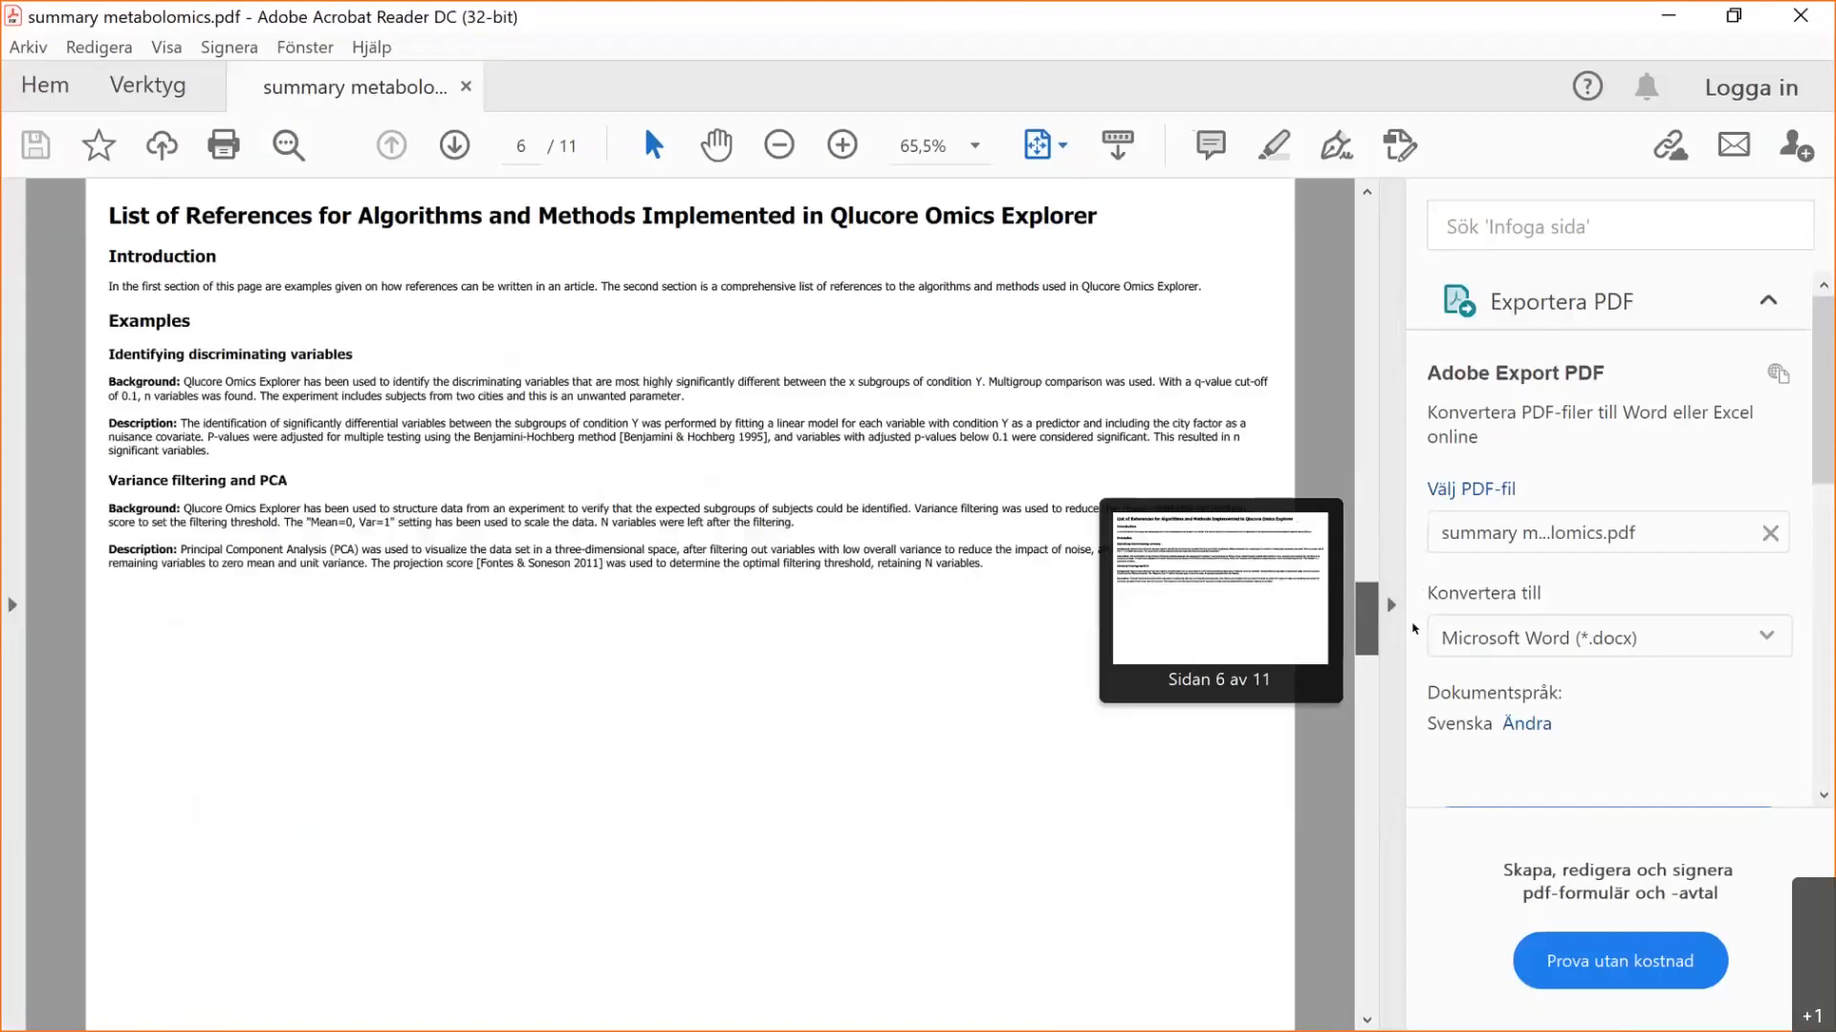
pyautogui.moveTo(1415, 628); pyautogui.dragTo(1389, 923)
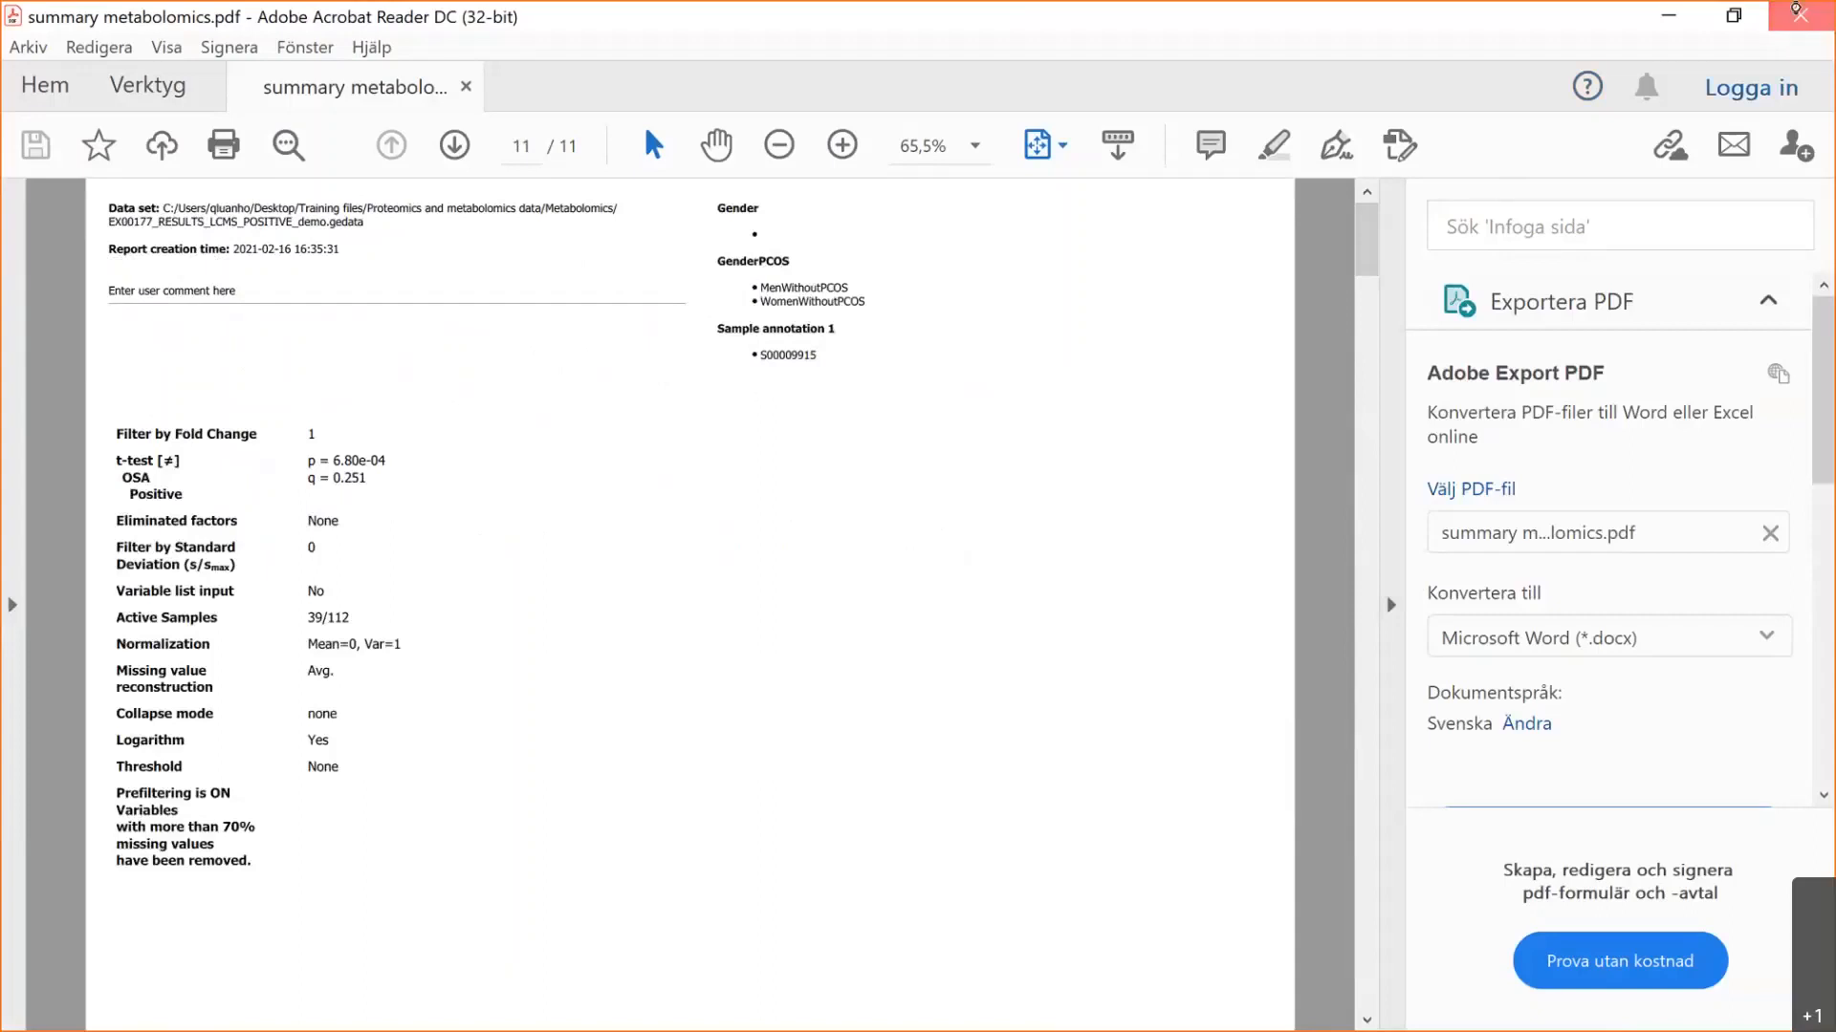
pyautogui.click(1795, 11)
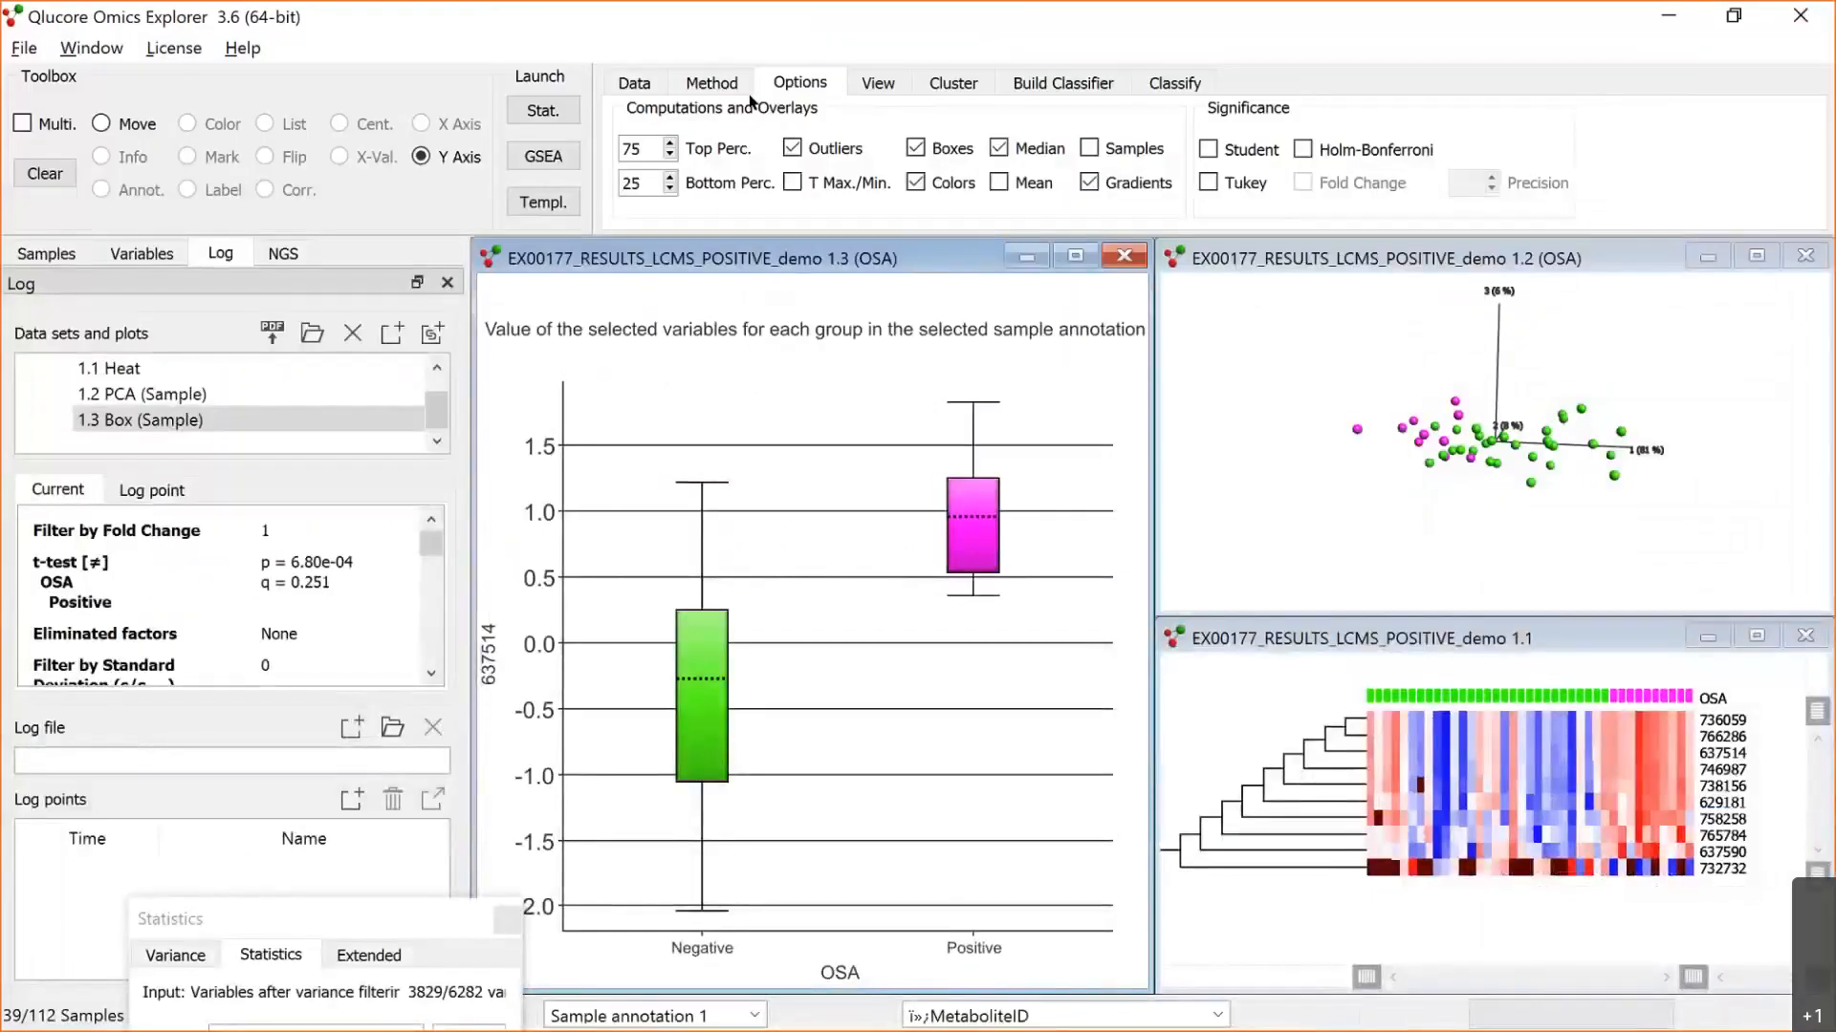
# Step: View the Metabolomics data set slide in the PowerPoint slide show and switch back to Qlucore Omics Explorer
pyautogui.hotkey('alt', 'Tab')
pyautogui.hotkey('alt', 'Tab')
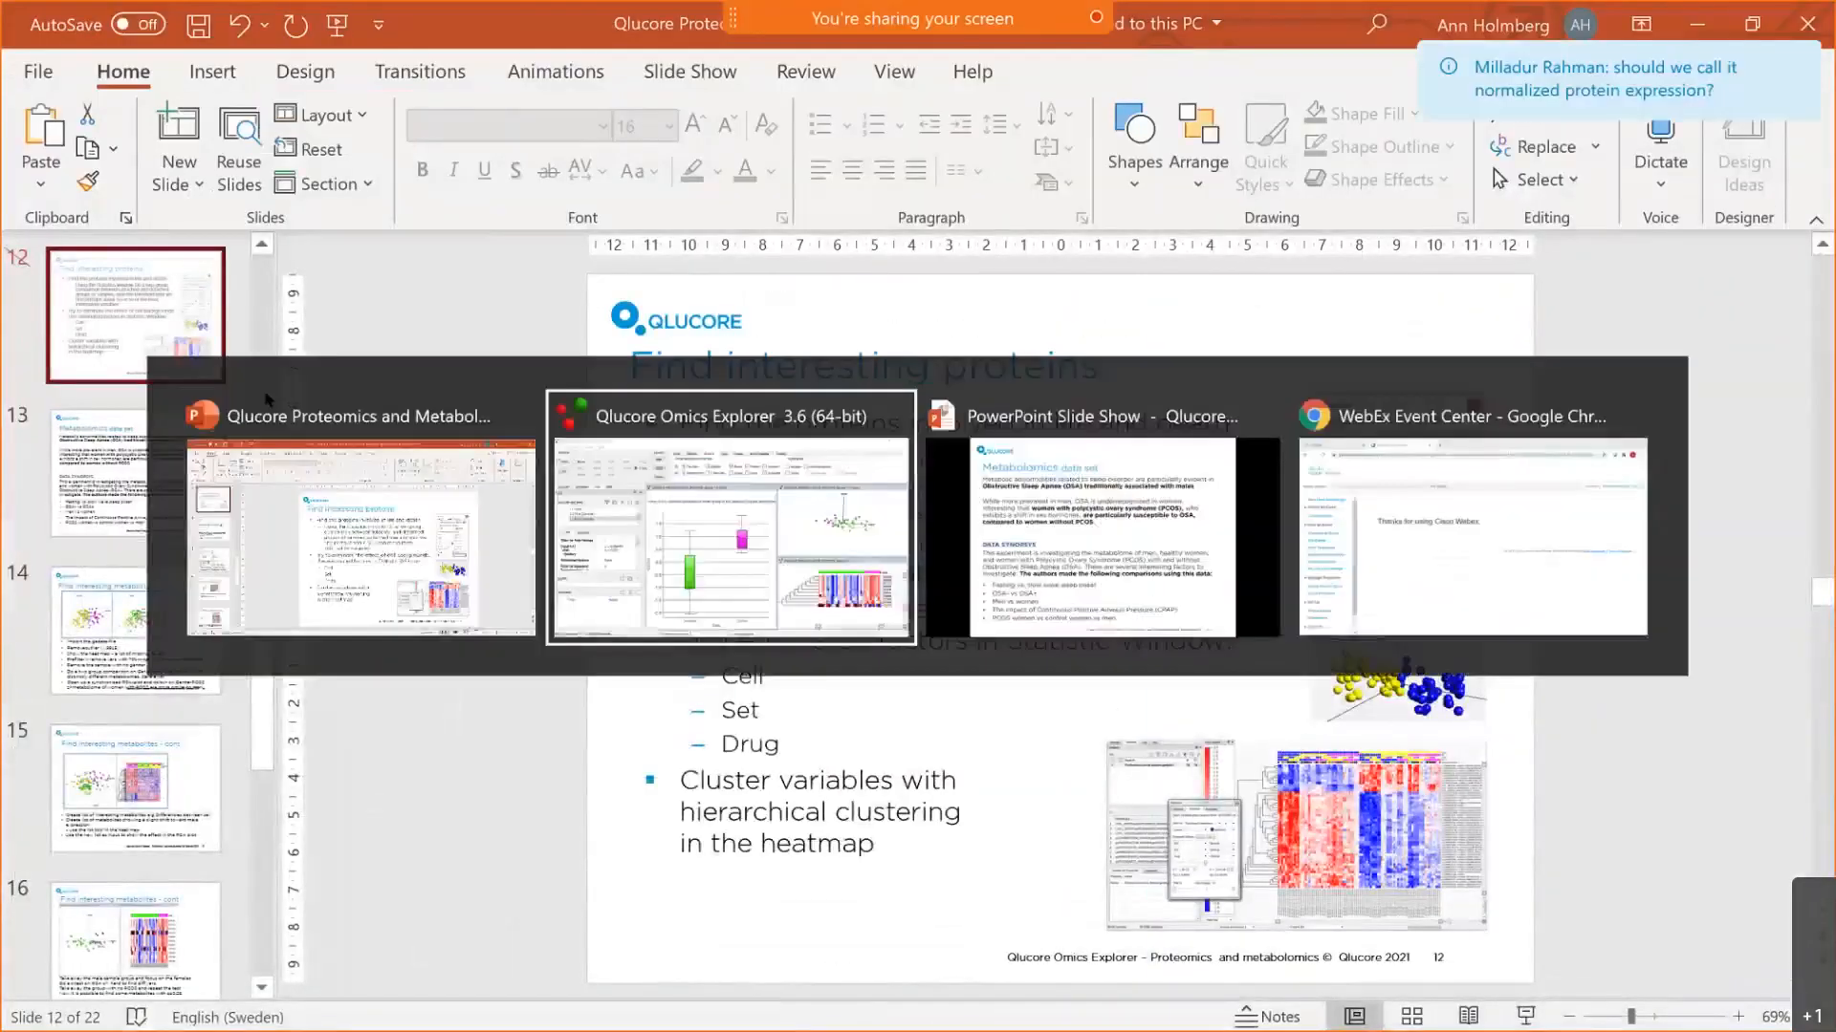
pyautogui.hotkey('alt', 'Tab')
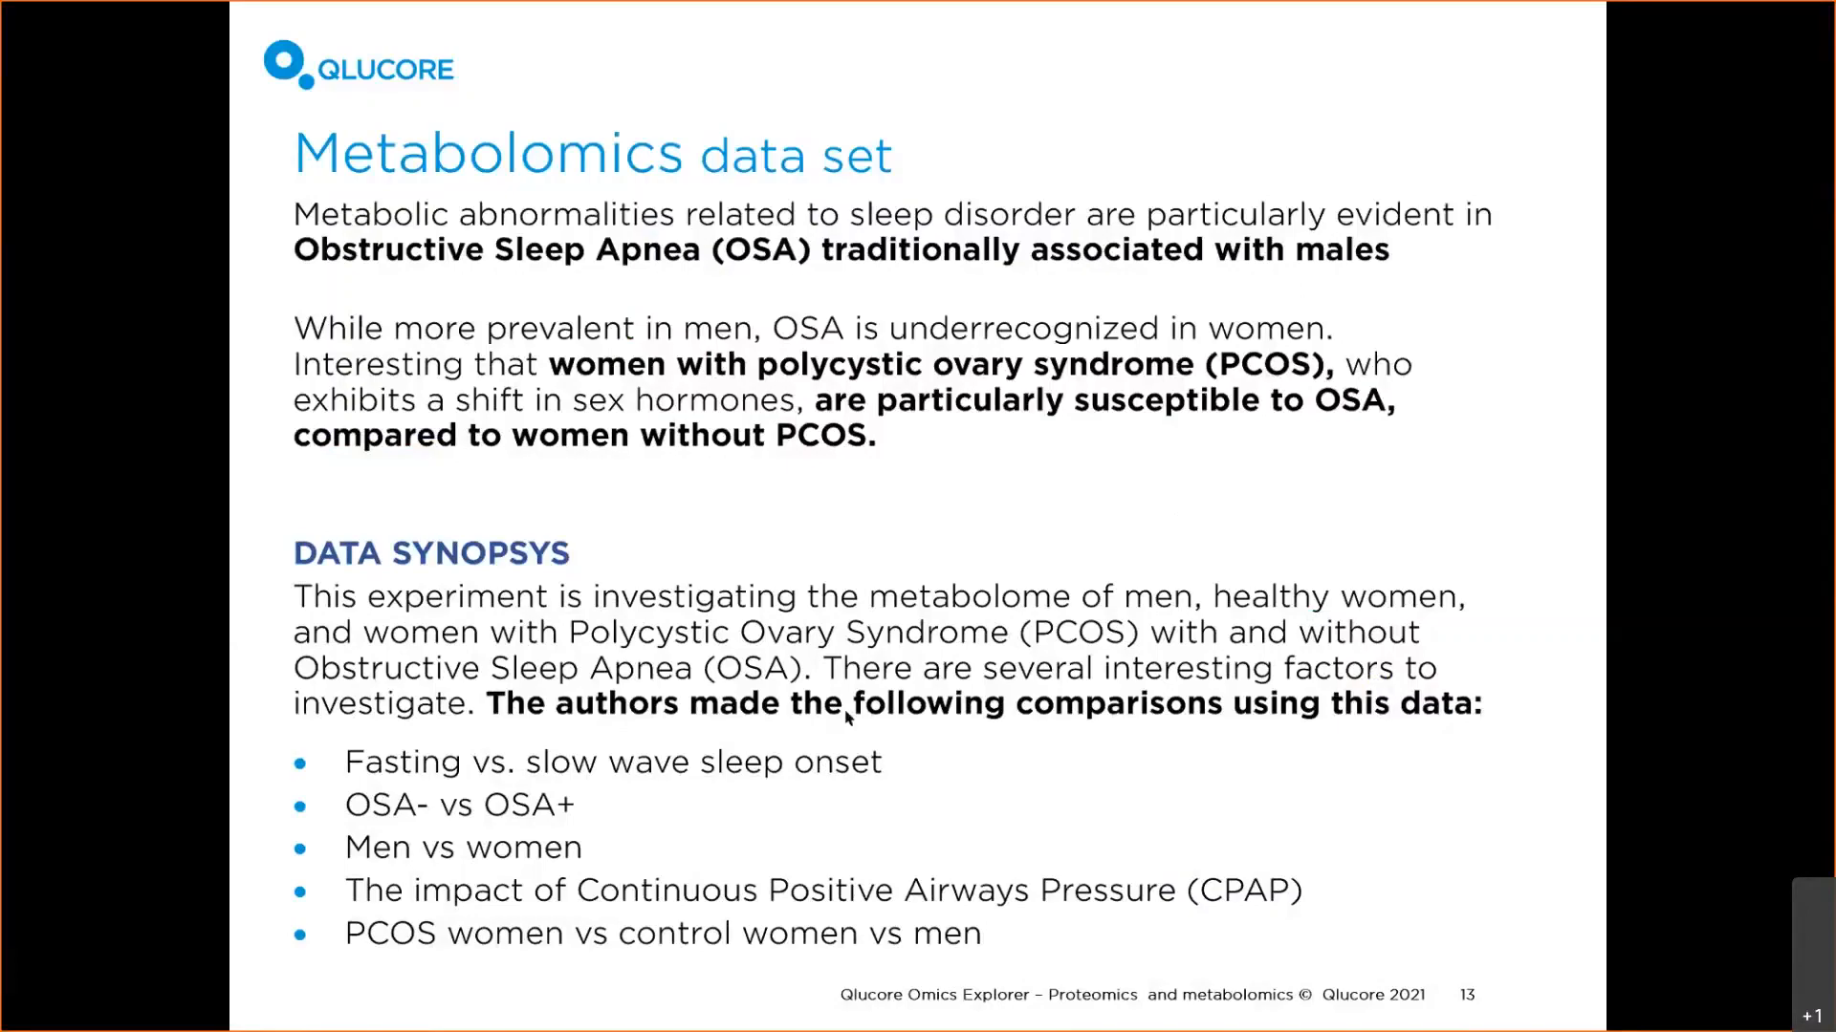
pyautogui.hotkey('alt', 'Tab')
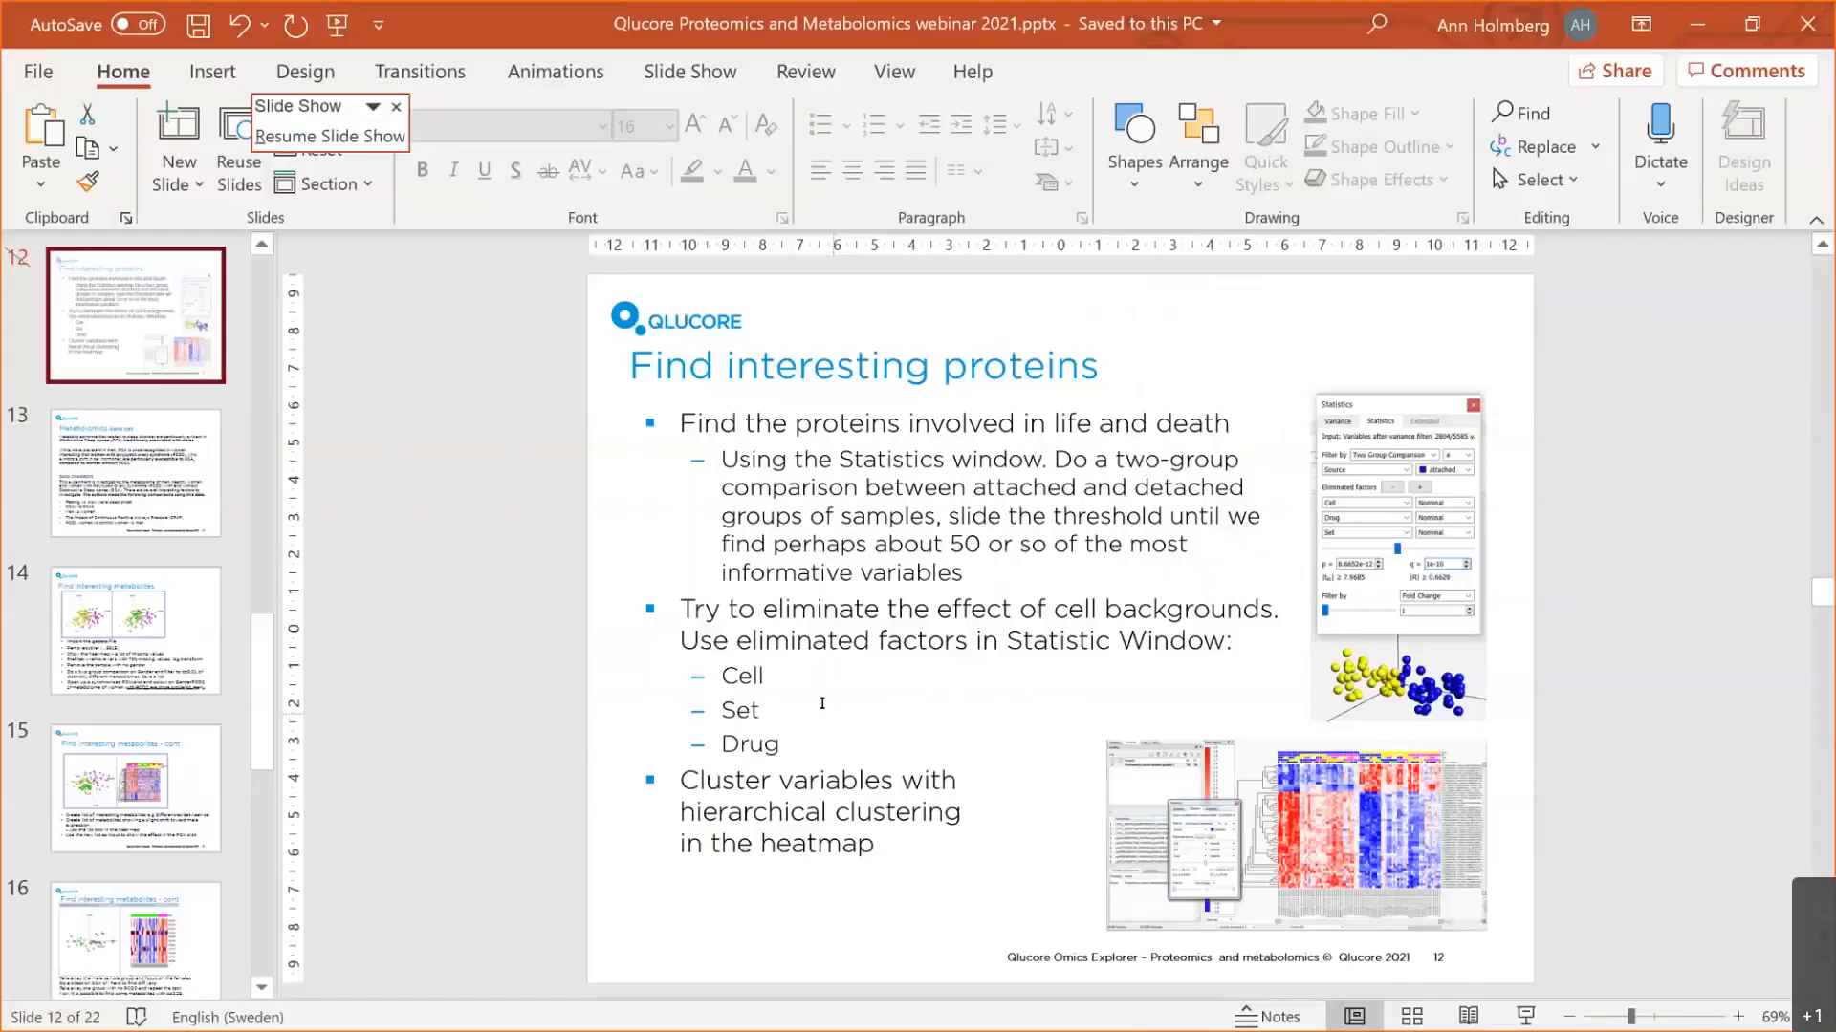
pyautogui.hotkey('alt', 'Tab')
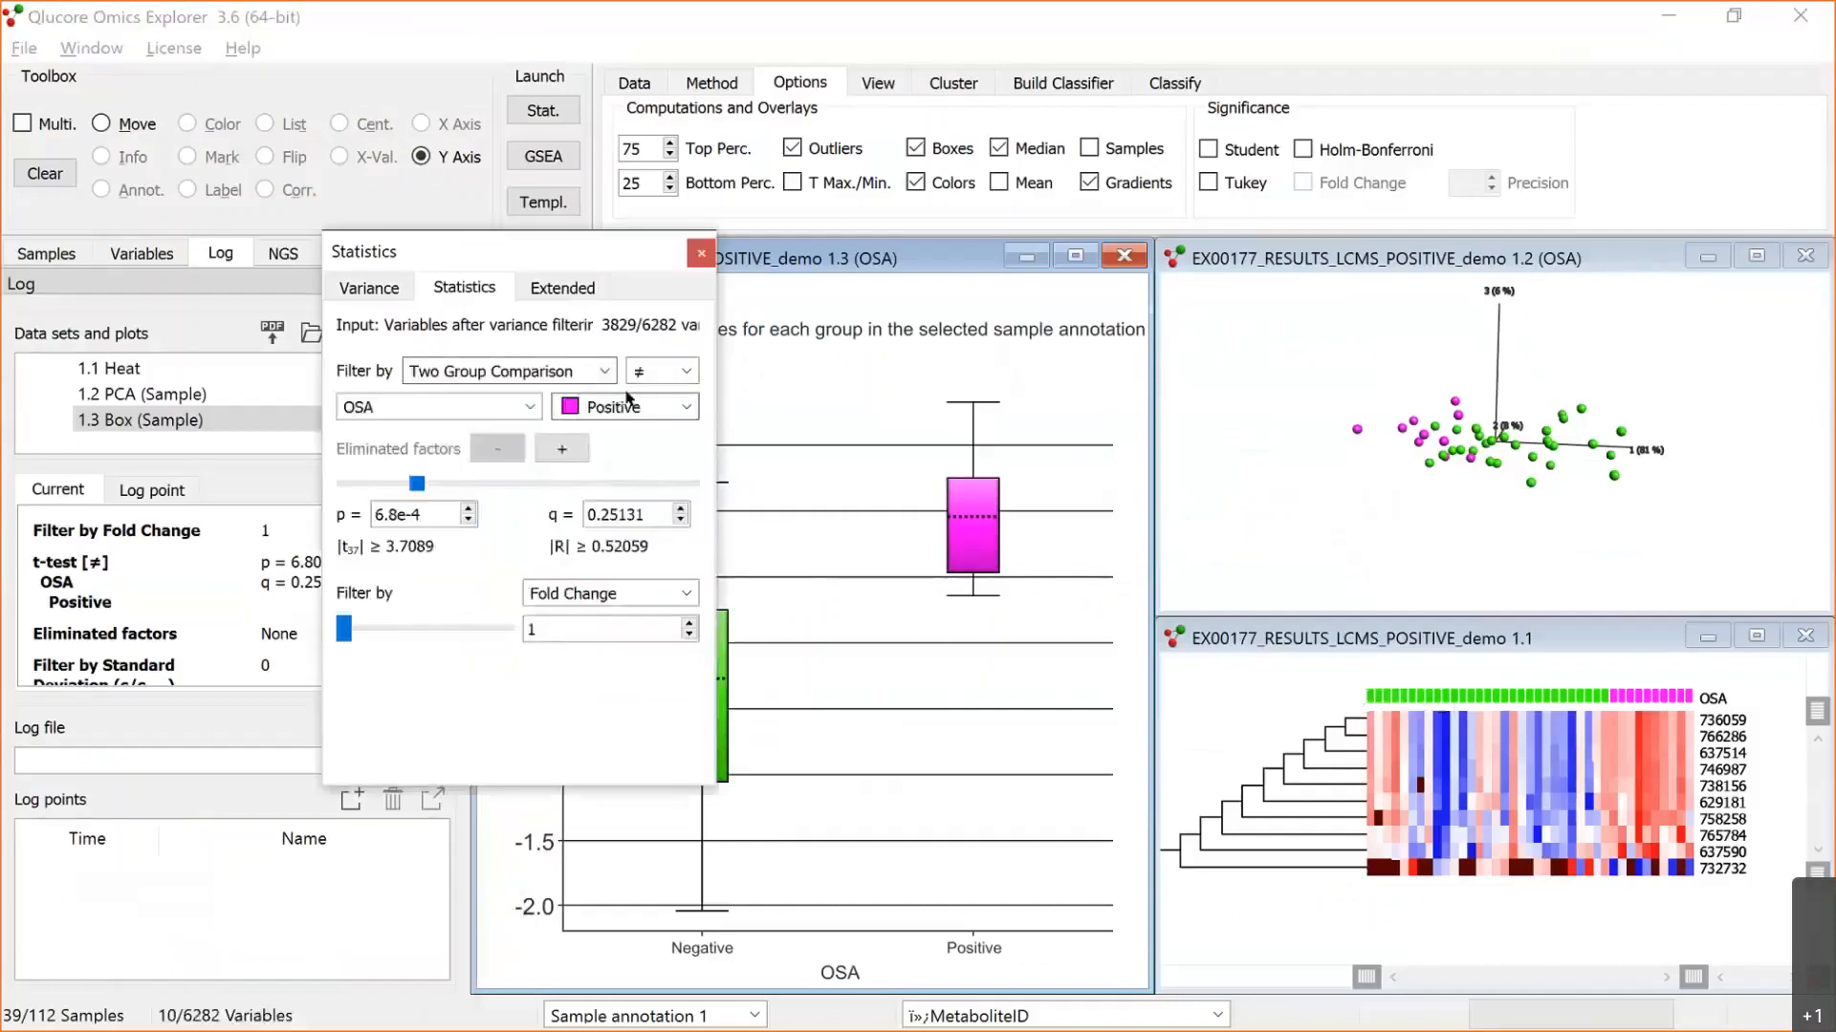
# Step: Try the greater-than (>) direction in the two-group comparison of OSA Positive
pyautogui.click(687, 372)
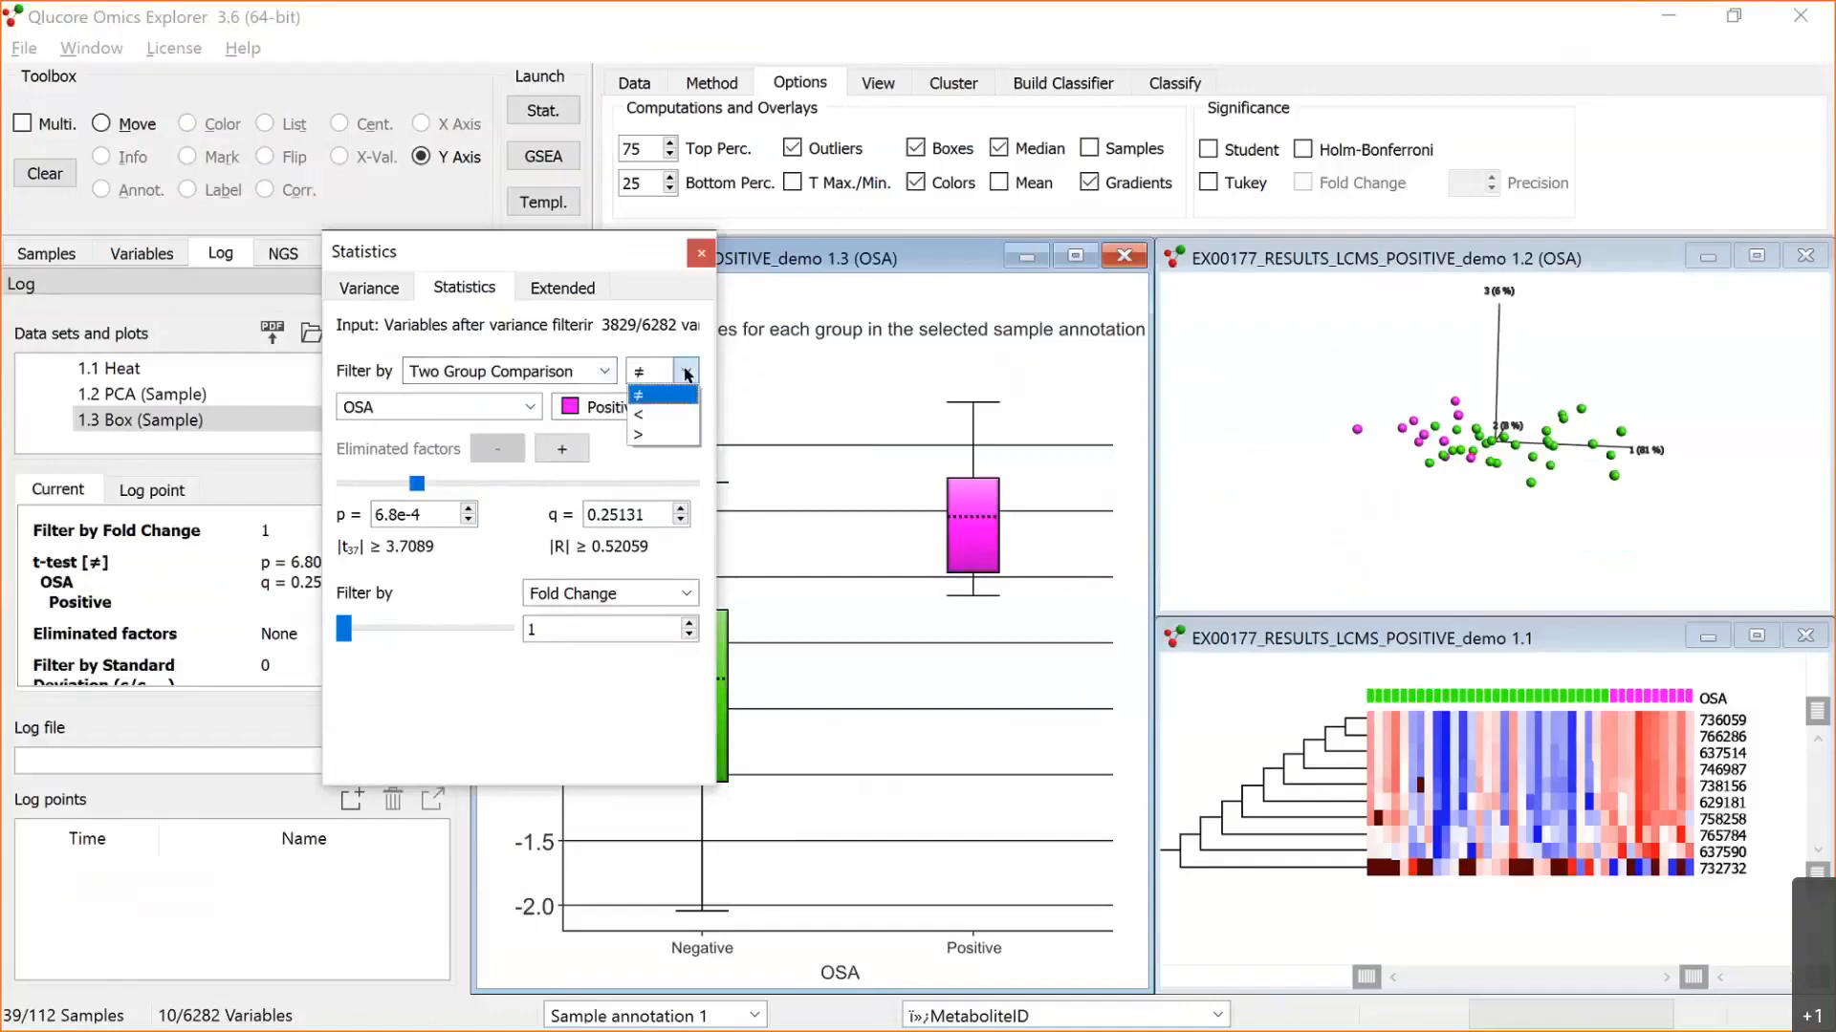
pyautogui.click(662, 436)
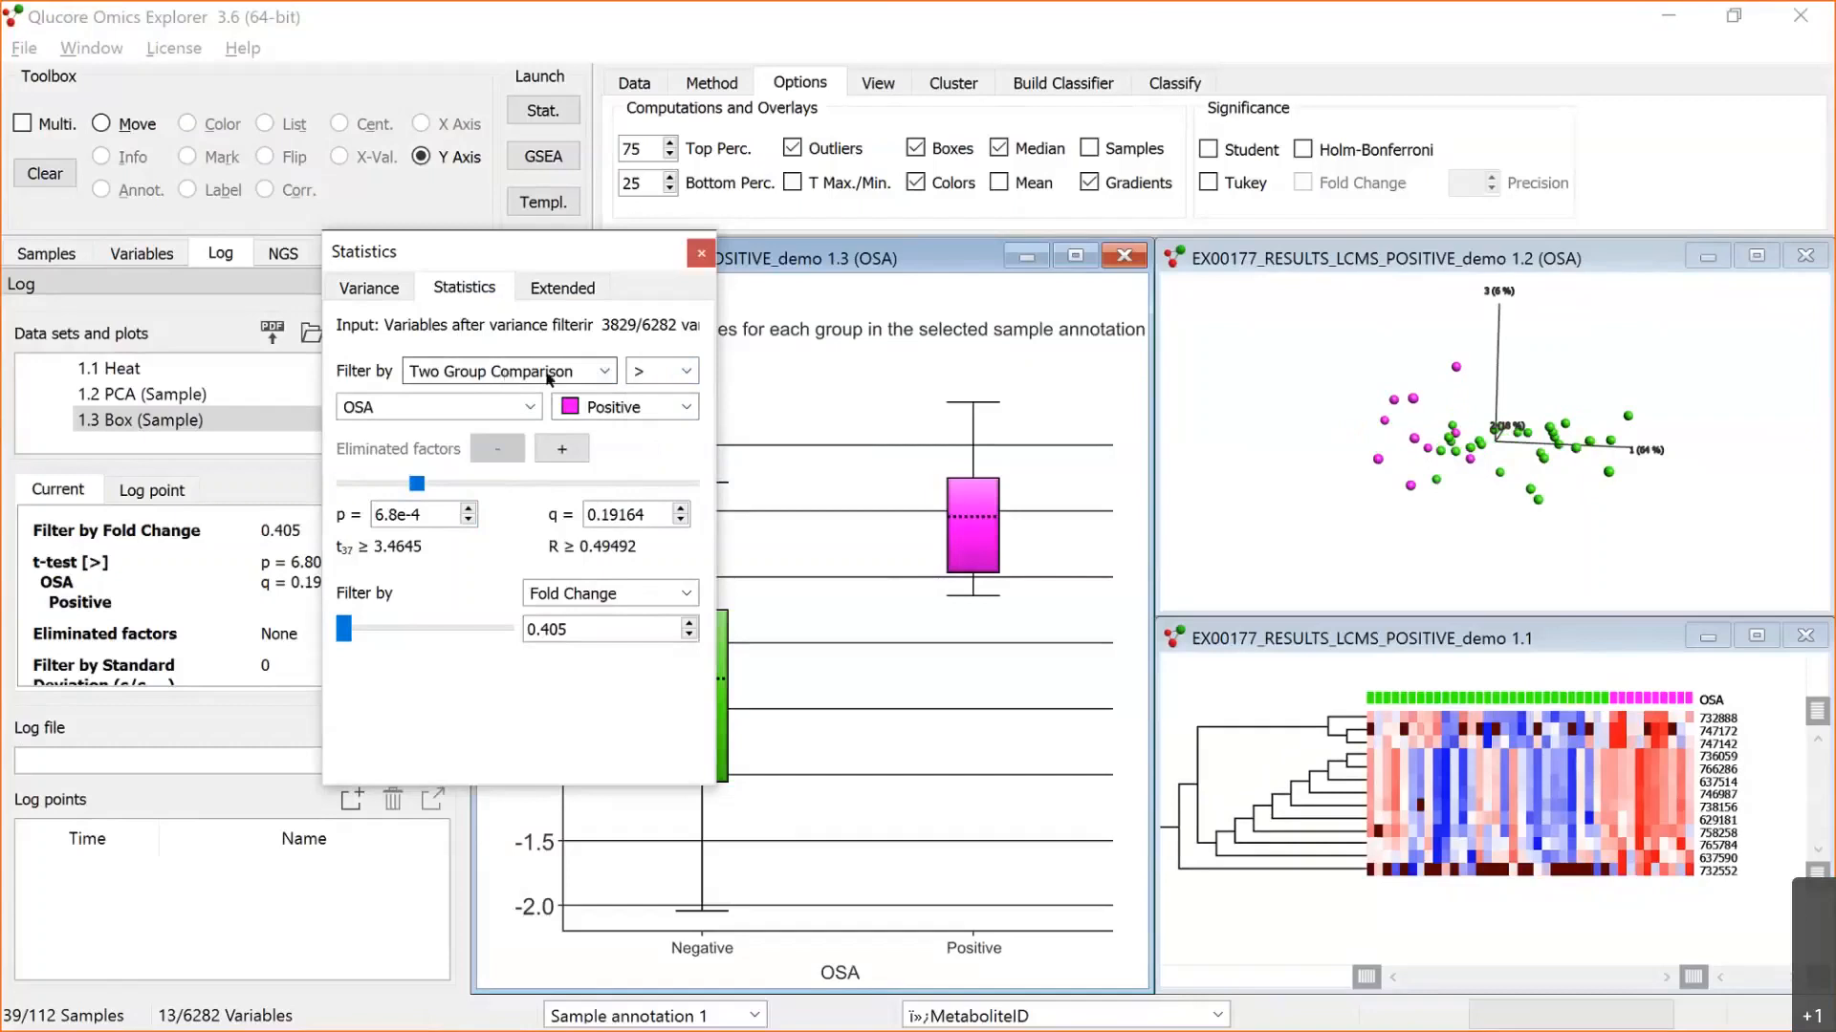
pyautogui.click(636, 368)
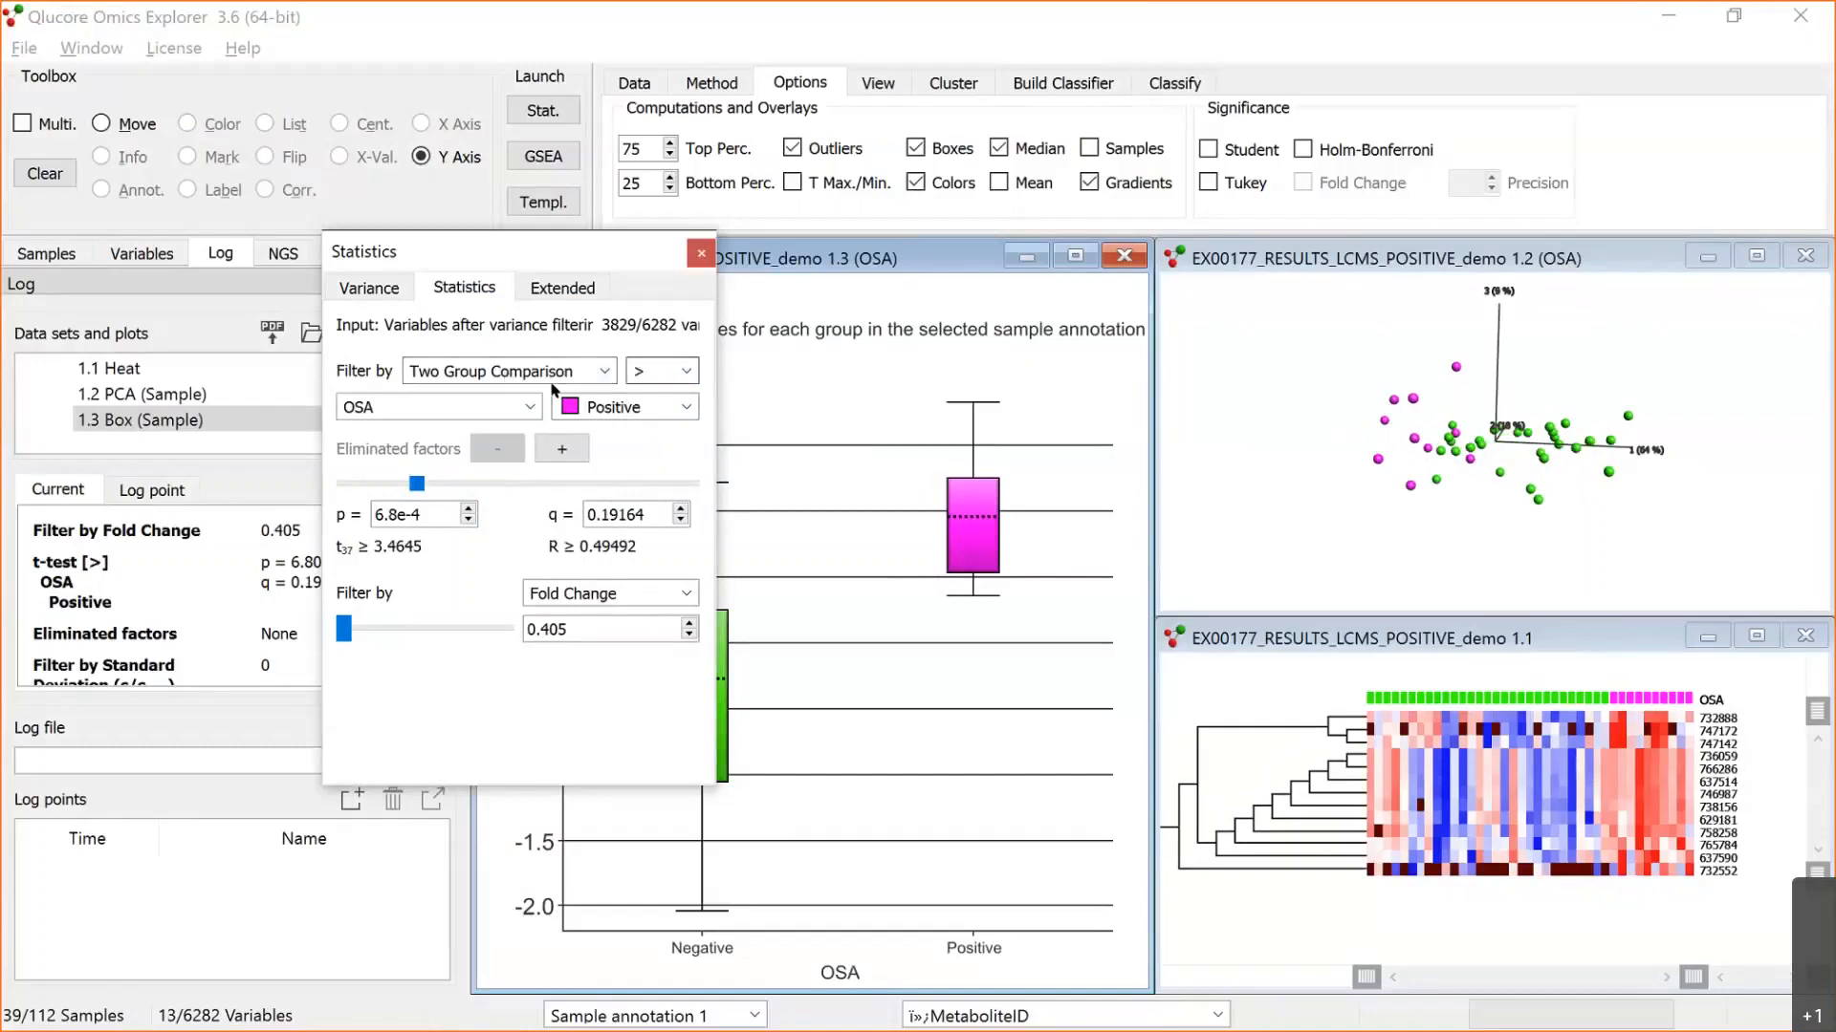
pyautogui.click(674, 392)
pyautogui.click(411, 628)
pyautogui.moveTo(411, 633); pyautogui.dragTo(346, 633)
# Step: Try the less-than (<) direction in the OSA Positive two-group comparison, and restore the not-equal (≠) setting
pyautogui.click(692, 376)
pyautogui.click(660, 409)
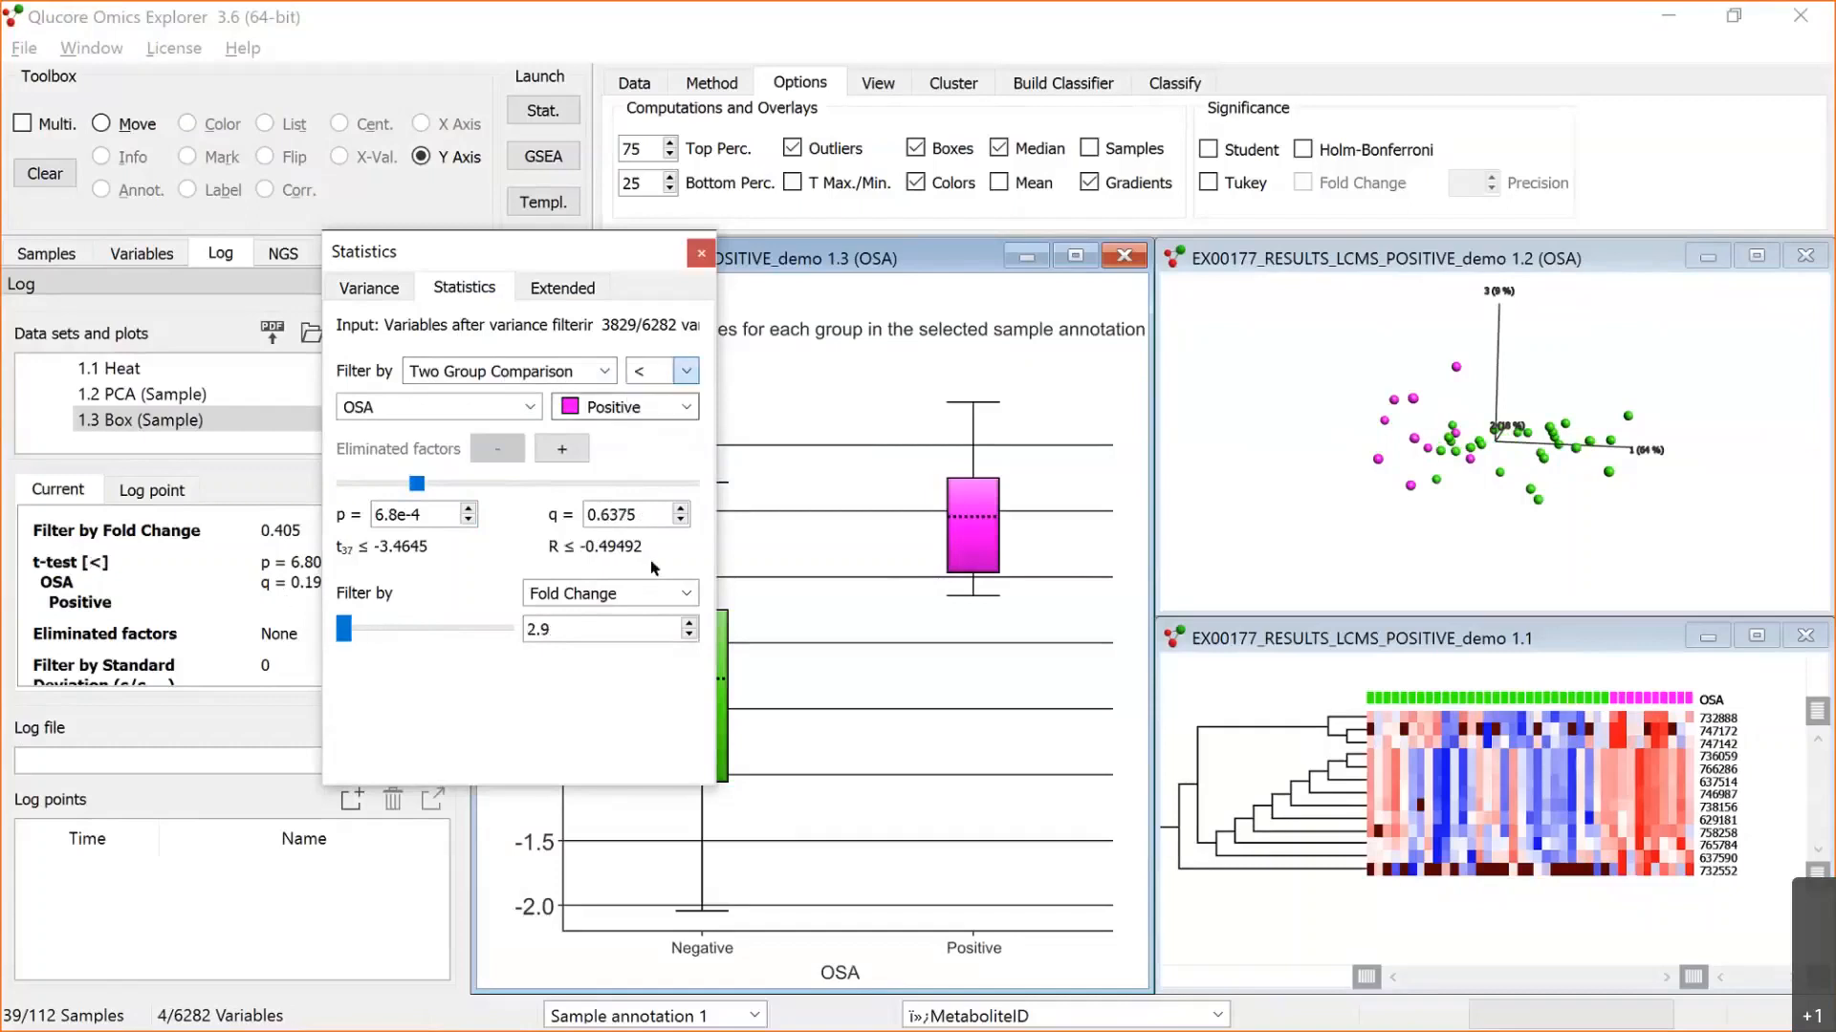
pyautogui.click(344, 635)
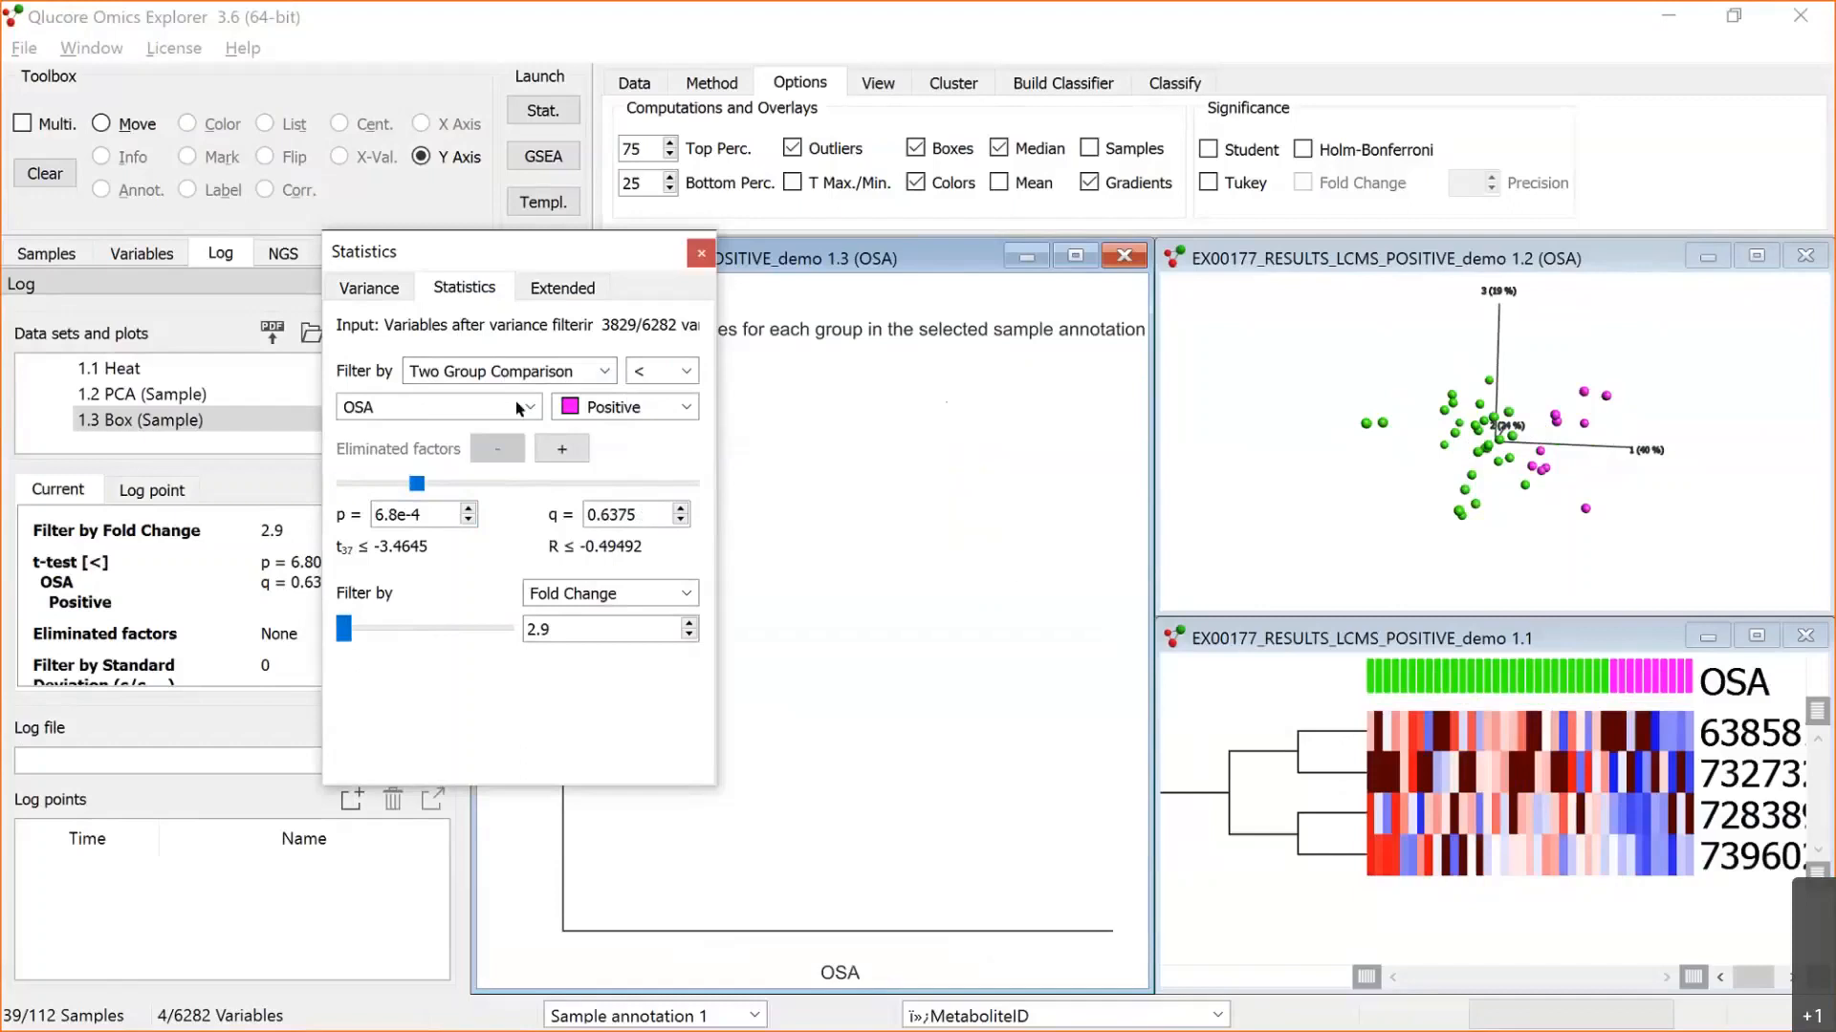
pyautogui.click(687, 373)
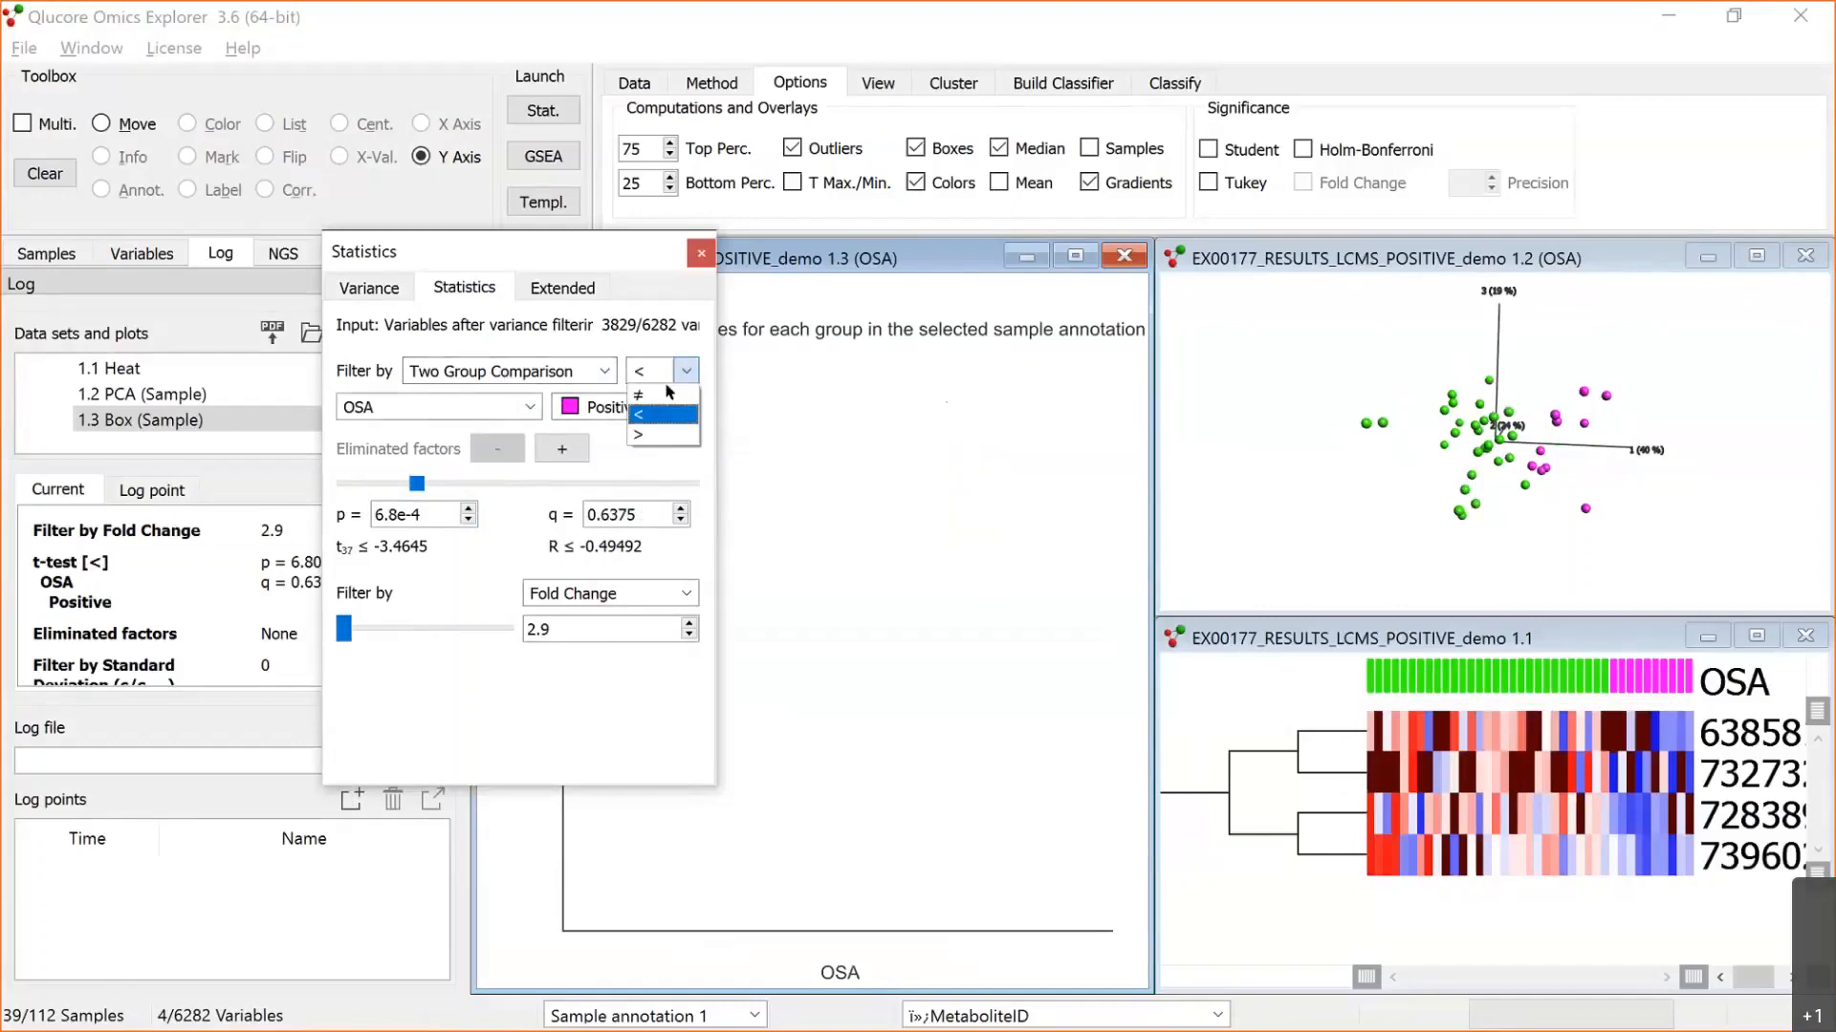
pyautogui.click(667, 397)
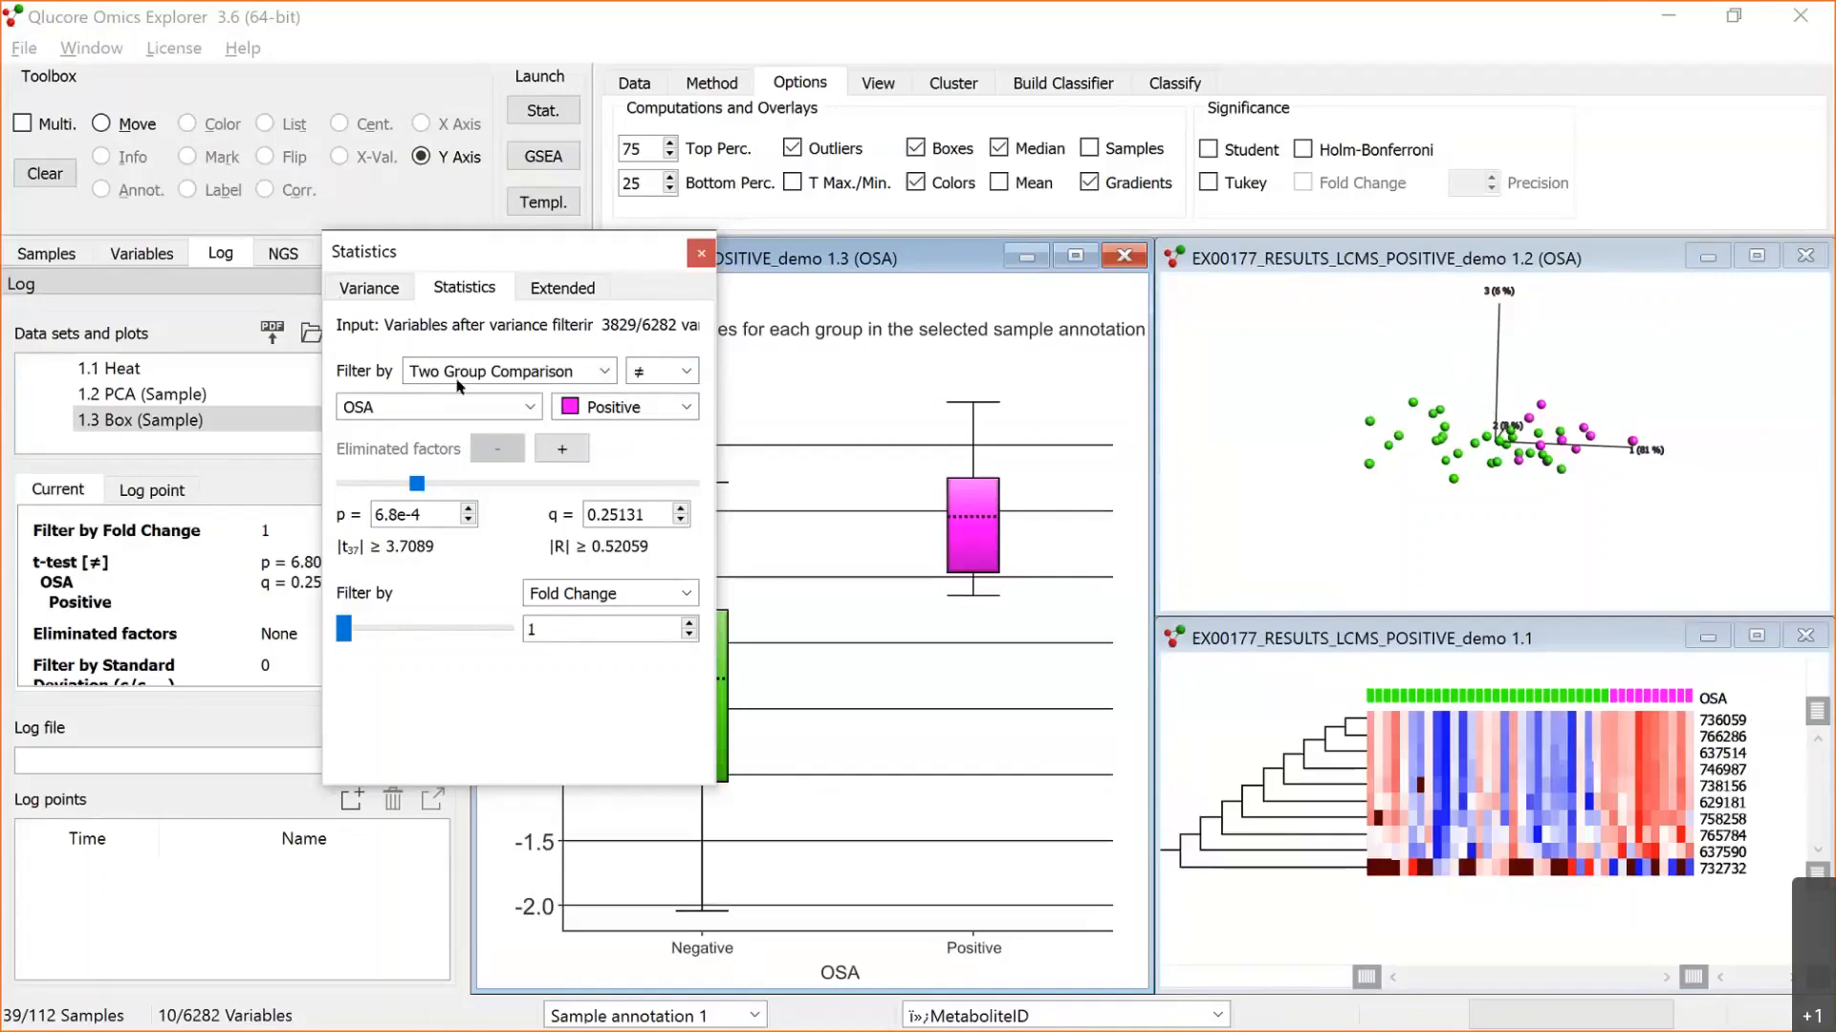
# Step: Move the Statistics window off the box plot, try the plots with normalization None, and restore Mean=0, Var=1
pyautogui.moveTo(458, 252); pyautogui.dragTo(131, 302)
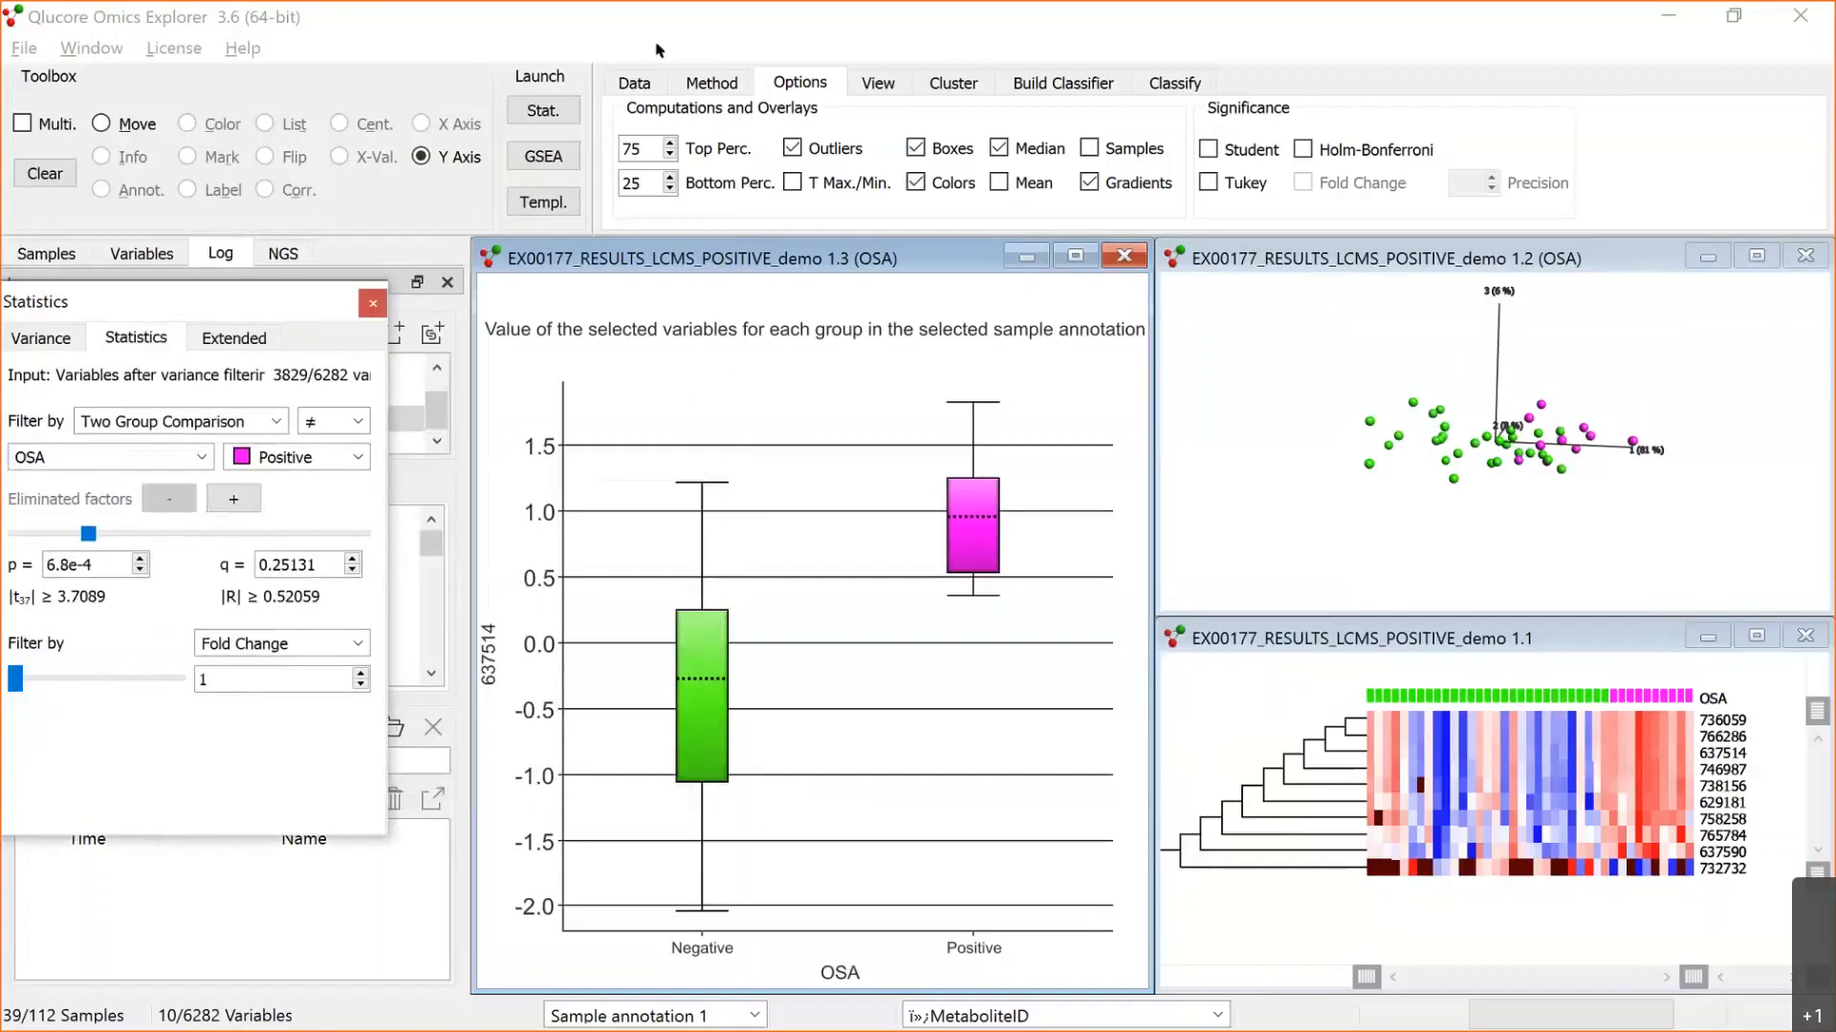
pyautogui.click(705, 84)
pyautogui.click(704, 85)
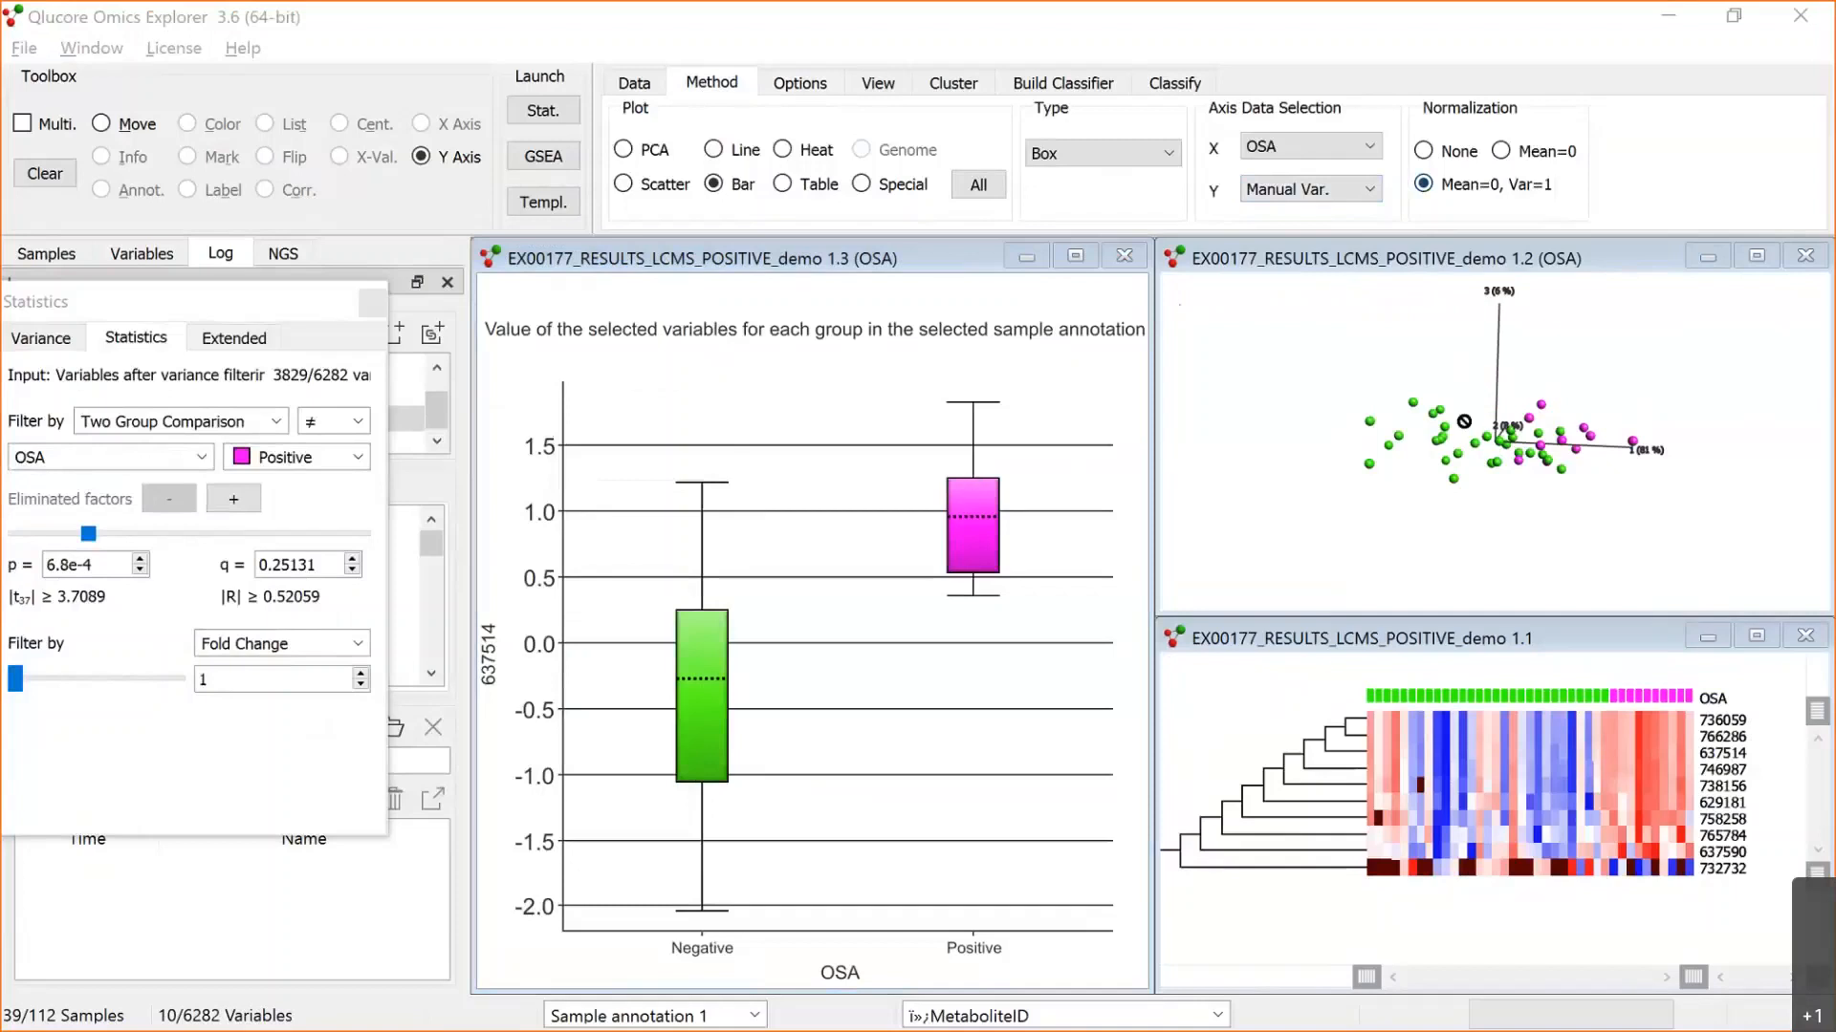
pyautogui.click(1424, 151)
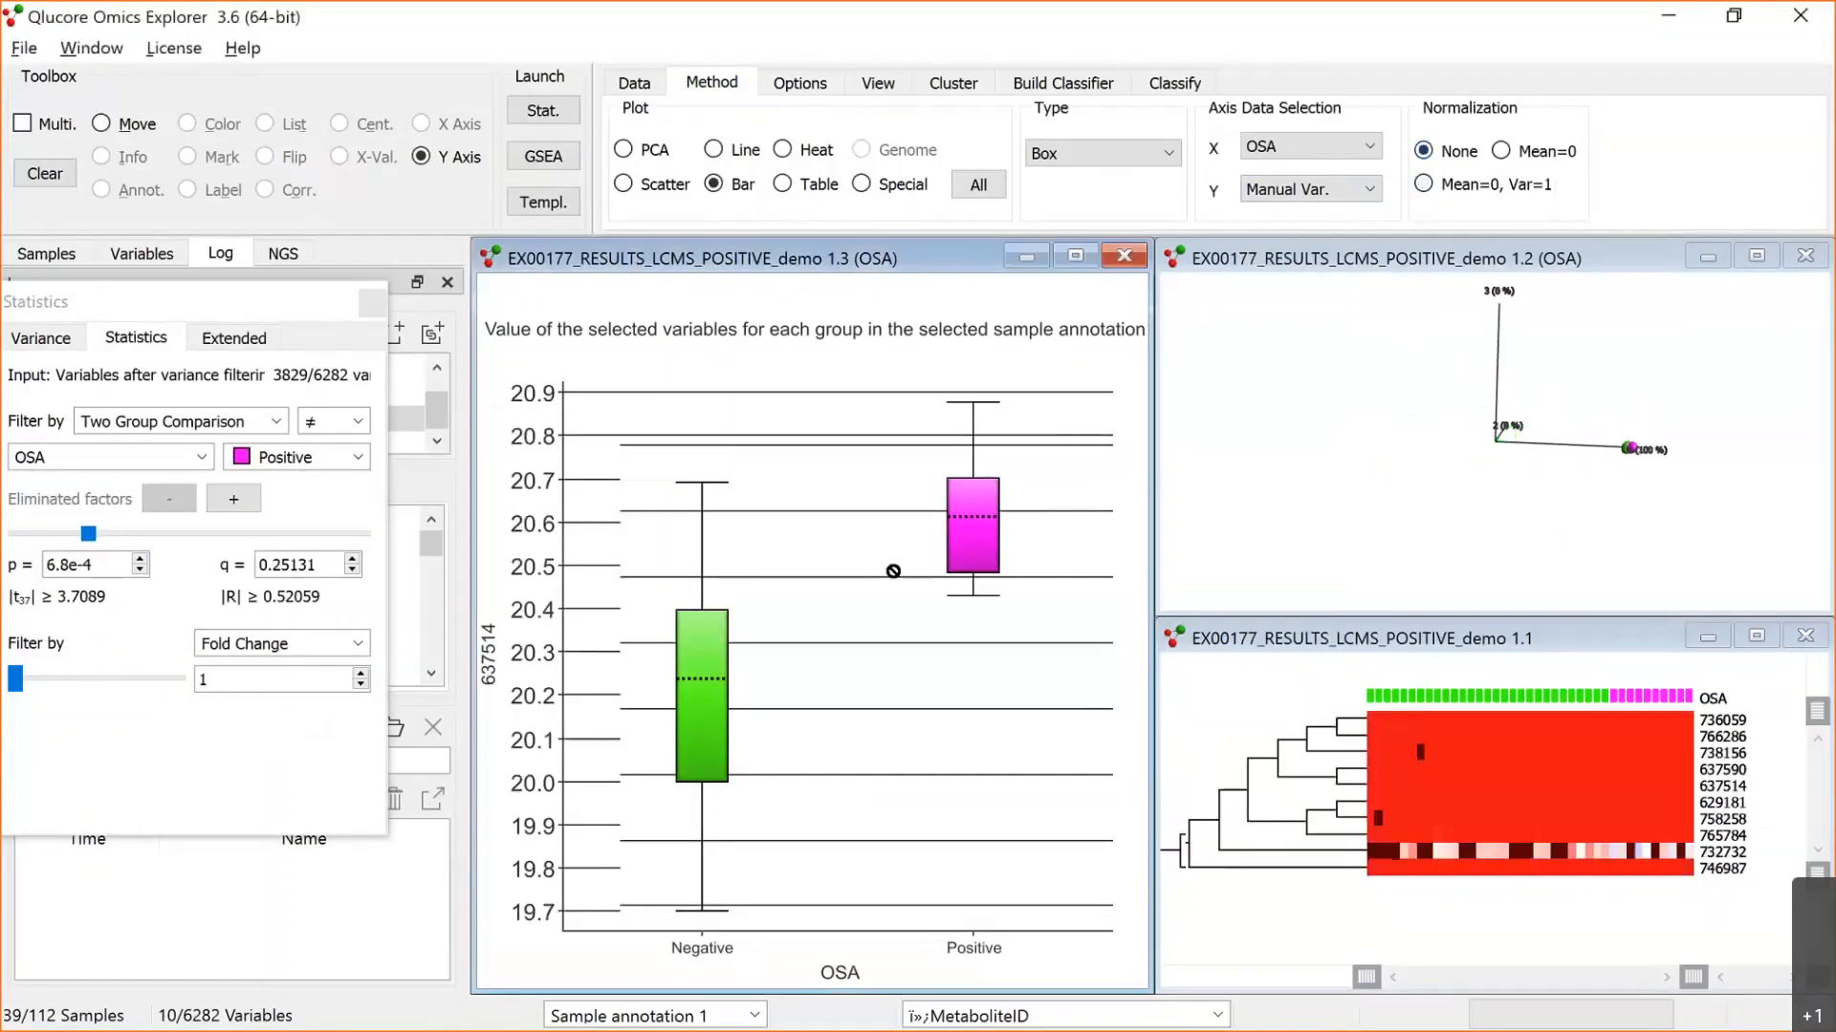
pyautogui.click(1424, 153)
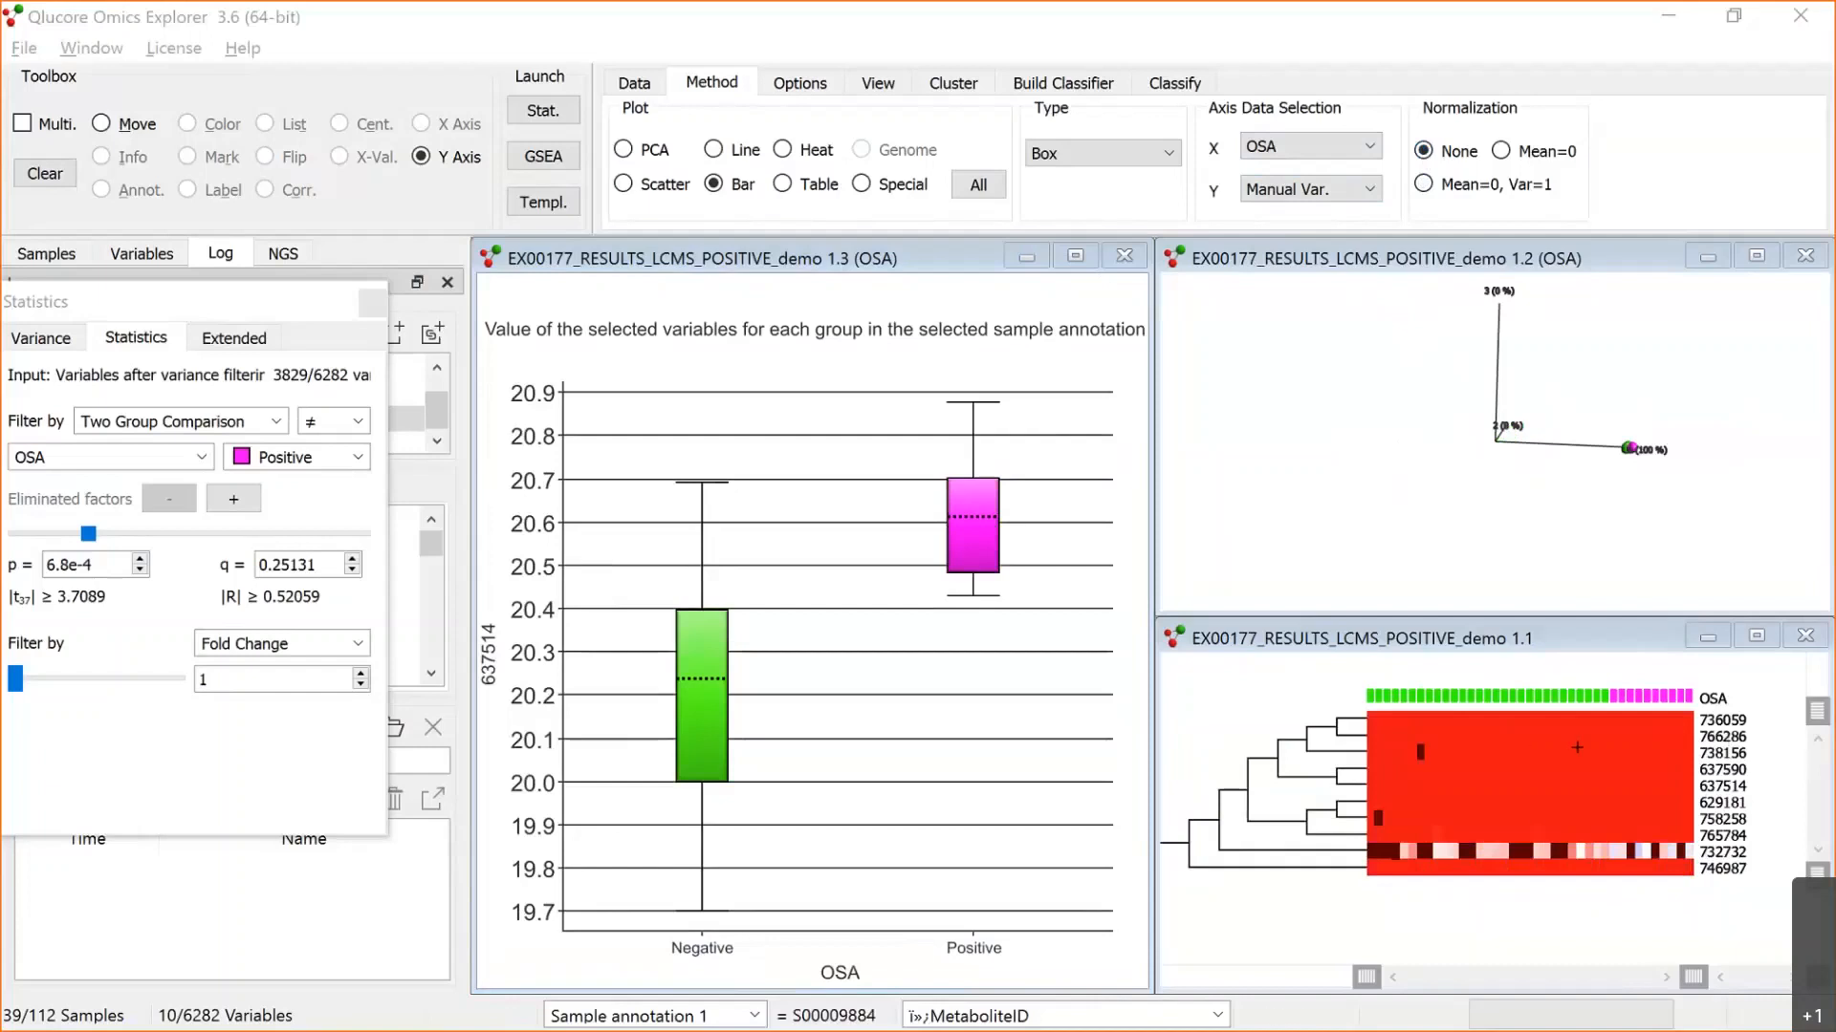
pyautogui.click(1418, 186)
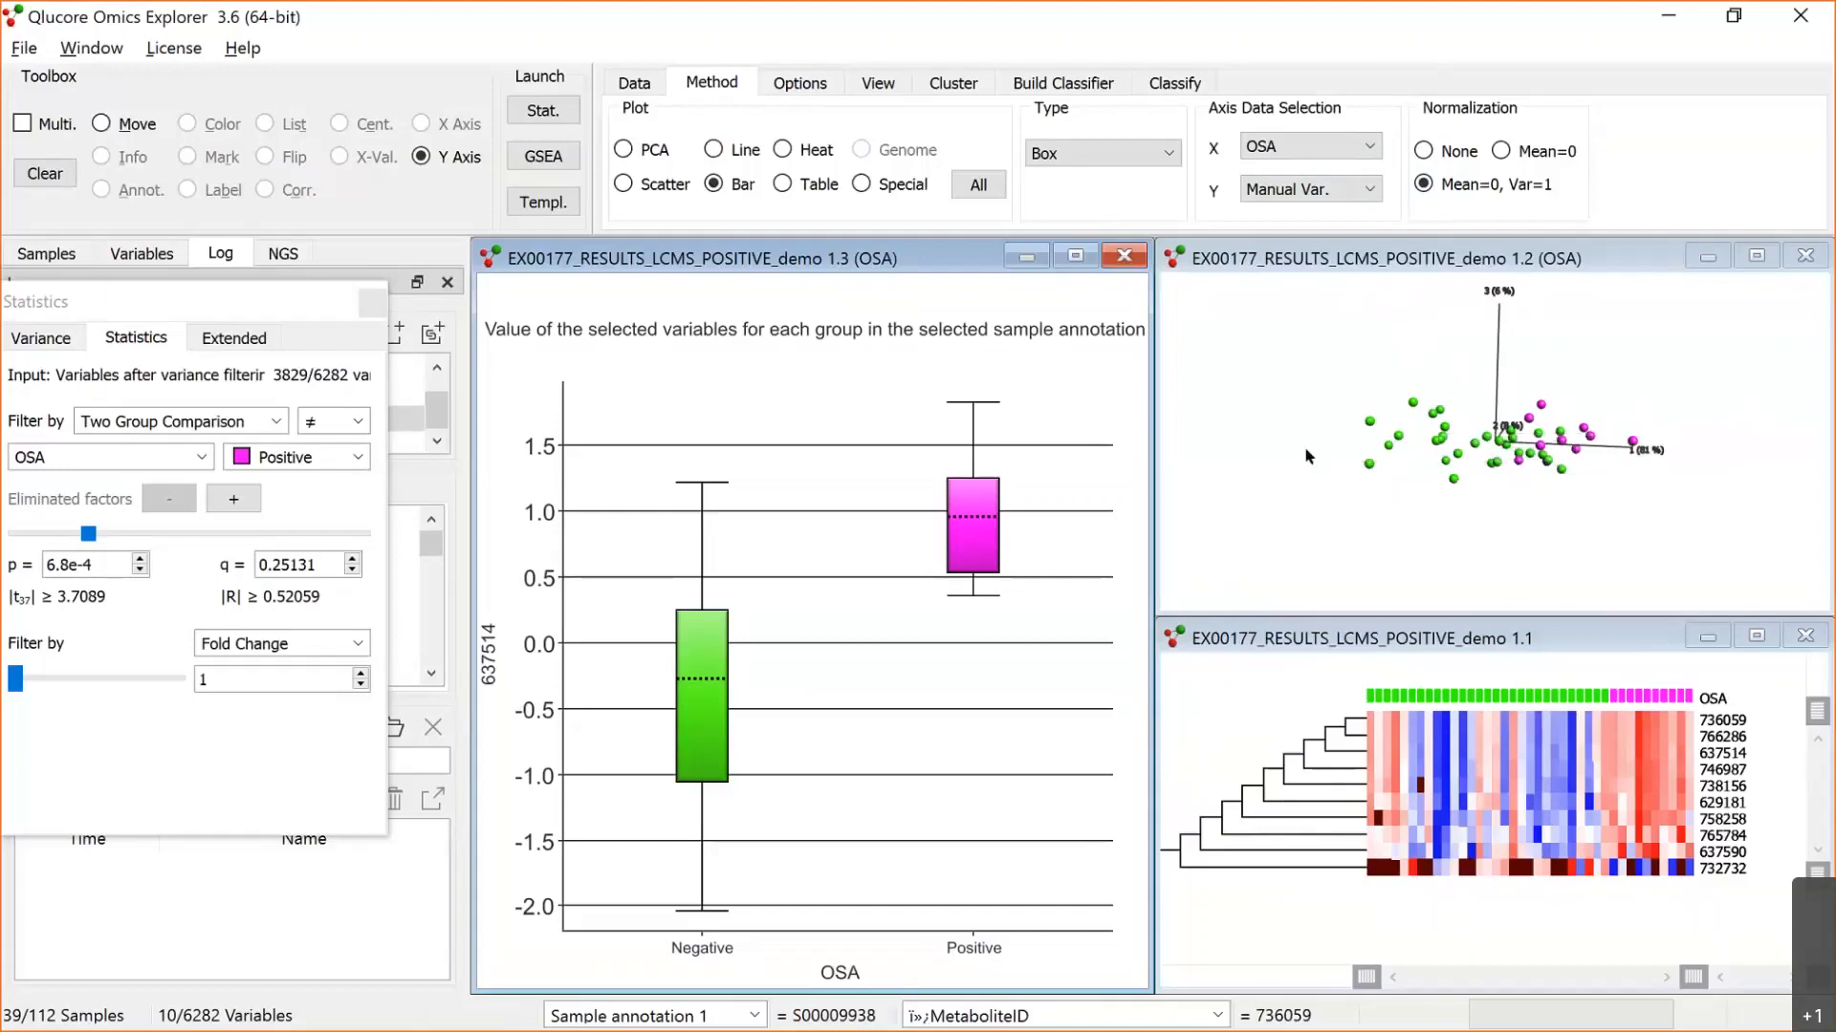
pyautogui.click(1247, 504)
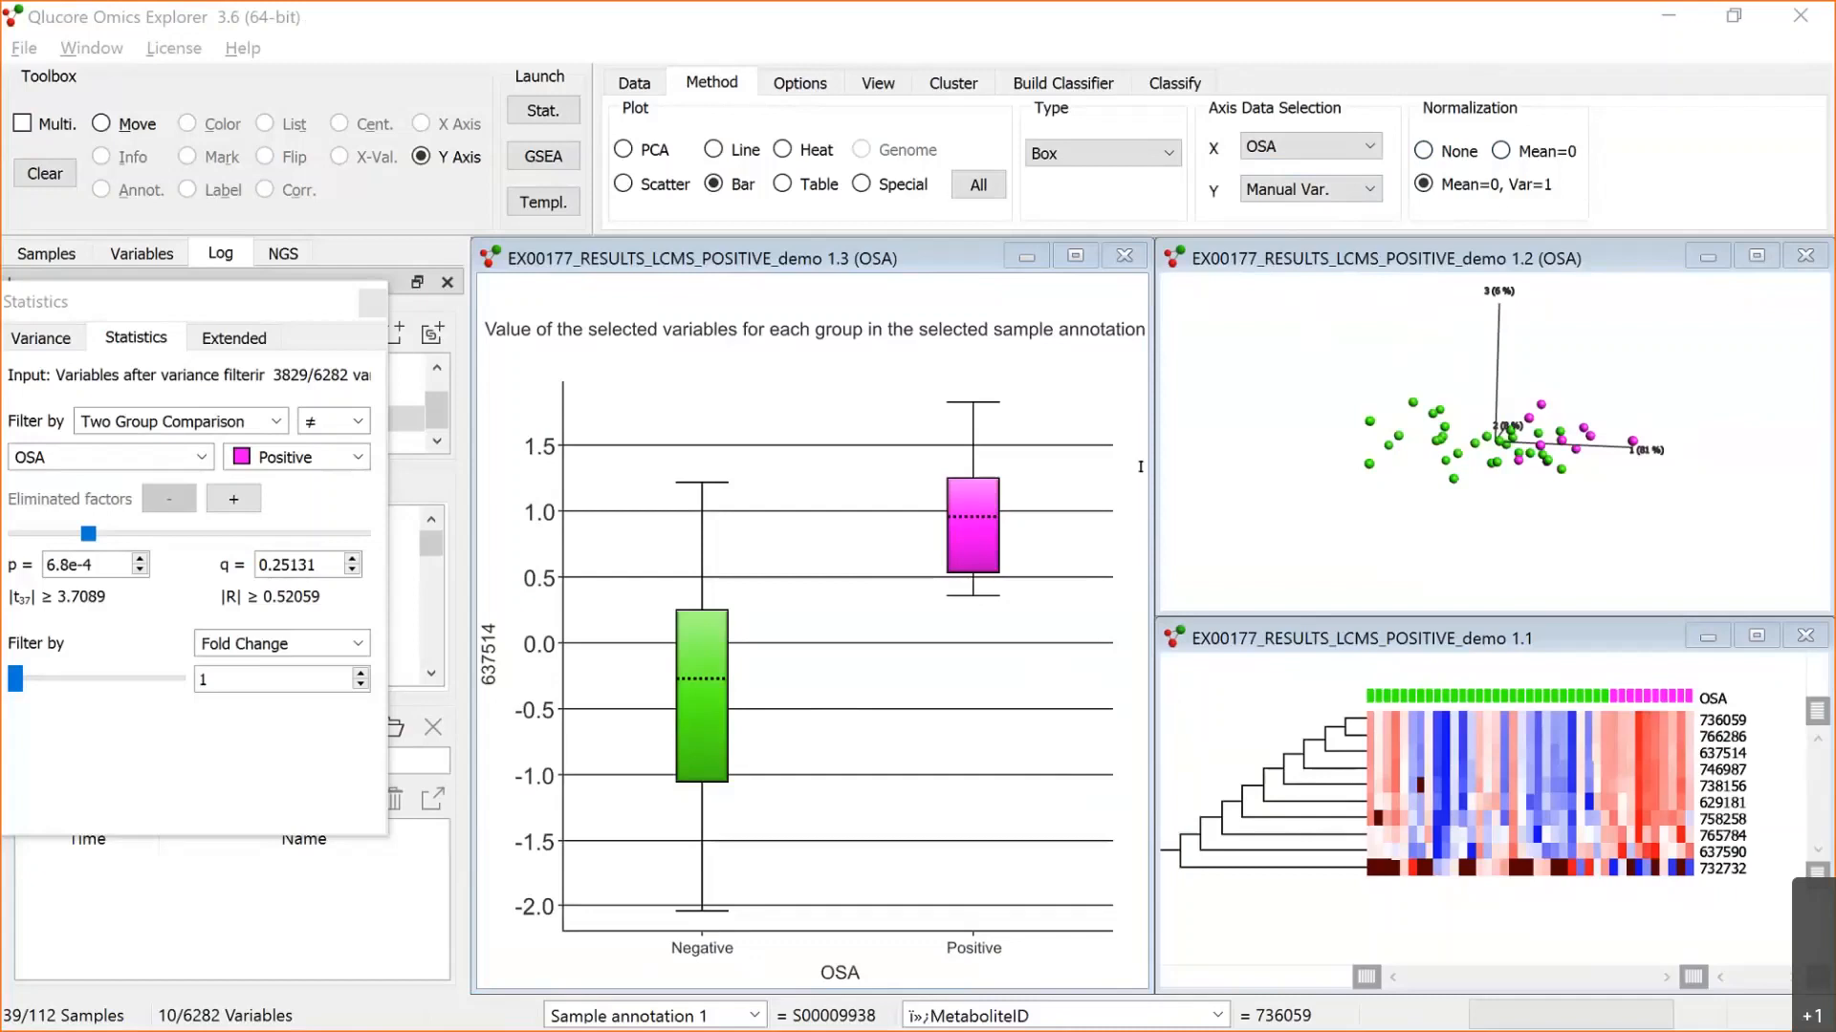
pyautogui.click(1532, 289)
# Step: Switch to the PowerPoint slide show and advance from the Metabolomics data set slide to More options, slide 18
pyautogui.hotkey('alt', 'Tab')
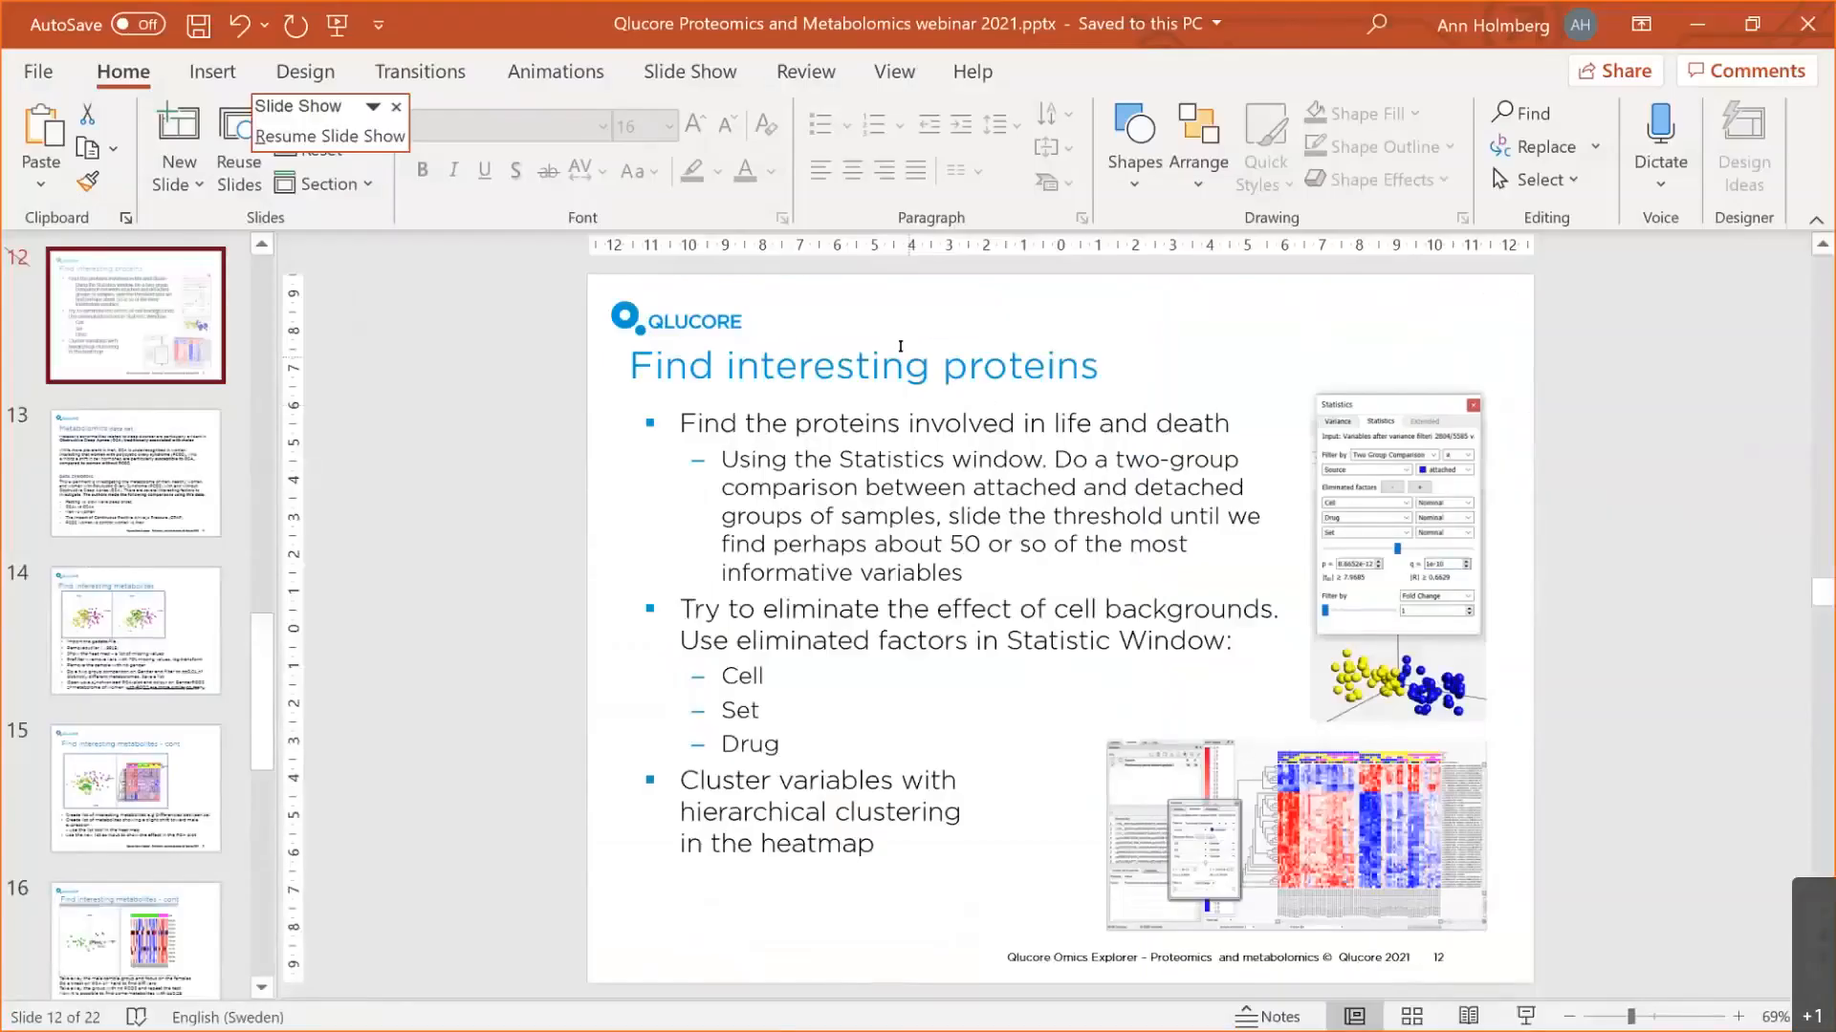
pyautogui.hotkey('alt', 'Tab')
pyautogui.hotkey('alt', 'Tab')
pyautogui.press('Right')
pyautogui.press('Right')
pyautogui.press('Right')
pyautogui.press('Right')
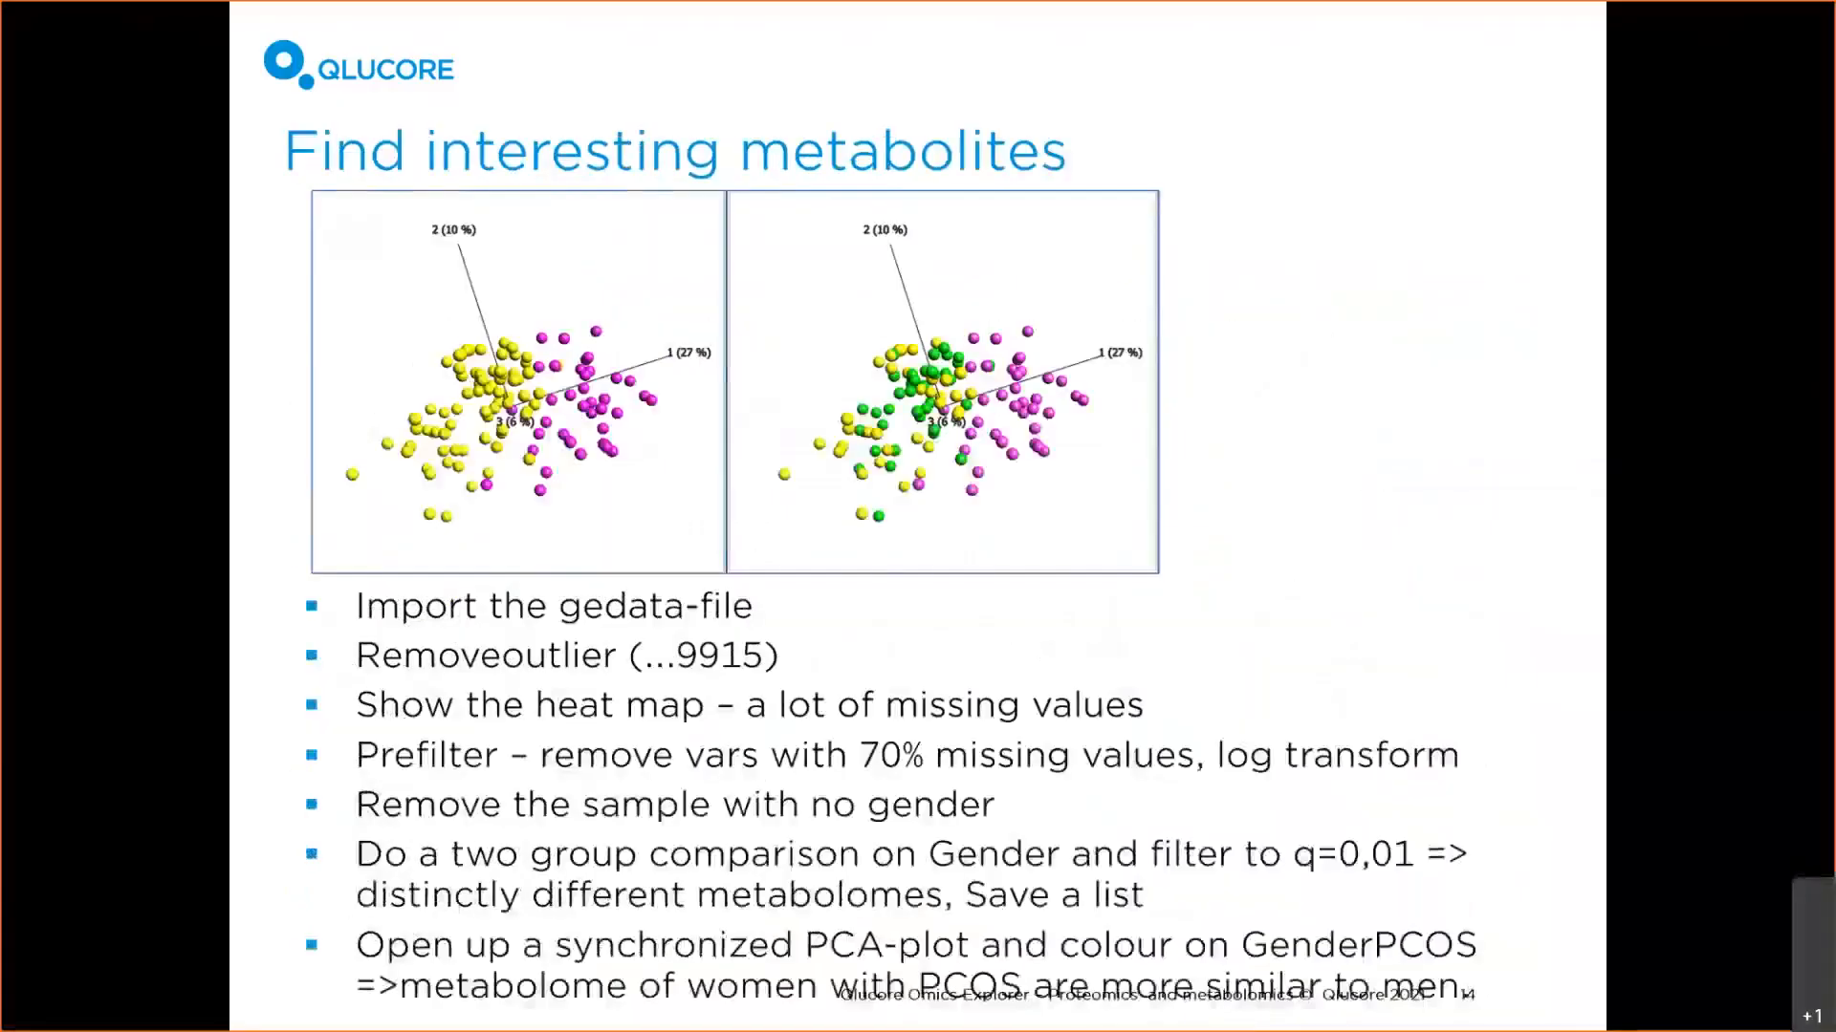
pyautogui.press('Right')
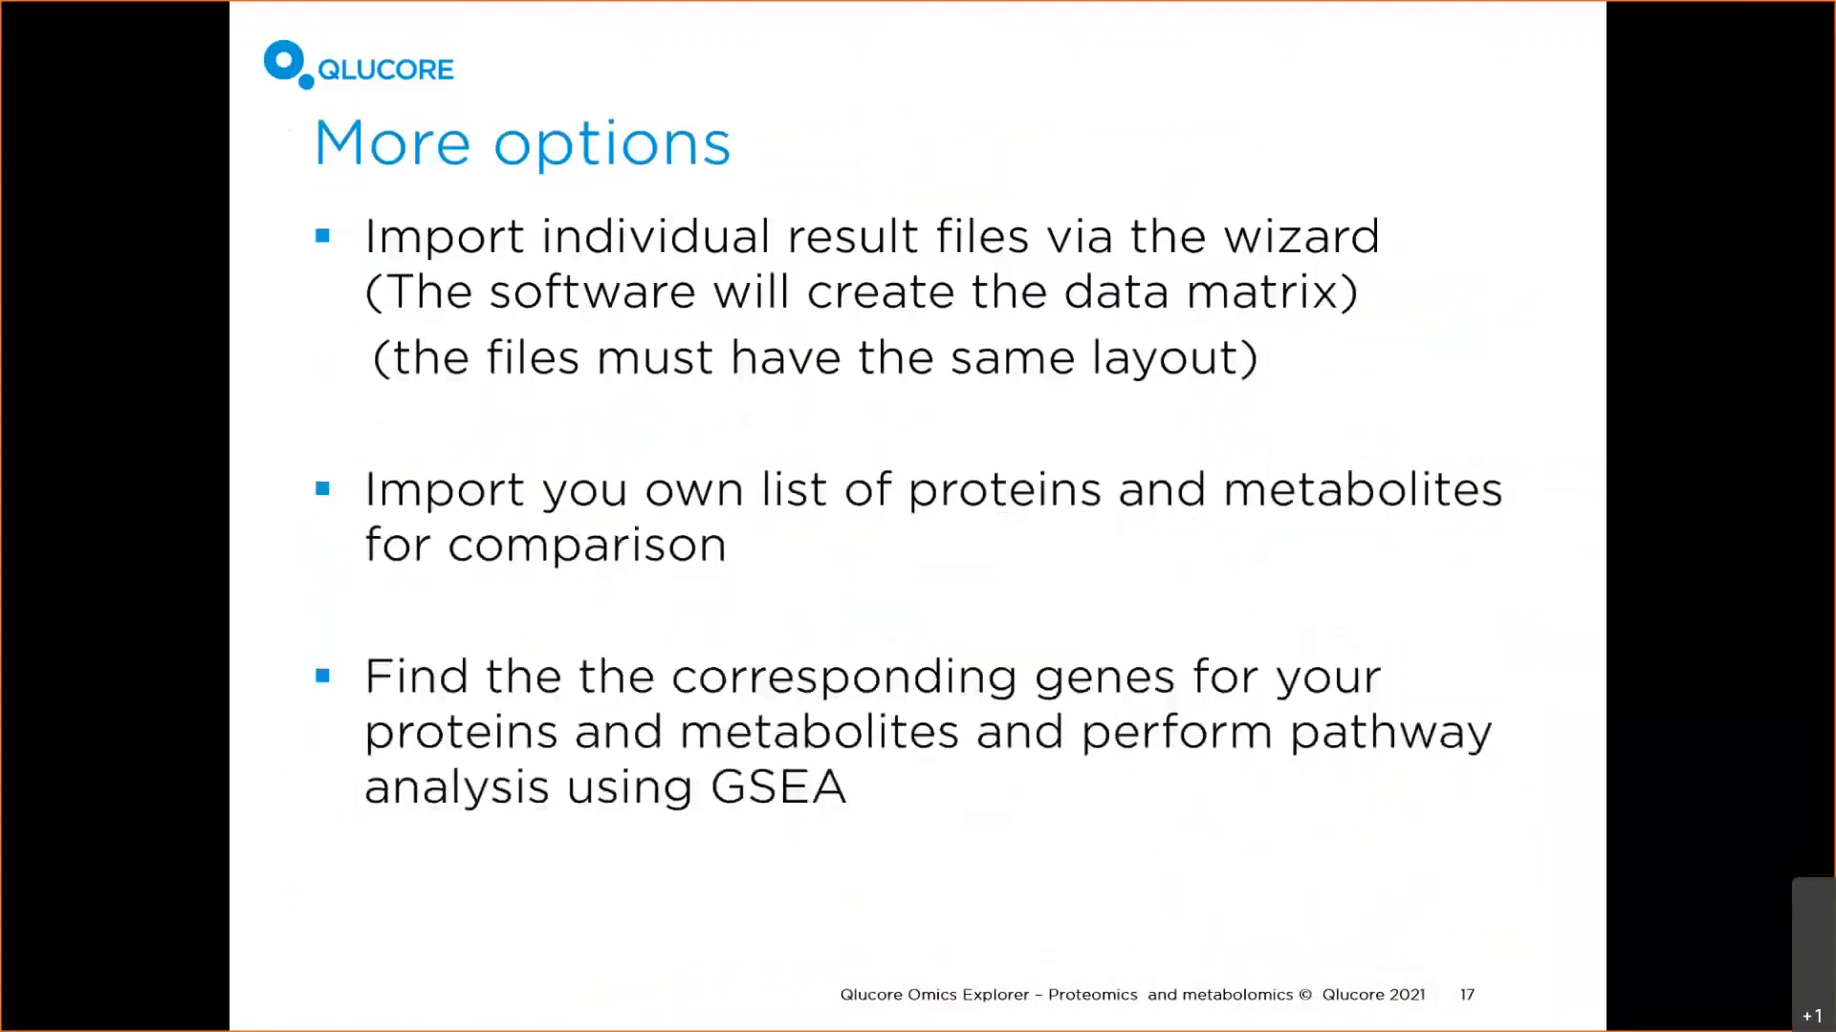
pyautogui.press('Right')
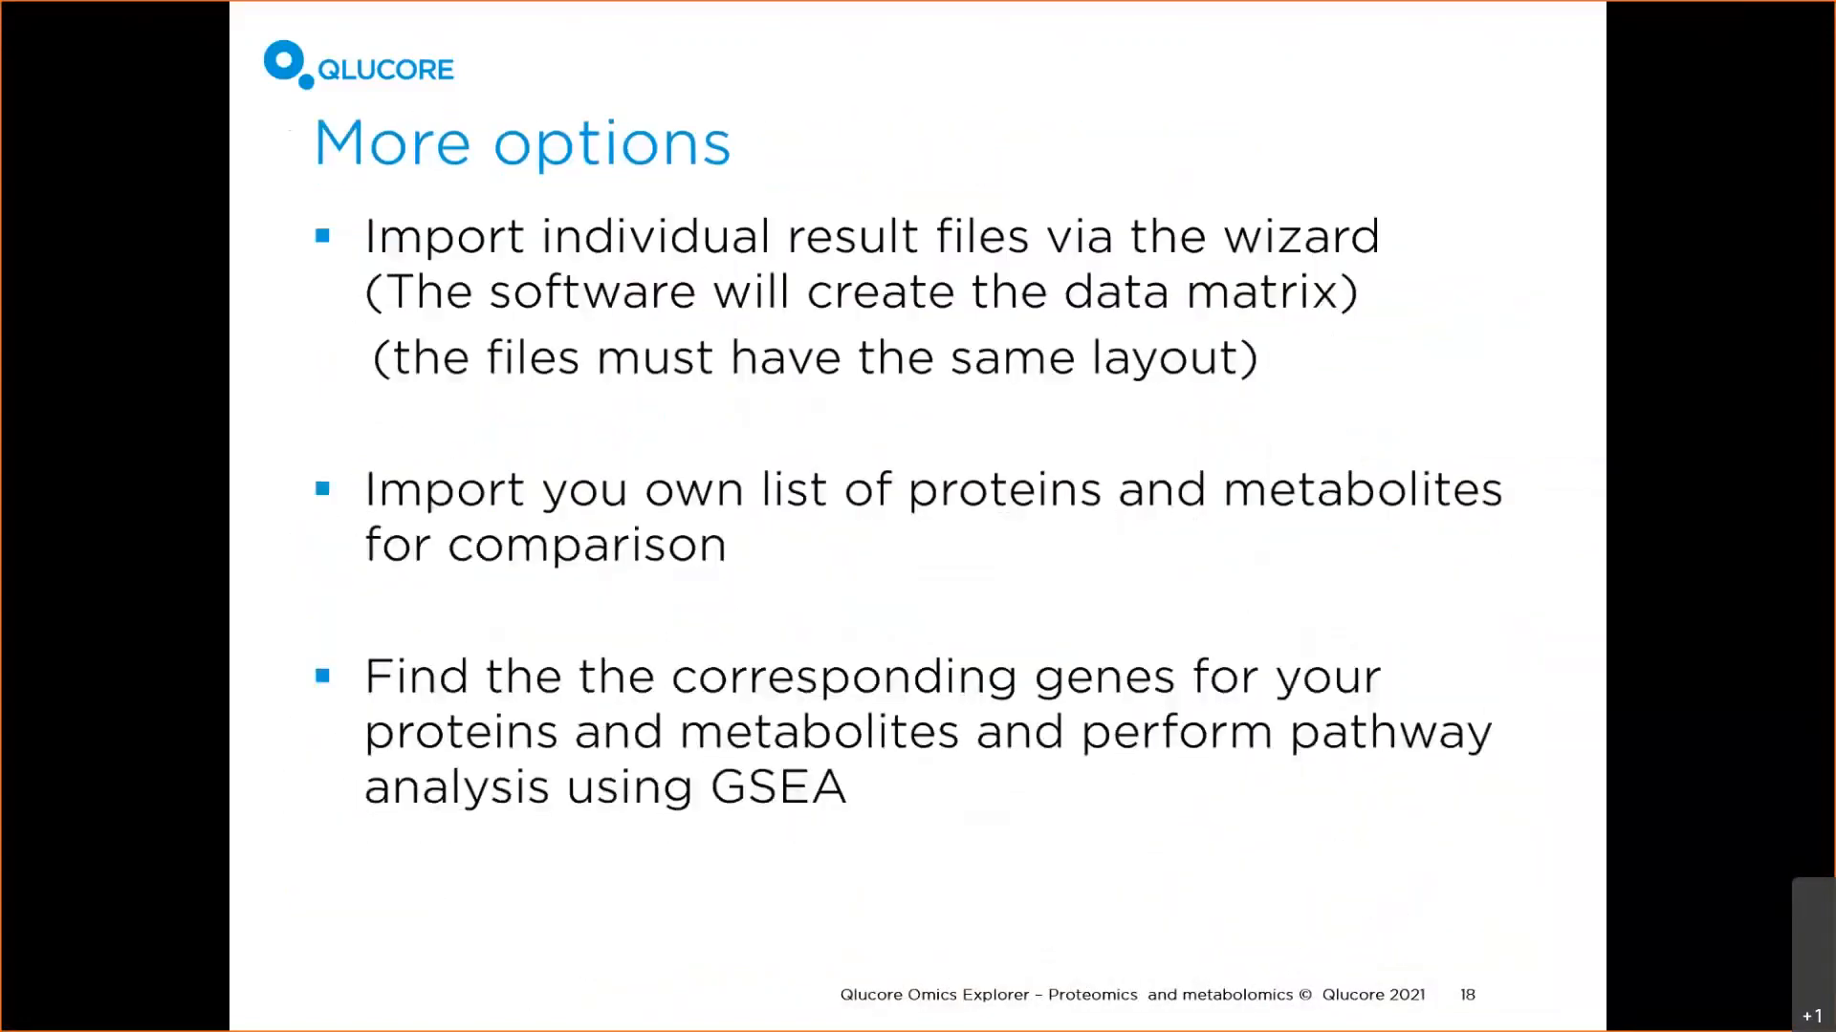